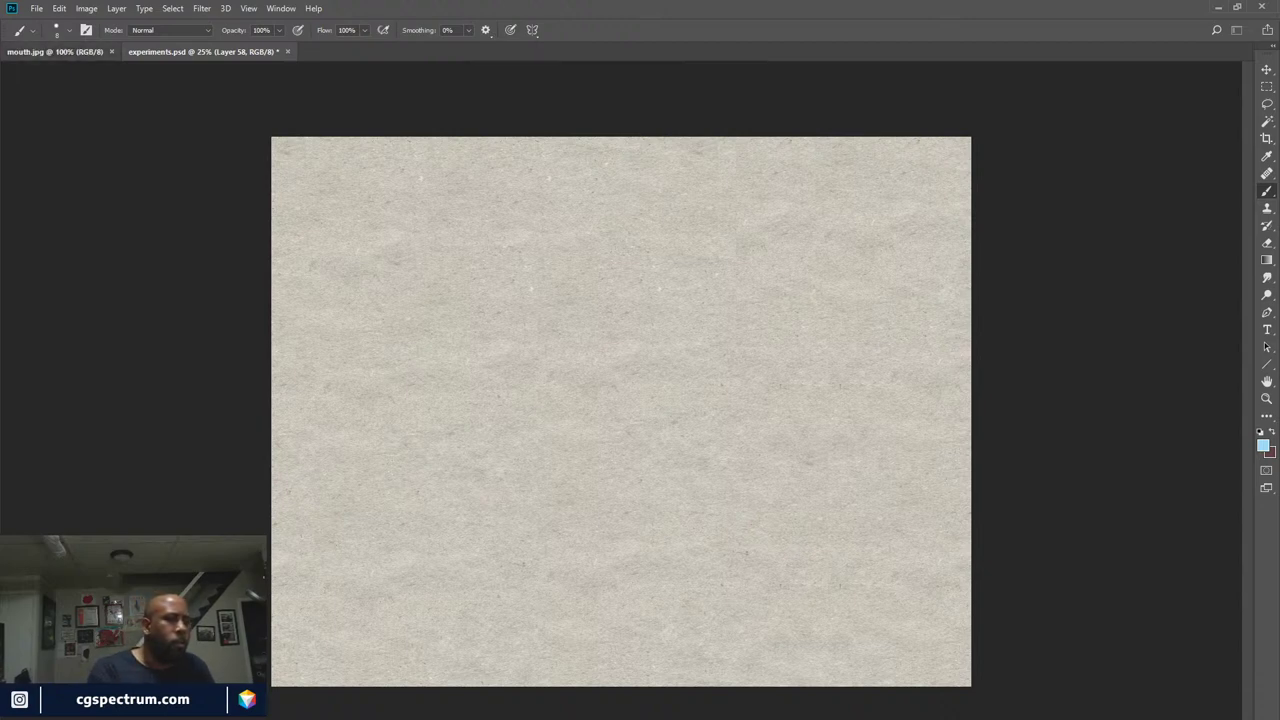
Copy the entire mouth.jpg image into experiments.psd as a new layer and close mouth.jpg
click(111, 51)
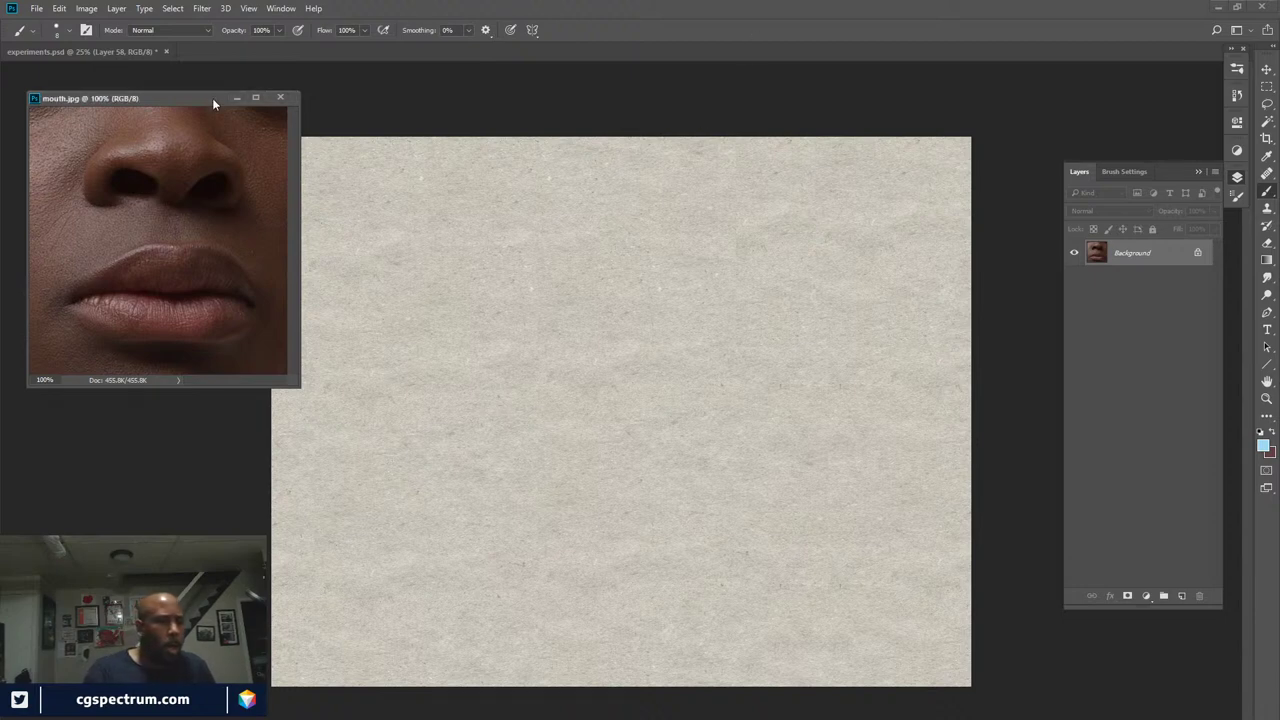
drag(210, 99, 196, 73)
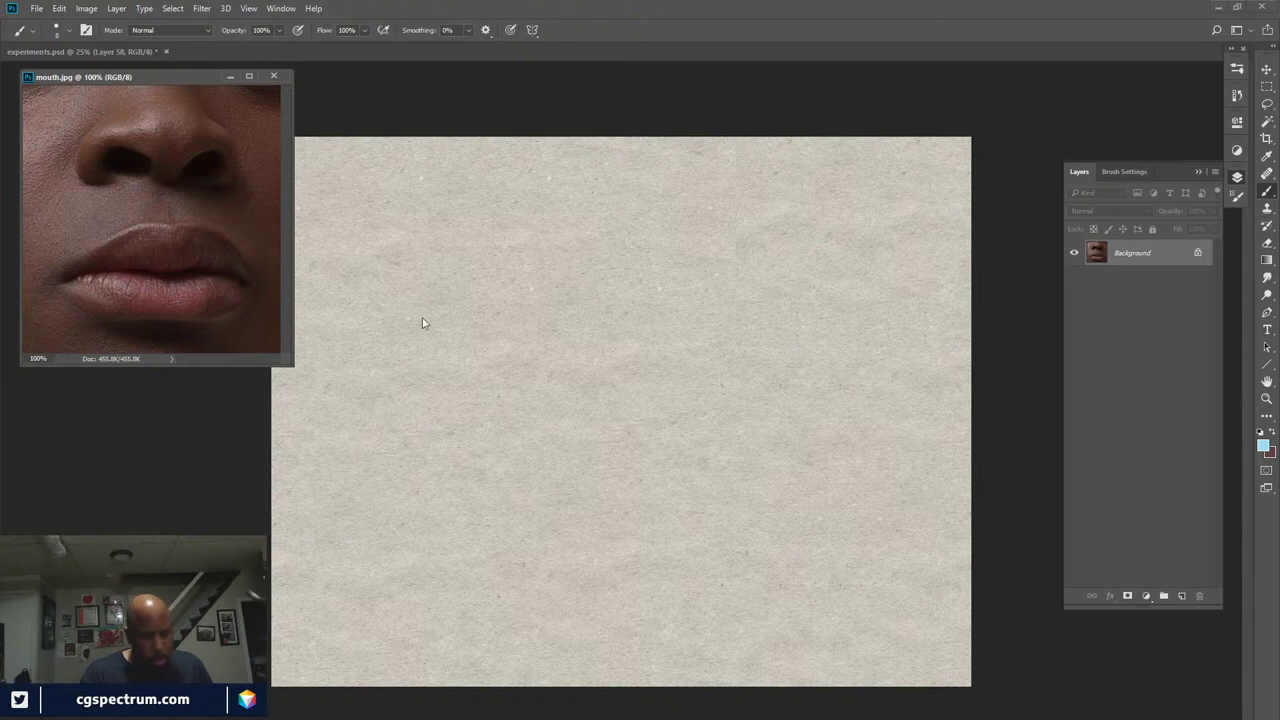
key(ctrl+a)
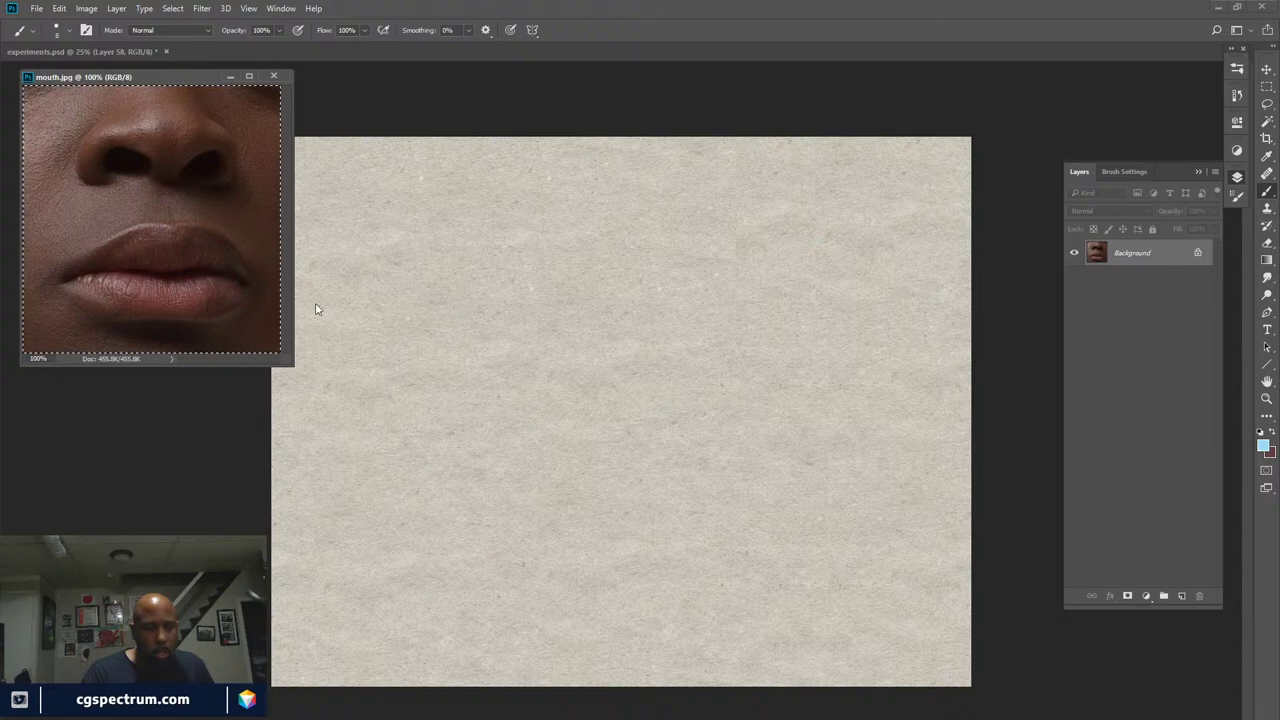
key(v)
drag(222, 304, 566, 337)
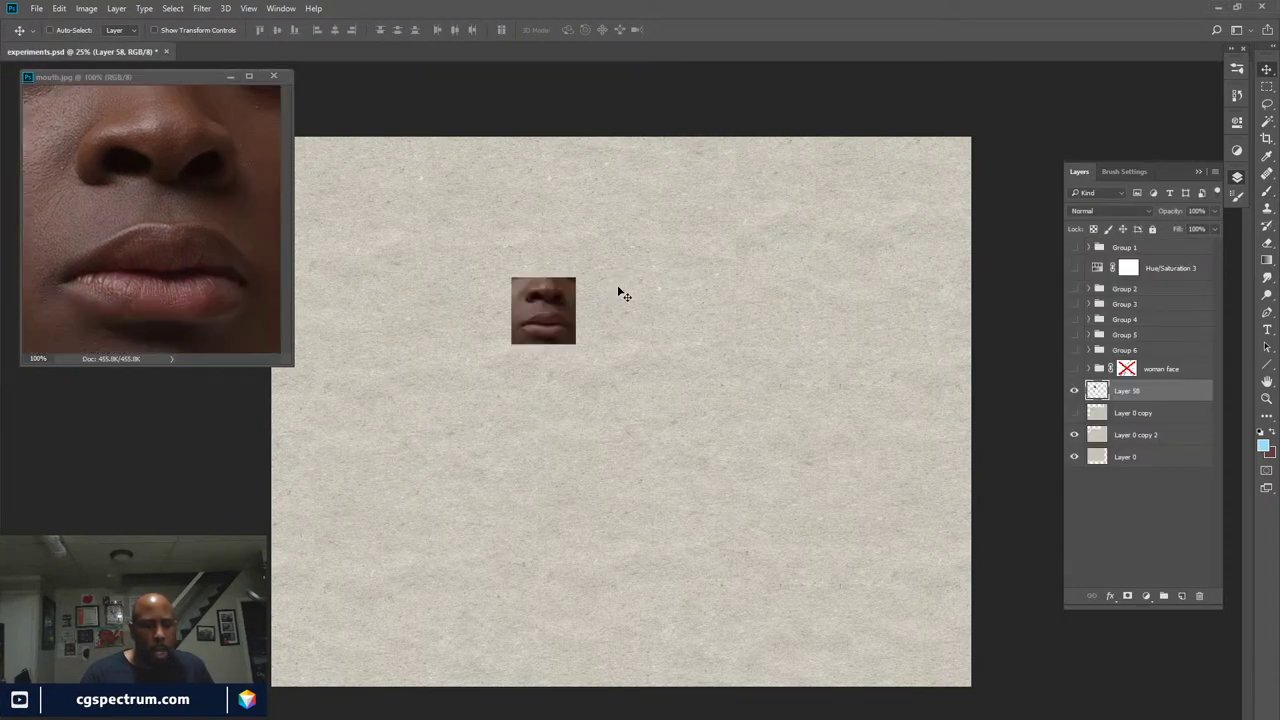
click(273, 76)
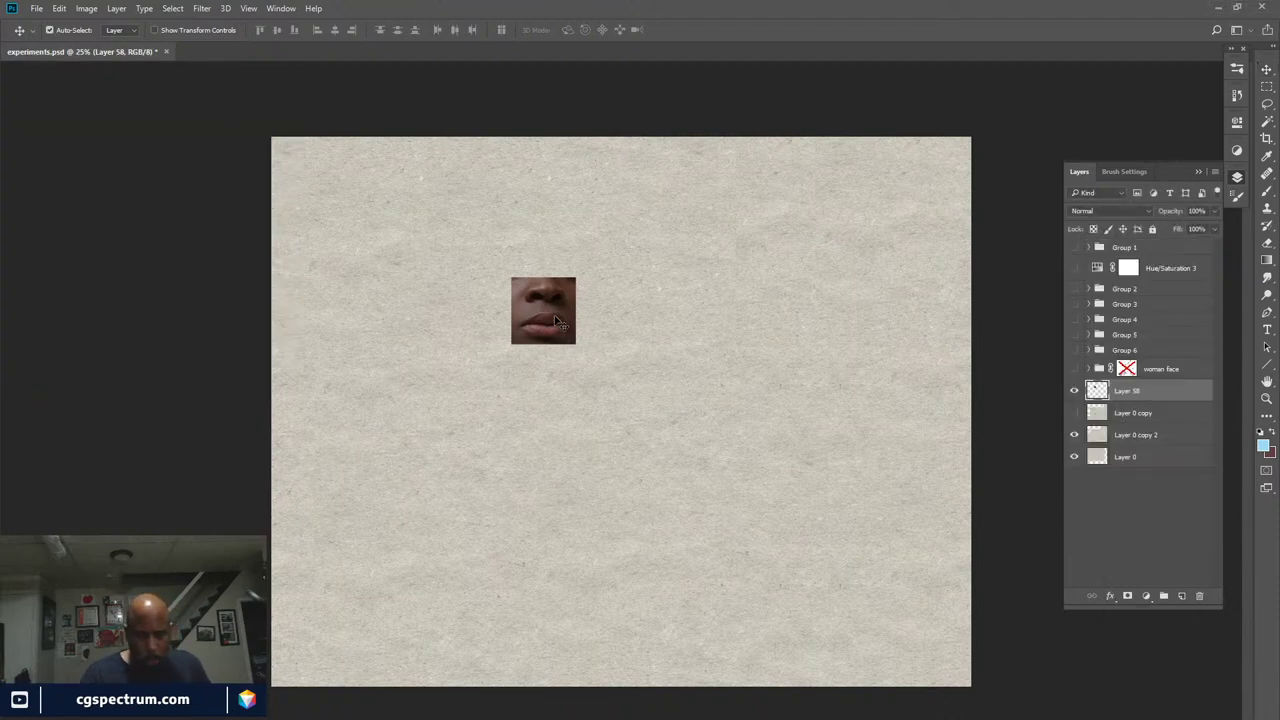
Enlarge the pasted mouth photo proportionally to about 283% and place it in the upper-left corner of the canvas
key(ctrl+t)
drag(575, 280, 680, 190)
drag(630, 304, 405, 275)
drag(450, 316, 469, 341)
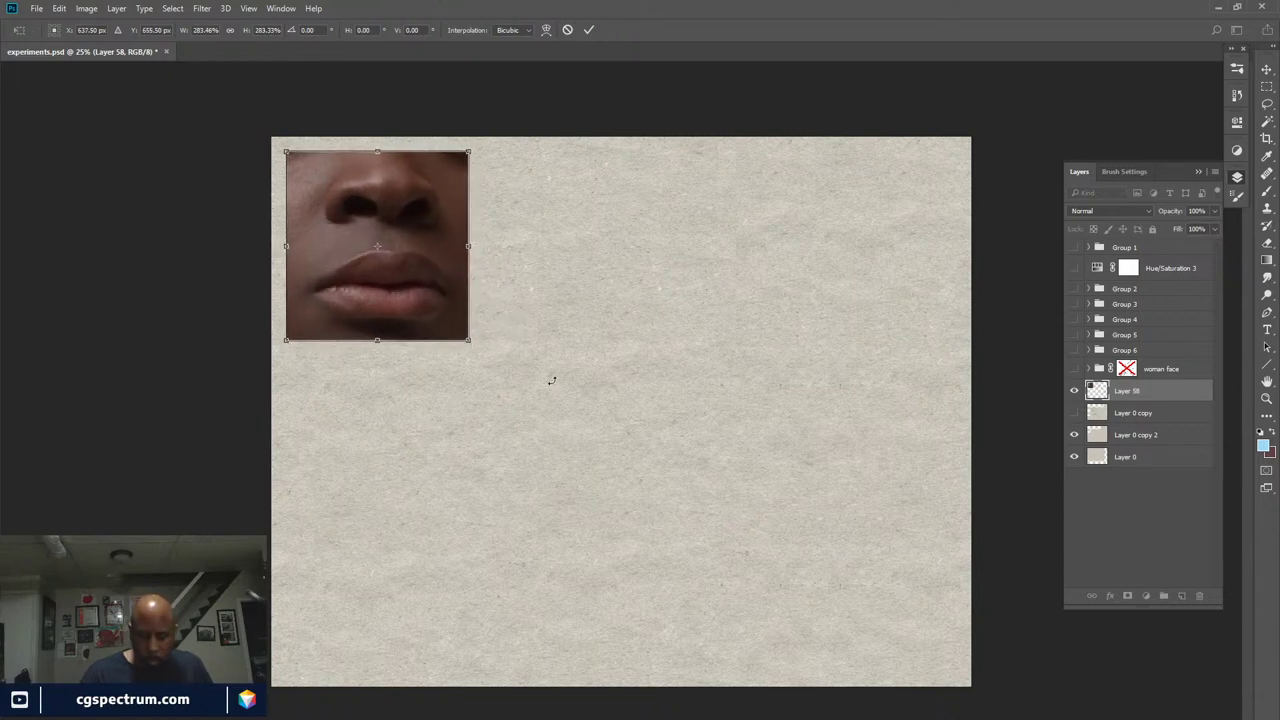
key(Return)
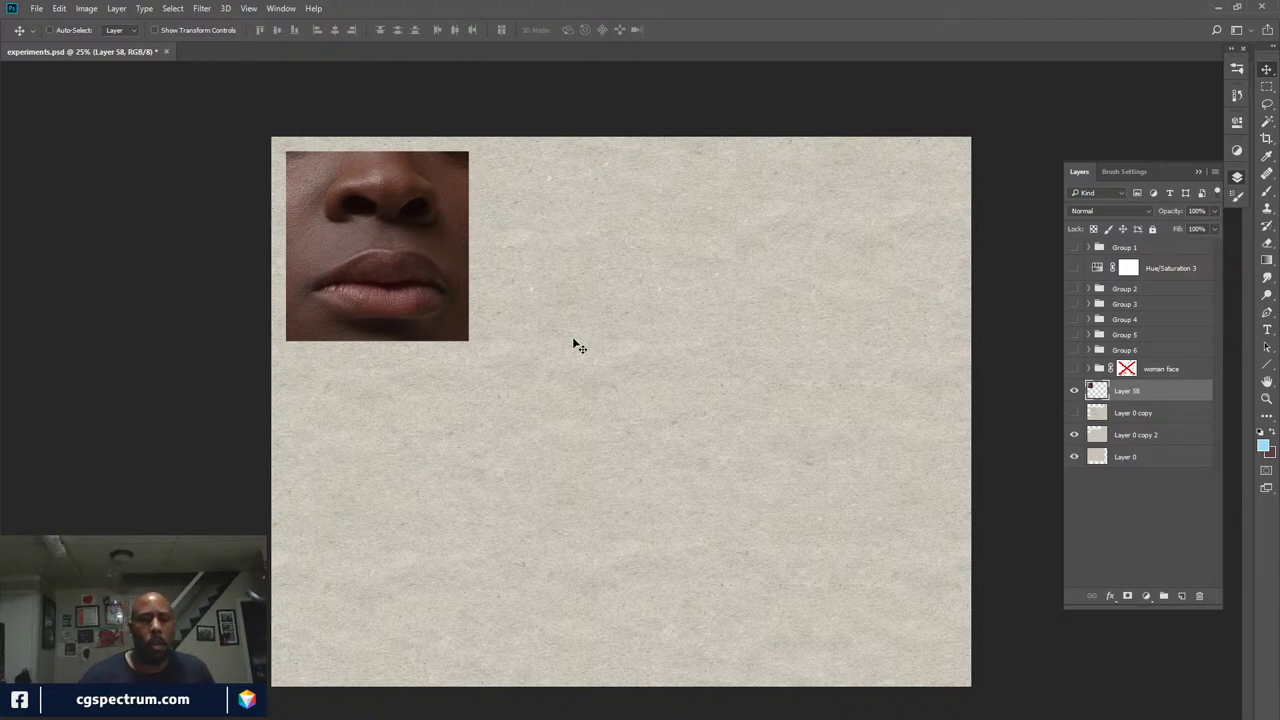
Add an empty layer directly beneath the photo layer and reset the brush colours to default black and white
key(b)
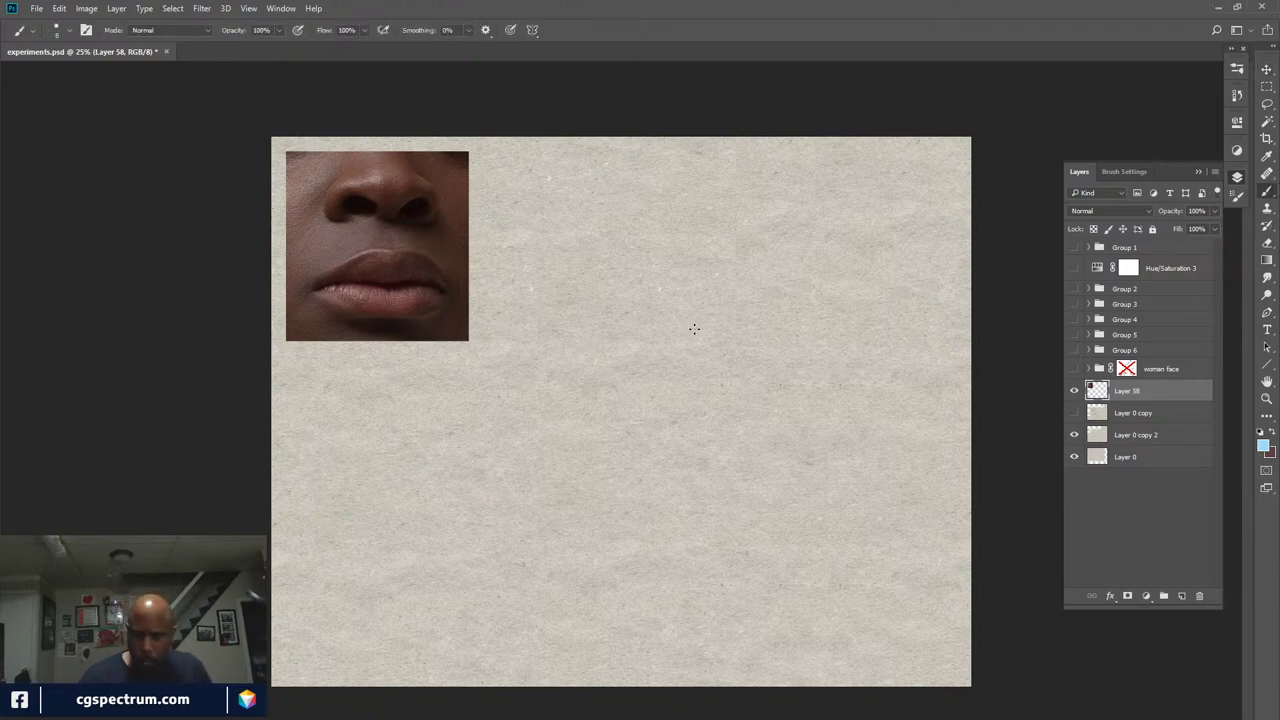
click(1171, 413)
click(1181, 595)
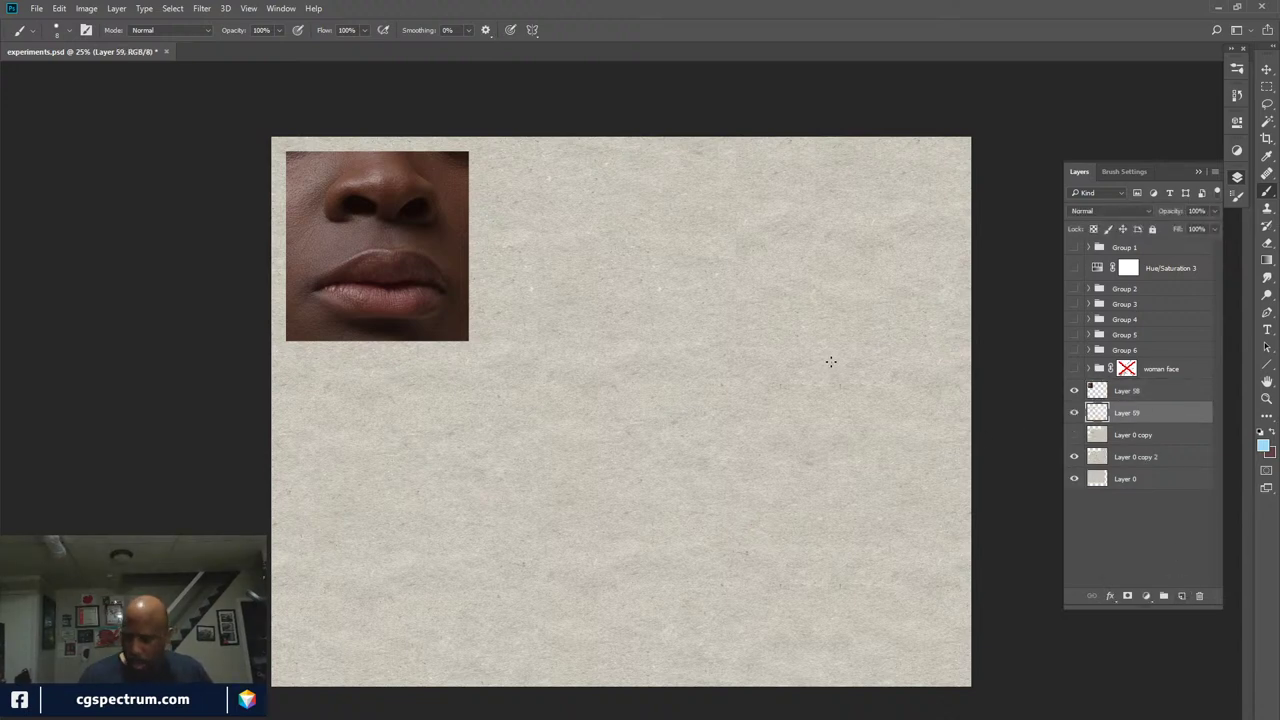
key(d)
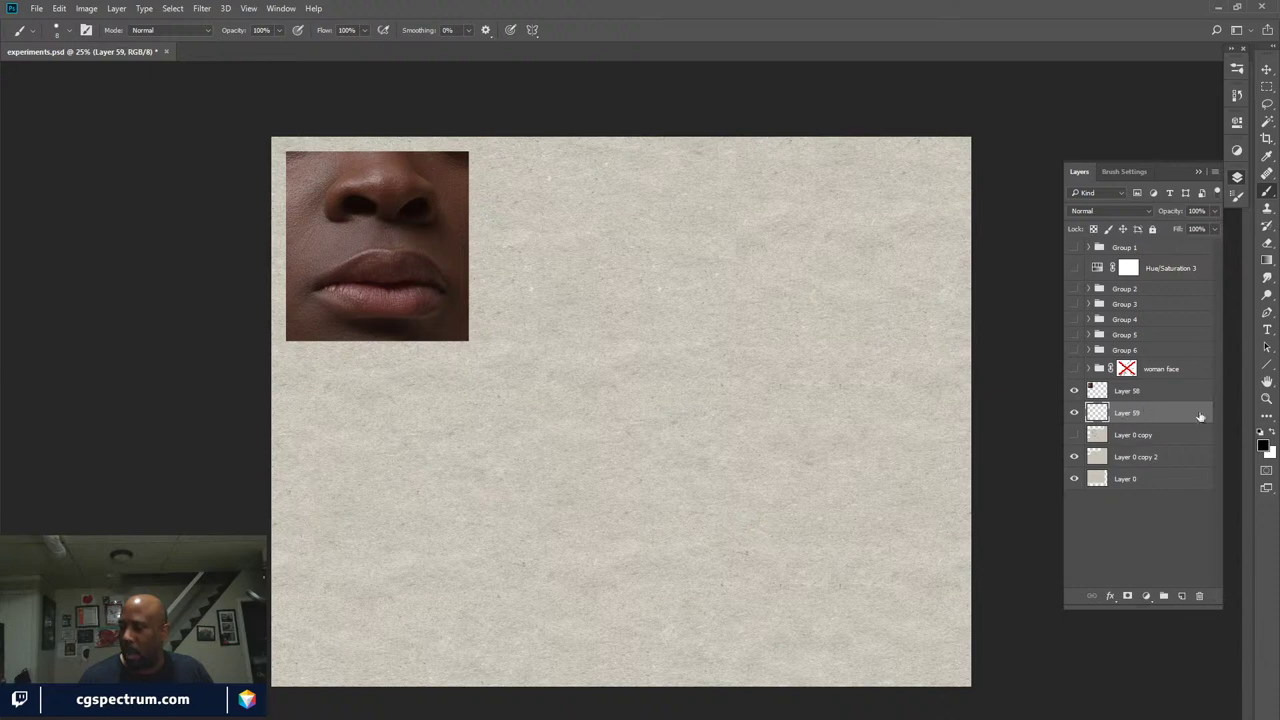
Turn off Color Dynamics for the brush and choose the rough-edged 25 px brush tip
click(1124, 171)
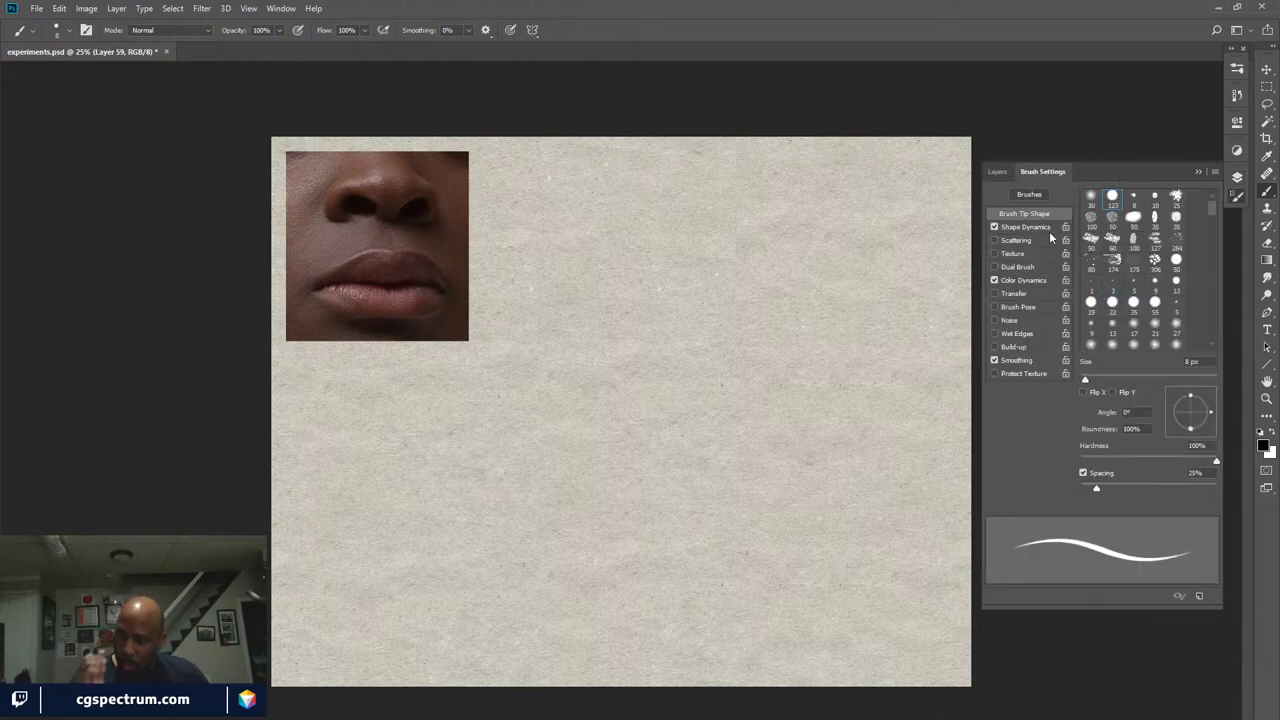
click(995, 281)
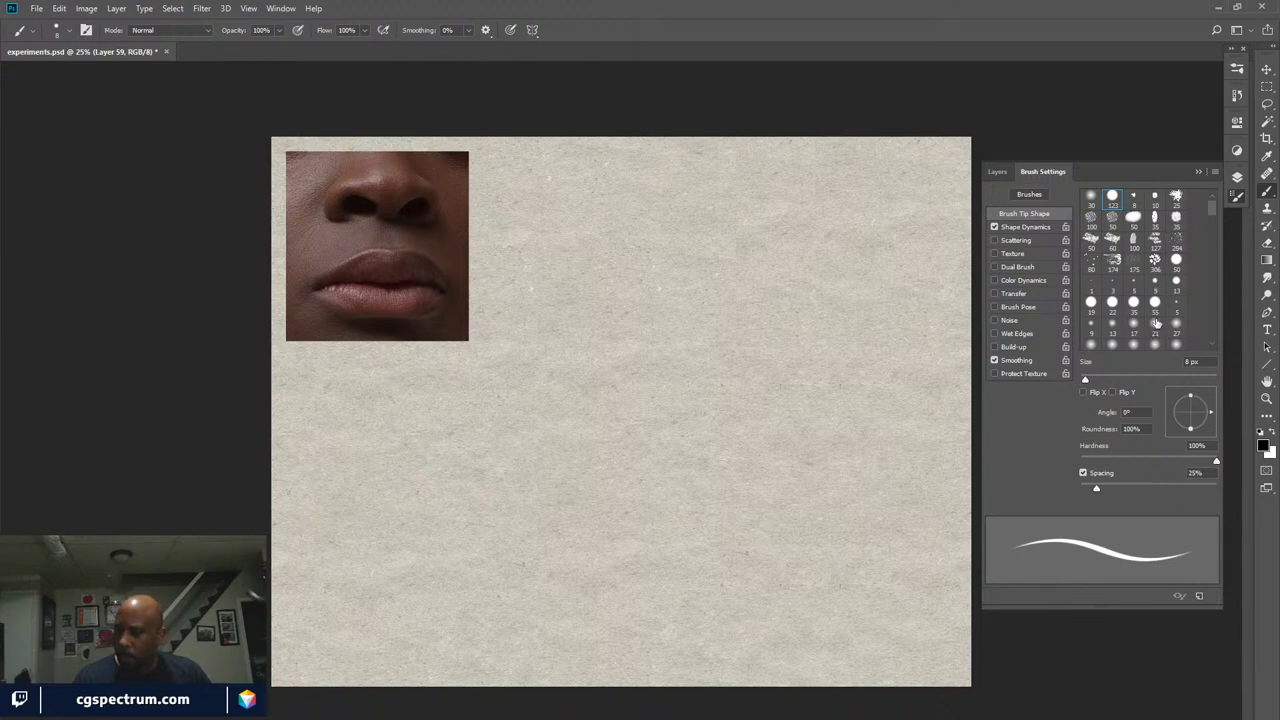
scroll(1212, 216, down, 1)
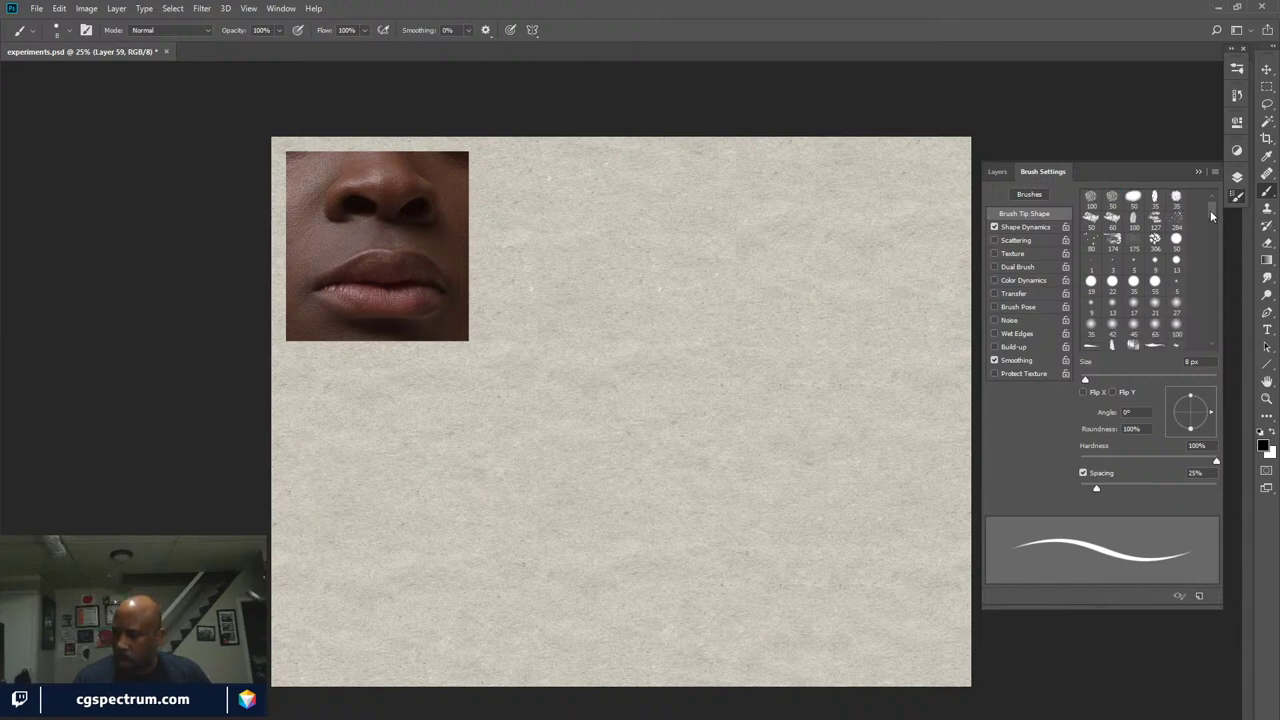
scroll(1211, 215, down, 3)
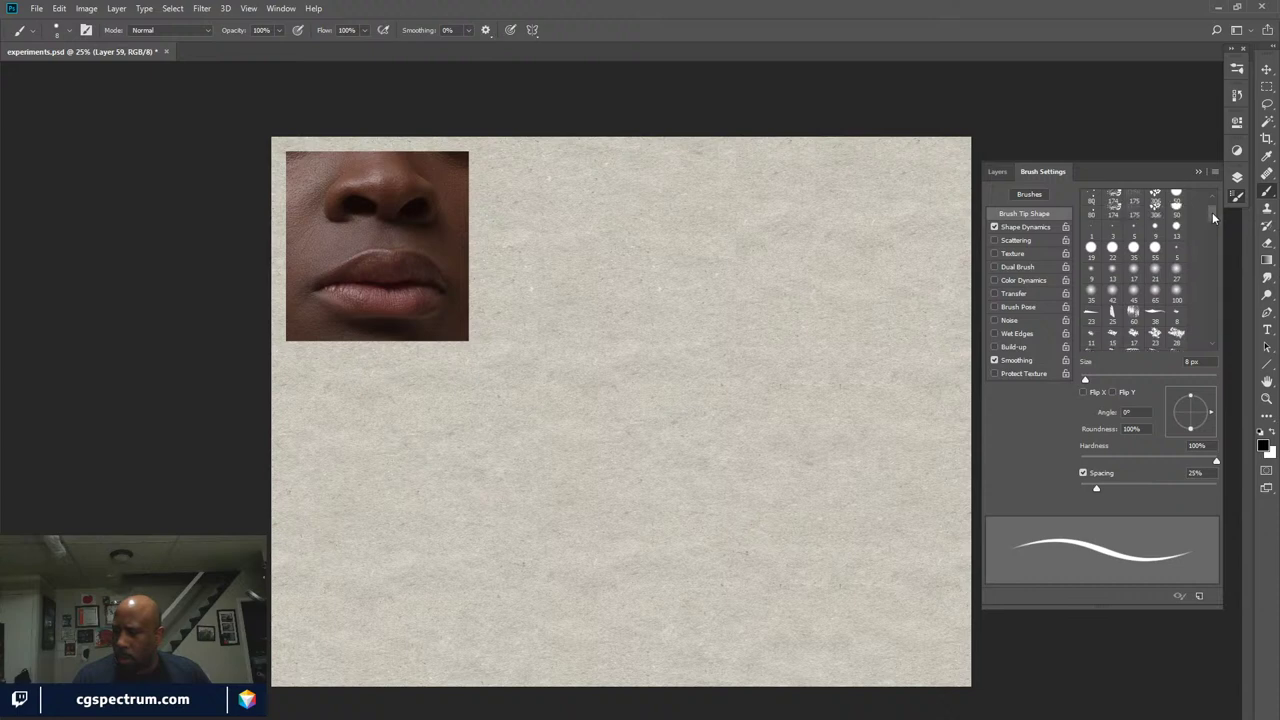
mouse_move(1212, 212)
mouse_down()
mouse_move(1216, 345)
mouse_move(1212, 208)
mouse_up()
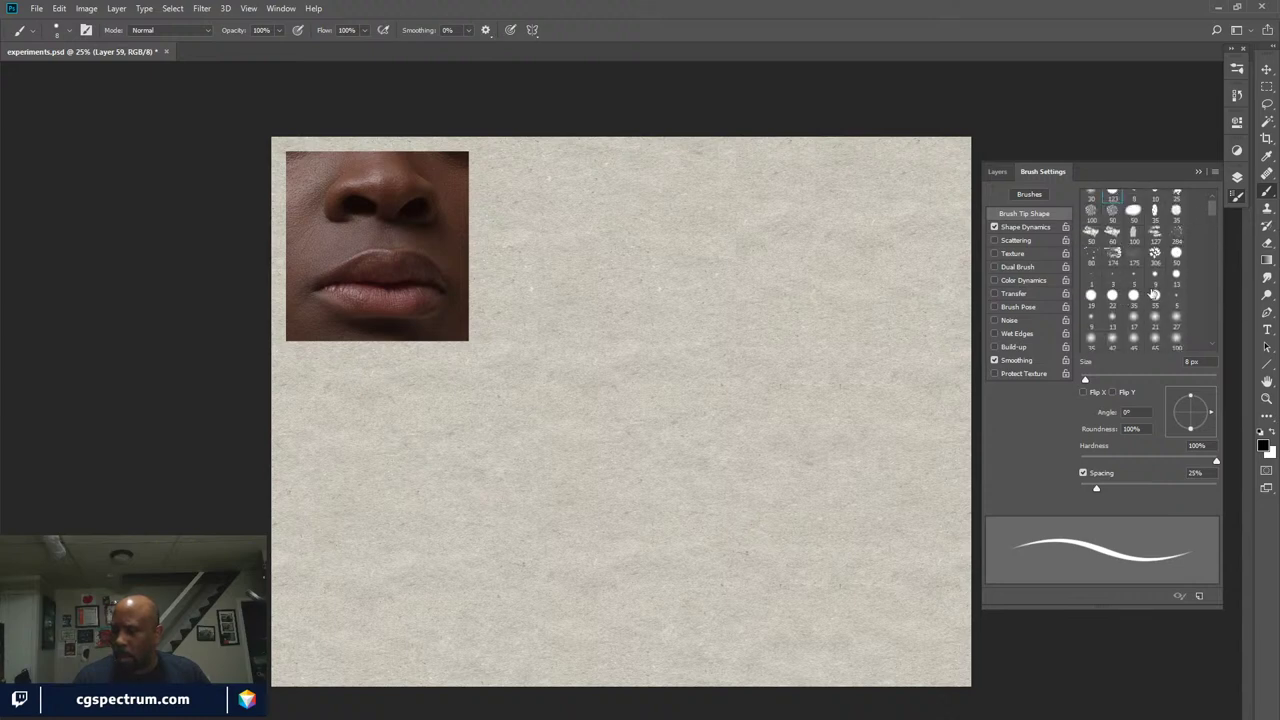
drag(1210, 207, 1210, 218)
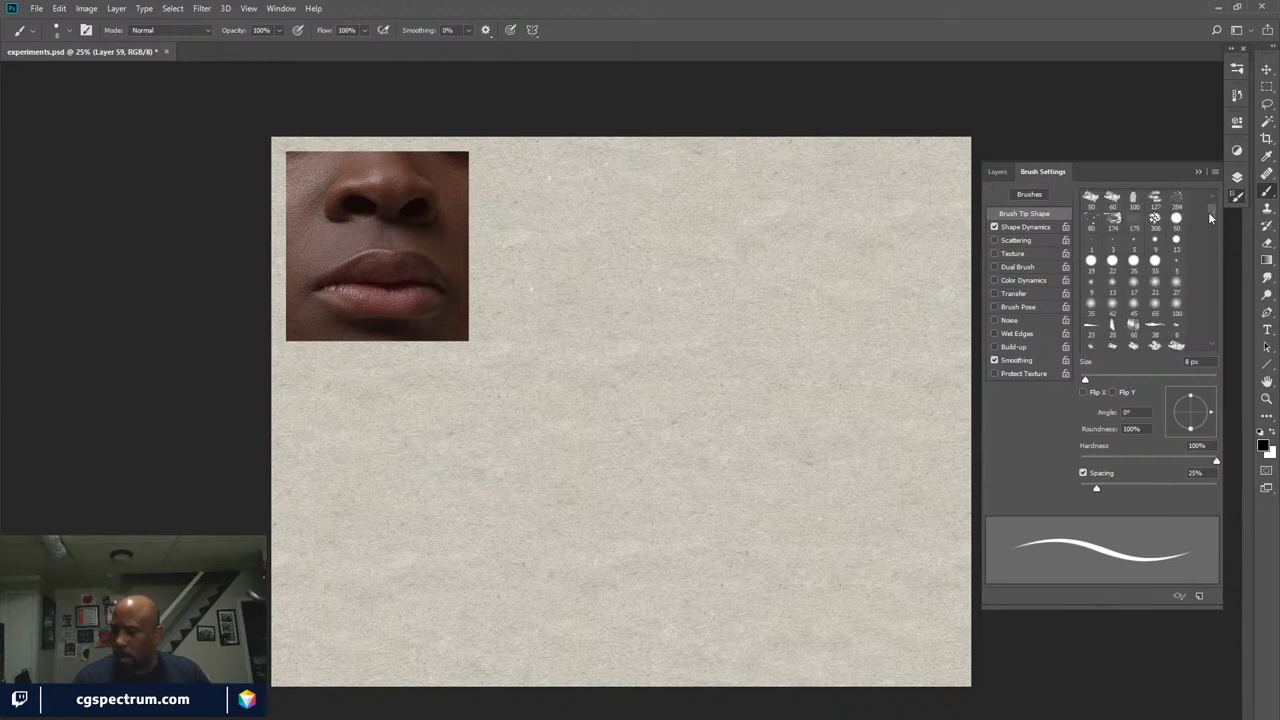
right_click(1208, 212)
click(1109, 324)
click(1112, 310)
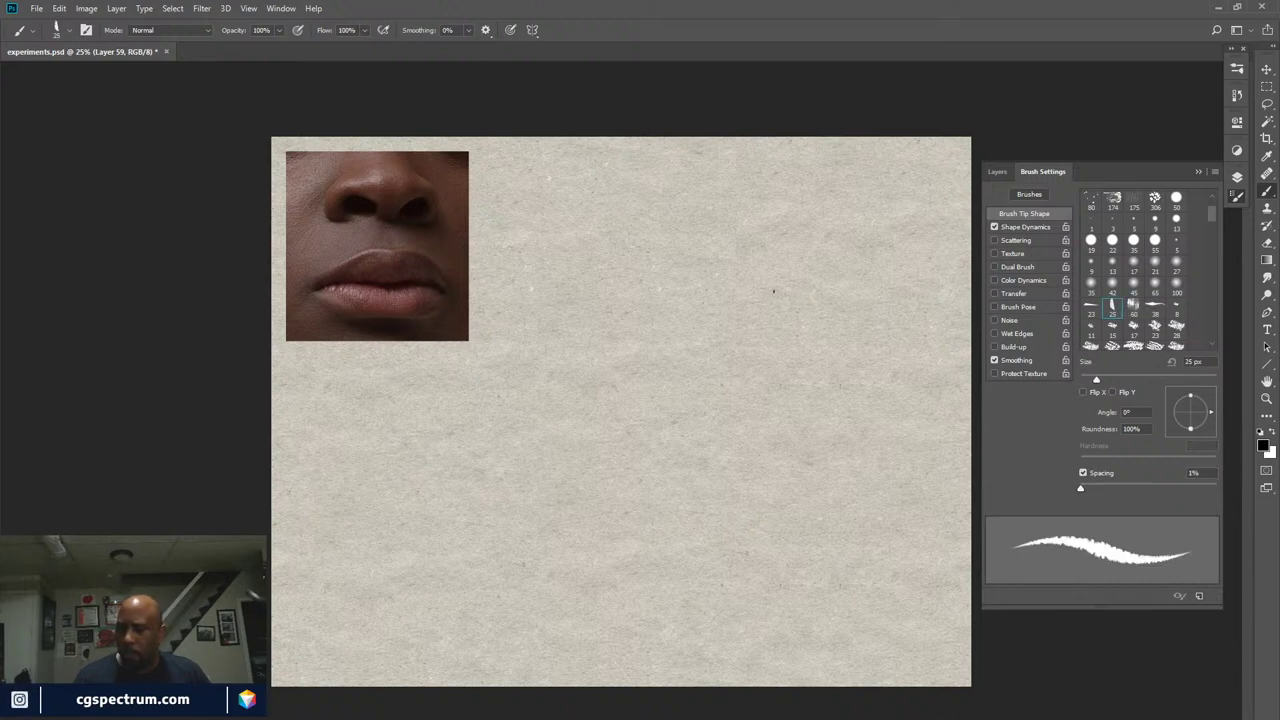
Test the brush at 100 px with three diagonal black strokes on the blank paper and undo them all
key(bracketright)
key(bracketright)
key(bracketright)
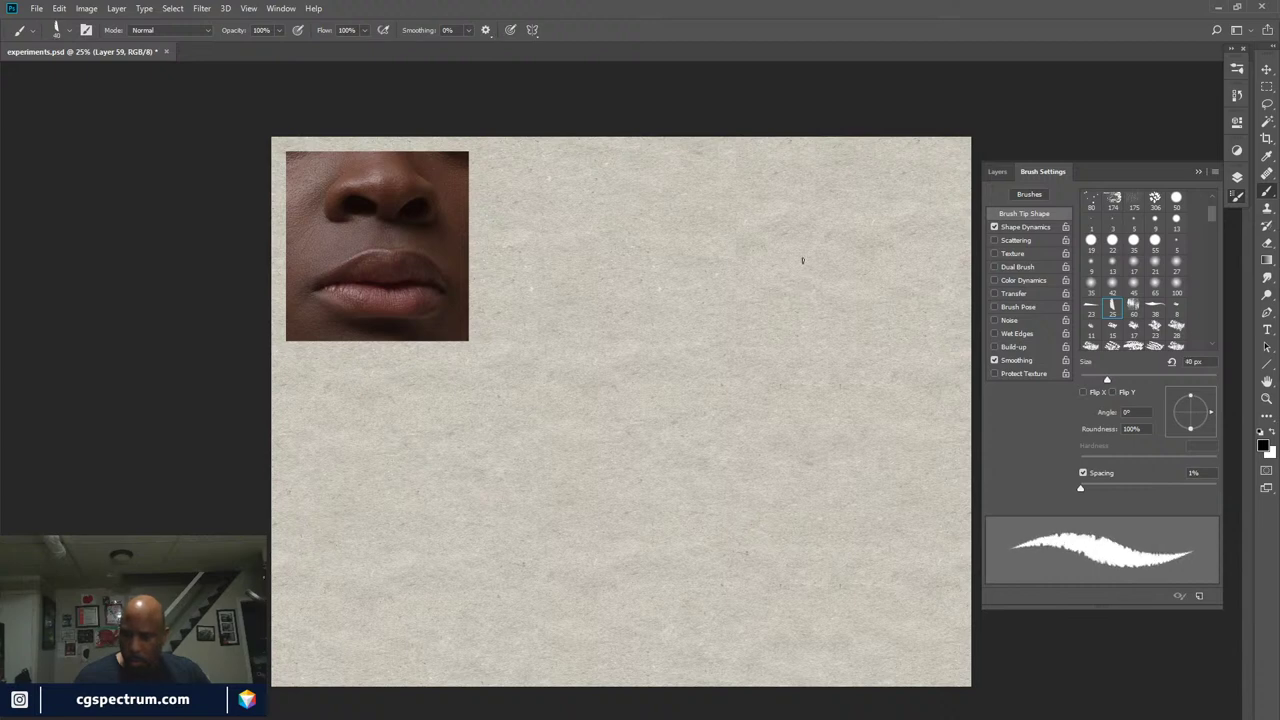
key(bracketright)
key(bracketright)
key(bracketright)
key(bracketright)
key(bracketright)
key(bracketright)
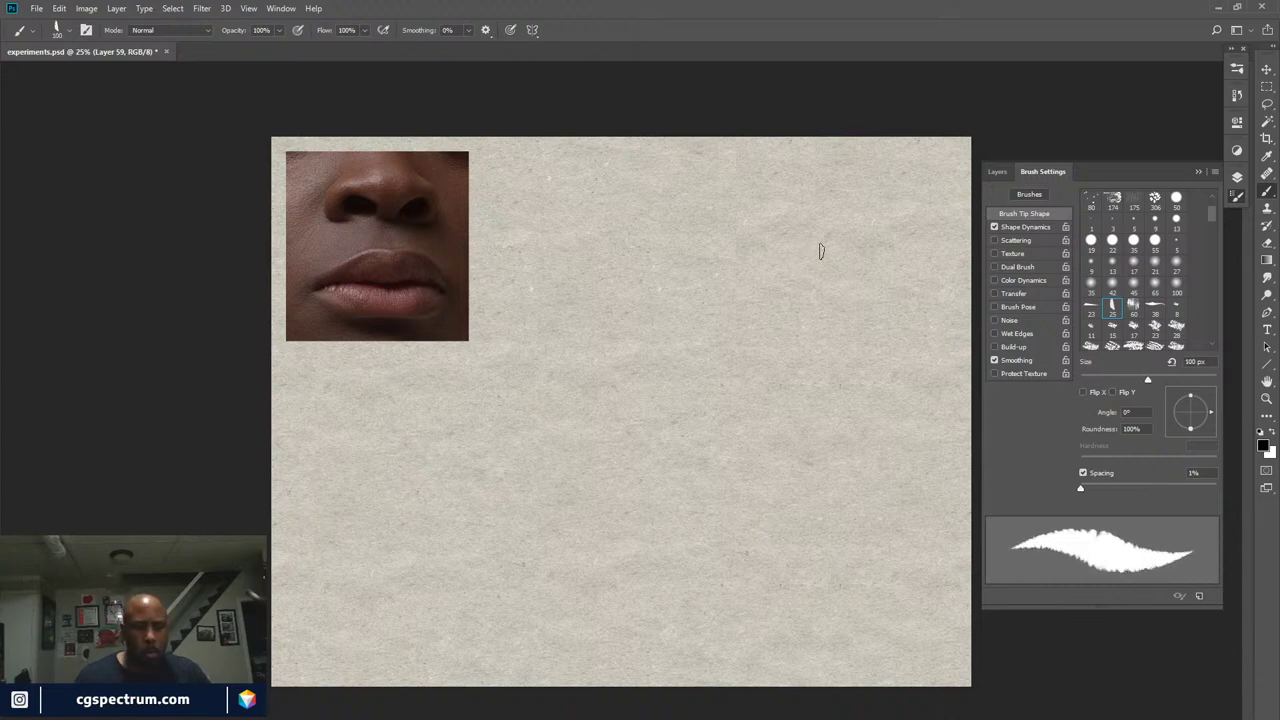
drag(884, 212, 766, 306)
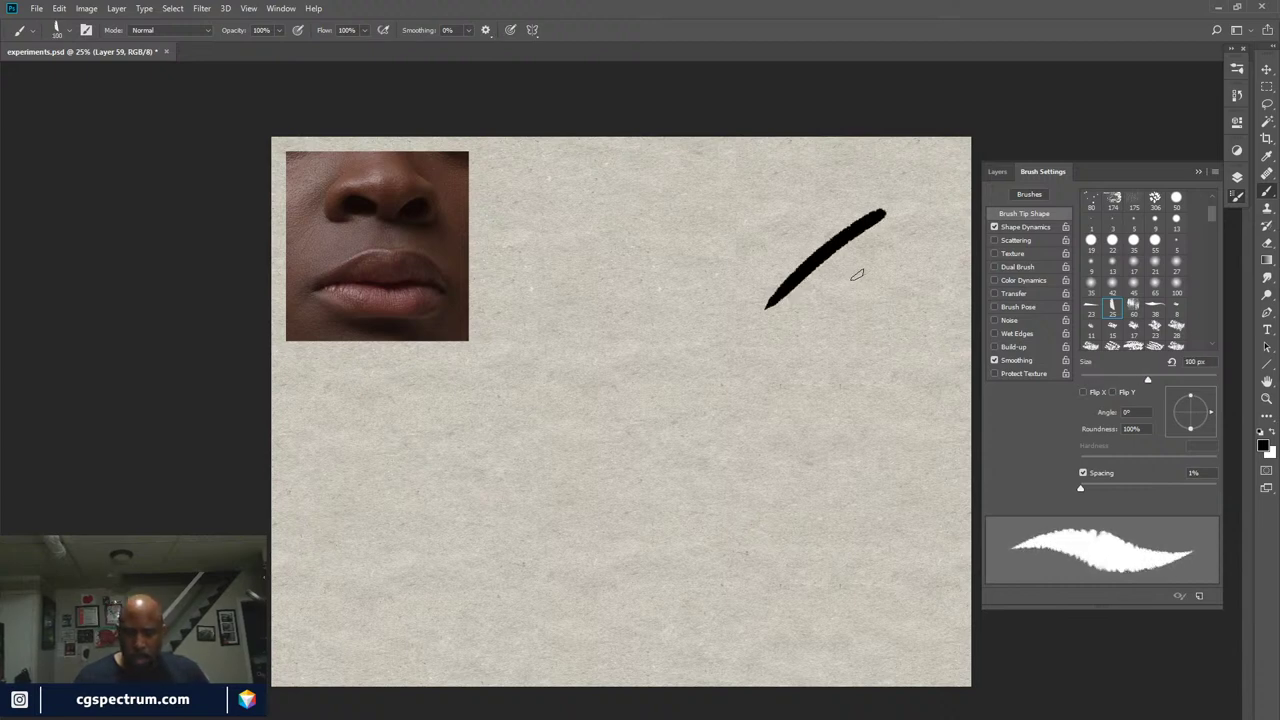
mouse_move(856, 287)
mouse_down()
mouse_move(624, 436)
mouse_move(716, 421)
mouse_move(842, 358)
mouse_up()
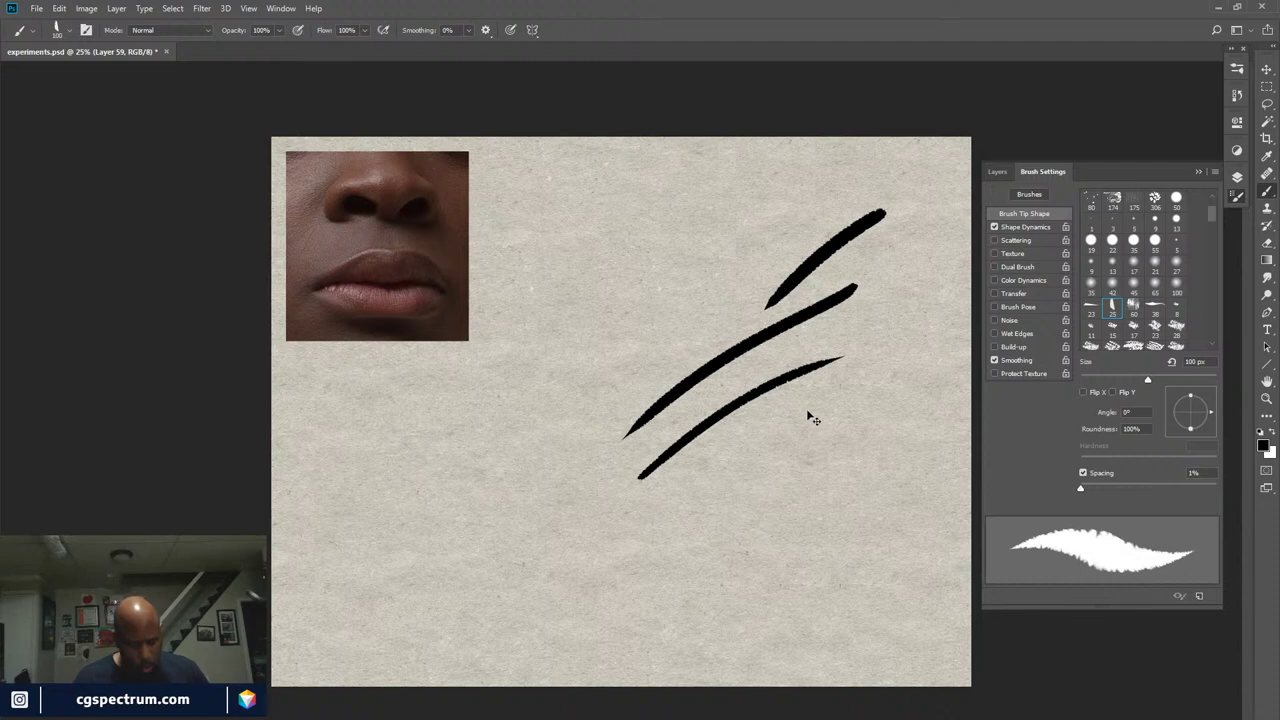
key(ctrl+z)
key(ctrl+shift+z)
key(ctrl+z)
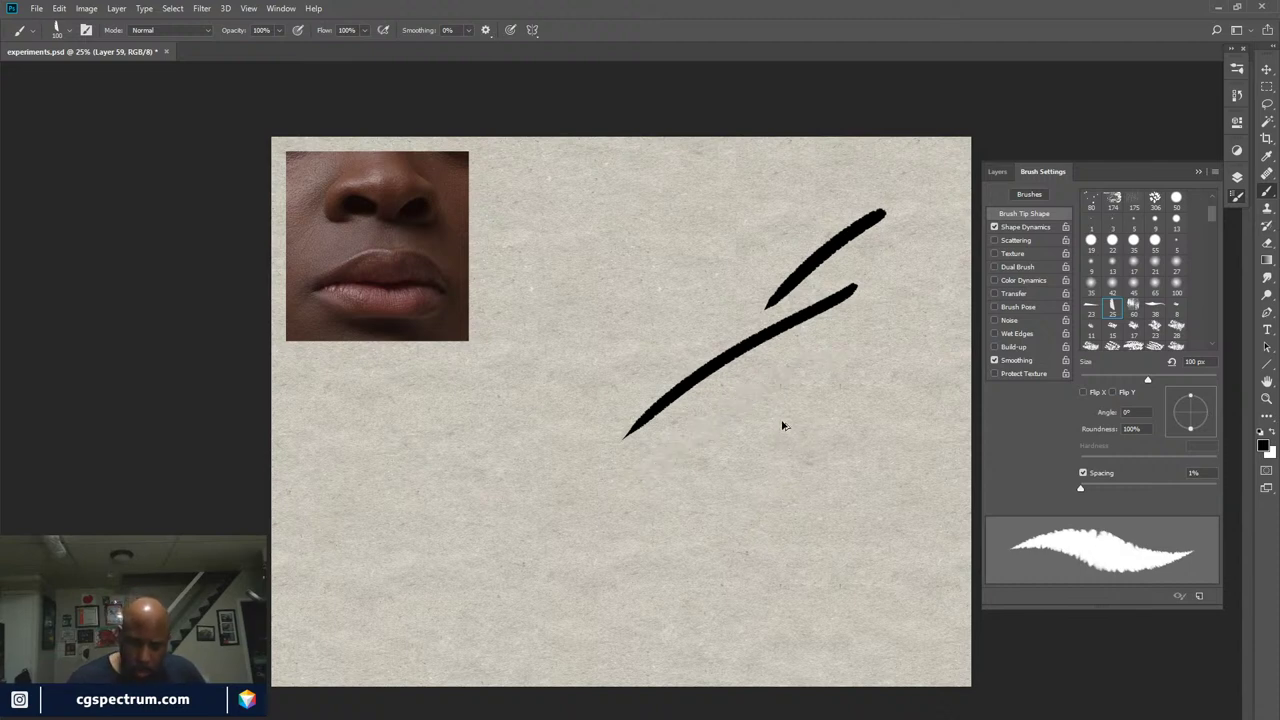
key(ctrl+z)
key(ctrl+z)
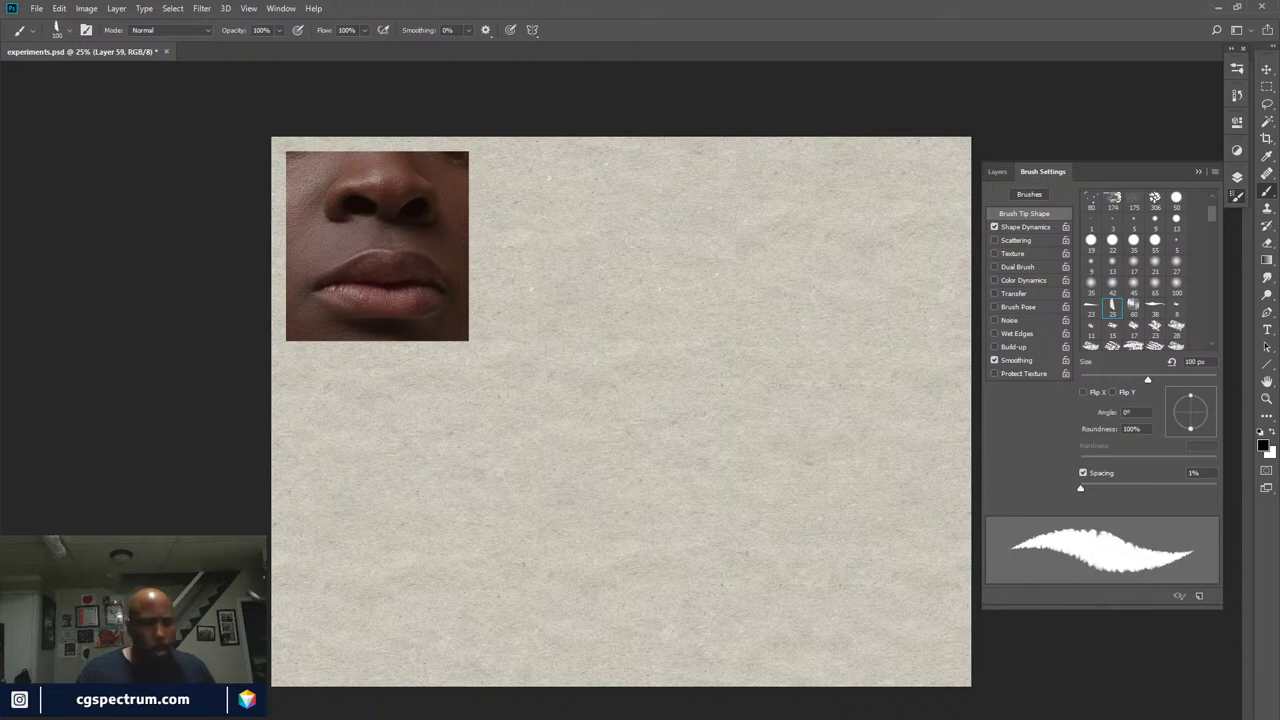
Sketch the outer curve of the left nostril wing beside the photo, using a 30 px brush at 60% opacity
drag(236, 30, 208, 62)
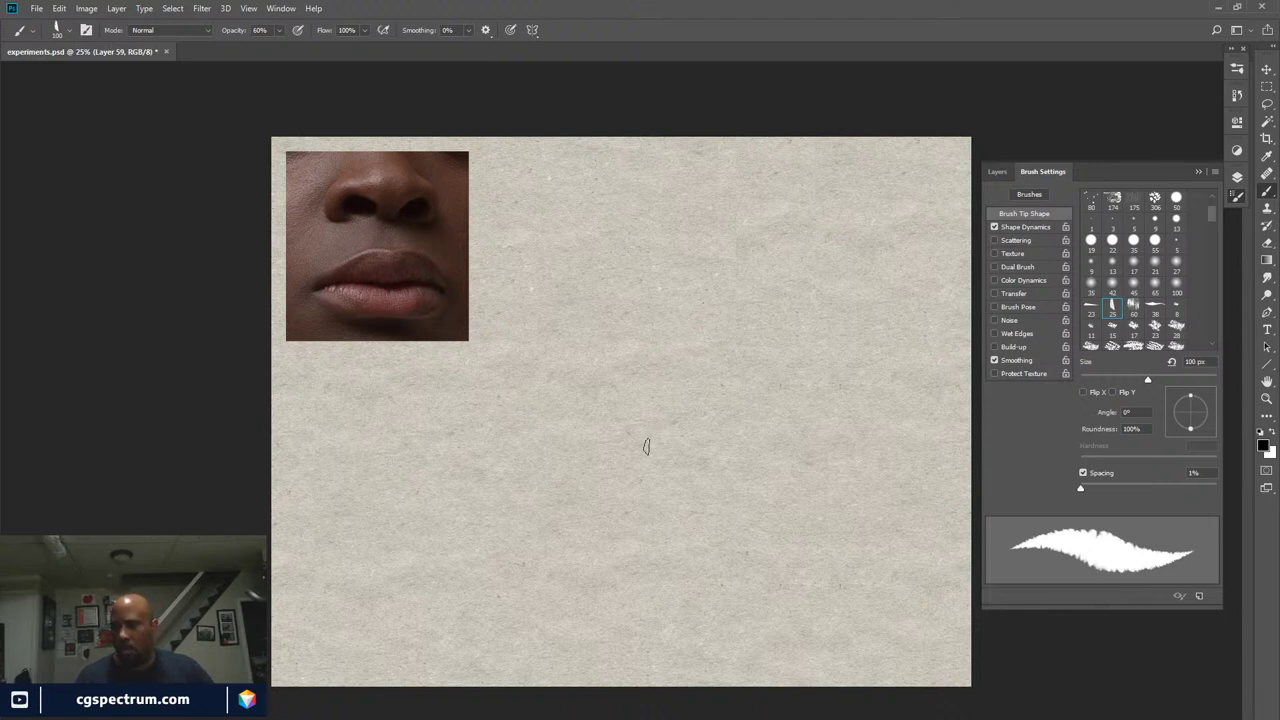
click(998, 172)
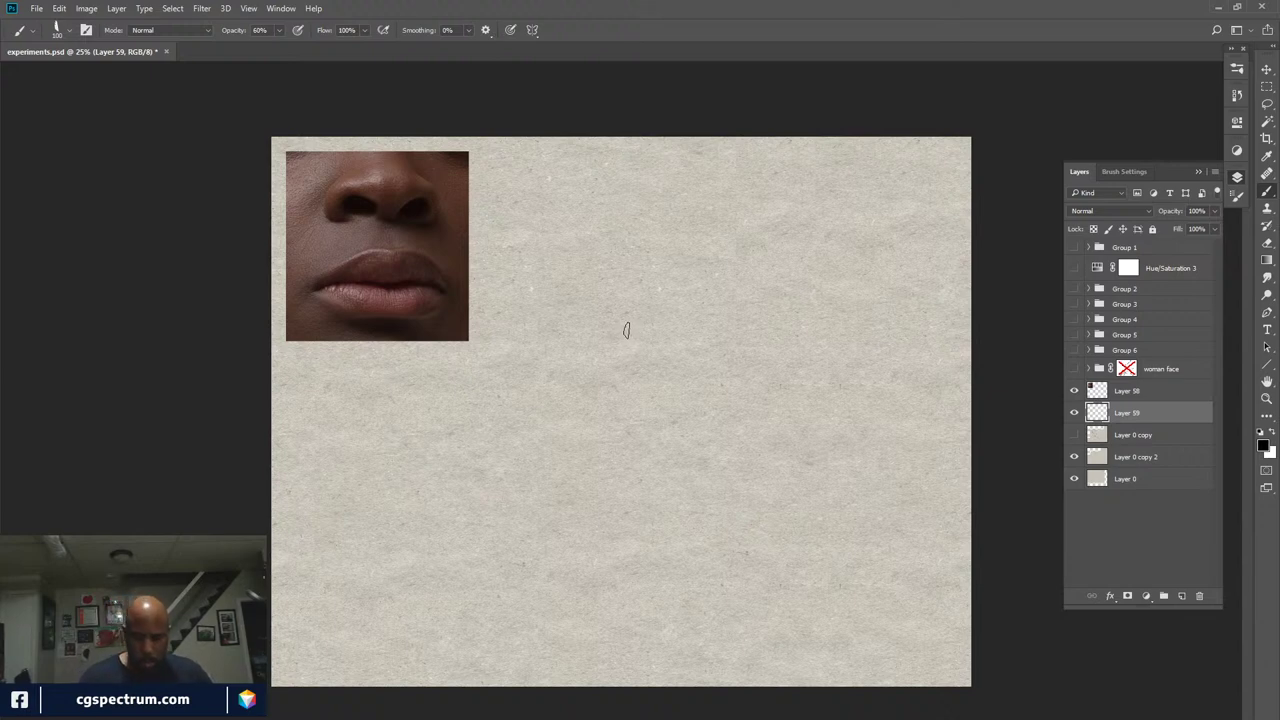
key(bracketleft)
key(bracketleft)
key(bracketleft)
key(ctrl+plus)
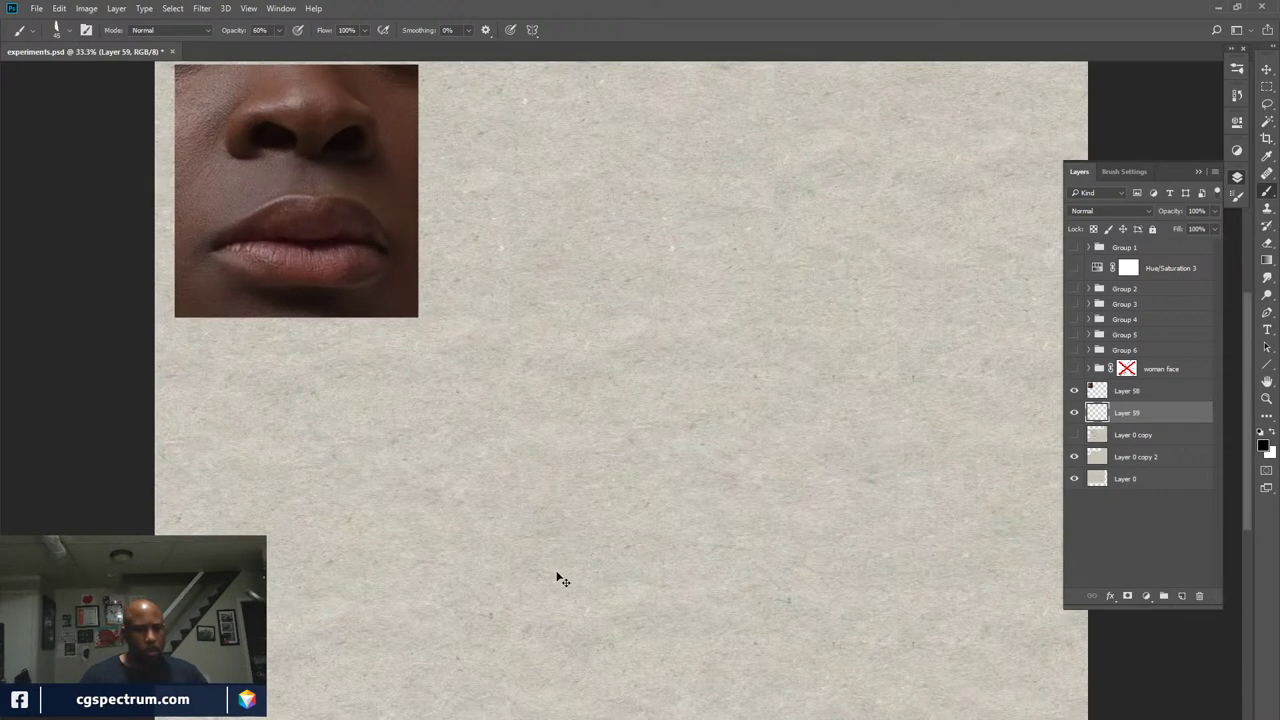
drag(666, 440, 654, 443)
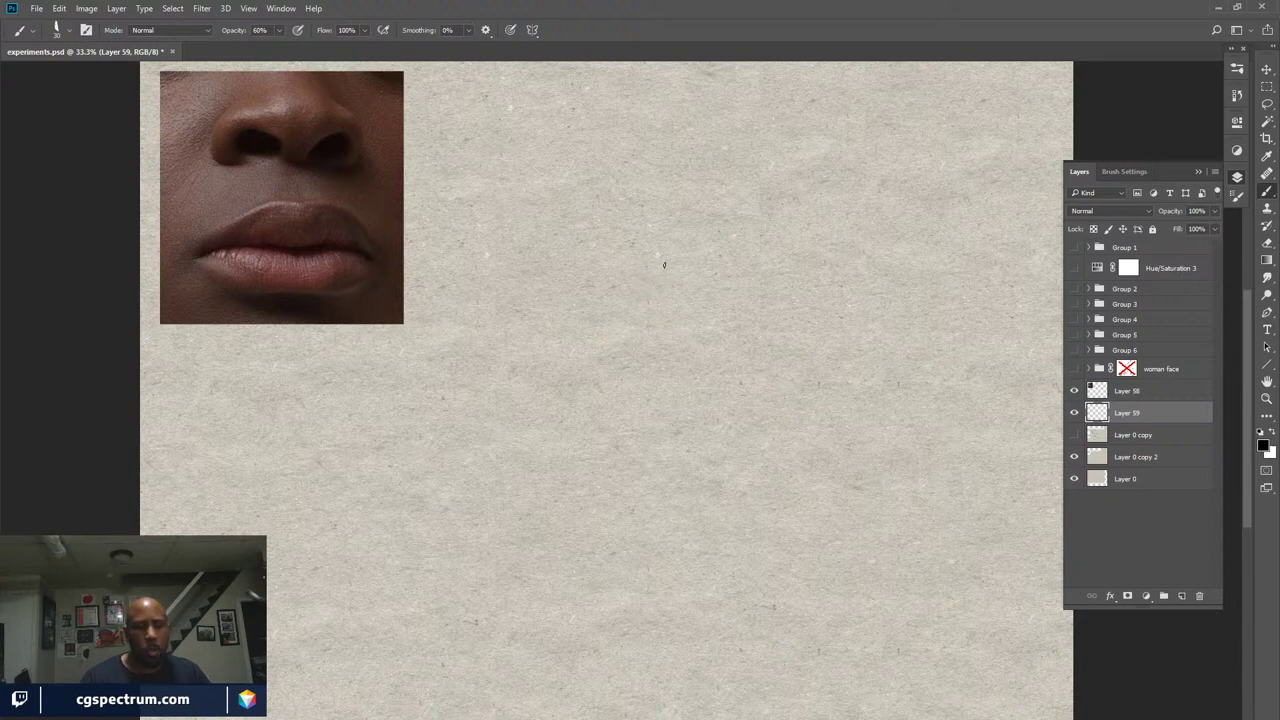
mouse_move(658, 272)
mouse_down()
mouse_move(640, 336)
mouse_move(660, 343)
mouse_up()
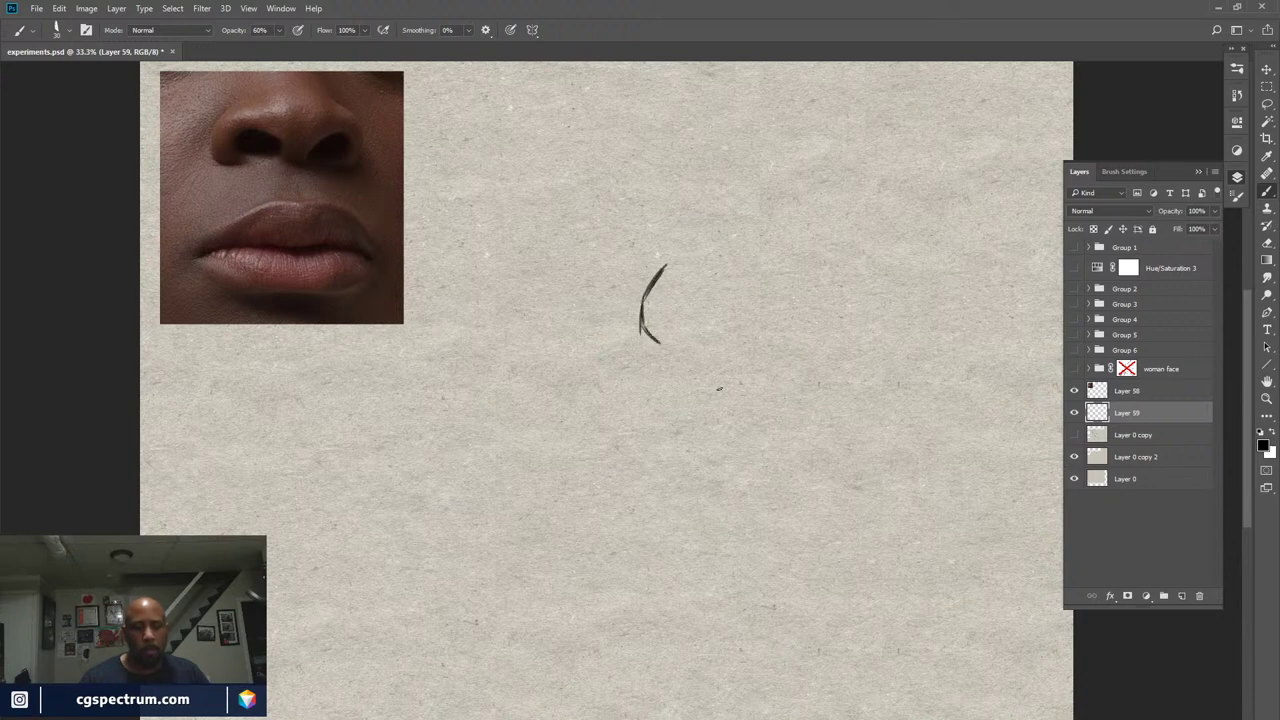
drag(662, 272, 672, 260)
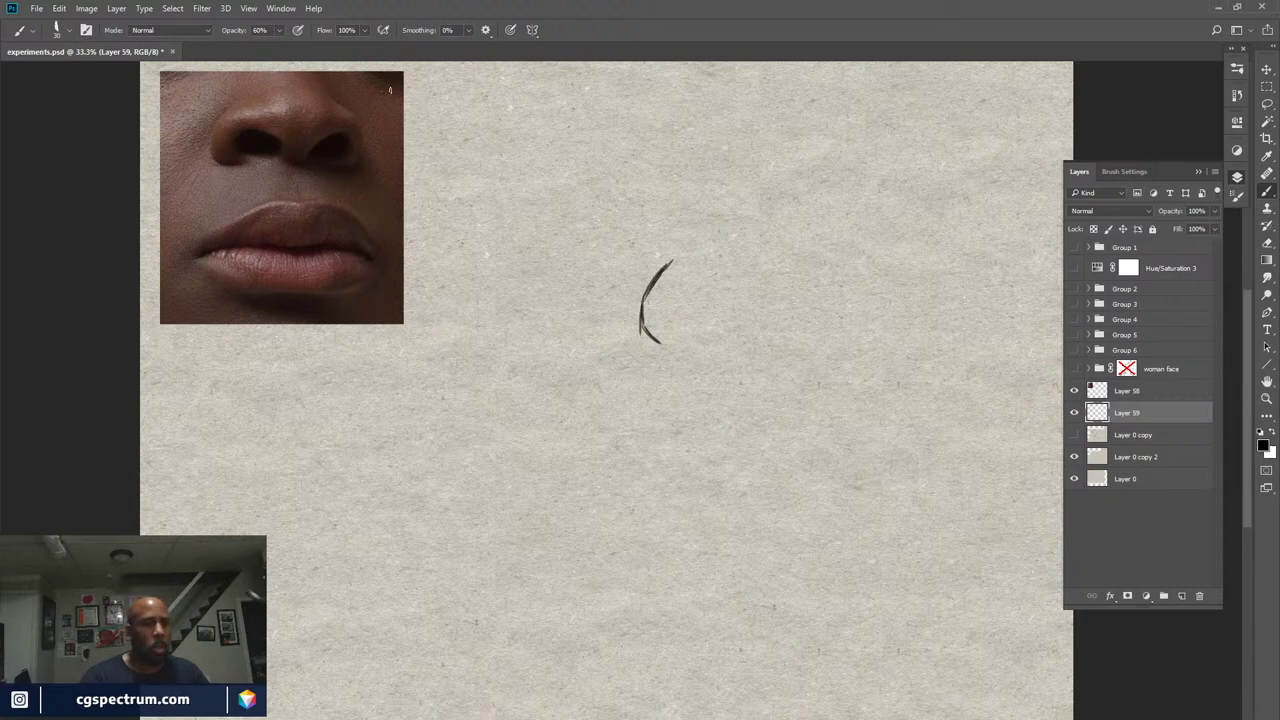
Set the brush opacity to 24% and sketch the underside of the left nostril wing and the outer curve of its opening
click(240, 31)
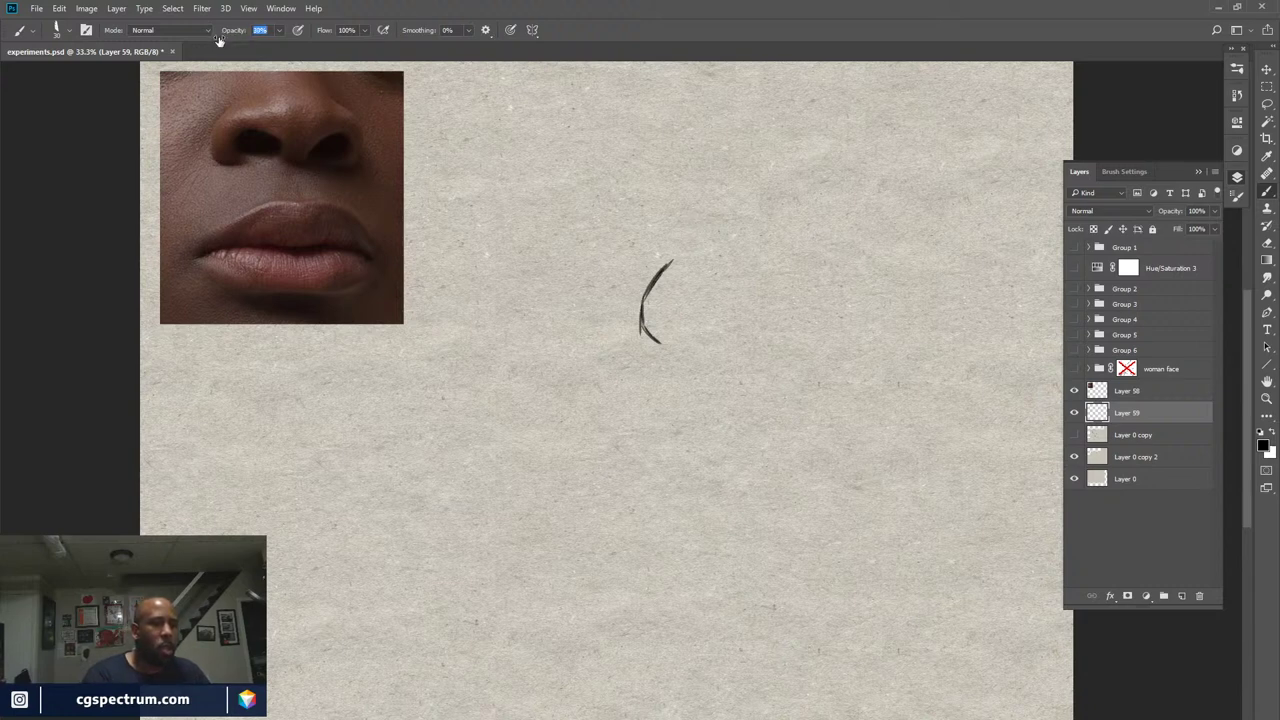
text(24)
key(Return)
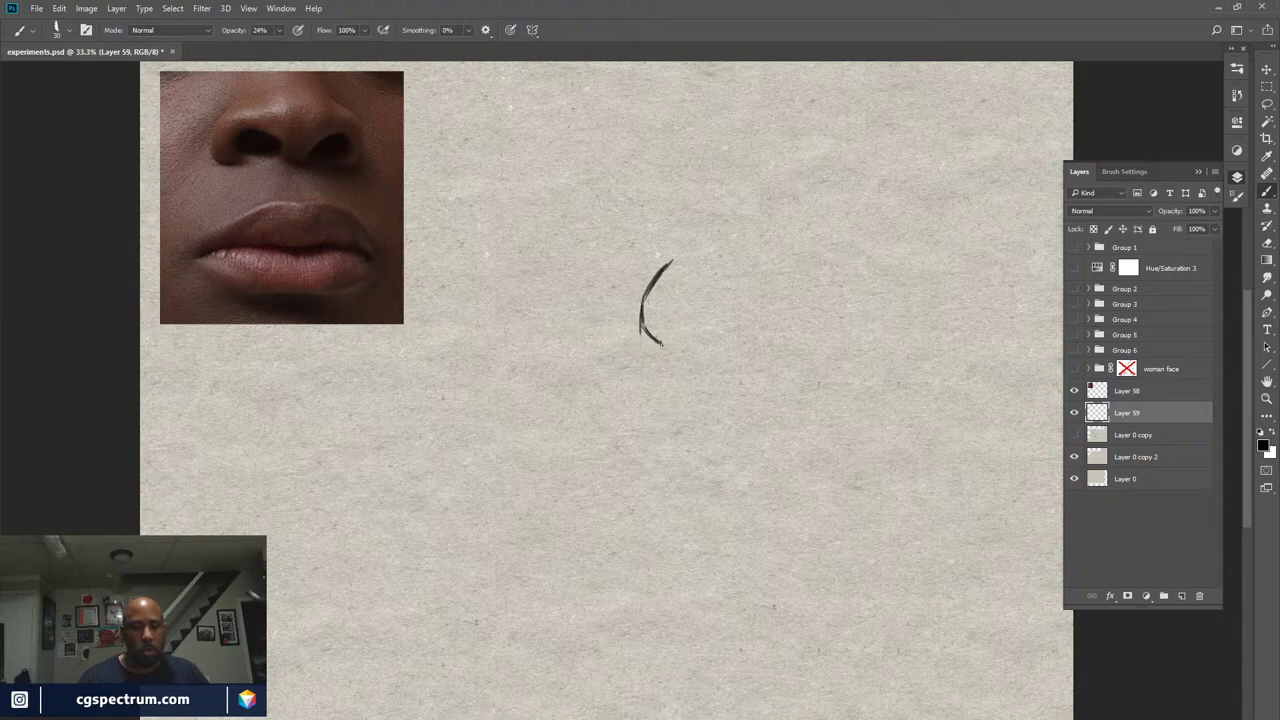
drag(658, 342, 680, 346)
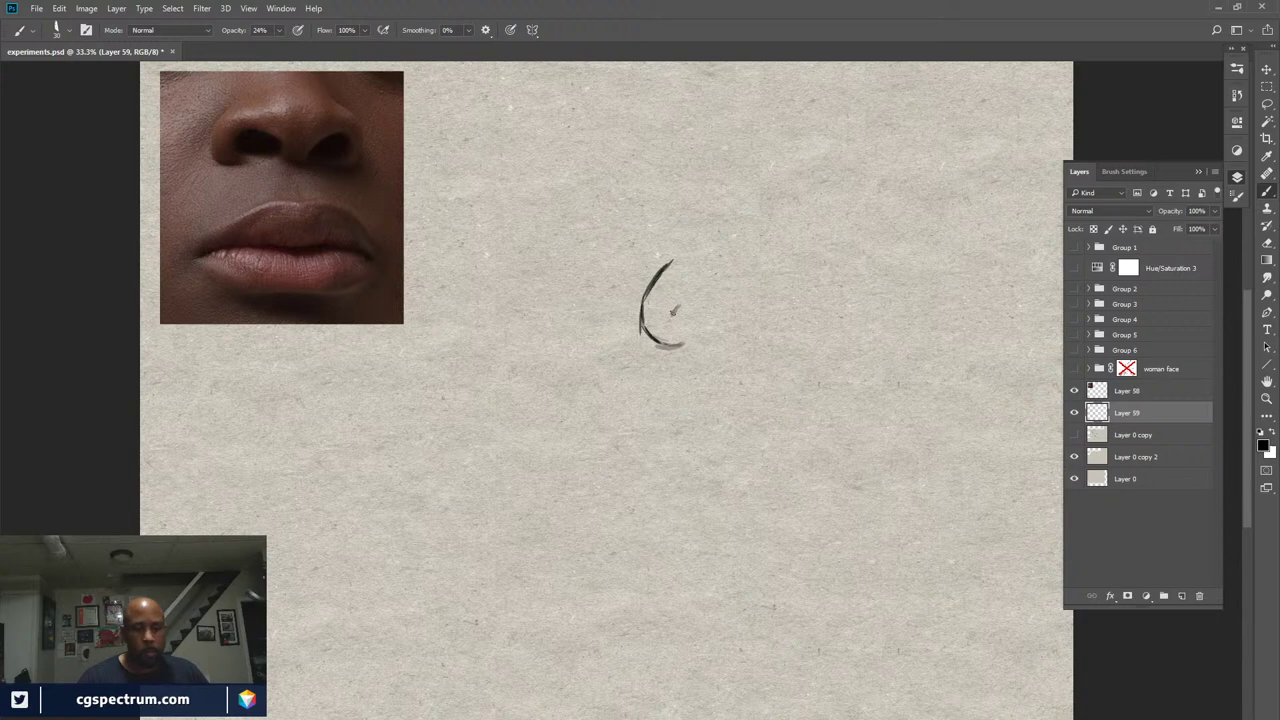
mouse_move(673, 310)
mouse_down()
mouse_move(682, 332)
mouse_move(676, 304)
mouse_move(699, 299)
mouse_up()
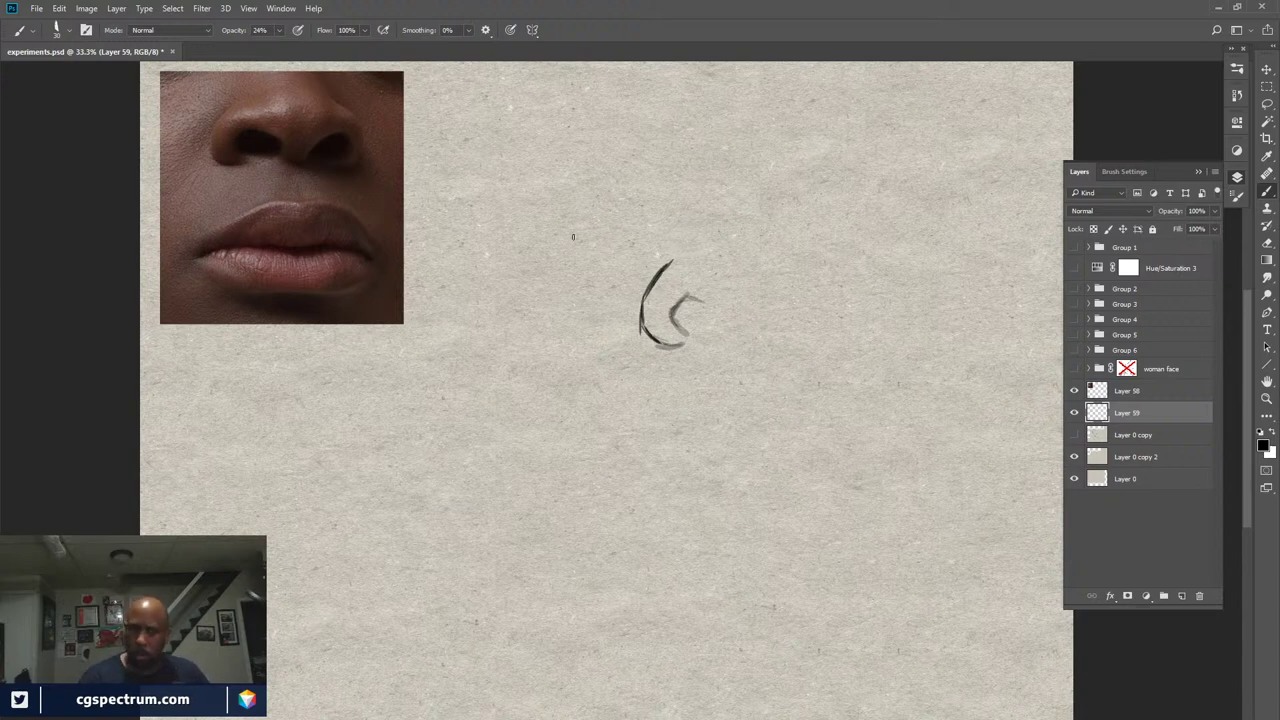
Sketch the two slanted sides of the nose converging toward the bridge and shape the right nostril wing's outer contour
mouse_move(714, 216)
mouse_down()
mouse_move(652, 284)
mouse_move(730, 198)
mouse_move(806, 222)
mouse_move(842, 286)
mouse_up()
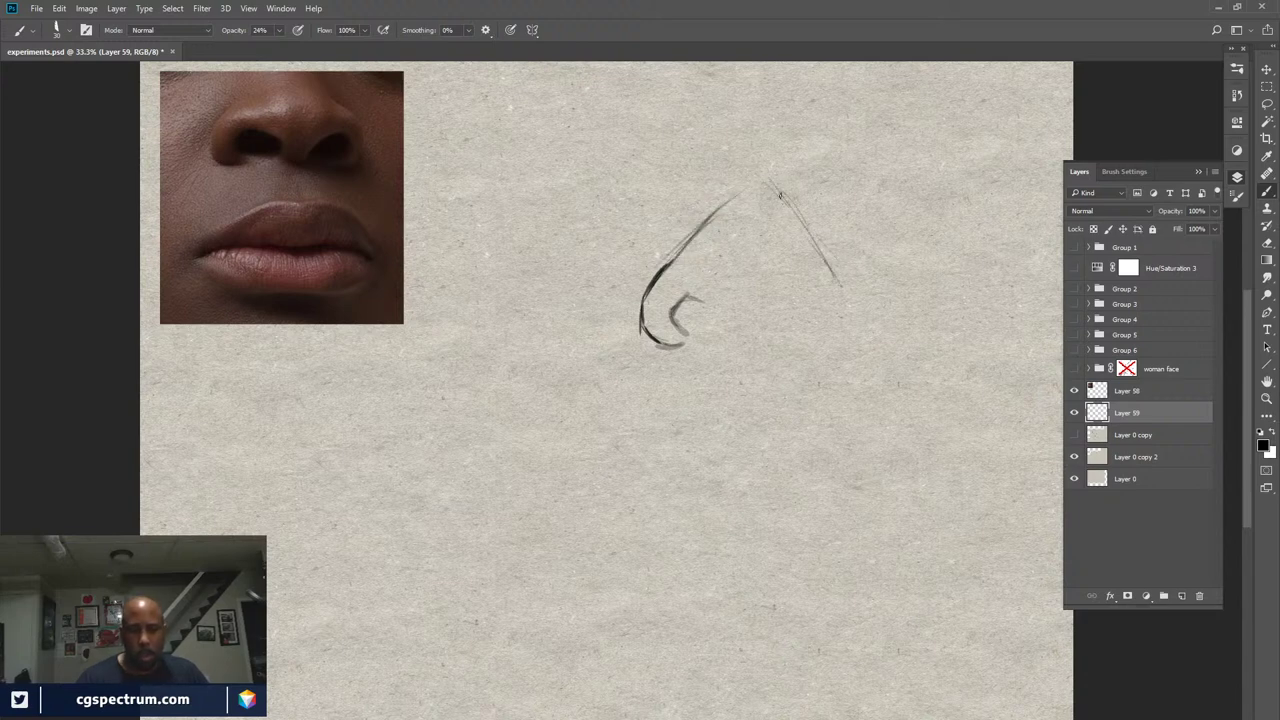
drag(864, 300, 846, 342)
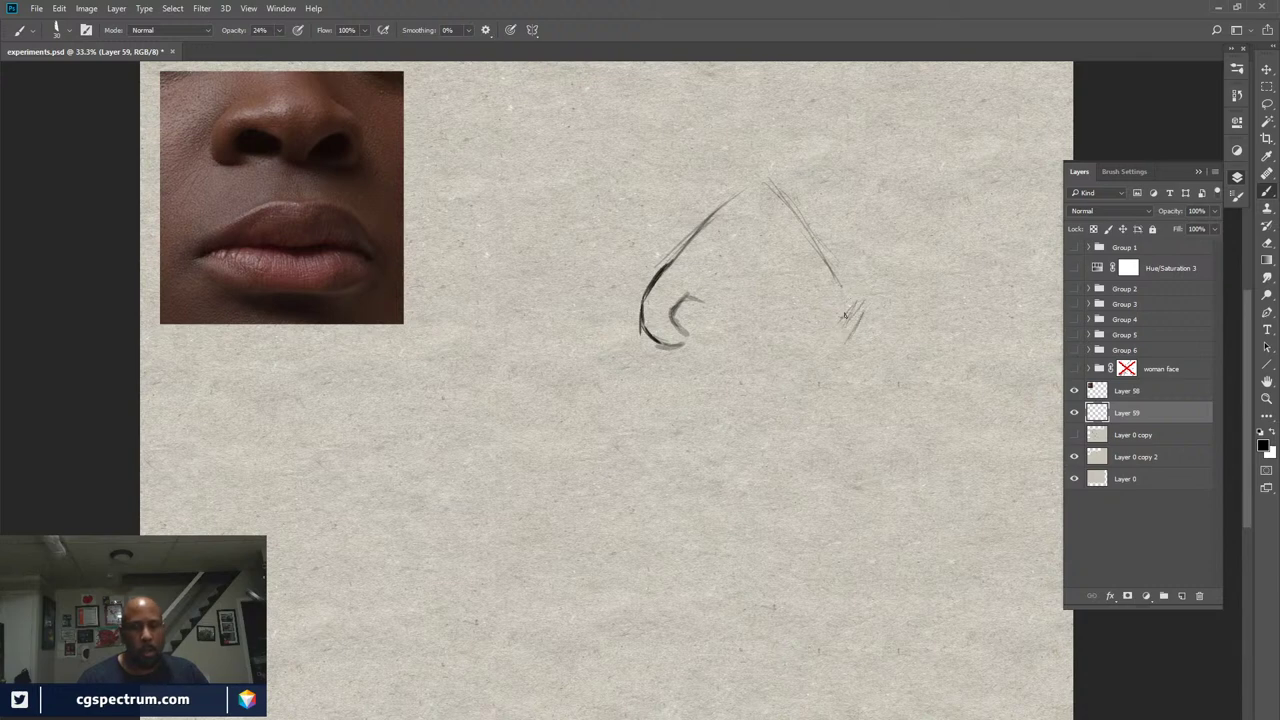
drag(840, 274, 862, 301)
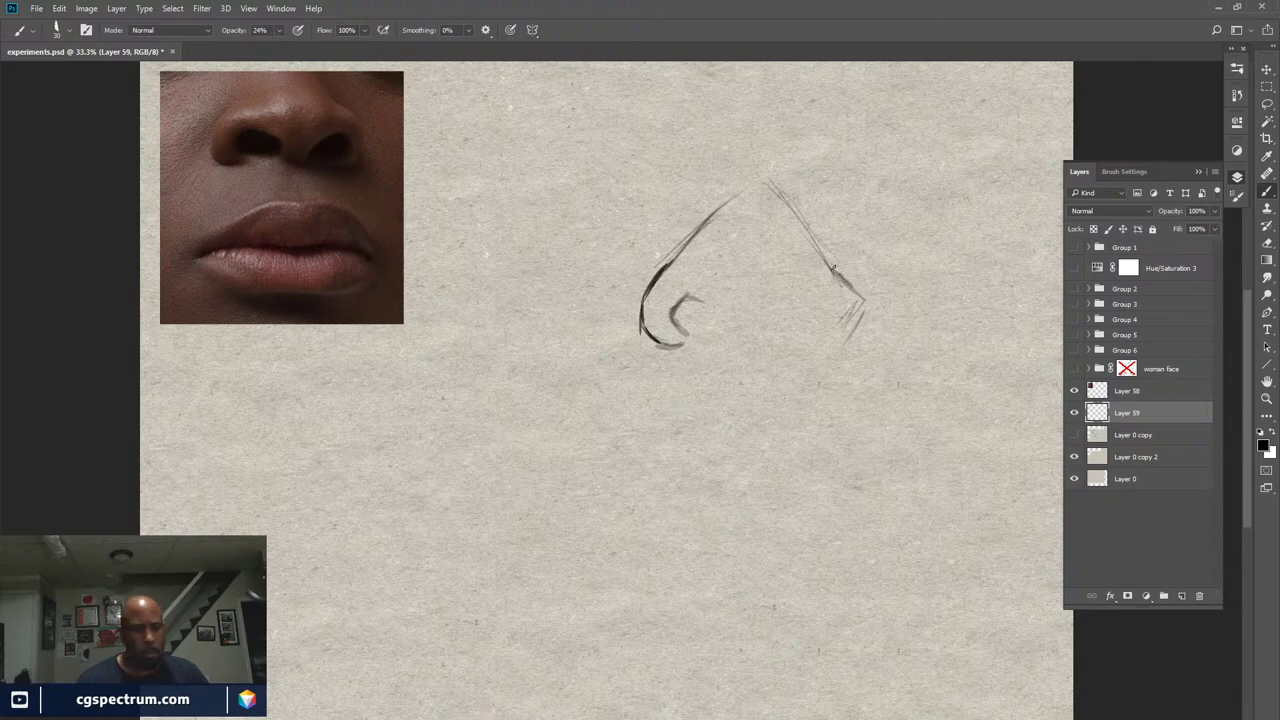
mouse_move(822, 255)
mouse_down()
mouse_move(854, 315)
mouse_move(857, 300)
mouse_move(849, 338)
mouse_up()
mouse_move(862, 294)
mouse_down()
mouse_move(842, 348)
mouse_move(822, 354)
mouse_move(834, 353)
mouse_up()
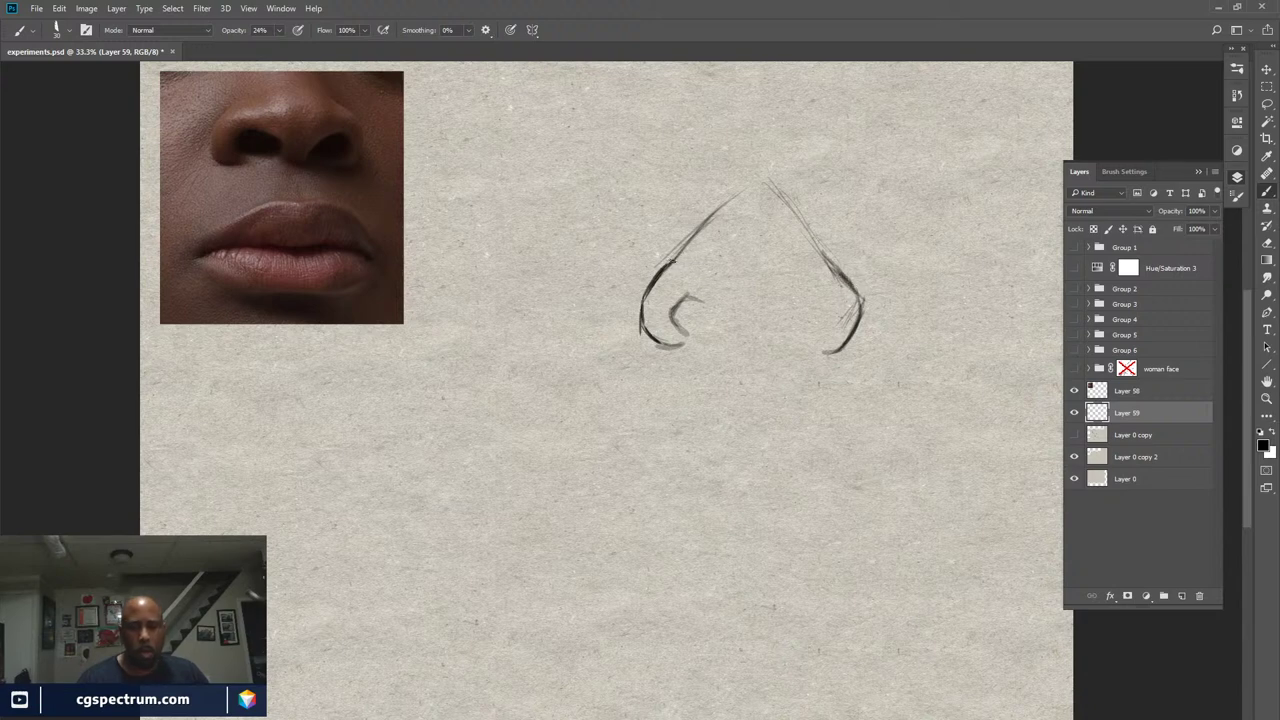
drag(686, 247, 664, 264)
mouse_move(828, 260)
mouse_down()
mouse_move(862, 302)
mouse_move(851, 338)
mouse_up()
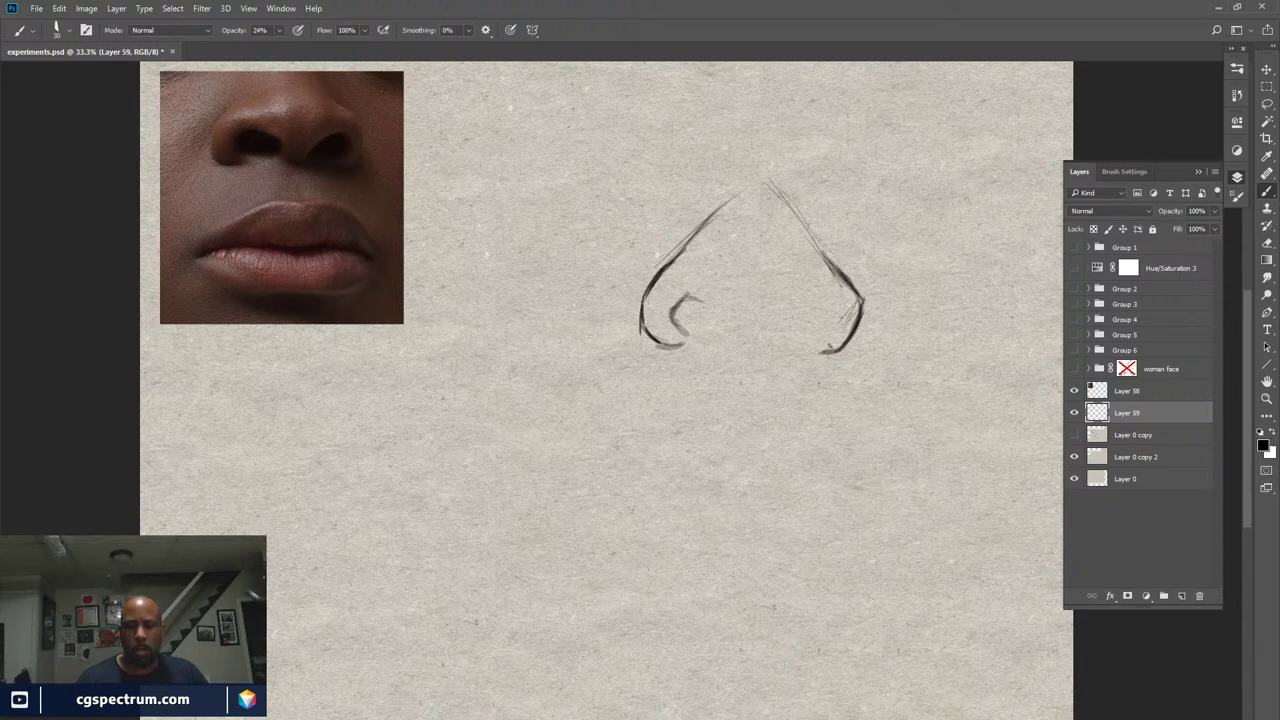
Darken the left wing's base, close the left nostril opening, and lightly mark the top of the right nostril
drag(656, 340, 694, 347)
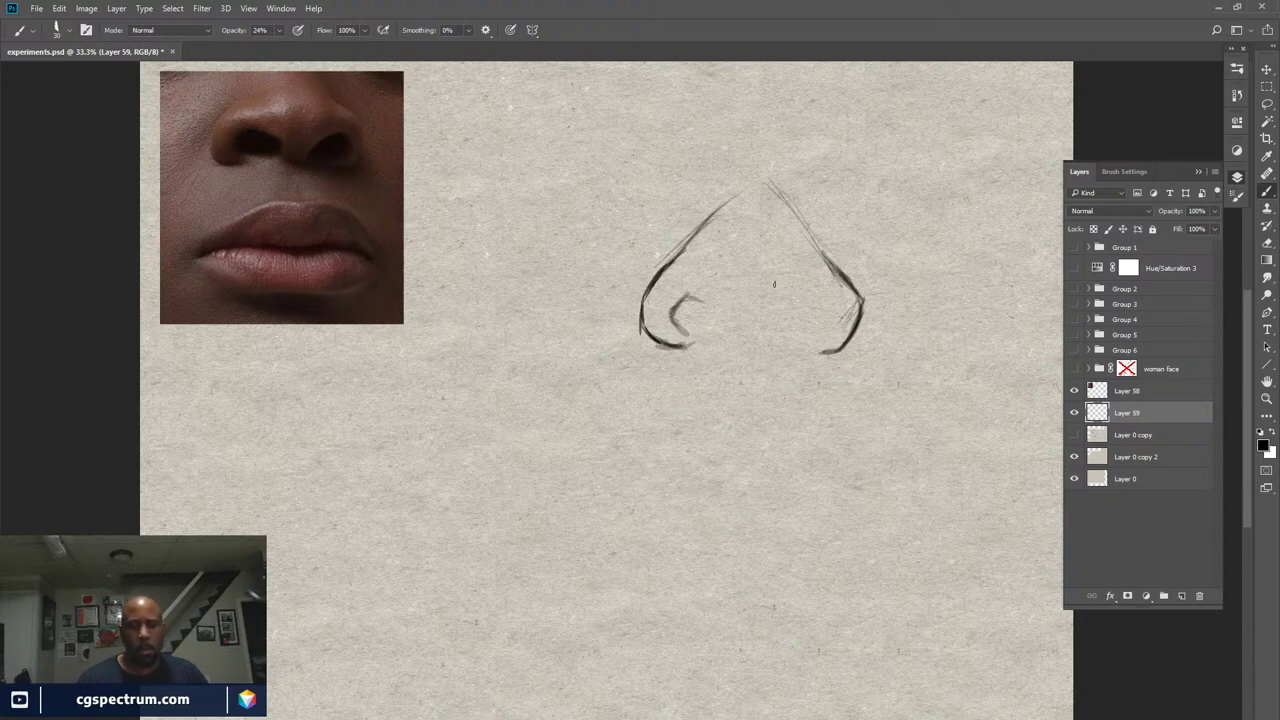
drag(688, 298, 677, 312)
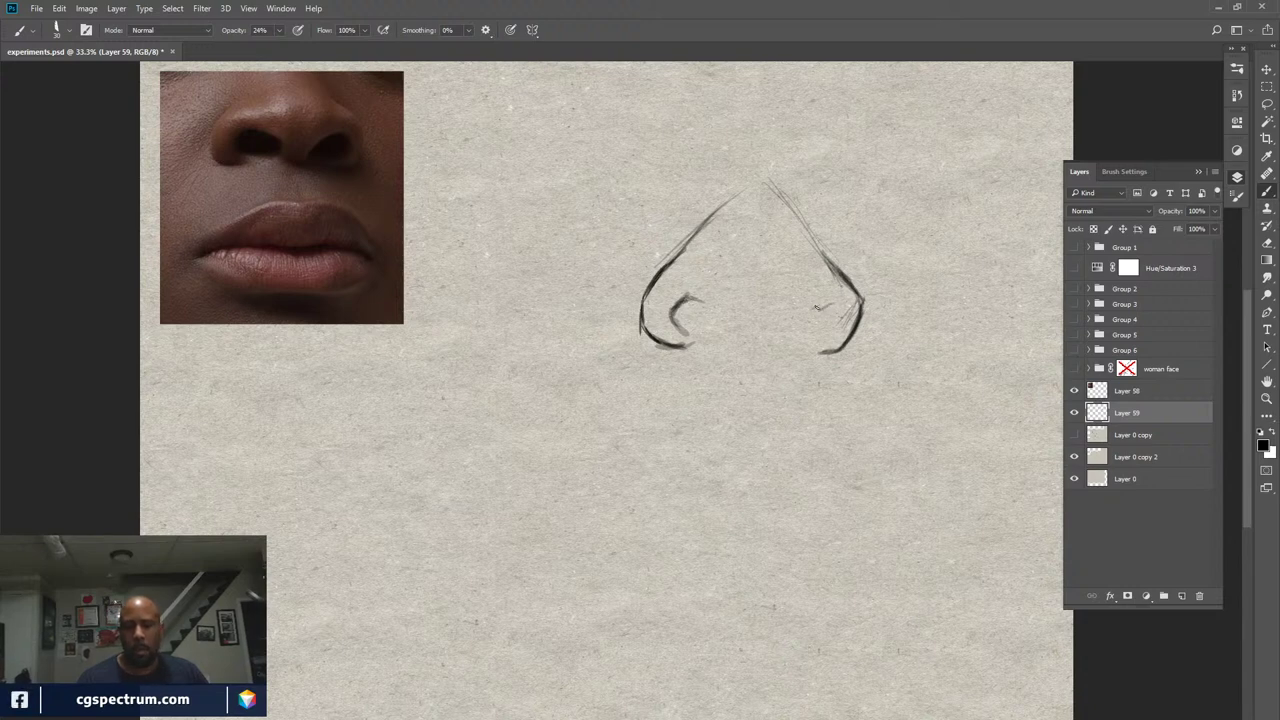
drag(830, 304, 810, 309)
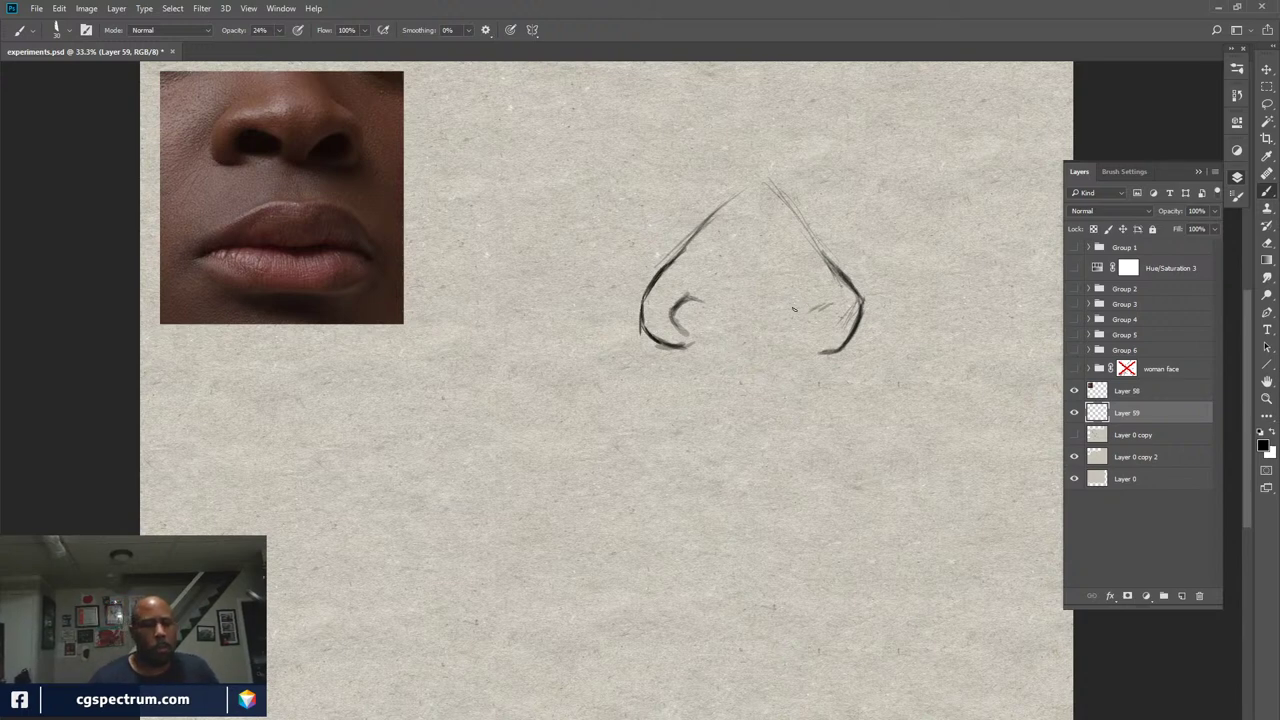
drag(799, 309, 813, 302)
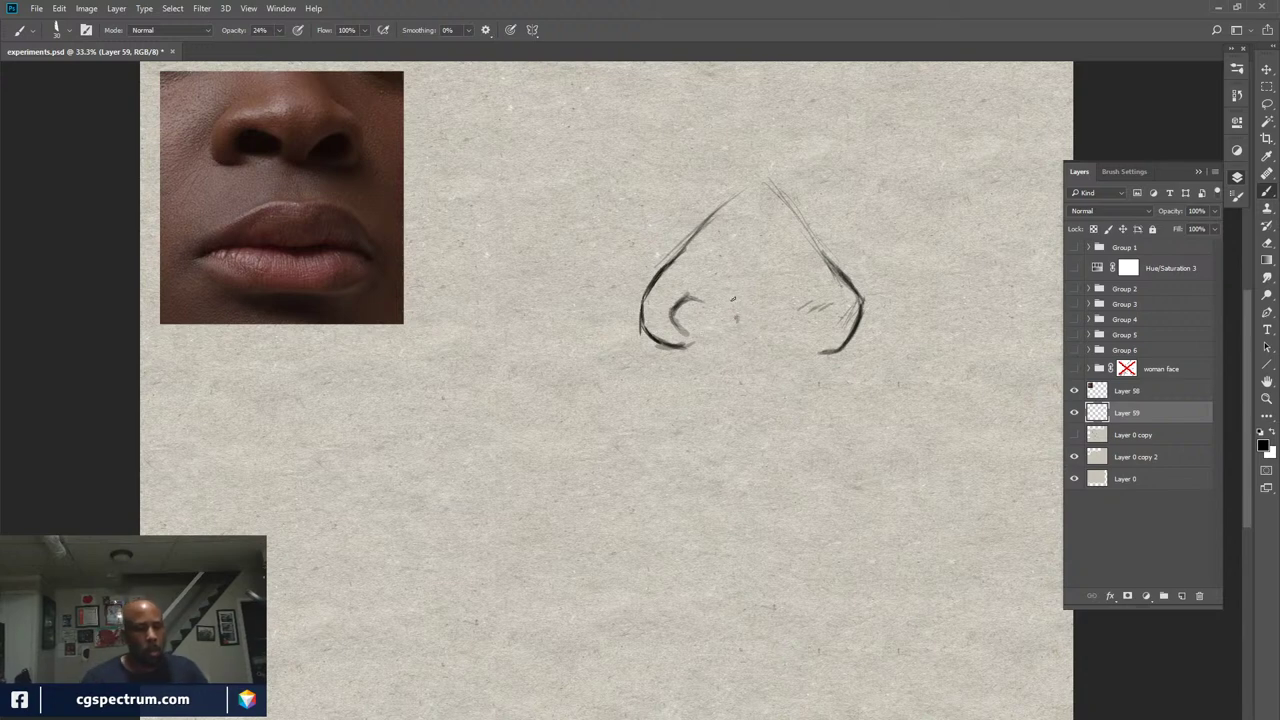
mouse_move(690, 300)
mouse_down()
mouse_move(738, 316)
mouse_move(742, 336)
mouse_move(711, 340)
mouse_up()
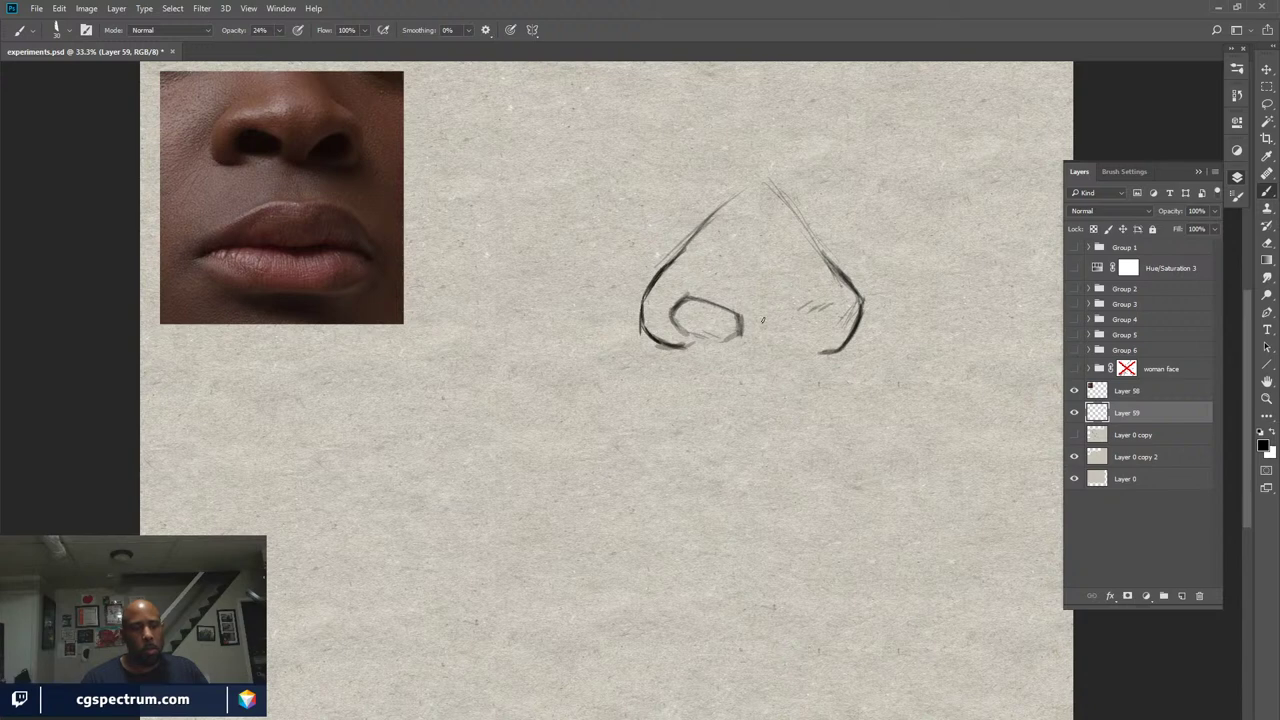
mouse_move(733, 338)
mouse_down()
mouse_move(762, 357)
mouse_move(683, 346)
mouse_up()
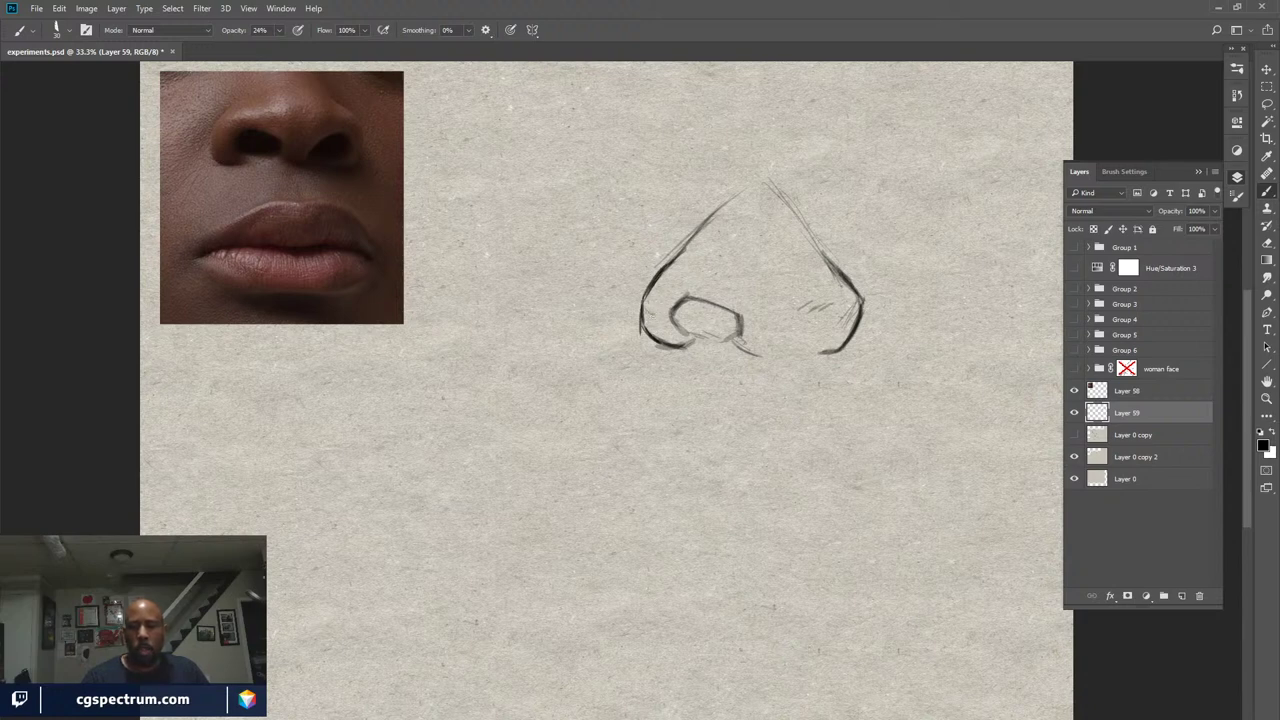
mouse_move(648, 314)
mouse_down()
mouse_move(672, 301)
mouse_move(660, 308)
mouse_up()
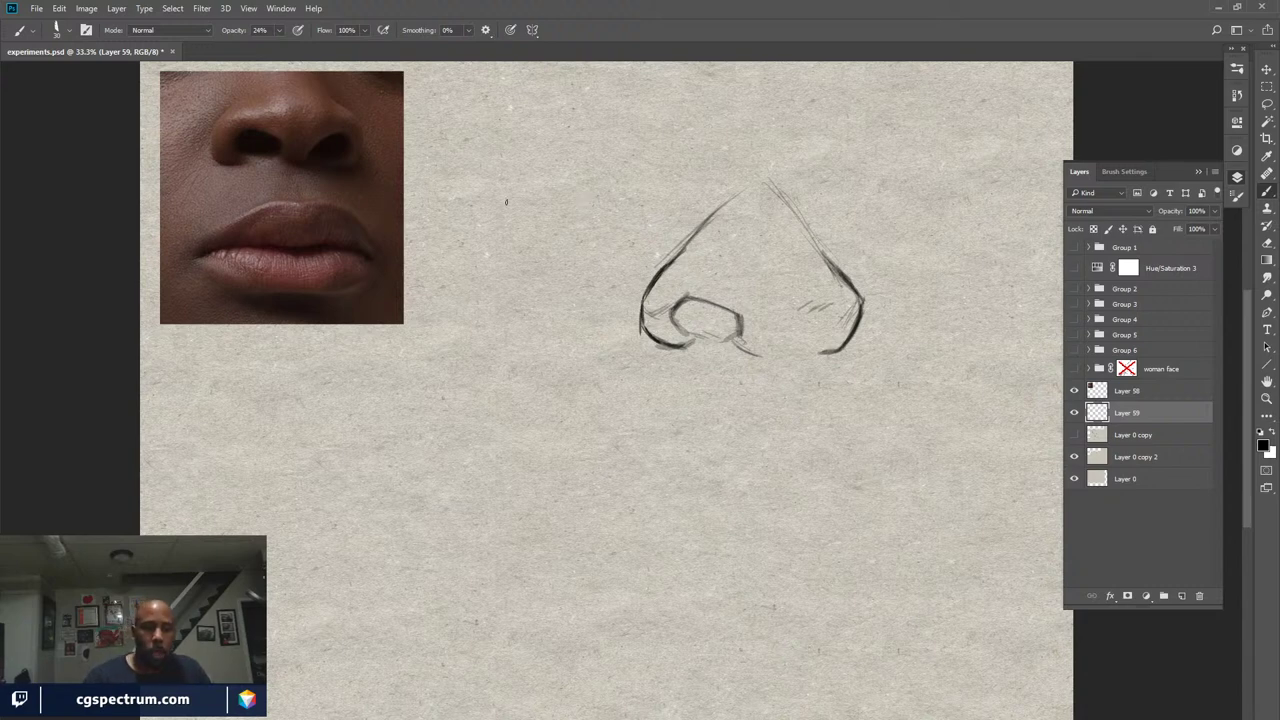
Sketch a small perspective cube seen from below in the blank space between the photo and the nose
mouse_move(514, 140)
mouse_down()
mouse_move(502, 196)
mouse_move(575, 124)
mouse_move(604, 120)
mouse_move(590, 216)
mouse_up()
mouse_move(498, 218)
mouse_down()
mouse_move(562, 208)
mouse_move(534, 223)
mouse_up()
mouse_move(604, 121)
mouse_down()
mouse_move(637, 183)
mouse_move(618, 256)
mouse_up()
drag(588, 198, 616, 248)
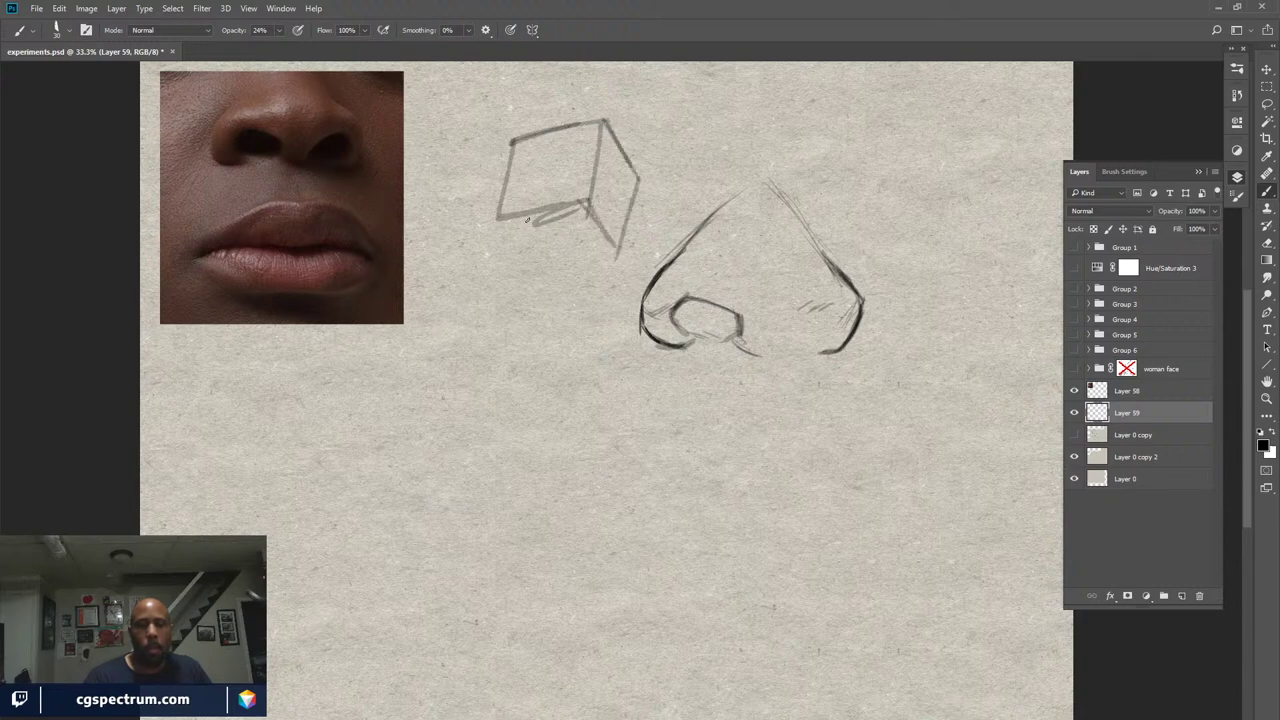
mouse_move(498, 216)
mouse_down()
mouse_move(546, 270)
mouse_move(617, 250)
mouse_up()
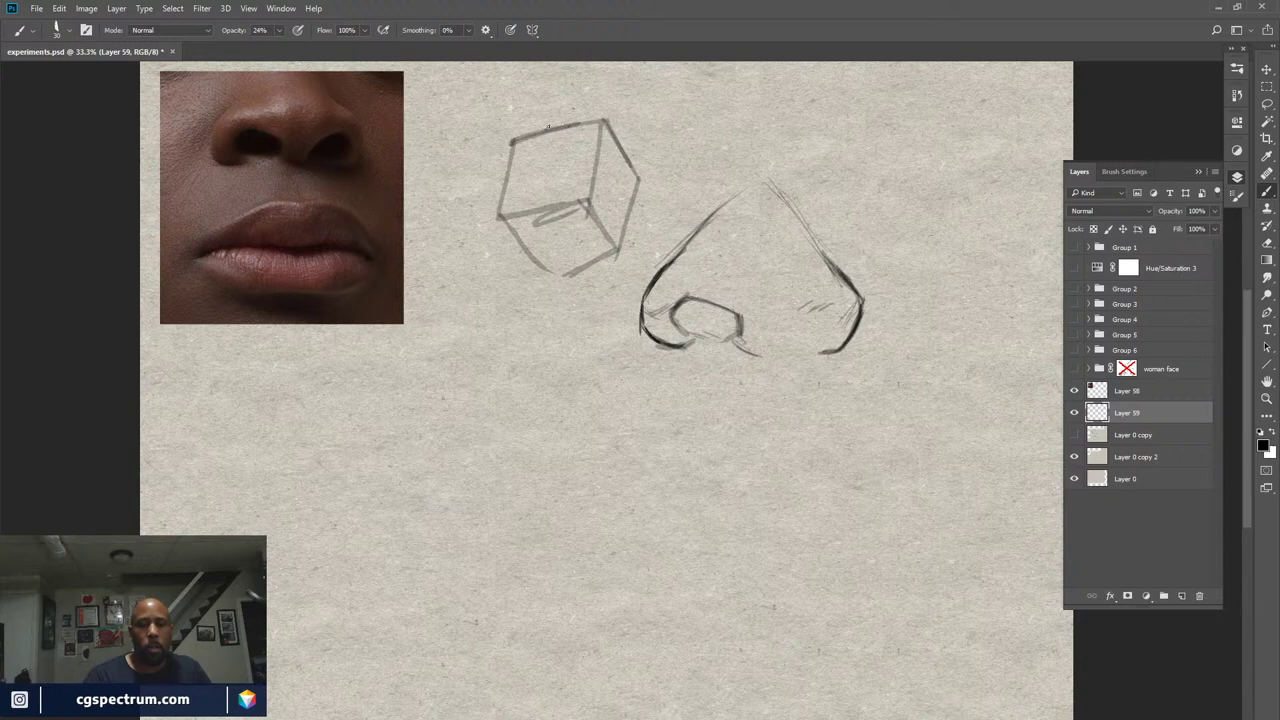
Draw three arrows pointing at the cube's front, side and underside faces
drag(544, 98, 557, 165)
drag(524, 296, 564, 236)
drag(677, 150, 614, 180)
drag(626, 172, 612, 180)
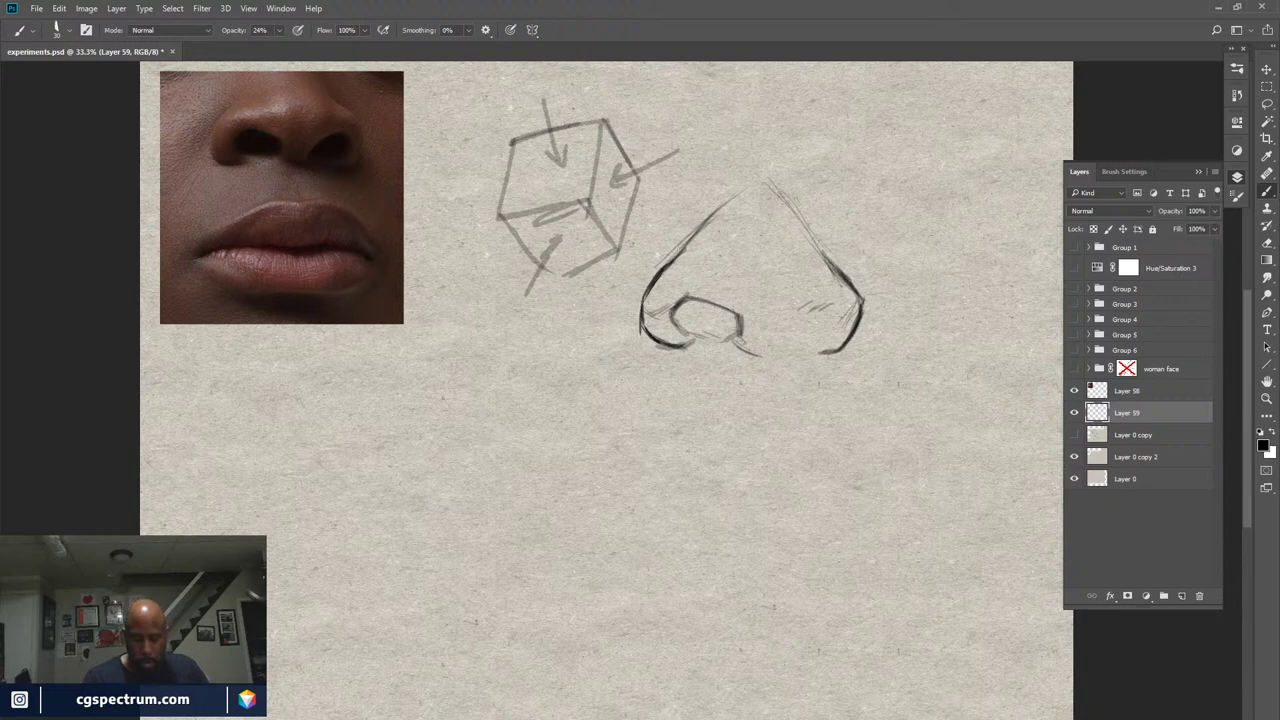
Lasso the cube sketch with its arrows, dismiss the tablet driver message, and move the sketch beneath the reference photo
key(l)
mouse_move(651, 227)
mouse_down()
mouse_move(526, 71)
mouse_move(640, 268)
mouse_up()
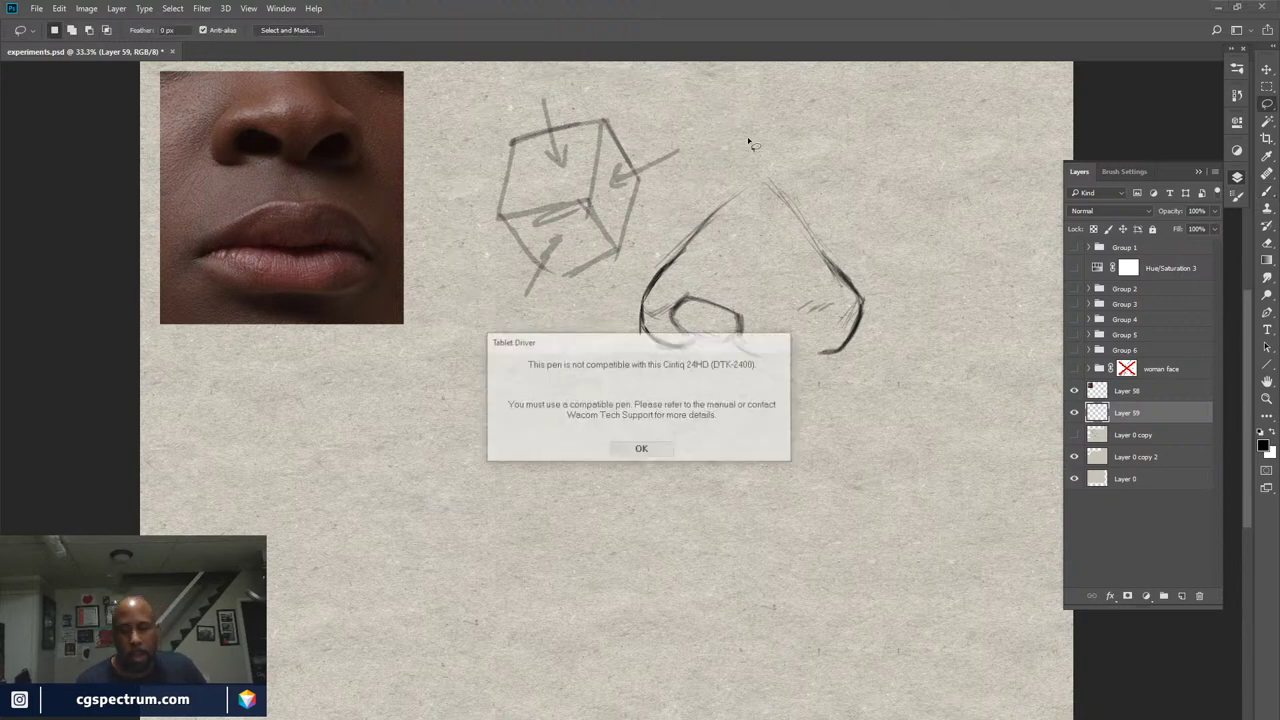
click(642, 449)
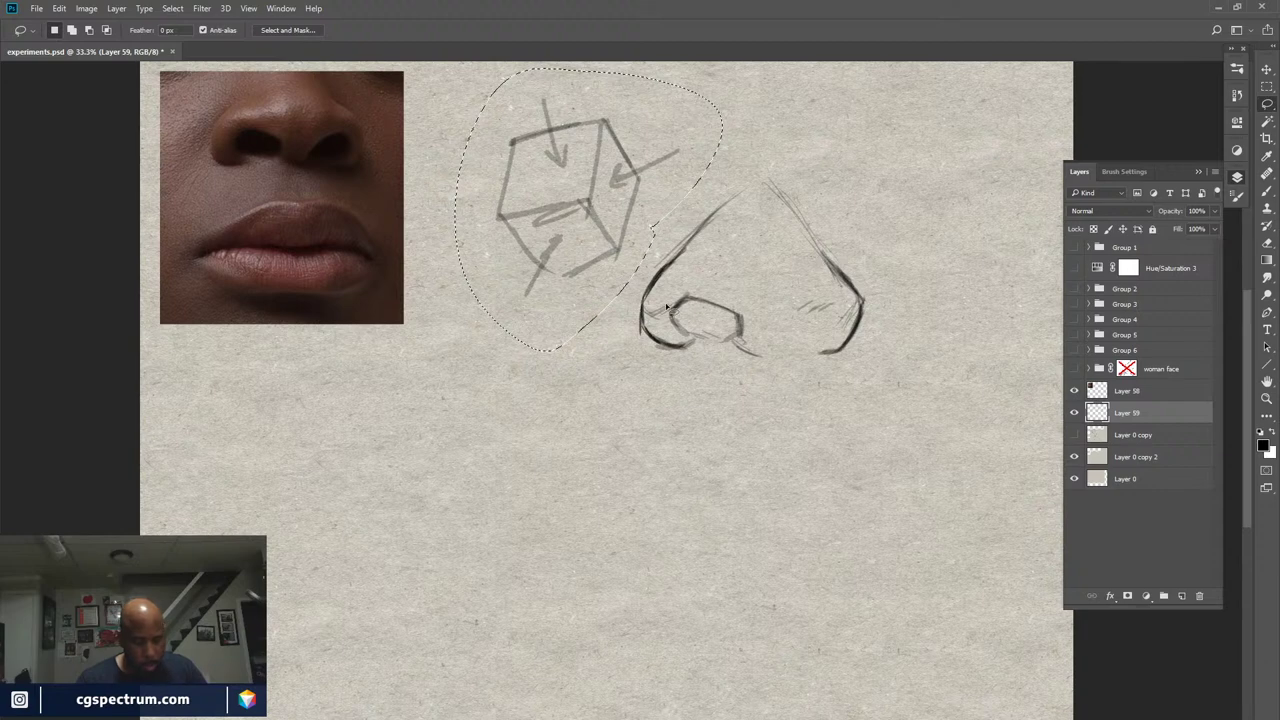
key(v)
mouse_move(590, 230)
mouse_down()
mouse_move(508, 480)
mouse_move(410, 477)
mouse_up()
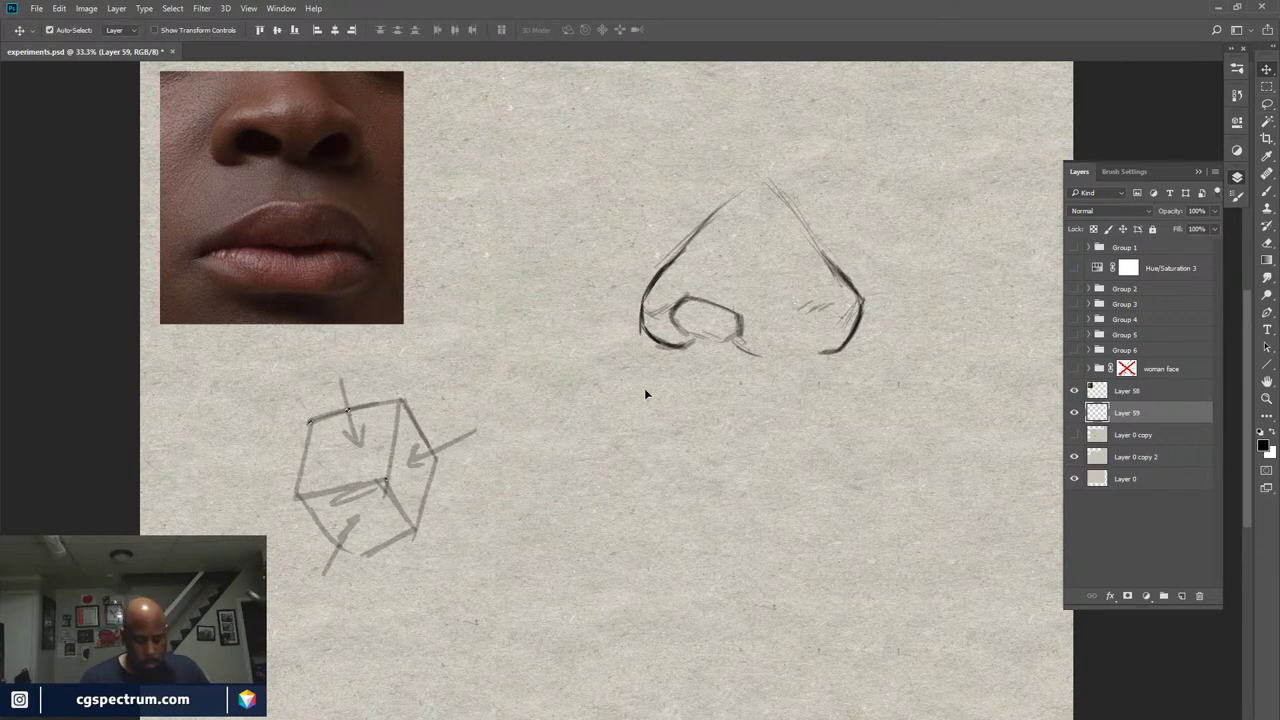
Return to the brush and sketch light plane-change lines arching over the left nostril
key(b)
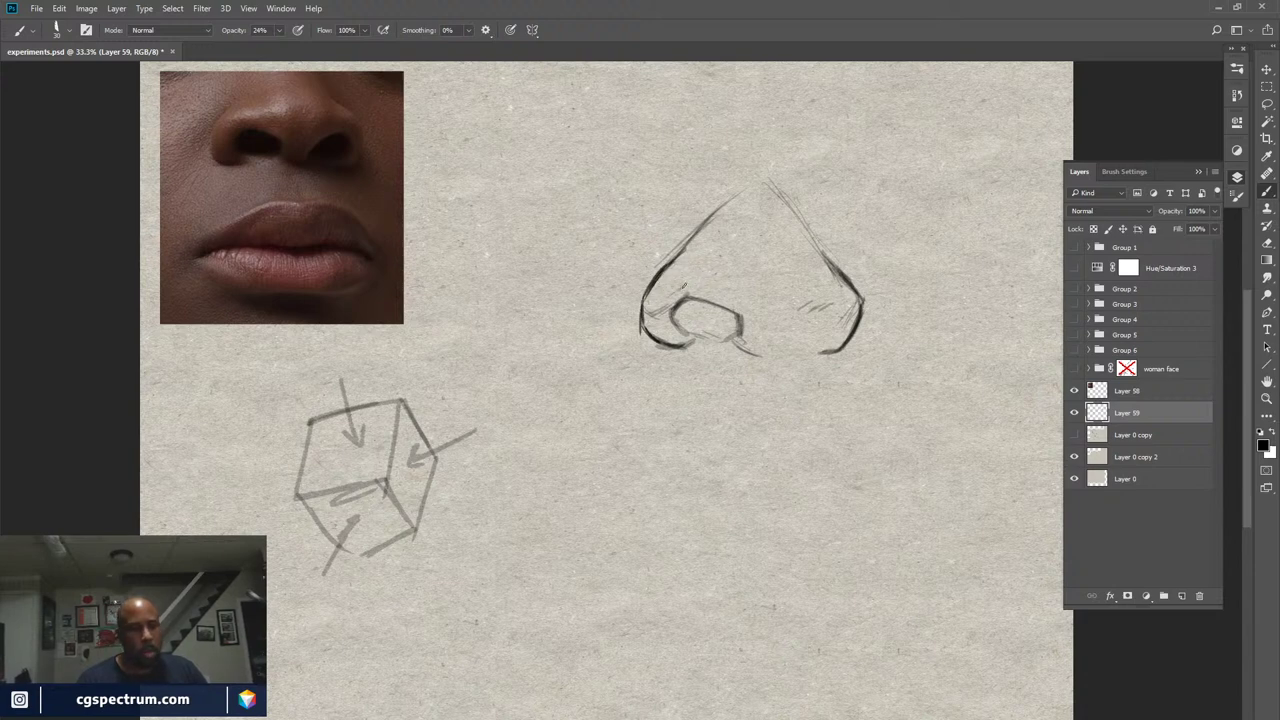
drag(665, 303, 687, 280)
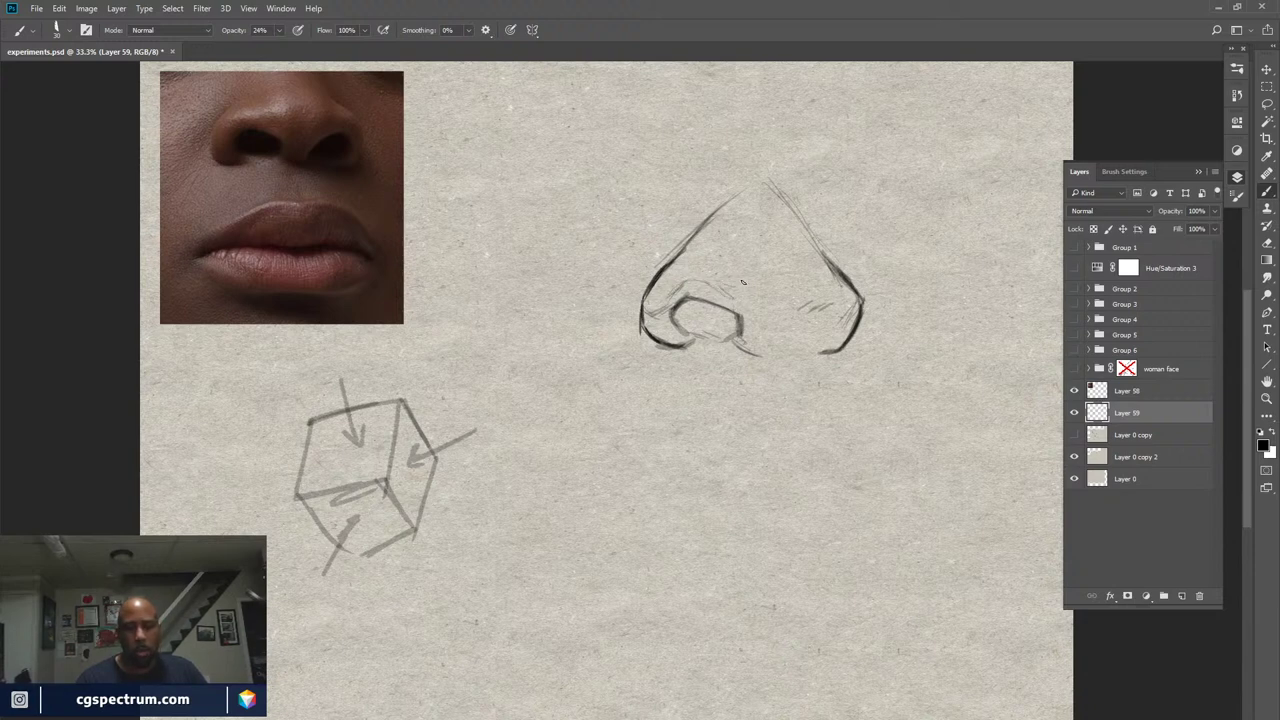
drag(675, 283, 662, 306)
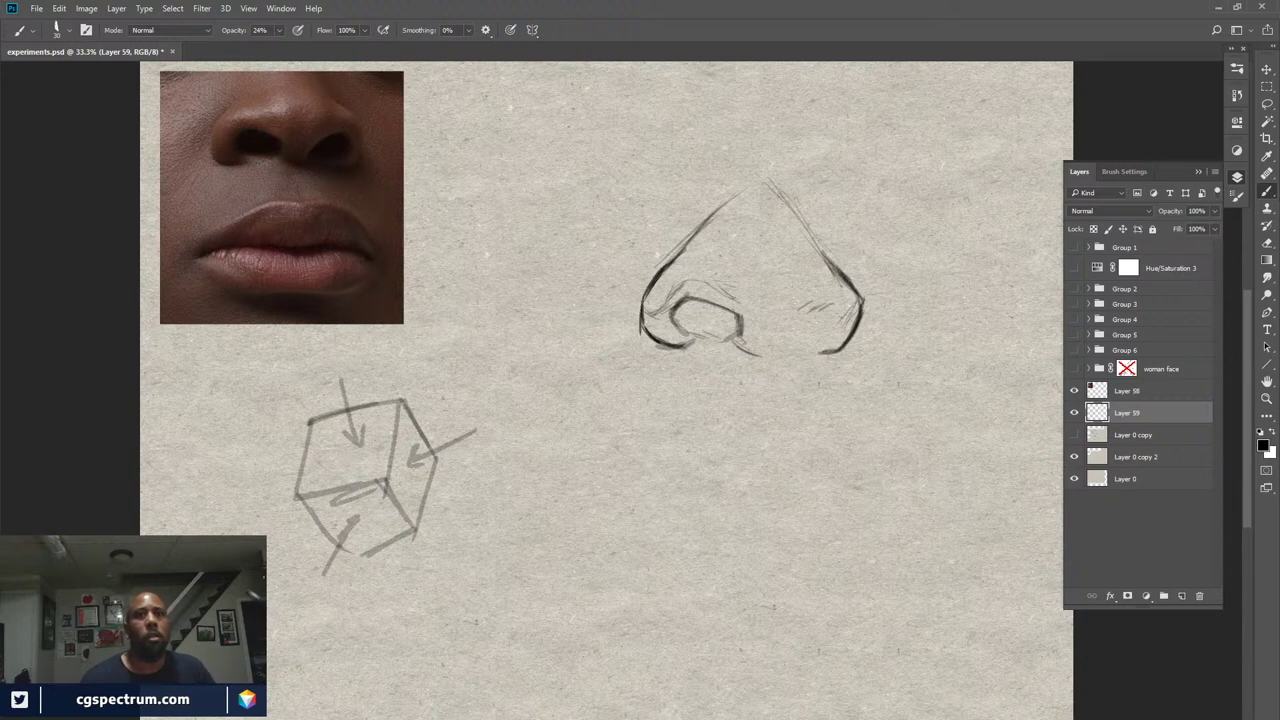
key(shift+Tab)
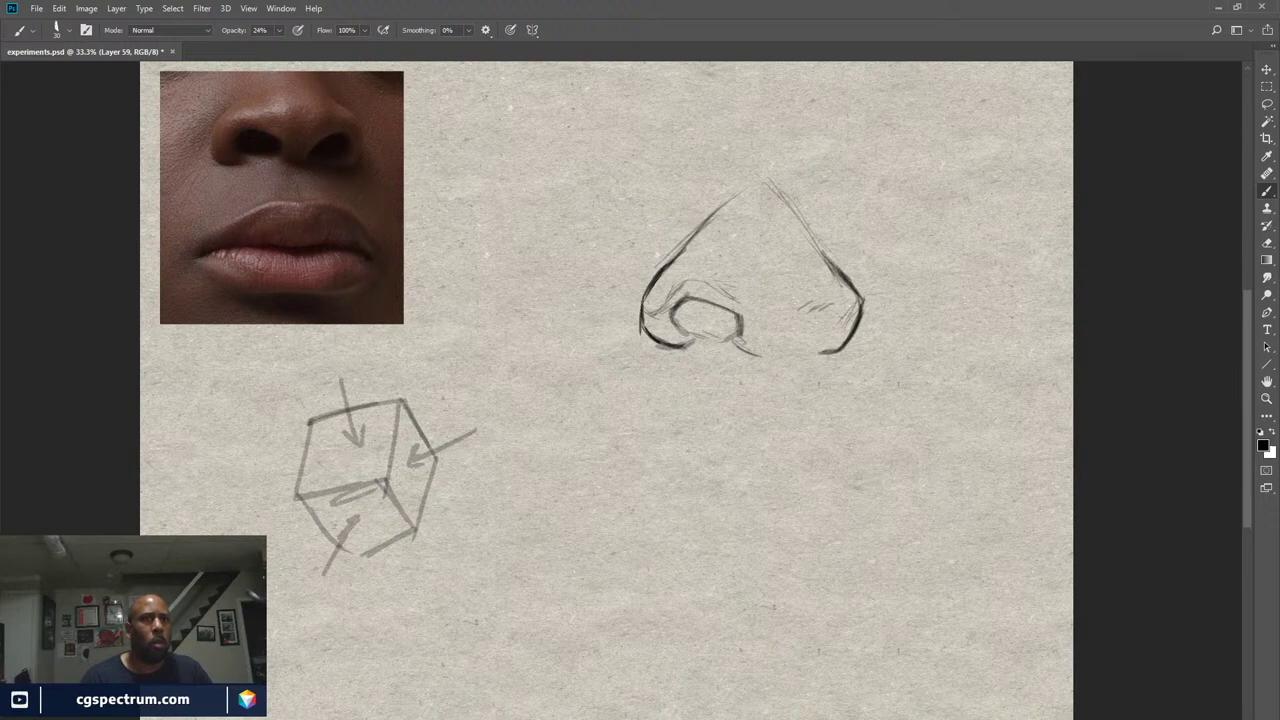
key(F7)
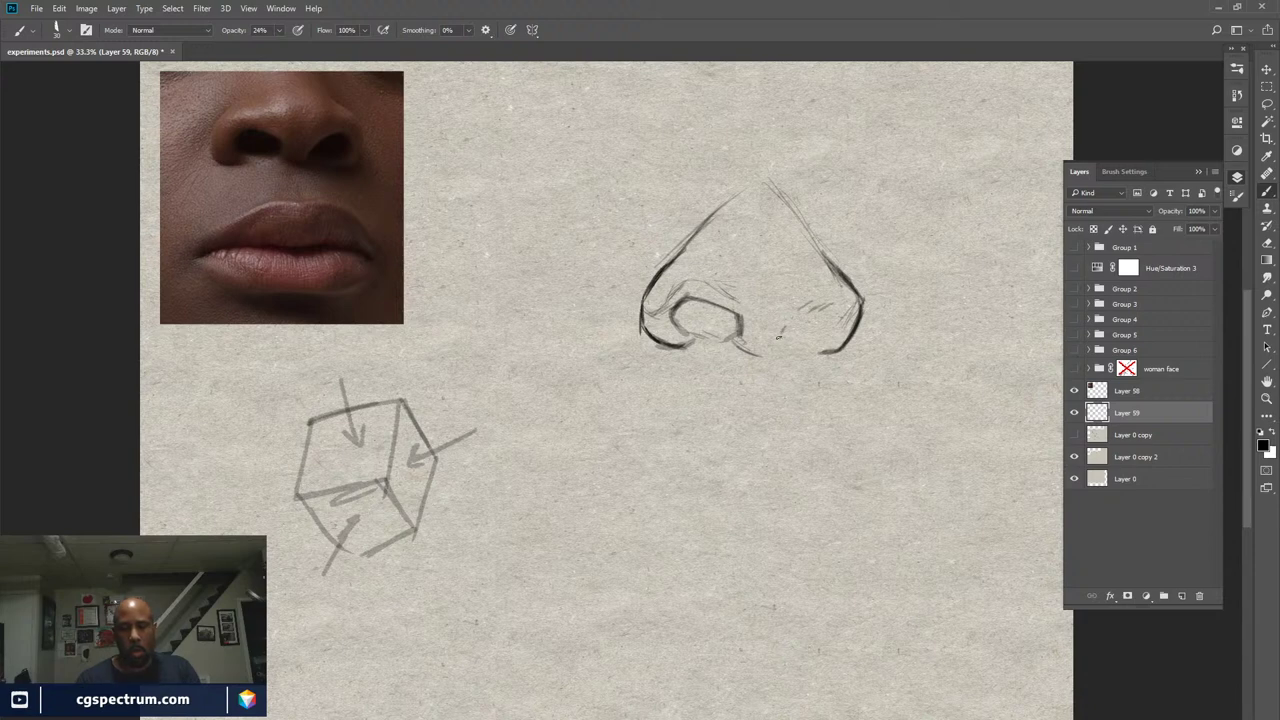
Outline the right nostril opening and the angular shadow shape beneath the nose tip and right wing
mouse_move(786, 326)
mouse_down()
mouse_move(781, 336)
mouse_move(837, 306)
mouse_up()
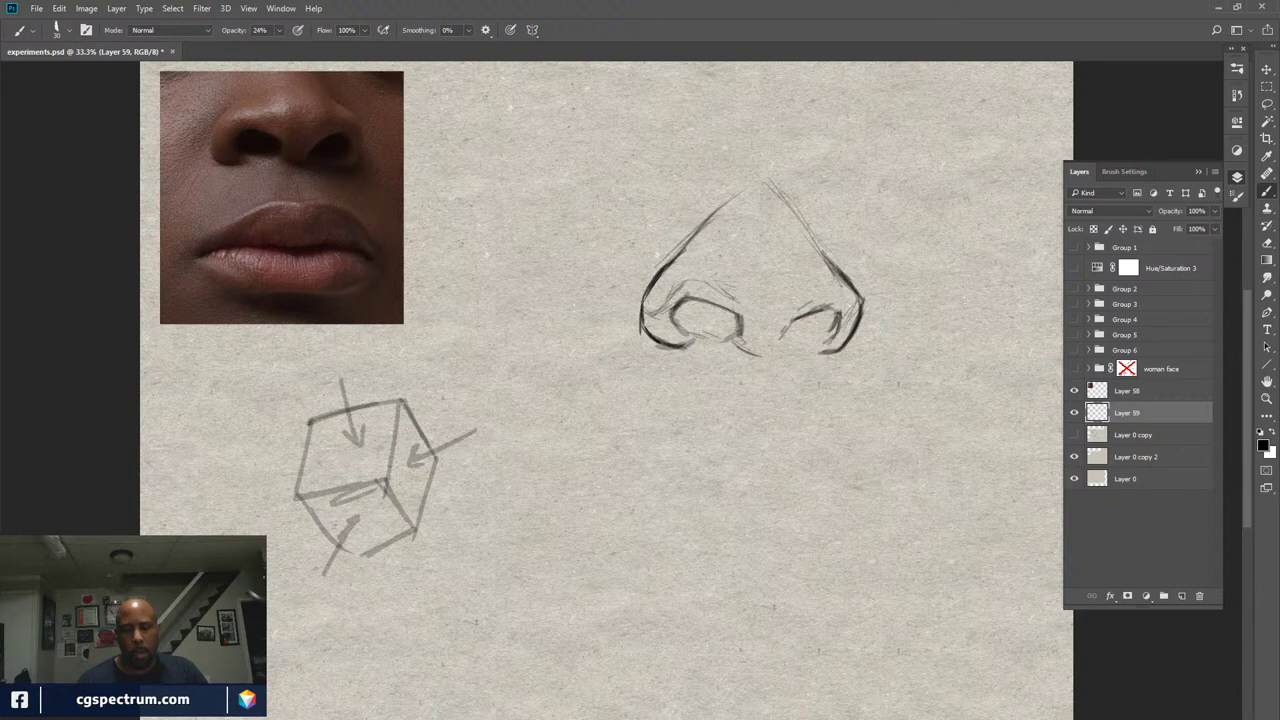
mouse_move(786, 324)
mouse_down()
mouse_move(772, 358)
mouse_move(755, 358)
mouse_move(841, 334)
mouse_move(804, 348)
mouse_move(815, 347)
mouse_up()
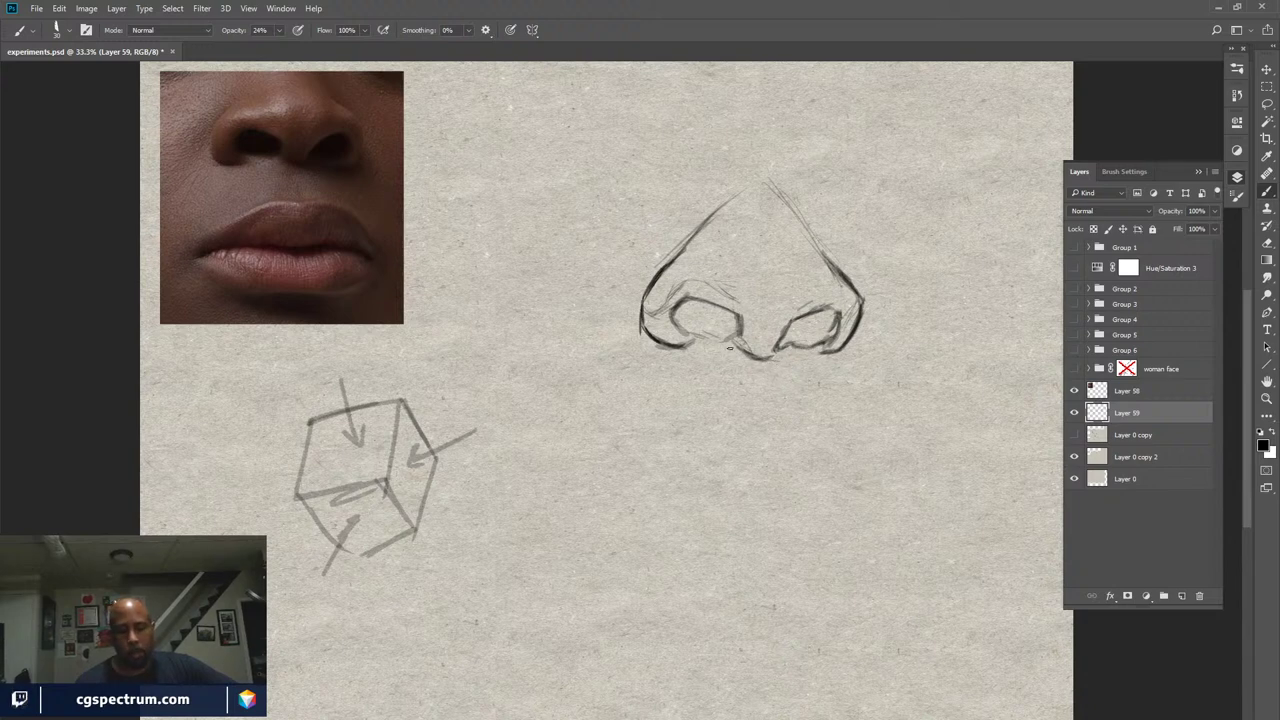
mouse_move(728, 345)
mouse_down()
mouse_move(792, 370)
mouse_move(766, 374)
mouse_move(836, 380)
mouse_up()
mouse_move(866, 320)
mouse_down()
mouse_move(876, 364)
mouse_move(863, 376)
mouse_move(883, 359)
mouse_move(812, 374)
mouse_up()
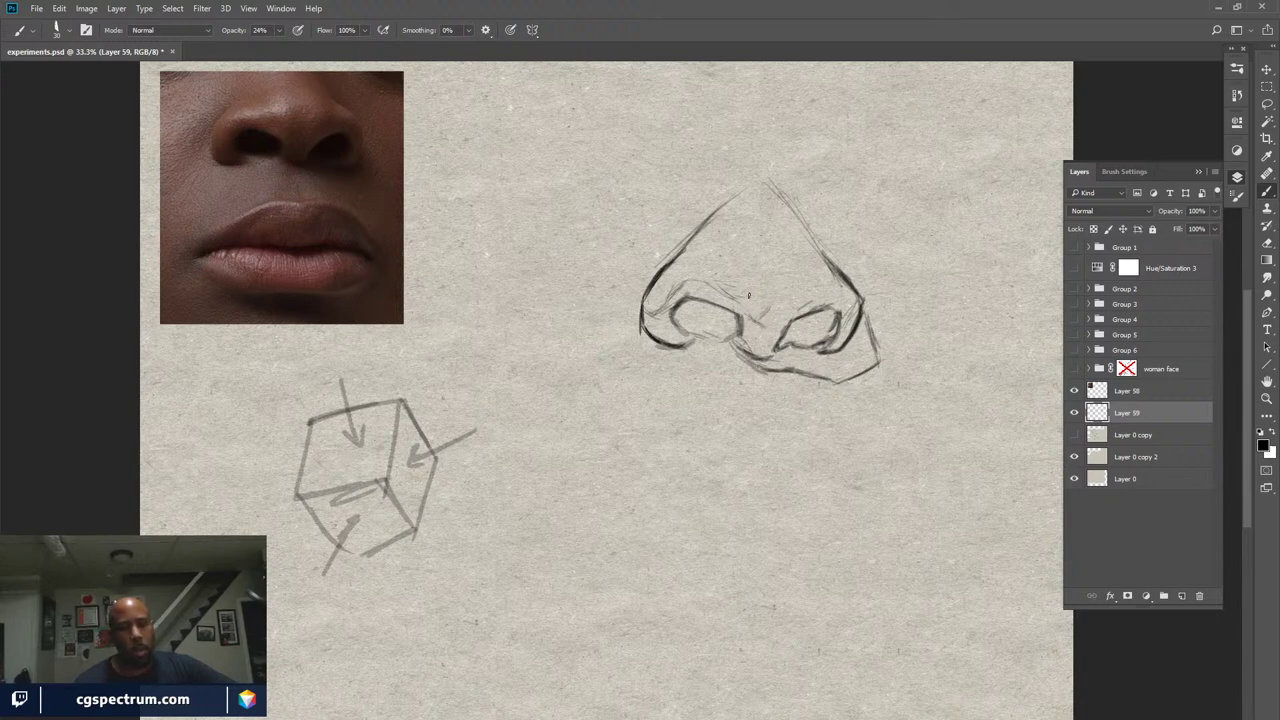
Map the planes and highlight shape of the nose tip with thin lines and darken the right nostril wing's contour
mouse_move(748, 295)
mouse_down()
mouse_move(772, 292)
mouse_move(764, 318)
mouse_move(780, 312)
mouse_move(811, 296)
mouse_move(802, 281)
mouse_move(794, 290)
mouse_move(814, 268)
mouse_move(790, 294)
mouse_move(842, 294)
mouse_move(818, 294)
mouse_up()
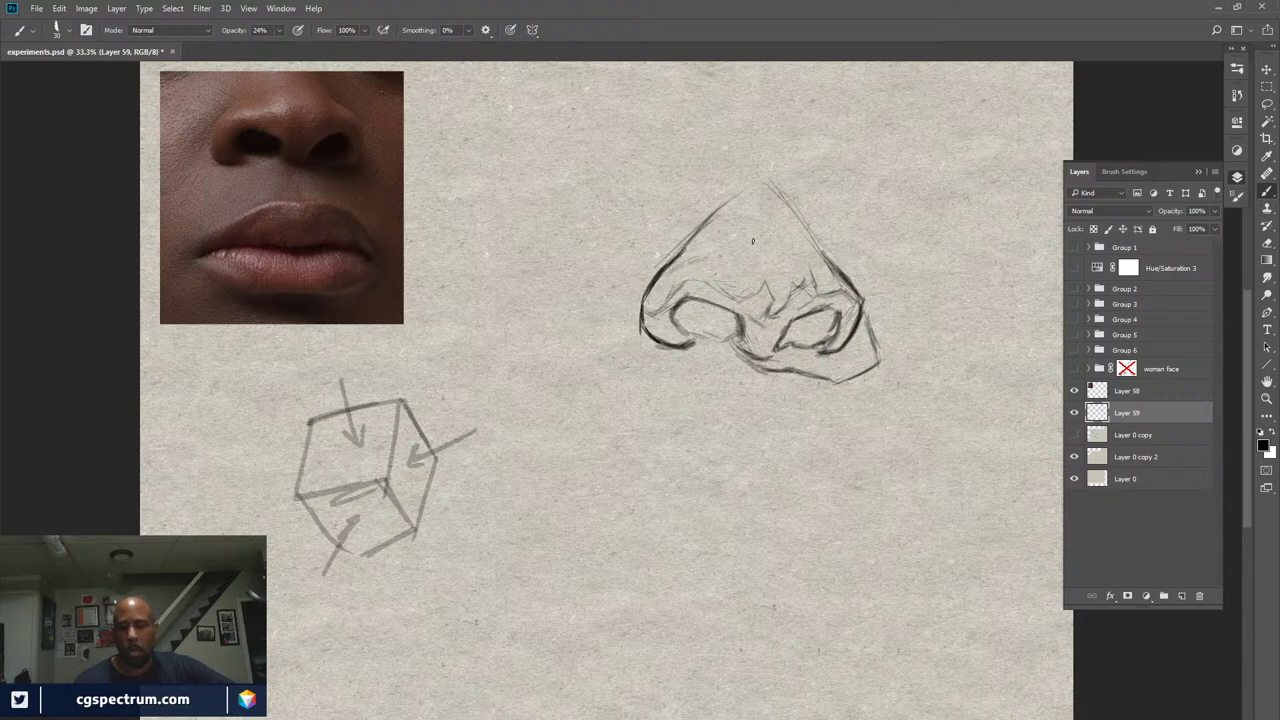
drag(744, 234, 737, 250)
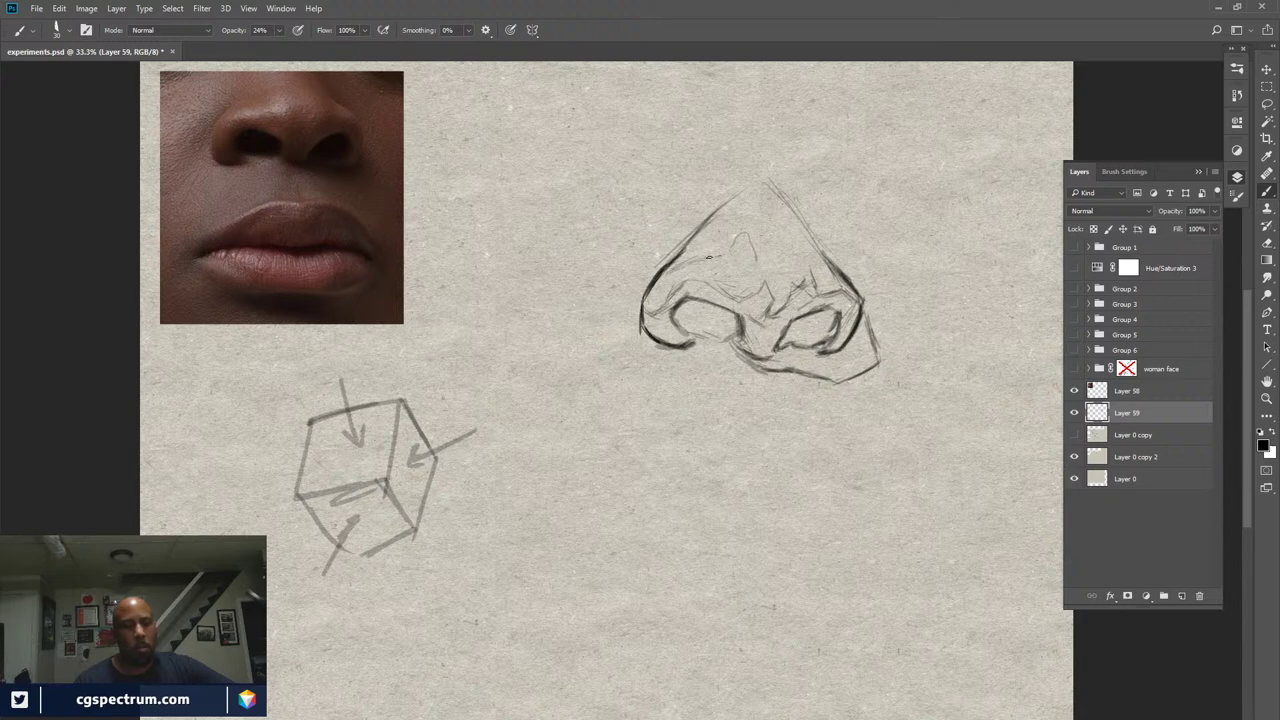
mouse_move(708, 257)
mouse_down()
mouse_move(675, 268)
mouse_move(752, 266)
mouse_up()
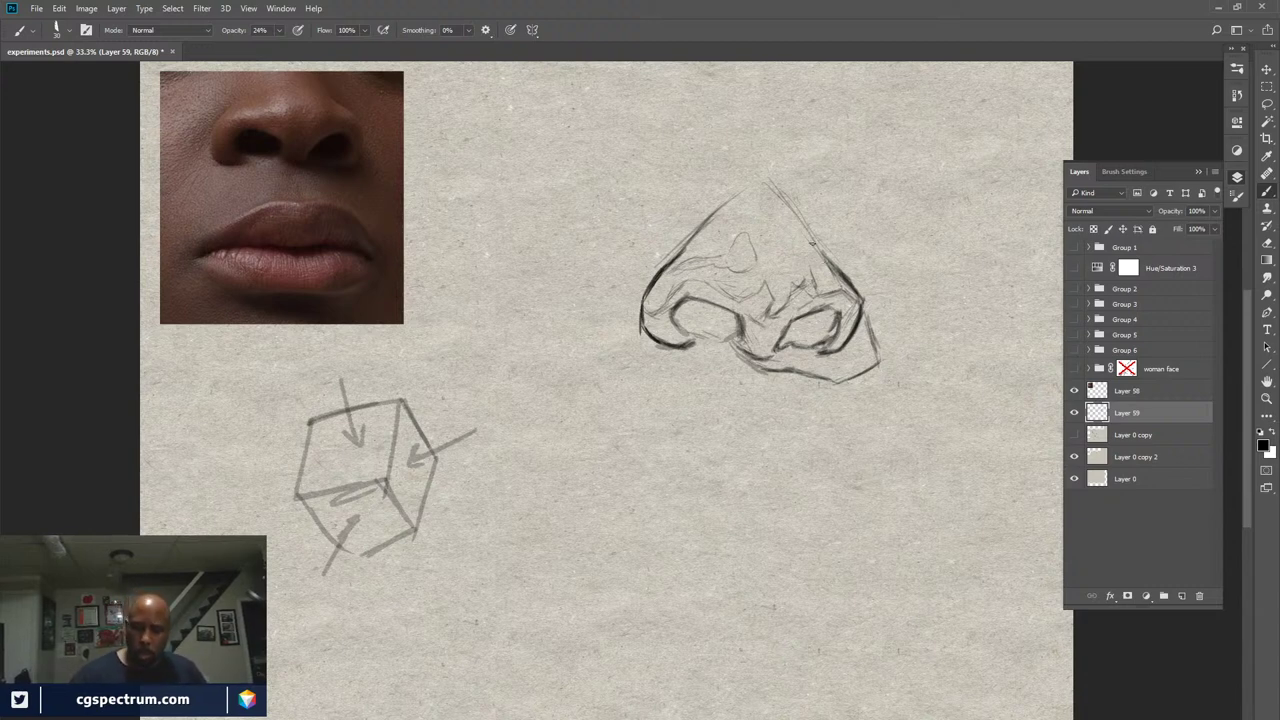
drag(818, 258, 860, 307)
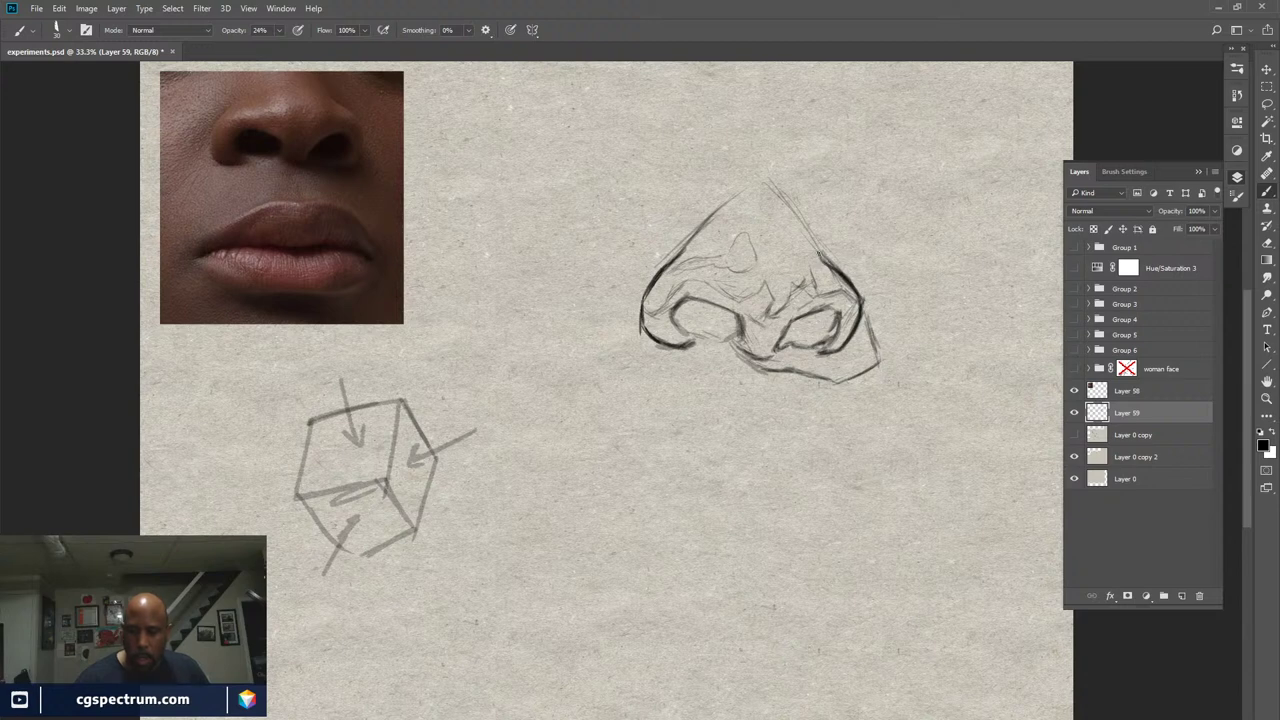
key(e)
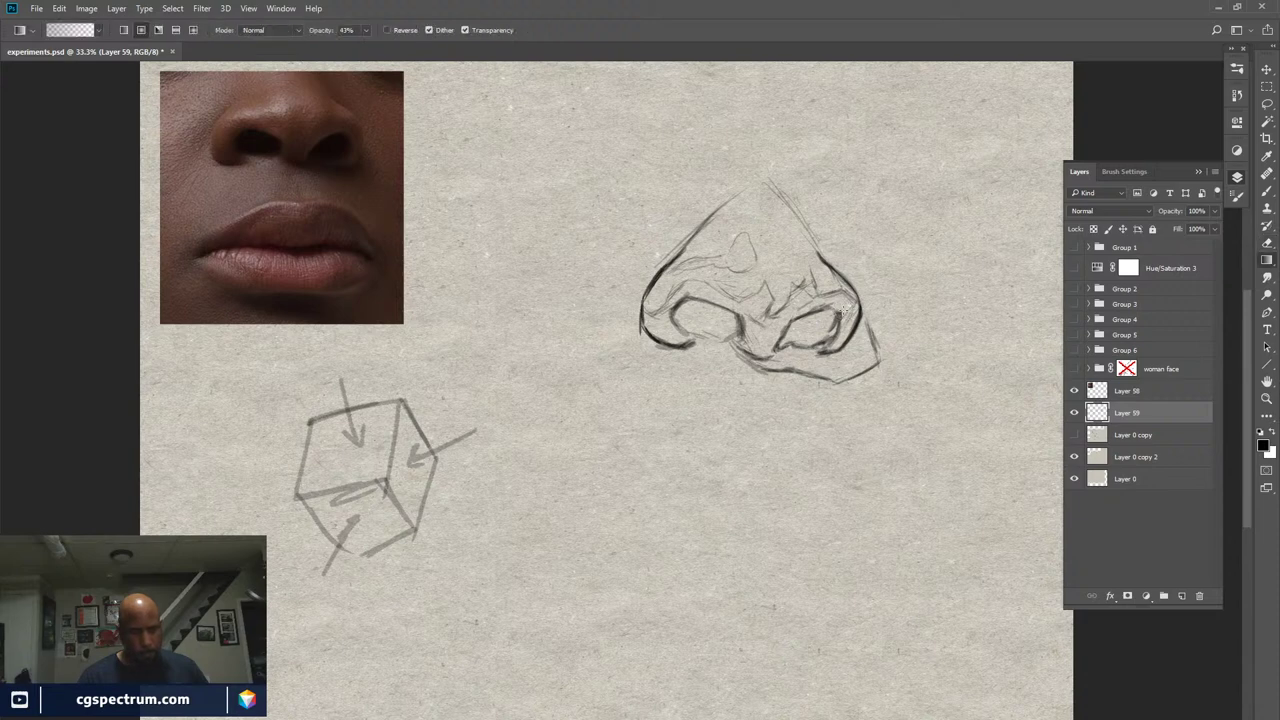
Fade the nose's upper construction lines with the eraser at 39% opacity and sketch light philtrum lines beneath the nose tip
key(b)
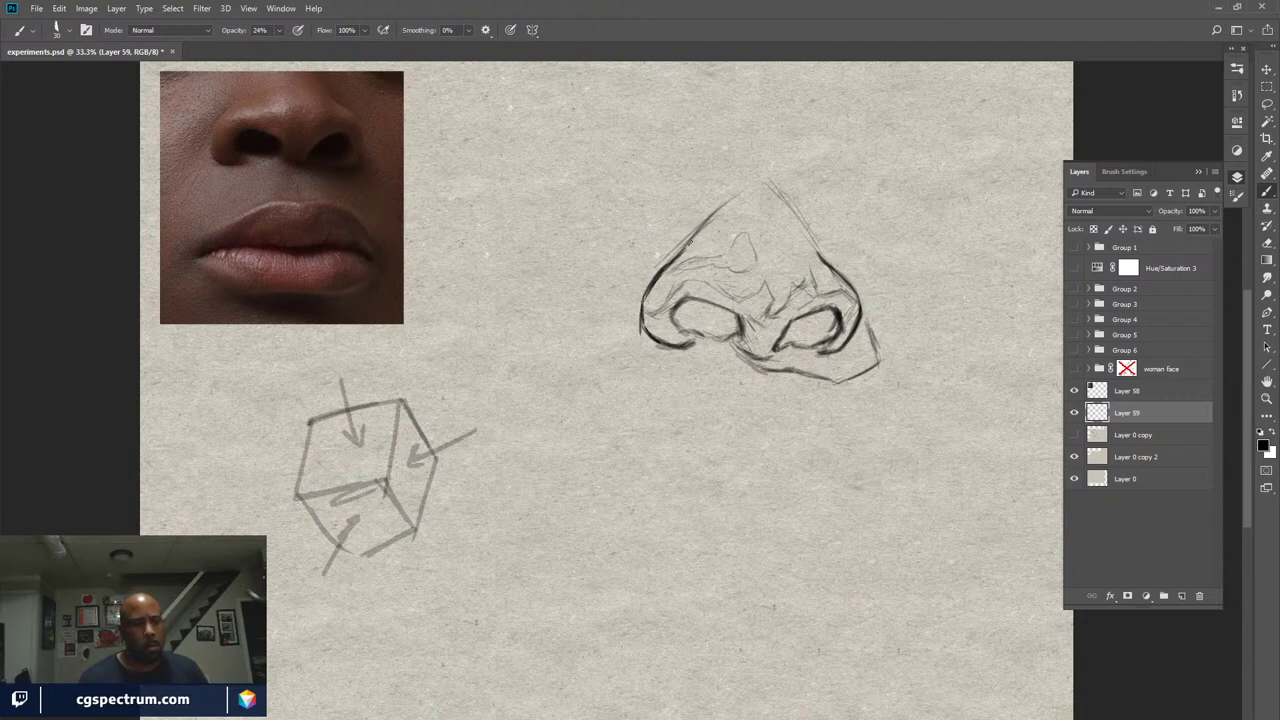
key(e)
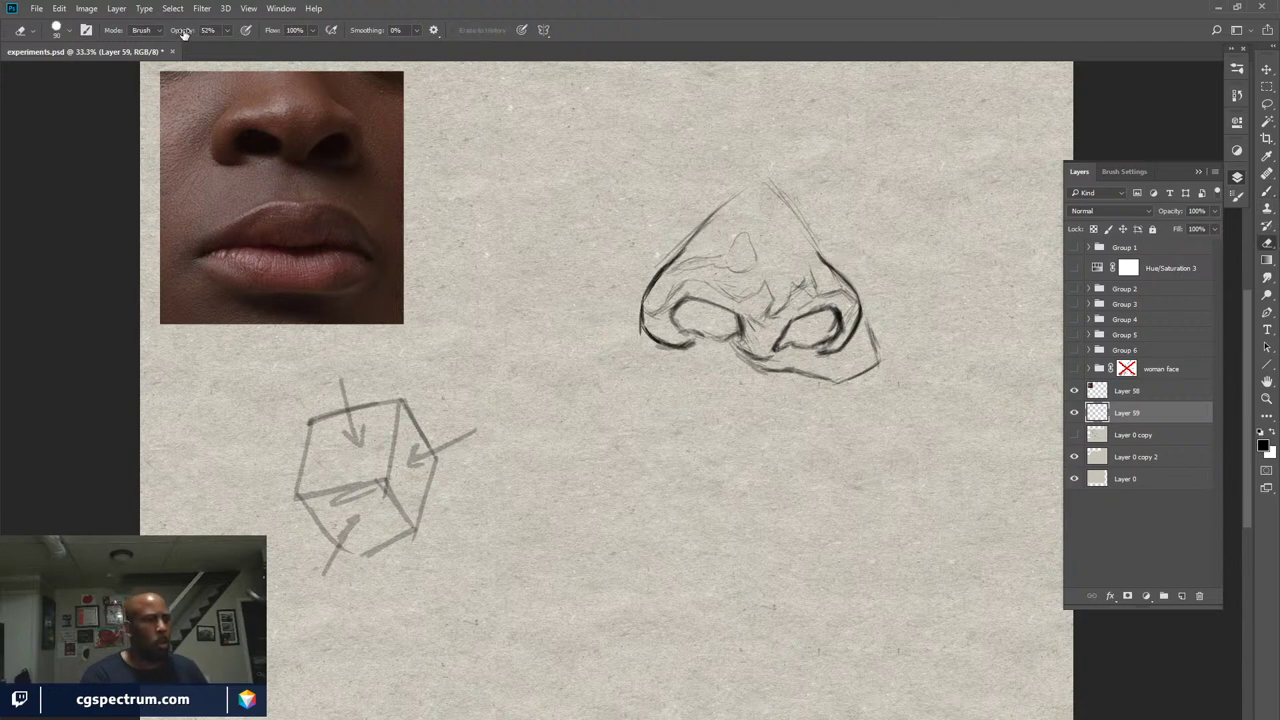
drag(690, 236, 731, 194)
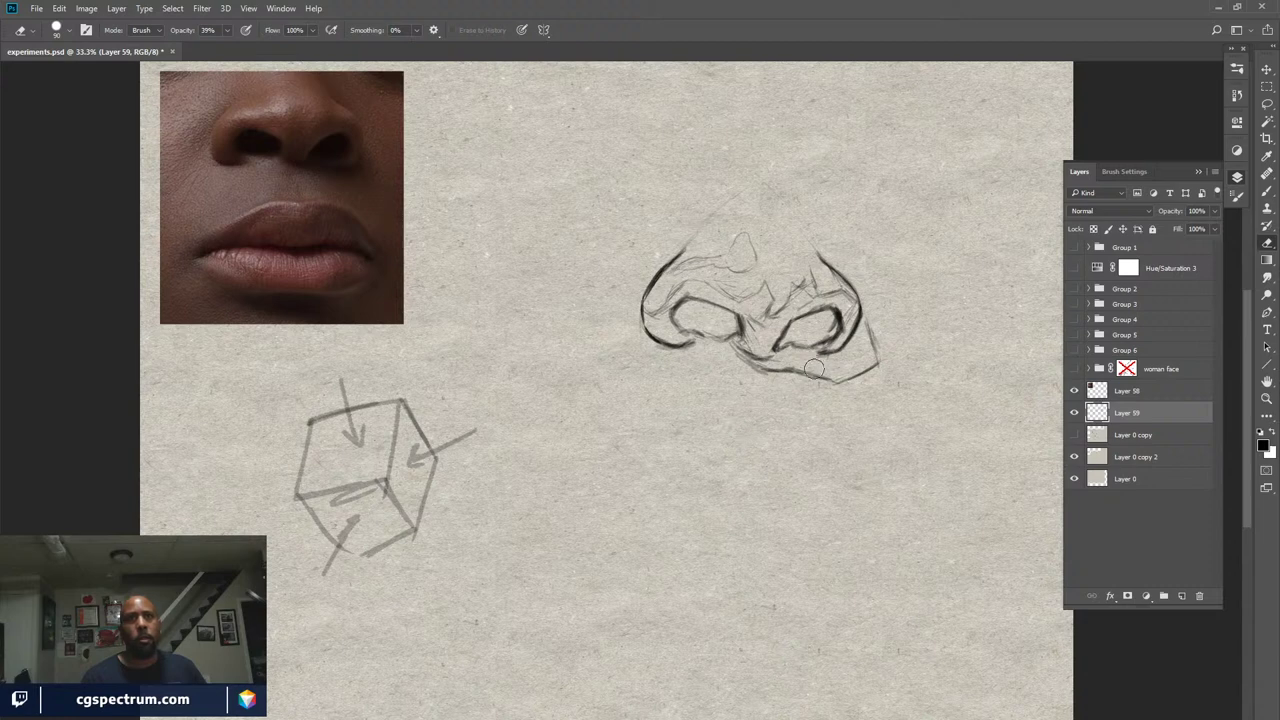
key(b)
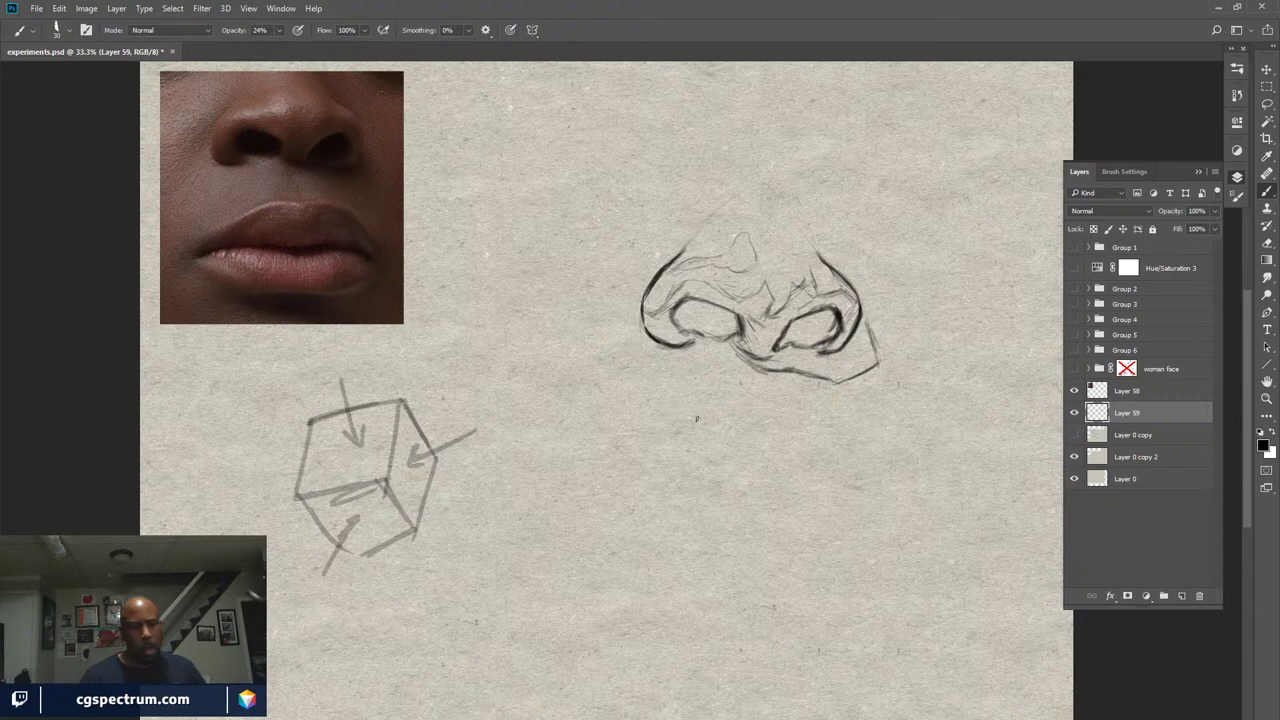
mouse_move(774, 380)
mouse_down()
mouse_move(800, 426)
mouse_move(799, 414)
mouse_up()
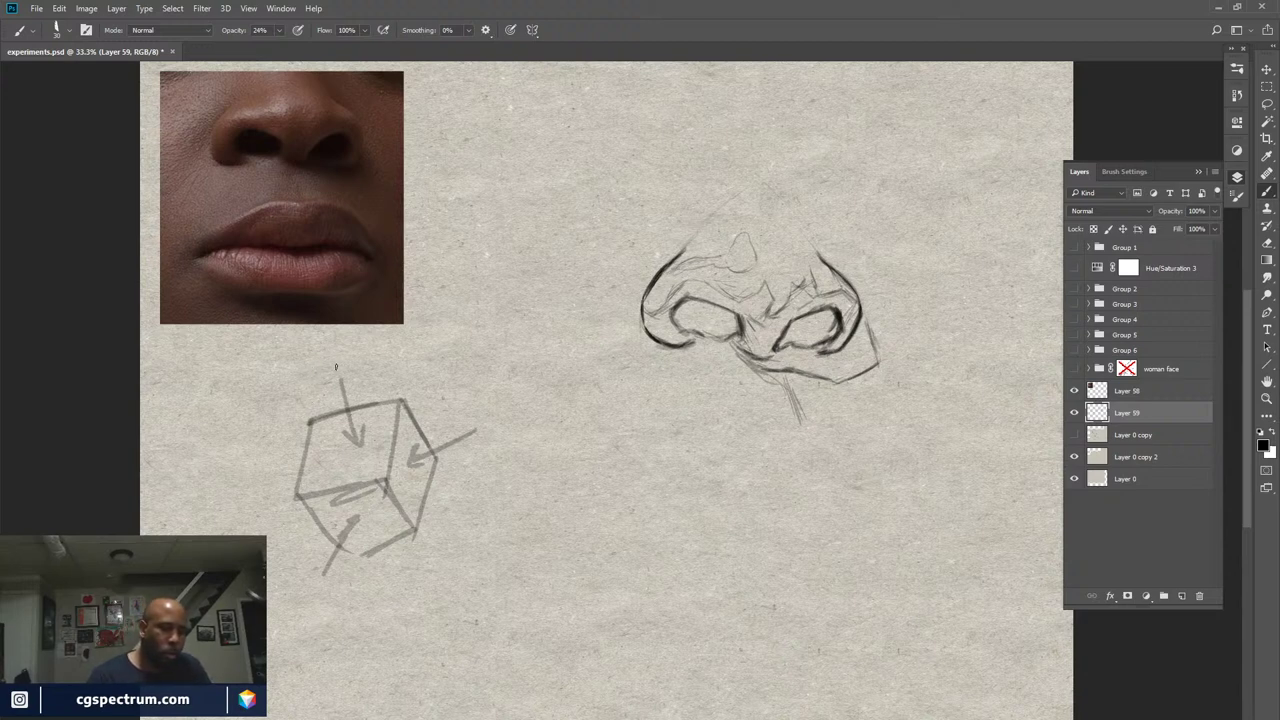
Hand-letter the labels TOP, Bottom and Sides at the matching arrows around the cube sketch
mouse_move(312, 358)
mouse_down()
mouse_move(314, 375)
mouse_move(328, 352)
mouse_up()
drag(334, 356, 345, 356)
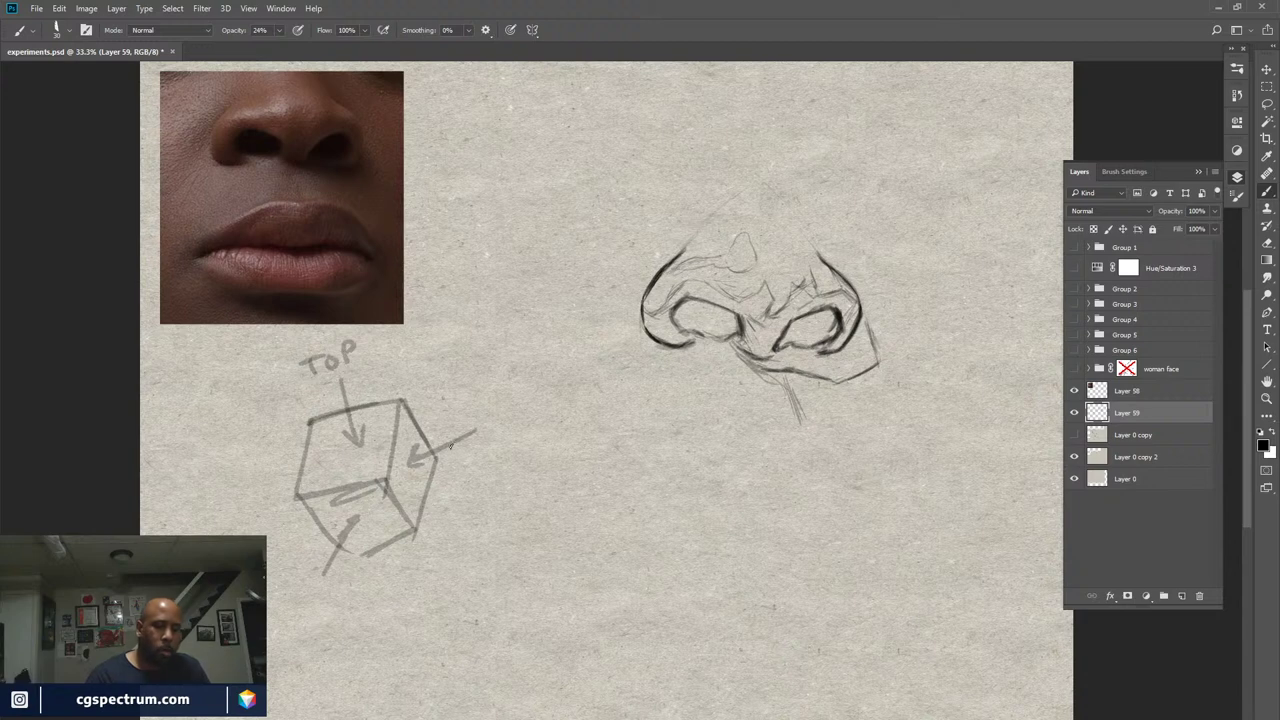
drag(318, 584, 324, 610)
mouse_move(344, 597)
mouse_down()
mouse_move(369, 574)
mouse_move(407, 566)
mouse_up()
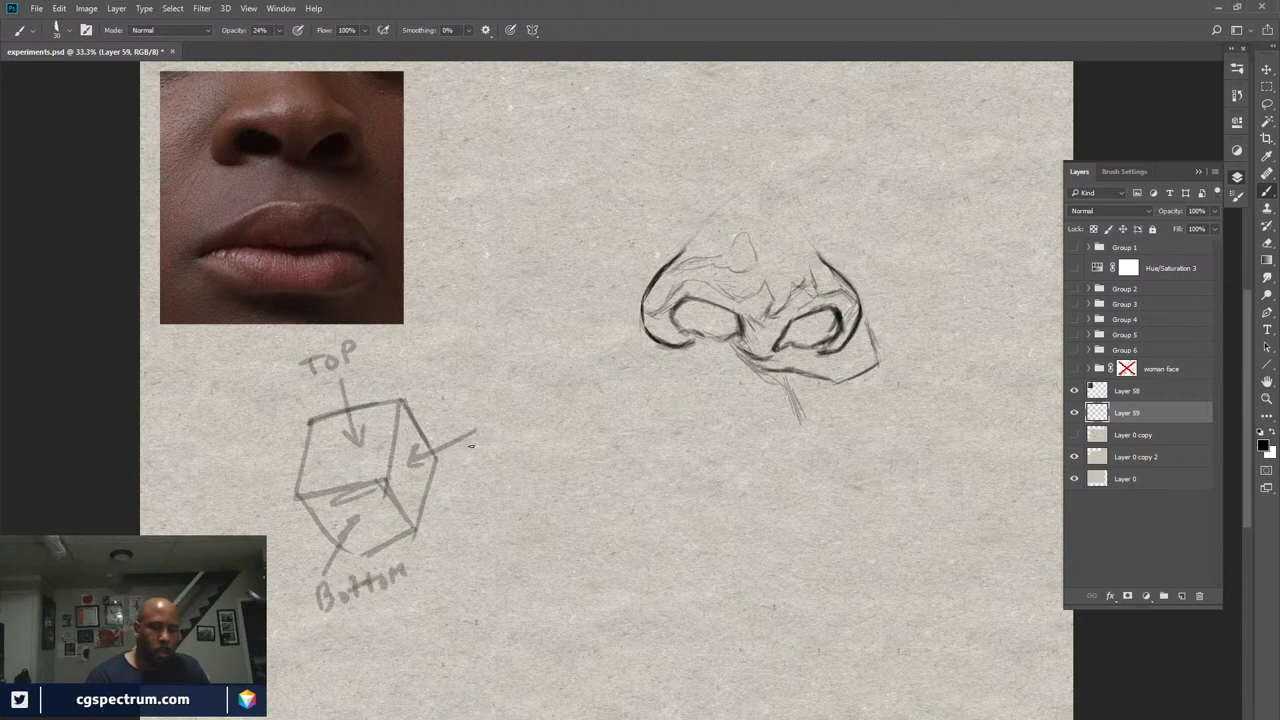
mouse_move(474, 444)
mouse_down()
mouse_move(463, 467)
mouse_move(523, 444)
mouse_up()
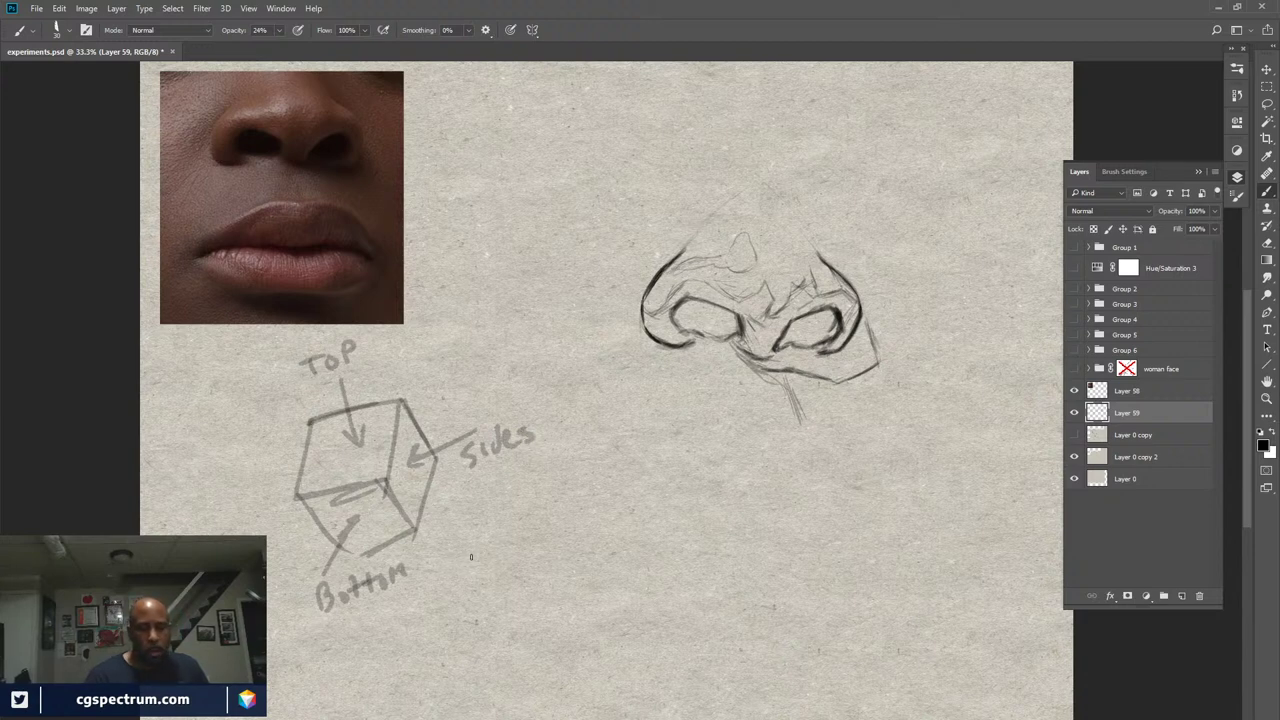
Sketch a side profile of the lips below the cube, shading the underside planes of the upper and lower lip
mouse_move(470, 563)
mouse_down()
mouse_move(515, 531)
mouse_move(520, 565)
mouse_move(496, 593)
mouse_up()
mouse_move(518, 537)
mouse_down()
mouse_move(521, 558)
mouse_move(494, 594)
mouse_up()
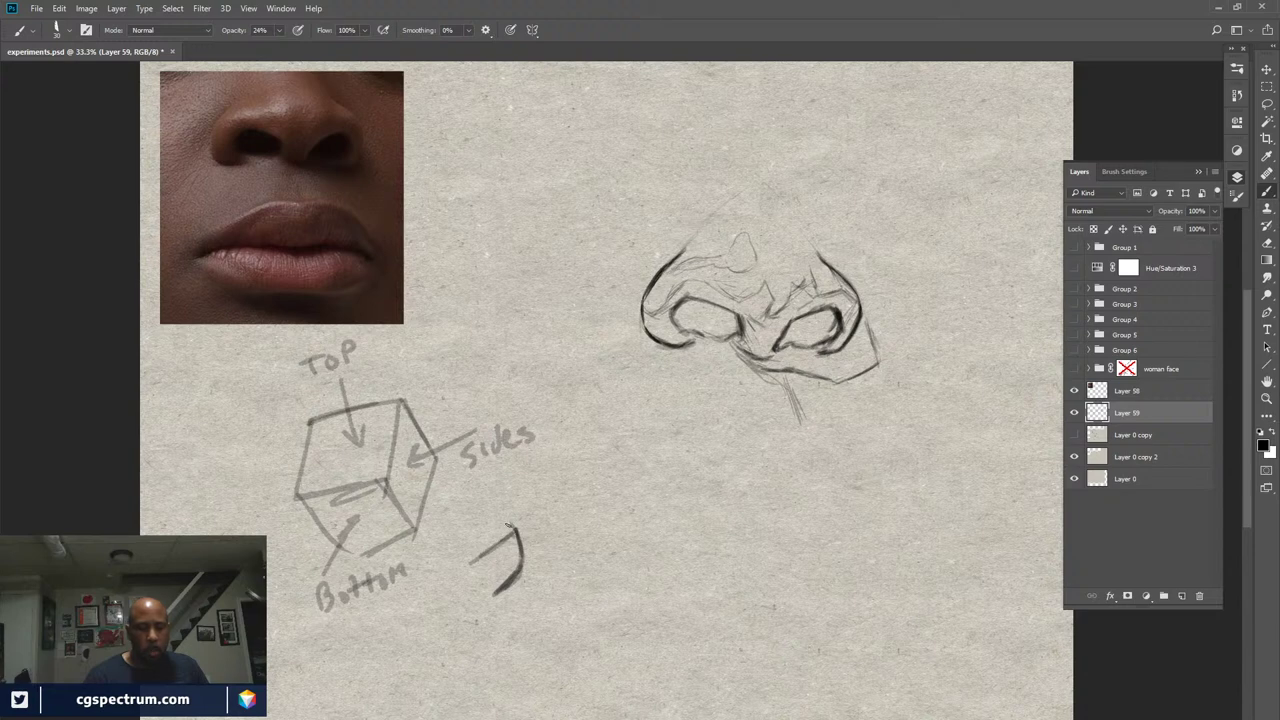
mouse_move(493, 488)
mouse_down()
mouse_move(520, 558)
mouse_move(492, 594)
mouse_move(518, 614)
mouse_up()
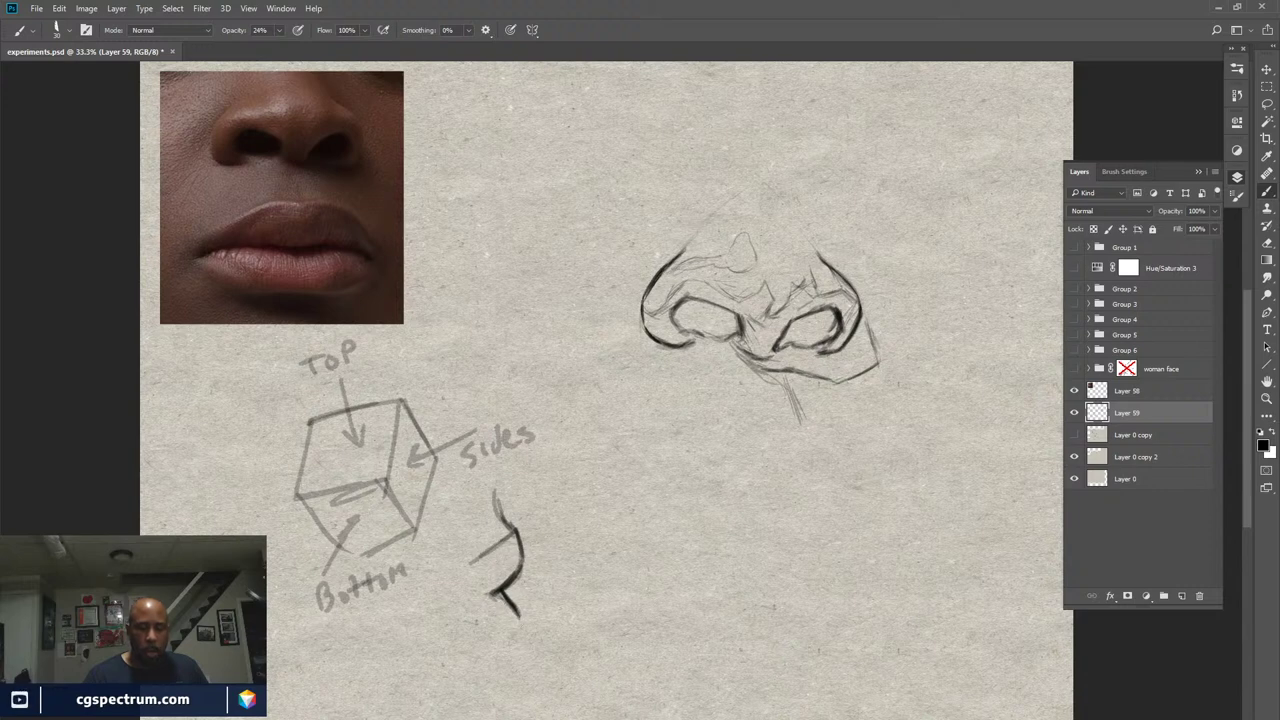
mouse_move(514, 606)
mouse_down()
mouse_move(521, 646)
mouse_move(484, 663)
mouse_move(506, 638)
mouse_move(490, 642)
mouse_move(512, 642)
mouse_up()
mouse_move(516, 538)
mouse_down()
mouse_move(470, 583)
mouse_move(486, 589)
mouse_move(473, 584)
mouse_move(508, 568)
mouse_move(499, 582)
mouse_move(512, 568)
mouse_move(470, 564)
mouse_move(445, 596)
mouse_move(452, 585)
mouse_move(468, 598)
mouse_move(406, 618)
mouse_move(434, 608)
mouse_move(480, 660)
mouse_move(453, 628)
mouse_move(507, 659)
mouse_move(472, 686)
mouse_up()
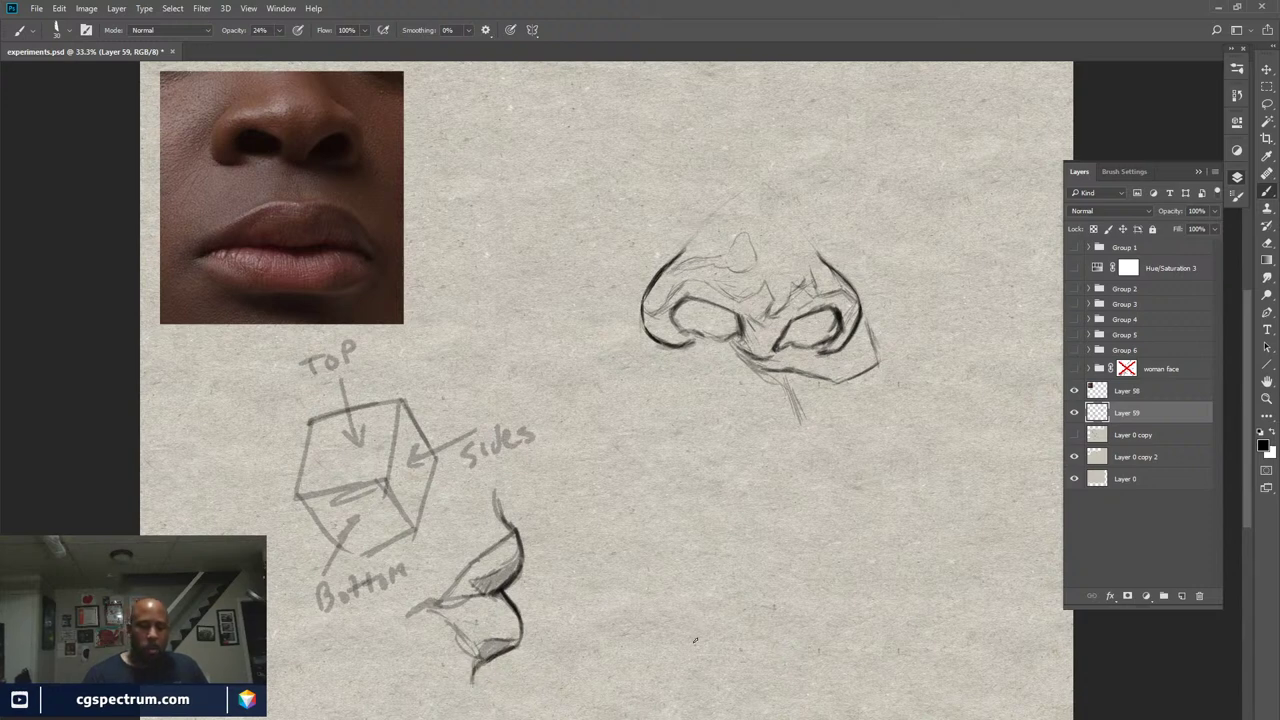
drag(493, 482, 503, 520)
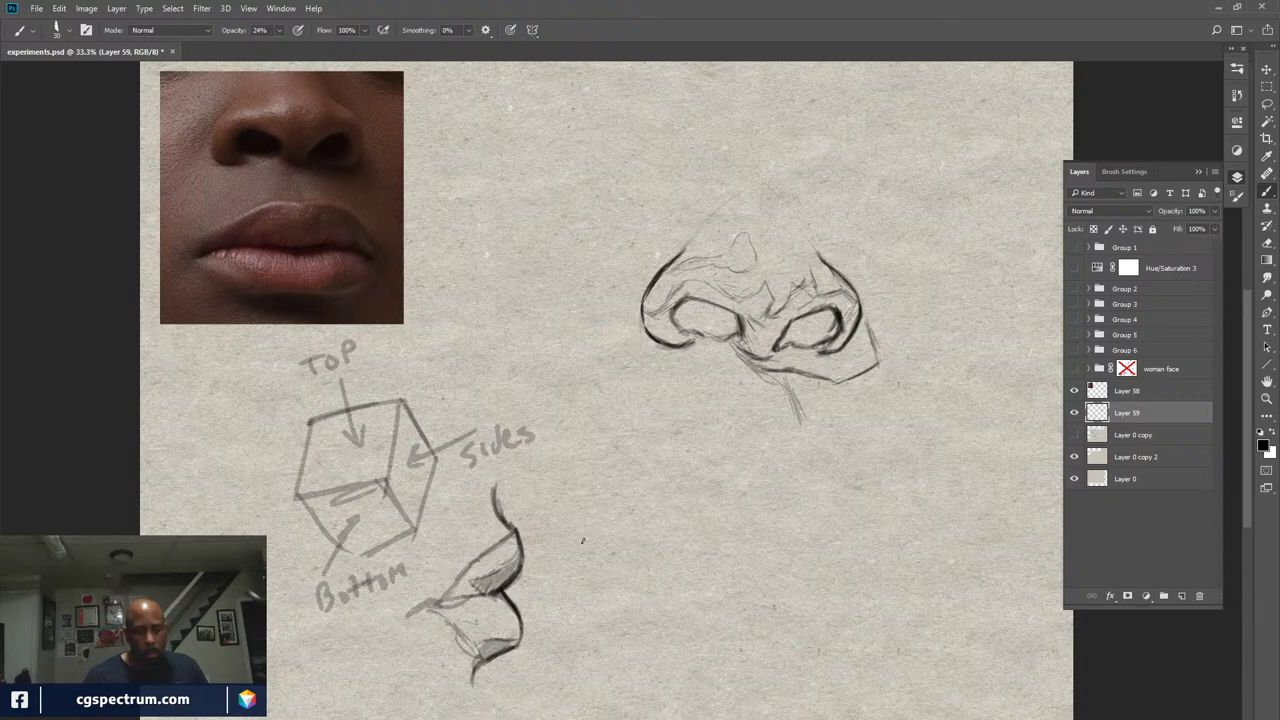
mouse_move(592, 546)
mouse_down()
mouse_move(576, 572)
mouse_move(598, 590)
mouse_move(590, 600)
mouse_up()
drag(590, 532, 587, 542)
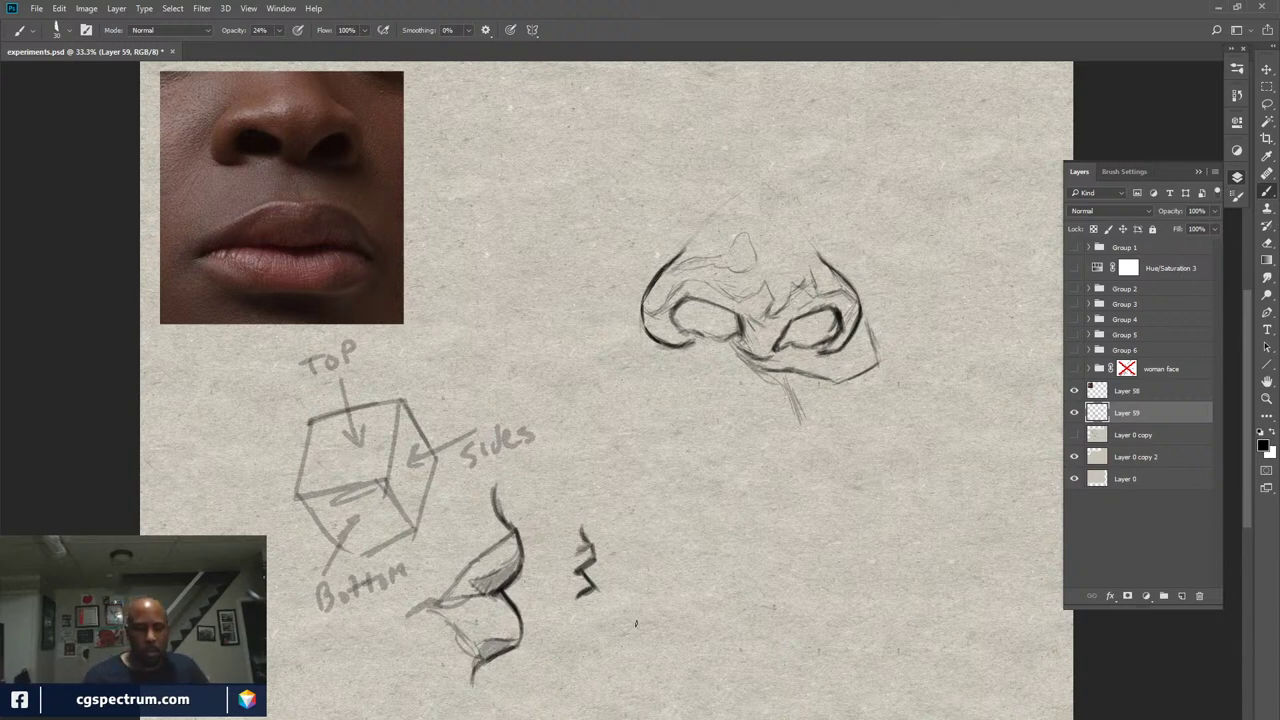
key(e)
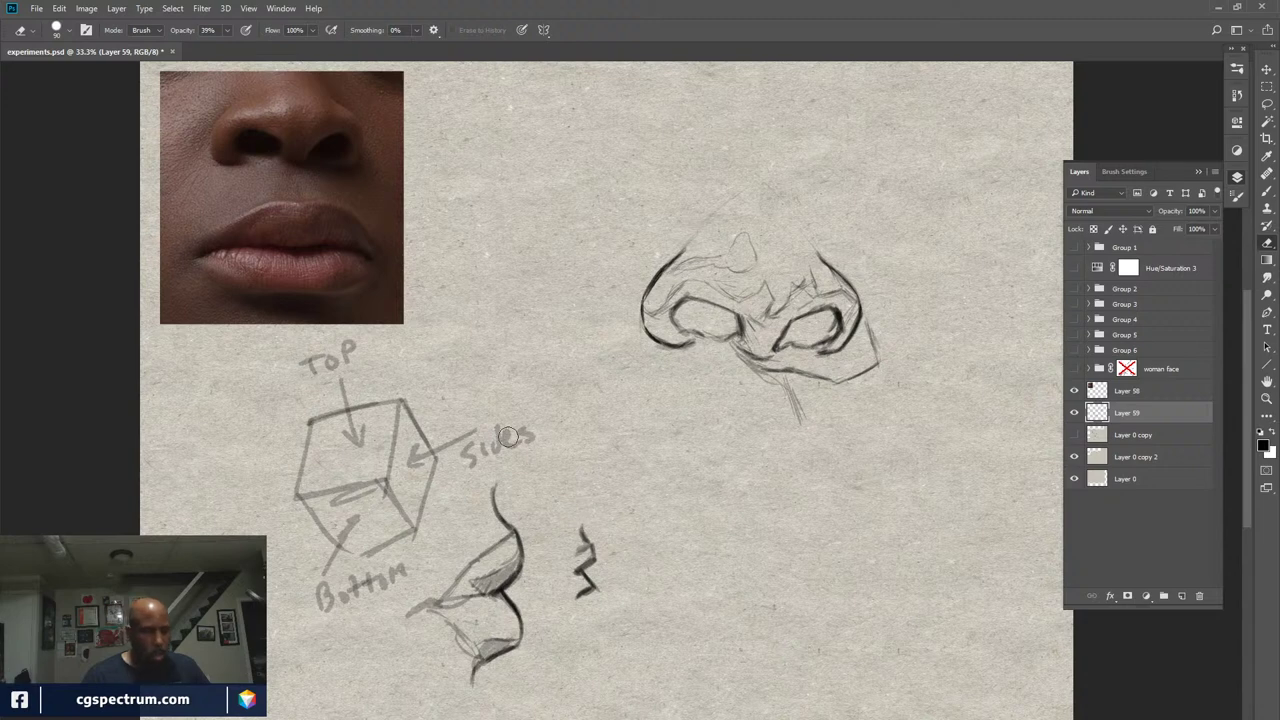
drag(176, 32, 226, 40)
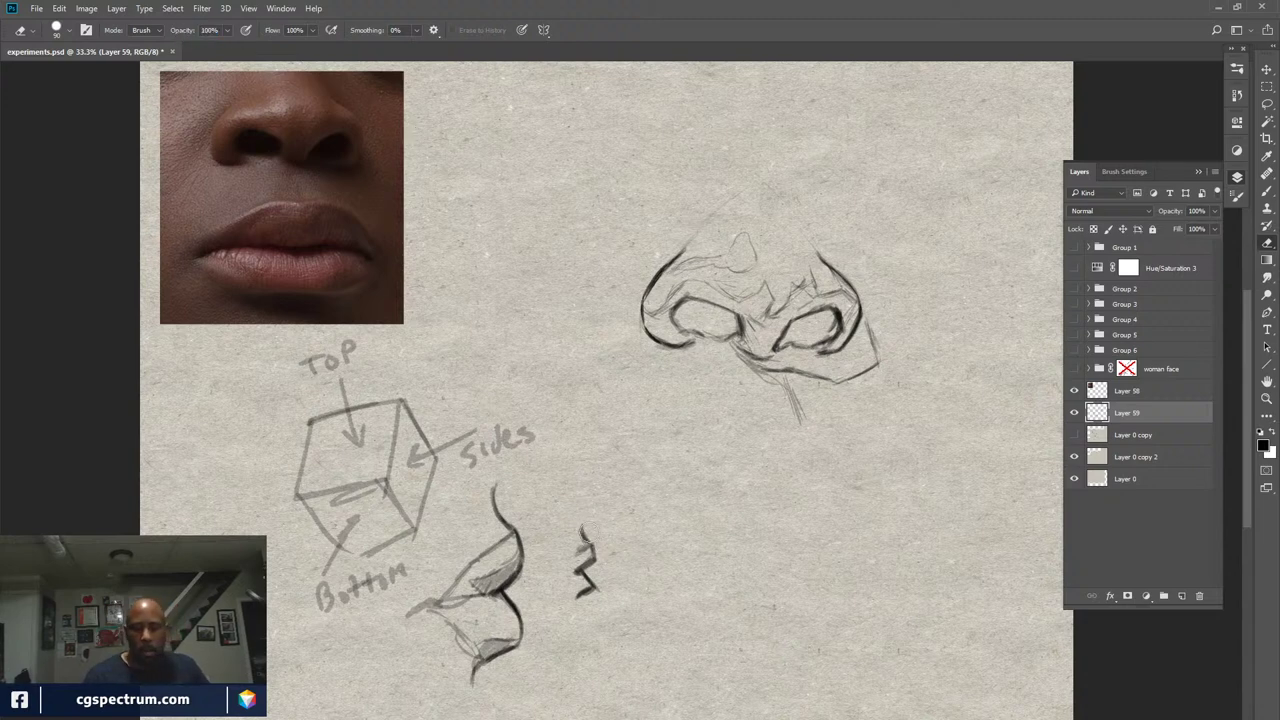
mouse_move(585, 525)
mouse_down()
mouse_move(574, 591)
mouse_move(590, 610)
mouse_up()
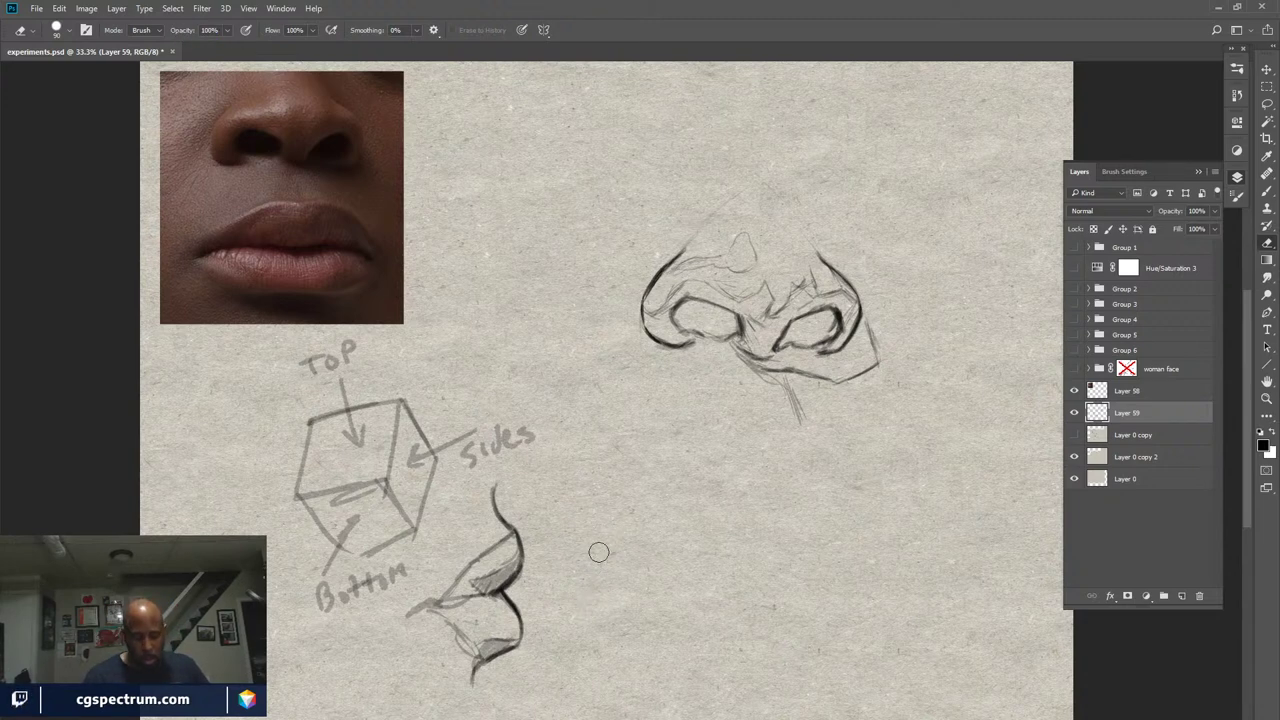
key(b)
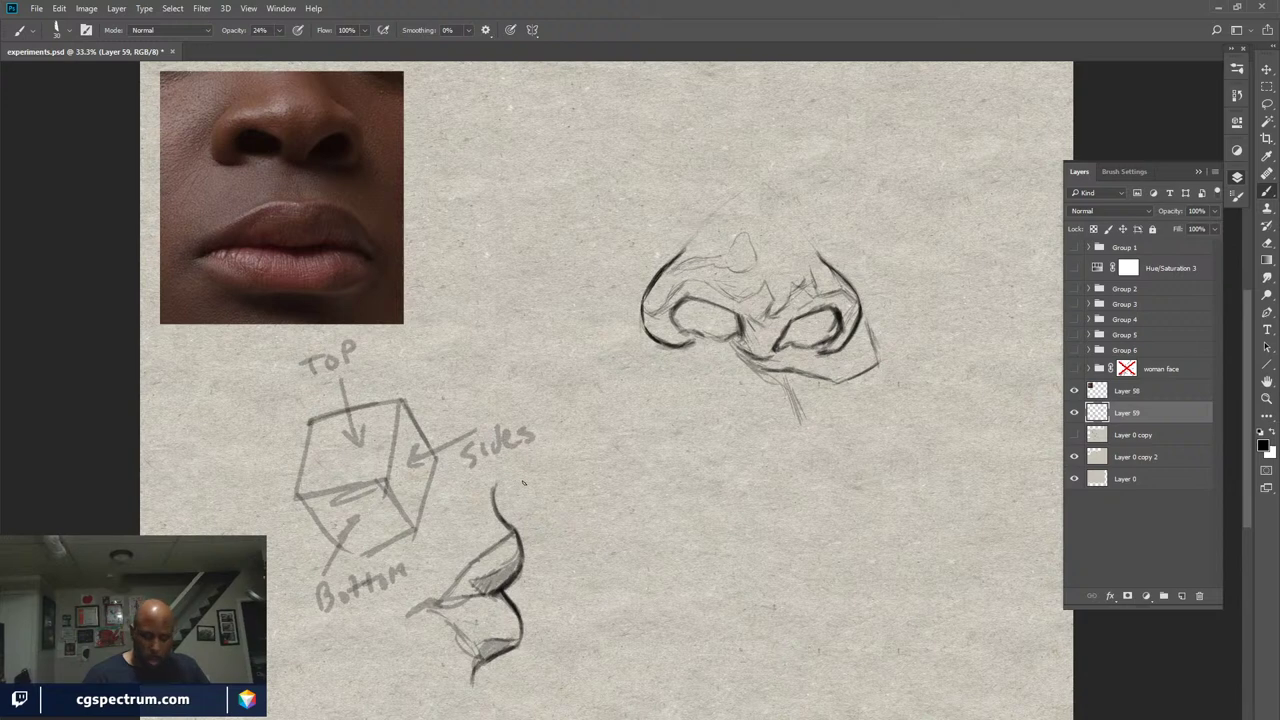
Lasso the lip profile sketch, move it to the left of the labelled cube, and deselect it
key(l)
mouse_move(518, 489)
mouse_down()
mouse_move(477, 491)
mouse_move(378, 625)
mouse_move(454, 714)
mouse_move(560, 576)
mouse_move(540, 480)
mouse_up()
key(v)
mouse_move(505, 570)
mouse_down()
mouse_move(401, 633)
mouse_move(241, 519)
mouse_move(258, 472)
mouse_up()
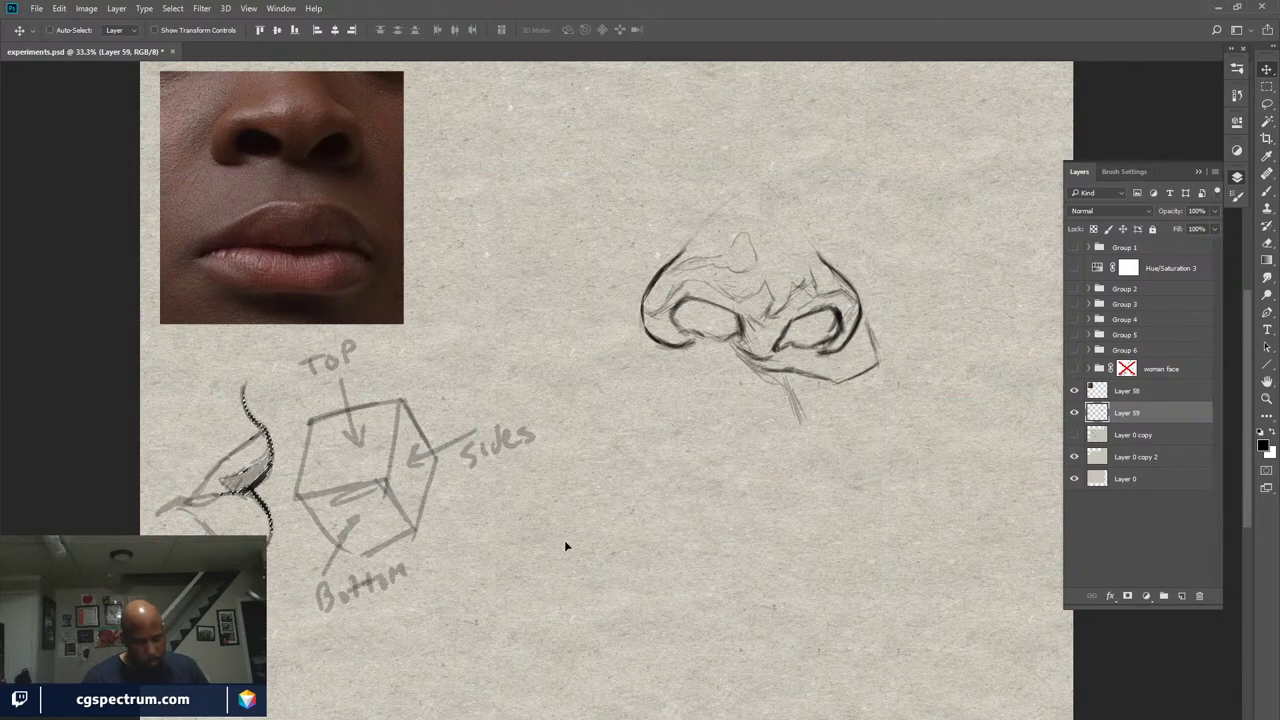
key(ctrl+d)
Return to the brush and sketch the short central dip of the upper lip's contour beneath the philtrum lines
key(b)
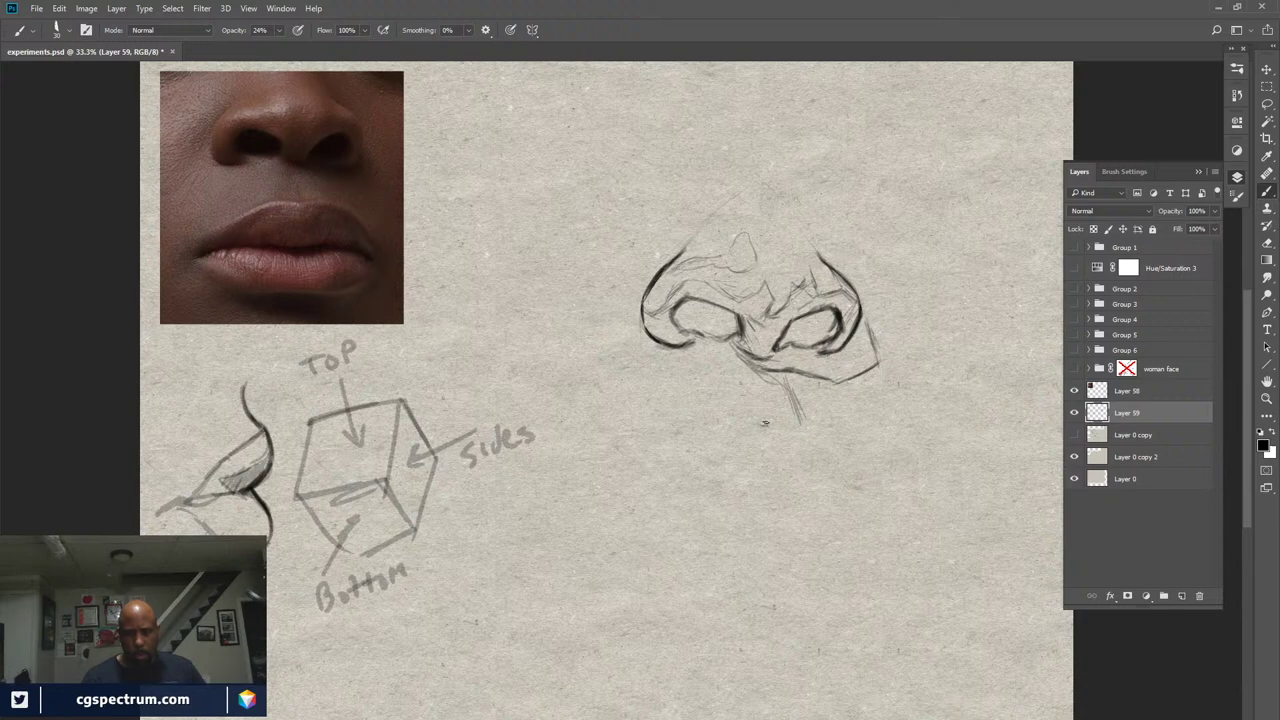
drag(764, 424, 782, 426)
mouse_move(757, 425)
mouse_down()
mouse_move(730, 423)
mouse_move(788, 424)
mouse_up()
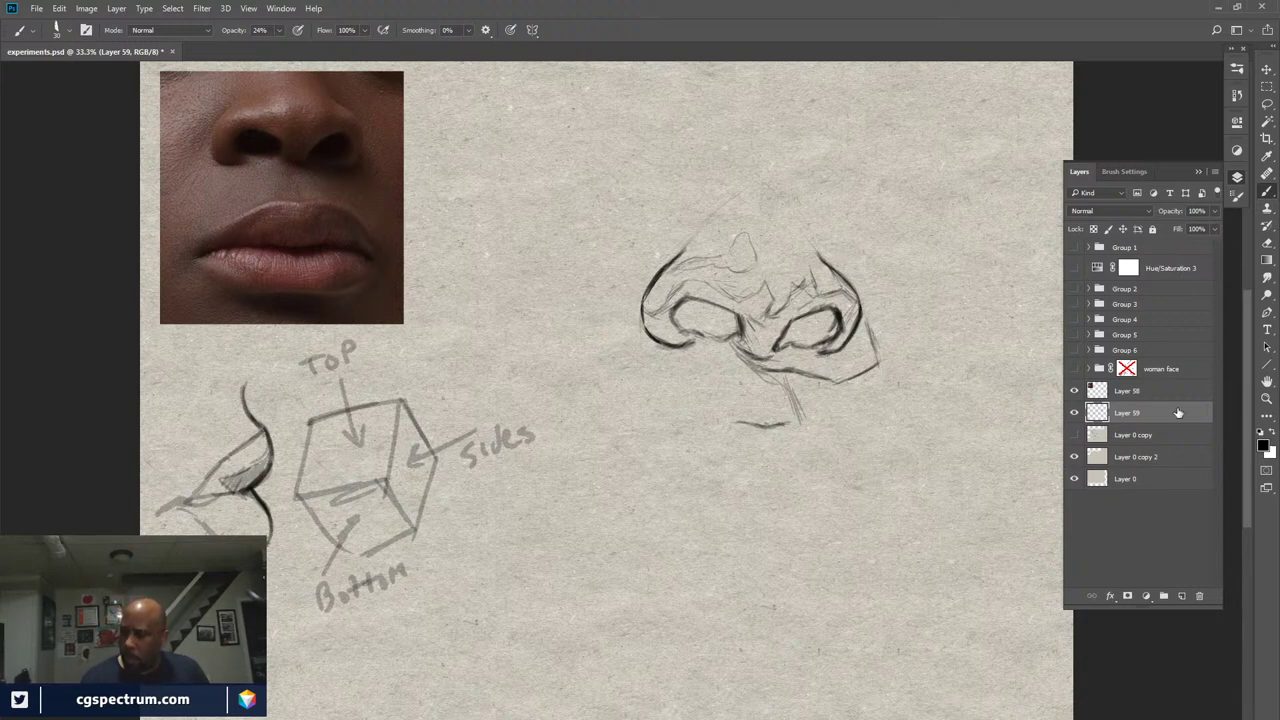
Add a new layer above Layer 0 copy and rename the sketch layer, Layer 59, as line
click(1152, 436)
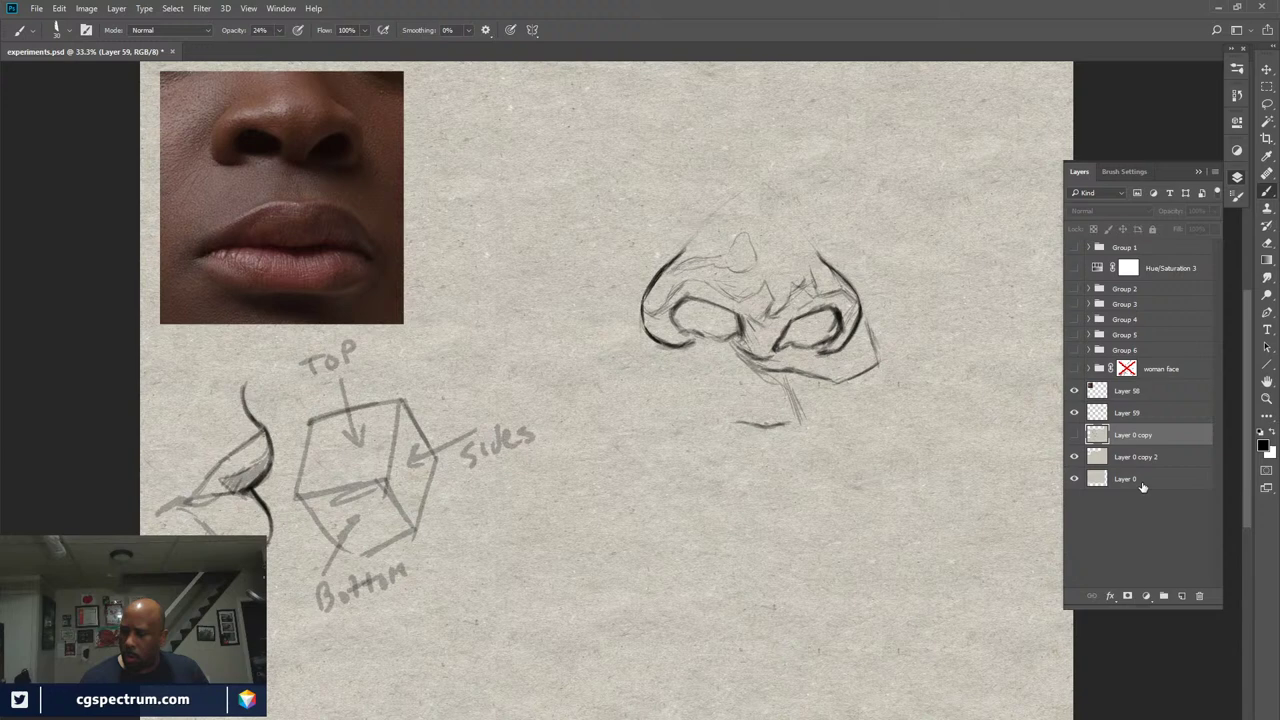
click(1181, 595)
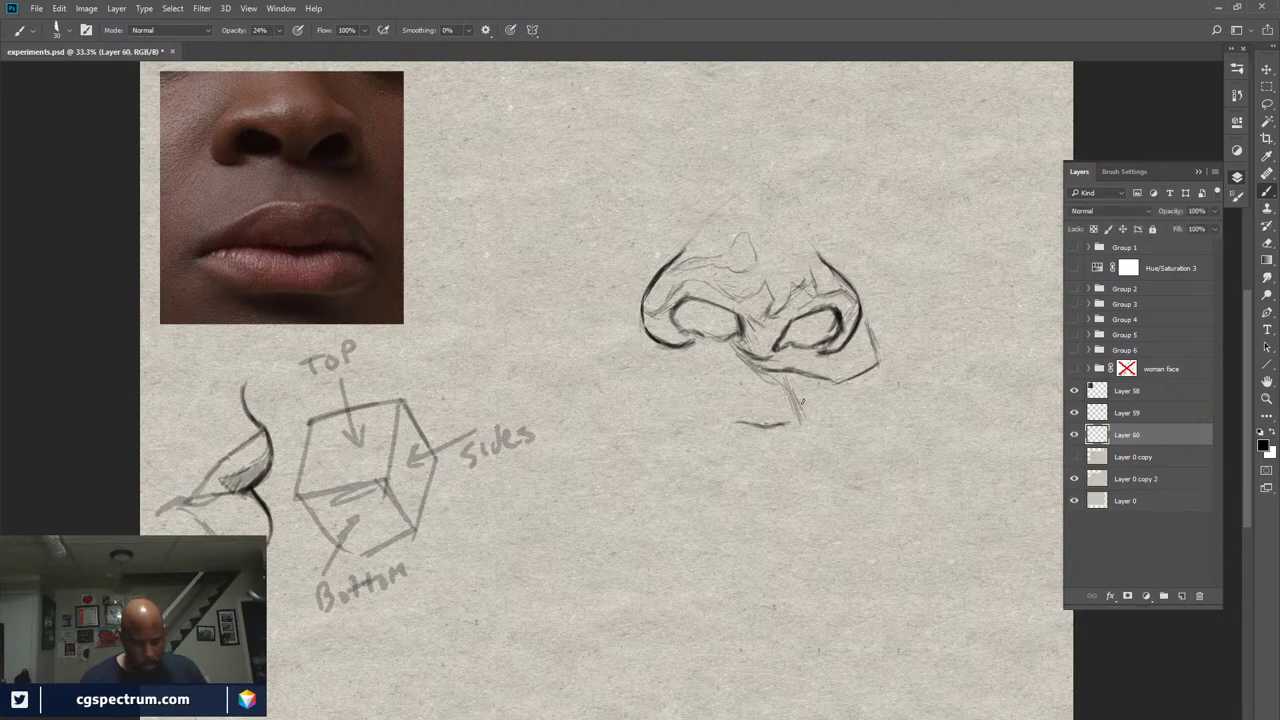
click(1147, 414)
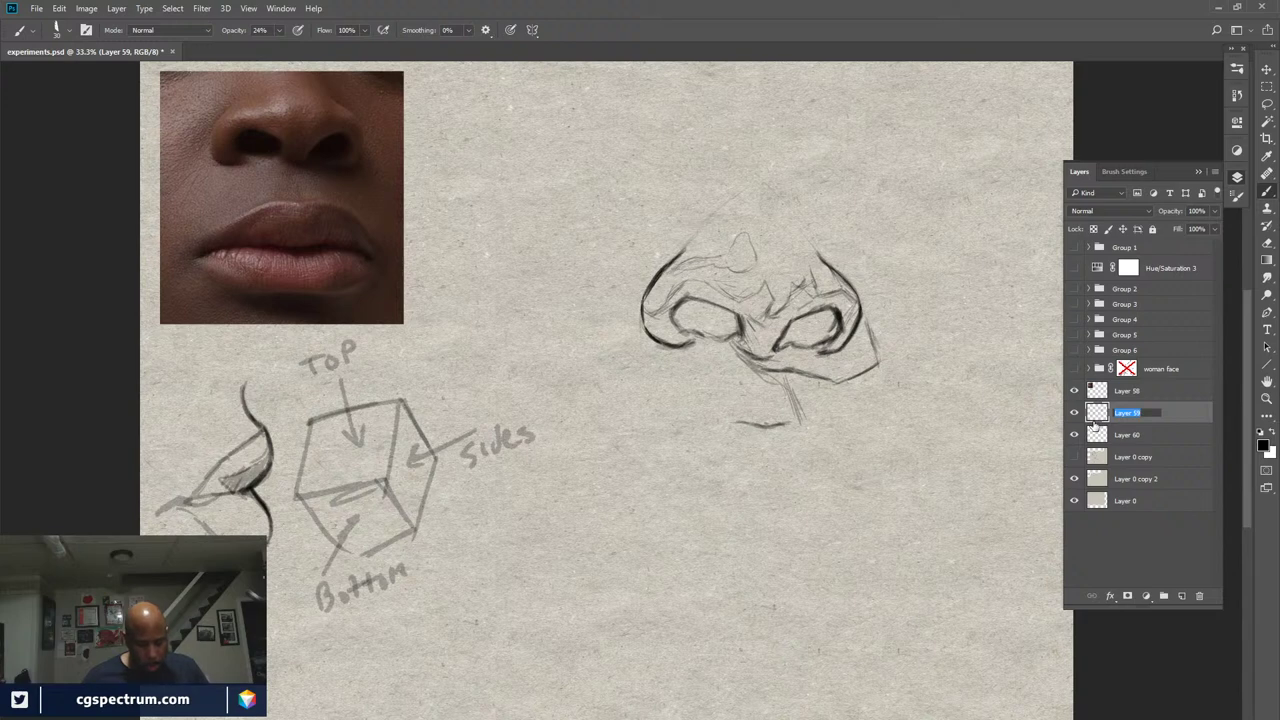
key(BackSpace)
text(line)
key(Return)
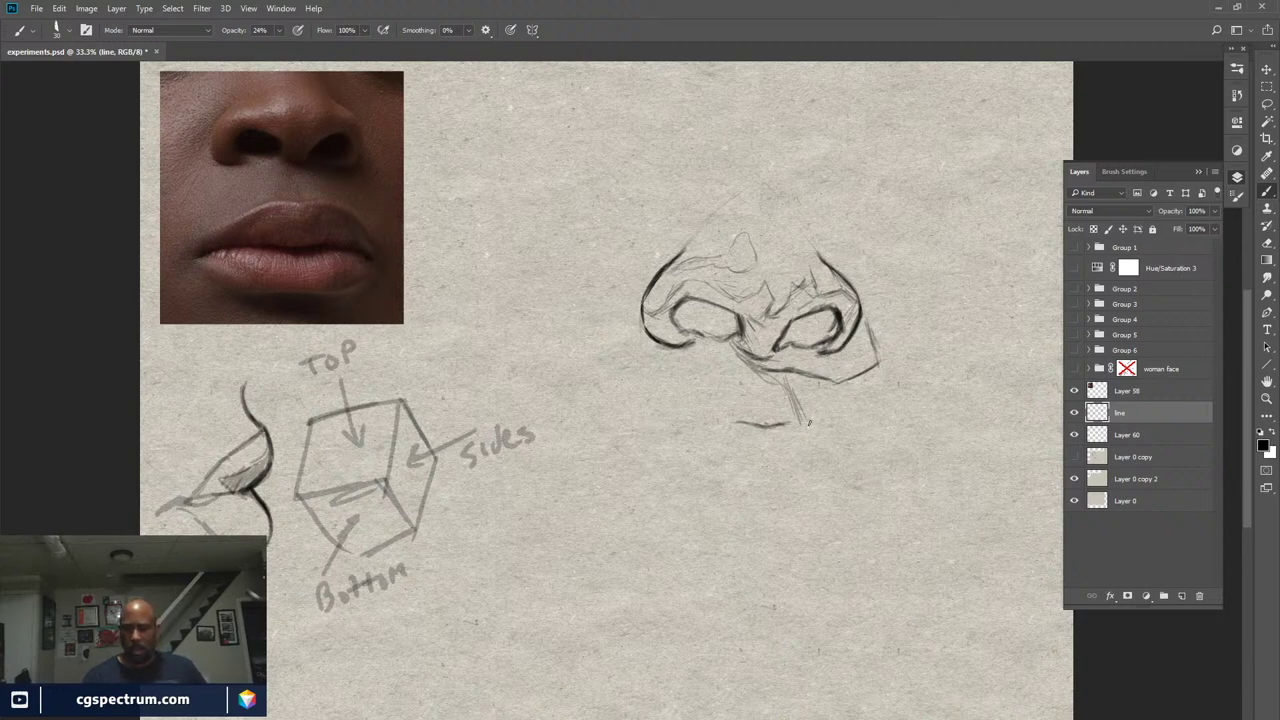
Extend the upper lip contour to both sides of its dip and darken and hatch the nose's underside between the nostrils
mouse_move(793, 424)
mouse_down()
mouse_move(812, 426)
mouse_move(717, 419)
mouse_move(784, 427)
mouse_up()
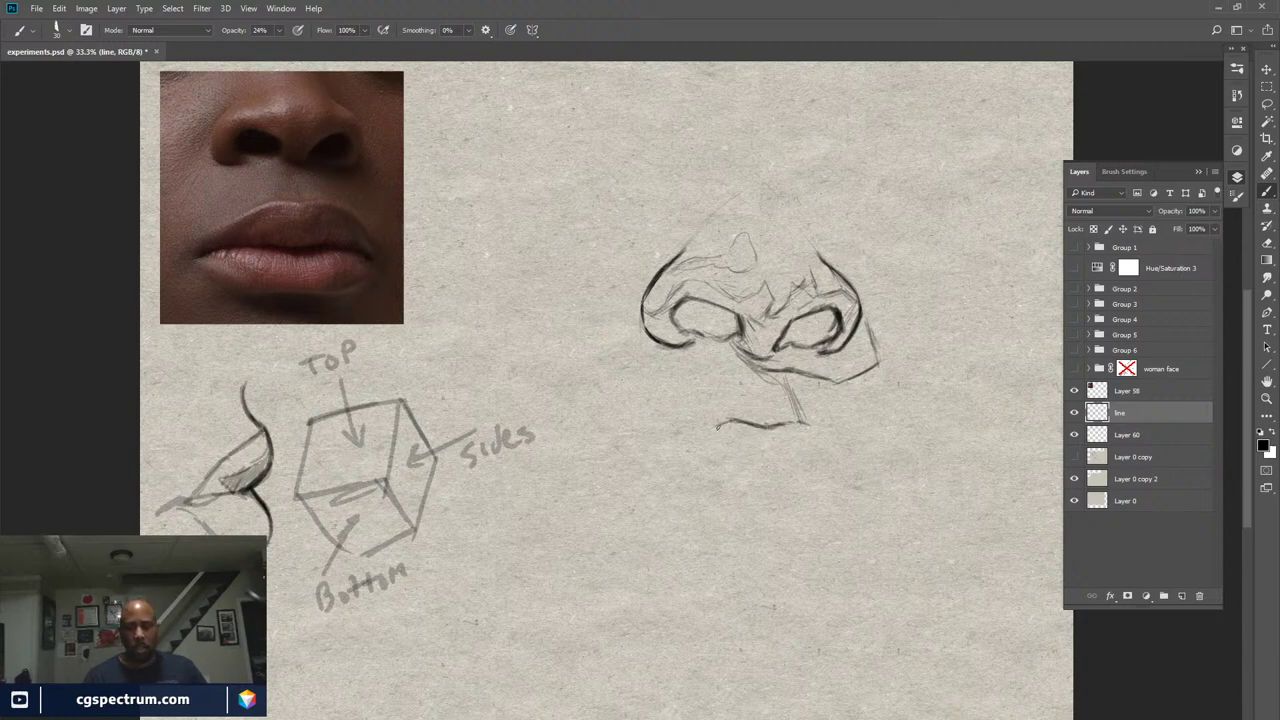
drag(703, 428, 731, 421)
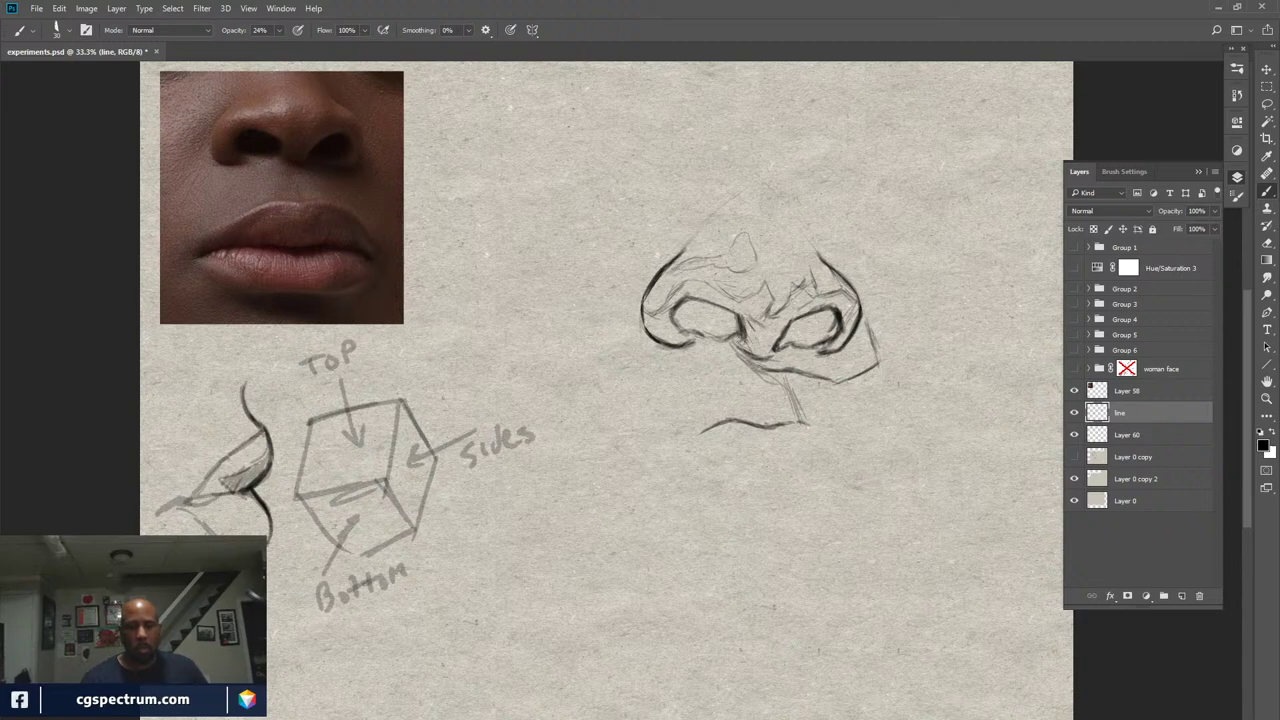
drag(789, 320, 782, 334)
drag(738, 346, 786, 370)
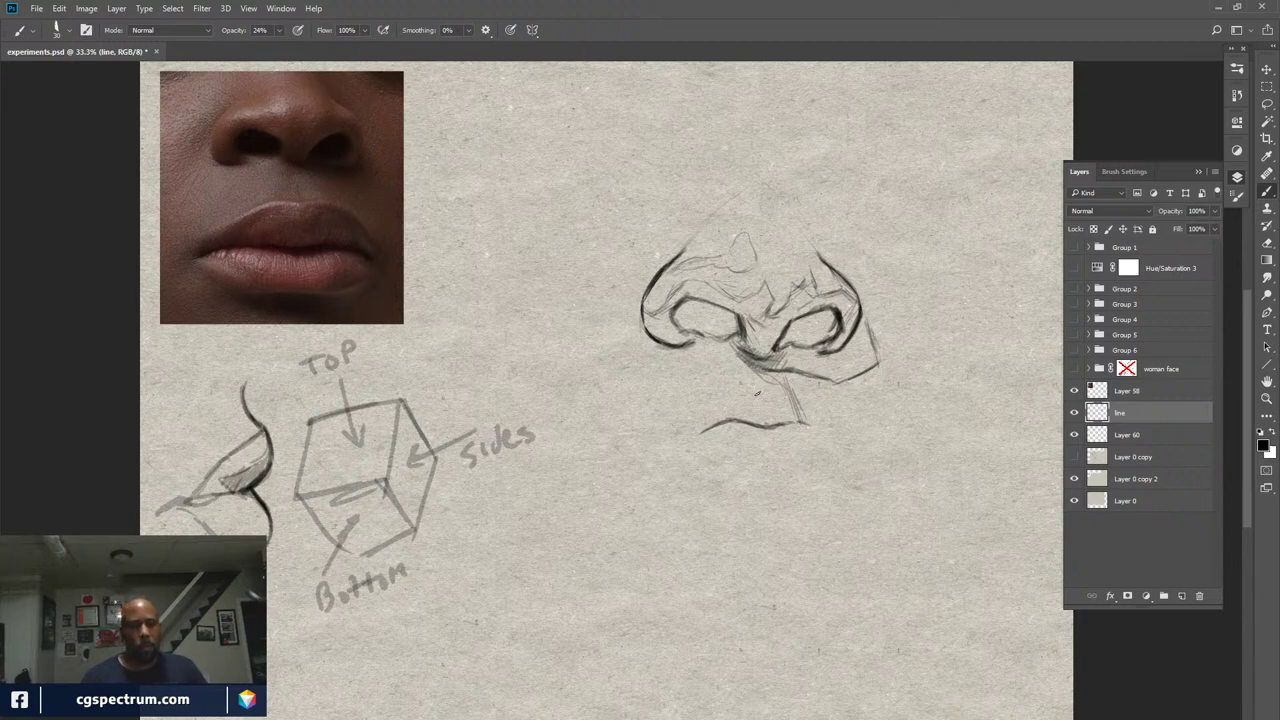
mouse_move(775, 348)
mouse_down()
mouse_move(764, 370)
mouse_move(800, 350)
mouse_move(778, 358)
mouse_move(775, 344)
mouse_move(802, 350)
mouse_up()
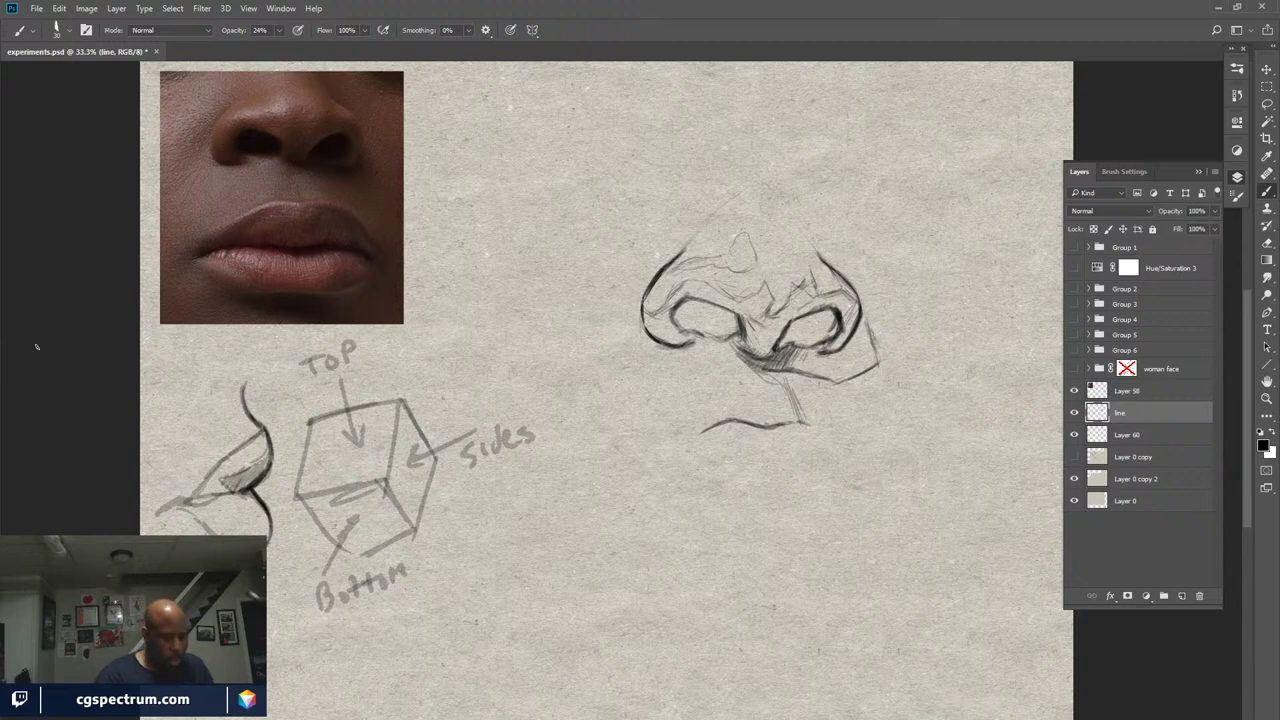
Show the rulers and place vertical guides at the photo's left nostril wing and lip centre, and at the drawn nose's left wing
key(ctrl+r)
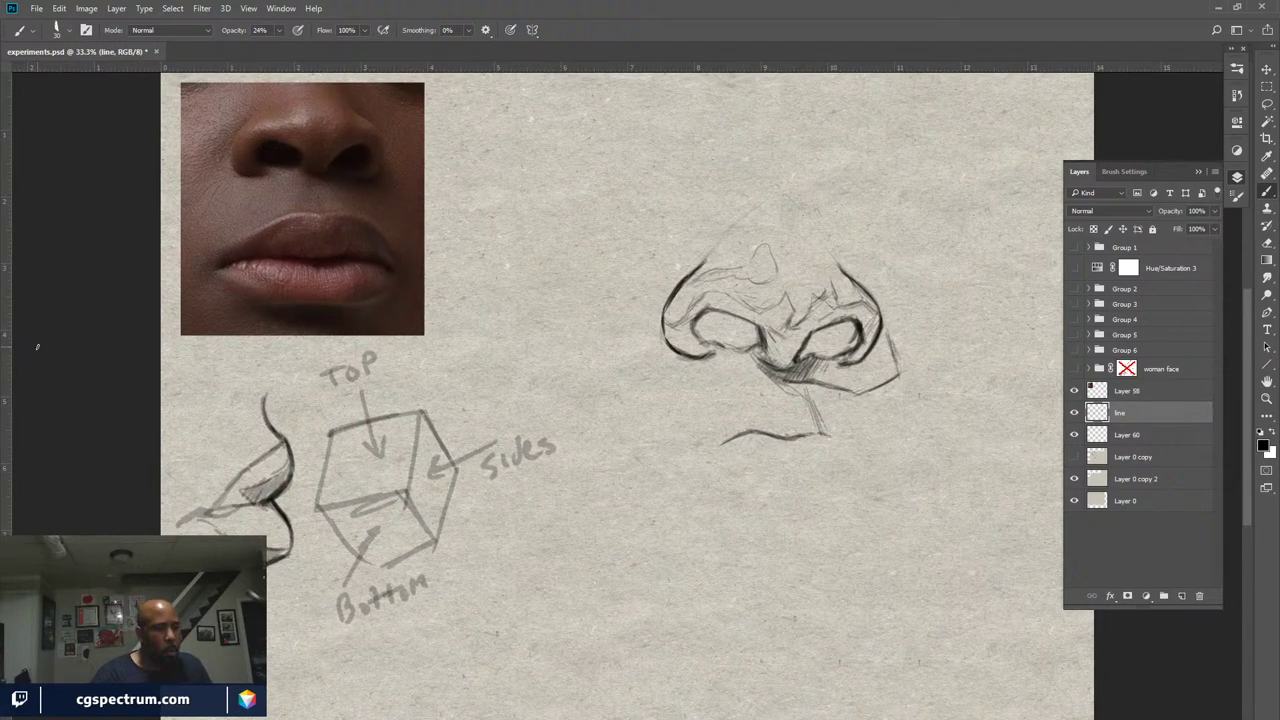
drag(7, 390, 231, 406)
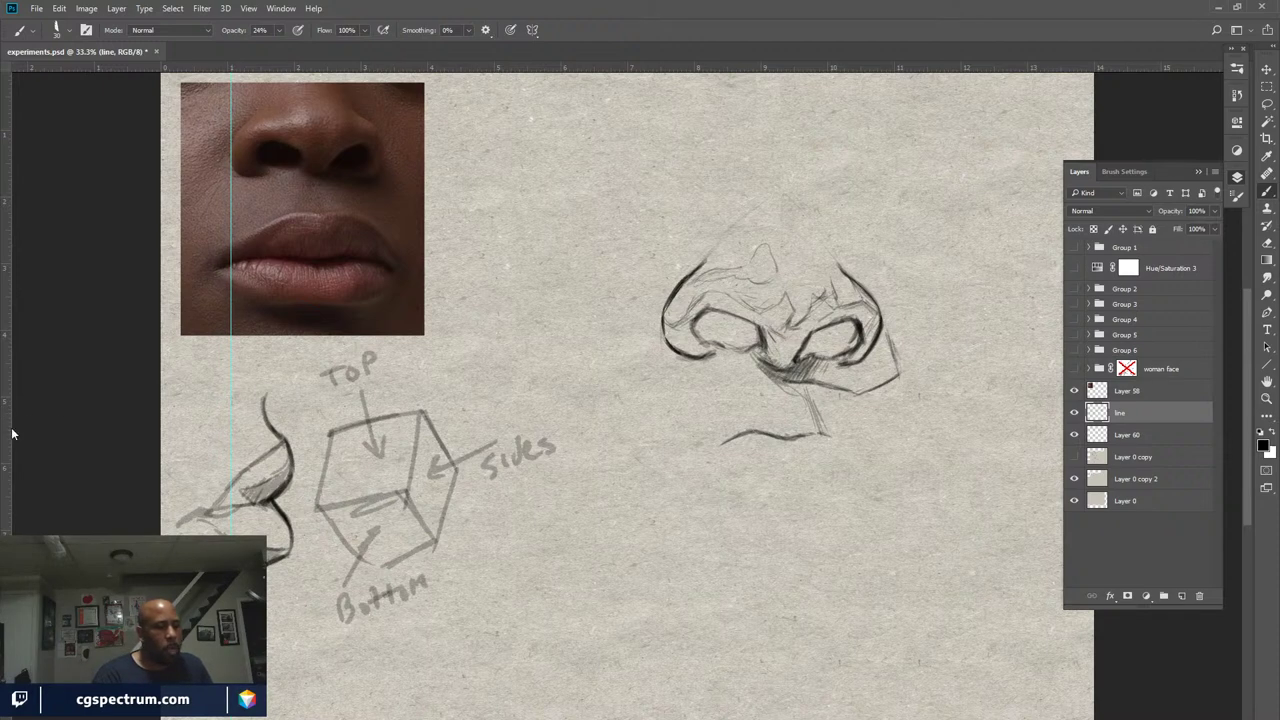
drag(10, 432, 329, 429)
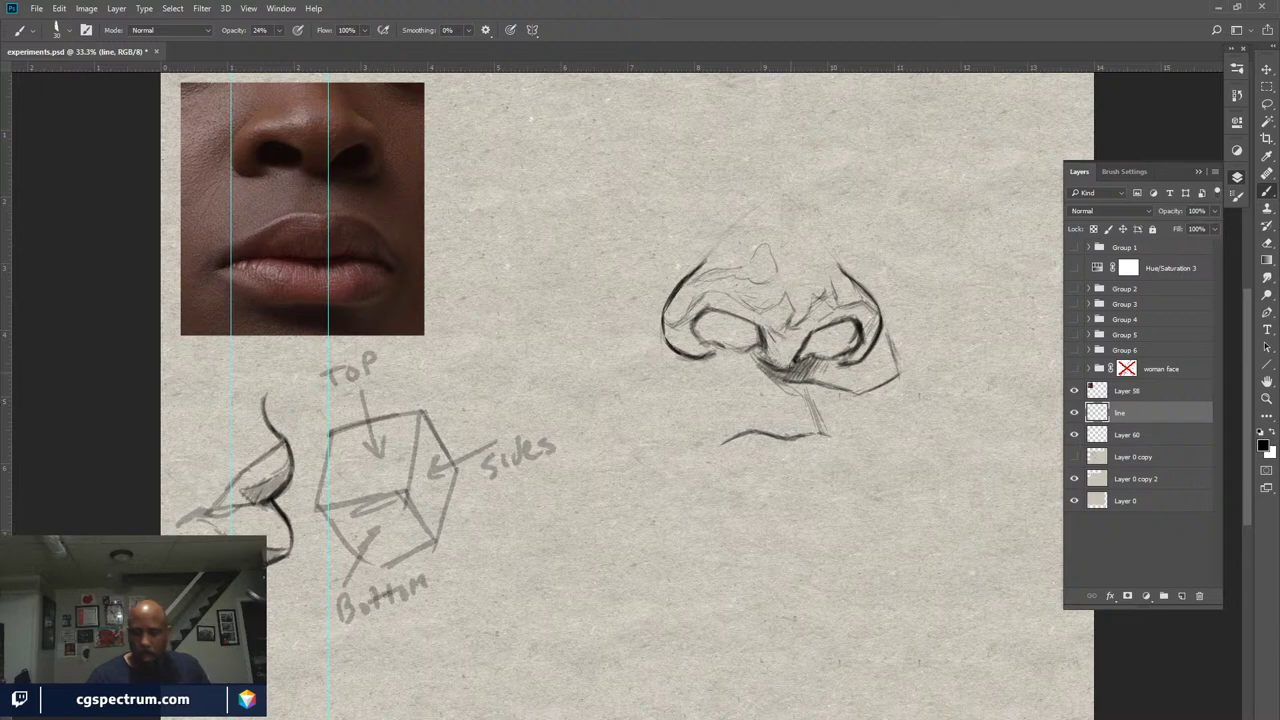
drag(10, 448, 664, 482)
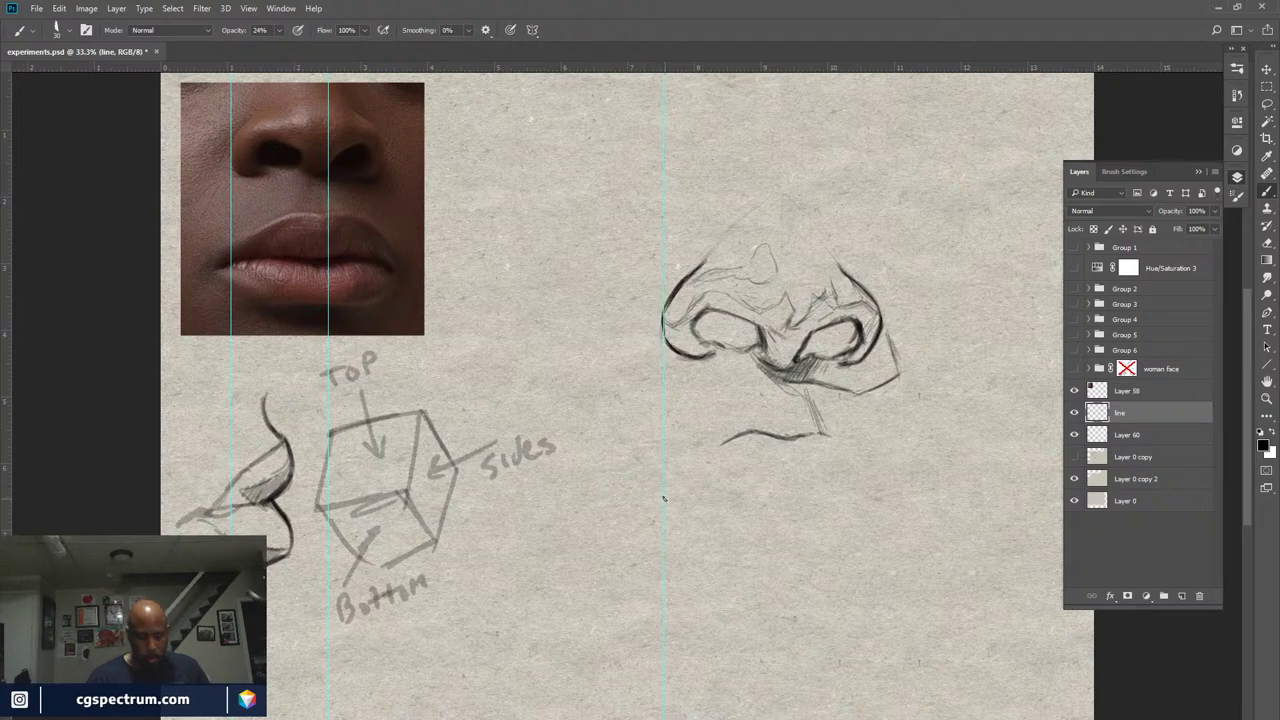
key(v)
drag(664, 499, 661, 502)
Draw the upper lip contour down to the left mouth corner just past the nose-wing guide, and hide the guides
key(b)
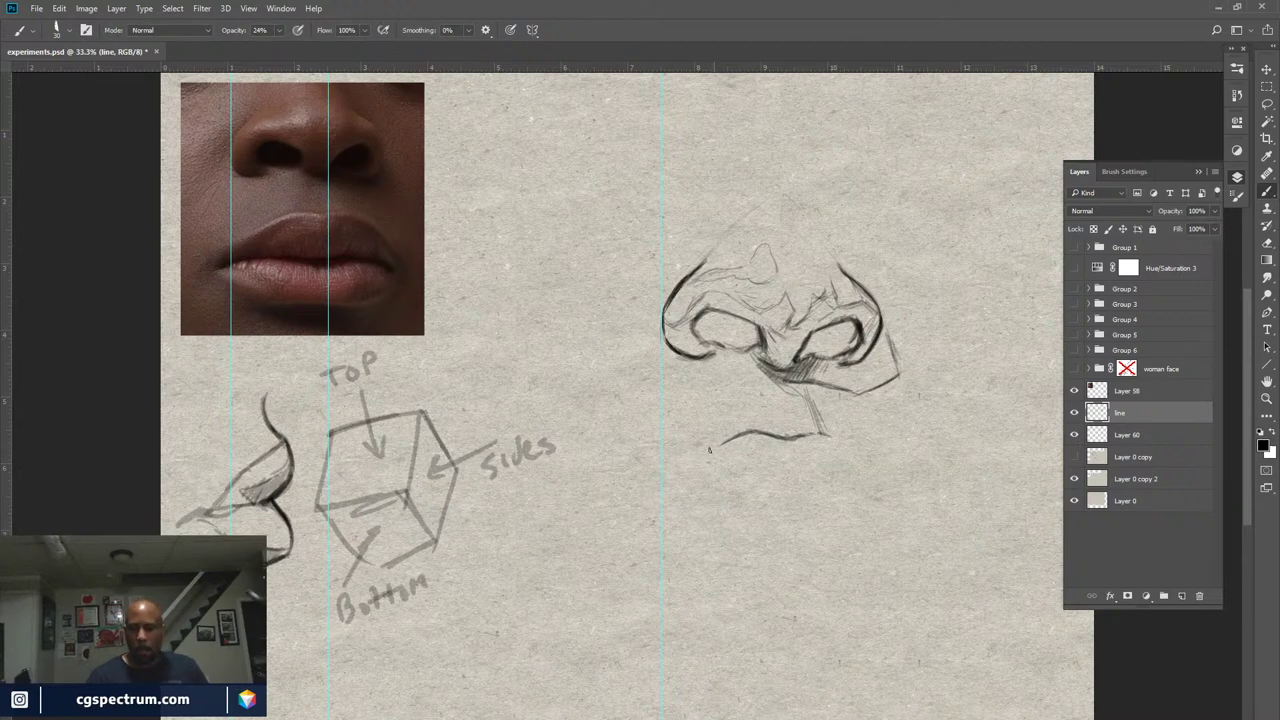
drag(712, 448, 674, 470)
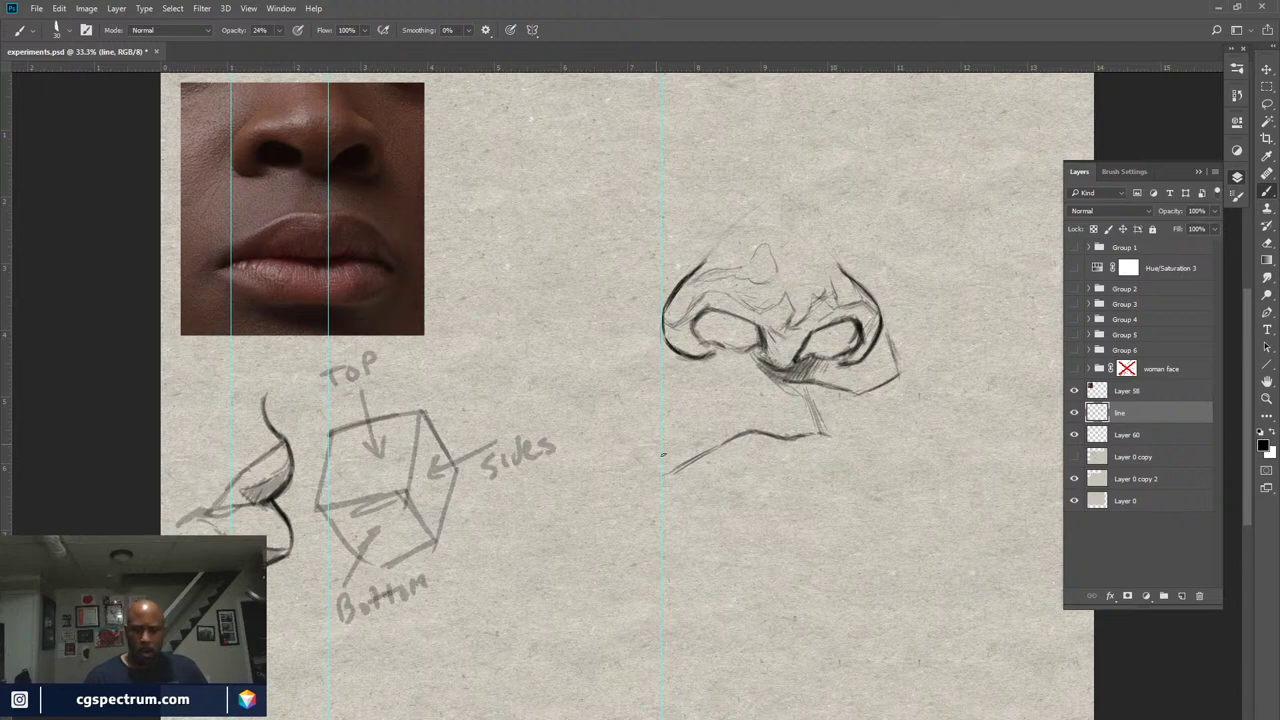
drag(666, 472, 657, 483)
key(ctrl+semicolon)
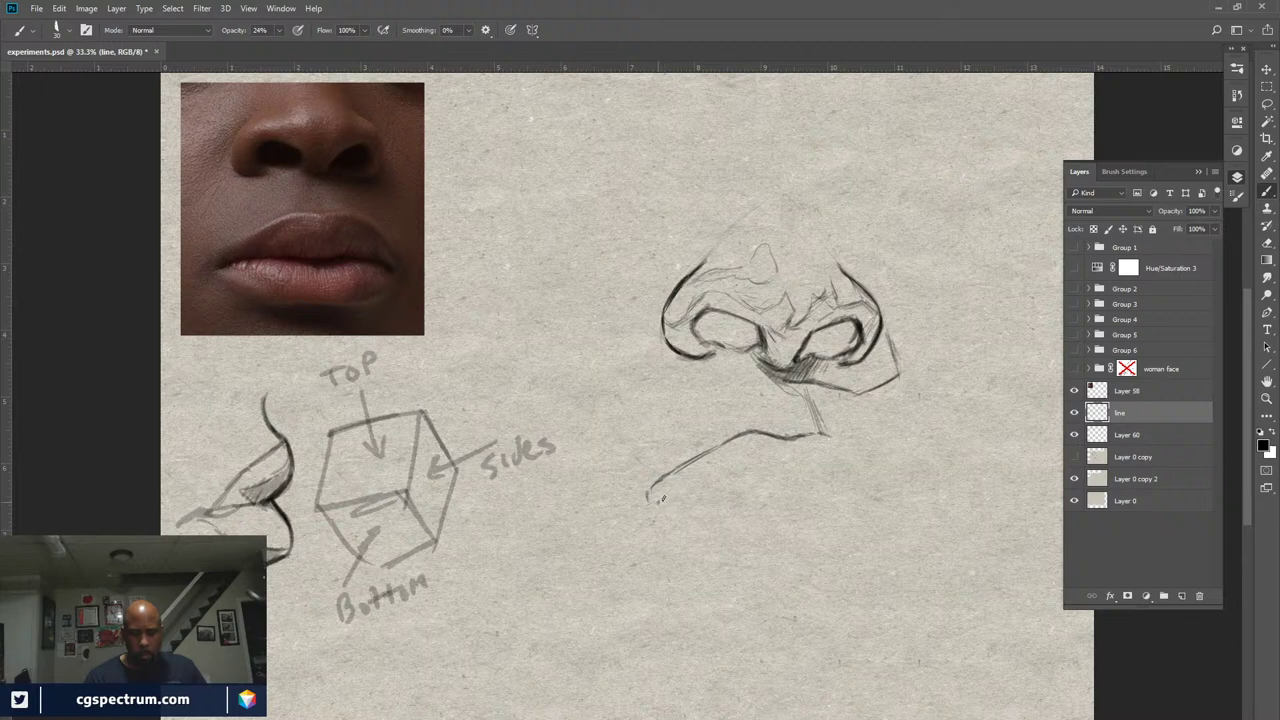
Draw the mouth line from the left corner past the lip centre, extend the upper lip's dip slightly rightward, and mark the right mouth corner
mouse_move(660, 498)
mouse_down()
mouse_move(648, 505)
mouse_move(692, 485)
mouse_up()
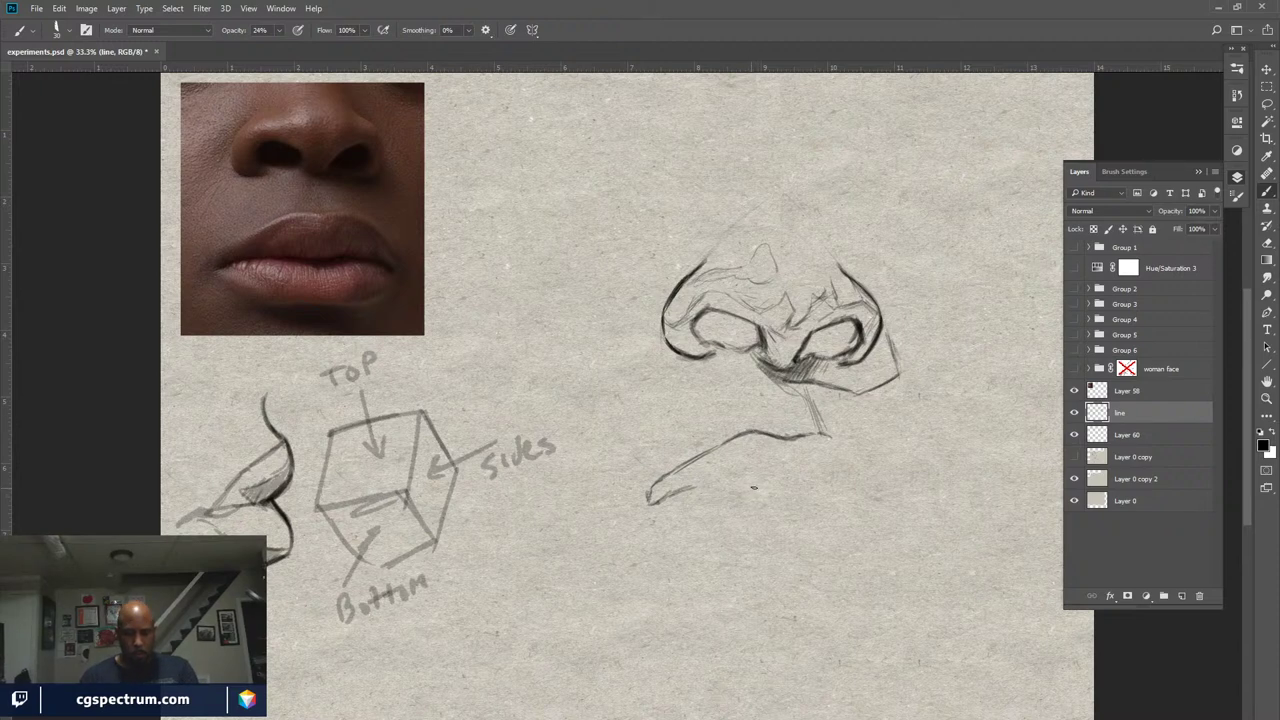
drag(744, 490, 762, 489)
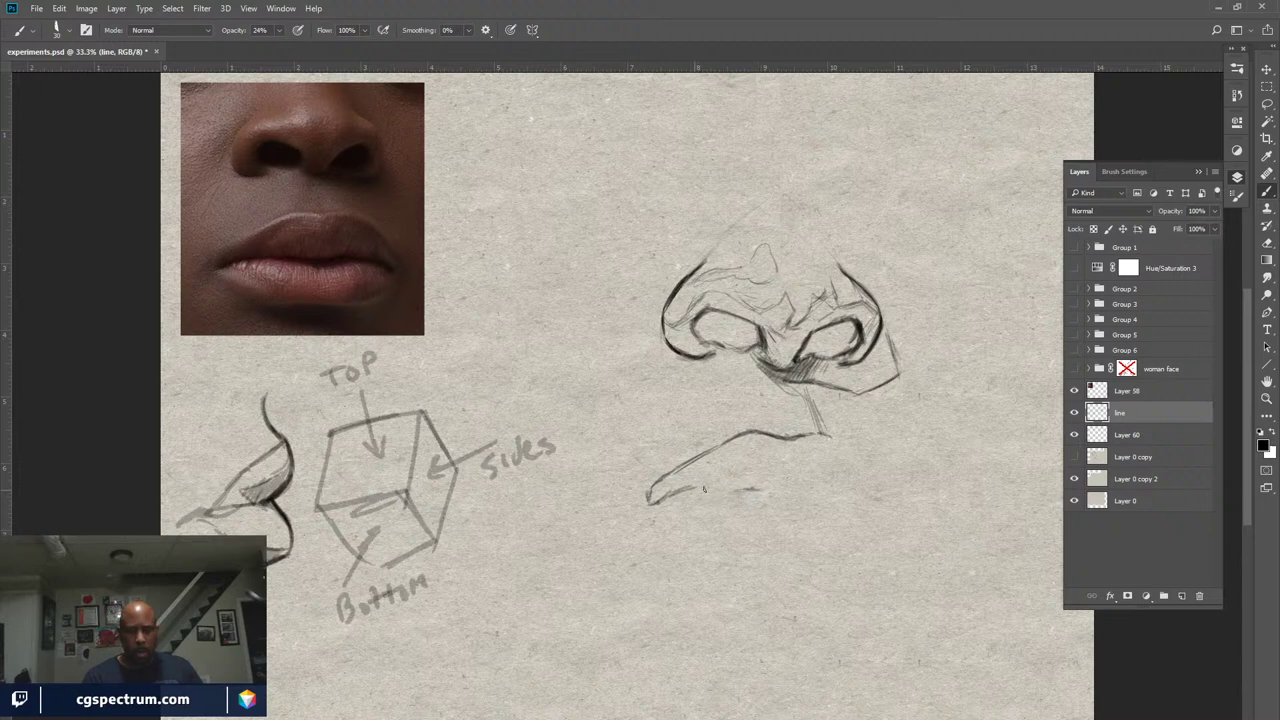
drag(703, 487, 748, 490)
drag(756, 489, 768, 491)
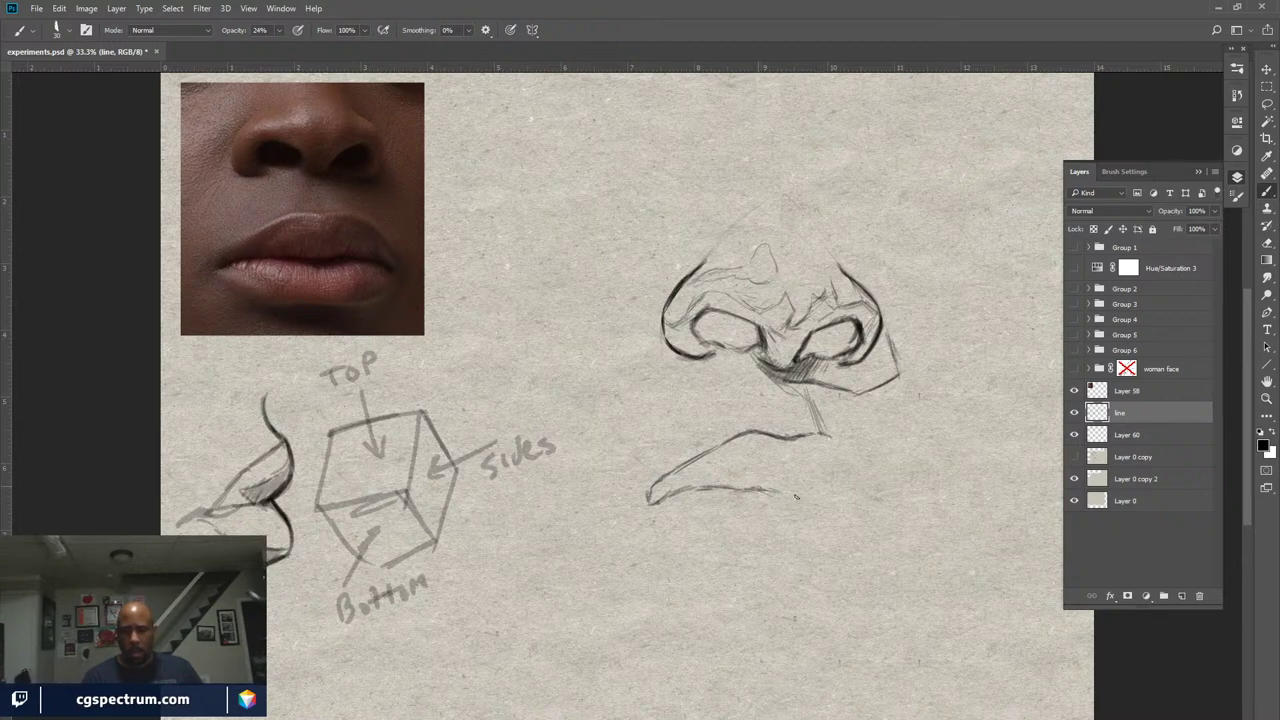
drag(790, 492, 763, 490)
drag(834, 437, 848, 446)
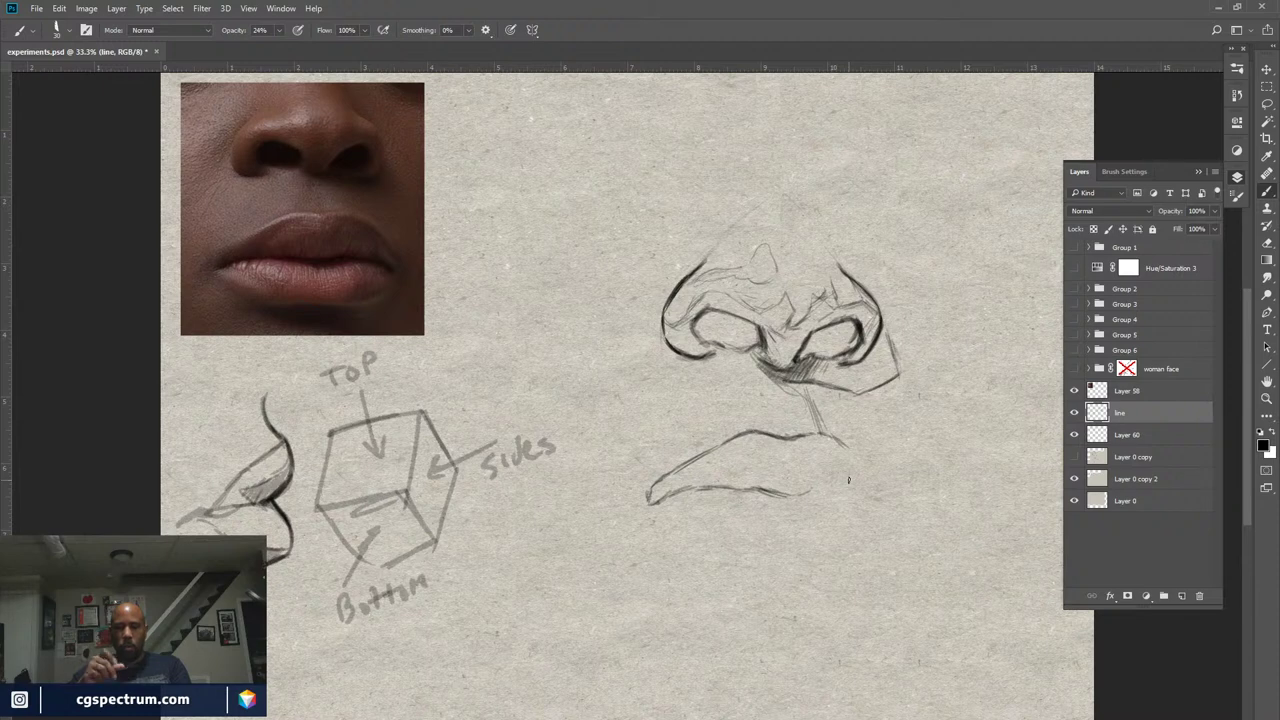
drag(885, 496, 885, 510)
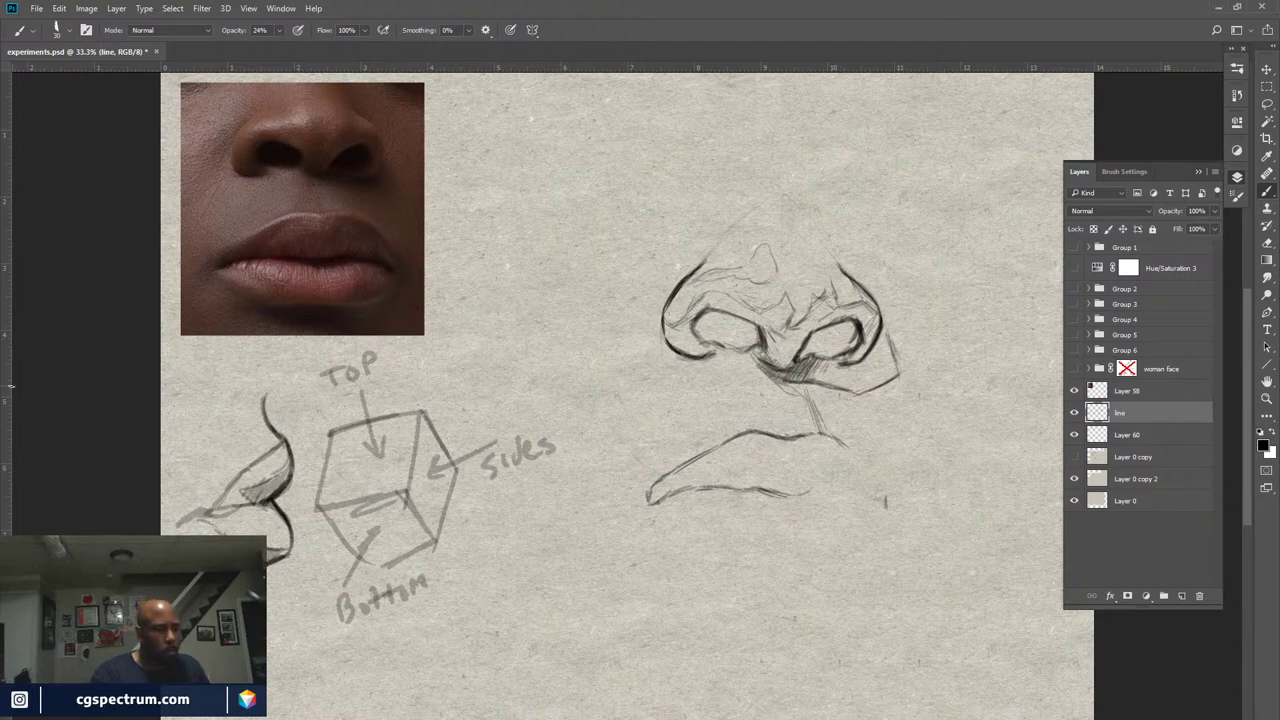
Place vertical guides at the photo's right nostril wing, the drawn nose's right wing and the drawn lip centre, and extend the mouth line rightward
drag(6, 386, 384, 432)
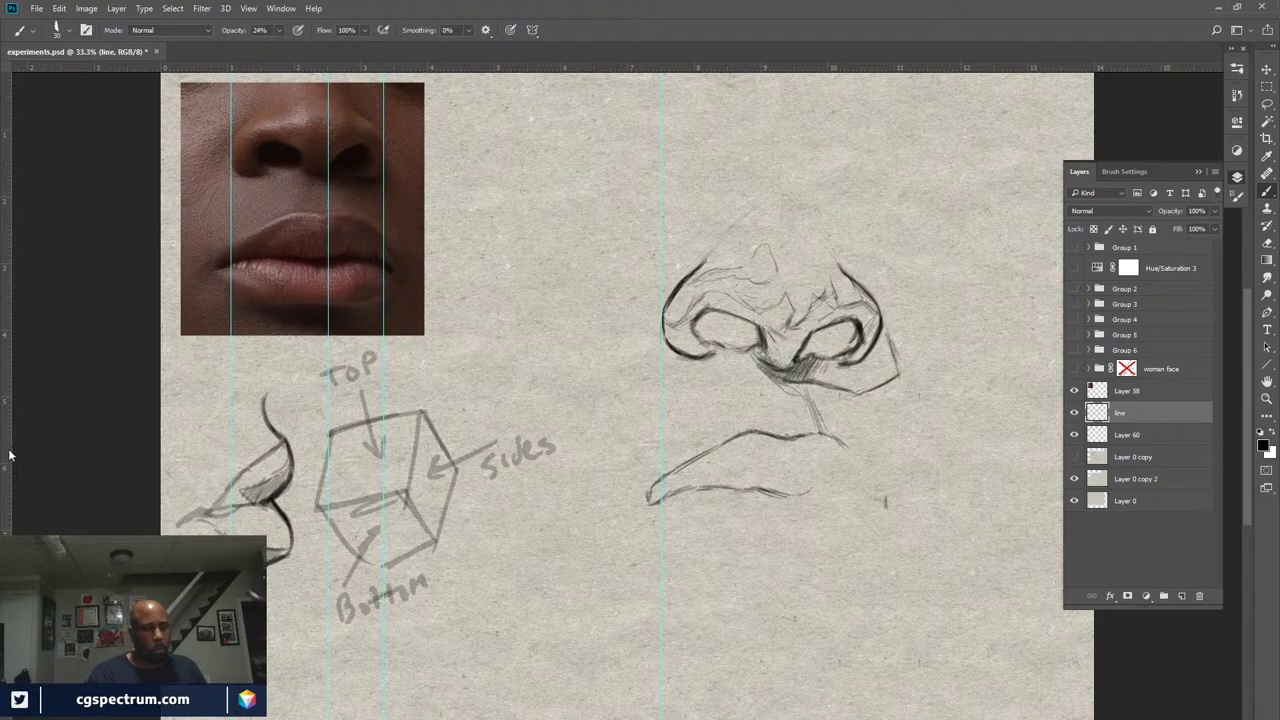
drag(9, 452, 880, 486)
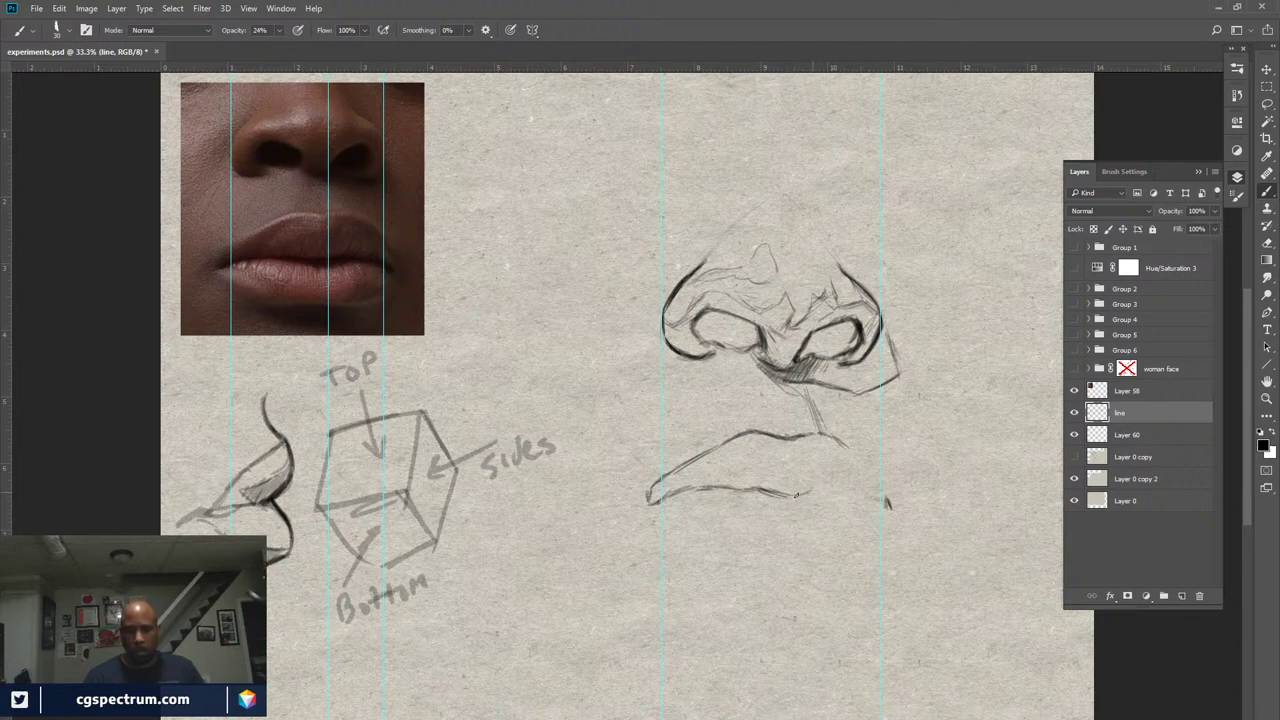
drag(796, 494, 855, 494)
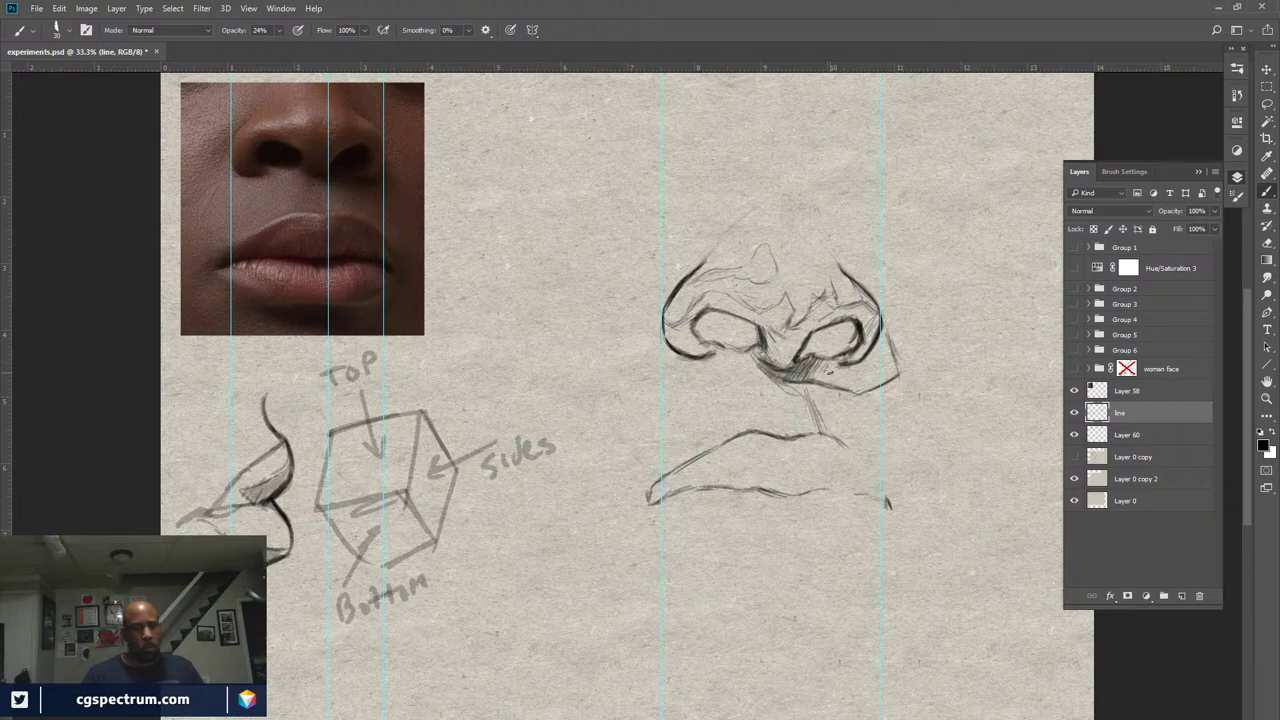
drag(12, 476, 797, 508)
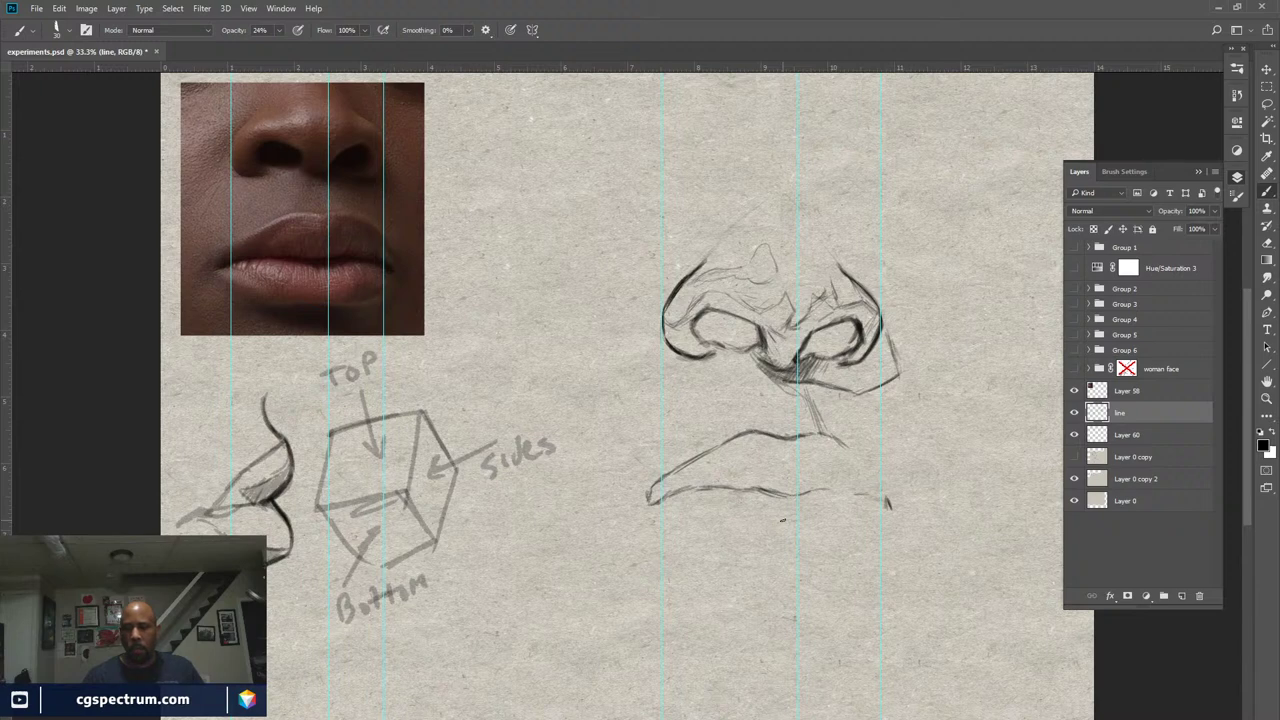
key(e)
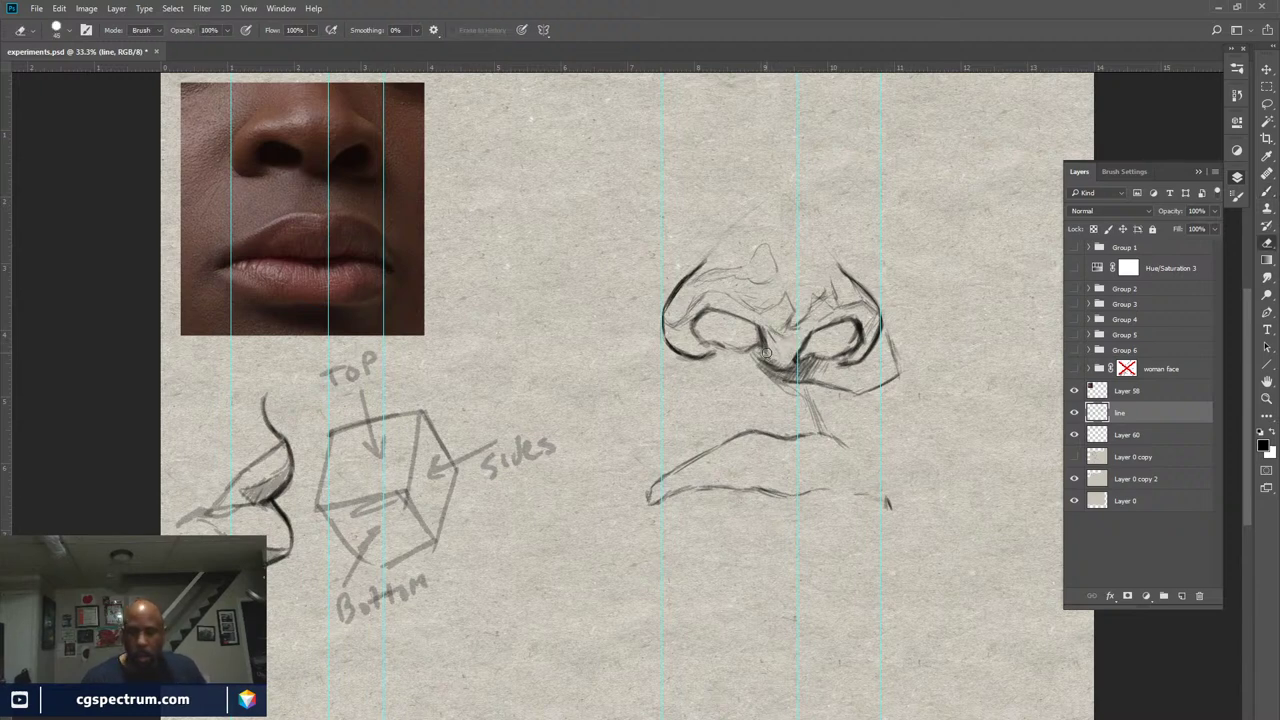
Sketch a small square grid beside the photo with a rounded outline plotted over its cells, and hide the guides
key(b)
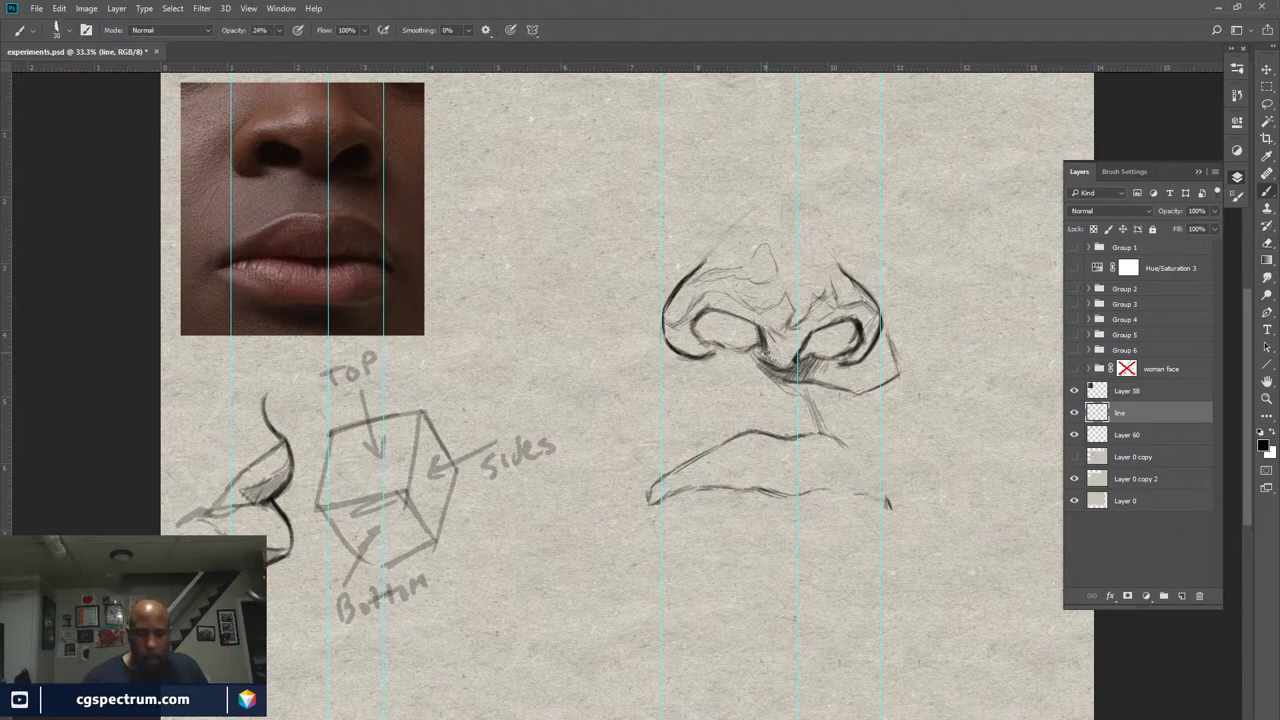
mouse_move(482, 208)
mouse_down()
mouse_move(483, 134)
mouse_move(580, 129)
mouse_move(571, 214)
mouse_move(482, 227)
mouse_up()
drag(482, 227, 576, 224)
drag(485, 150, 570, 148)
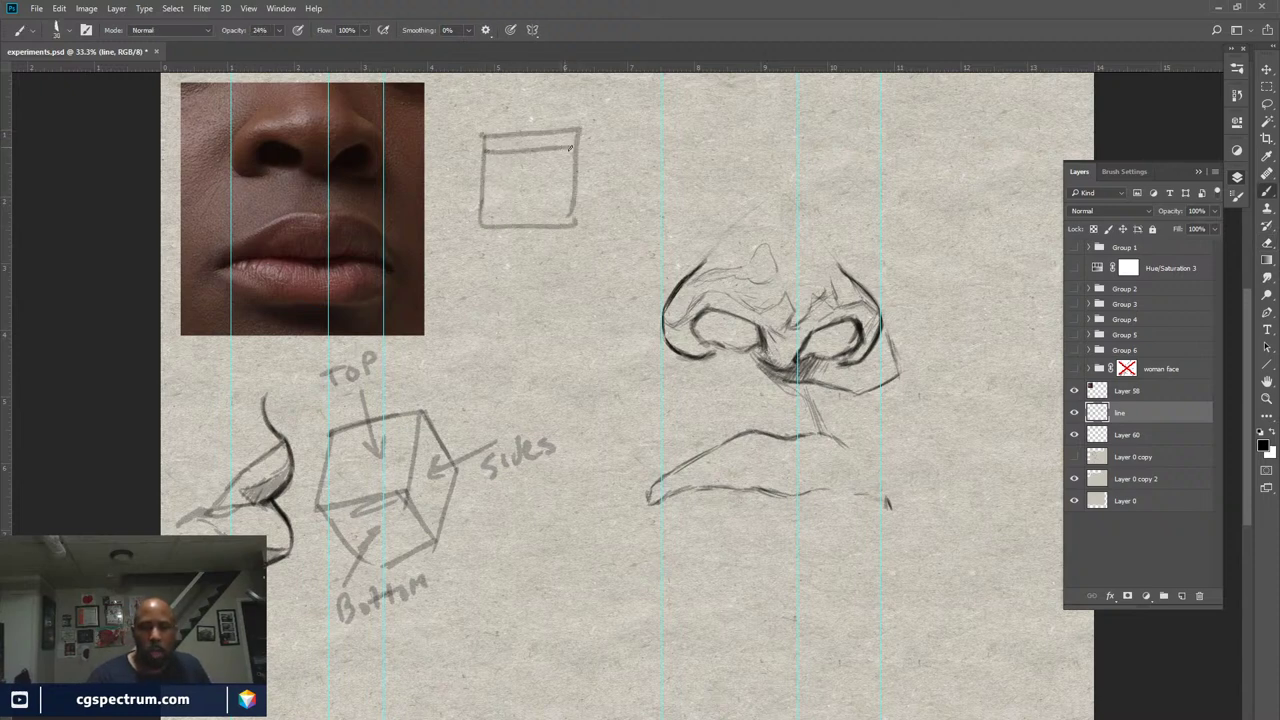
drag(486, 170, 579, 167)
drag(484, 184, 570, 182)
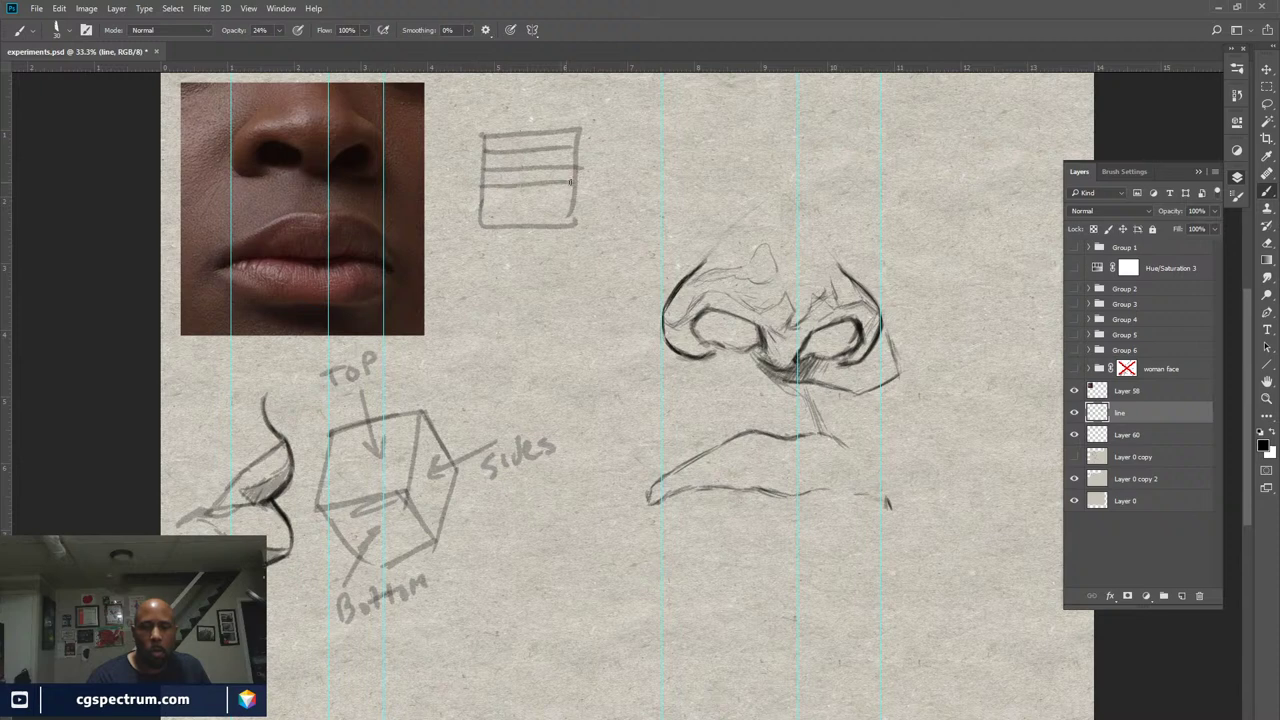
mouse_move(482, 204)
mouse_down()
mouse_move(554, 203)
mouse_move(530, 217)
mouse_move(576, 217)
mouse_up()
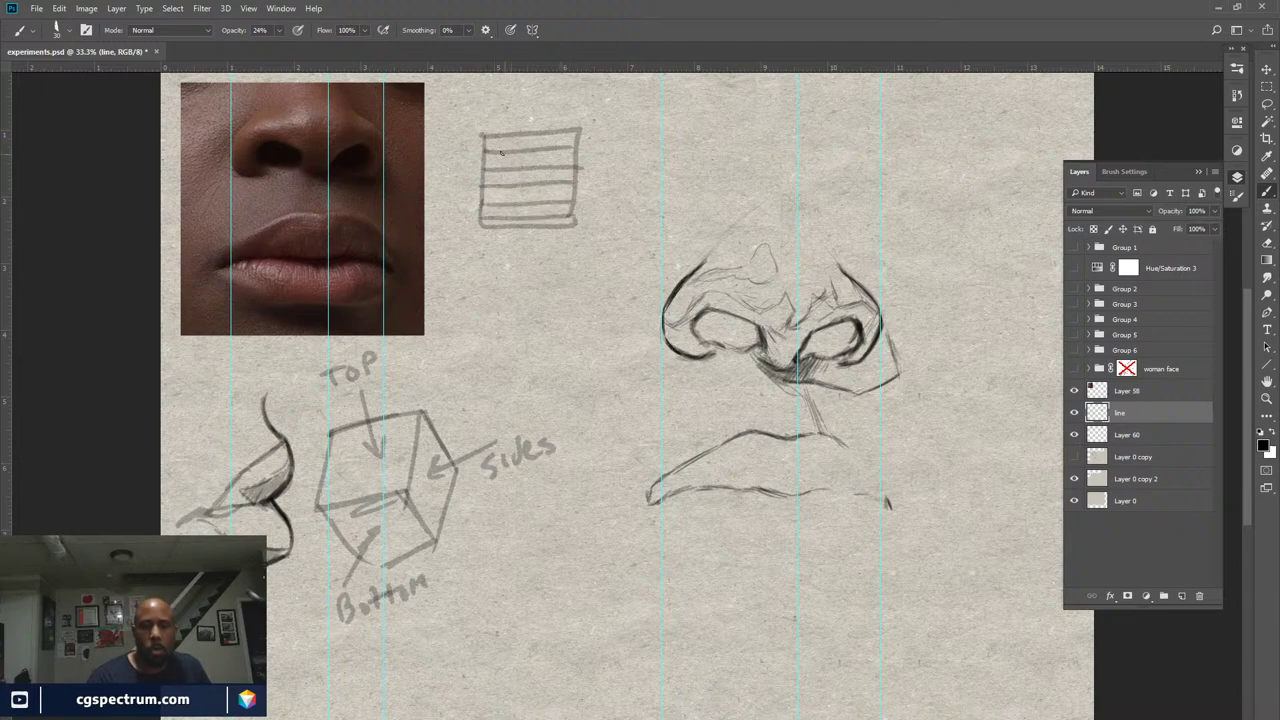
mouse_move(496, 134)
mouse_down()
mouse_move(495, 226)
mouse_move(522, 228)
mouse_up()
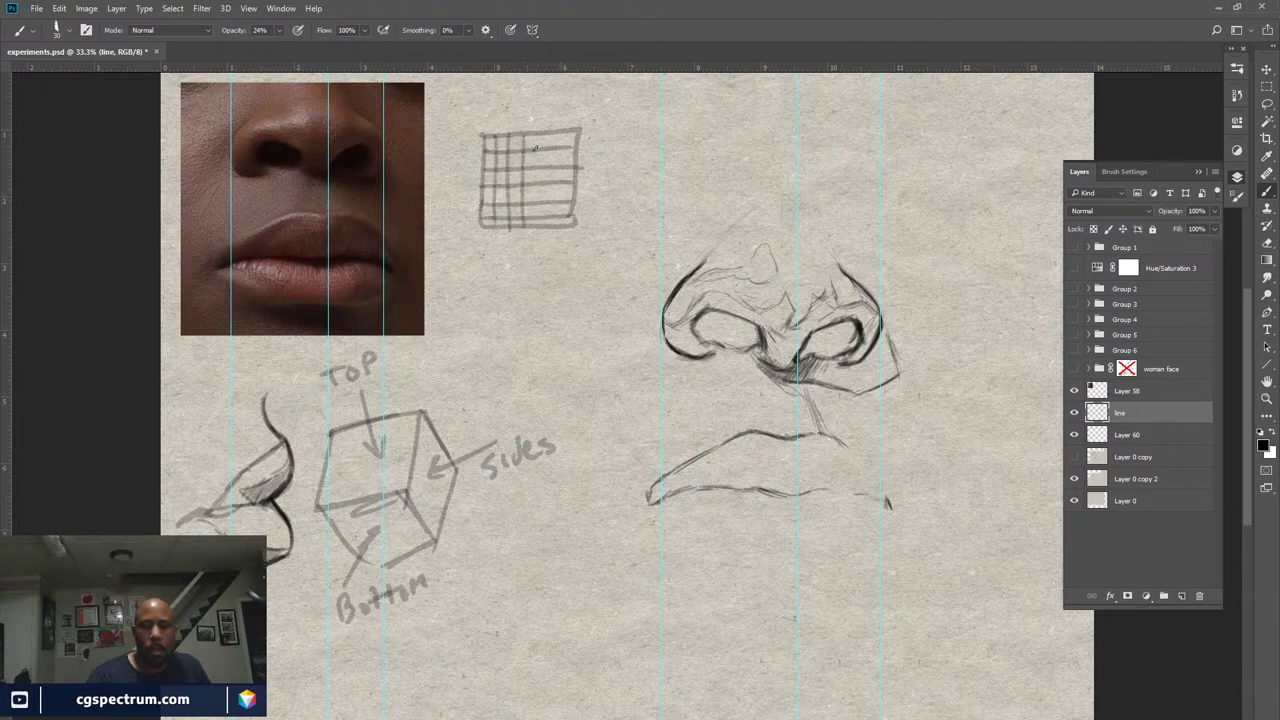
mouse_move(535, 134)
mouse_down()
mouse_move(537, 213)
mouse_move(551, 196)
mouse_move(551, 230)
mouse_move(565, 234)
mouse_up()
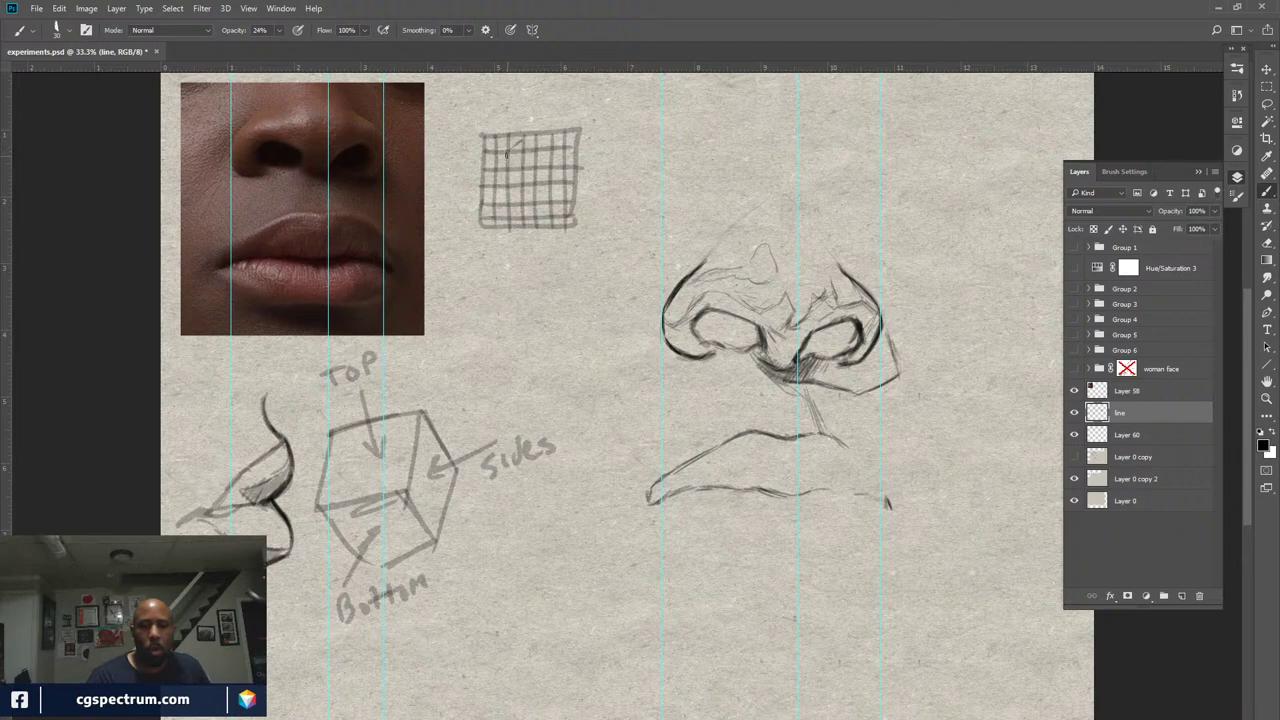
mouse_move(507, 151)
mouse_down()
mouse_move(559, 172)
mouse_move(498, 170)
mouse_move(507, 199)
mouse_move(505, 187)
mouse_move(518, 226)
mouse_up()
drag(558, 170, 548, 214)
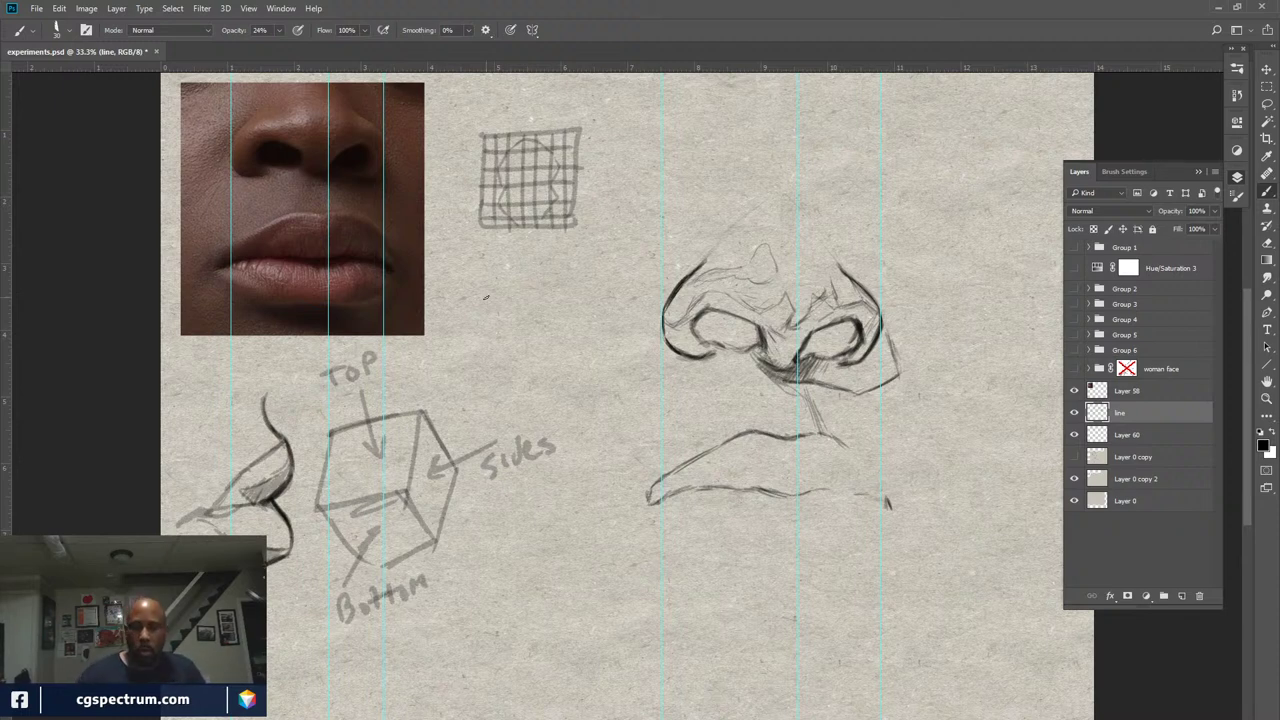
key(ctrl+semicolon)
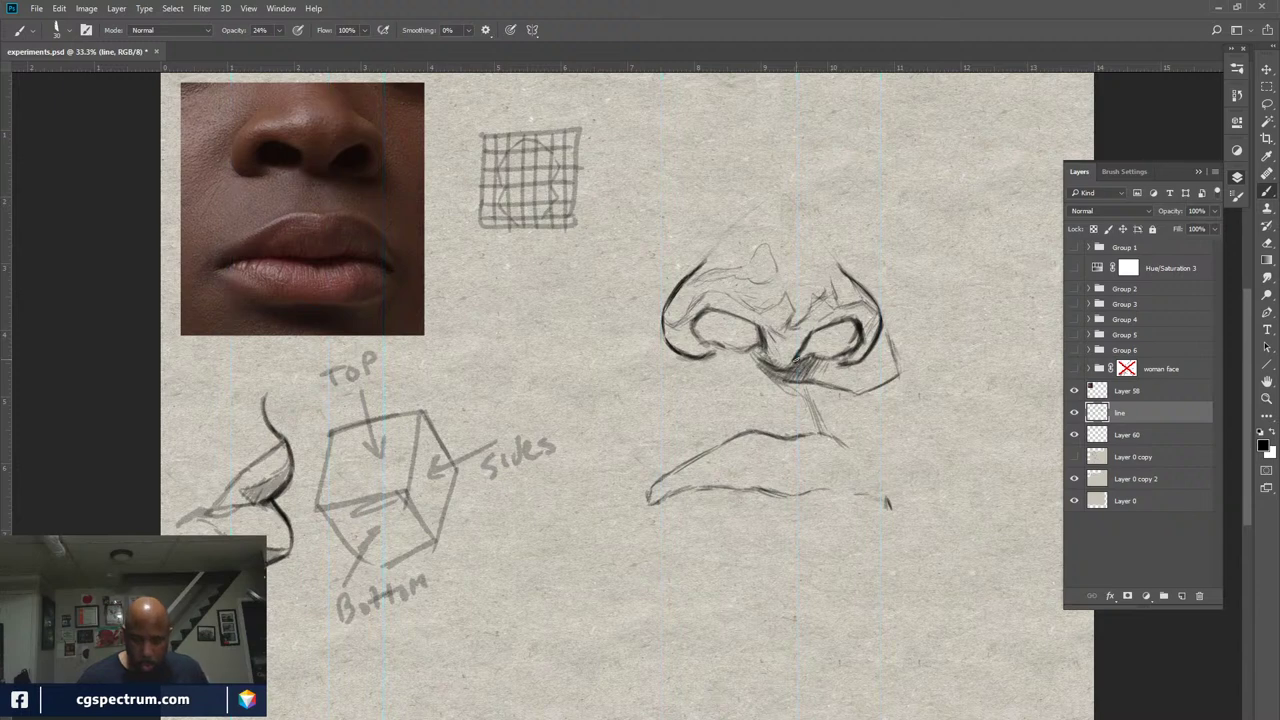
Show the guides again, check the vertical alignment at the drawn lip centre, and remove the duplicate guide placed there
key(e)
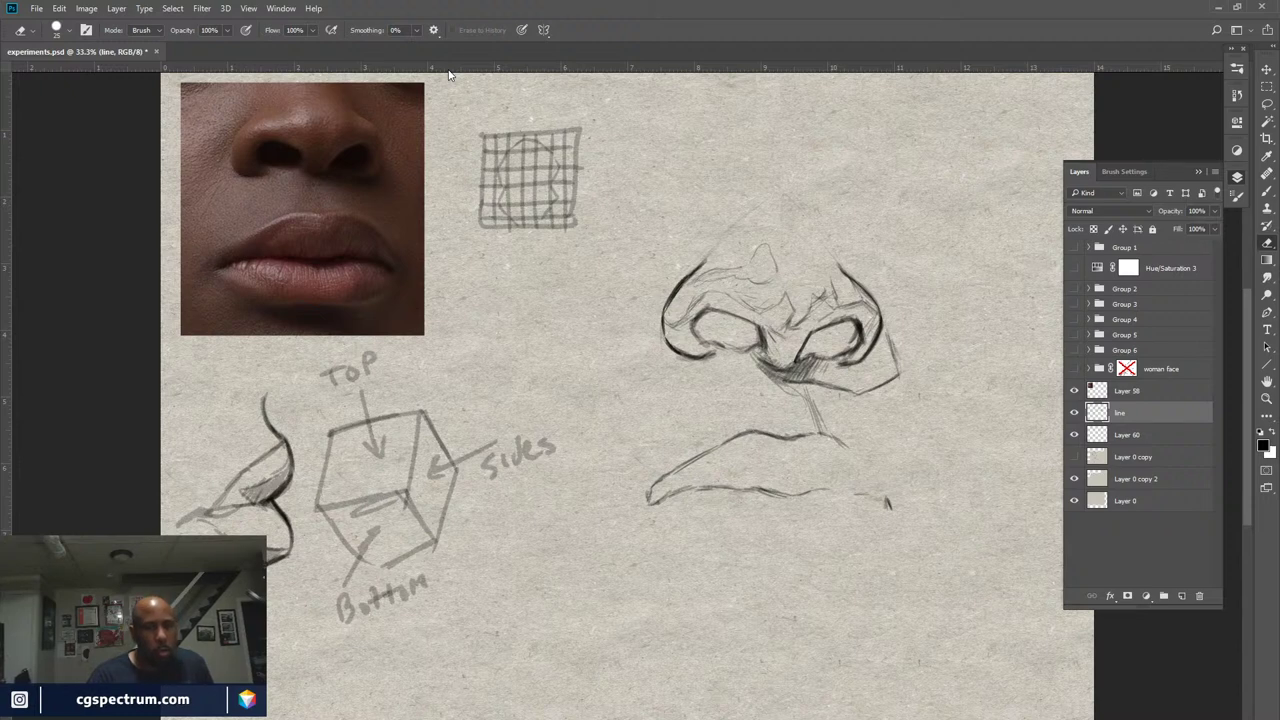
scroll(449, 74, down, 1)
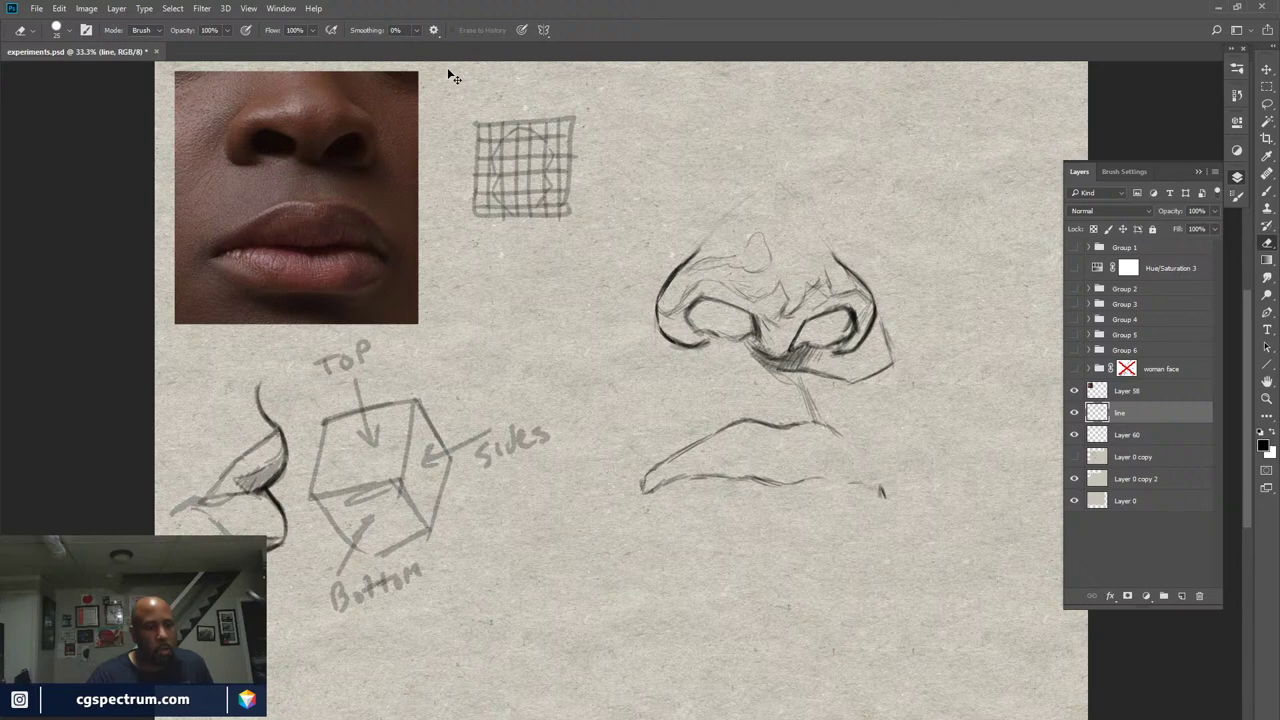
key(ctrl+r)
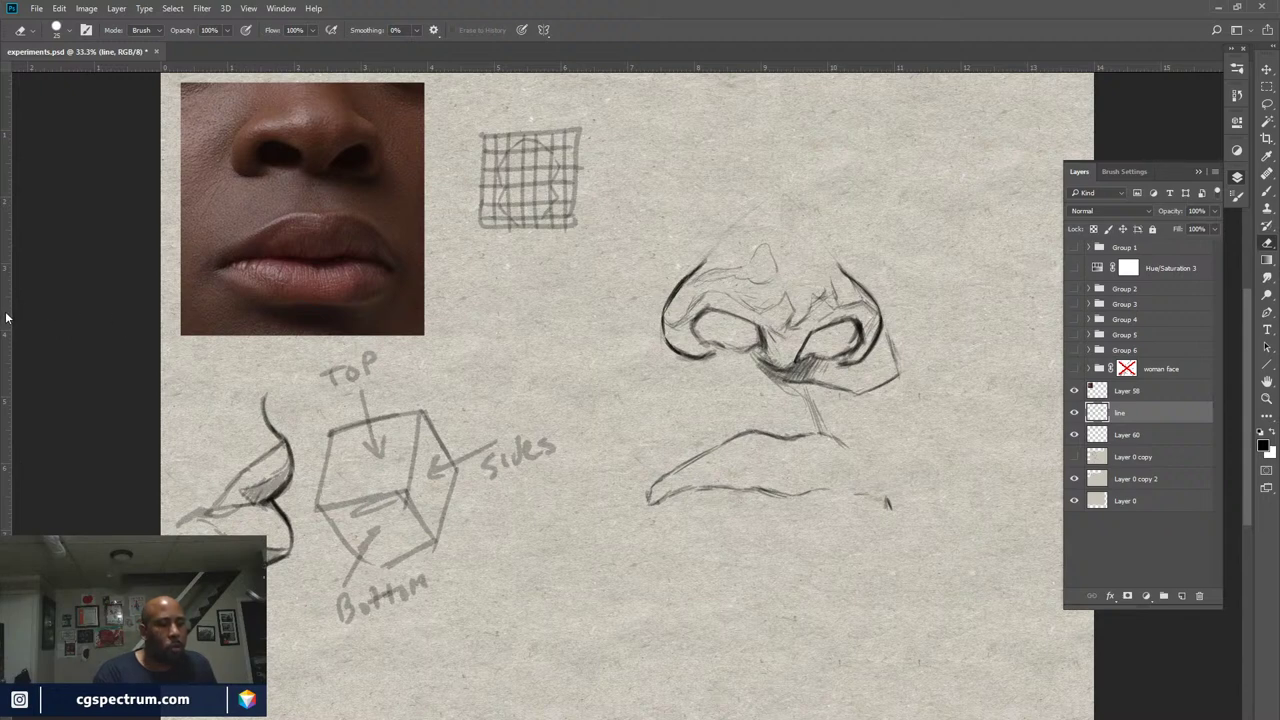
drag(5, 318, 797, 262)
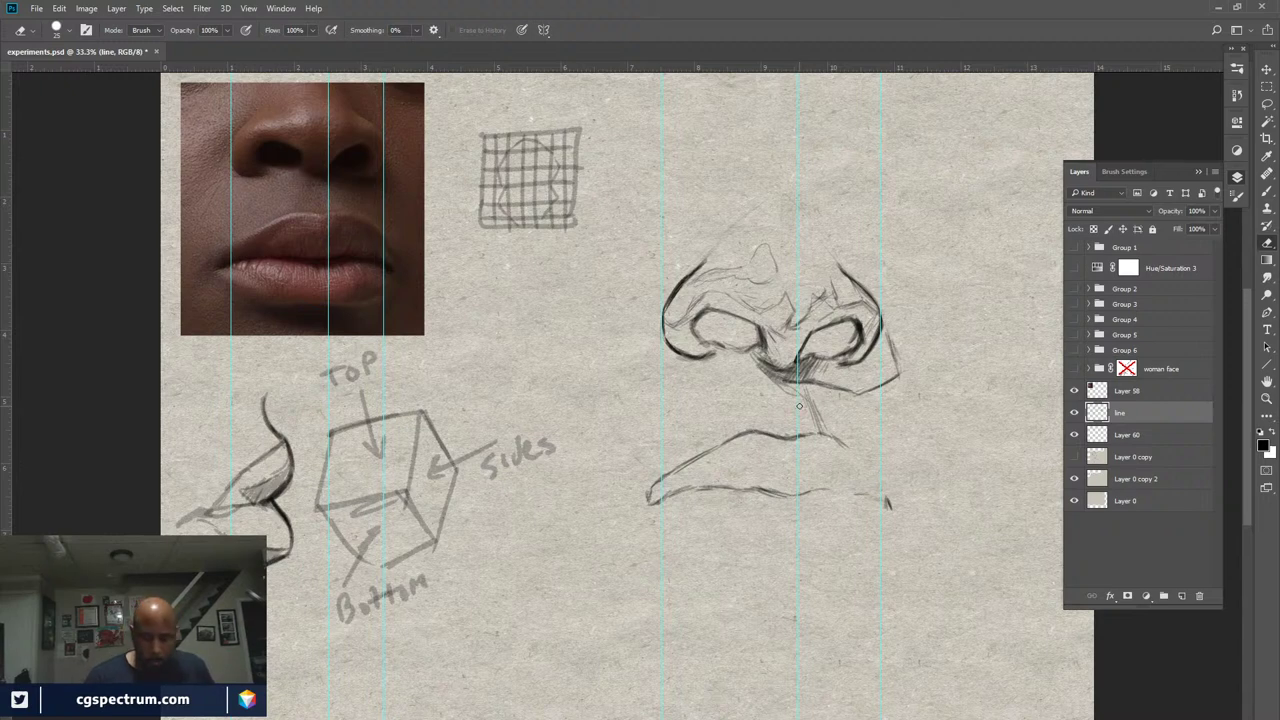
key(v)
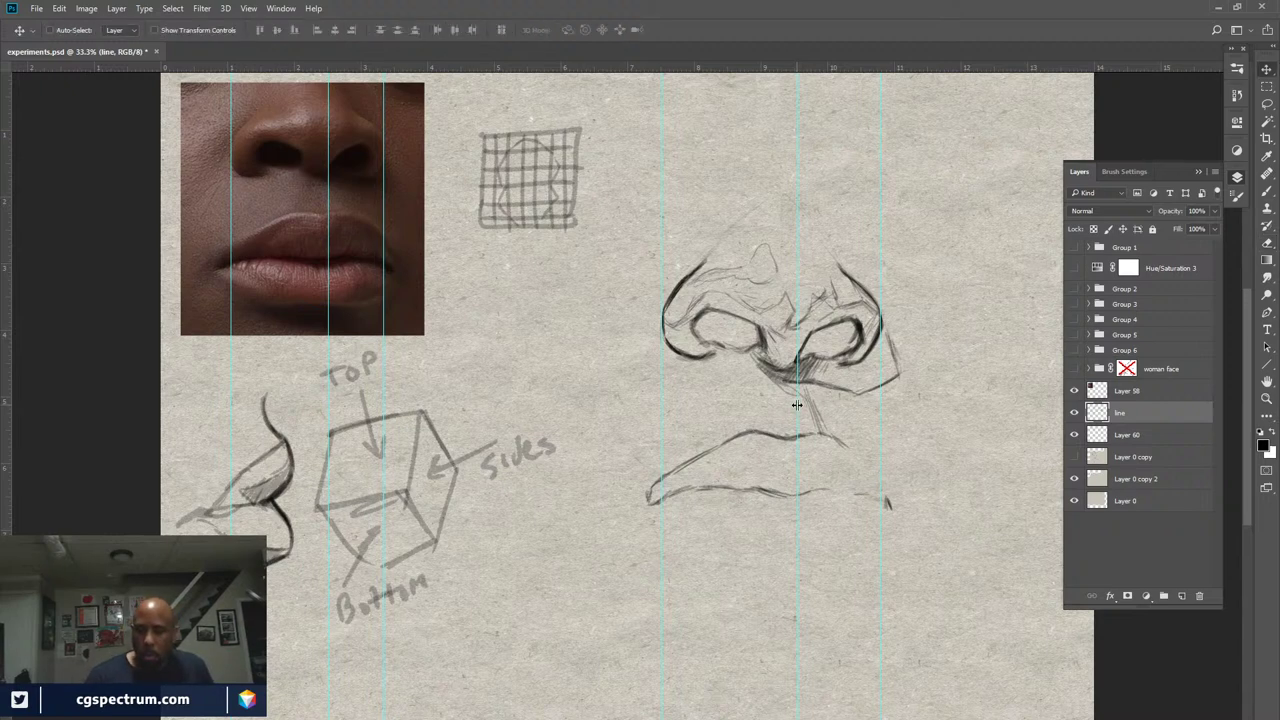
mouse_move(799, 404)
mouse_down()
mouse_move(846, 404)
mouse_move(799, 405)
mouse_up()
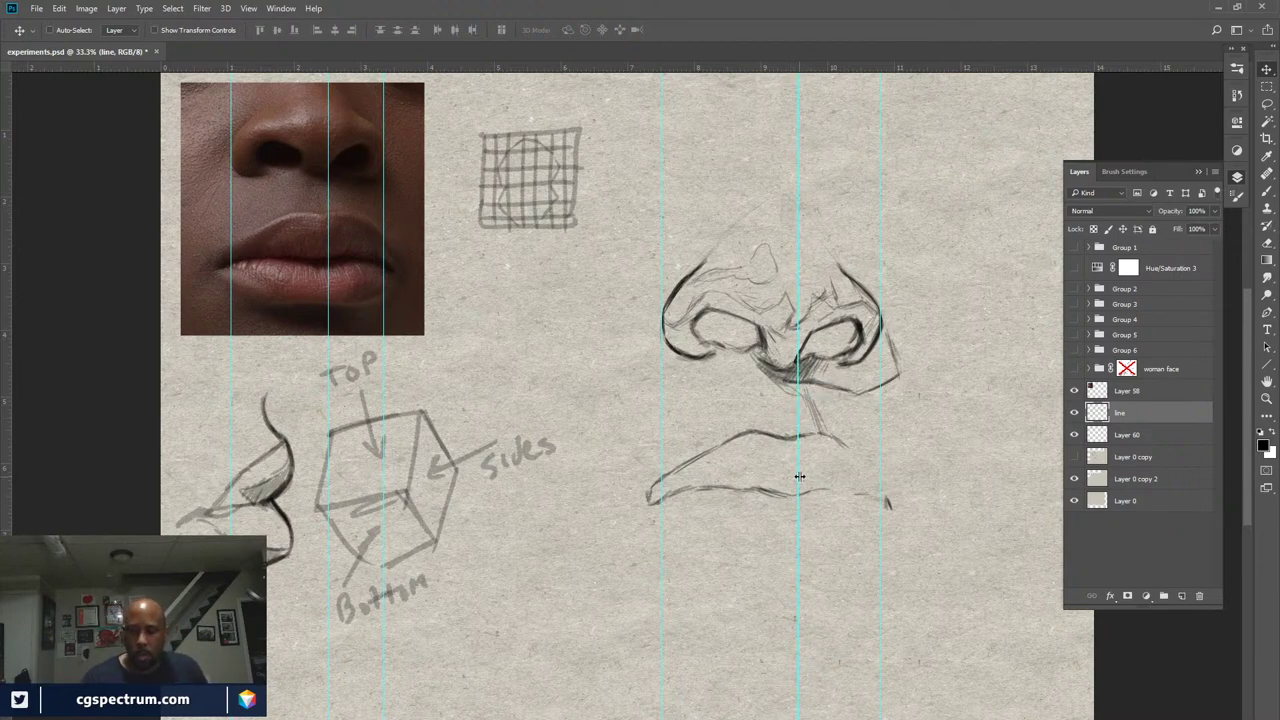
drag(797, 478, 7, 471)
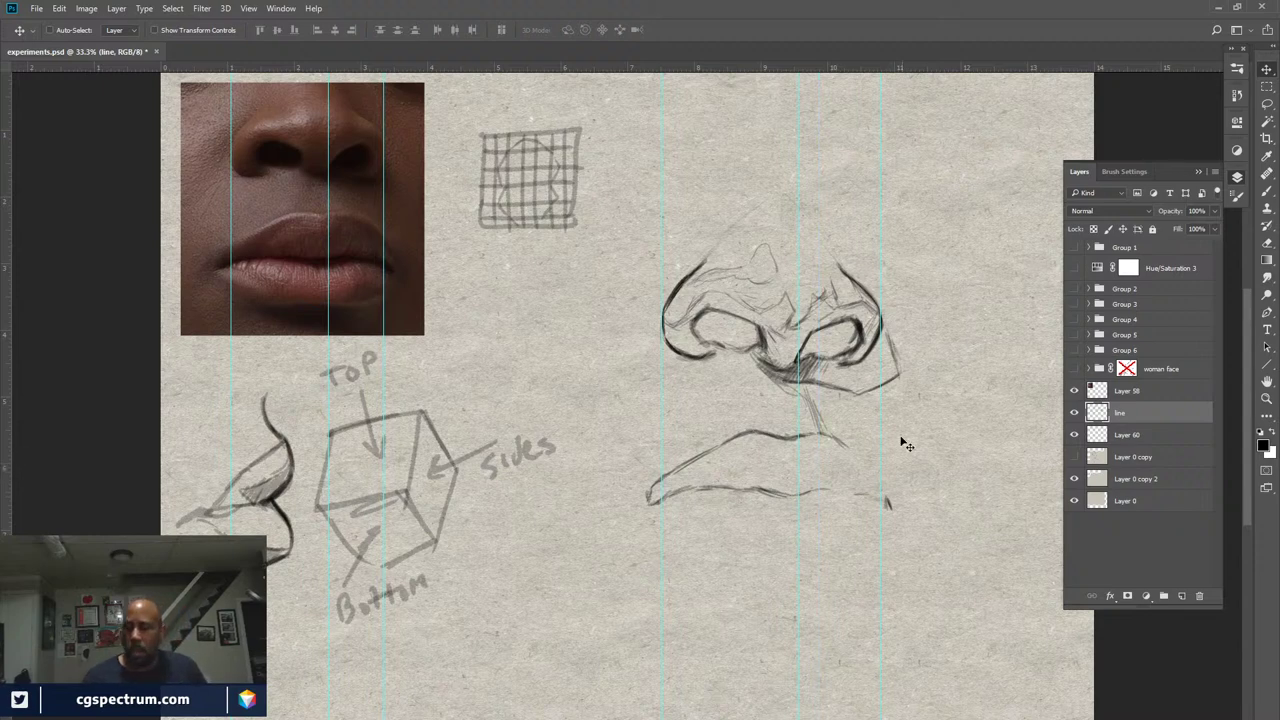
Draw the upper lip contour from its central dip down to the right mouth corner, and hide the guides
key(b)
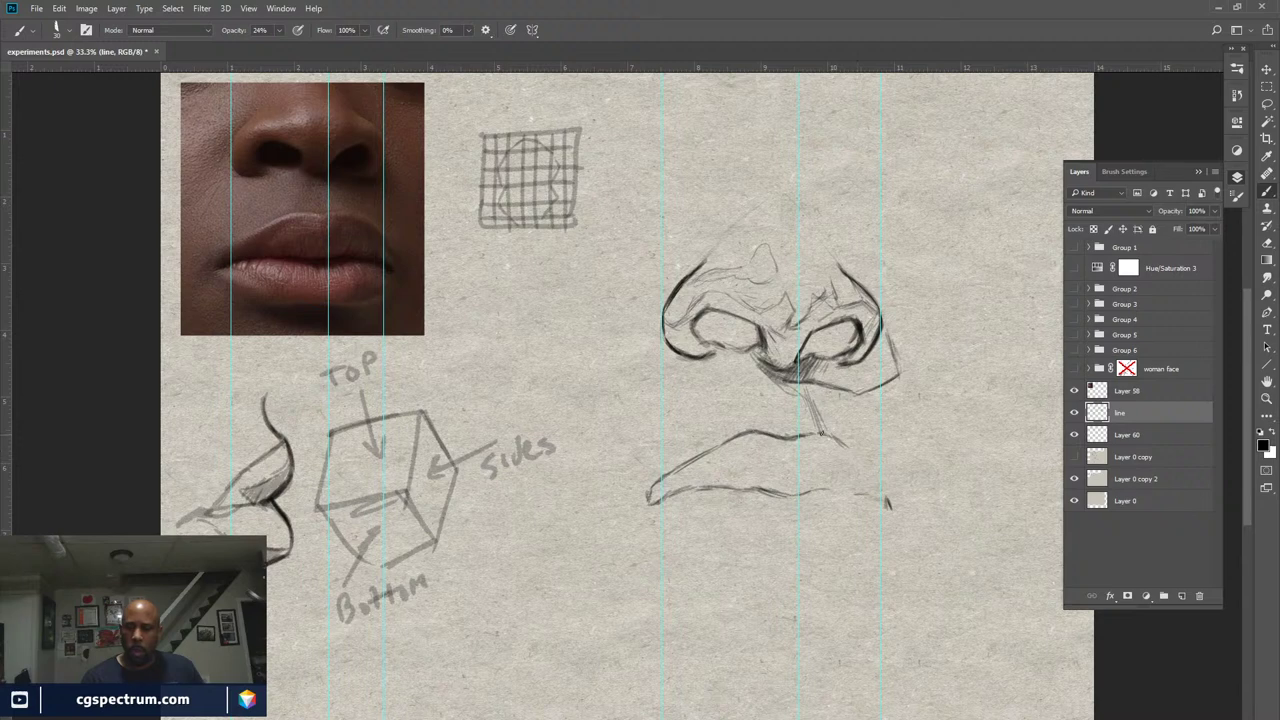
drag(814, 432, 867, 456)
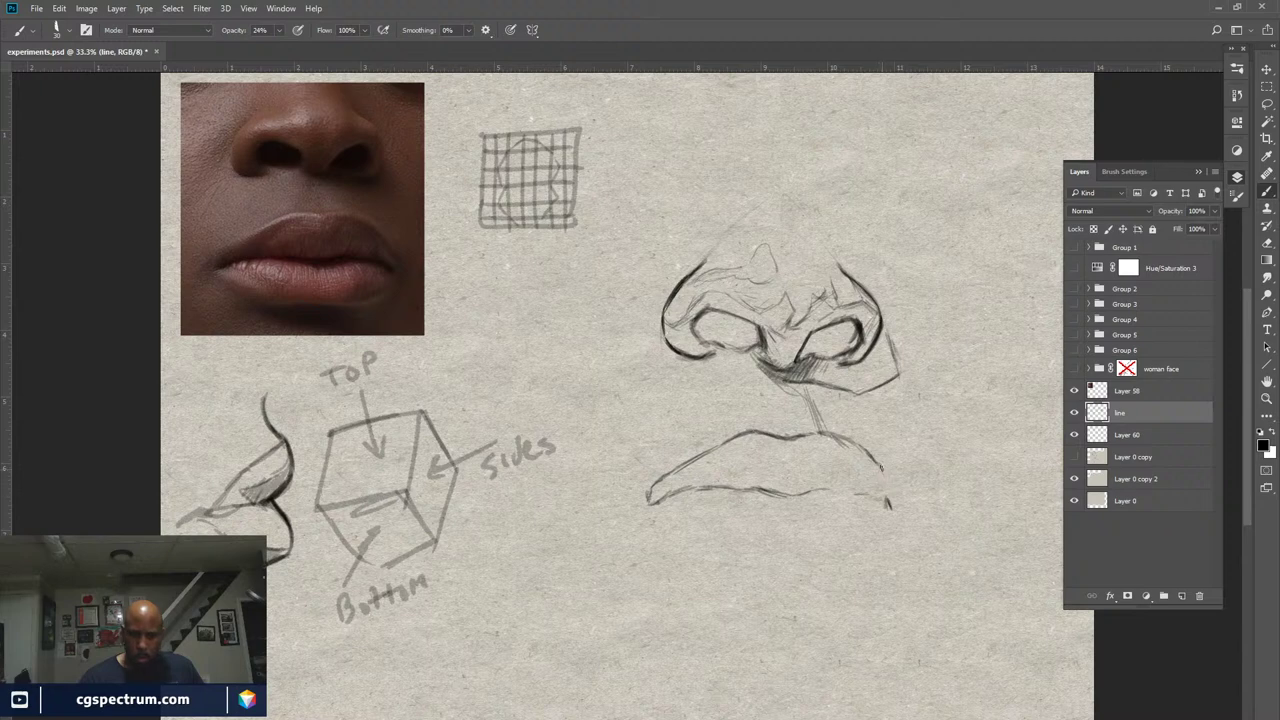
mouse_move(887, 503)
mouse_down()
mouse_move(860, 444)
mouse_move(808, 432)
mouse_up()
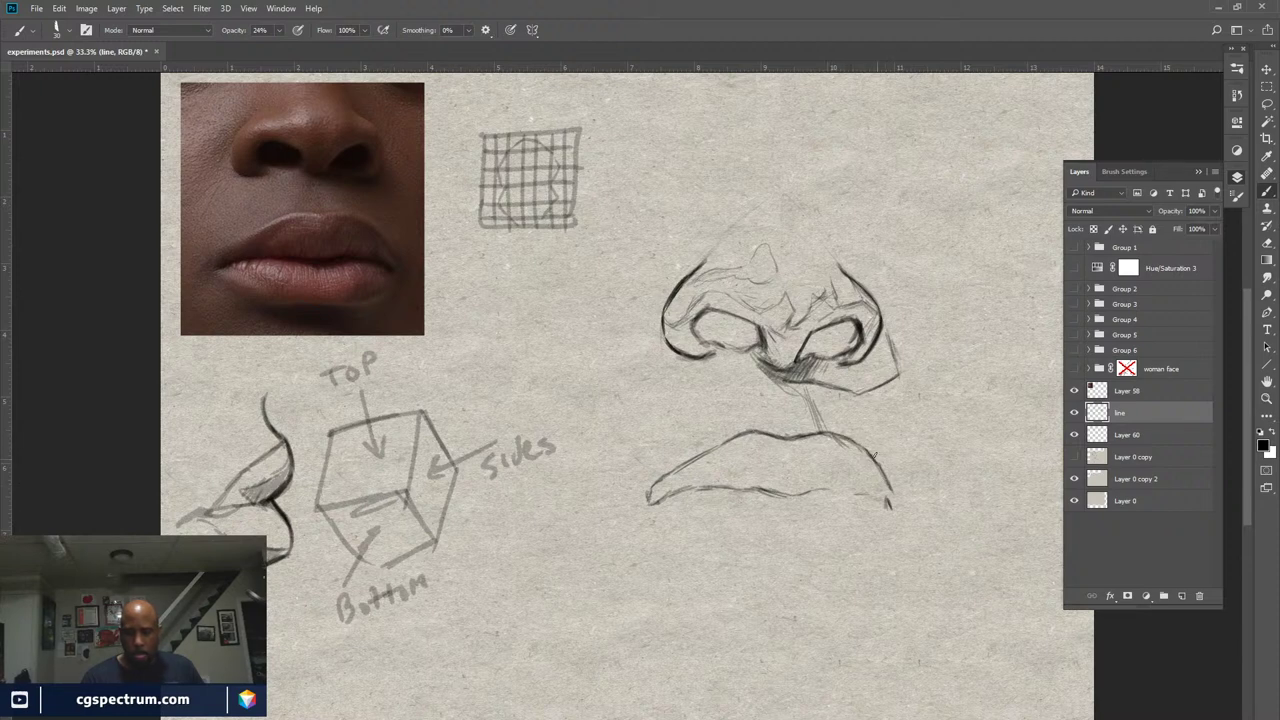
drag(868, 454, 890, 498)
Erase the philtrum line's end above the lip dip, then darken and trim the upper lip contour to the right of it
key(e)
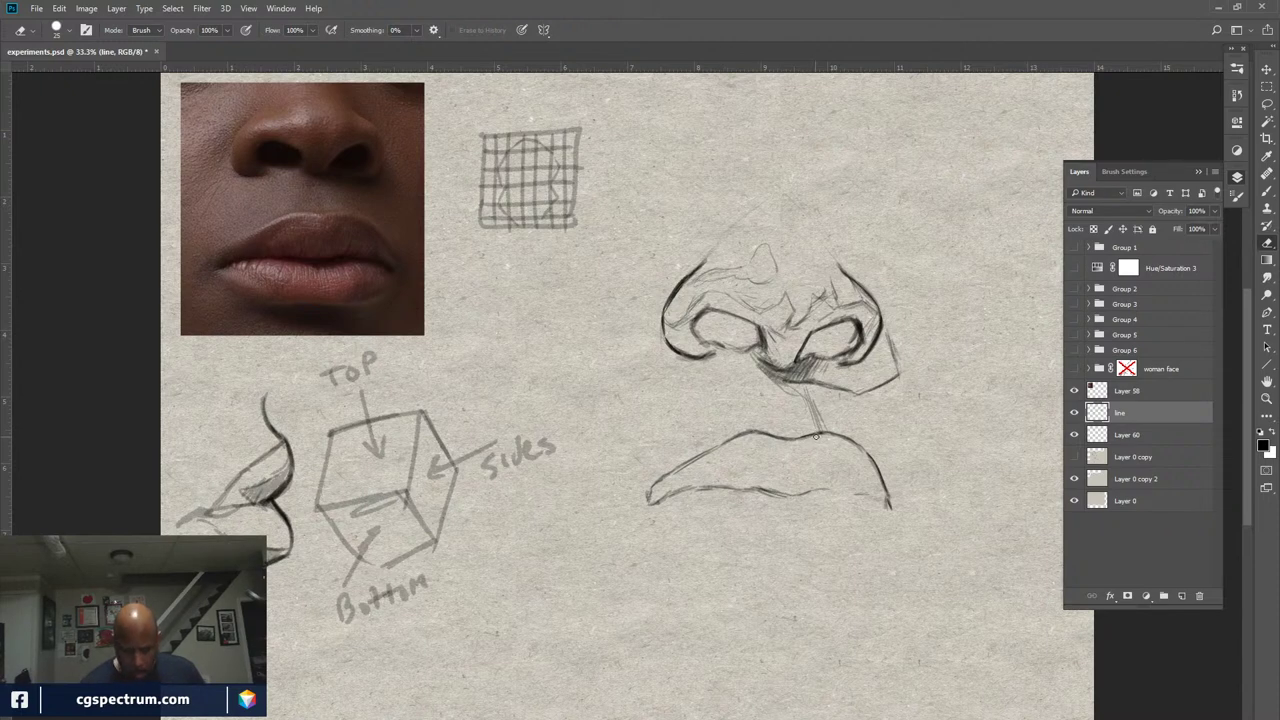
key(b)
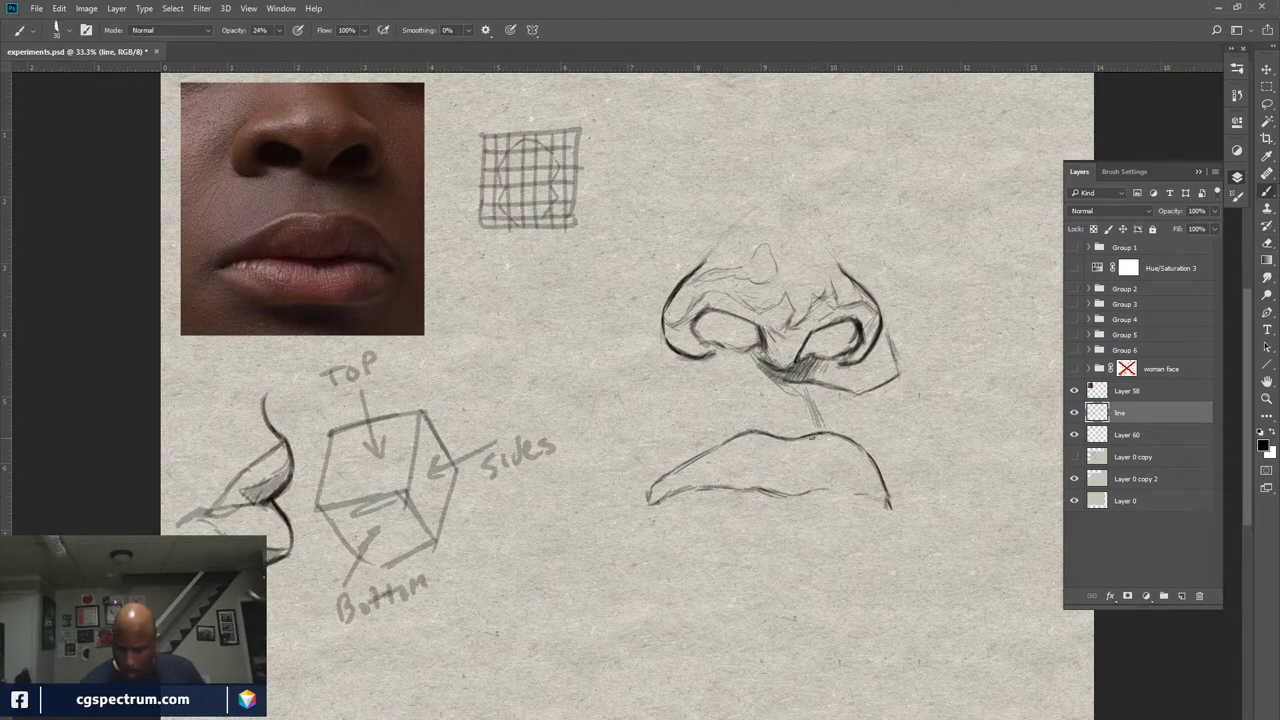
mouse_move(818, 437)
mouse_down()
mouse_move(854, 443)
mouse_move(879, 468)
mouse_up()
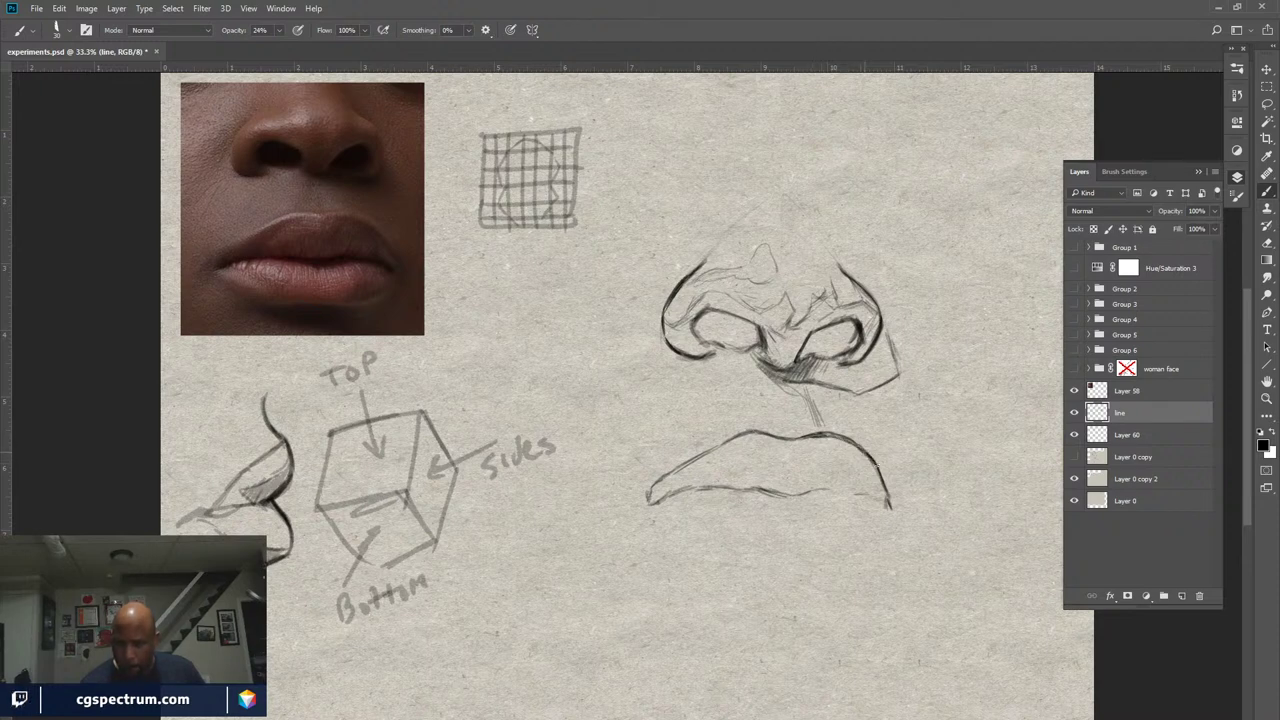
key(e)
mouse_move(842, 428)
mouse_down()
mouse_move(881, 468)
mouse_move(870, 453)
mouse_up()
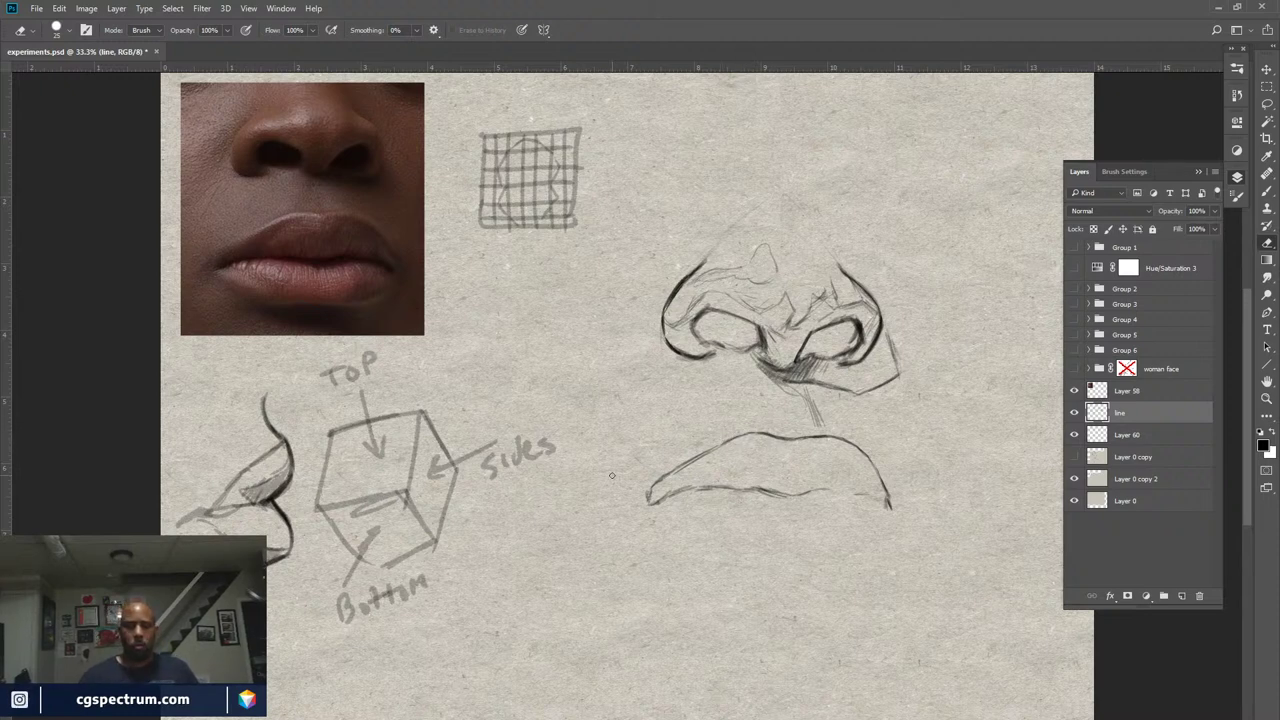
Darken the upper lip's left slope down toward the left mouth corner
key(b)
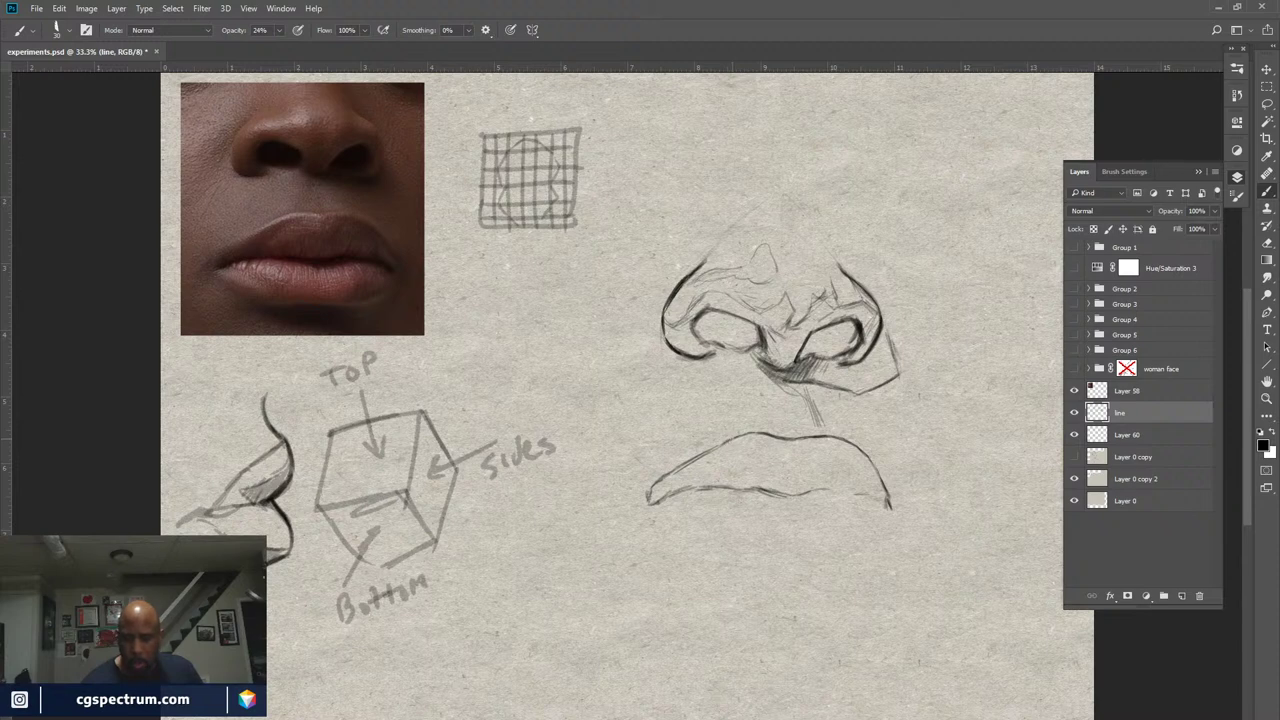
drag(710, 450, 666, 476)
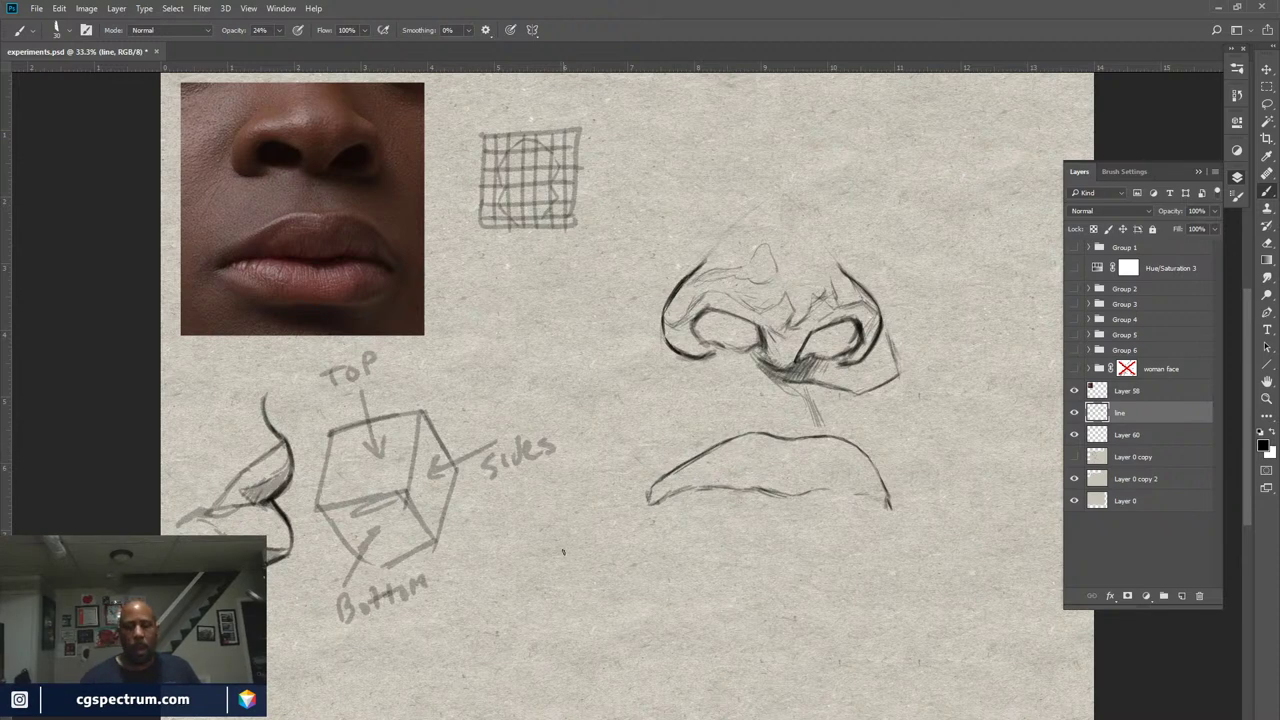
key(e)
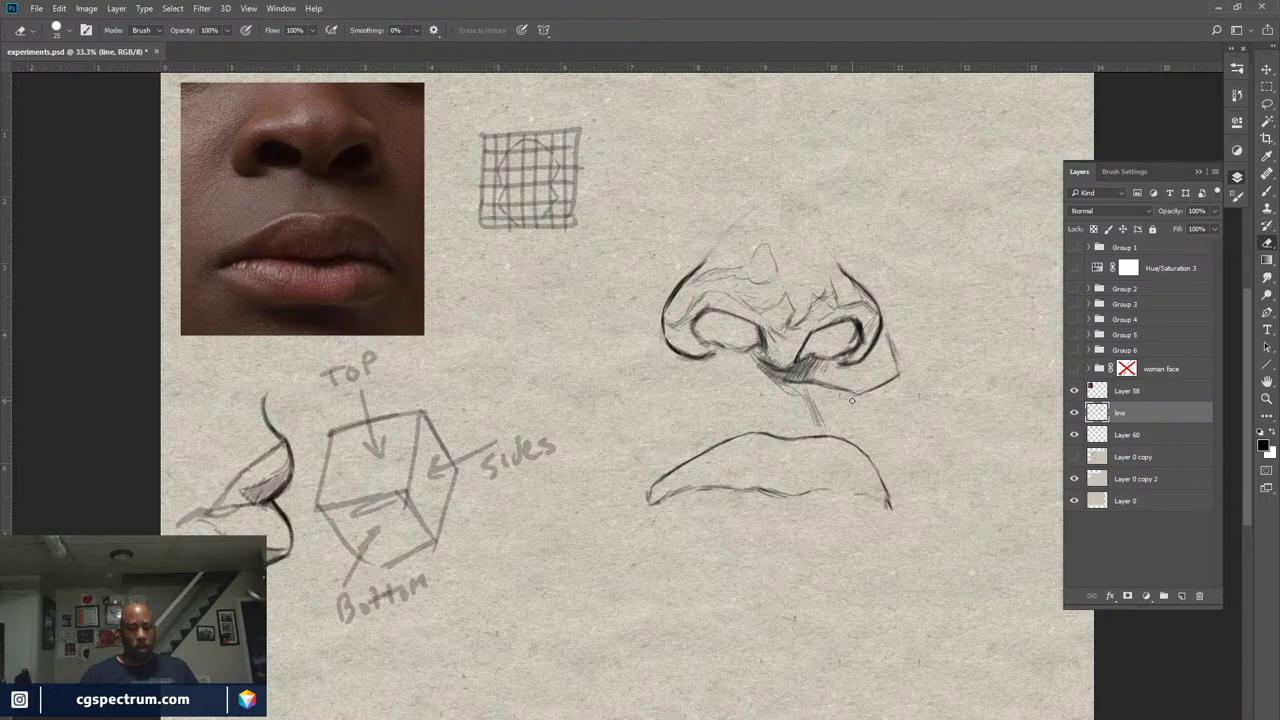
Sketch the inner plane contour across the left half of the upper lip, from its outer edge to below the central dip
key(b)
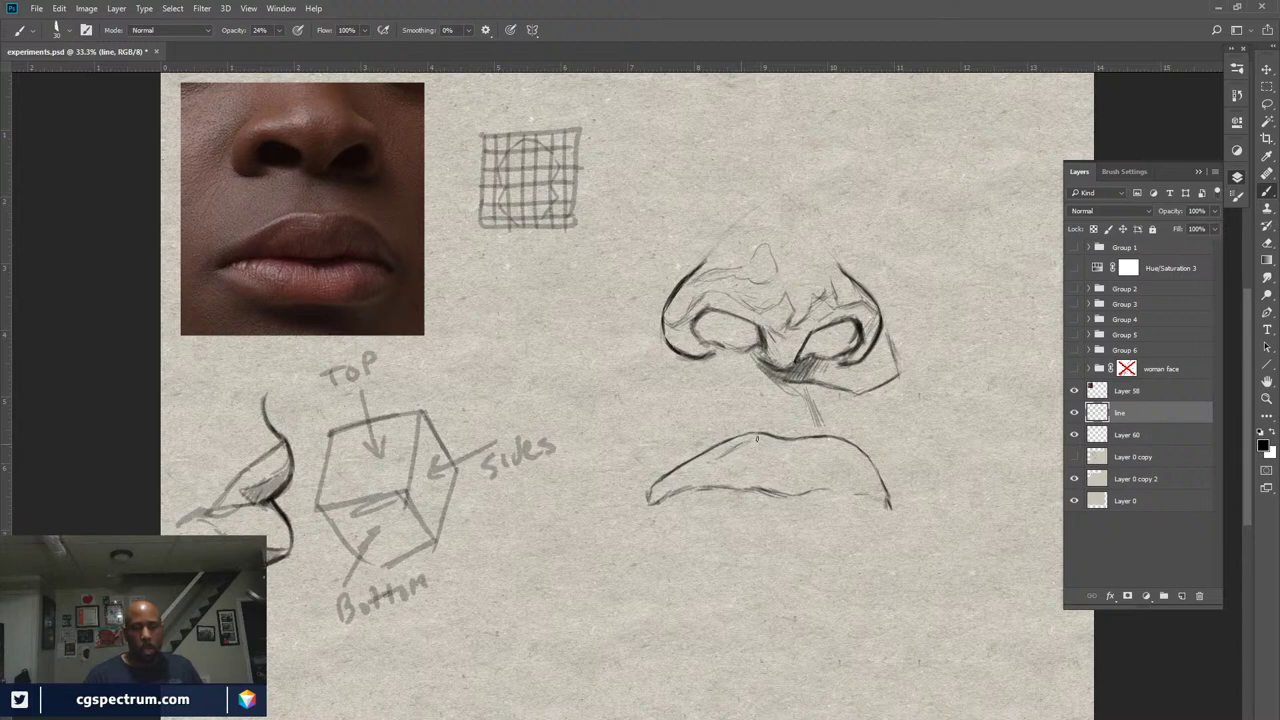
drag(757, 439, 733, 444)
drag(710, 455, 691, 463)
mouse_move(692, 464)
mouse_down()
mouse_move(661, 484)
mouse_move(680, 471)
mouse_move(662, 484)
mouse_move(700, 478)
mouse_up()
drag(772, 460, 726, 476)
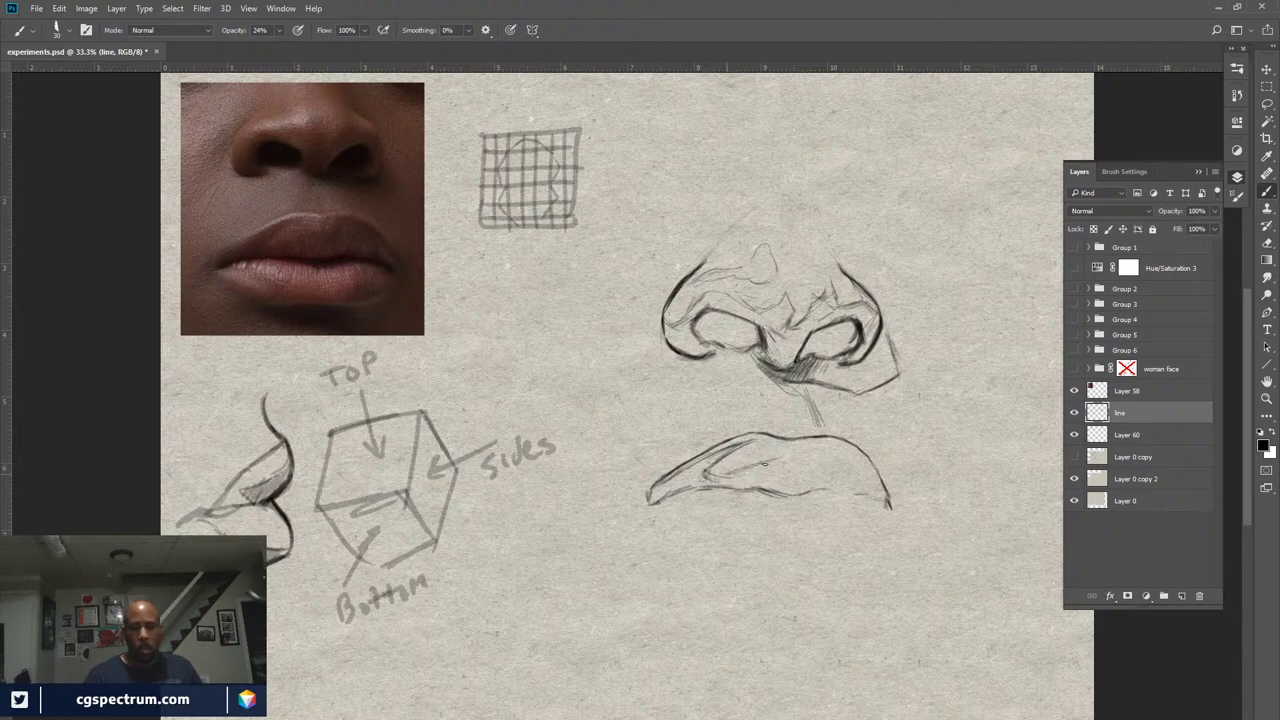
mouse_move(796, 456)
mouse_down()
mouse_move(764, 464)
mouse_move(806, 453)
mouse_move(756, 467)
mouse_move(809, 451)
mouse_move(724, 477)
mouse_up()
drag(812, 449, 726, 474)
key(e)
key(b)
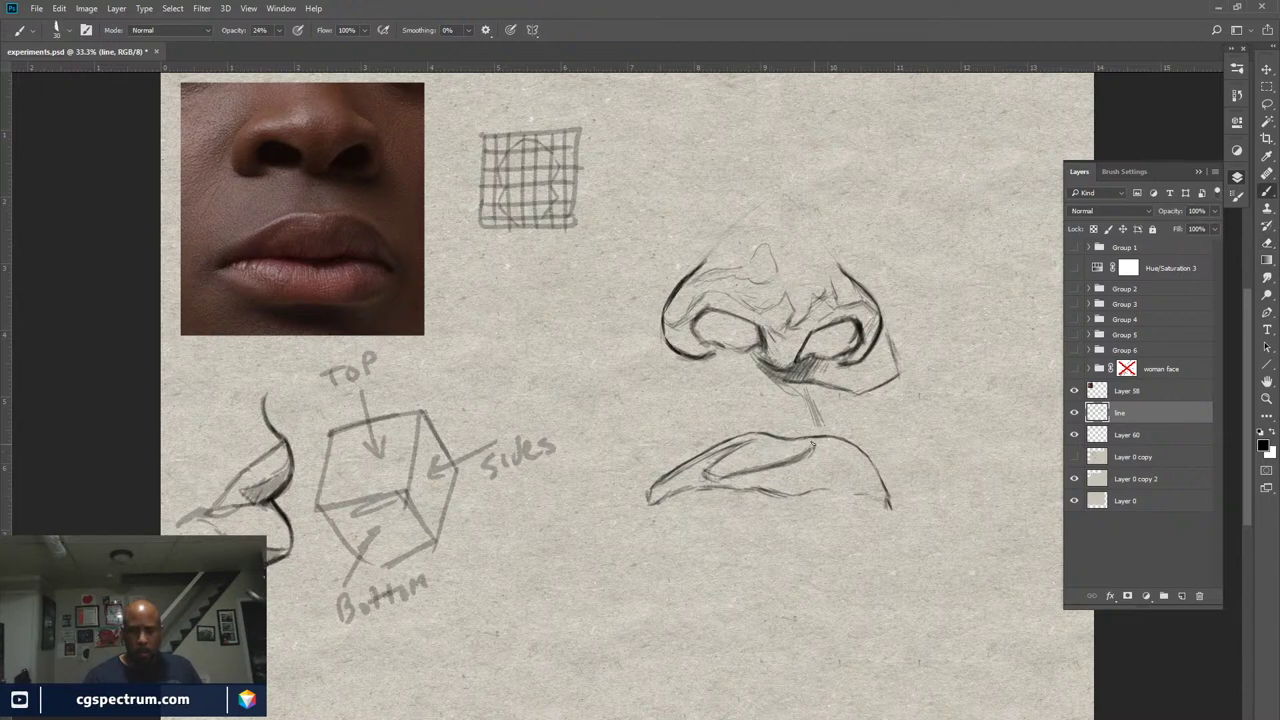
Strengthen the upper lip's right peak and right corner, sketch the inner plane line in its right half, and save the document
drag(810, 446, 840, 438)
mouse_move(817, 470)
mouse_down()
mouse_move(842, 458)
mouse_move(878, 495)
mouse_move(868, 463)
mouse_move(842, 491)
mouse_move(816, 493)
mouse_move(884, 502)
mouse_move(780, 495)
mouse_up()
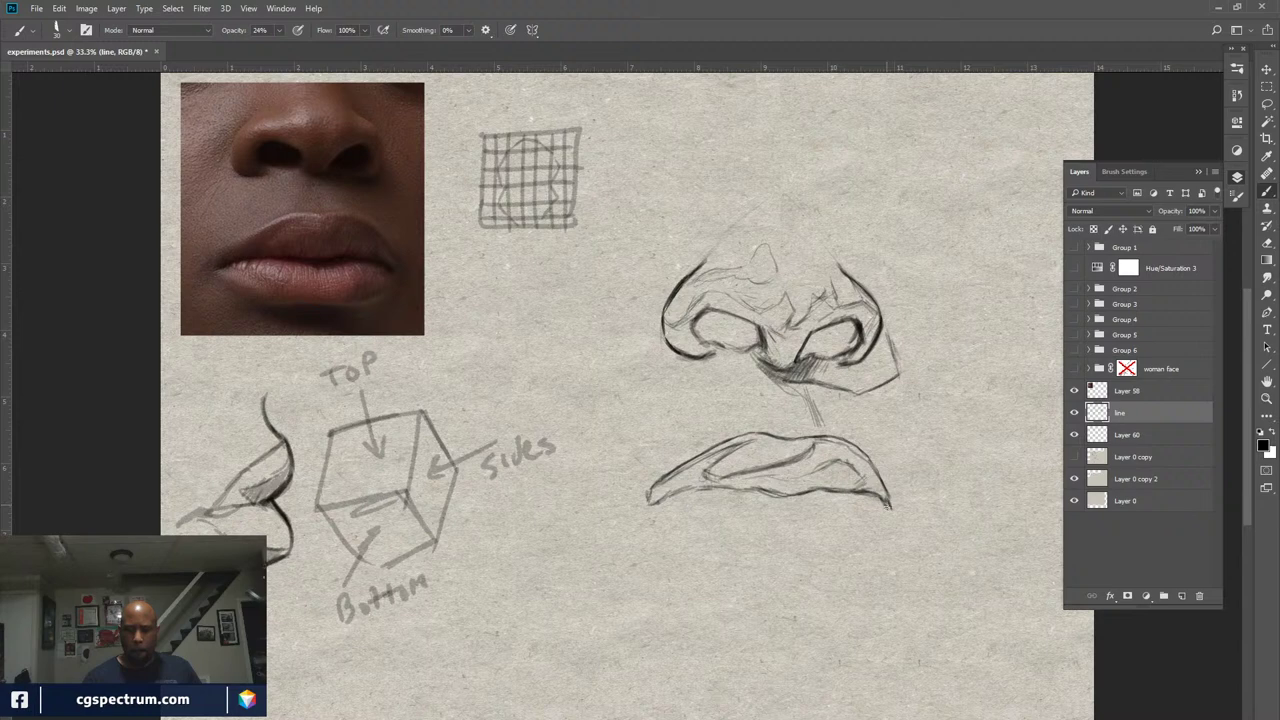
mouse_move(874, 498)
mouse_down()
mouse_move(888, 508)
mouse_move(872, 501)
mouse_up()
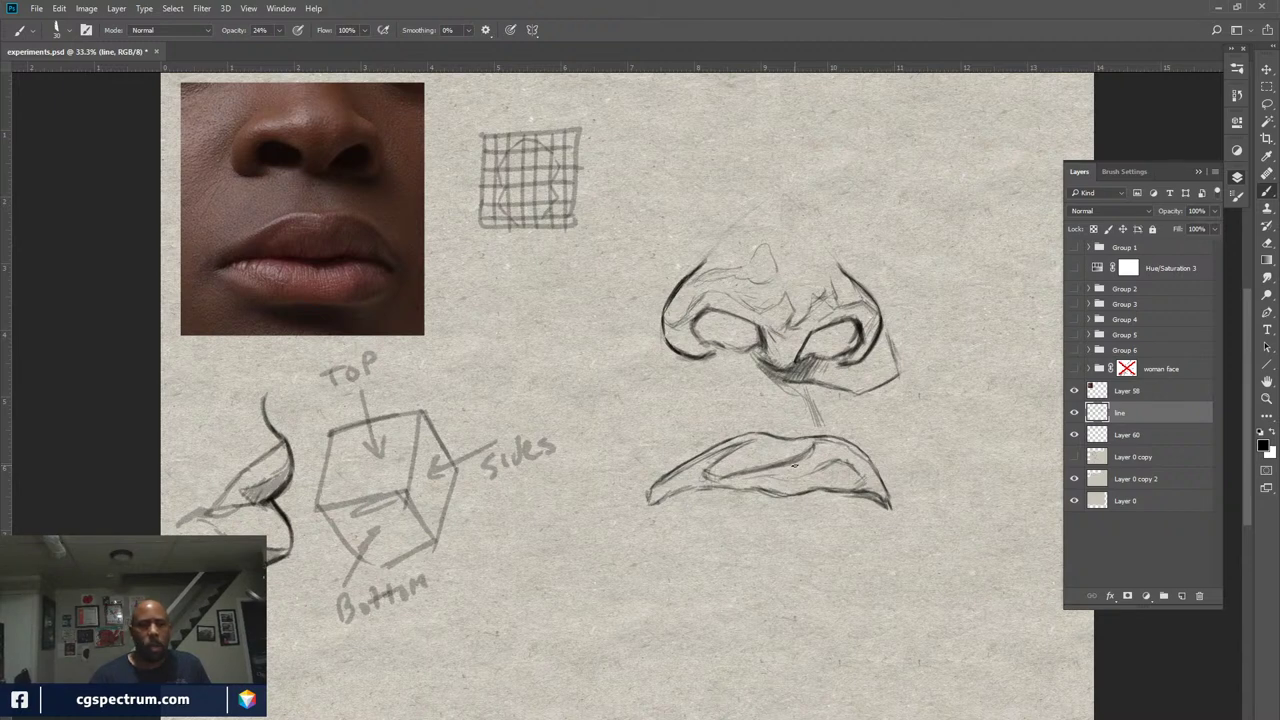
key(ctrl+s)
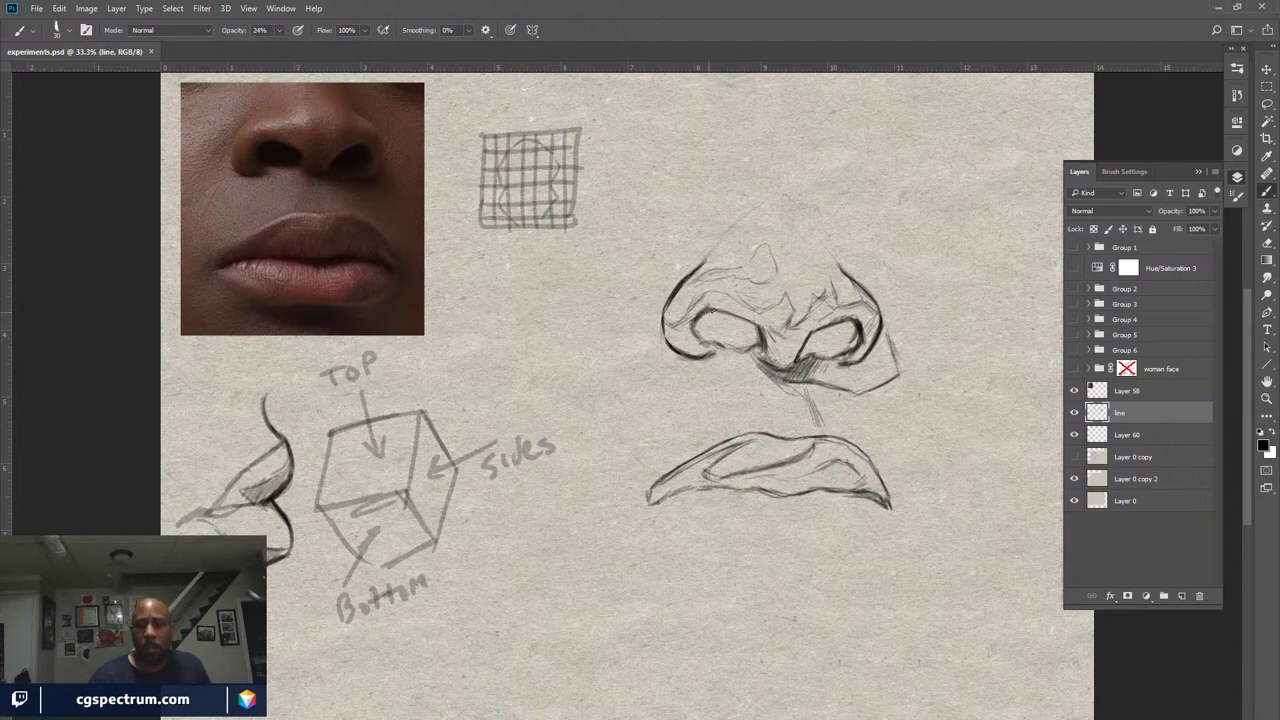
Show the guides to compare the mouth's alignment with the nose and the photo, and hide them again
click(710, 312)
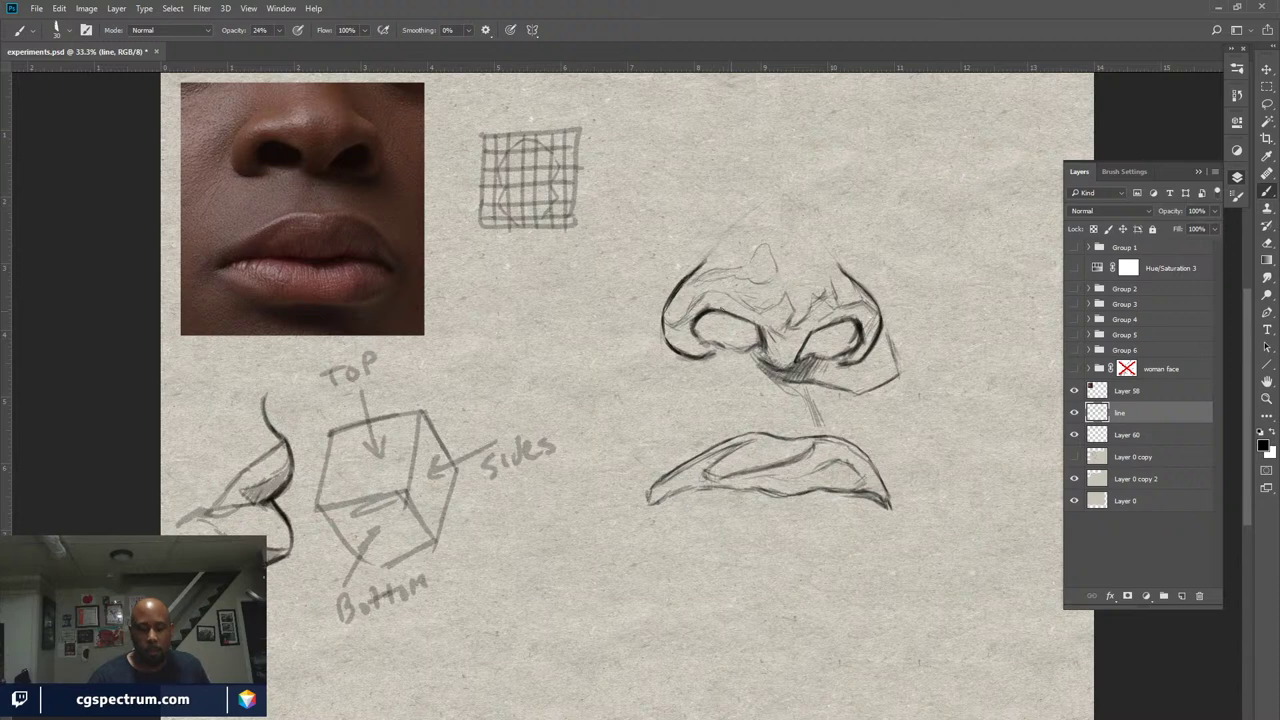
key(ctrl+semicolon)
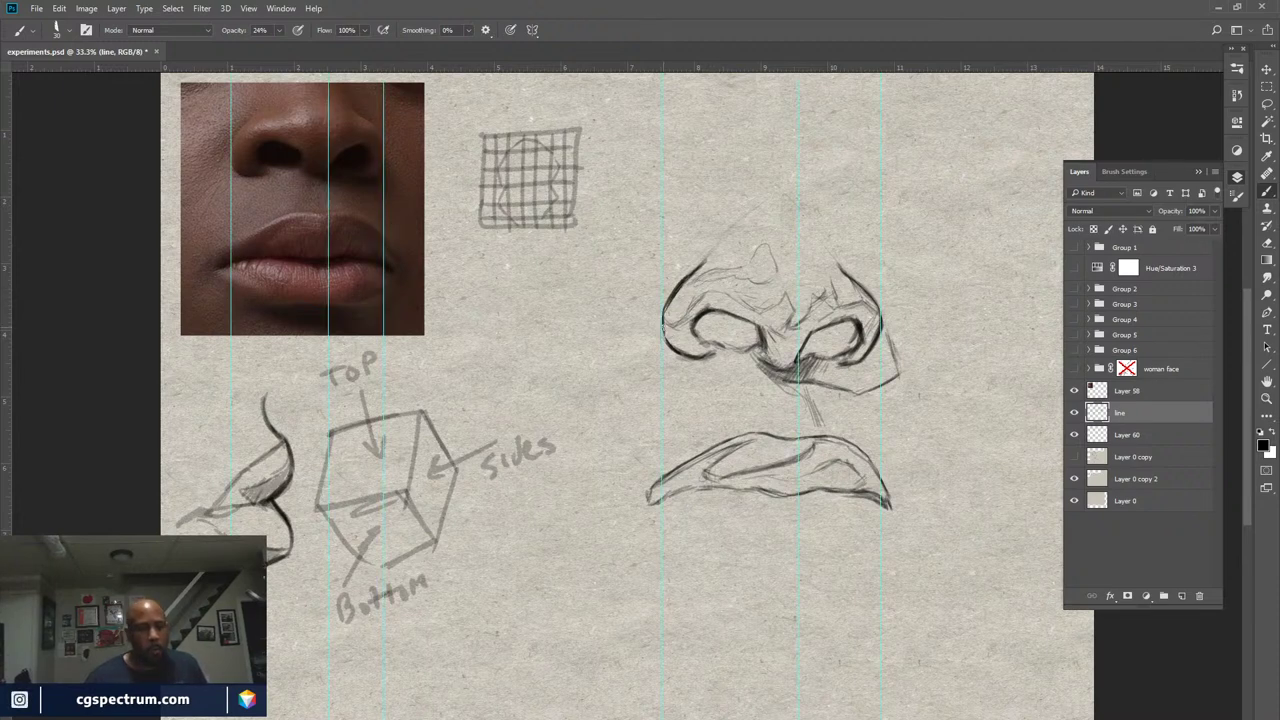
key(ctrl+semicolon)
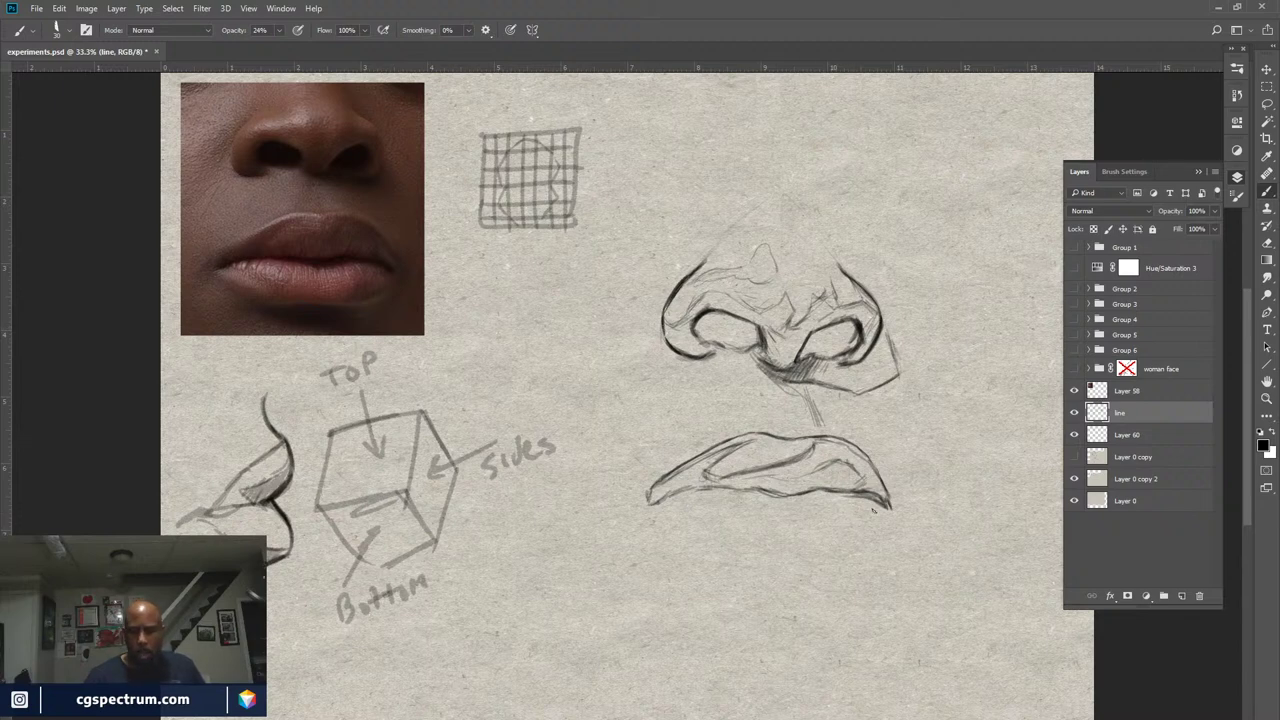
Darken and thicken the mouth opening line, shaping its dip below the centre of the upper lip
mouse_move(878, 499)
mouse_down()
mouse_move(891, 510)
mouse_move(862, 490)
mouse_move(778, 508)
mouse_move(742, 500)
mouse_up()
mouse_move(780, 508)
mouse_down()
mouse_move(746, 502)
mouse_move(786, 504)
mouse_up()
drag(778, 500, 704, 488)
drag(764, 504, 720, 488)
mouse_move(780, 508)
mouse_down()
mouse_move(738, 489)
mouse_move(800, 498)
mouse_up()
drag(802, 500, 764, 500)
drag(802, 494, 728, 492)
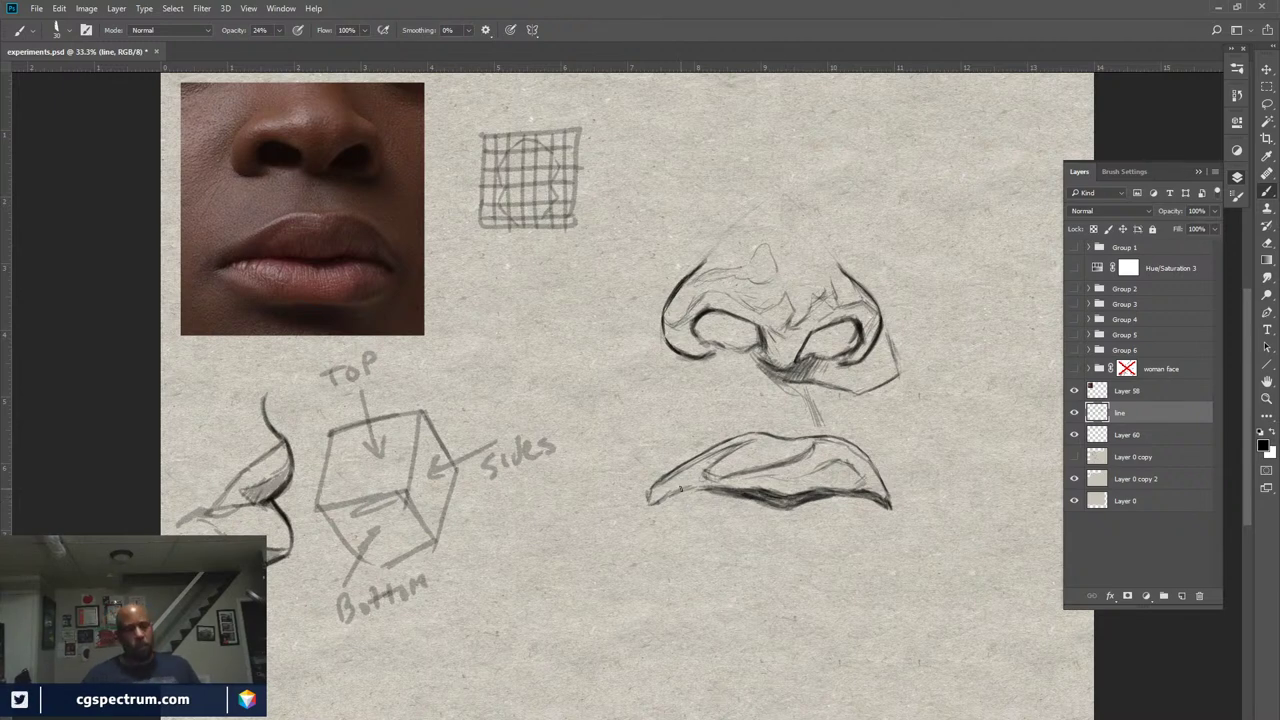
Darken the mouth line out to the left corner and reinforce its end at the right corner
mouse_move(712, 489)
mouse_down()
mouse_move(674, 487)
mouse_move(646, 504)
mouse_move(664, 493)
mouse_up()
drag(706, 483, 674, 492)
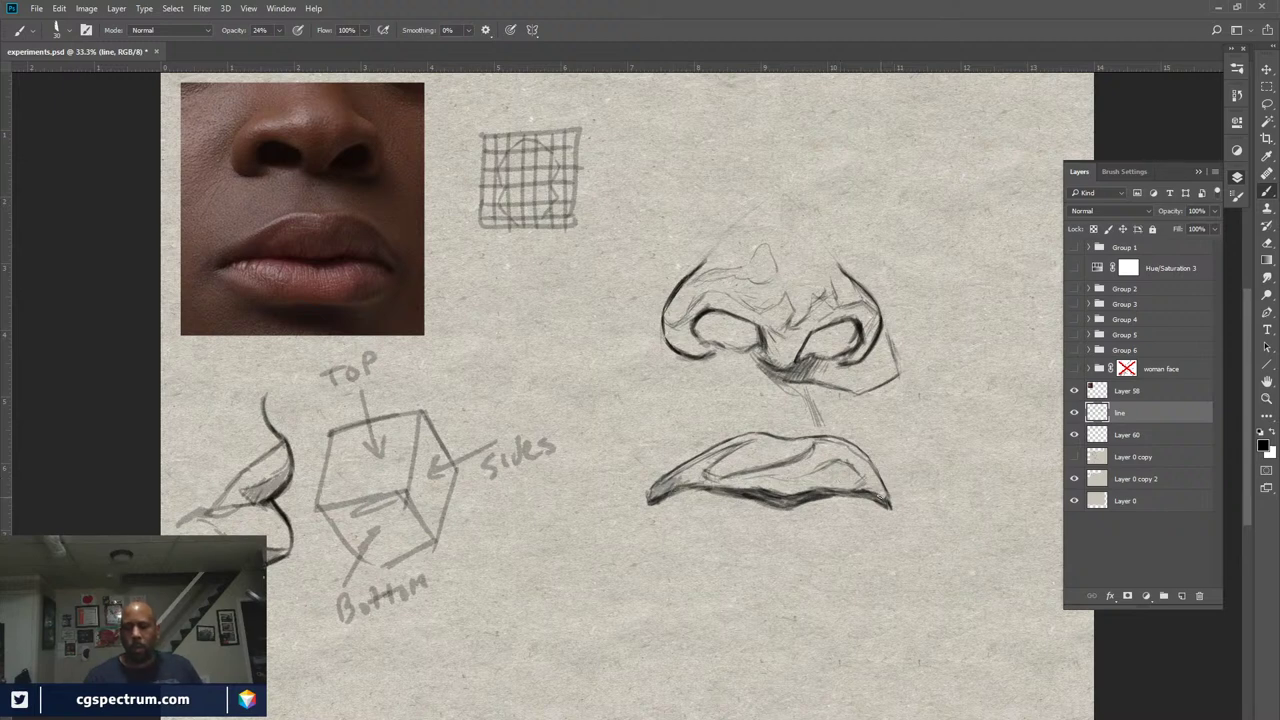
mouse_move(878, 494)
mouse_down()
mouse_move(892, 506)
mouse_move(880, 491)
mouse_up()
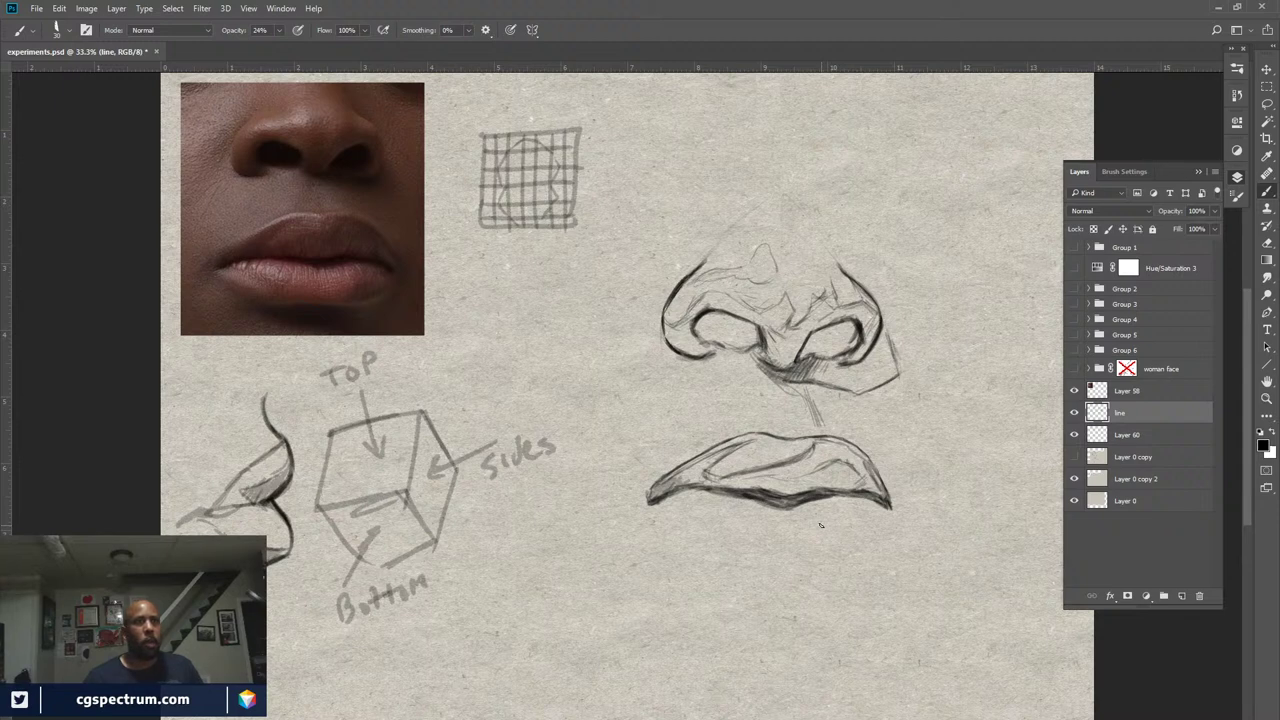
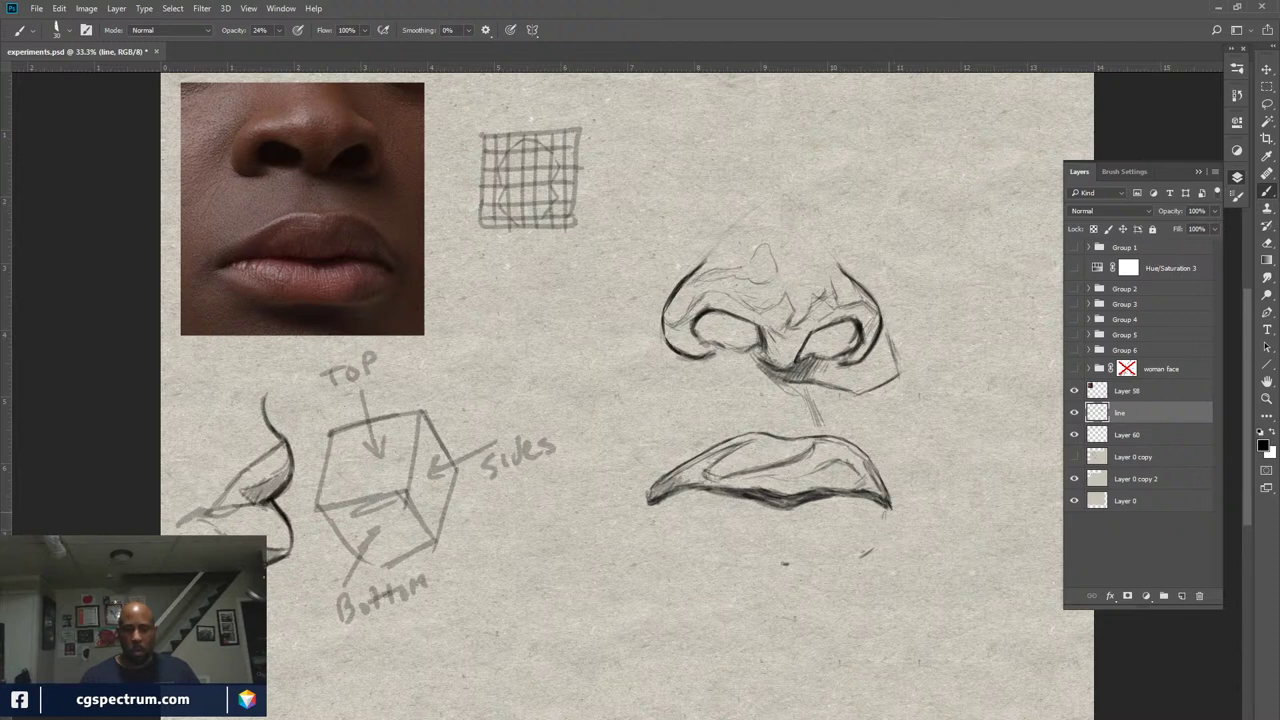
Draw the lower lip's right side and bottom edge from the right mouth corner to below the centre, darkening the corner
drag(877, 545, 883, 518)
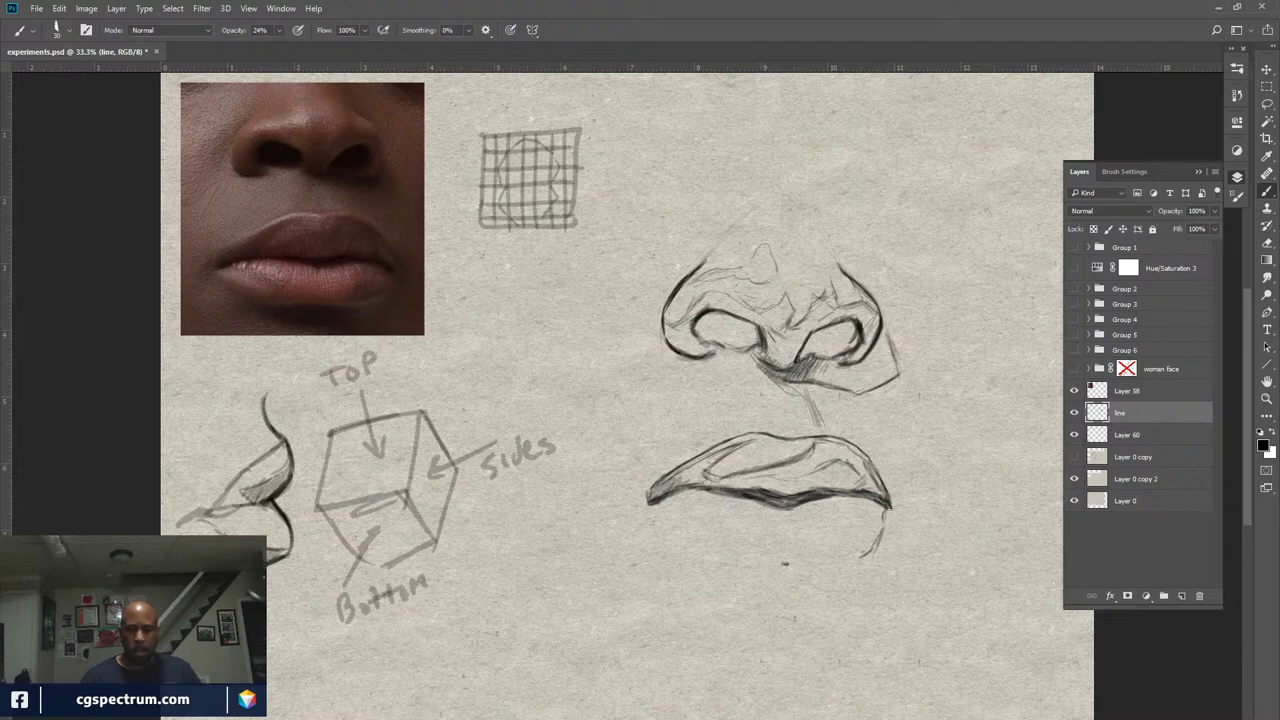
drag(886, 514, 897, 504)
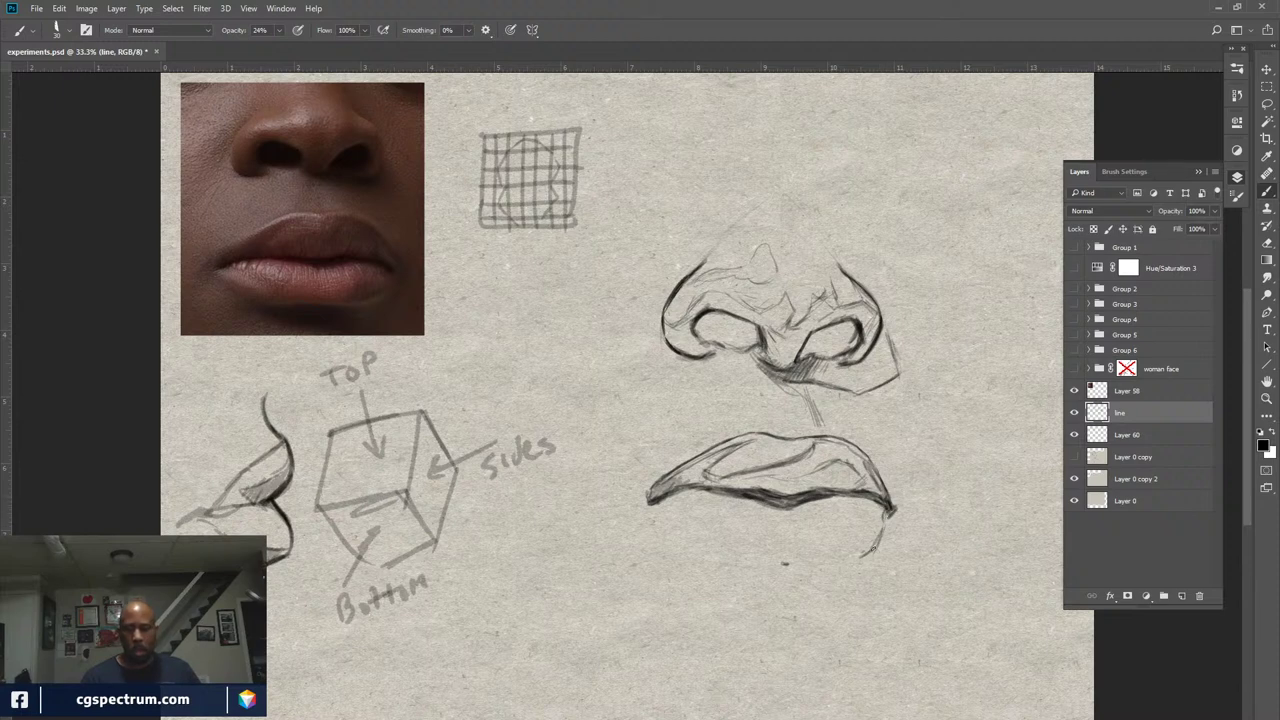
drag(876, 543, 861, 558)
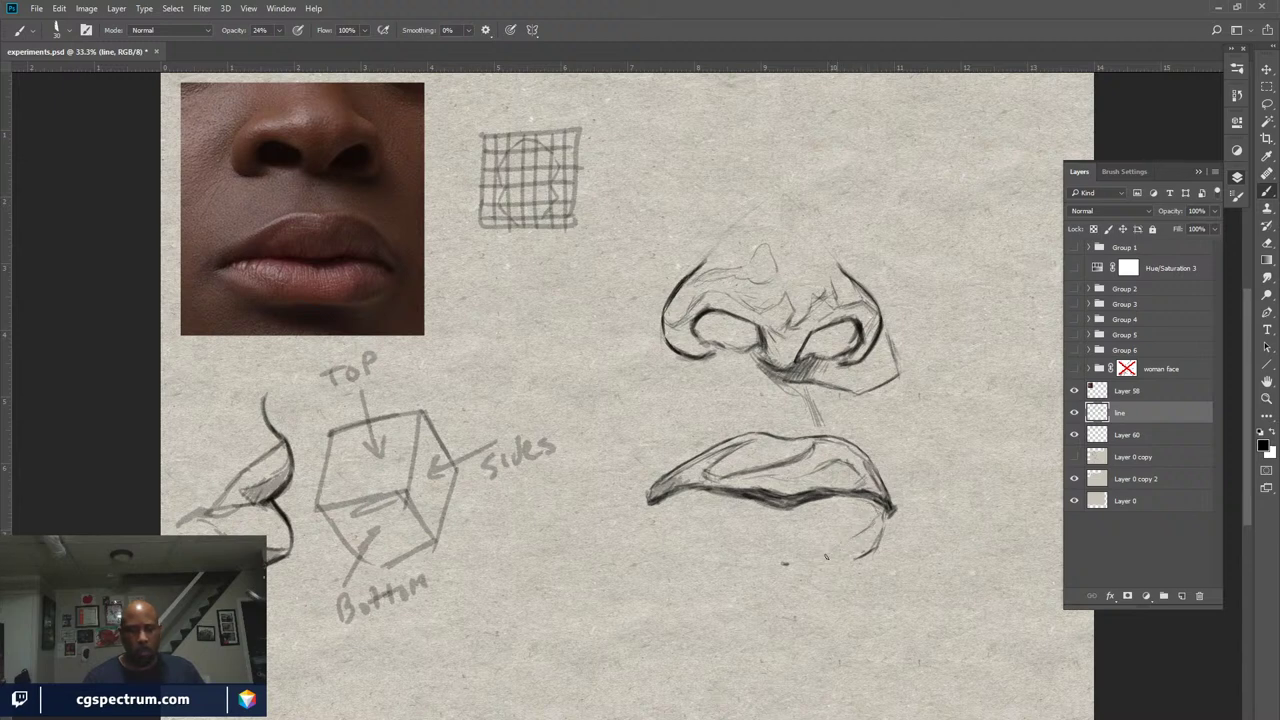
drag(838, 546, 812, 564)
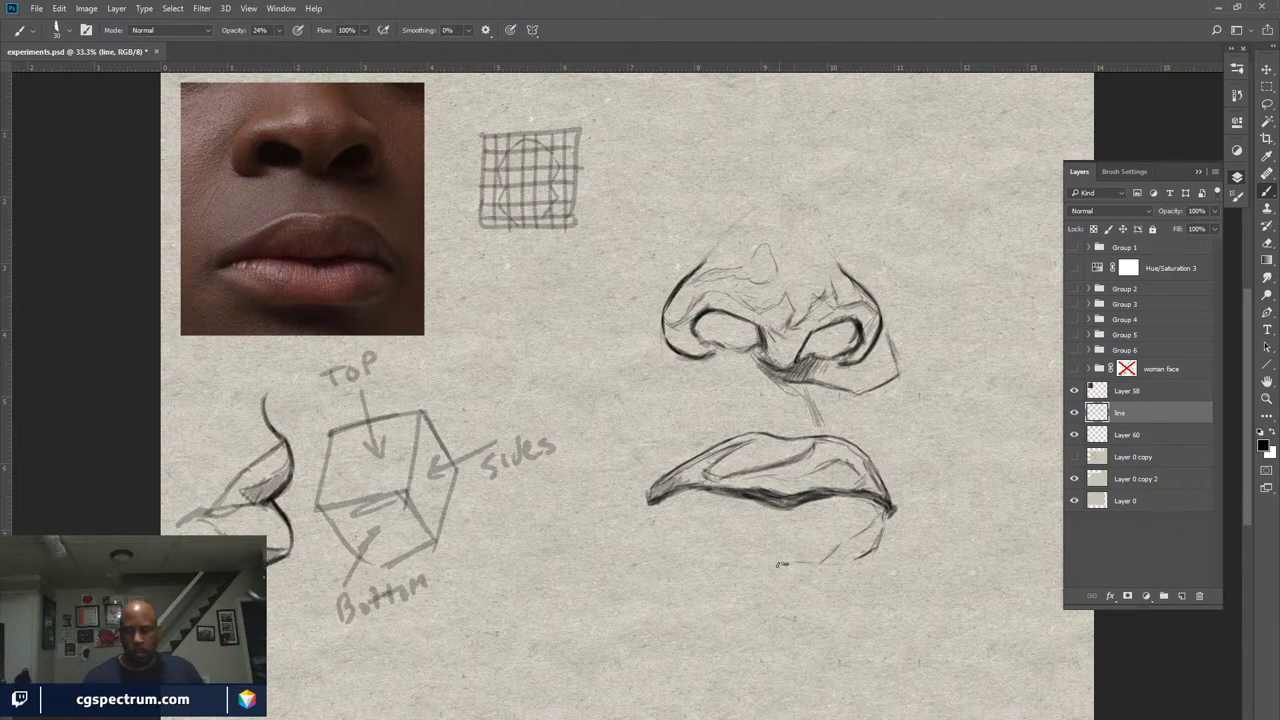
drag(777, 564, 810, 567)
mouse_move(836, 566)
mouse_down()
mouse_move(872, 548)
mouse_move(866, 562)
mouse_up()
drag(856, 558, 828, 563)
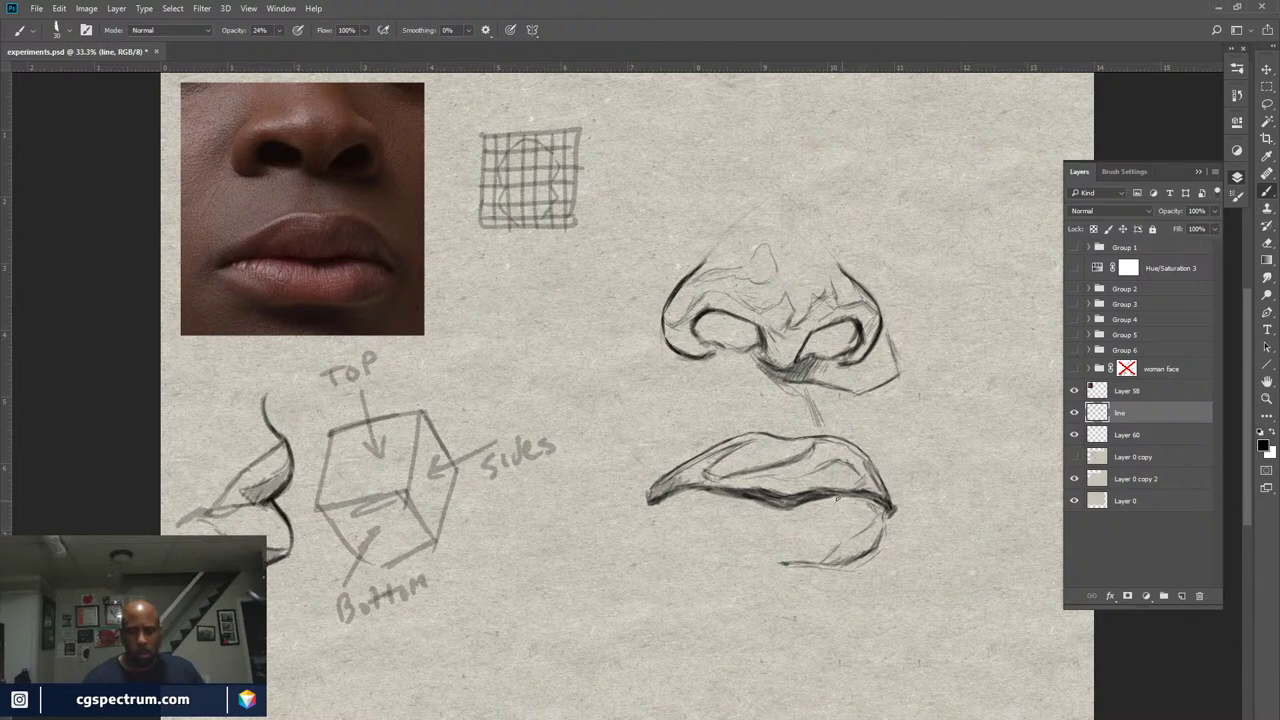
Refine the lower lip's upper edge below the mouth line, and hatch and extend its bottom edge toward the left
mouse_move(814, 506)
mouse_down()
mouse_move(849, 504)
mouse_move(776, 511)
mouse_move(829, 510)
mouse_up()
drag(834, 545, 790, 560)
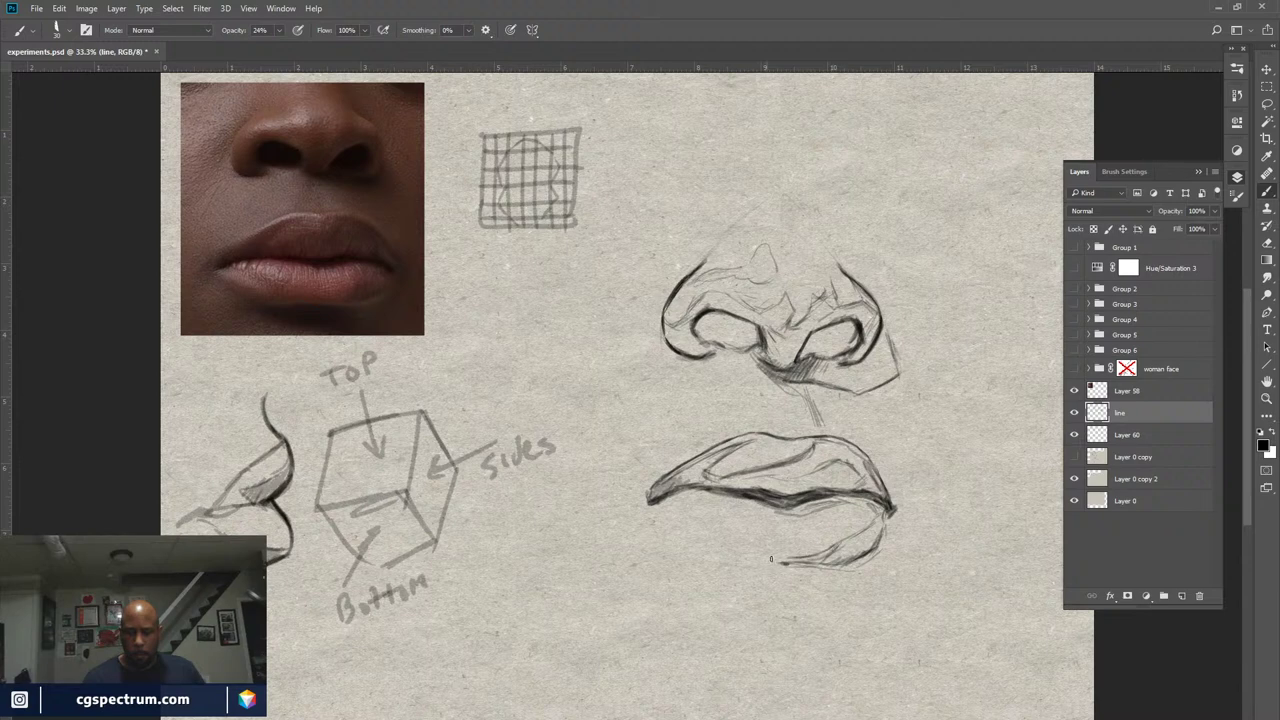
mouse_move(778, 562)
mouse_down()
mouse_move(744, 551)
mouse_move(776, 556)
mouse_up()
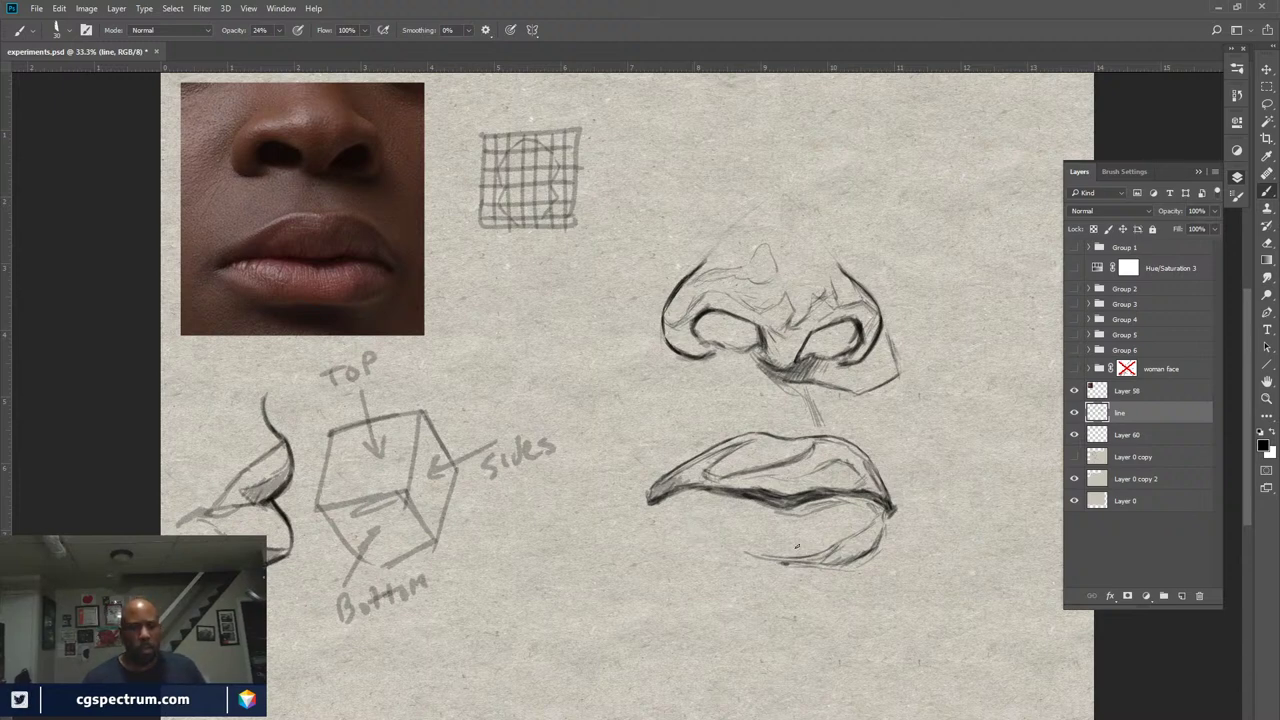
Complete the lower lip's outline up to the left mouth corner, and hatch shadows beneath the lip and along its lower left side
mouse_move(782, 566)
mouse_down()
mouse_move(828, 572)
mouse_move(742, 576)
mouse_move(840, 580)
mouse_move(790, 590)
mouse_move(812, 580)
mouse_move(748, 582)
mouse_move(734, 578)
mouse_move(764, 568)
mouse_move(734, 566)
mouse_up()
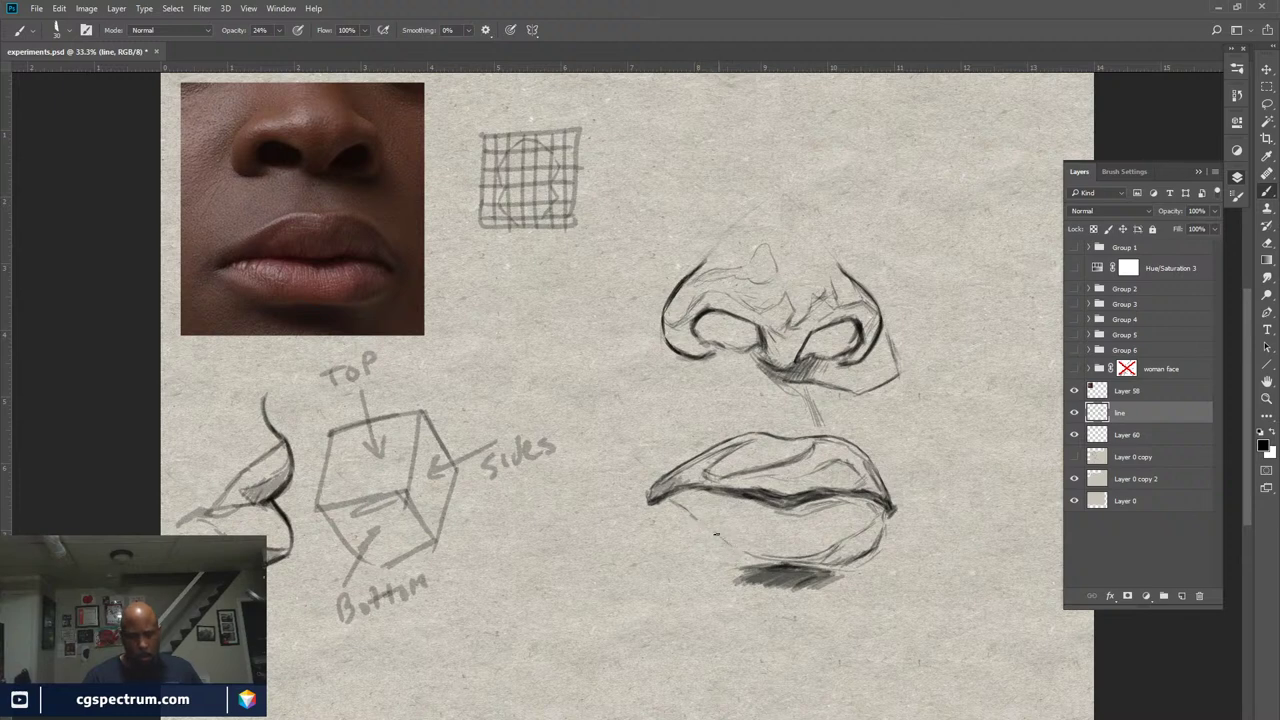
drag(717, 530, 774, 557)
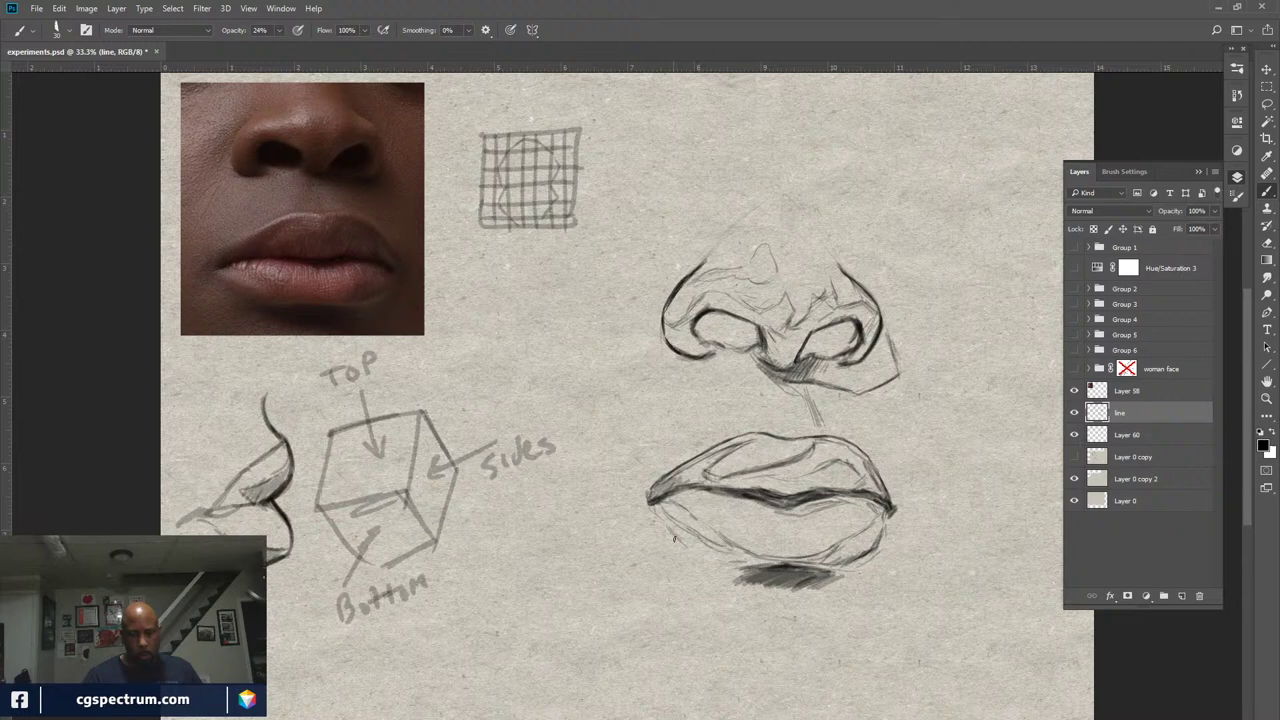
mouse_move(708, 560)
mouse_down()
mouse_move(740, 568)
mouse_move(666, 530)
mouse_up()
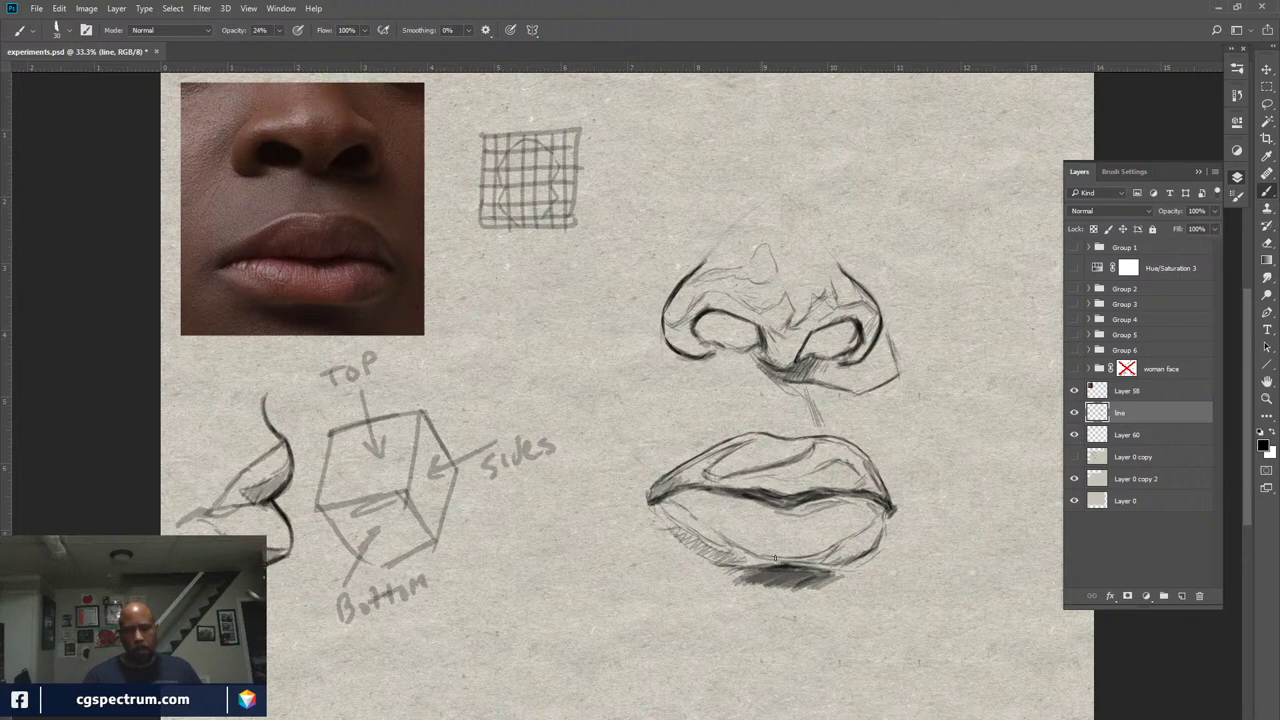
drag(774, 560, 742, 566)
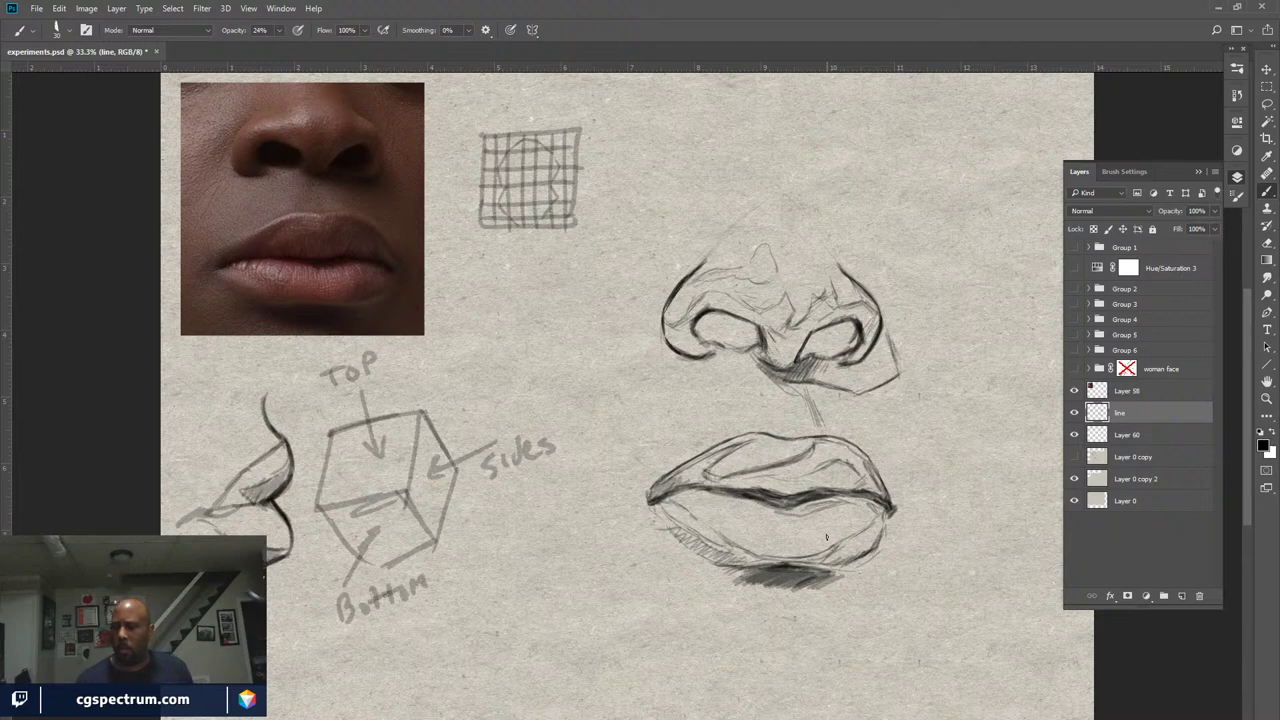
Rename Layer 60 as base
click(1130, 436)
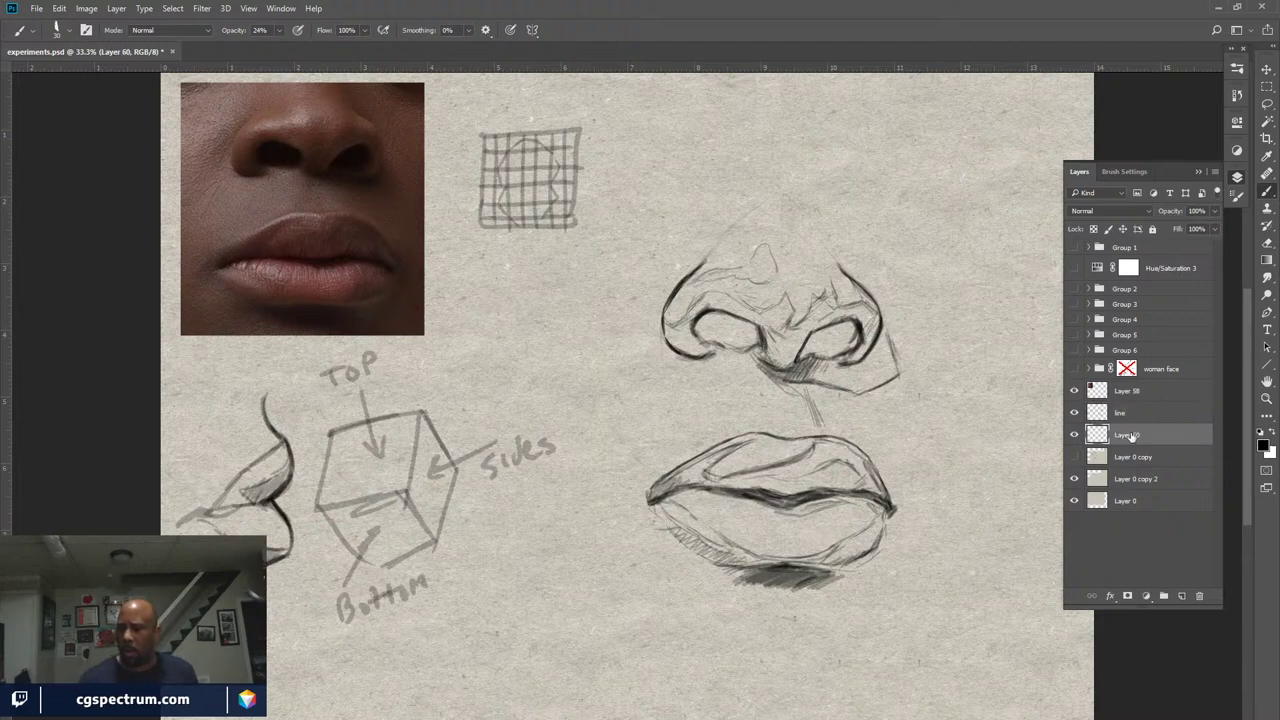
double_click(1130, 436)
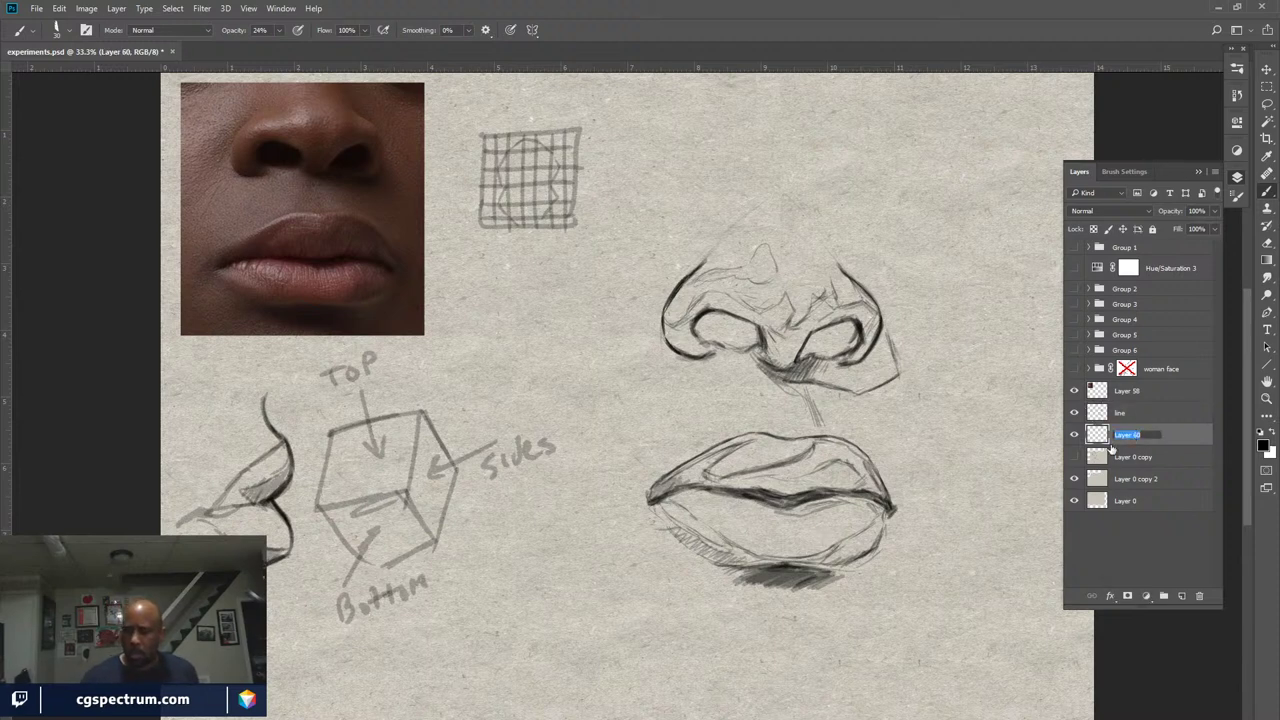
text(base)
key(Return)
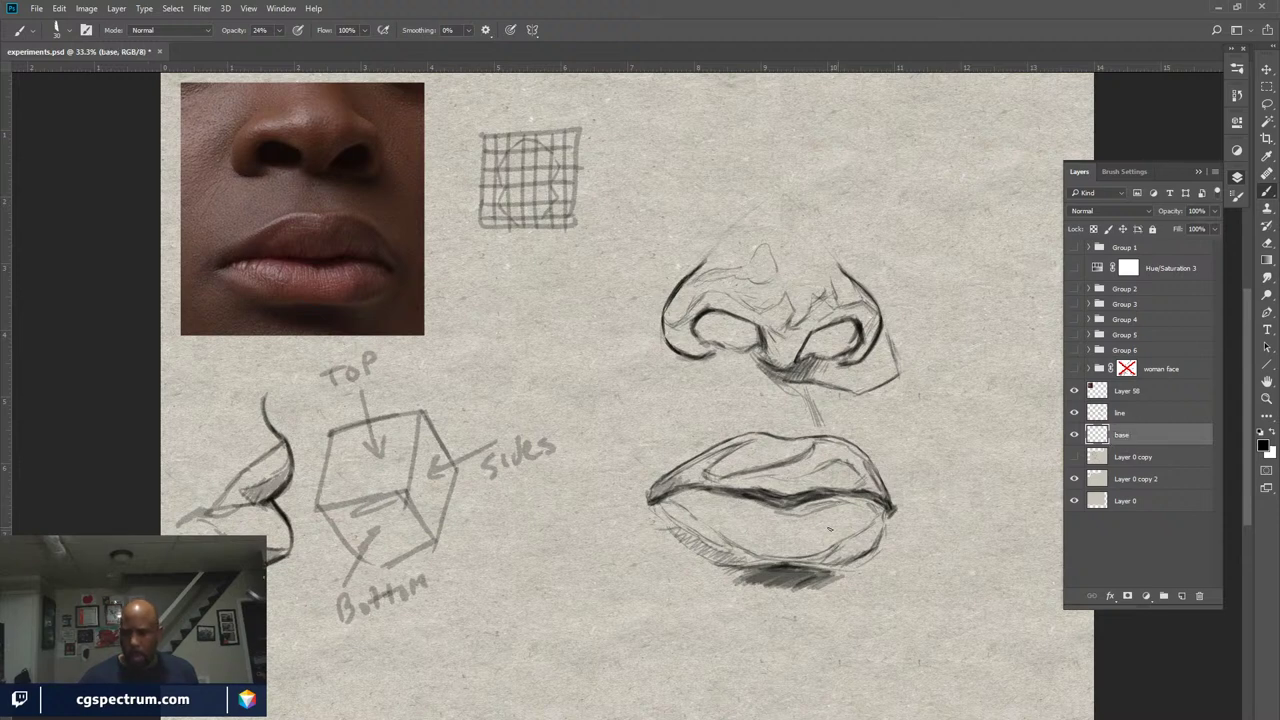
Choose the 243 px textured brush tip with Angle Jitter at 0%, and try a stroke beside the mouth before undoing it
click(1124, 171)
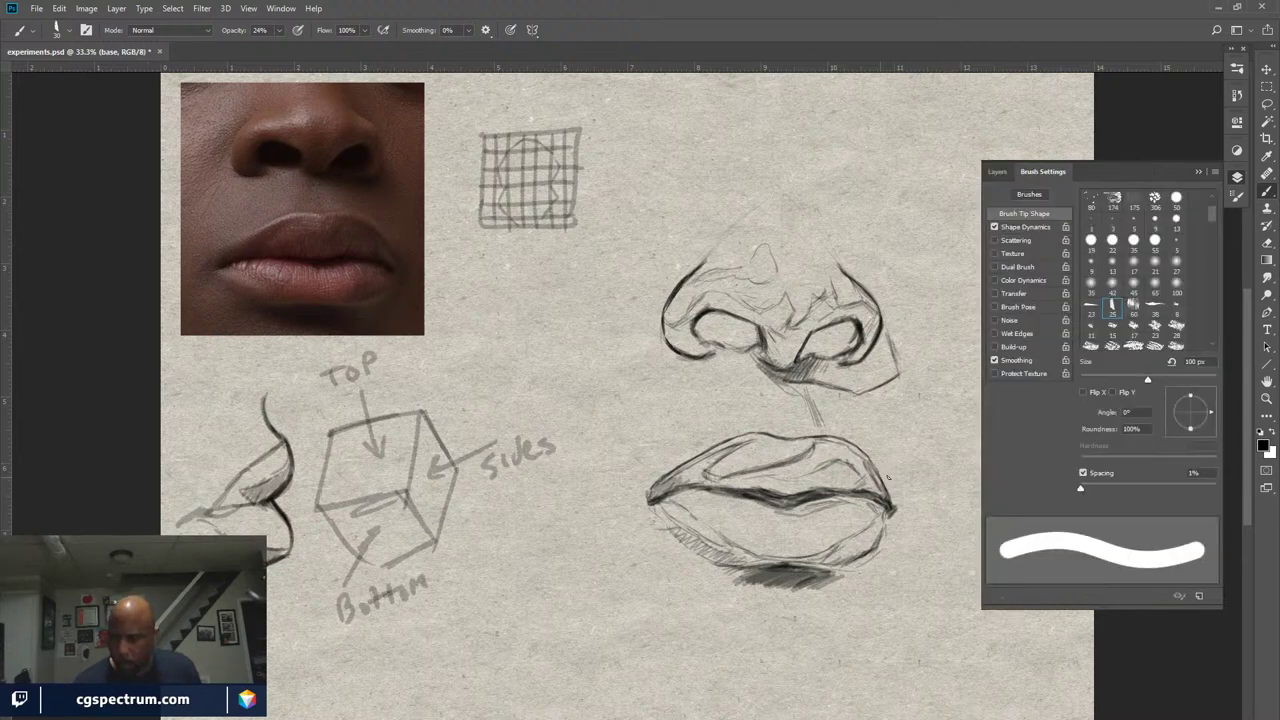
drag(1209, 215, 1213, 260)
click(1175, 280)
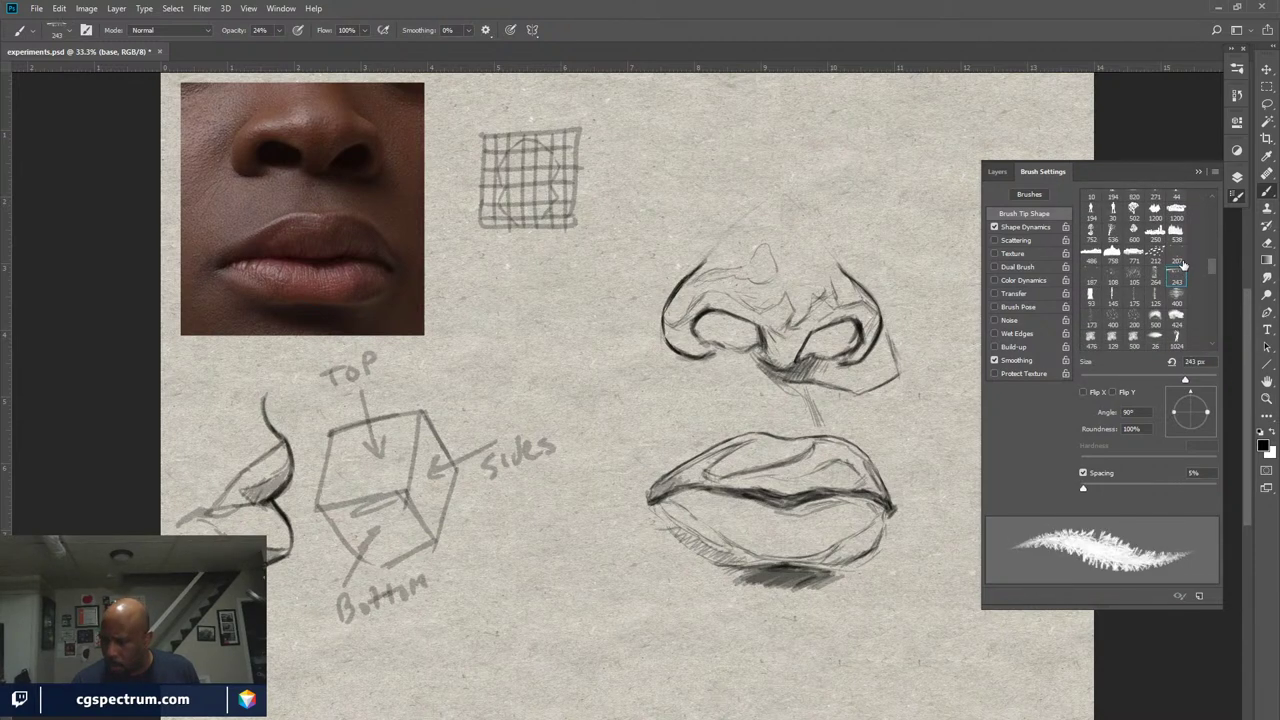
click(995, 227)
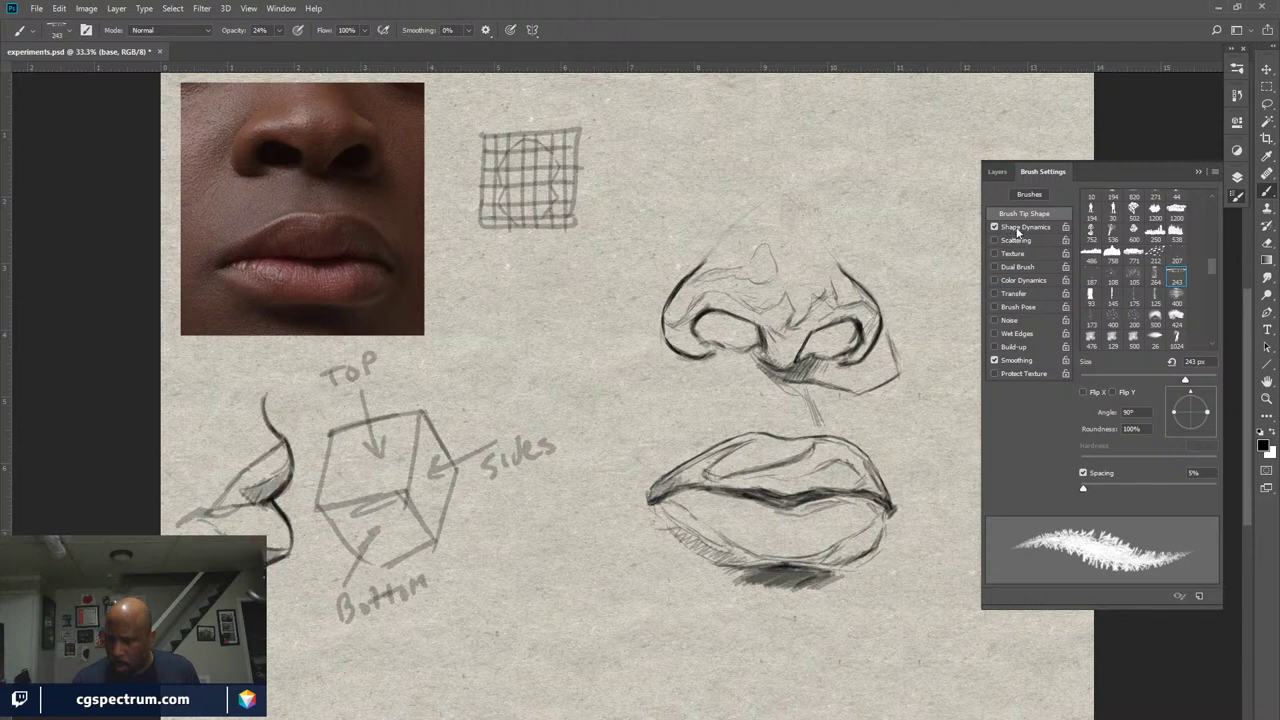
click(1022, 227)
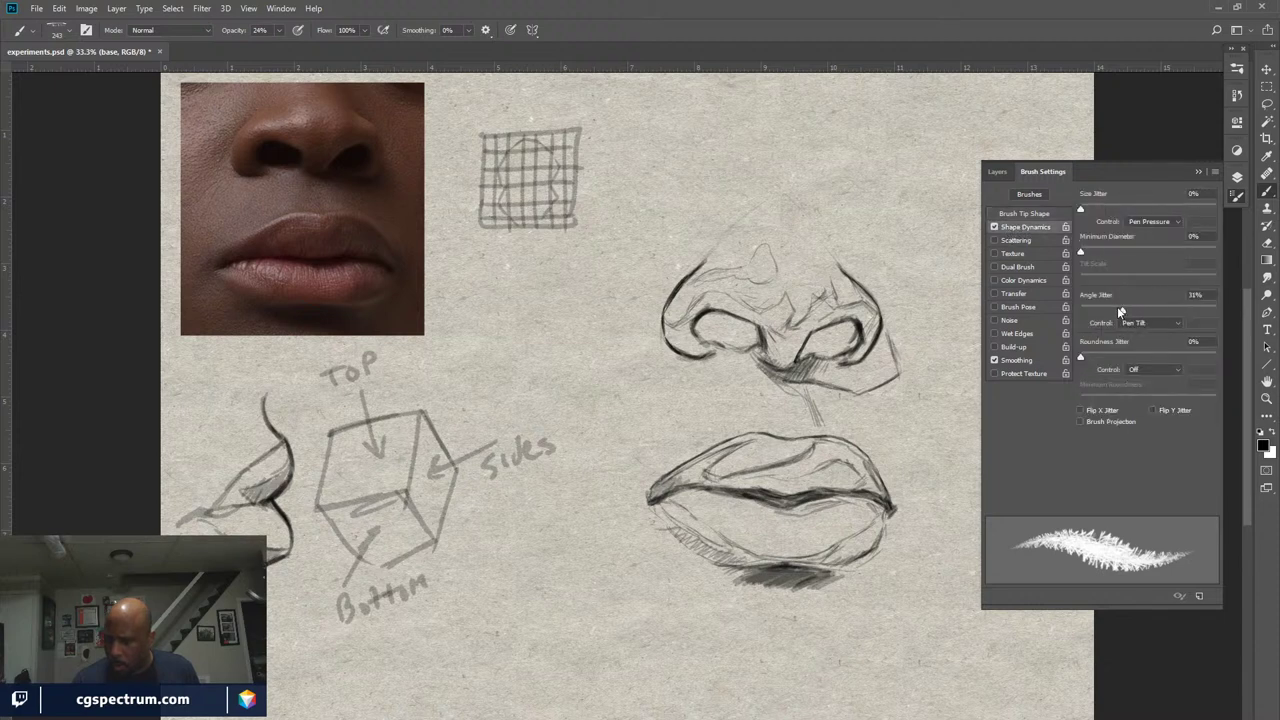
drag(1120, 312, 1075, 313)
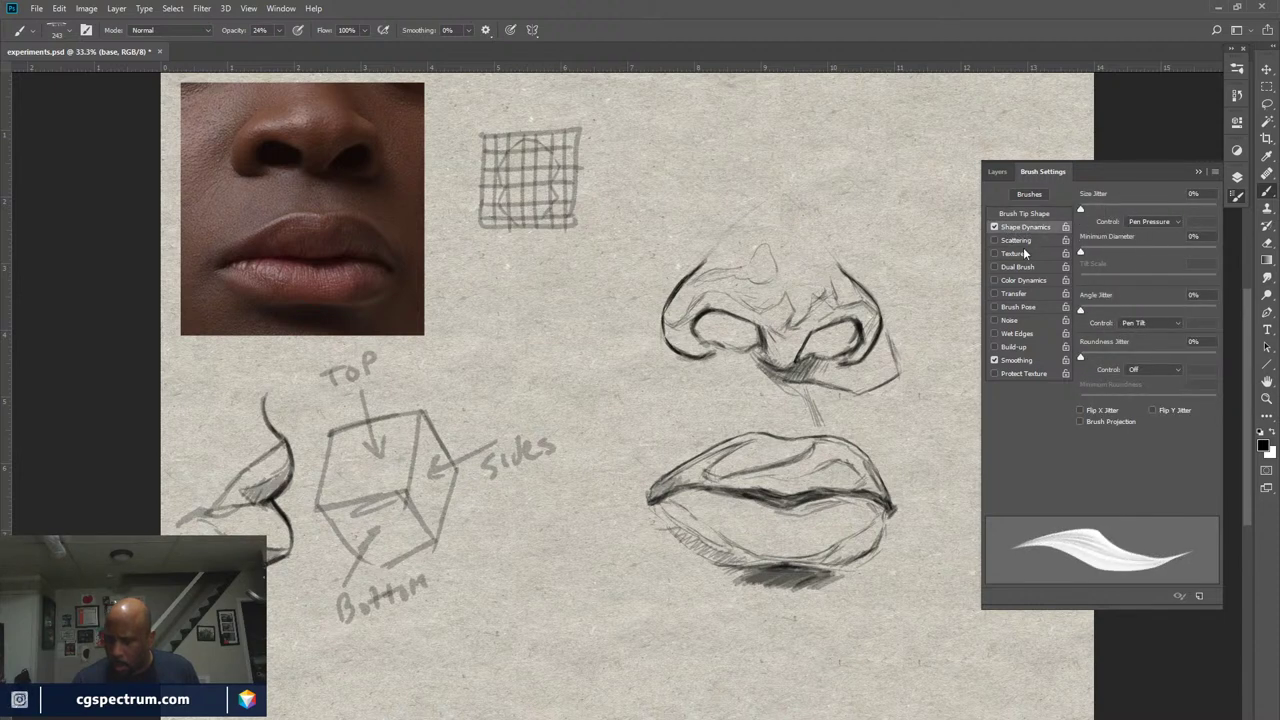
click(994, 280)
click(1026, 172)
drag(938, 435, 1022, 484)
key(ctrl+z)
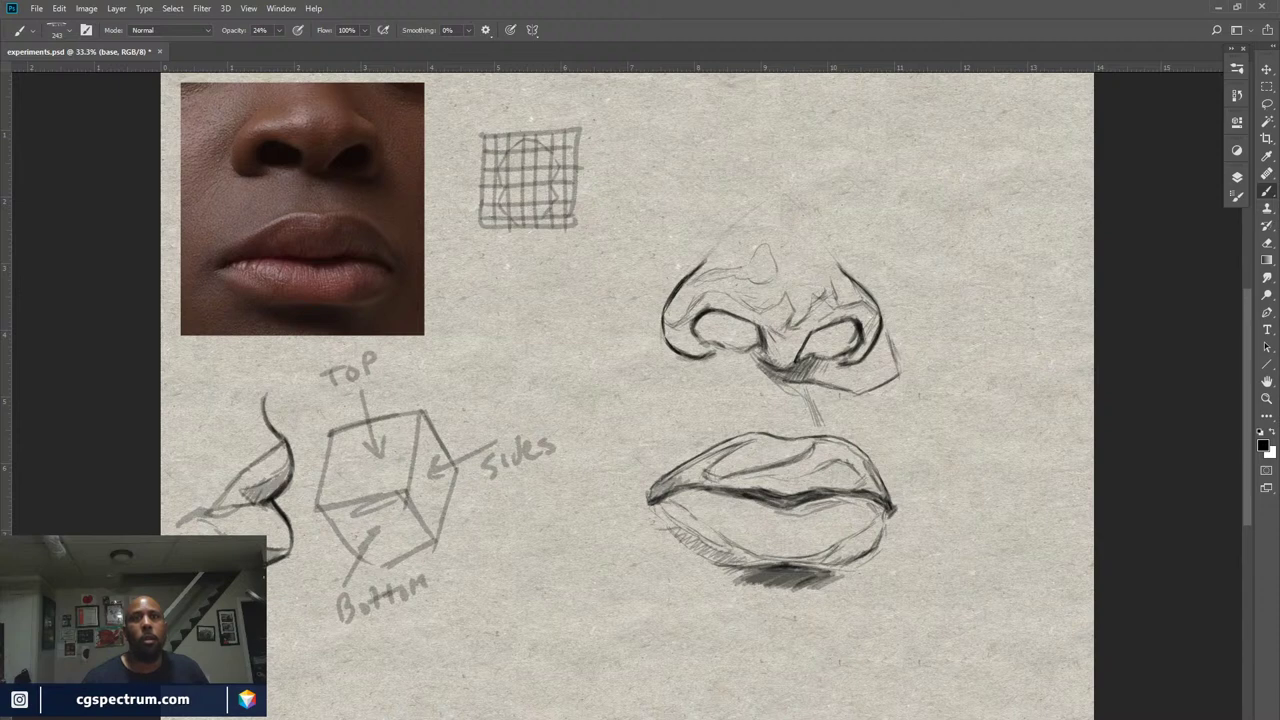
Hide the side panels and close PS CONTROLLED PALETTE NEW.psd to return to experiments.psd
key(shift+Tab)
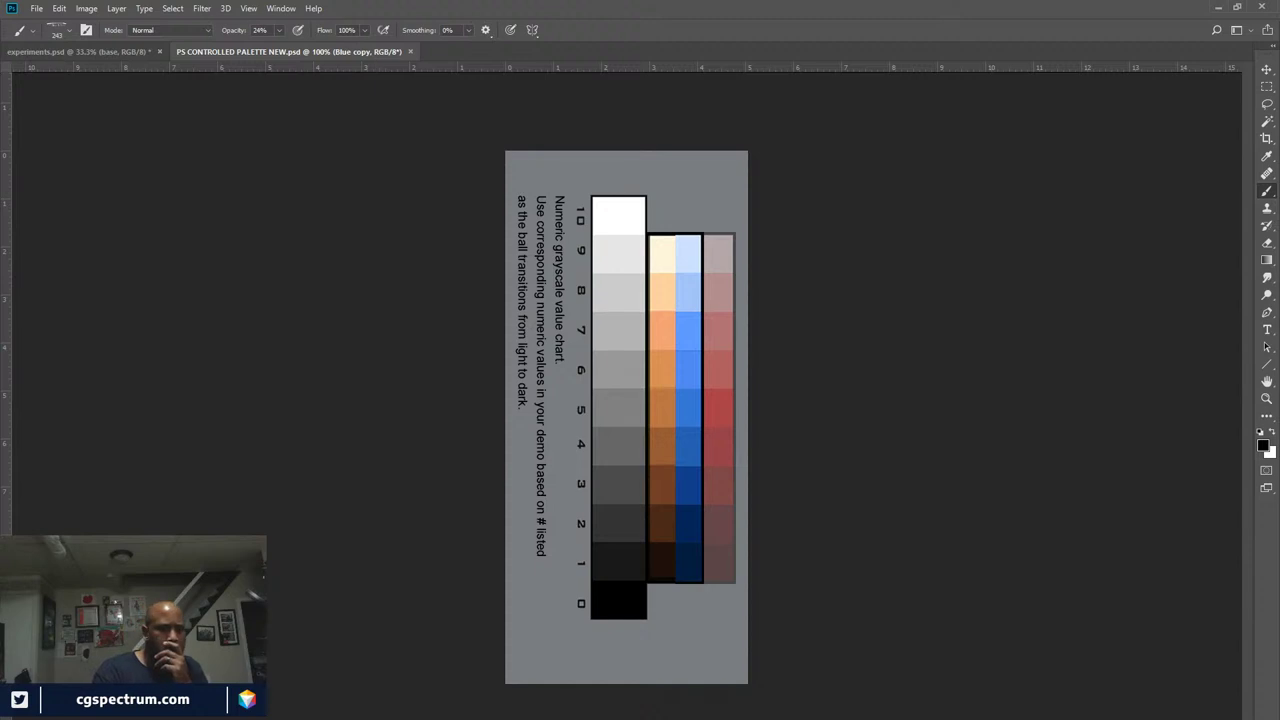
key(ctrl+w)
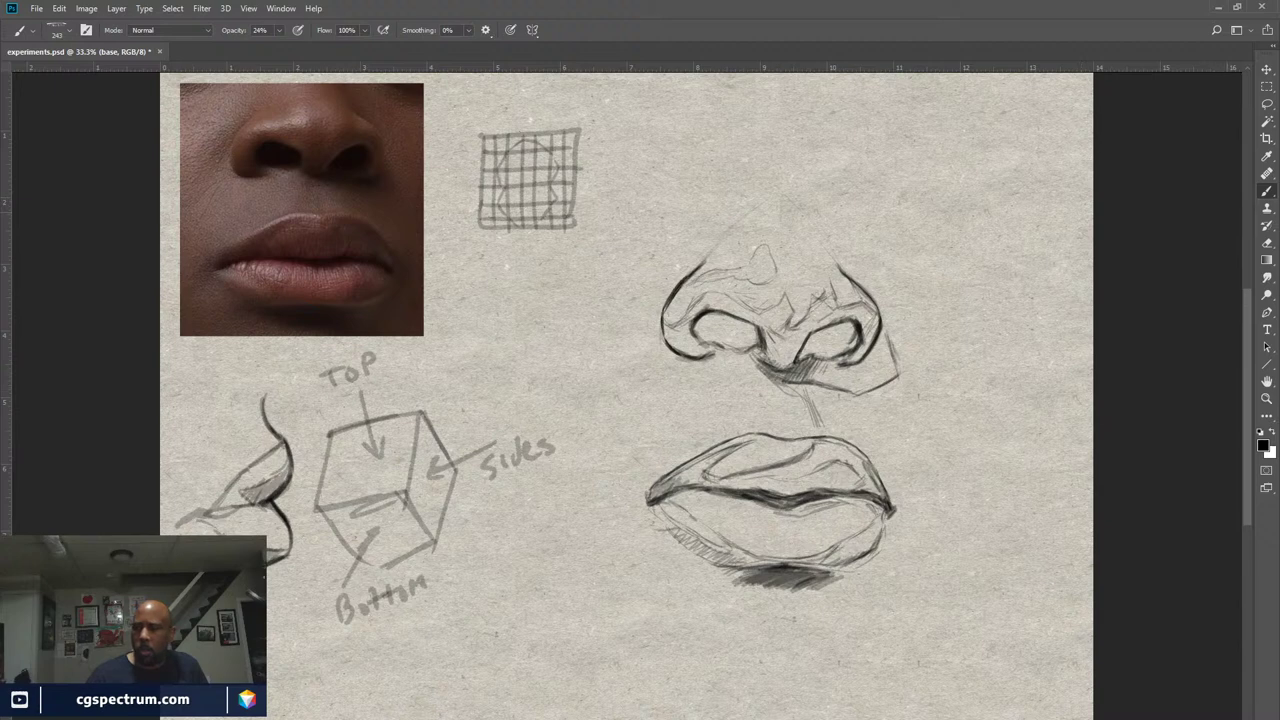
Turn the canvas grayscale using the Hue/Saturation 3 adjustment layer's view, and make the line layer active
key(ctrl+alt+shift+n)
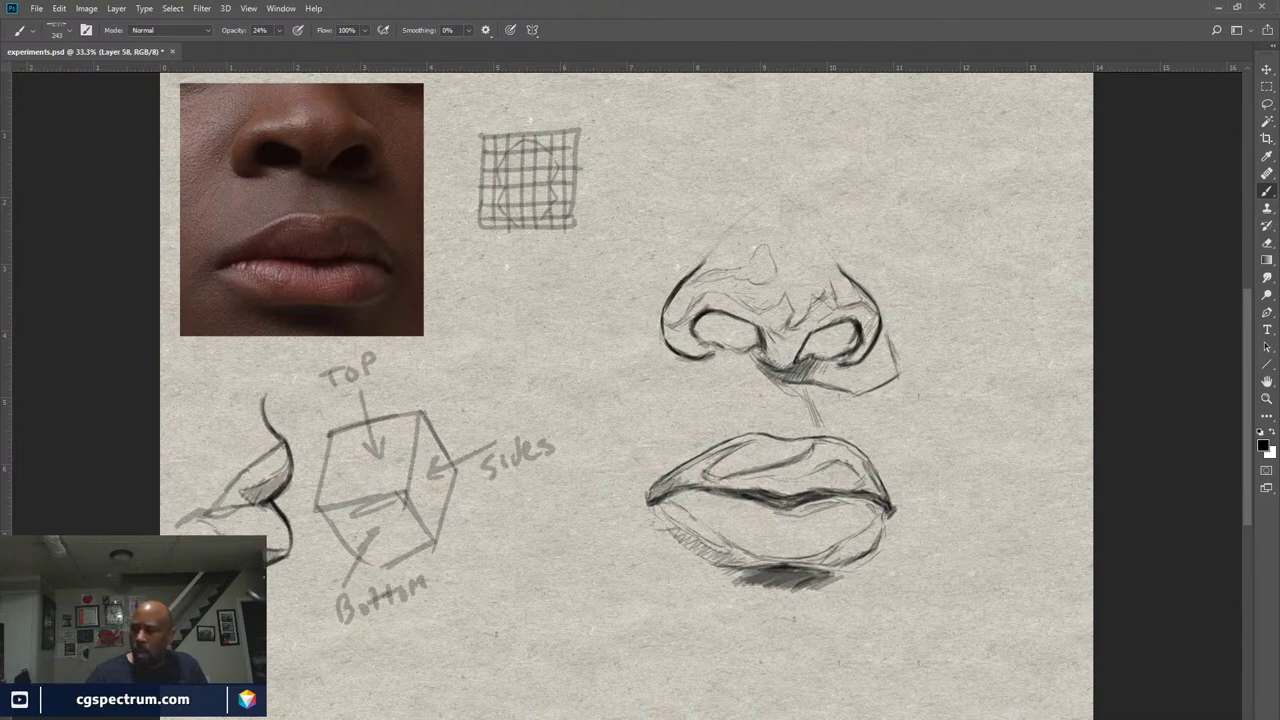
key(alt+BackSpace)
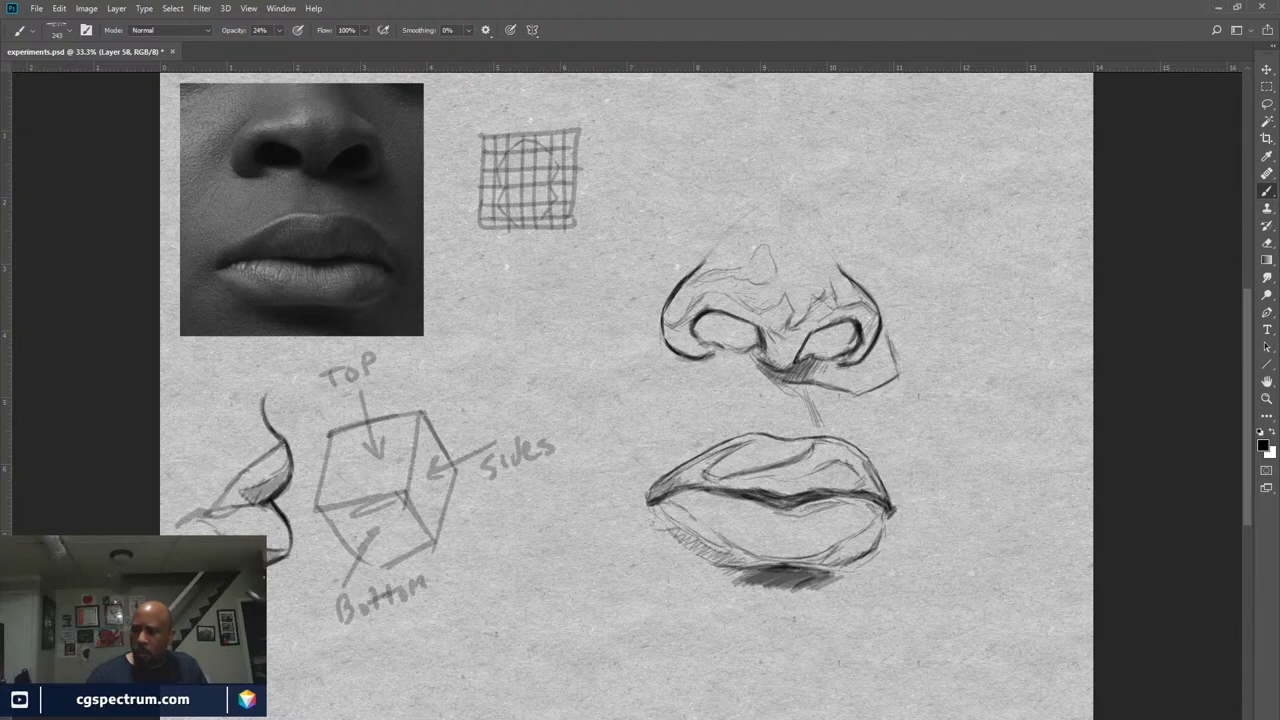
key(alt+bracketright)
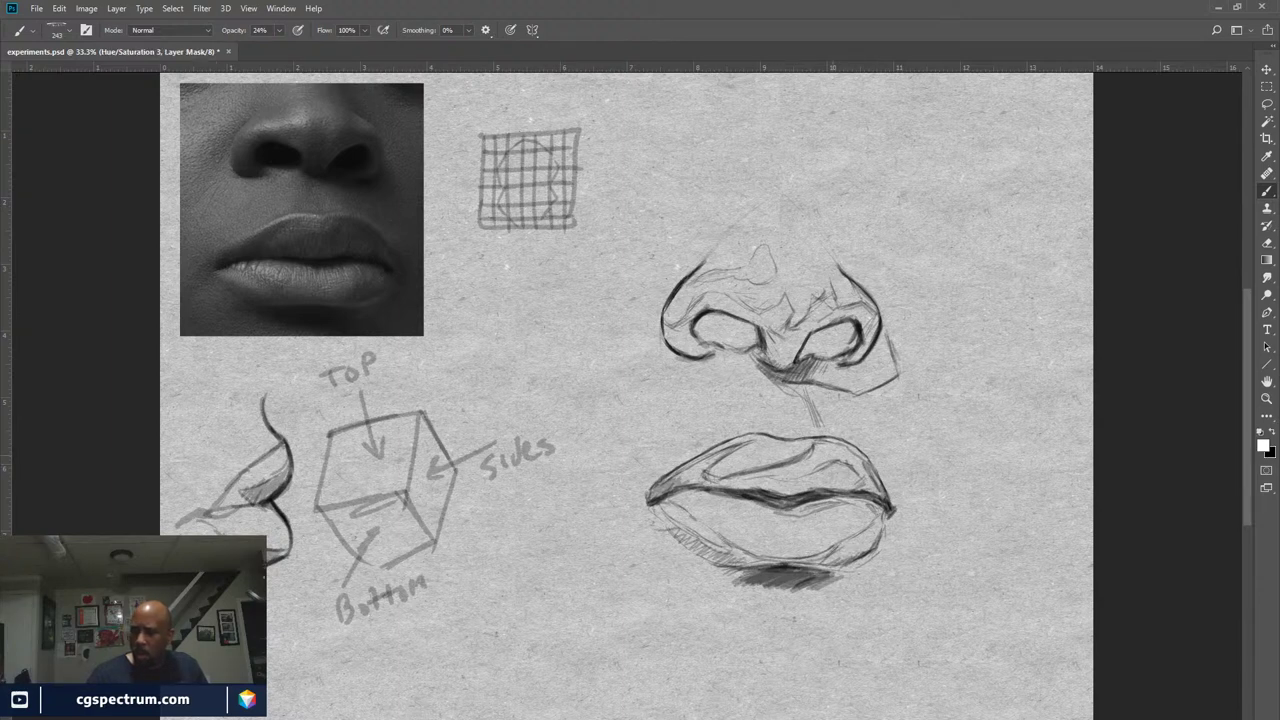
key(alt+bracketleft)
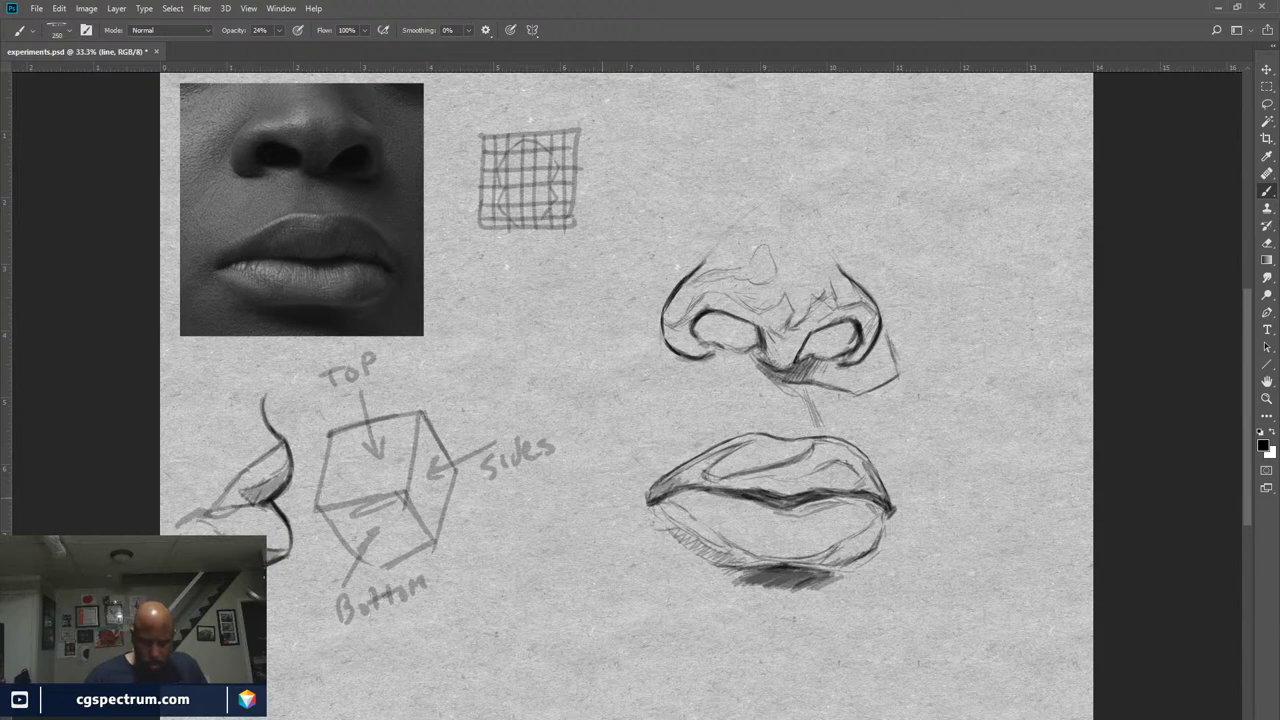
Reduce the brush size, set its opacity to 100%, and write a white 2 on the photo beside the mouth's right corner
key(bracketleft)
key(bracketleft)
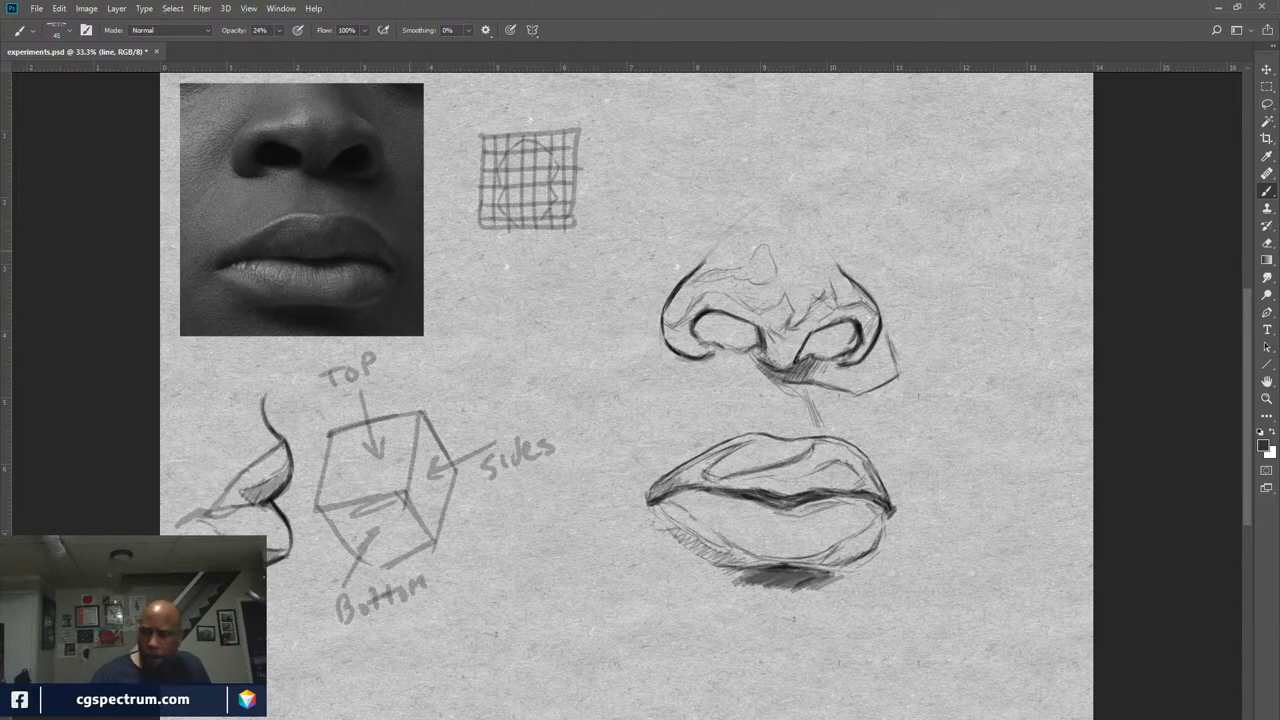
key(i)
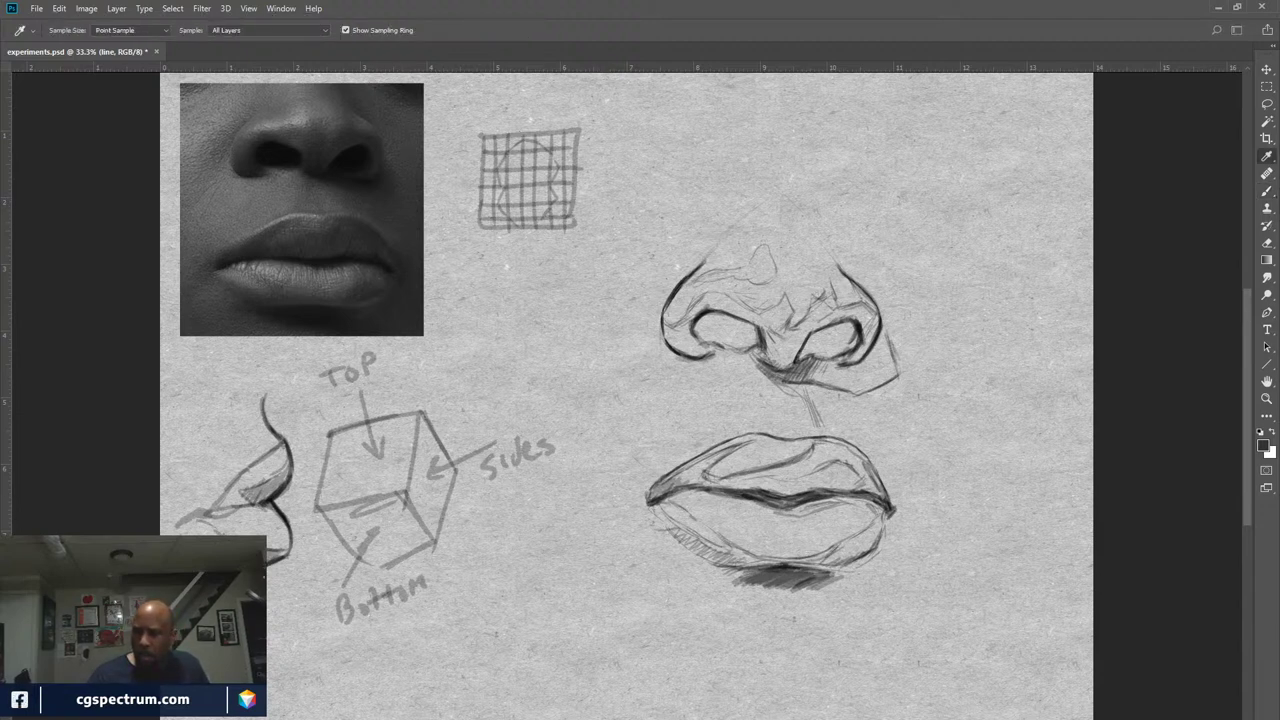
key(b)
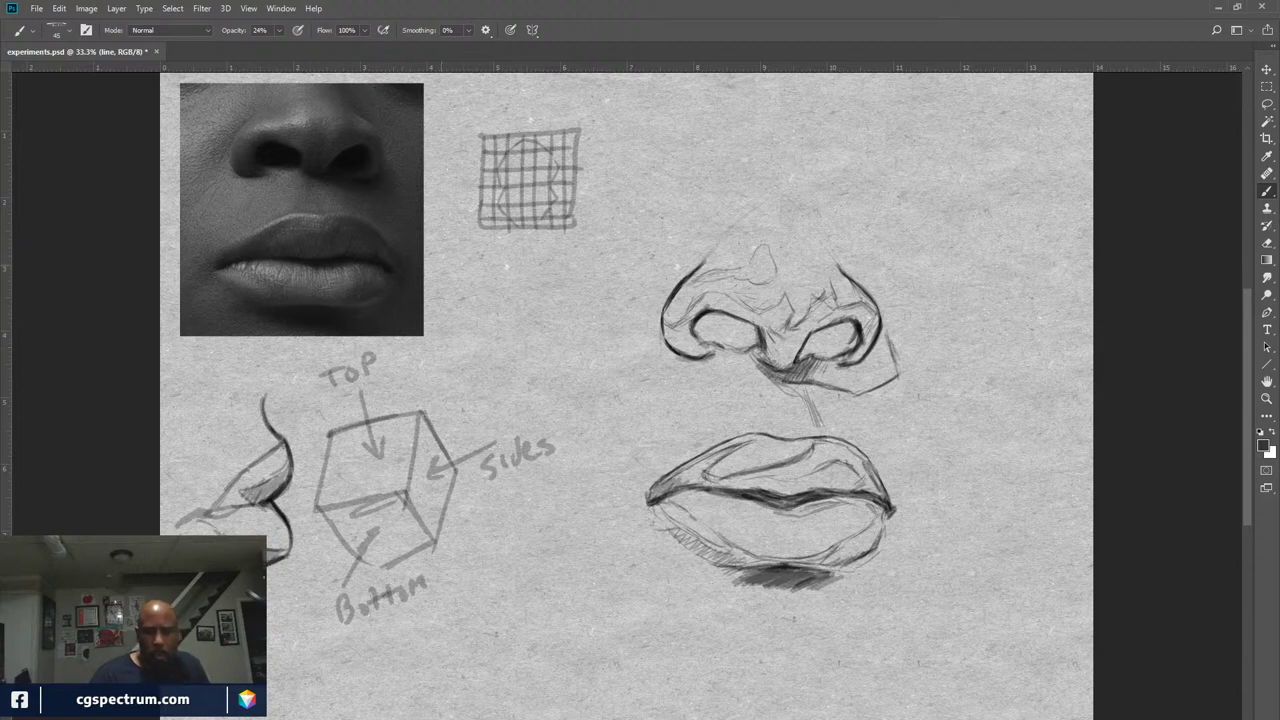
key(x)
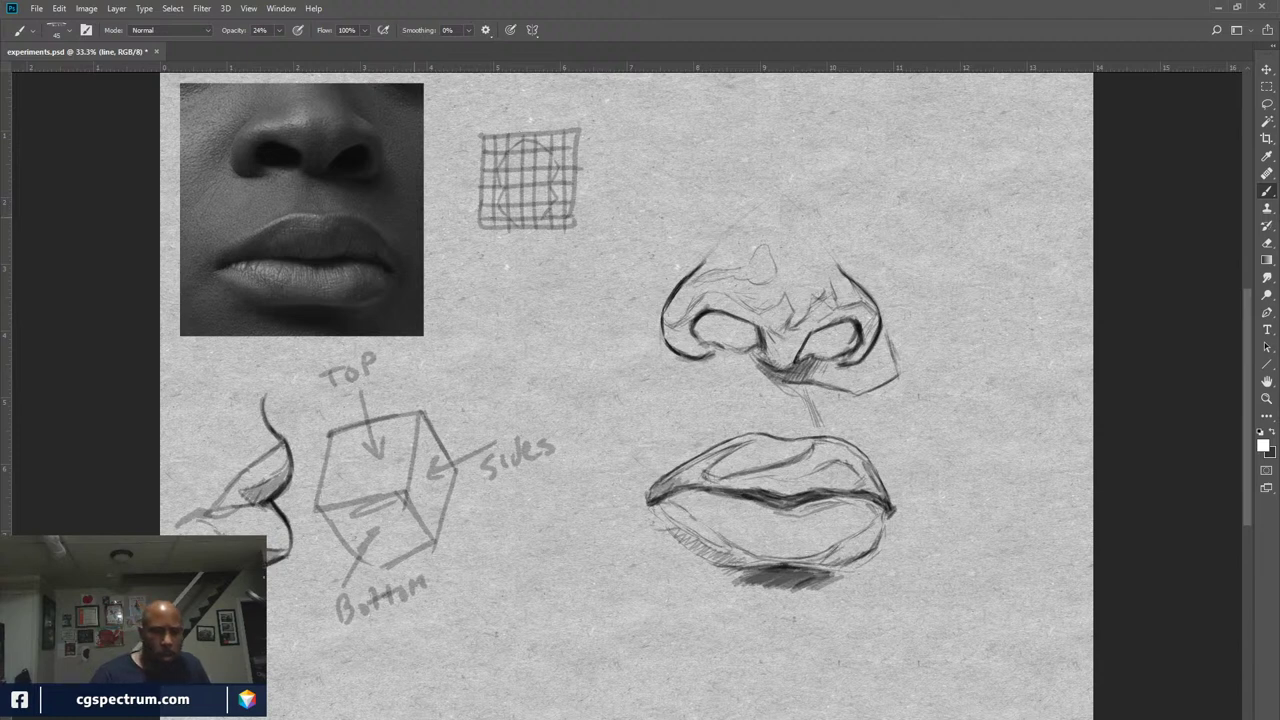
drag(409, 212, 413, 236)
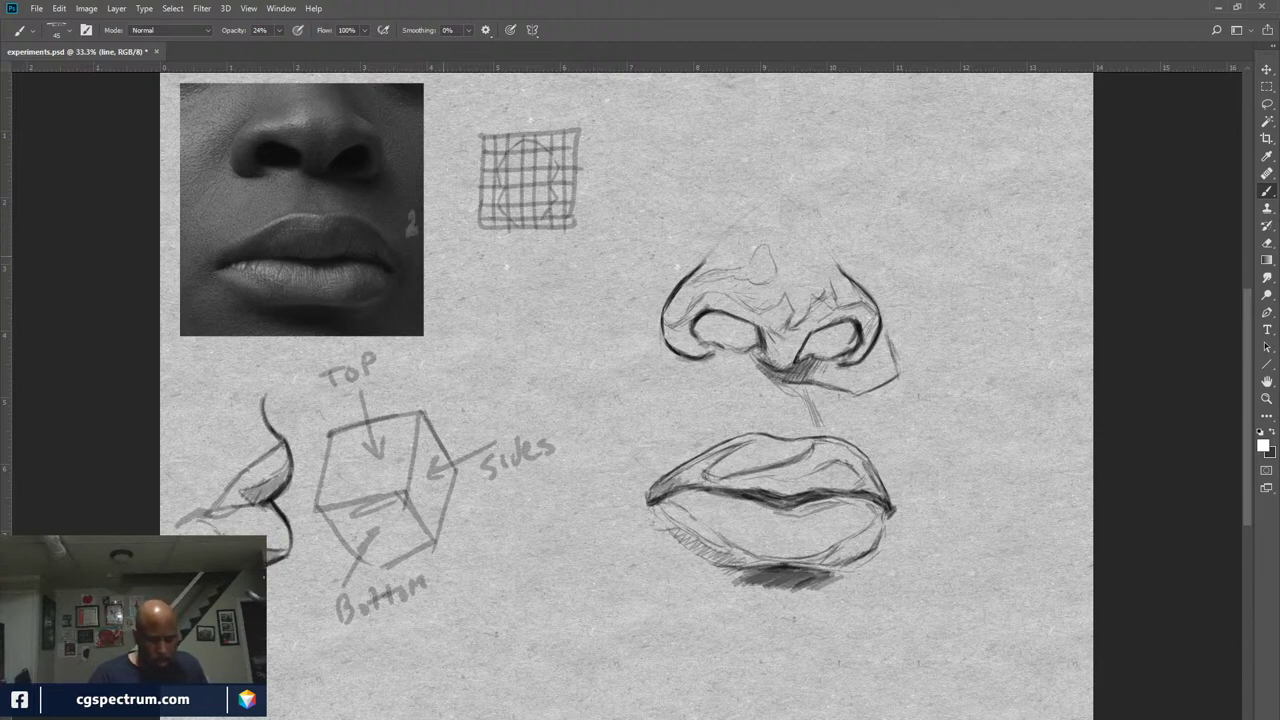
key(ctrl+z)
key(0)
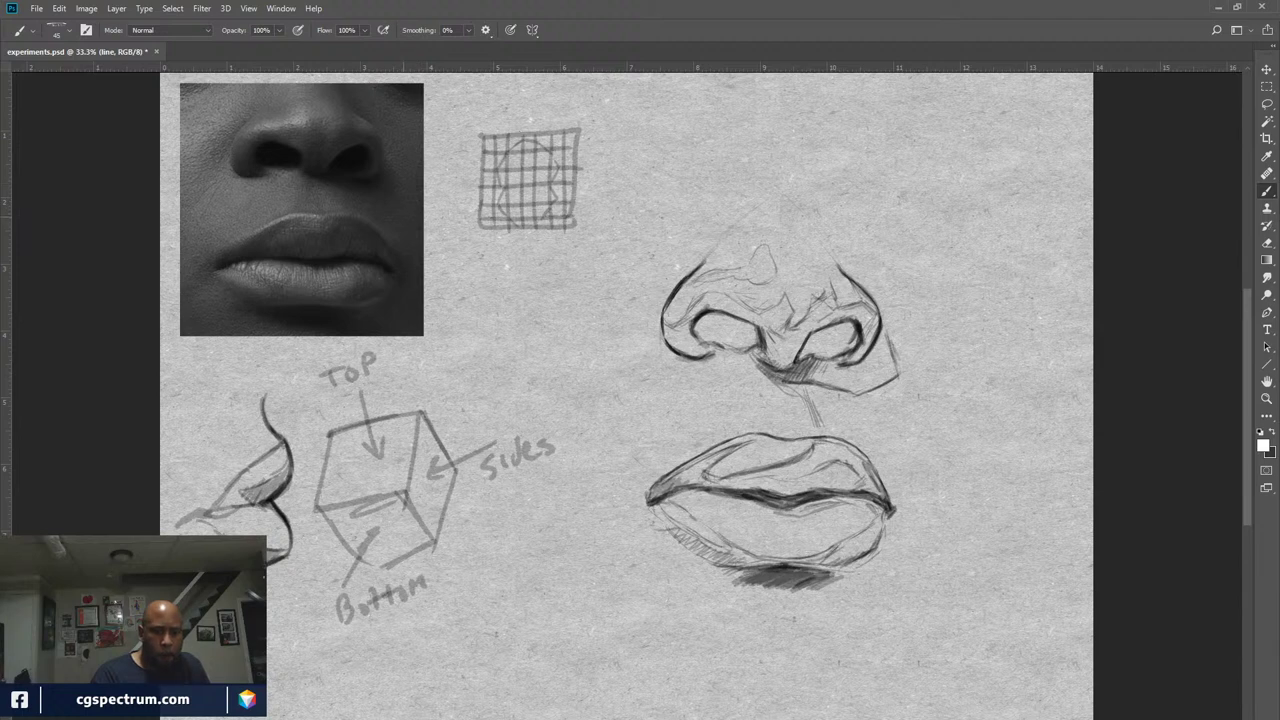
drag(404, 210, 410, 228)
Sample the tone near the 2, restore white, and write 2.5 on the photo's right cheek beside the nose
key(i)
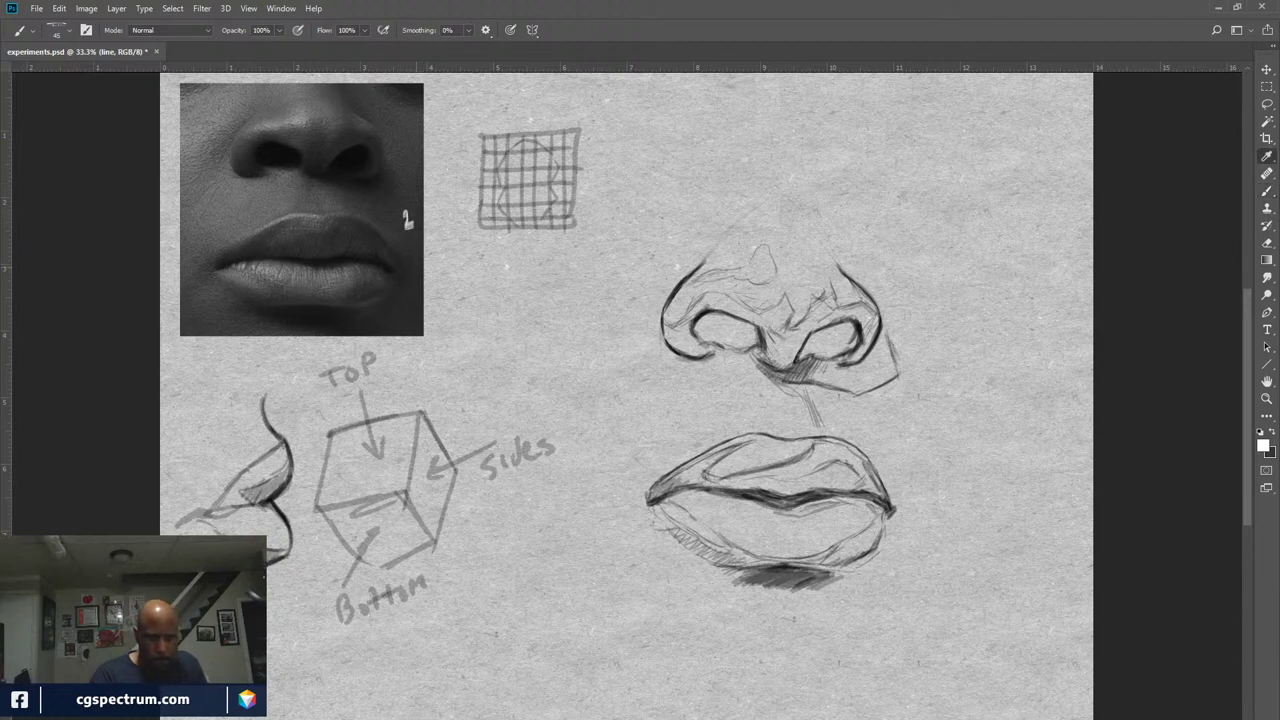
click(407, 220)
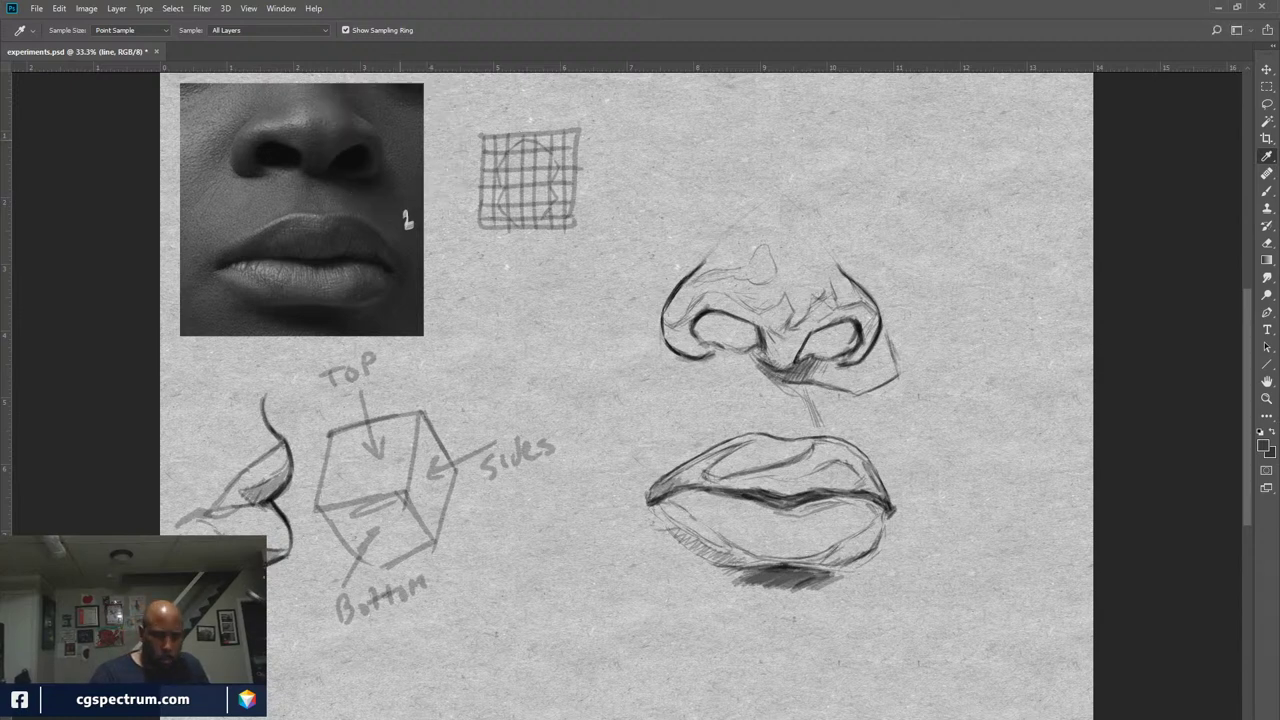
key(b)
key(d)
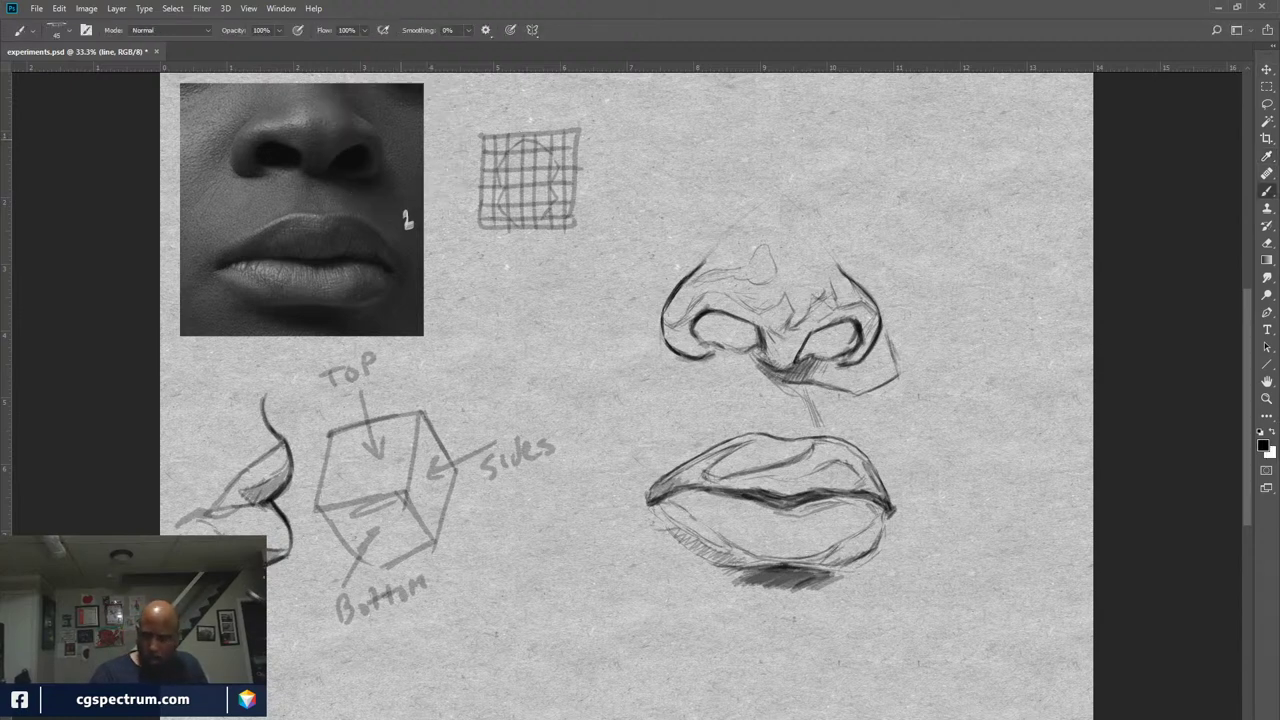
key(x)
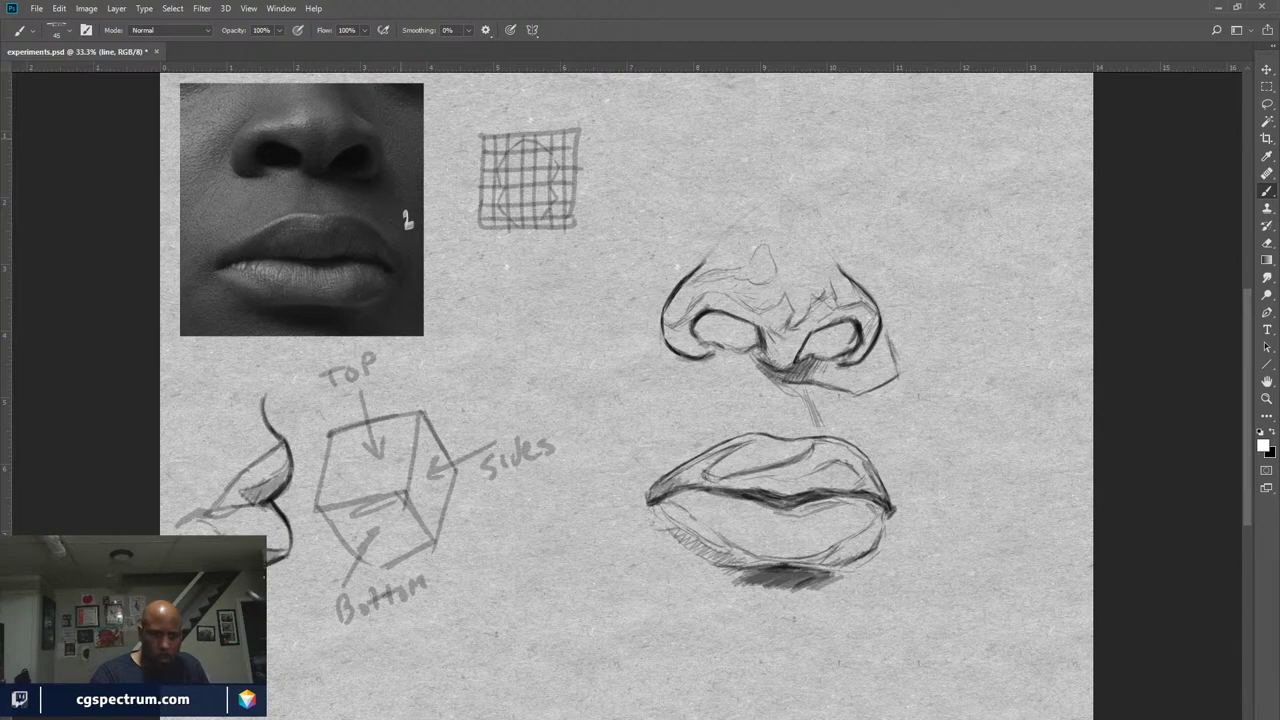
mouse_move(402, 135)
mouse_down()
mouse_move(401, 152)
mouse_move(422, 126)
mouse_up()
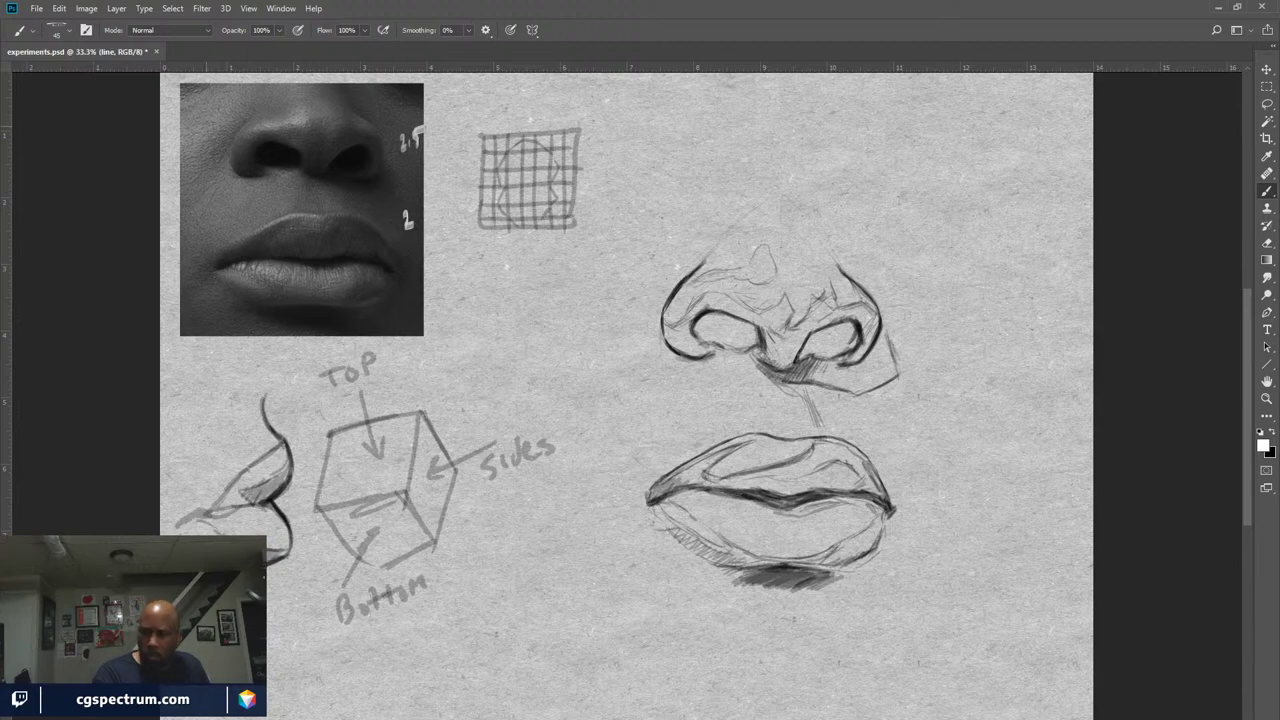
Sample the photo's left cheek tone and write a white 5 there with a 25 px brush
key(x)
key(i)
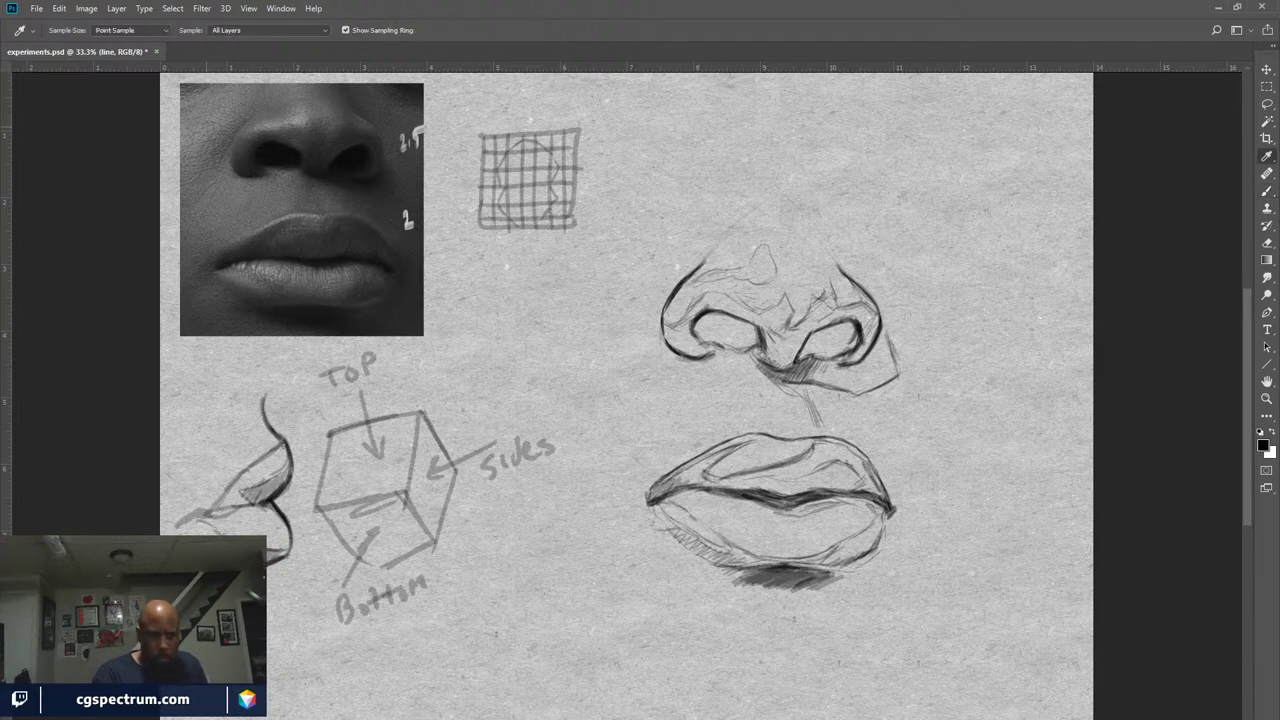
click(207, 138)
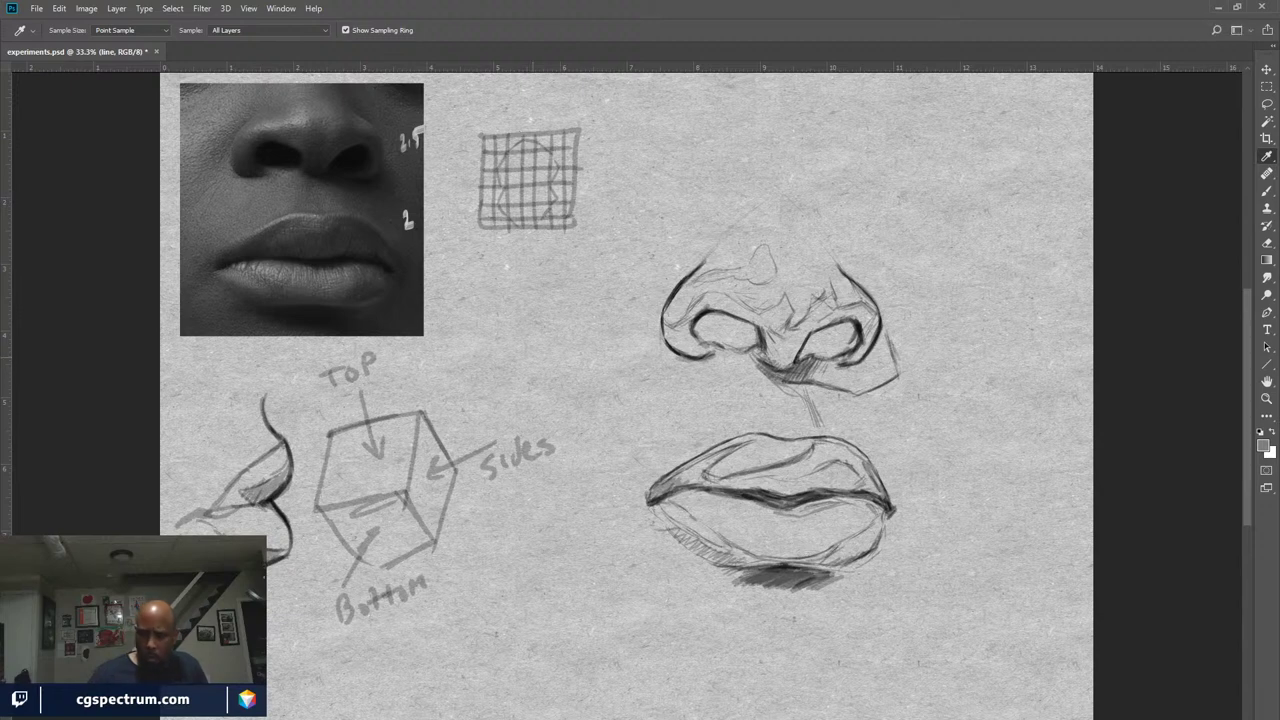
key(x)
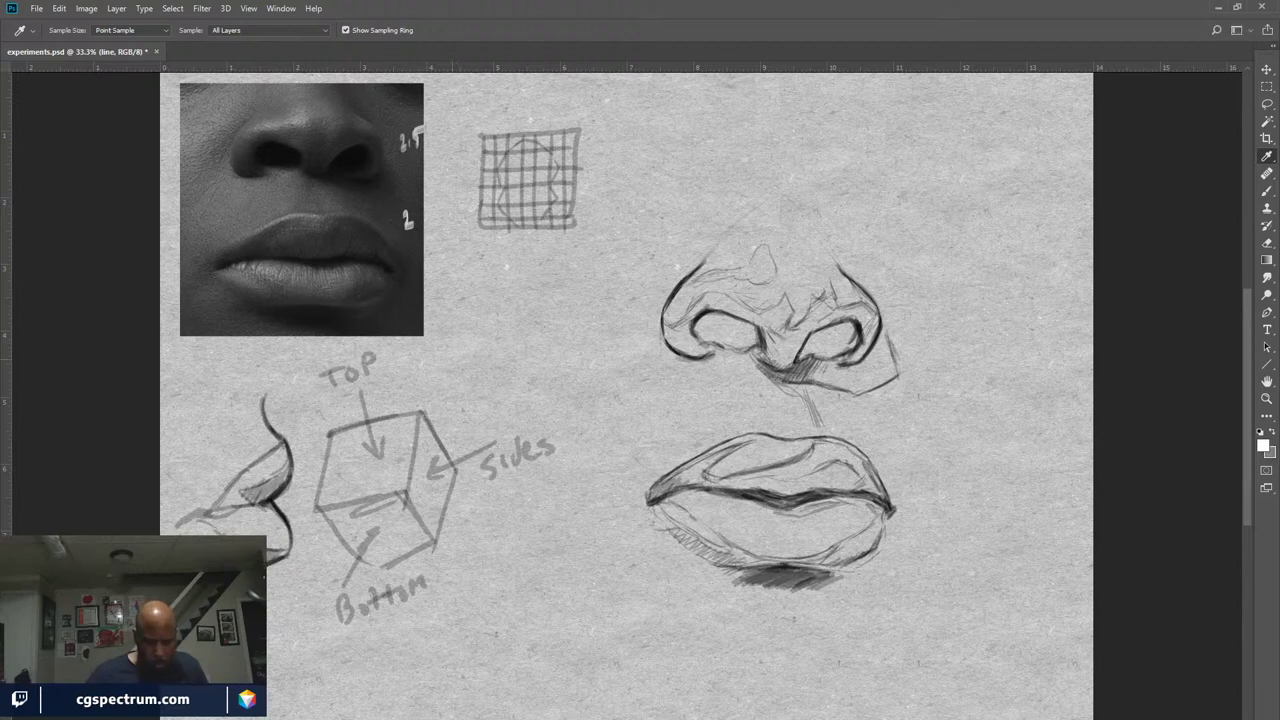
key(b)
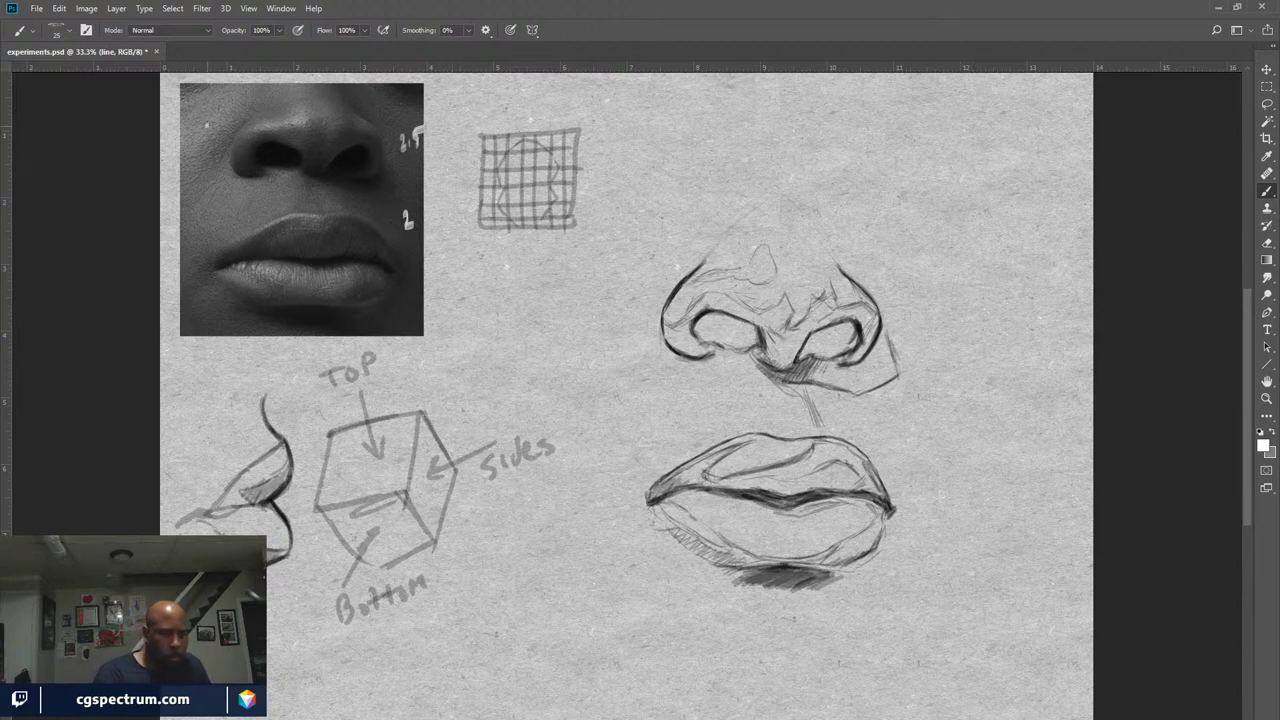
mouse_move(203, 126)
mouse_down()
mouse_move(199, 143)
mouse_move(213, 123)
mouse_up()
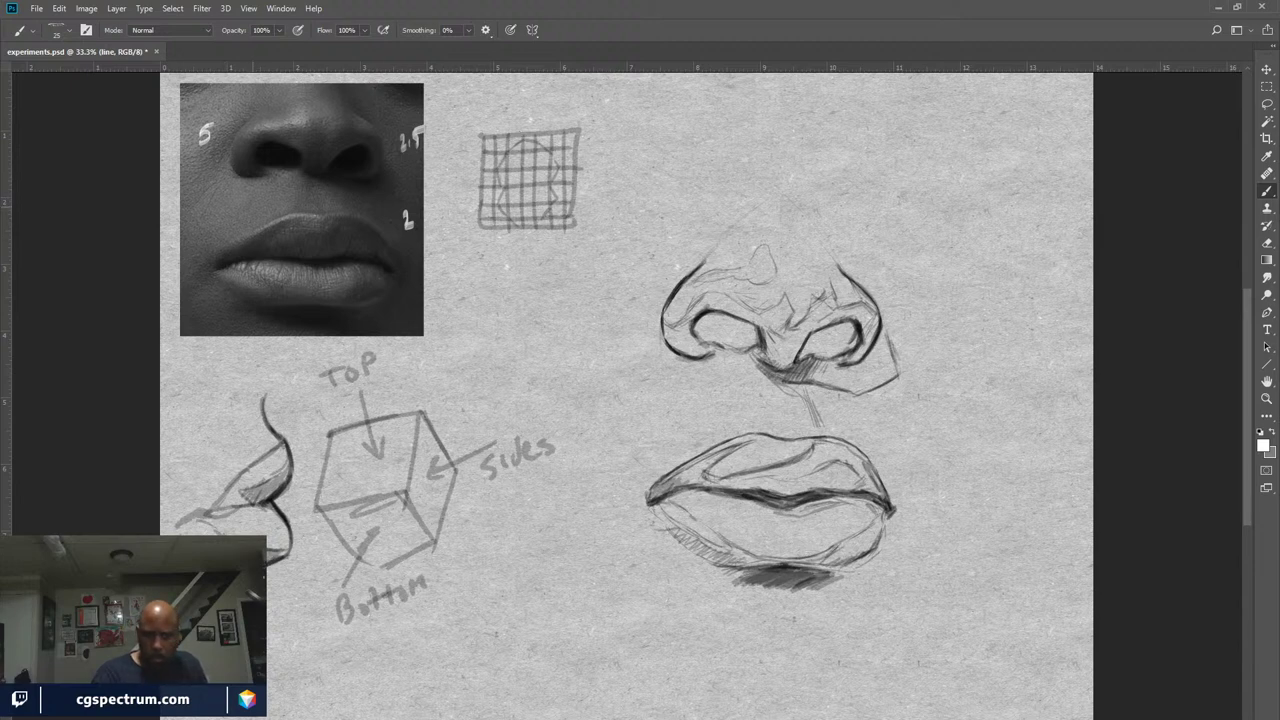
Sample the skin above the upper lip's left side and write the value 4.5 there in white
key(i)
key(x)
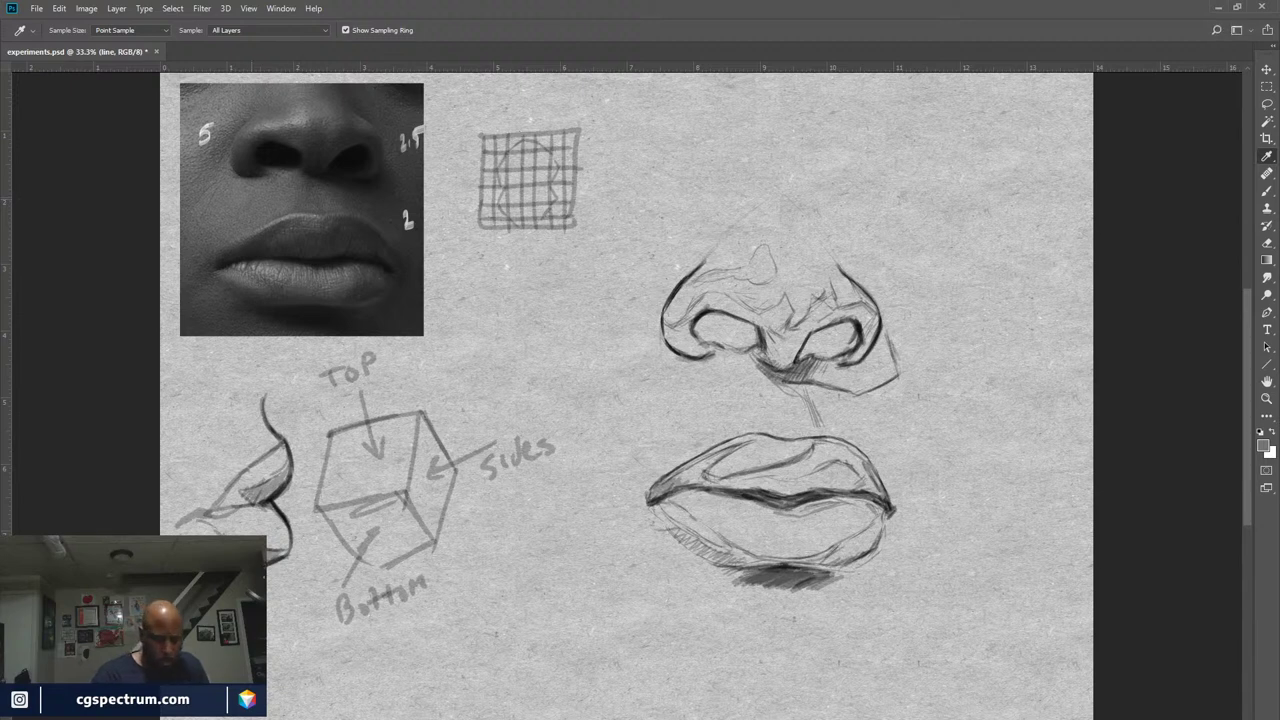
key(x)
key(b)
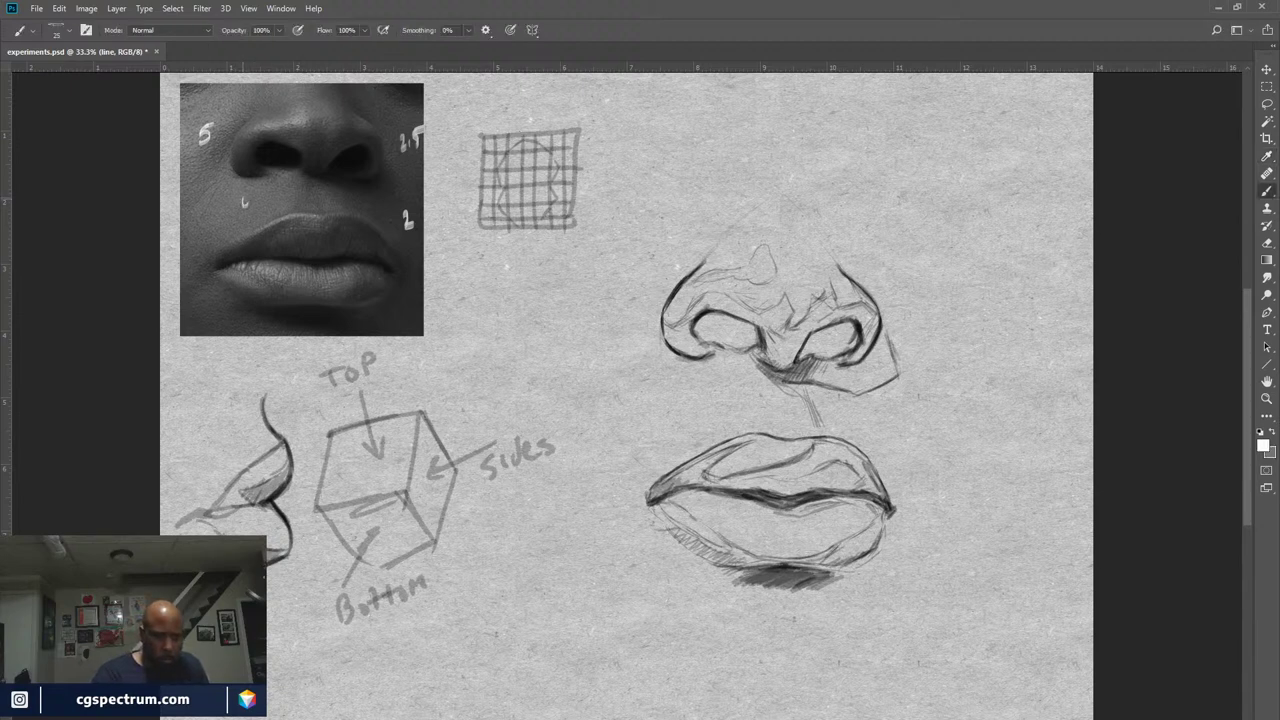
drag(257, 196, 255, 209)
drag(257, 194, 266, 192)
Sample the shadow under the nose tip and write the value 1.5 between the photo's nostrils in white
key(i)
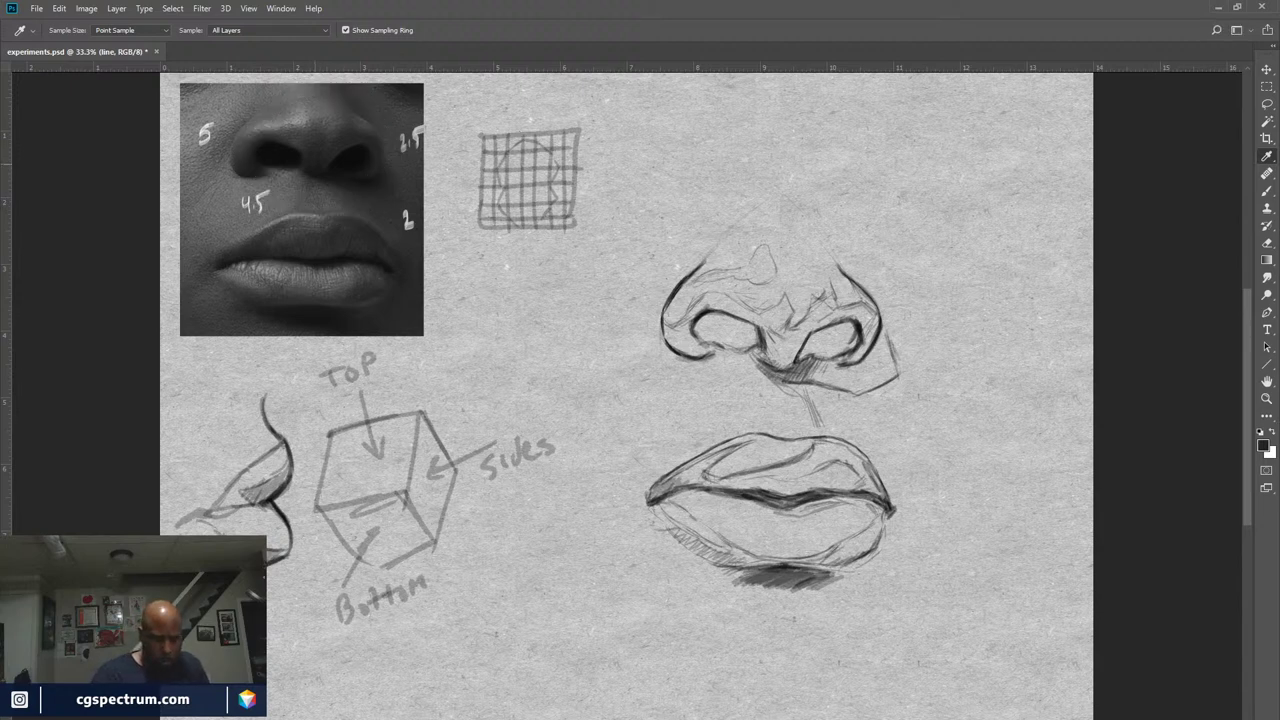
key(b)
key(x)
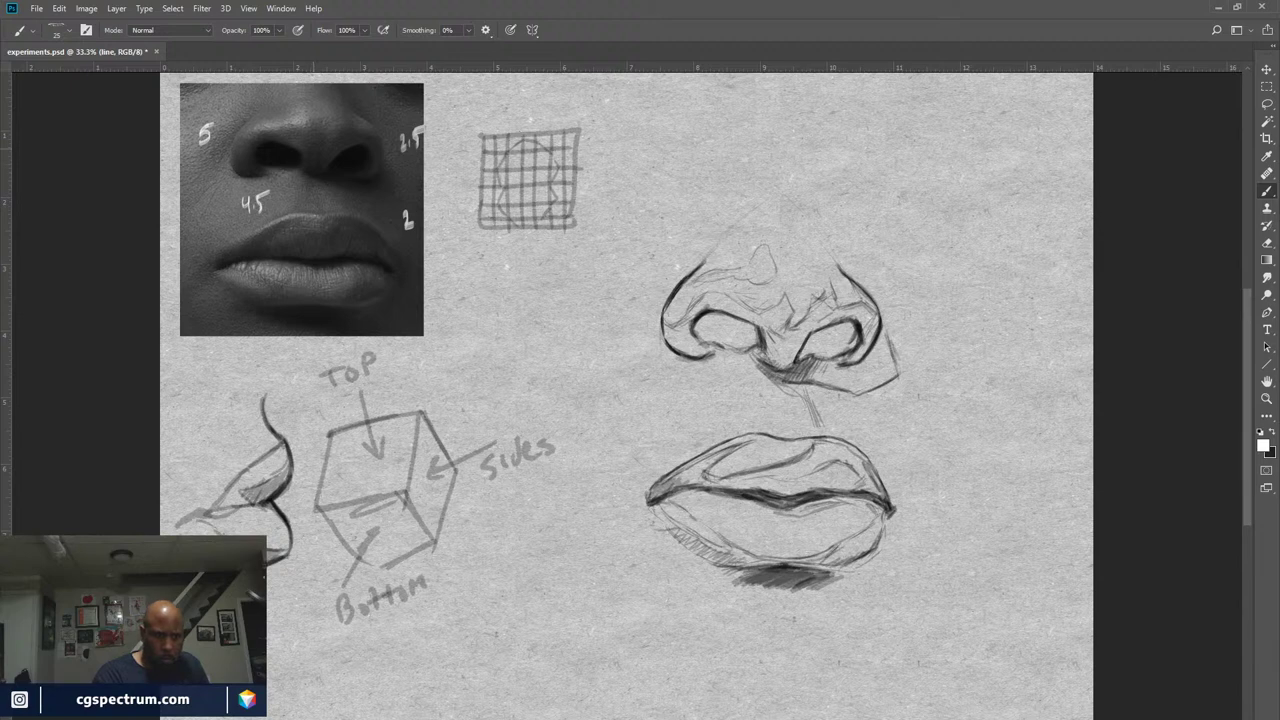
drag(314, 143, 321, 157)
drag(324, 142, 335, 139)
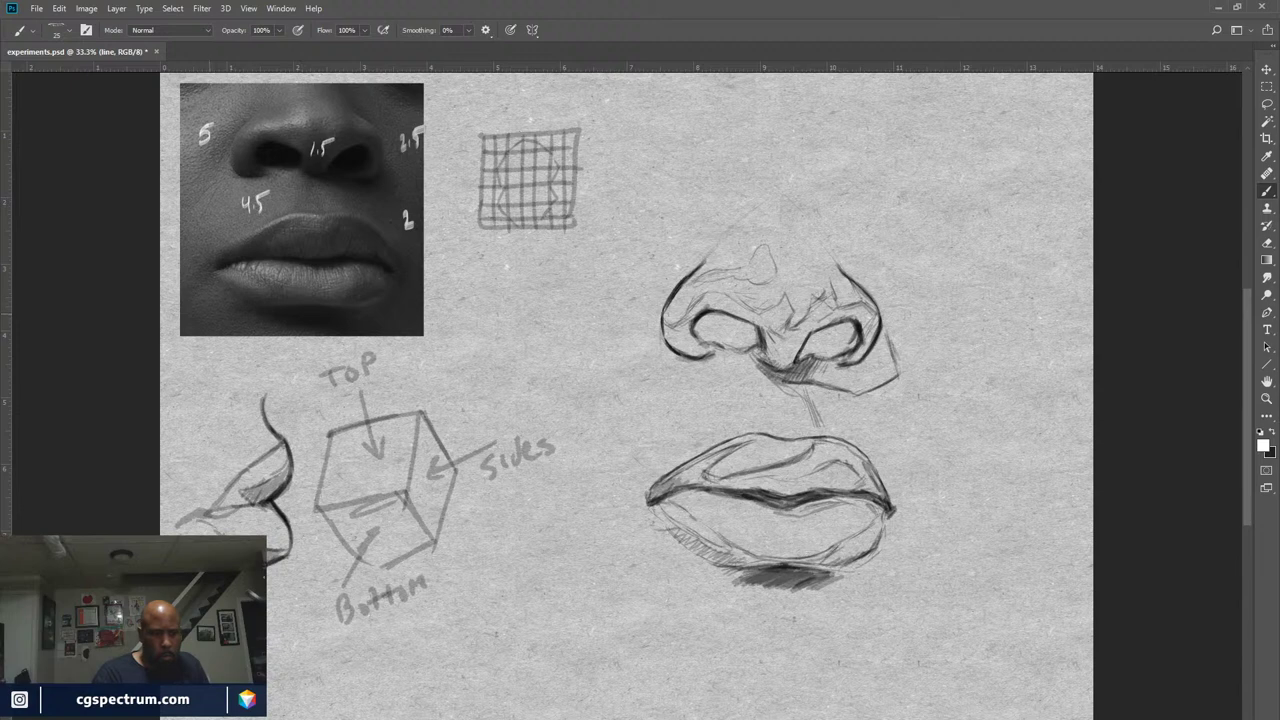
Sample the skin in the photo's lower left corner and write a white 3 there
key(i)
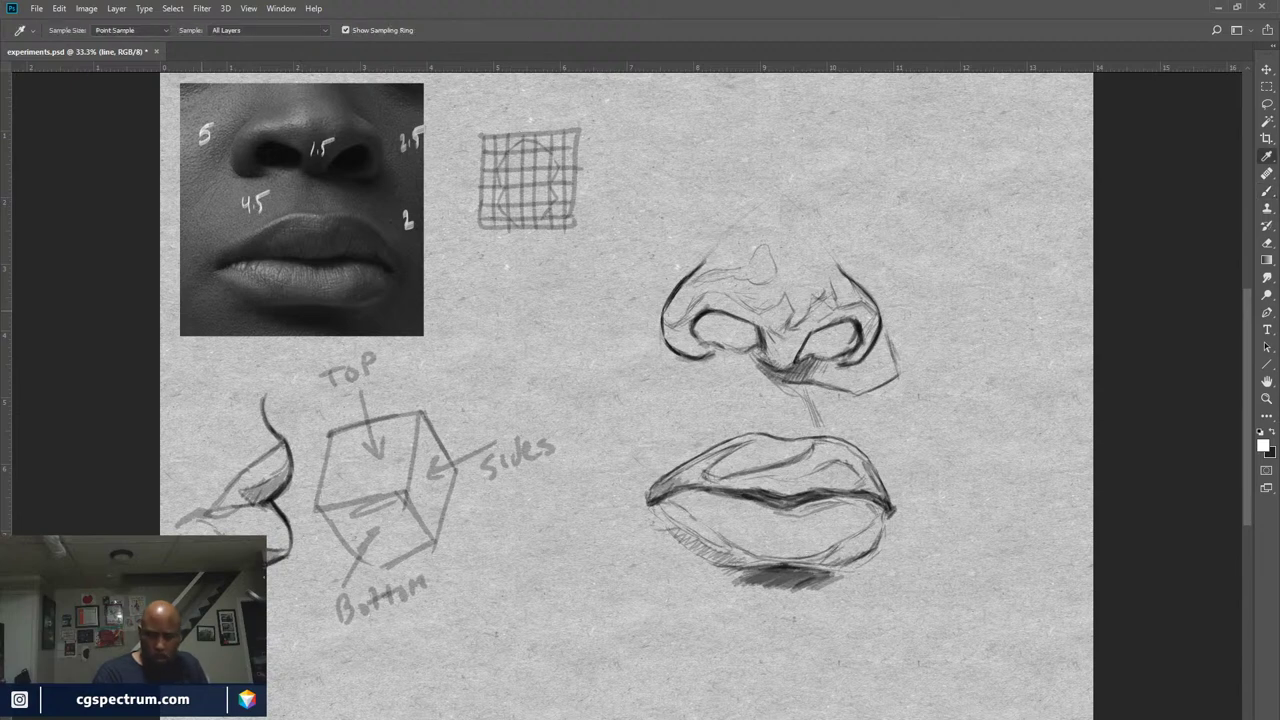
click(204, 310)
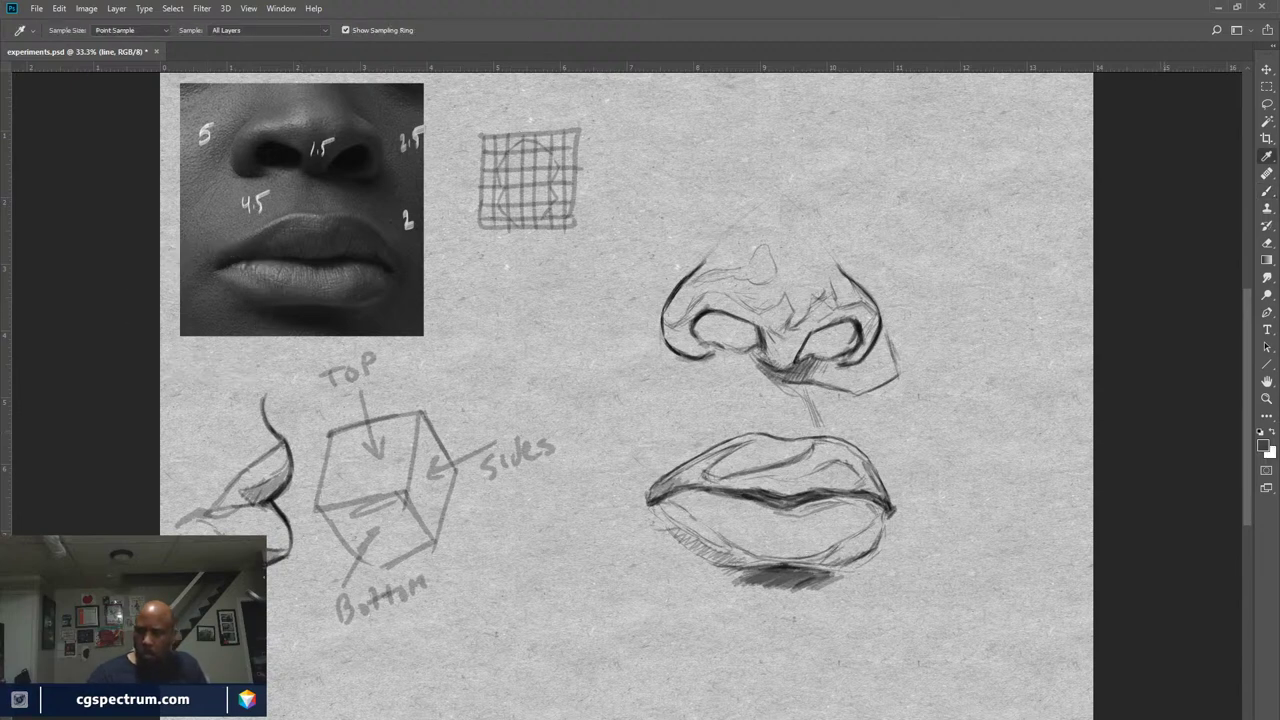
key(x)
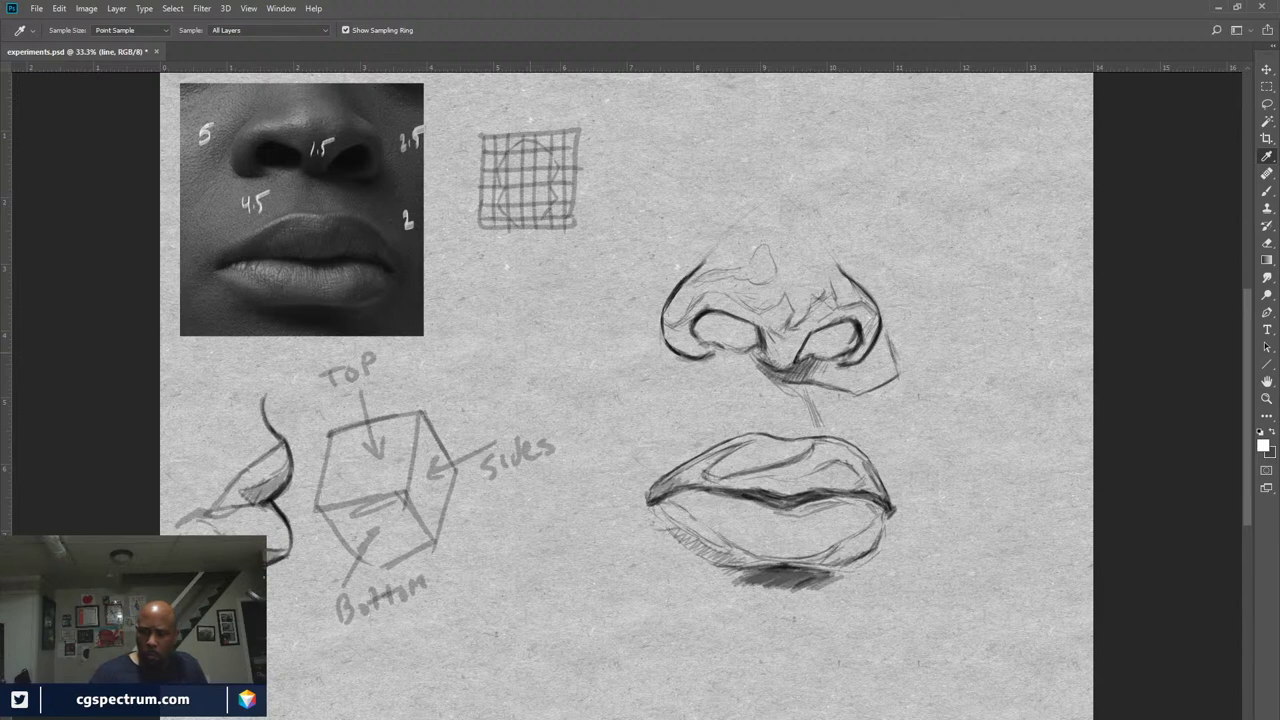
key(b)
drag(201, 303, 200, 319)
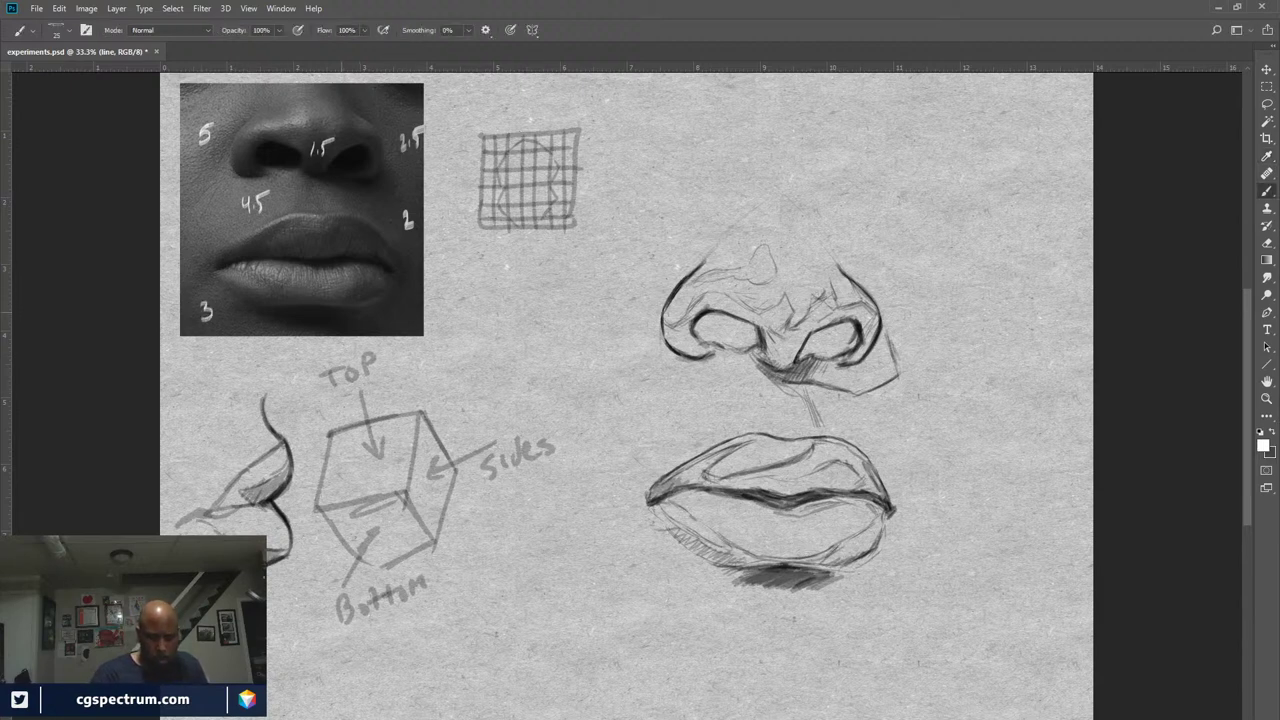
Label the shadow beneath the photo's lower lip with a white 1 and the left nostril with a 0
key(x)
key(i)
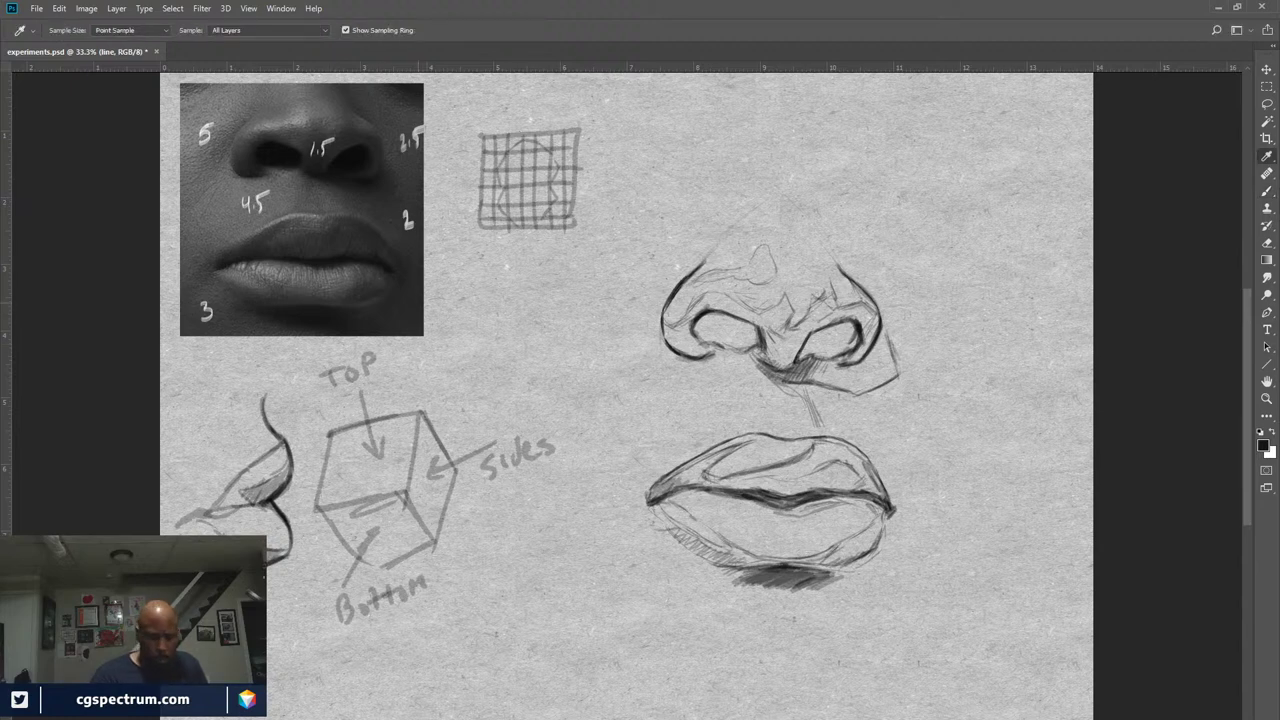
key(x)
key(b)
drag(317, 309, 316, 322)
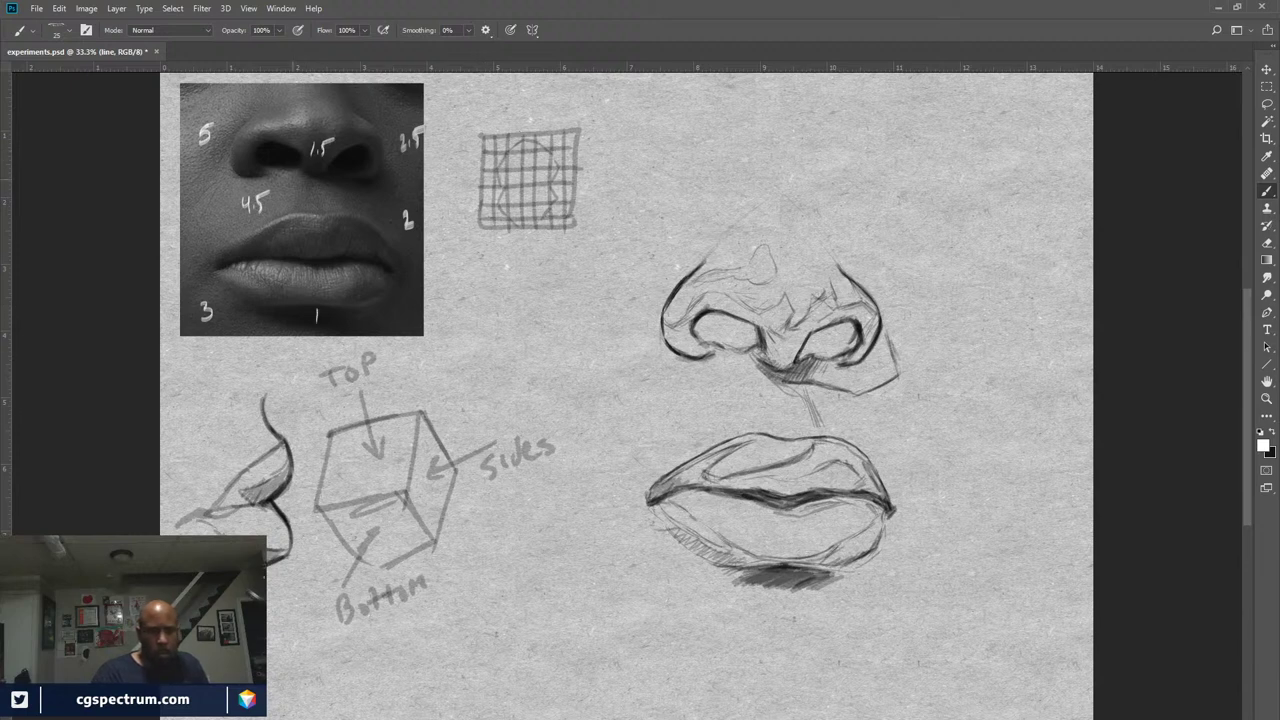
drag(281, 151, 280, 152)
Sample the right side of the photo's upper lip and write the value 1.5 there in white
key(i)
key(x)
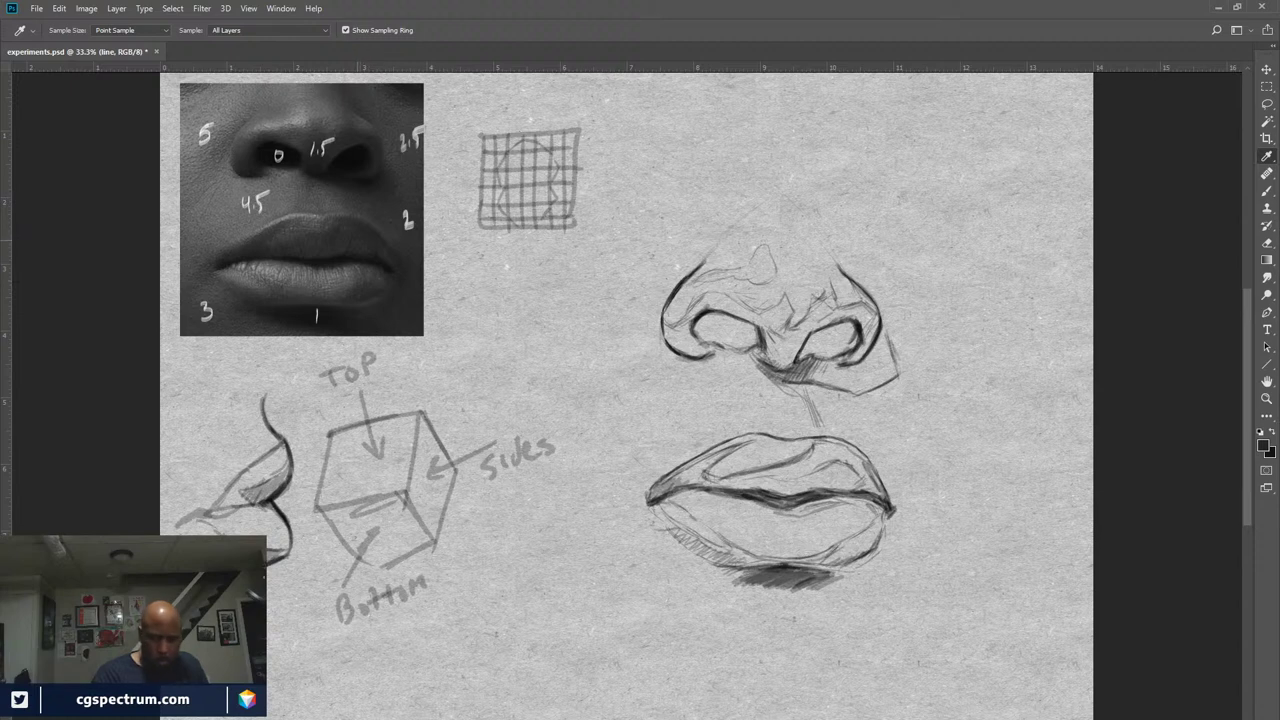
key(x)
key(b)
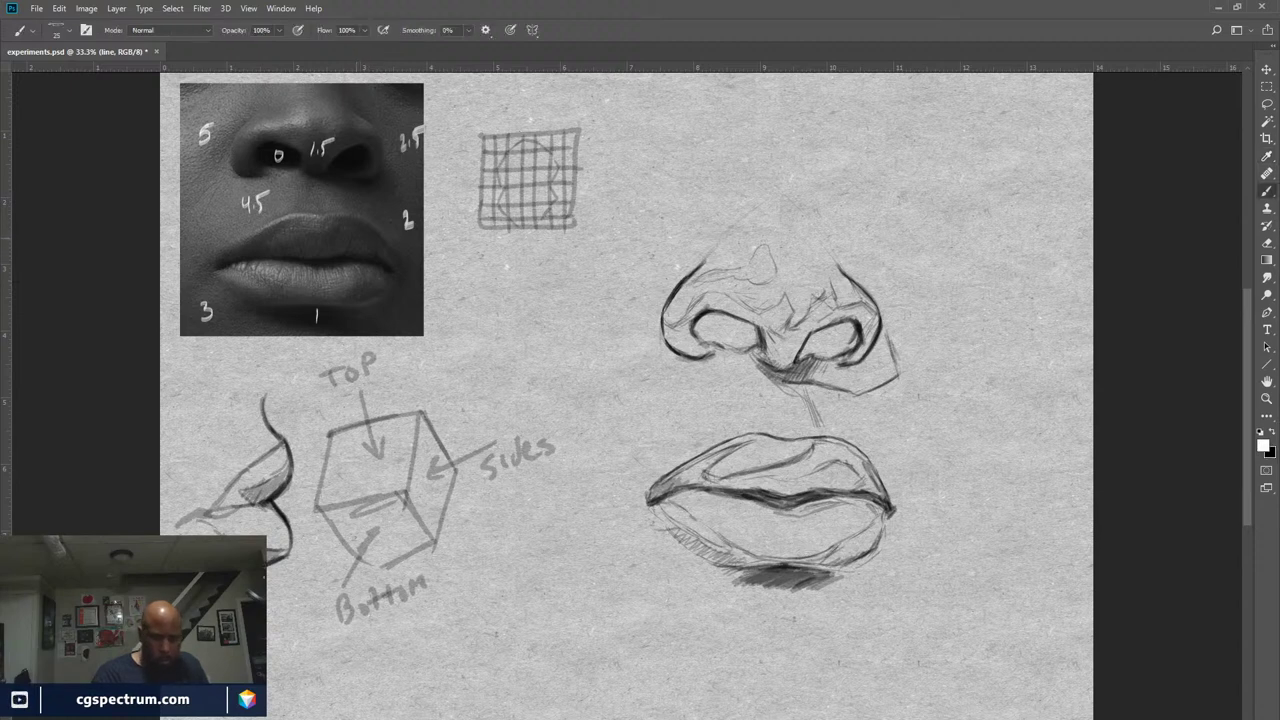
drag(363, 227, 364, 239)
drag(363, 226, 371, 225)
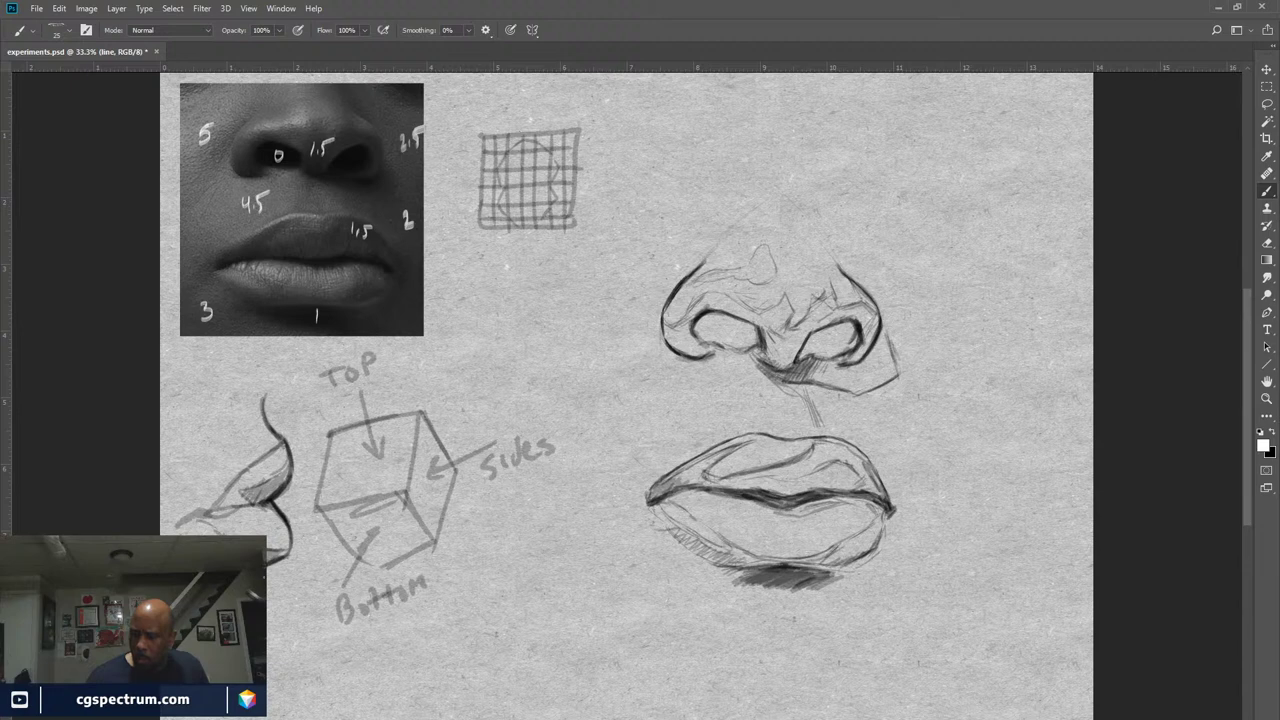
Lasso the lip profile and labelled box sketches below the reference photo and remove them from the line layer
key(l)
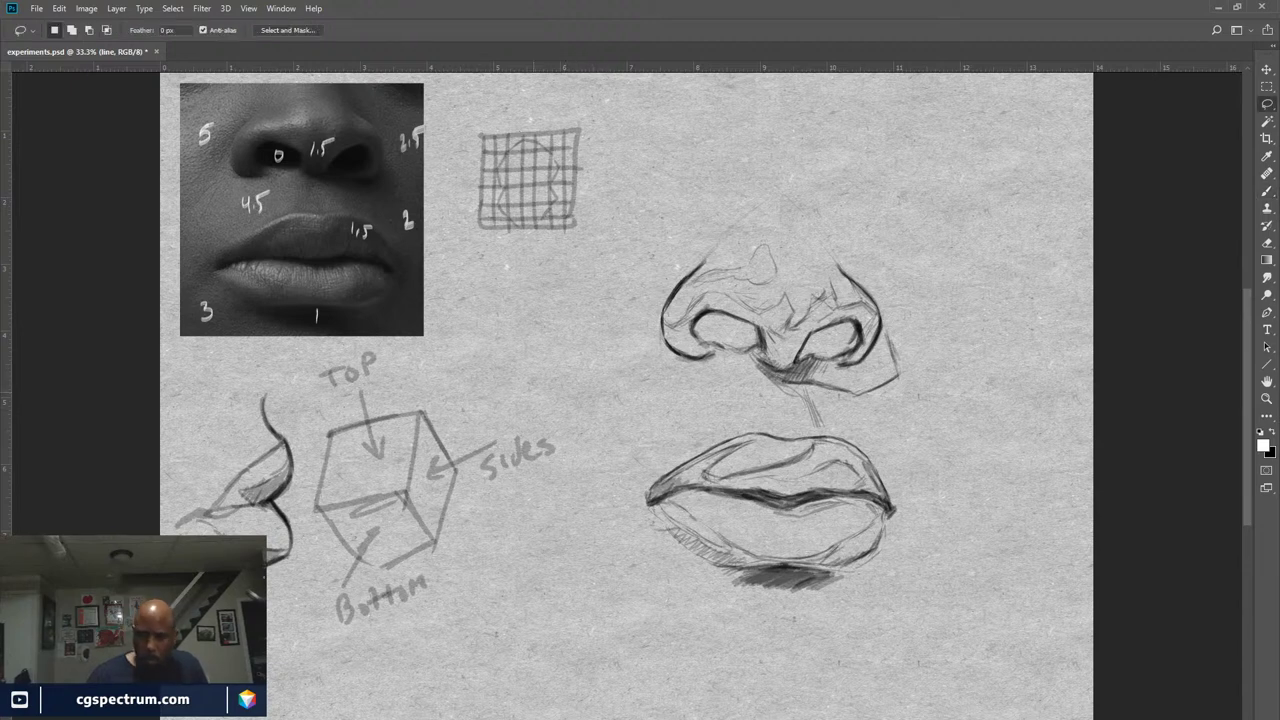
mouse_move(534, 390)
mouse_down()
mouse_move(404, 352)
mouse_move(222, 368)
mouse_move(177, 530)
mouse_move(464, 660)
mouse_move(584, 400)
mouse_up()
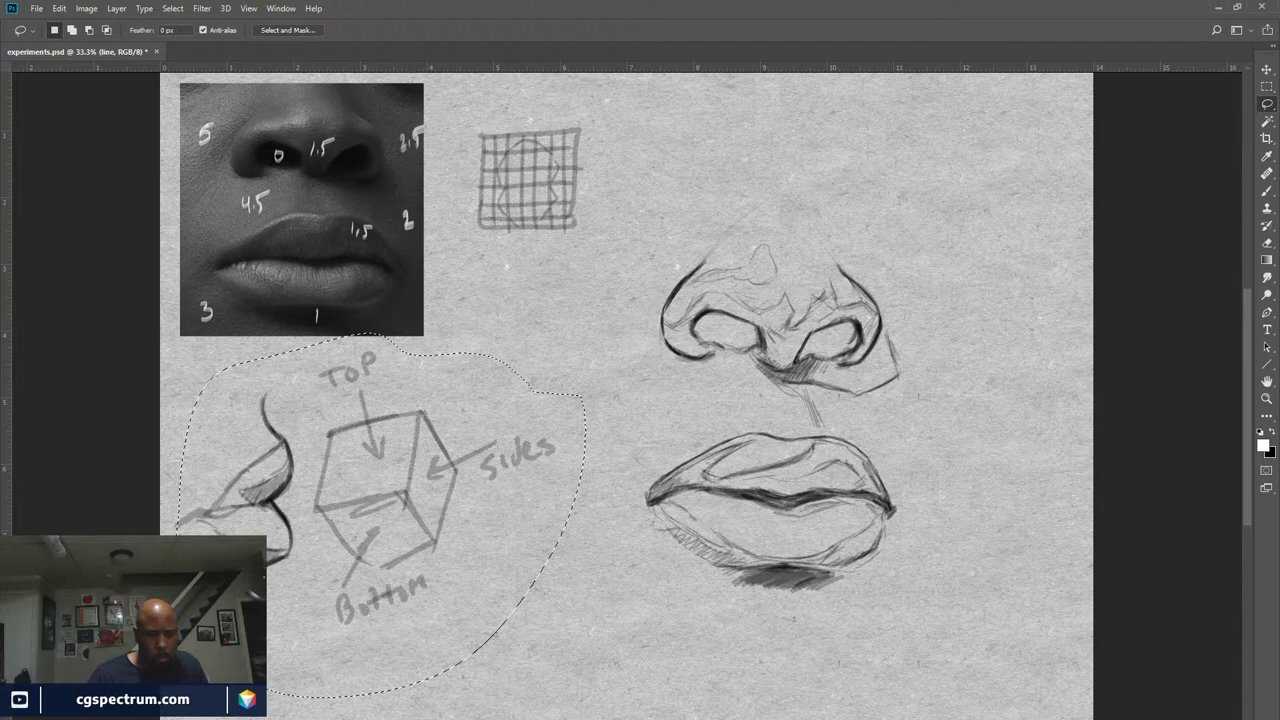
key(ctrl+j)
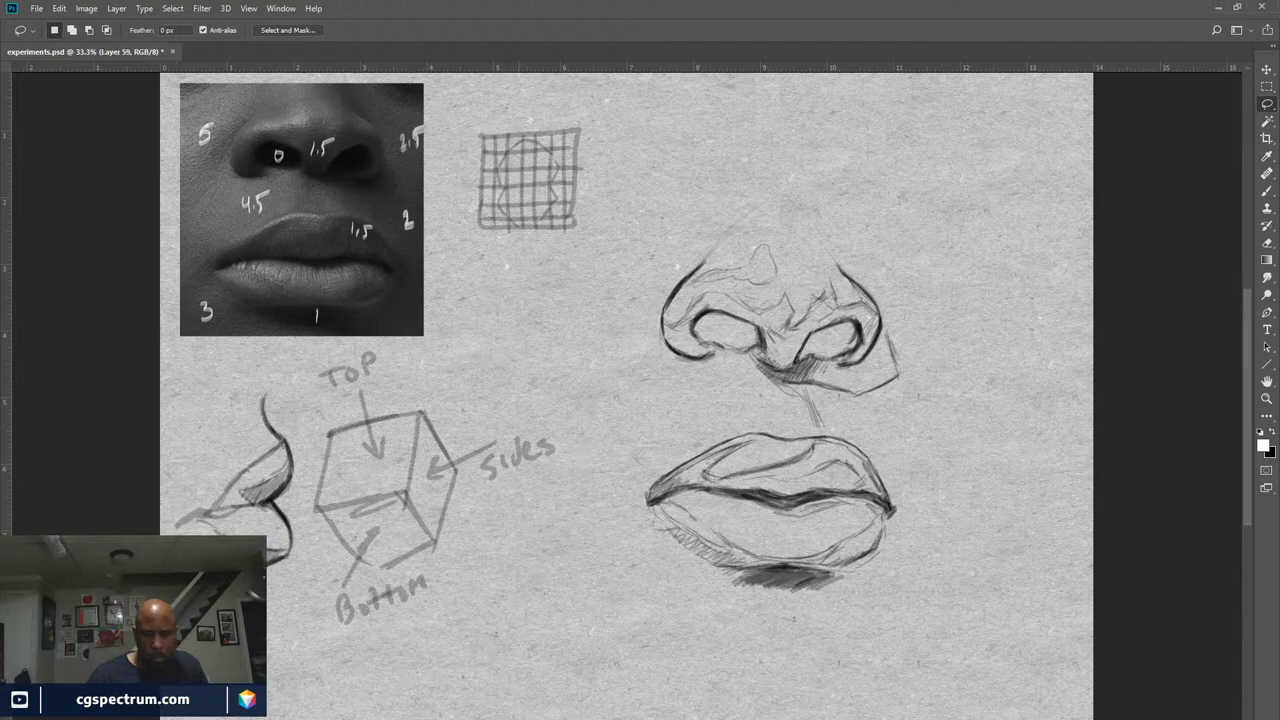
key(Delete)
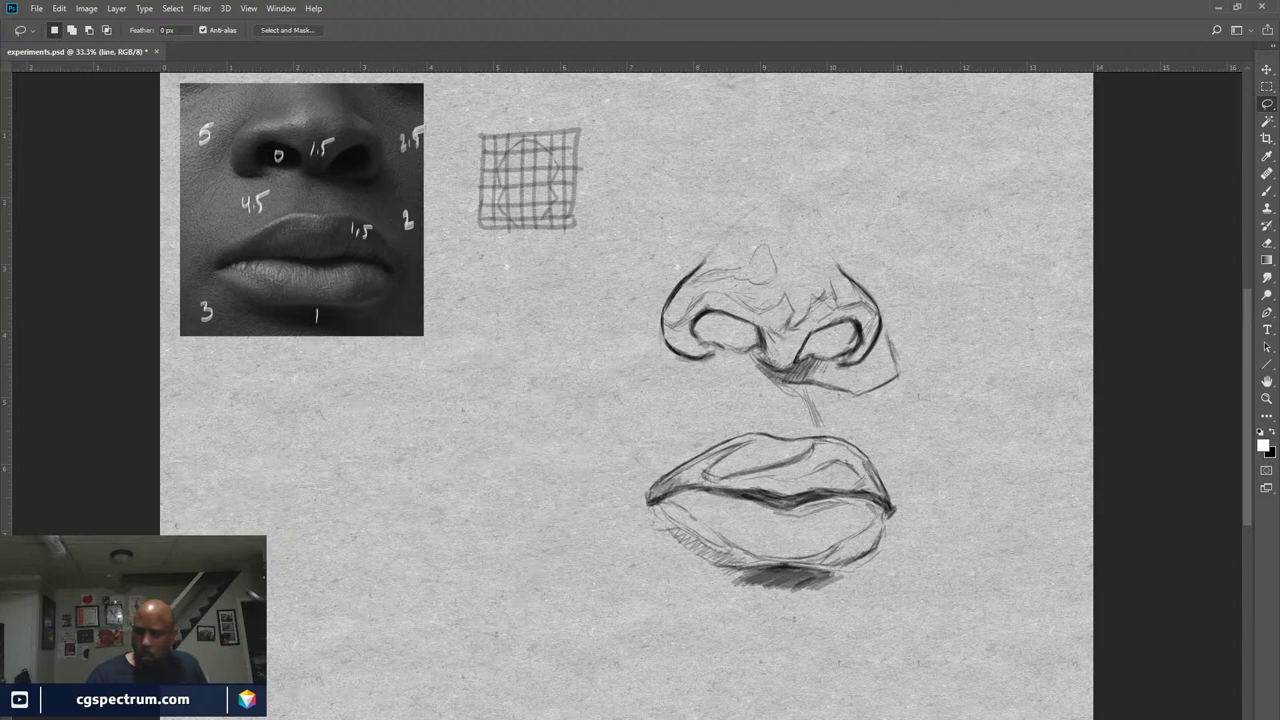
Duplicate the reference photo, limit the Hue/Saturation grayscale to the labelled copy, and place the colour version directly beneath it
key(ctrl+j)
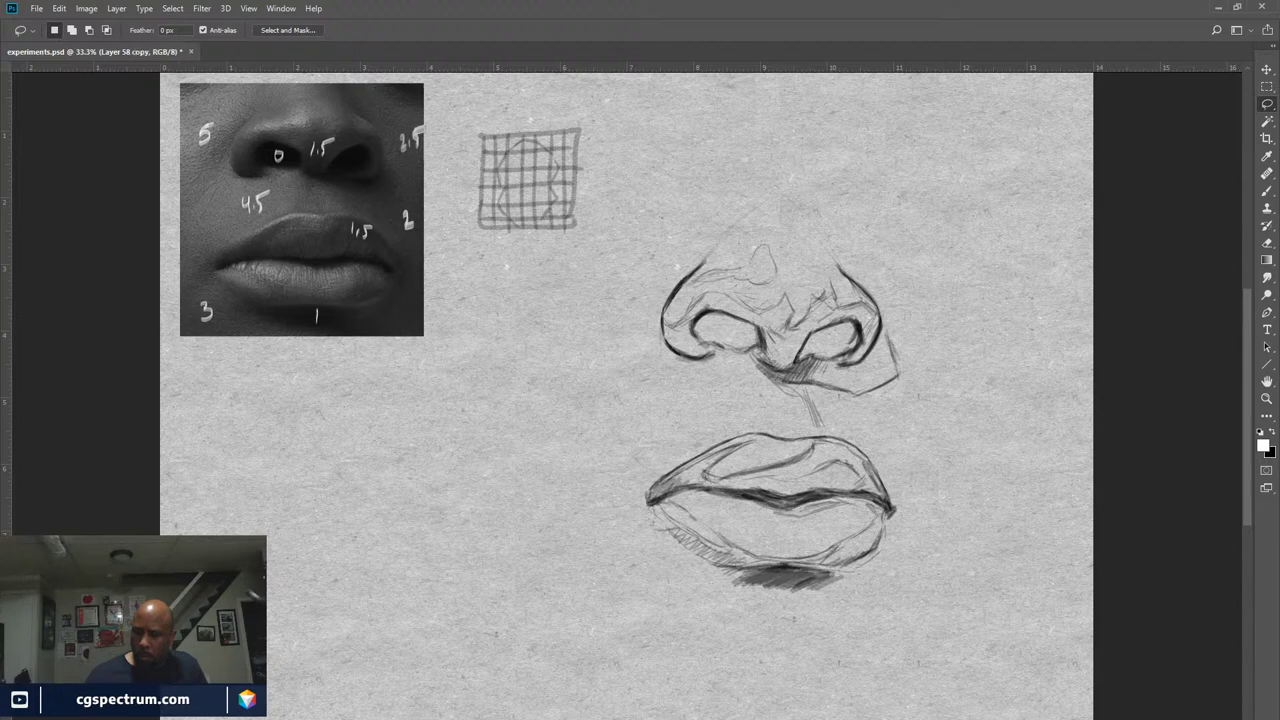
key(alt+bracketright)
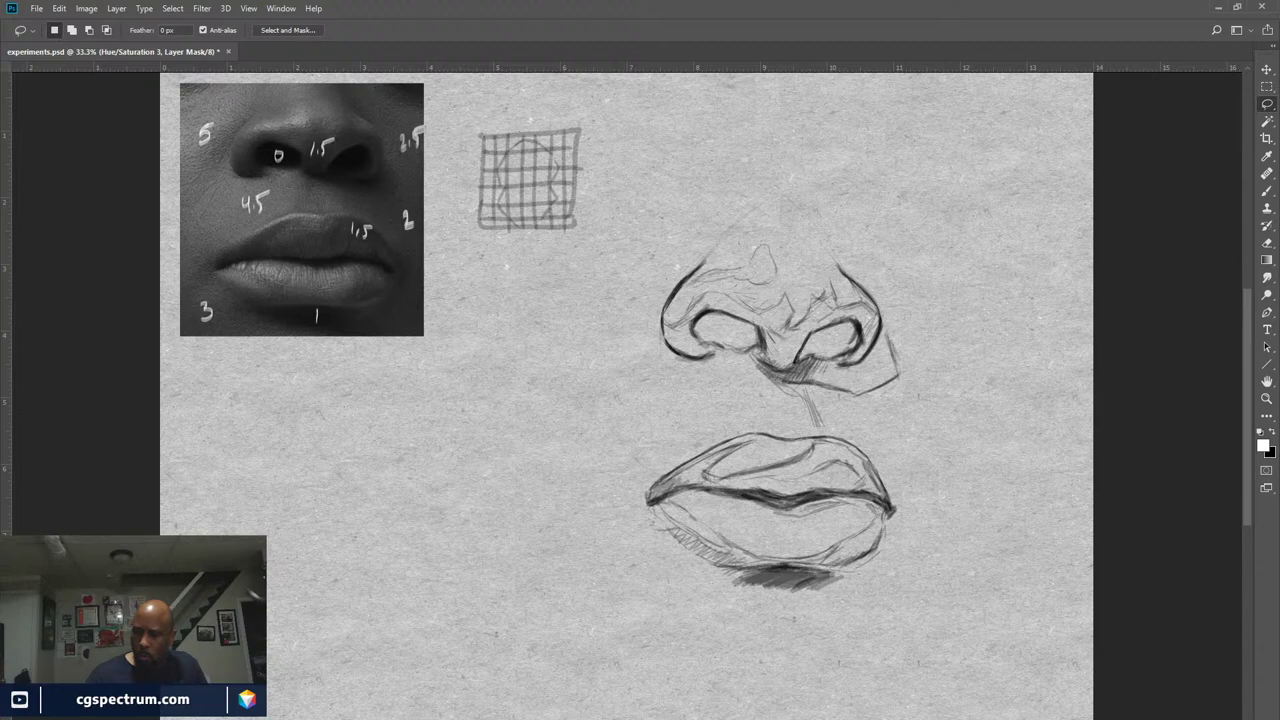
key(alt+bracketleft)
key(alt+bracketleft)
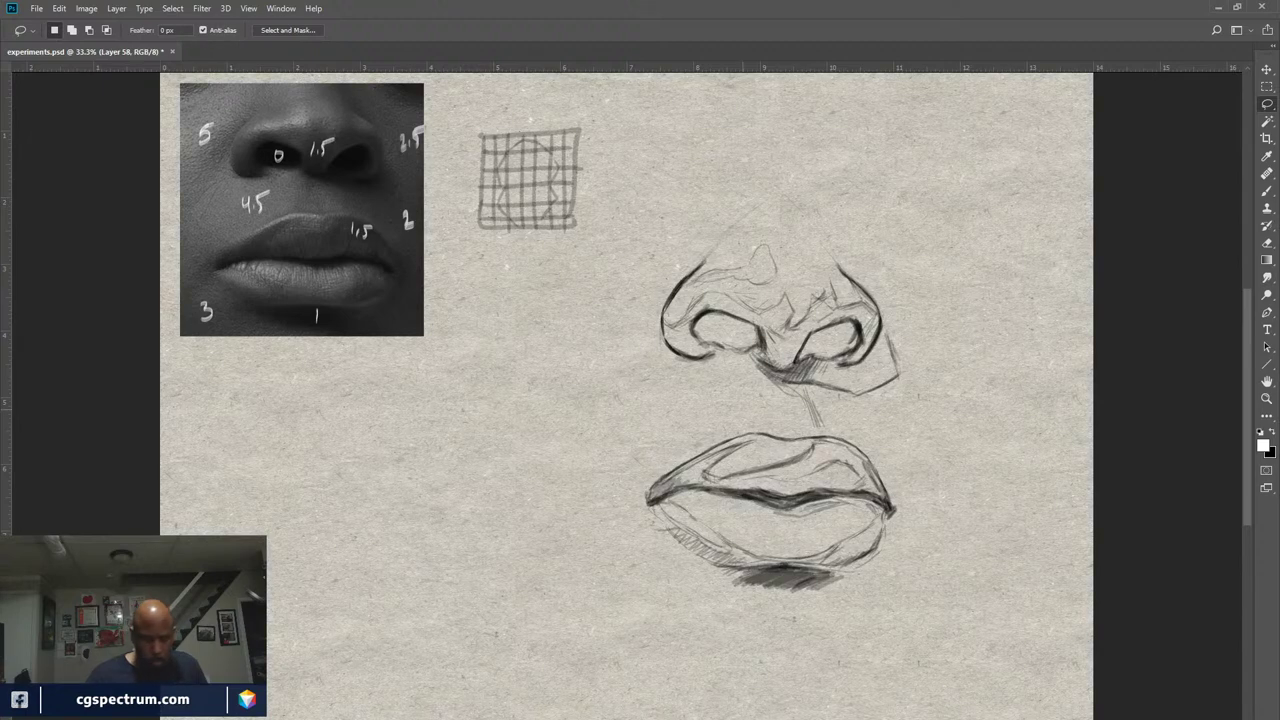
key(v)
drag(301, 210, 301, 484)
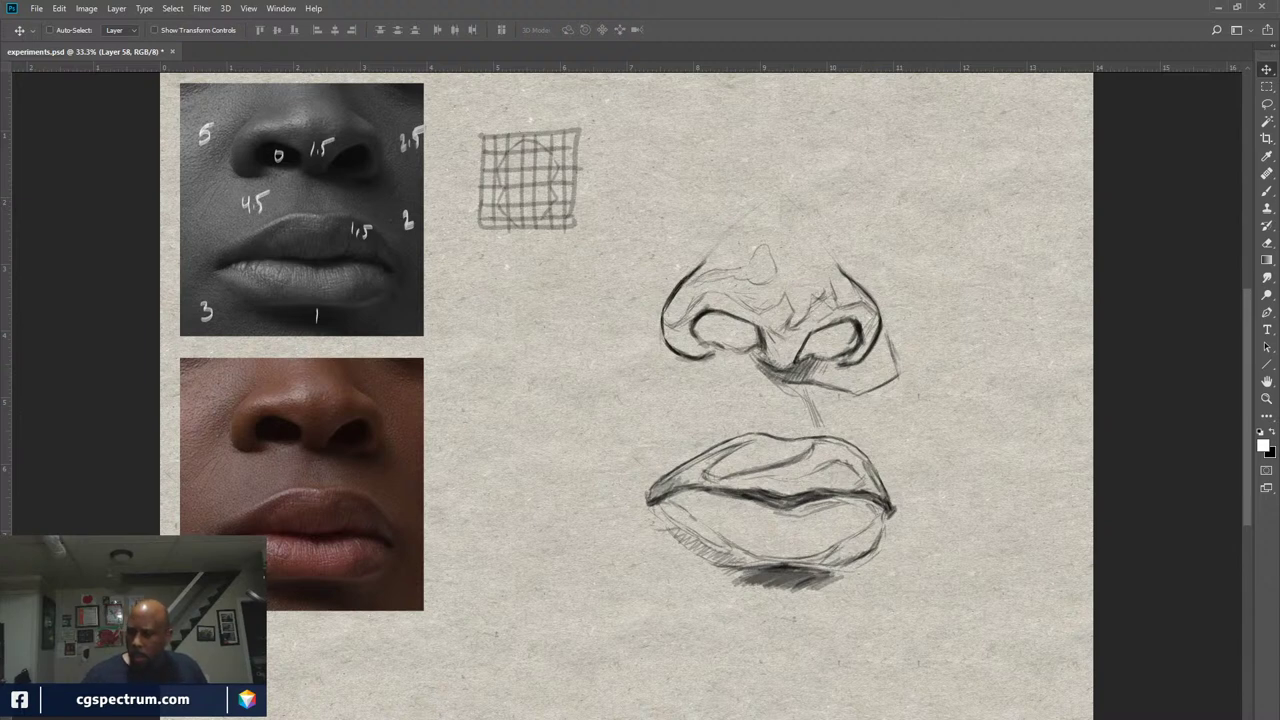
On the base layer, block in dark brown skin over the nose and mouth sketch with a brush enlarged to 400
key(alt+comma)
key(b)
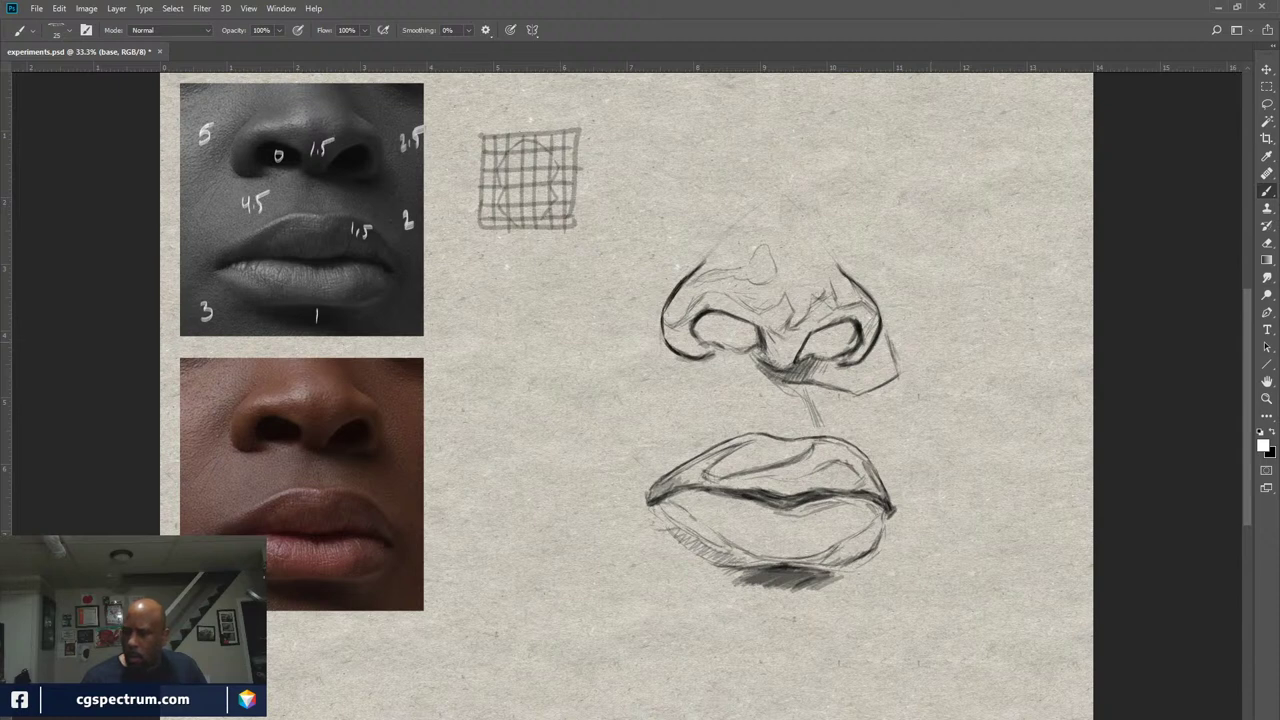
key(bracketright)
key(bracketright)
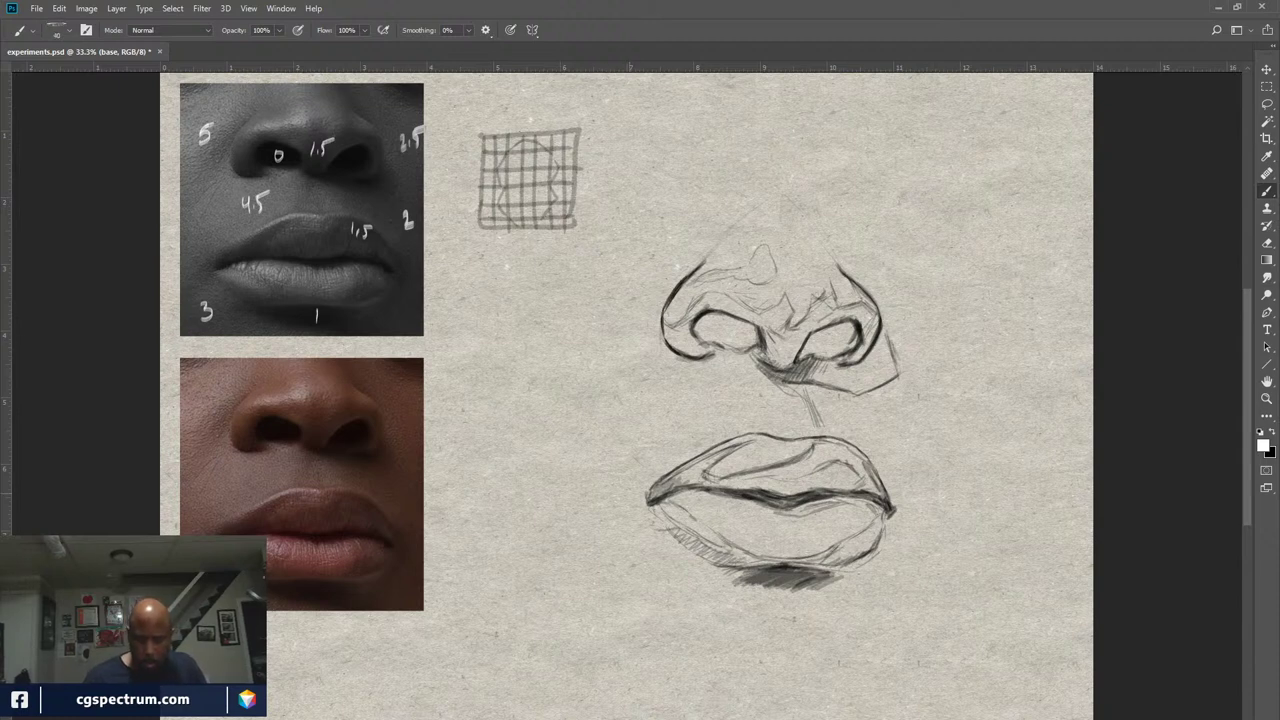
key(bracketright)
key(bracketright)
key(bracketright)
key(bracketright)
key(bracketright)
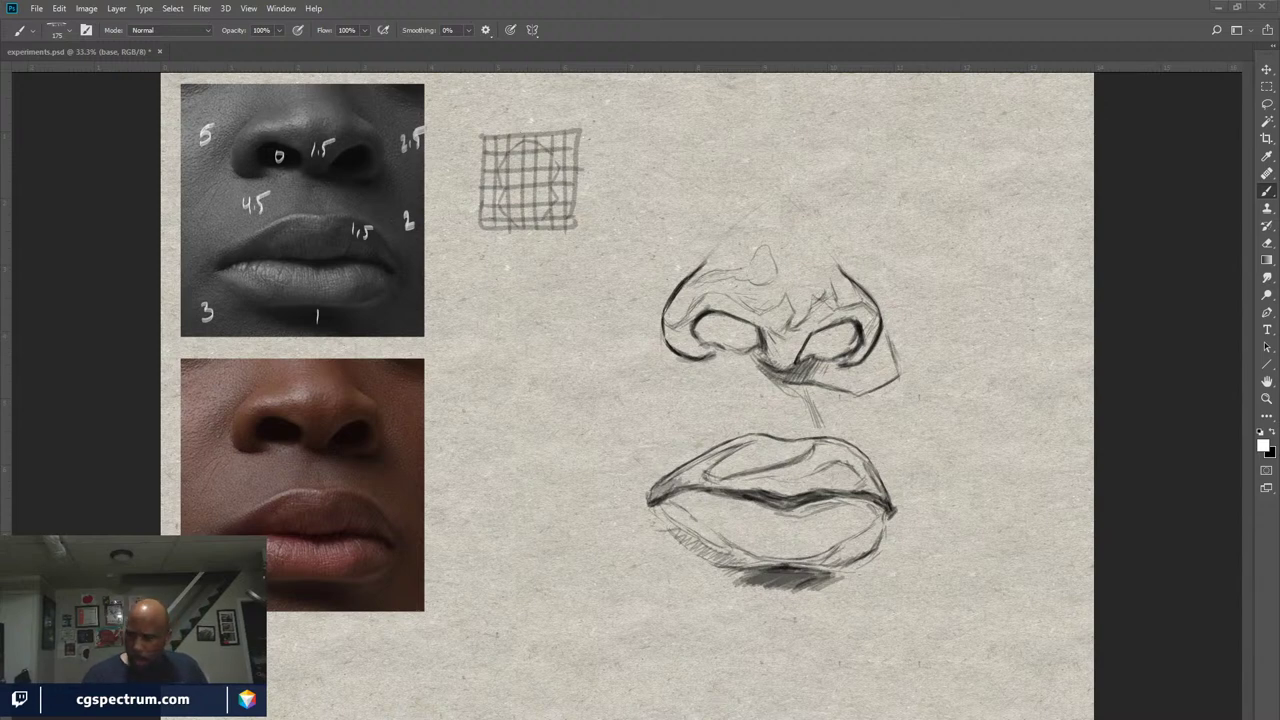
key(alt+Tab)
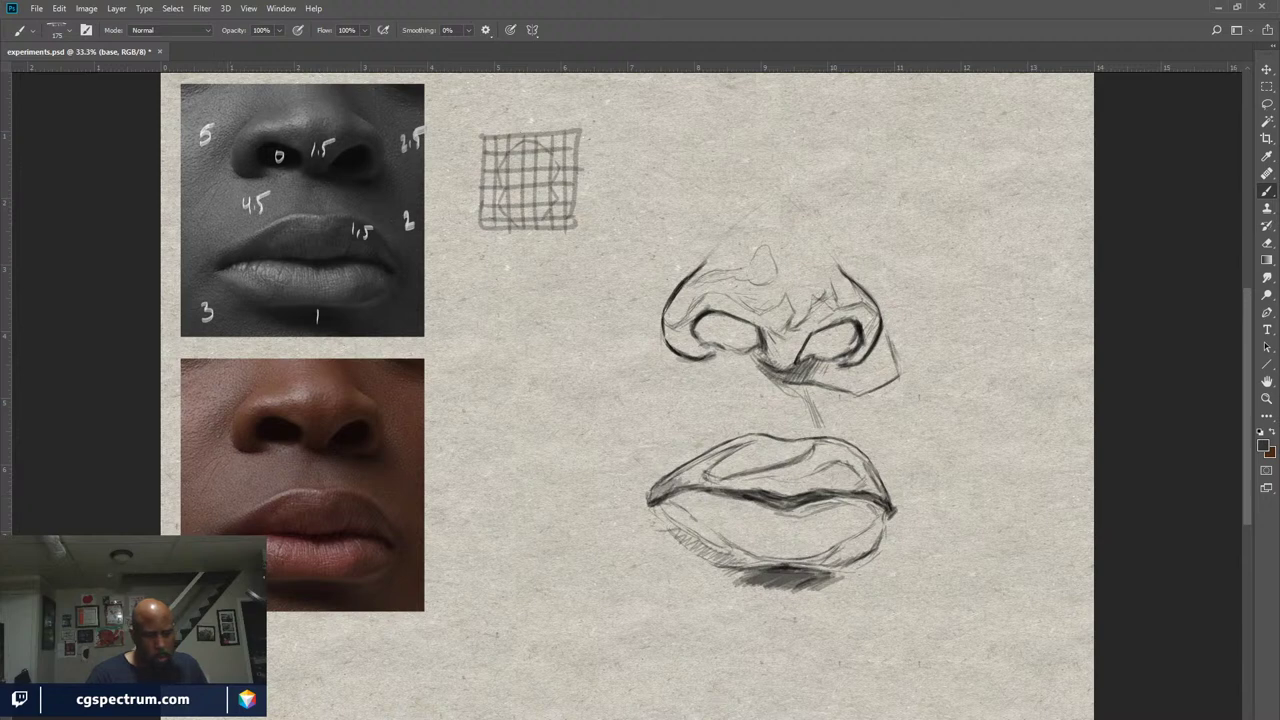
mouse_move(855, 400)
mouse_down()
mouse_move(828, 428)
mouse_move(880, 416)
mouse_move(845, 466)
mouse_move(868, 494)
mouse_move(900, 426)
mouse_move(880, 386)
mouse_move(890, 366)
mouse_move(918, 426)
mouse_move(890, 534)
mouse_move(870, 538)
mouse_move(865, 571)
mouse_move(880, 568)
mouse_move(918, 378)
mouse_move(910, 321)
mouse_move(855, 368)
mouse_move(892, 308)
mouse_move(888, 256)
mouse_move(830, 341)
mouse_move(785, 371)
mouse_move(745, 426)
mouse_move(795, 506)
mouse_move(805, 501)
mouse_move(812, 541)
mouse_move(788, 561)
mouse_move(820, 591)
mouse_move(870, 601)
mouse_move(870, 621)
mouse_move(745, 566)
mouse_move(725, 591)
mouse_move(710, 546)
mouse_move(690, 556)
mouse_move(720, 480)
mouse_move(690, 560)
mouse_move(770, 520)
mouse_move(660, 540)
mouse_move(740, 460)
mouse_move(650, 500)
mouse_move(770, 390)
mouse_up()
mouse_move(660, 500)
mouse_down()
mouse_move(740, 370)
mouse_move(700, 330)
mouse_move(860, 285)
mouse_move(740, 235)
mouse_up()
drag(700, 310, 850, 225)
drag(740, 255, 820, 200)
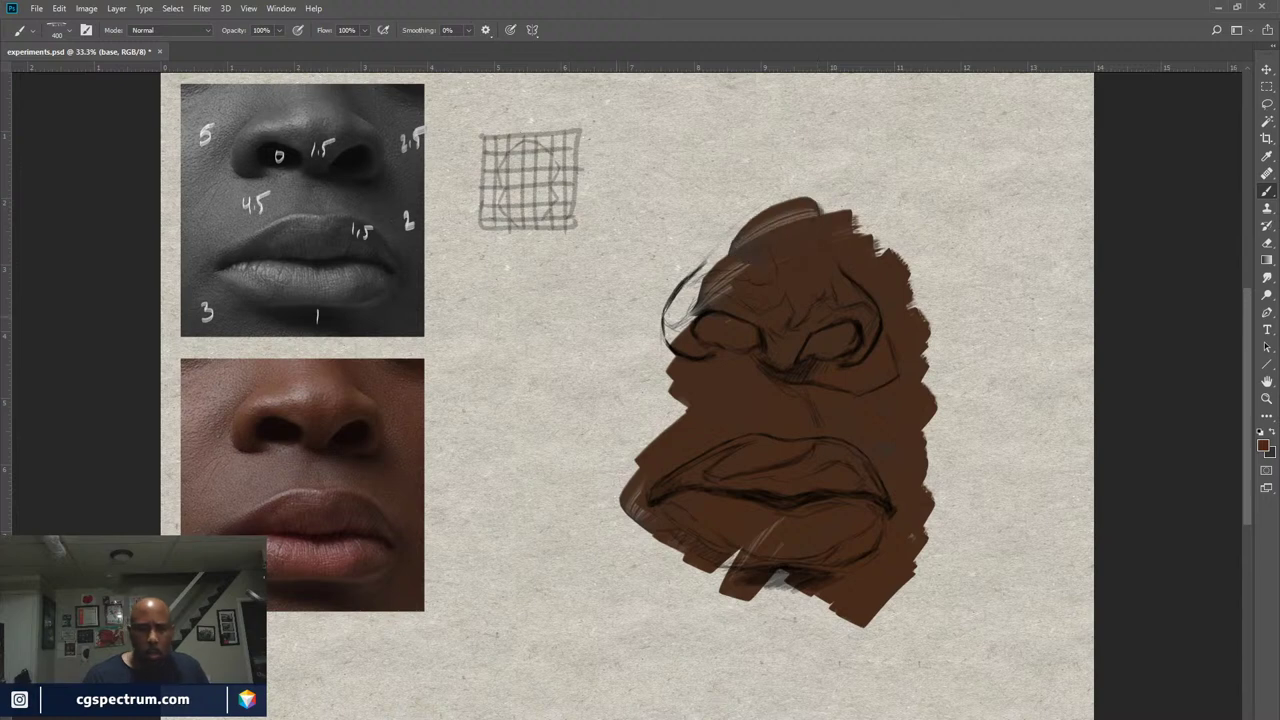
Extend the brown base above the nose, along the right edge and over the left nostril wing
mouse_move(740, 245)
mouse_down()
mouse_move(820, 180)
mouse_move(815, 168)
mouse_up()
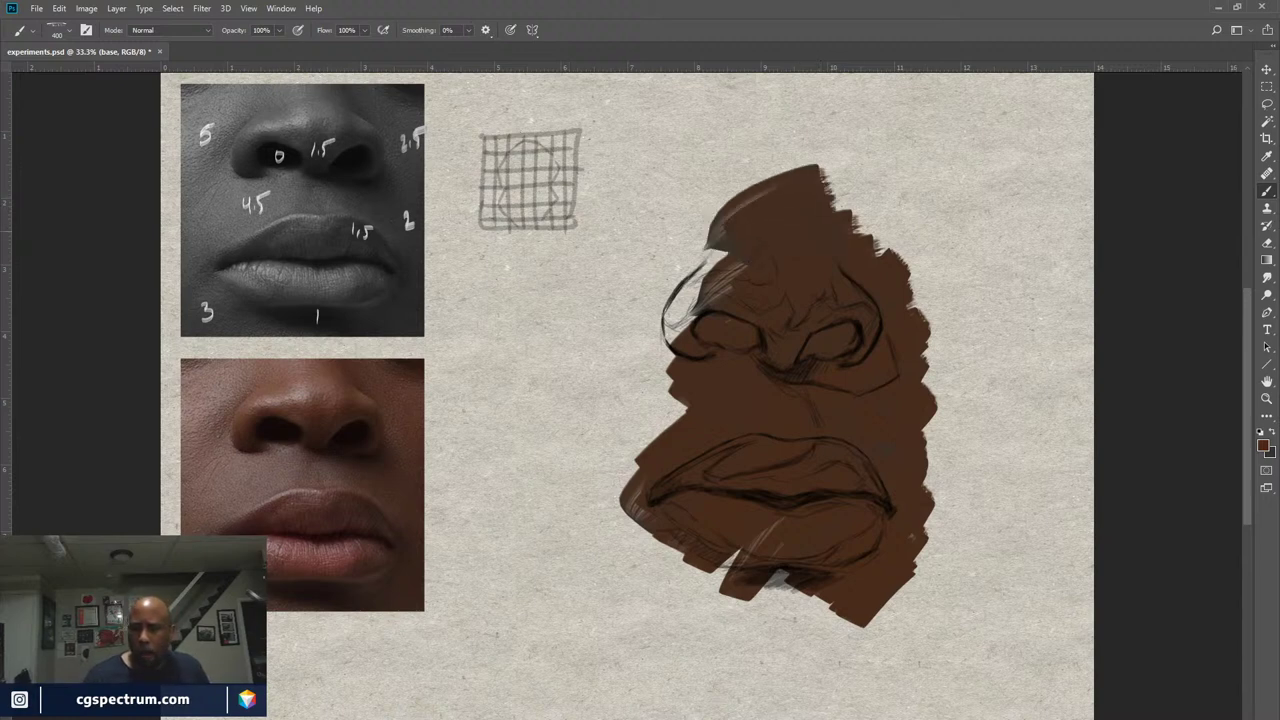
drag(875, 212, 882, 250)
drag(908, 300, 918, 308)
drag(928, 380, 928, 428)
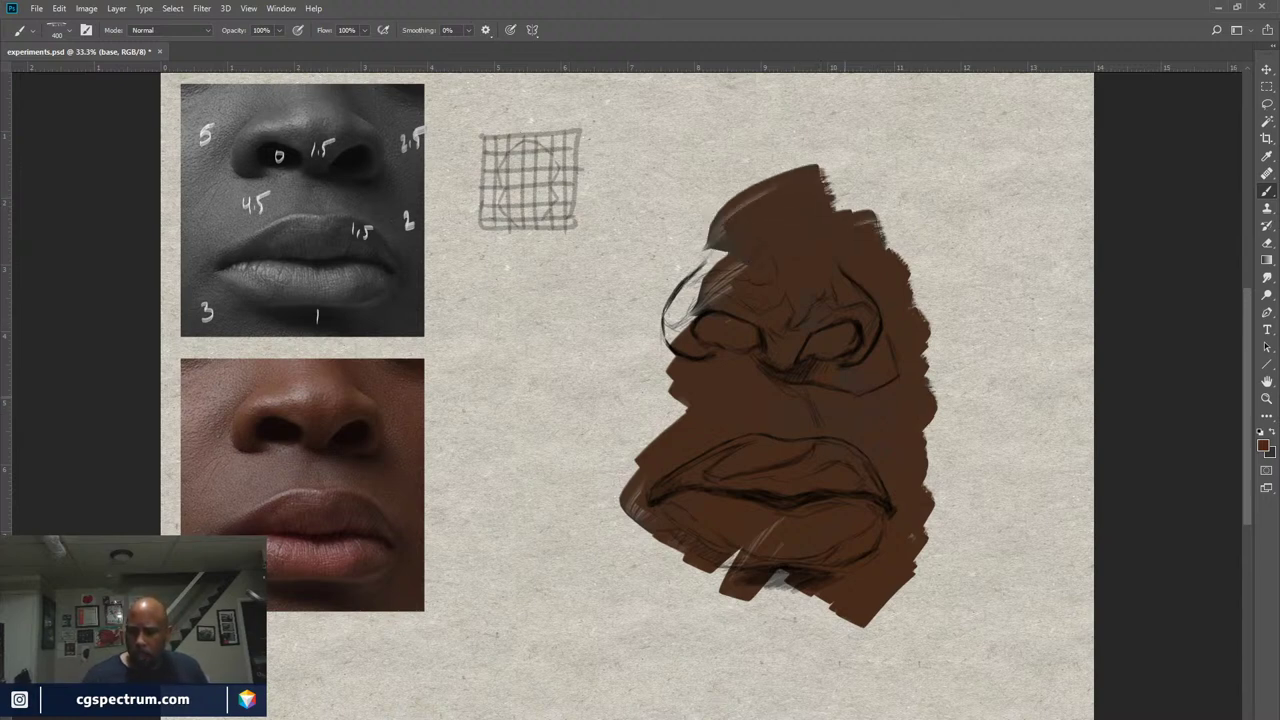
drag(740, 272, 668, 334)
drag(720, 252, 645, 360)
drag(664, 286, 676, 302)
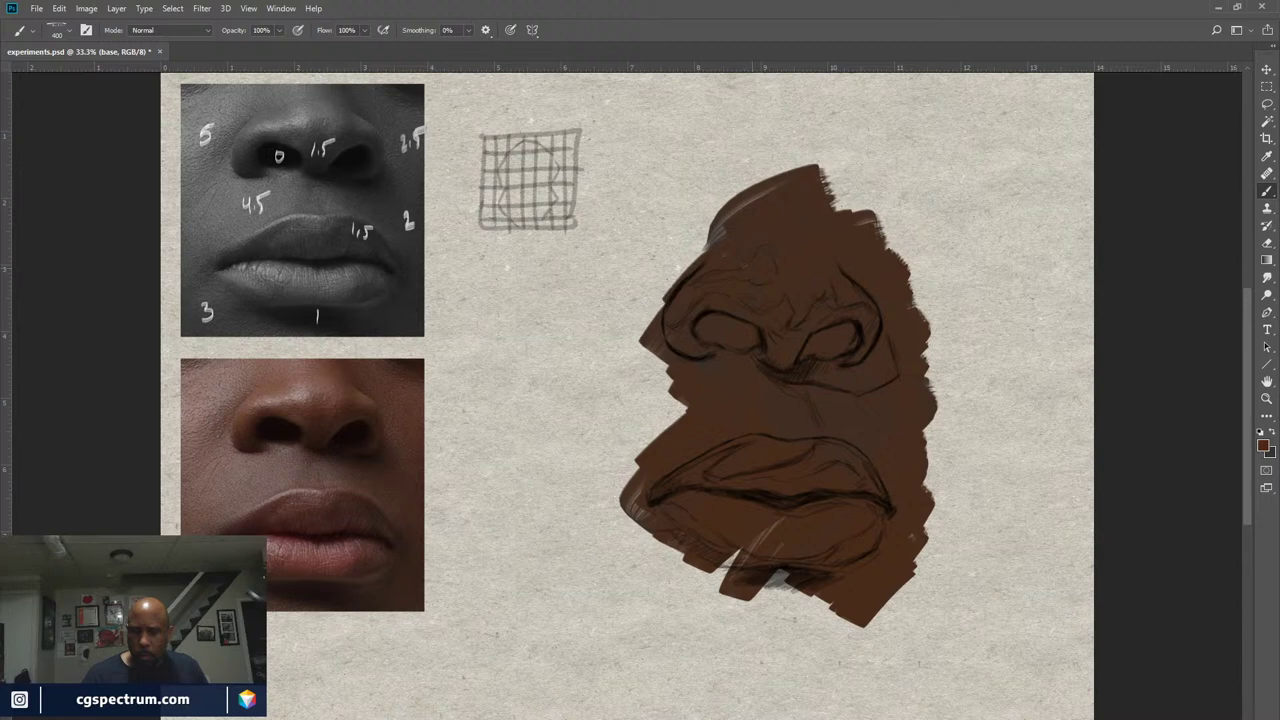
mouse_move(728, 222)
mouse_down()
mouse_move(652, 296)
mouse_move(628, 385)
mouse_up()
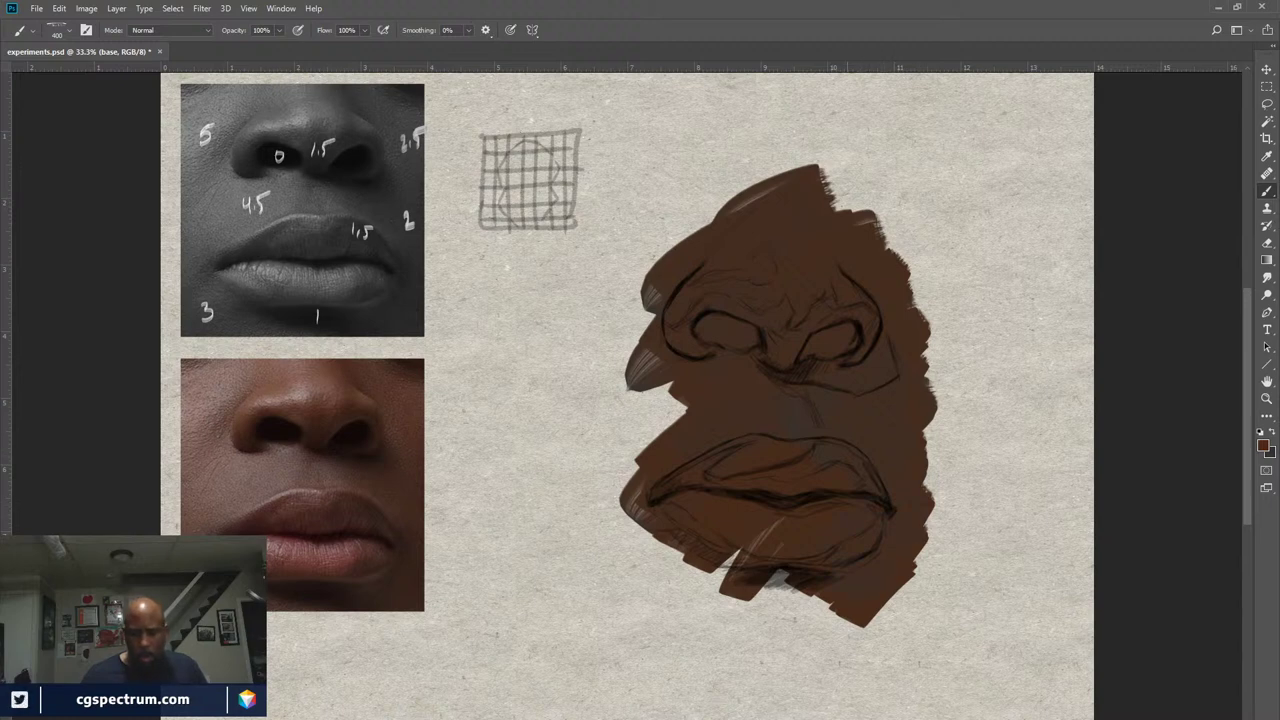
Fill the gaps below the lower lip and around the left mouth corner with dark brown, and touch up the right edge
mouse_move(880, 610)
mouse_down()
mouse_move(740, 606)
mouse_move(862, 640)
mouse_move(905, 590)
mouse_move(800, 628)
mouse_move(750, 550)
mouse_move(690, 585)
mouse_move(770, 620)
mouse_up()
mouse_move(650, 520)
mouse_down()
mouse_move(680, 570)
mouse_move(625, 505)
mouse_move(690, 600)
mouse_move(770, 628)
mouse_up()
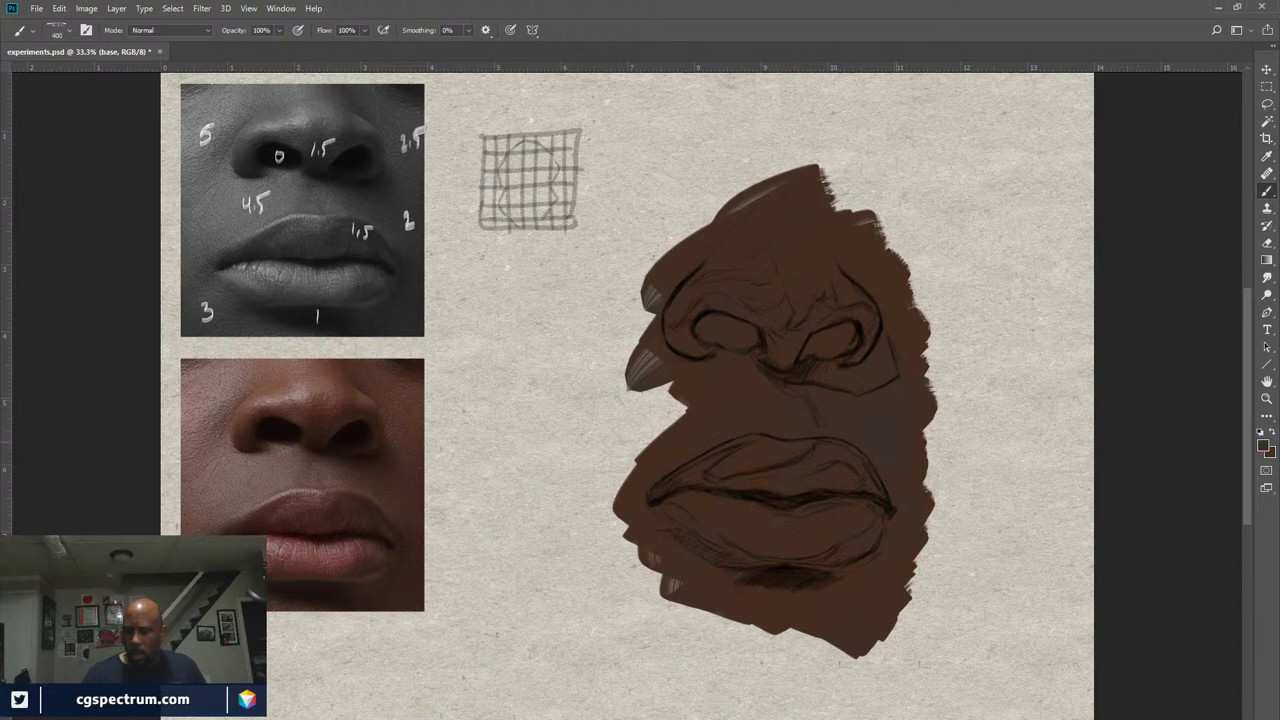
drag(925, 428, 925, 445)
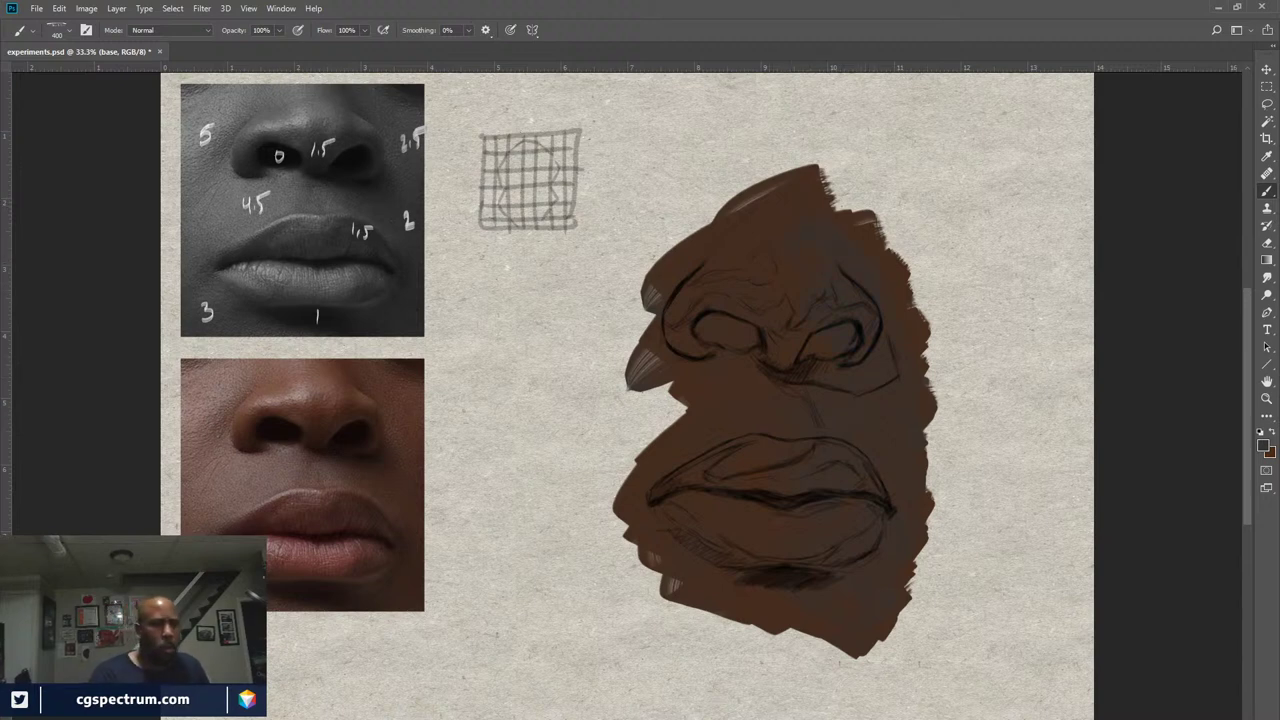
Set the brush opacity to 52% and widen the brown skin base on the left side, from cheek to above the nose
key(3)
key(5)
key(2)
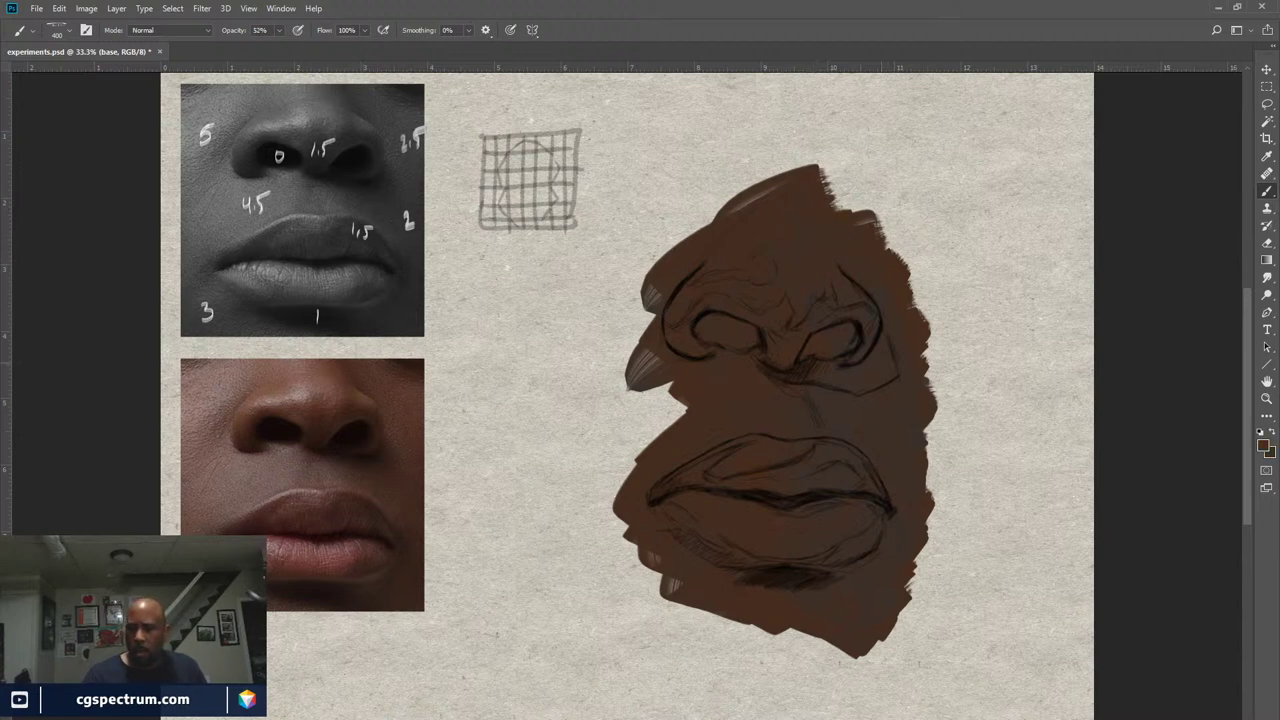
mouse_move(648, 428)
mouse_down()
mouse_move(682, 393)
mouse_move(630, 450)
mouse_move(670, 400)
mouse_move(625, 445)
mouse_move(630, 345)
mouse_move(655, 265)
mouse_move(690, 230)
mouse_move(665, 235)
mouse_move(730, 185)
mouse_move(630, 280)
mouse_move(680, 210)
mouse_move(790, 160)
mouse_move(700, 200)
mouse_move(780, 165)
mouse_move(745, 190)
mouse_up()
drag(604, 290, 630, 318)
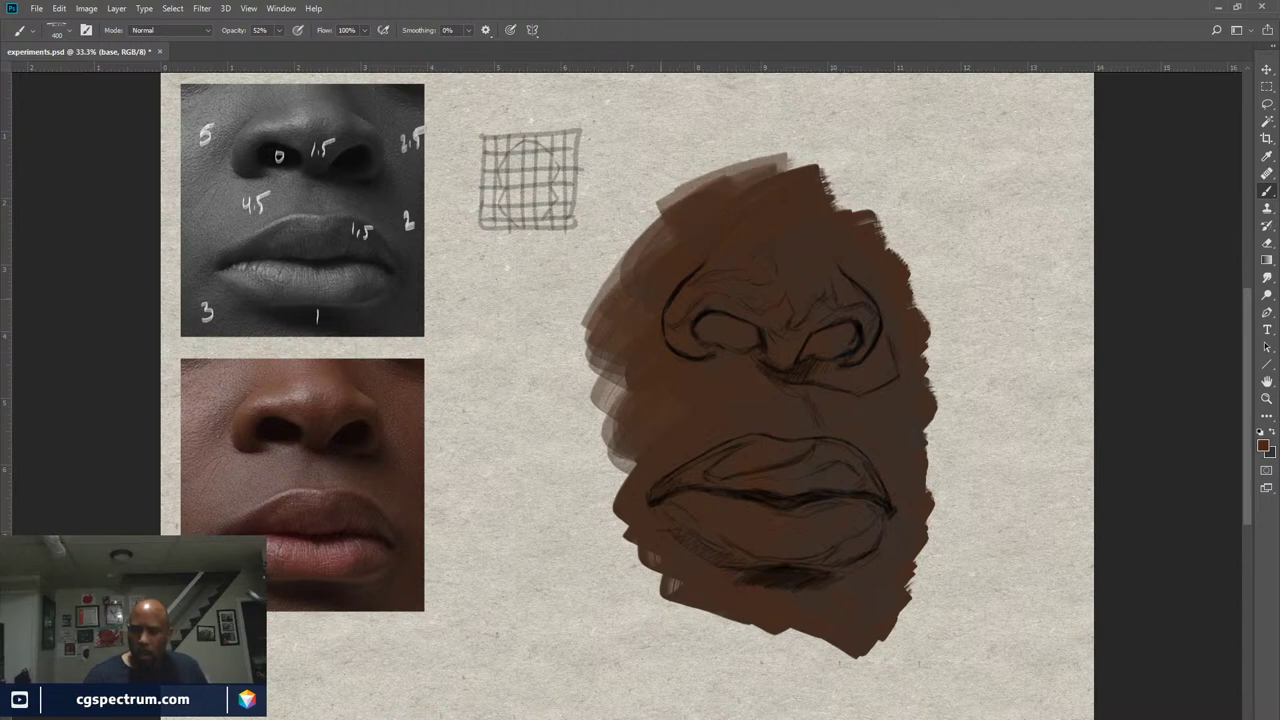
Build up semi-transparent brown down the left cheek and along the lower edge beneath the mouth
mouse_move(660, 235)
mouse_down()
mouse_move(628, 278)
mouse_move(605, 425)
mouse_move(610, 570)
mouse_up()
drag(590, 470, 705, 620)
drag(630, 548, 610, 478)
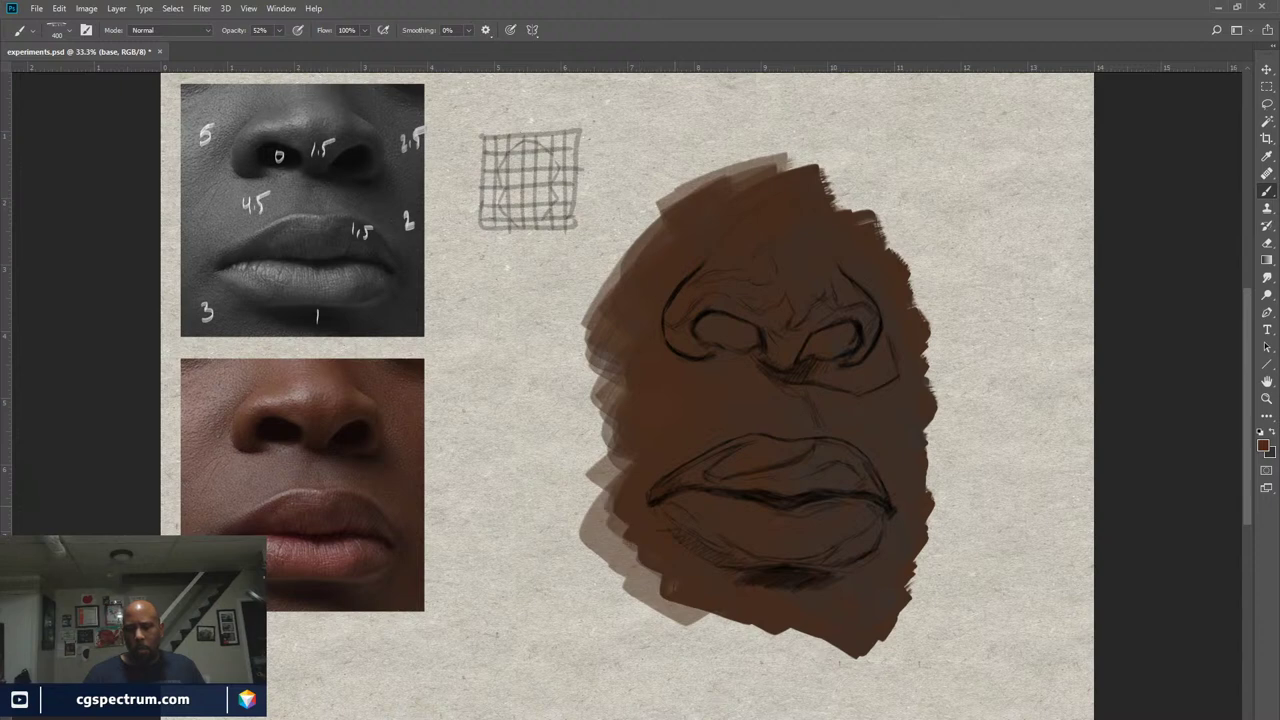
mouse_move(620, 522)
mouse_down()
mouse_move(655, 586)
mouse_move(615, 460)
mouse_move(608, 525)
mouse_up()
mouse_move(645, 570)
mouse_down()
mouse_move(762, 645)
mouse_move(802, 642)
mouse_move(828, 658)
mouse_up()
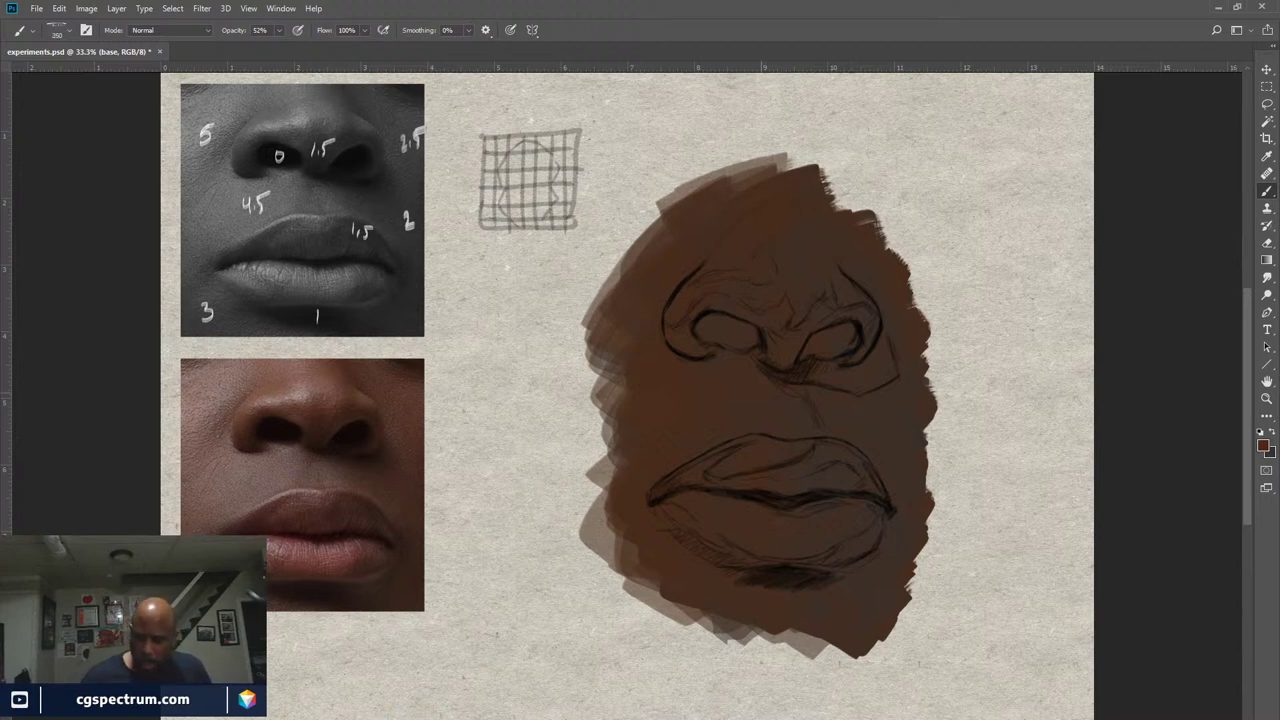
With a size 90 brush, paint dark shadow on the underside of the nose tip and over the right nostril wing
key(bracketleft)
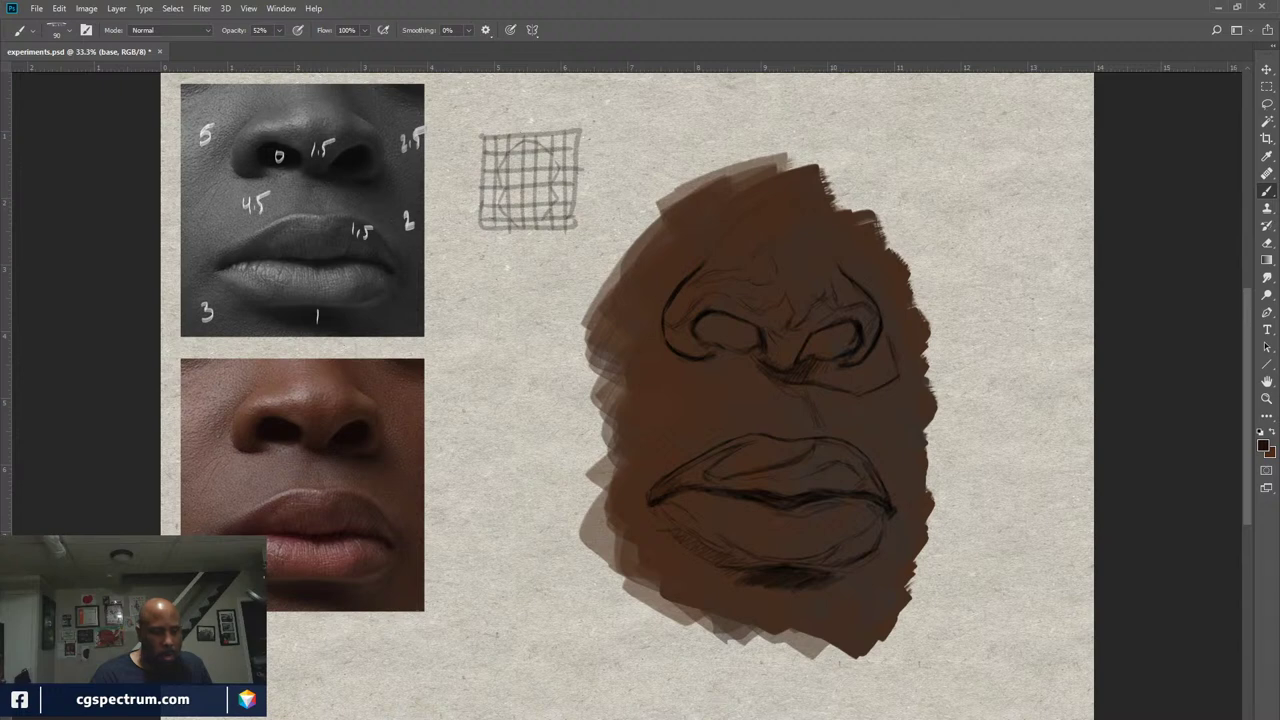
key(x)
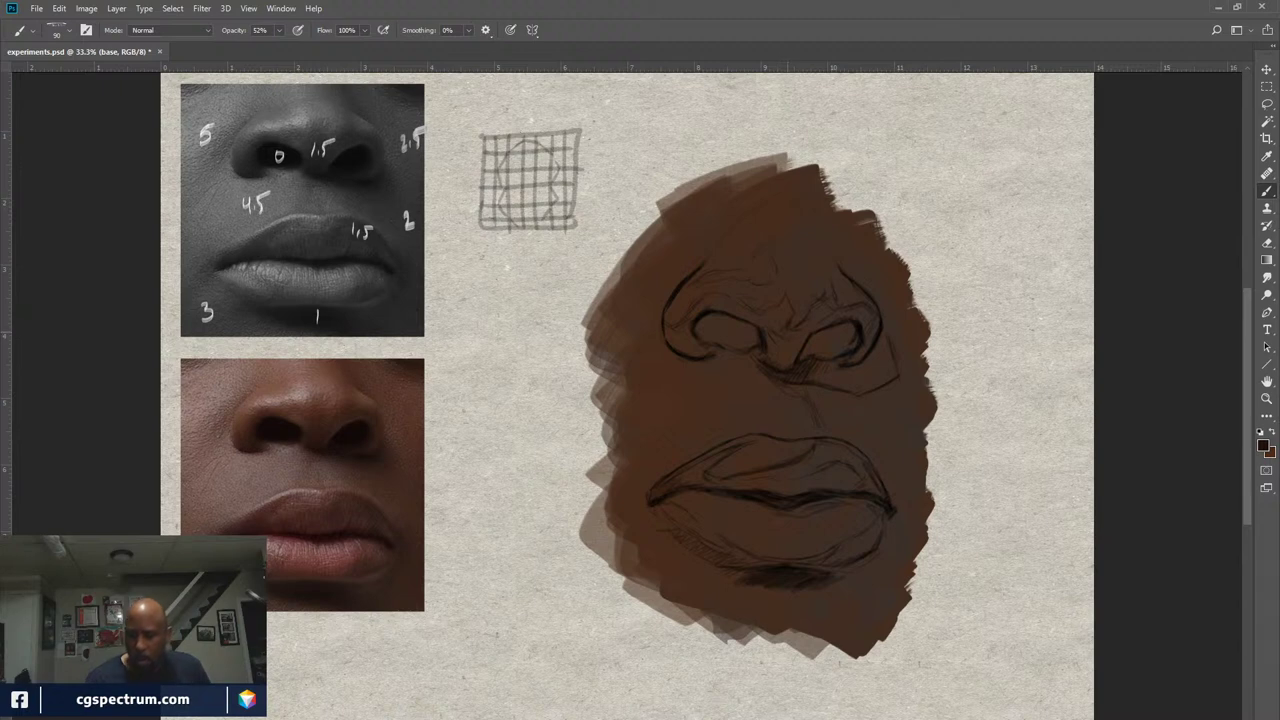
drag(782, 332, 790, 354)
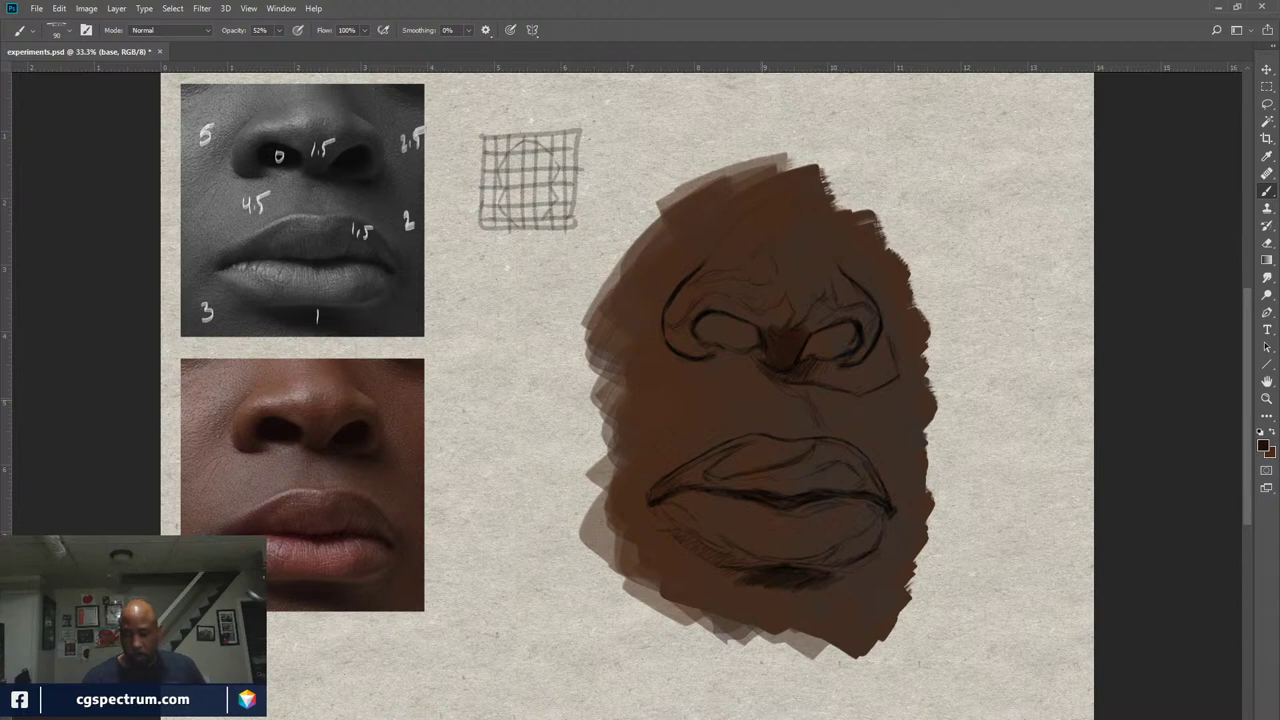
drag(834, 310, 810, 330)
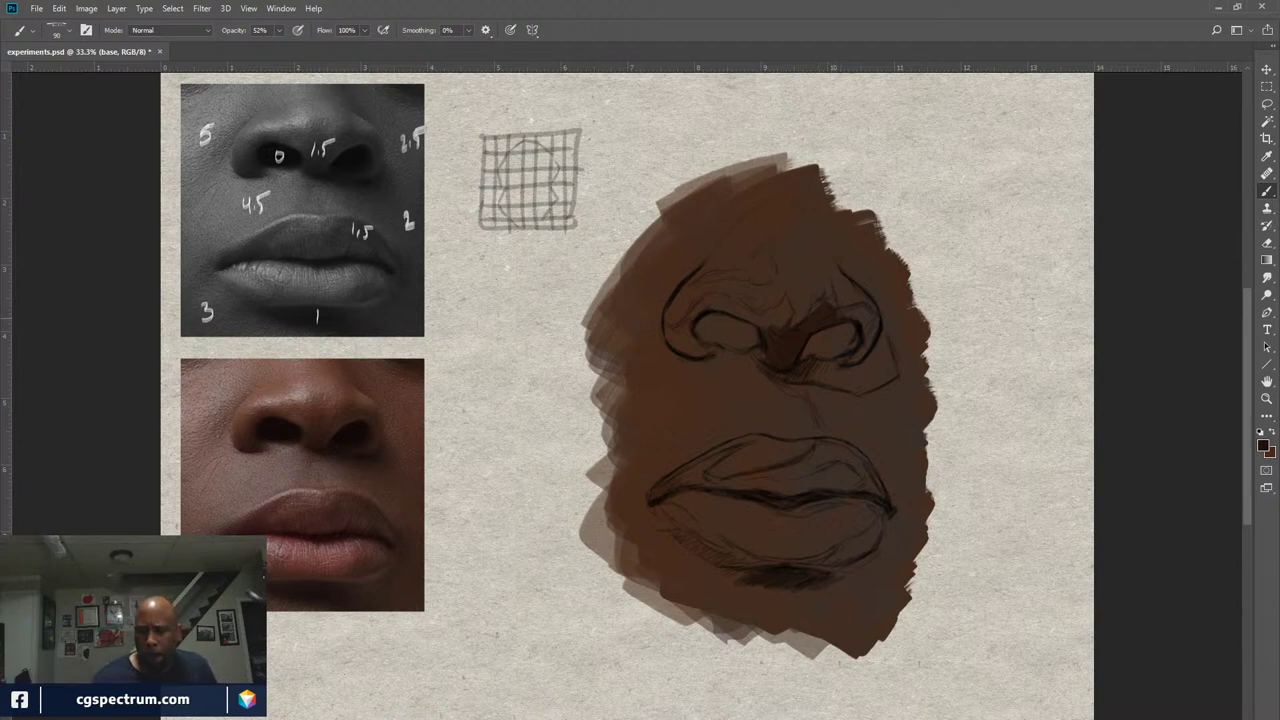
mouse_move(858, 306)
mouse_down()
mouse_move(844, 318)
mouse_move(868, 324)
mouse_up()
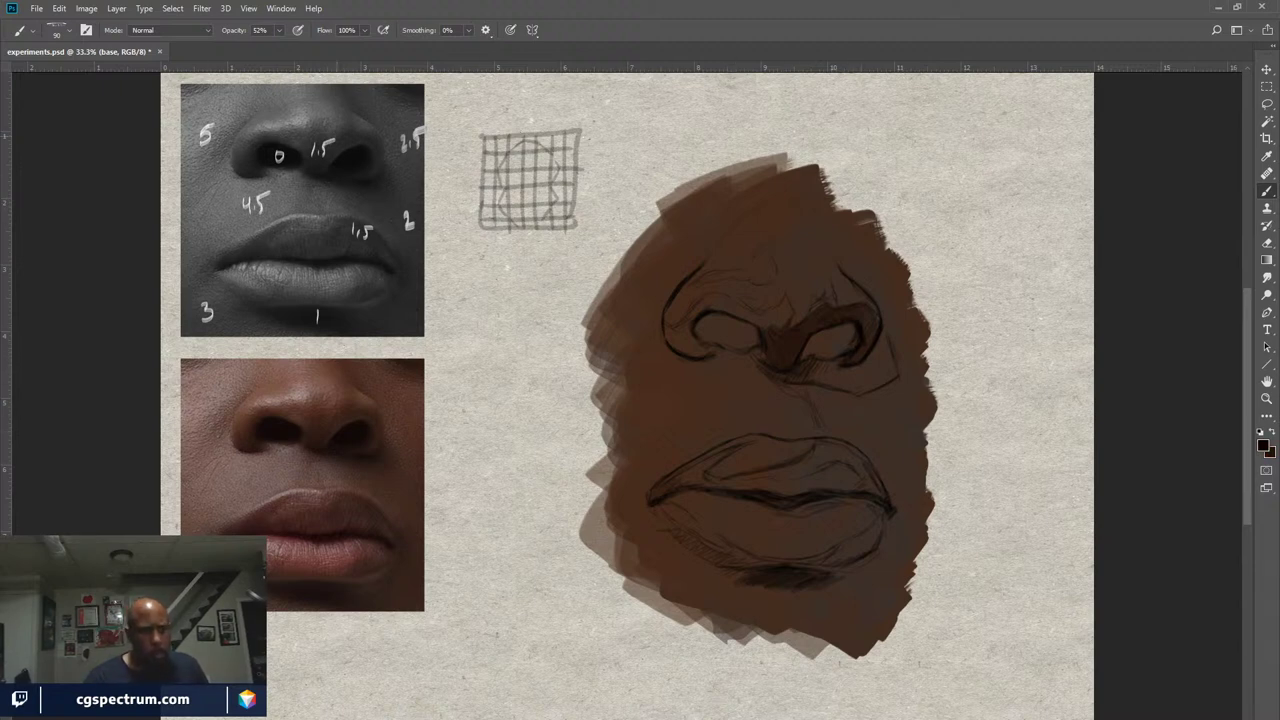
Set the brush opacity to 58% and fill both nostrils with near-black
key(5)
key(8)
mouse_move(822, 350)
mouse_down()
mouse_move(855, 330)
mouse_move(808, 336)
mouse_up()
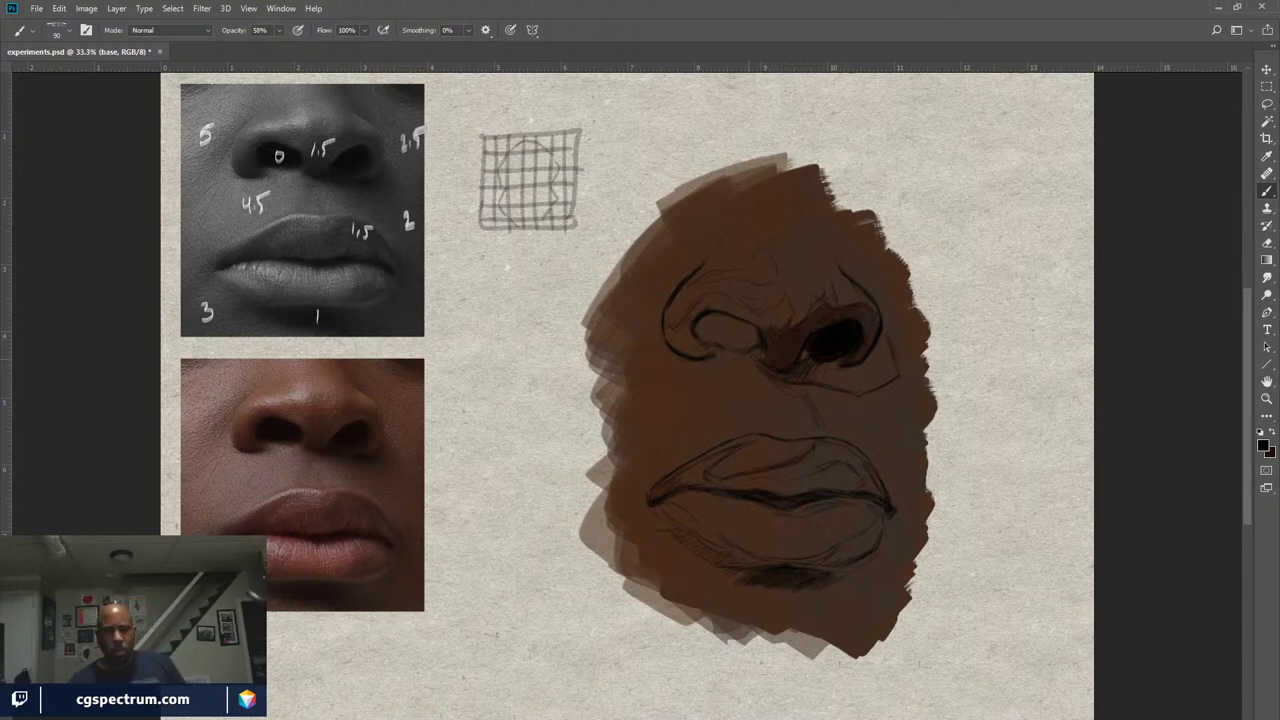
mouse_move(740, 330)
mouse_down()
mouse_move(712, 338)
mouse_move(752, 332)
mouse_move(700, 332)
mouse_move(756, 336)
mouse_move(726, 348)
mouse_up()
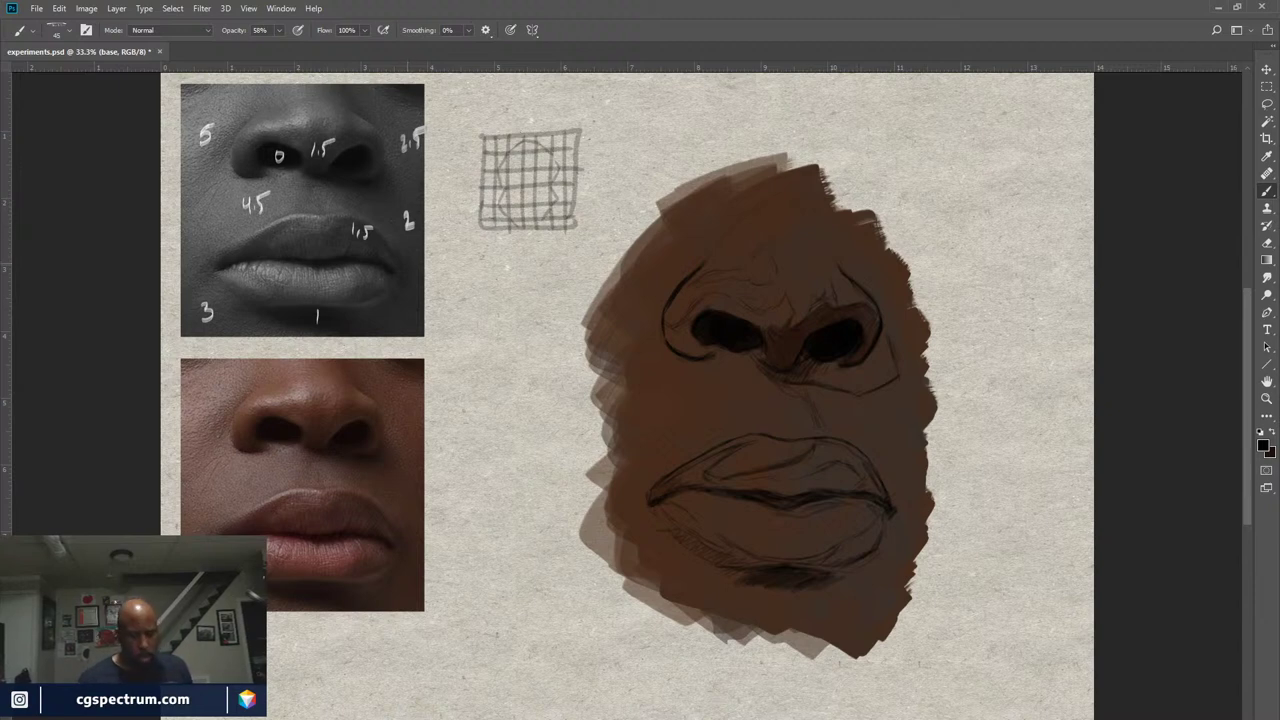
Set the brush opacity to 100% and add a new layer above the base for grey value swatches
key(0)
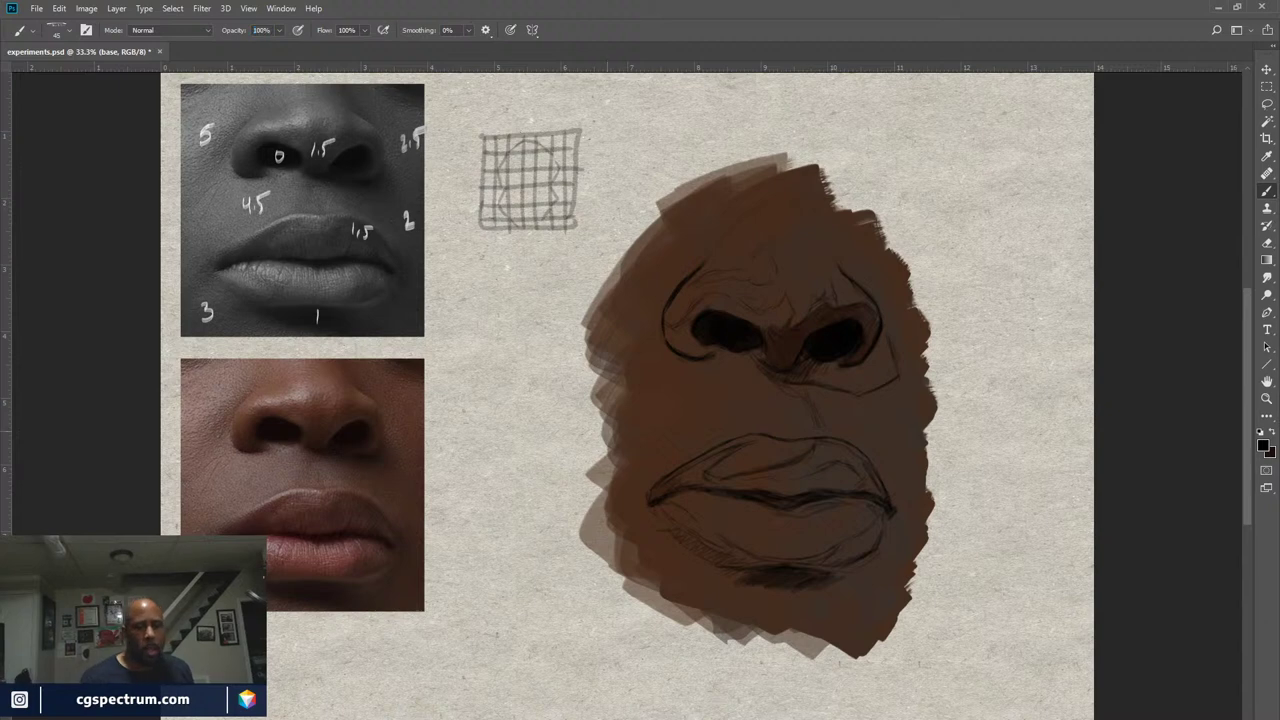
key(i)
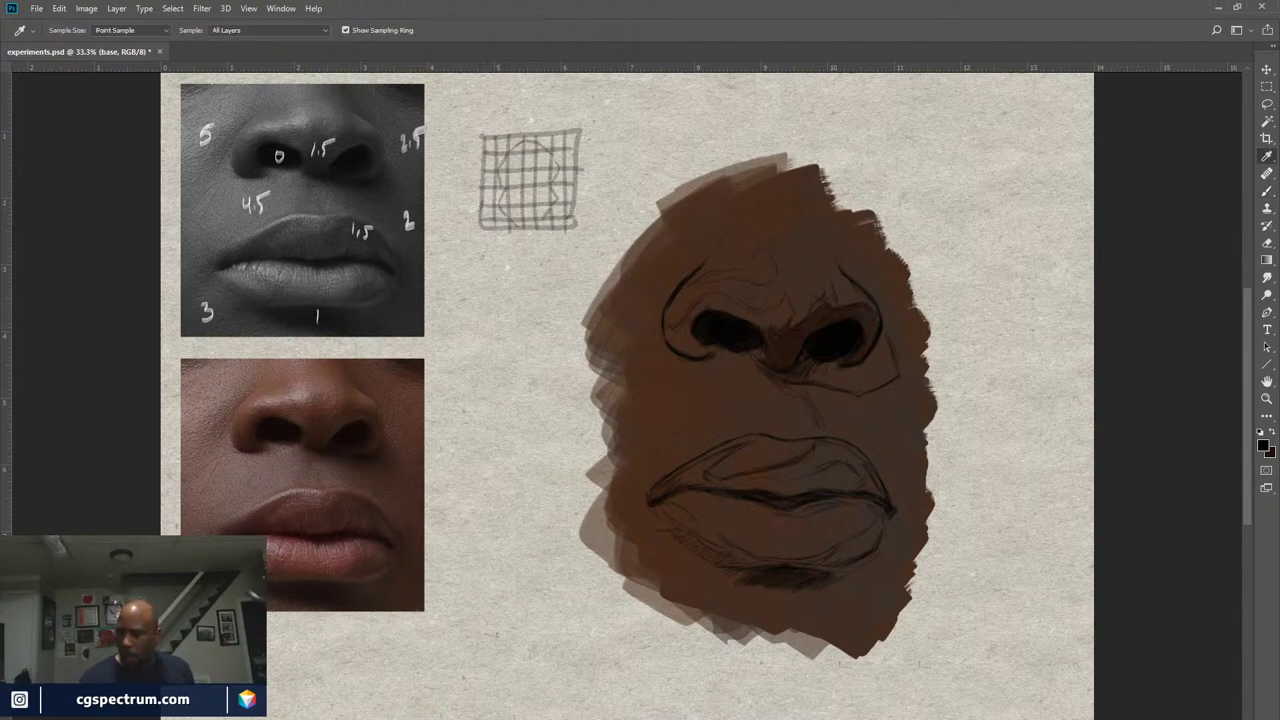
key(ctrl+shift+alt+n)
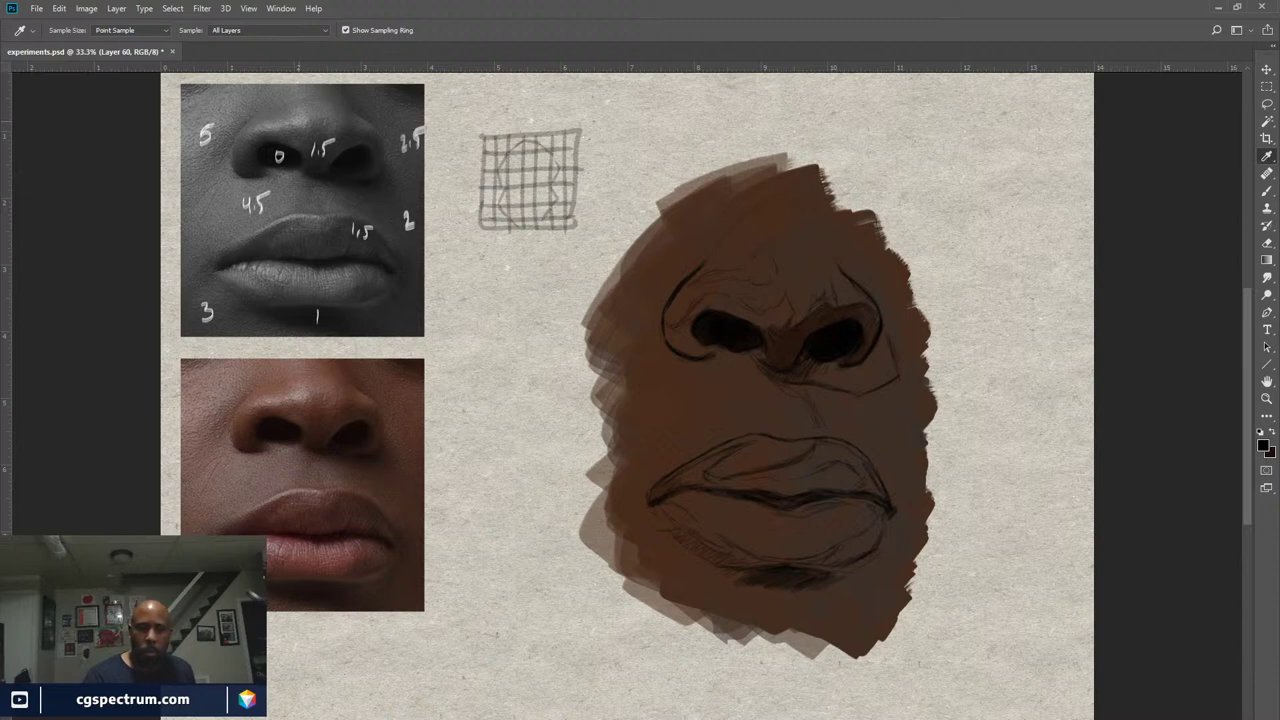
With a size 175 brush, paint a mid-grey swatch between the reference photos and the face painting
key(x)
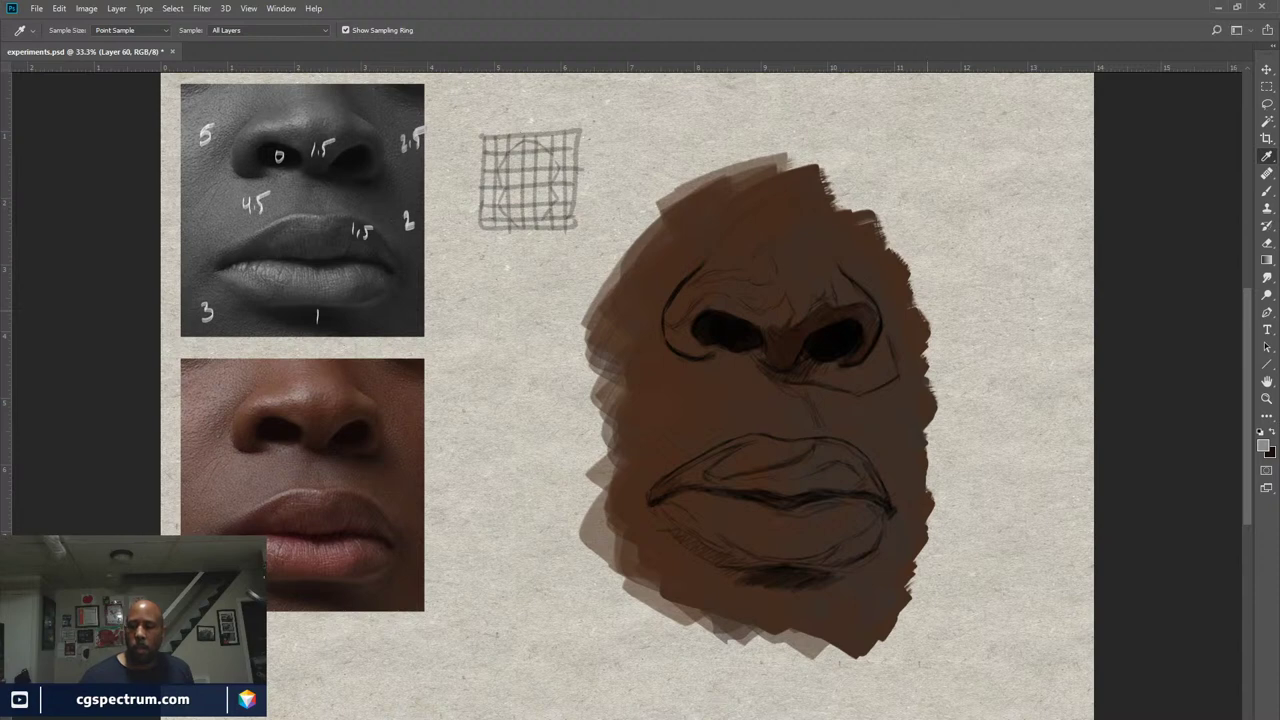
key(b)
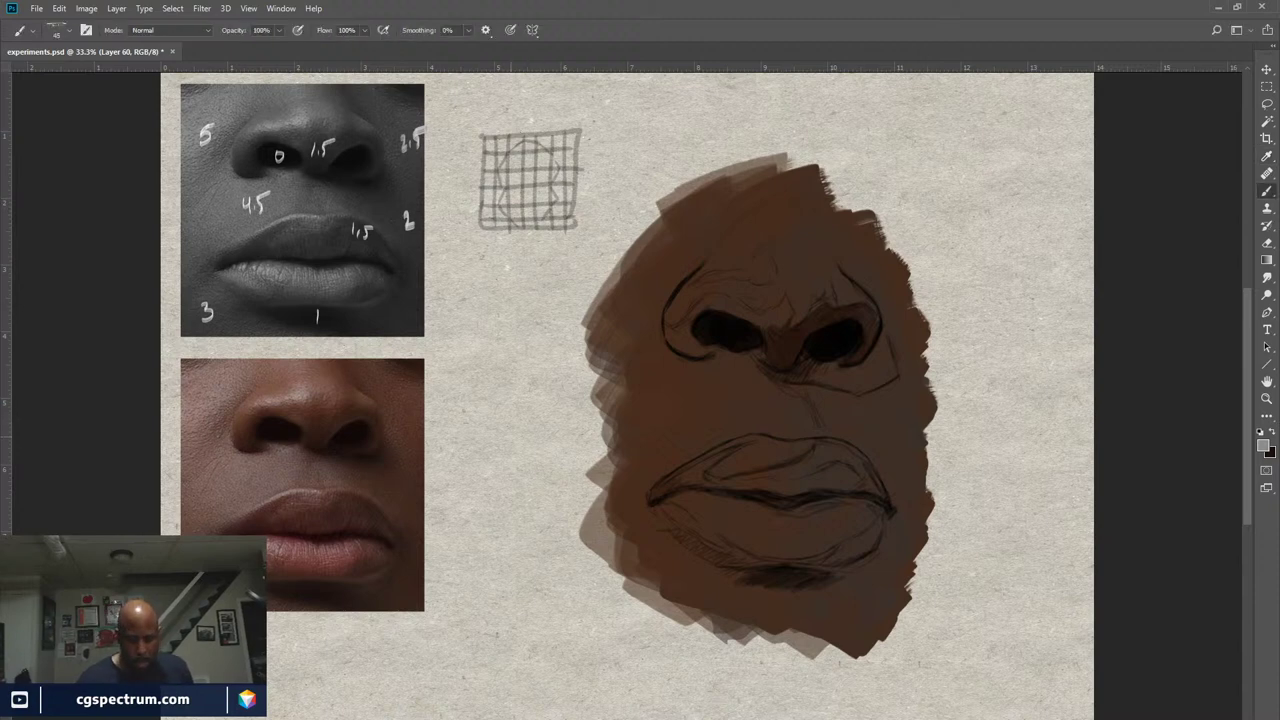
key(bracketright)
key(bracketright)
key(bracketright)
key(bracketright)
key(bracketright)
key(bracketright)
key(bracketright)
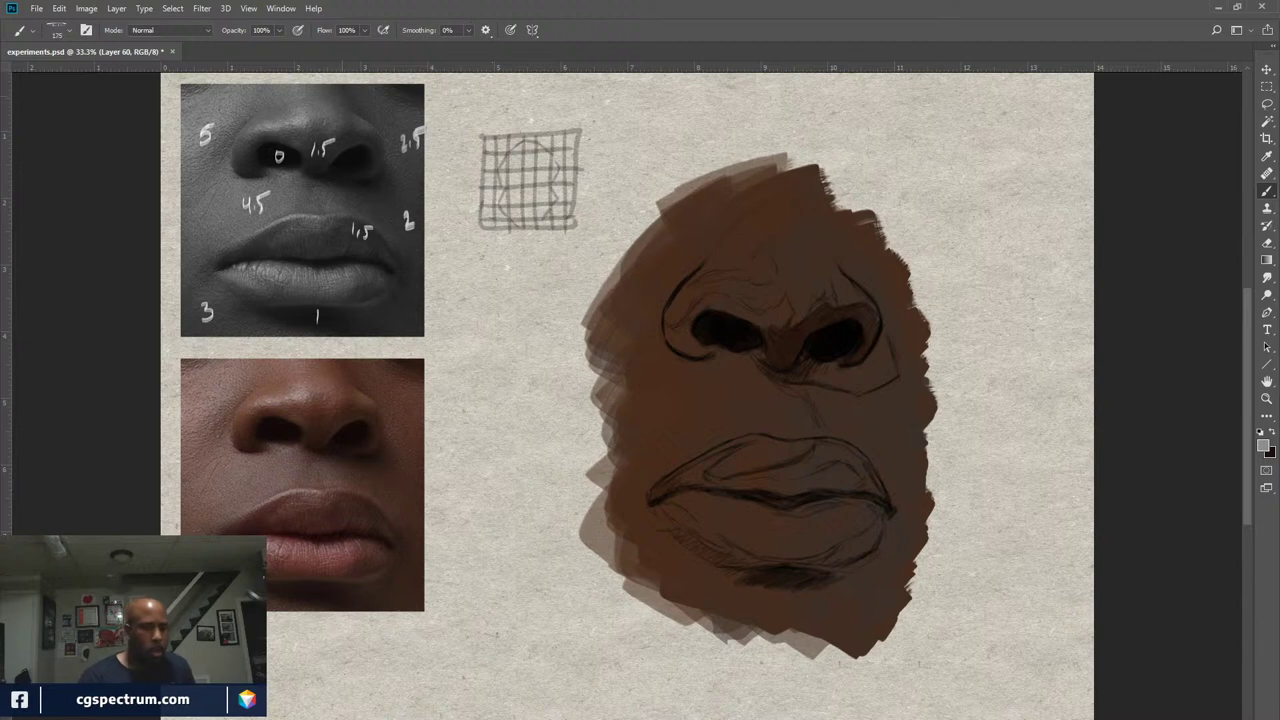
mouse_move(515, 385)
mouse_down()
mouse_move(492, 420)
mouse_move(530, 378)
mouse_move(472, 442)
mouse_up()
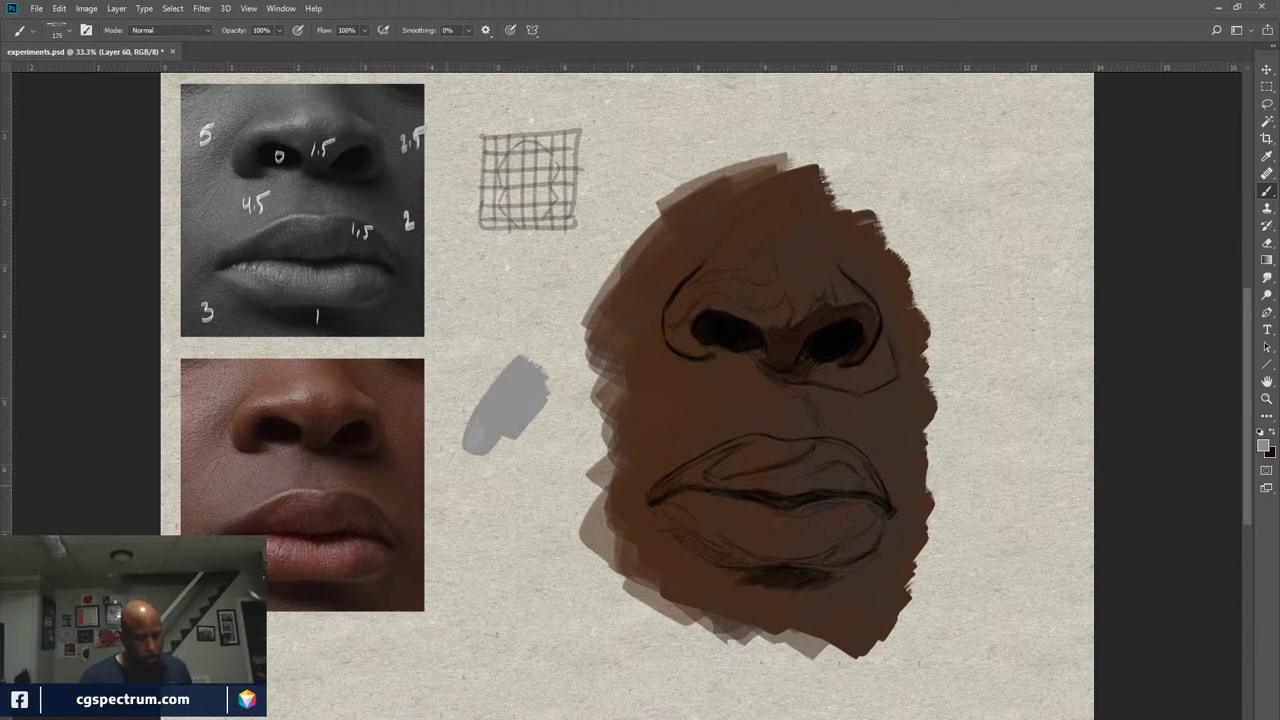
Paint a second mid-grey swatch directly below the first one for comparison
key(d)
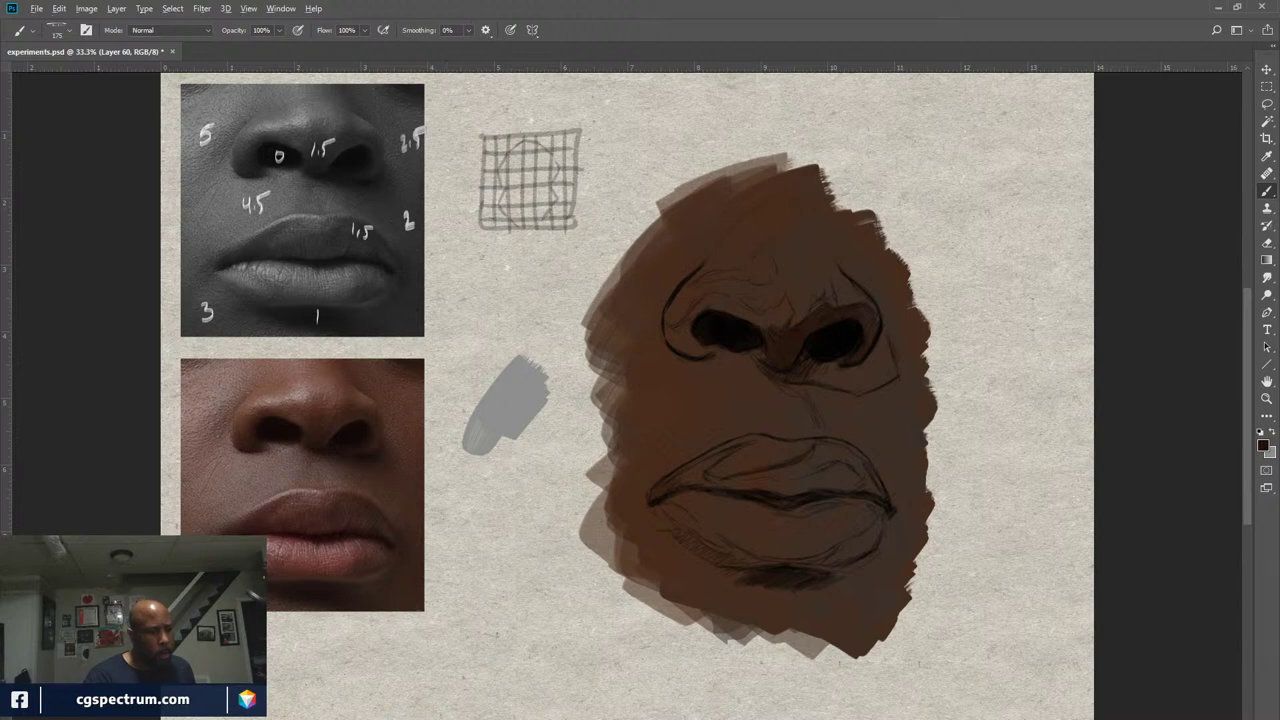
key(x)
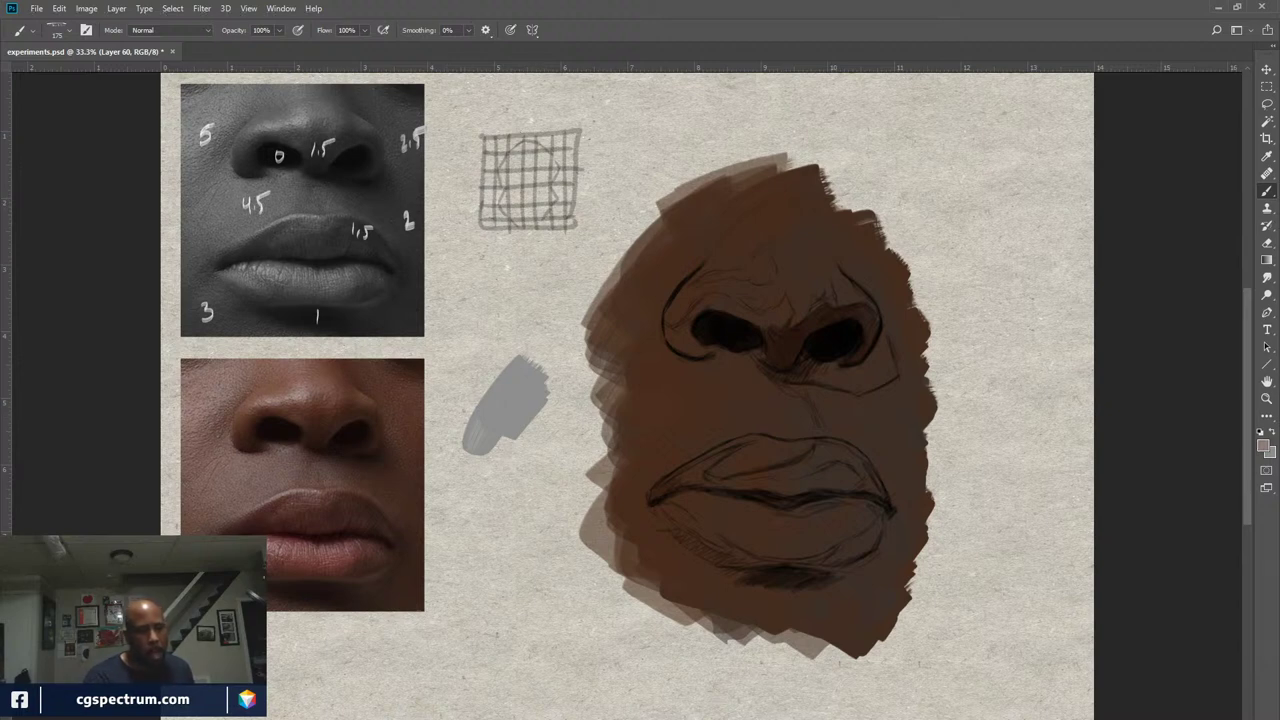
mouse_move(545, 432)
mouse_down()
mouse_move(500, 472)
mouse_move(560, 450)
mouse_move(540, 482)
mouse_up()
mouse_move(545, 432)
mouse_down()
mouse_move(505, 485)
mouse_move(540, 445)
mouse_up()
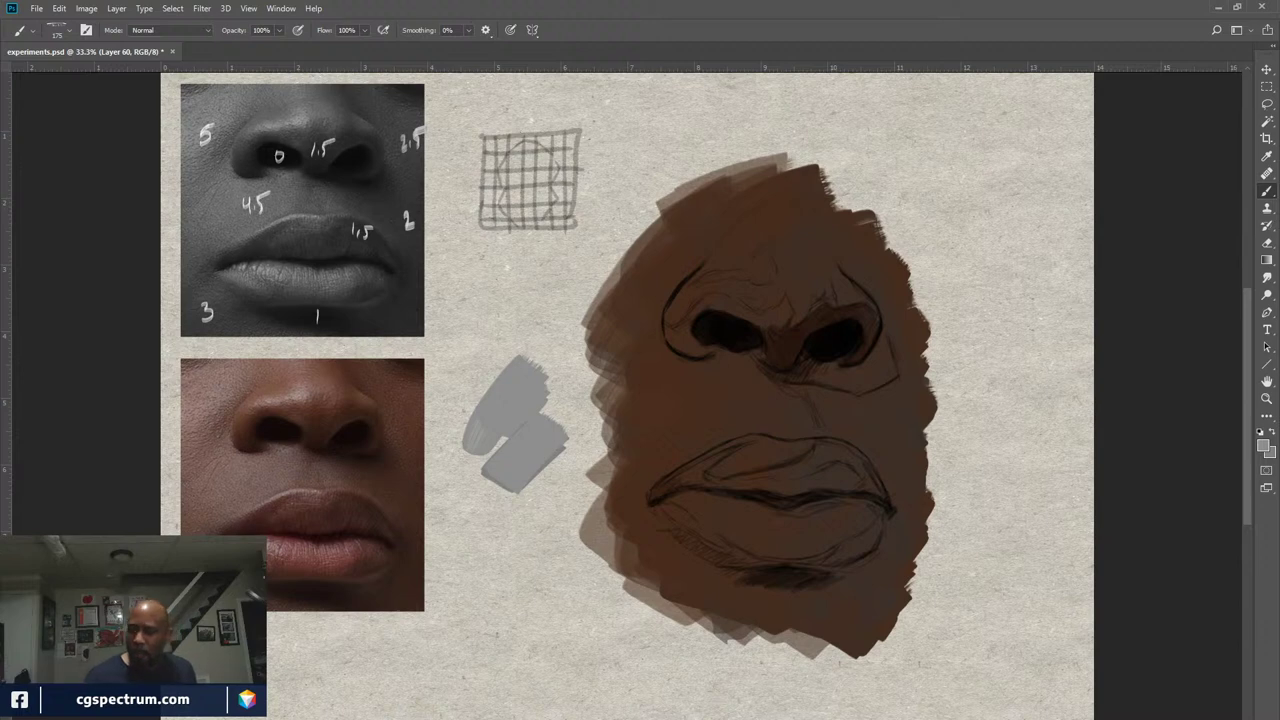
Add a darker grey swatch overlapping the top of the first one, toggling it off and on to compare
key(i)
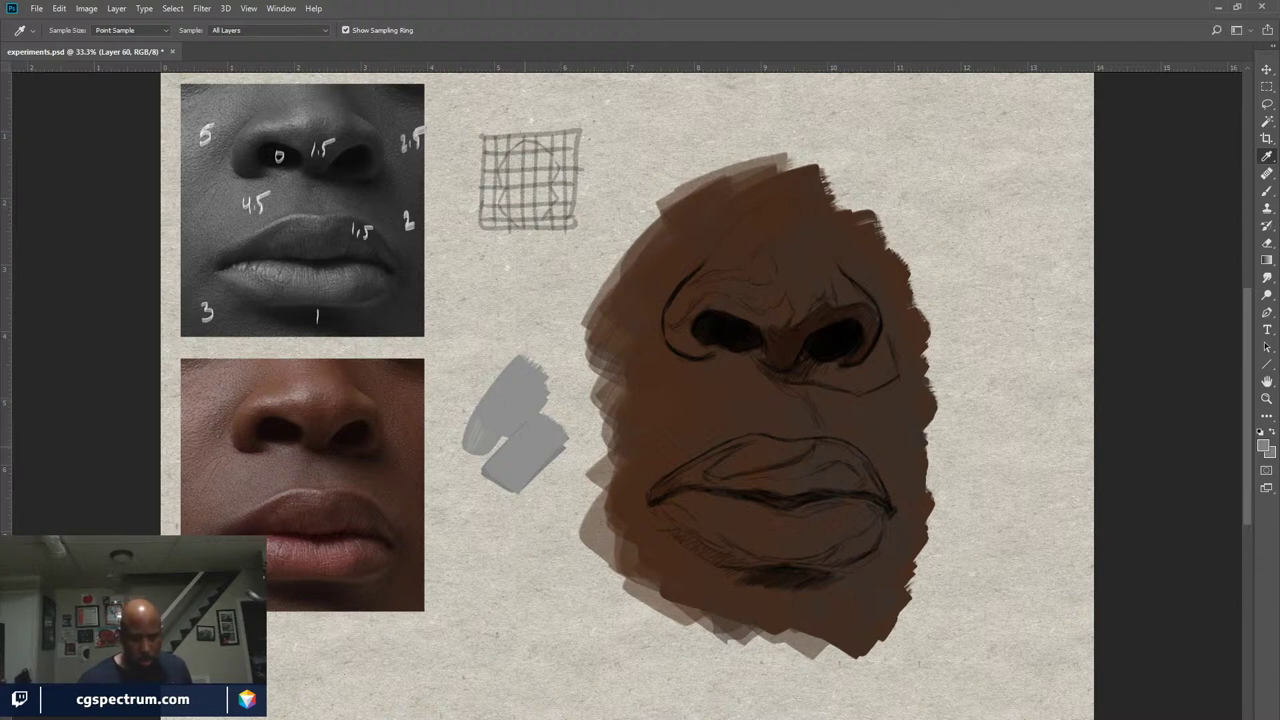
key(b)
mouse_move(510, 335)
mouse_down()
mouse_move(470, 375)
mouse_move(525, 320)
mouse_move(455, 380)
mouse_up()
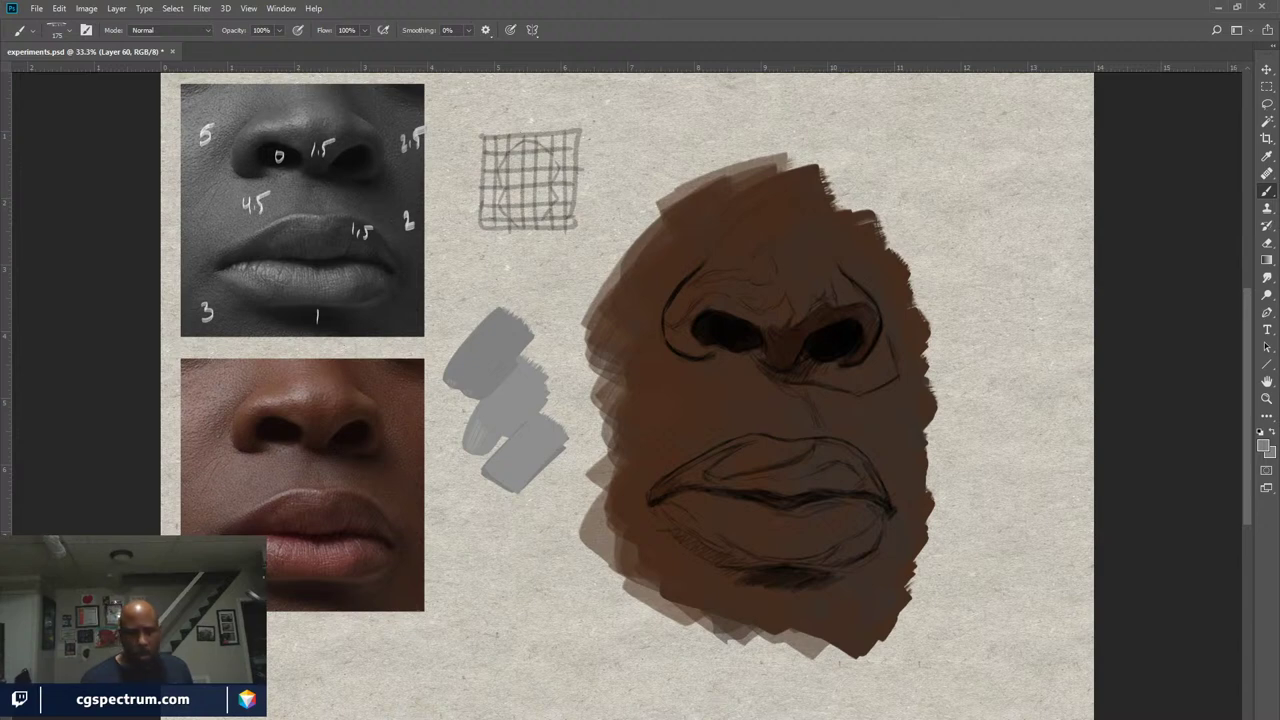
key(ctrl+z)
key(ctrl+shift+z)
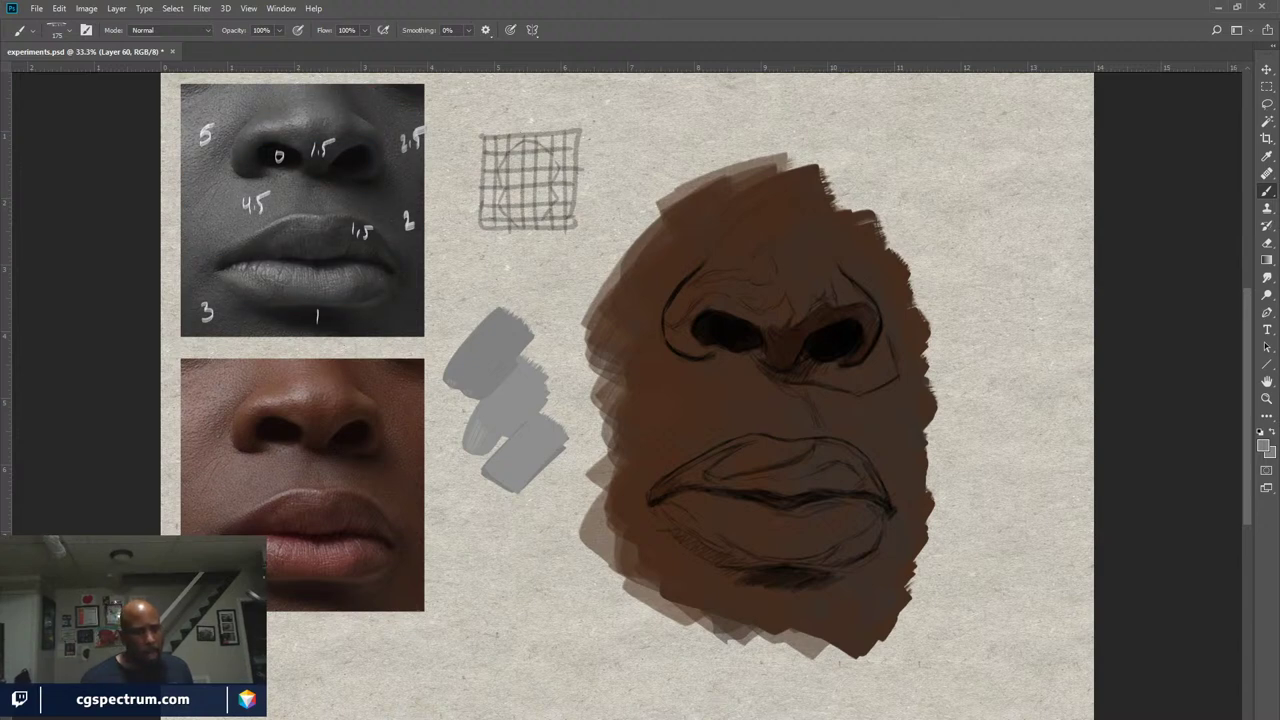
Select the Hue/Saturation 6 adjustment layer and make it visible to check the whole canvas in grayscale
key(alt+bracketright)
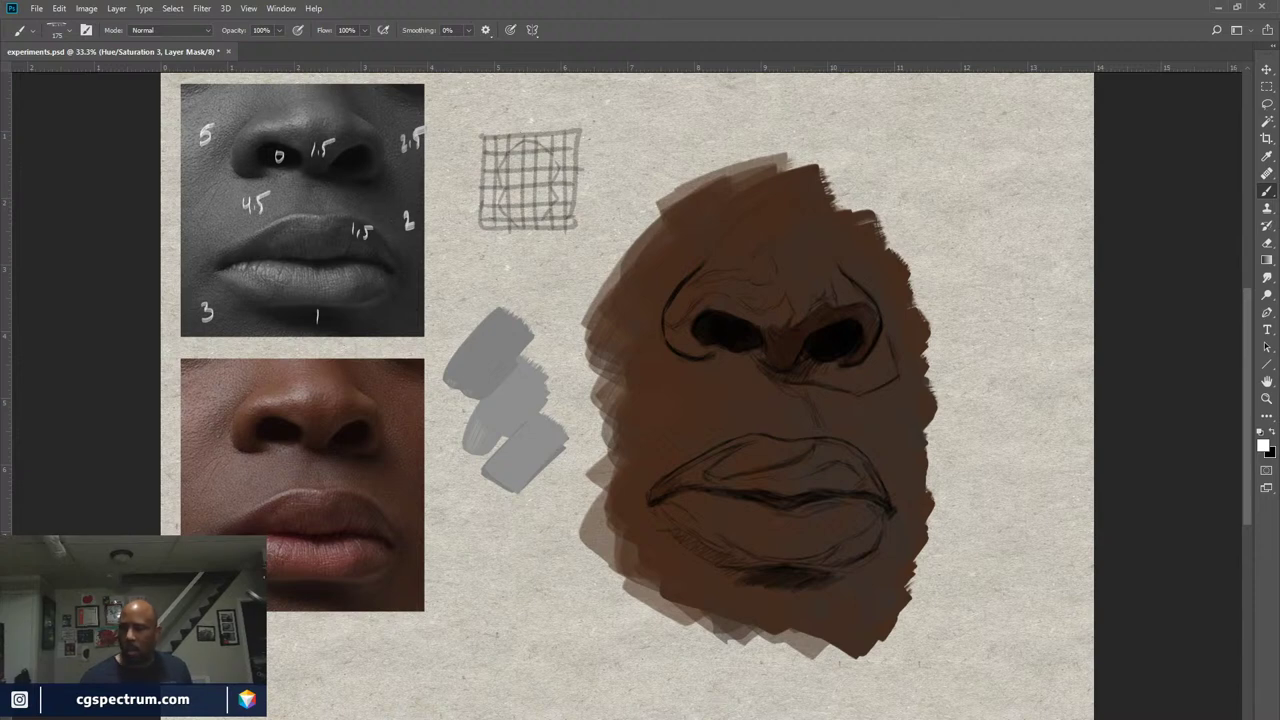
key(alt+bracketright)
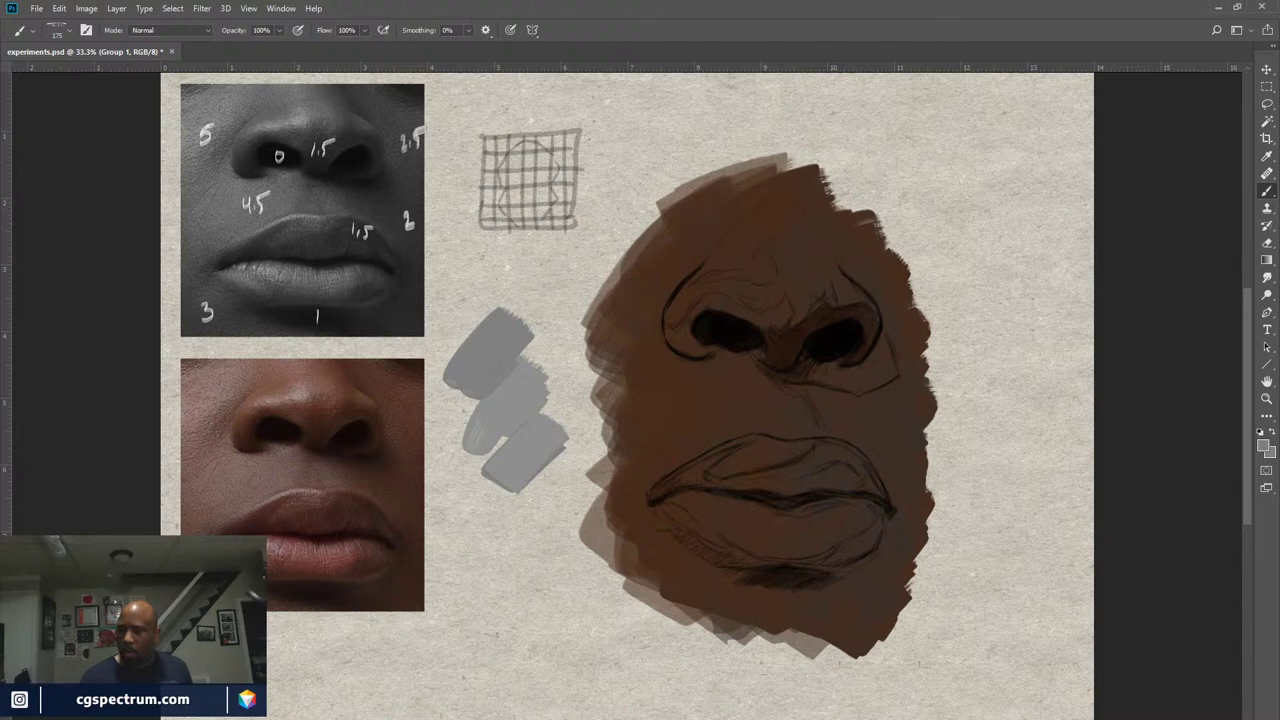
key(alt+bracketright)
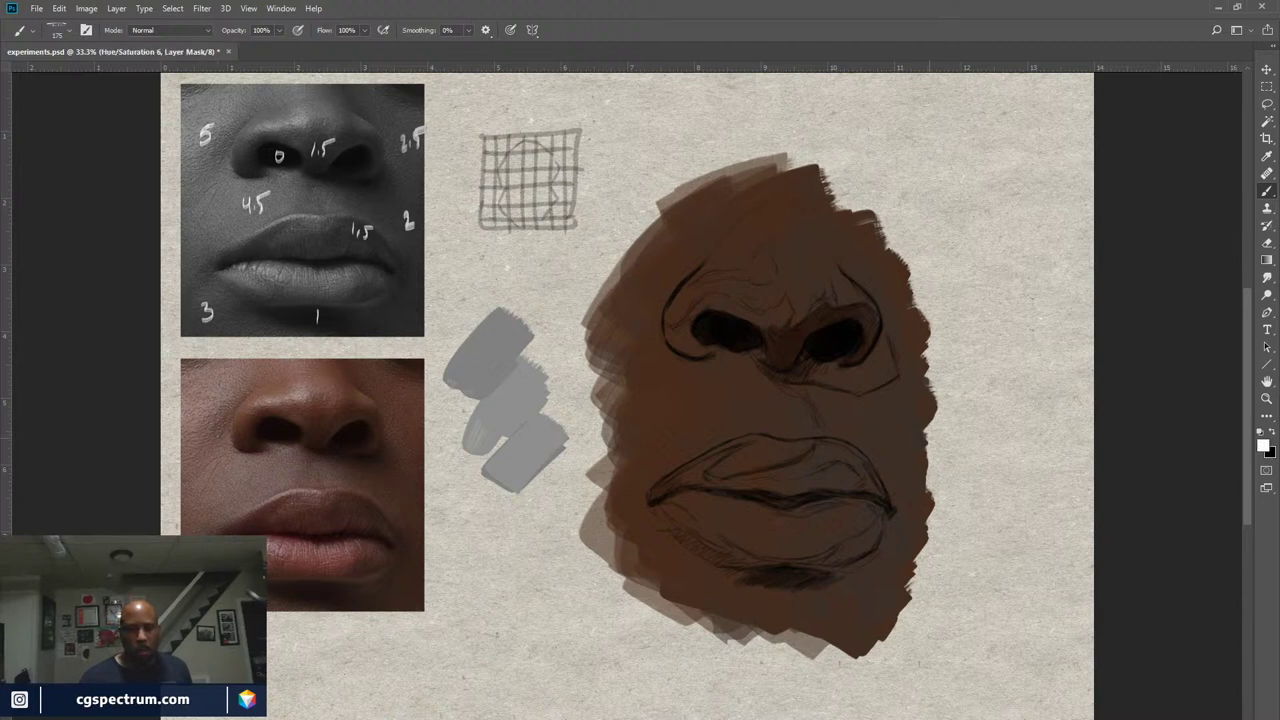
key(ctrl+comma)
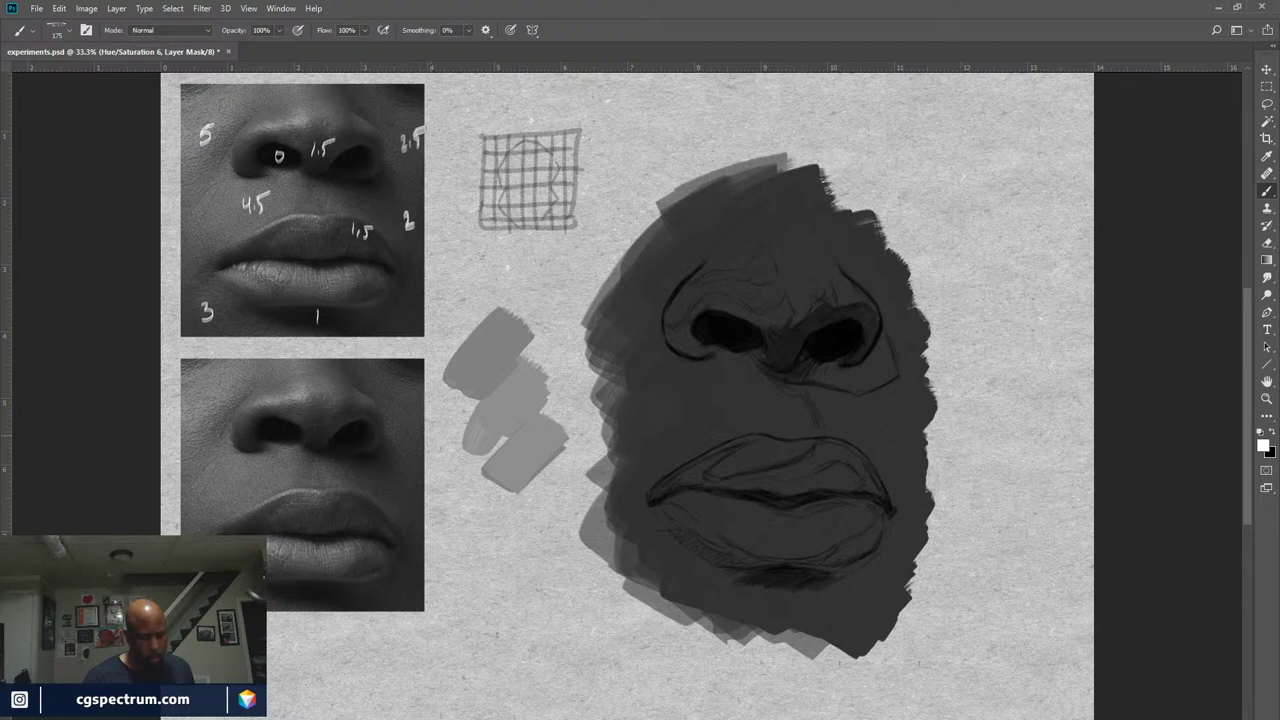
On Layer 61, paint two overlapping light grey swatches below the existing group
key(i)
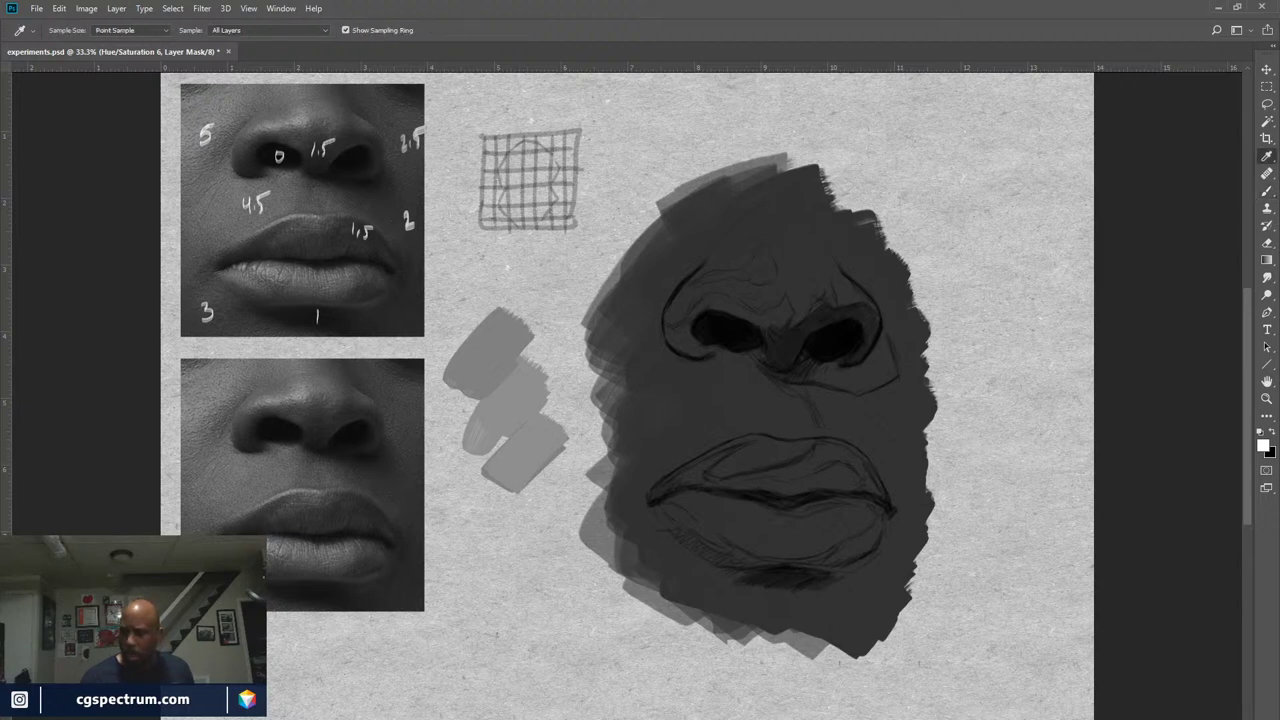
key(alt+bracketleft)
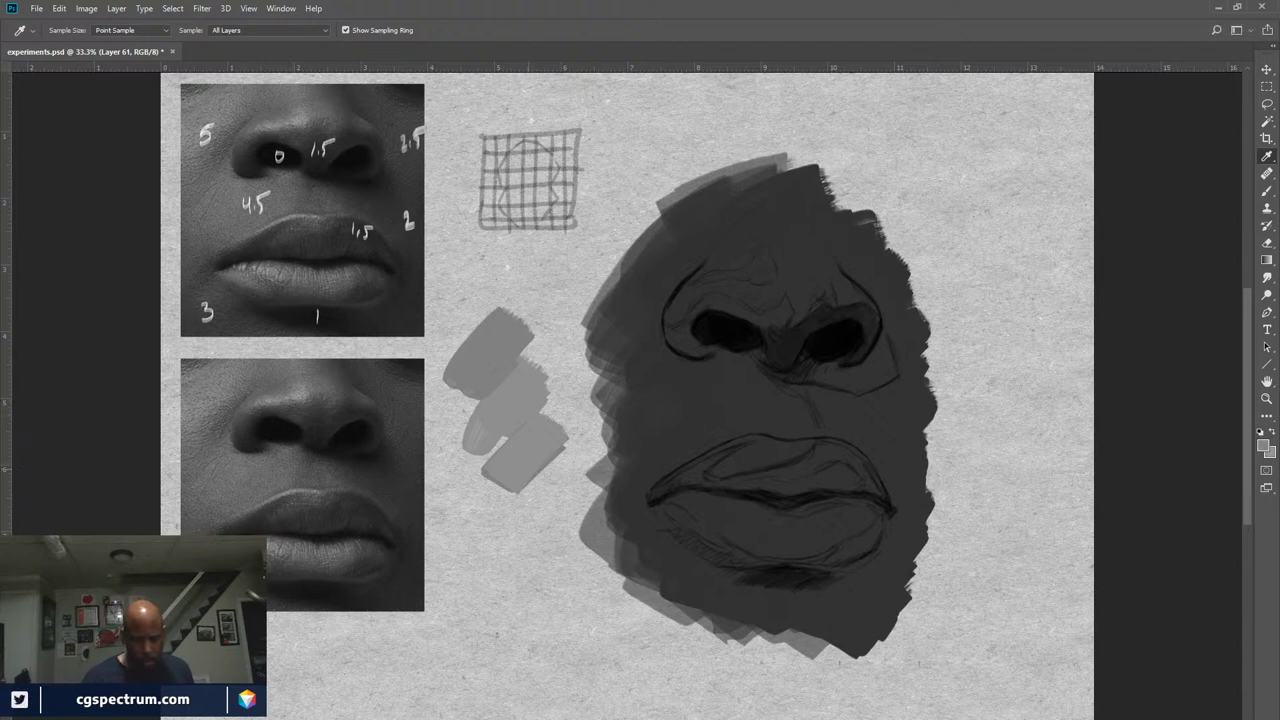
key(b)
key(i)
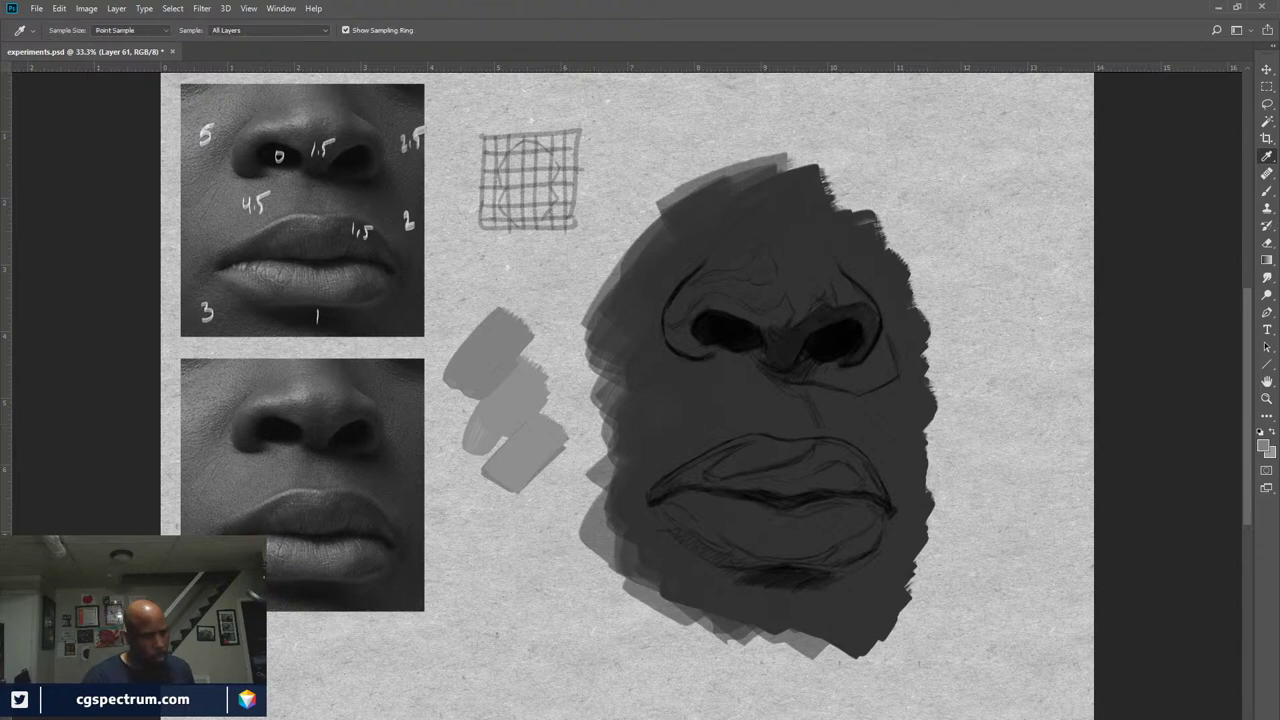
key(b)
mouse_move(530, 515)
mouse_down()
mouse_move(480, 570)
mouse_move(500, 578)
mouse_move(540, 545)
mouse_move(520, 575)
mouse_move(545, 540)
mouse_move(475, 590)
mouse_move(495, 640)
mouse_up()
drag(560, 575, 475, 640)
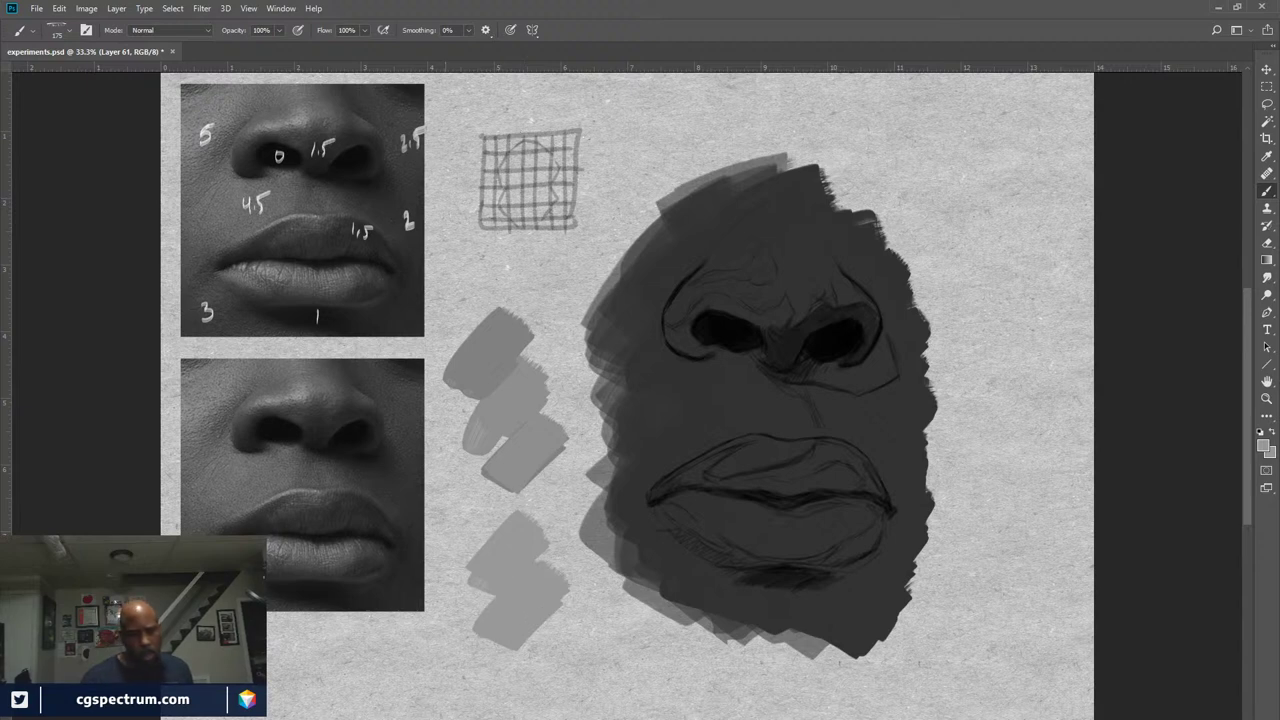
Sample the grey values of the nose-tip highlight in the unlabelled reference photo
key(i)
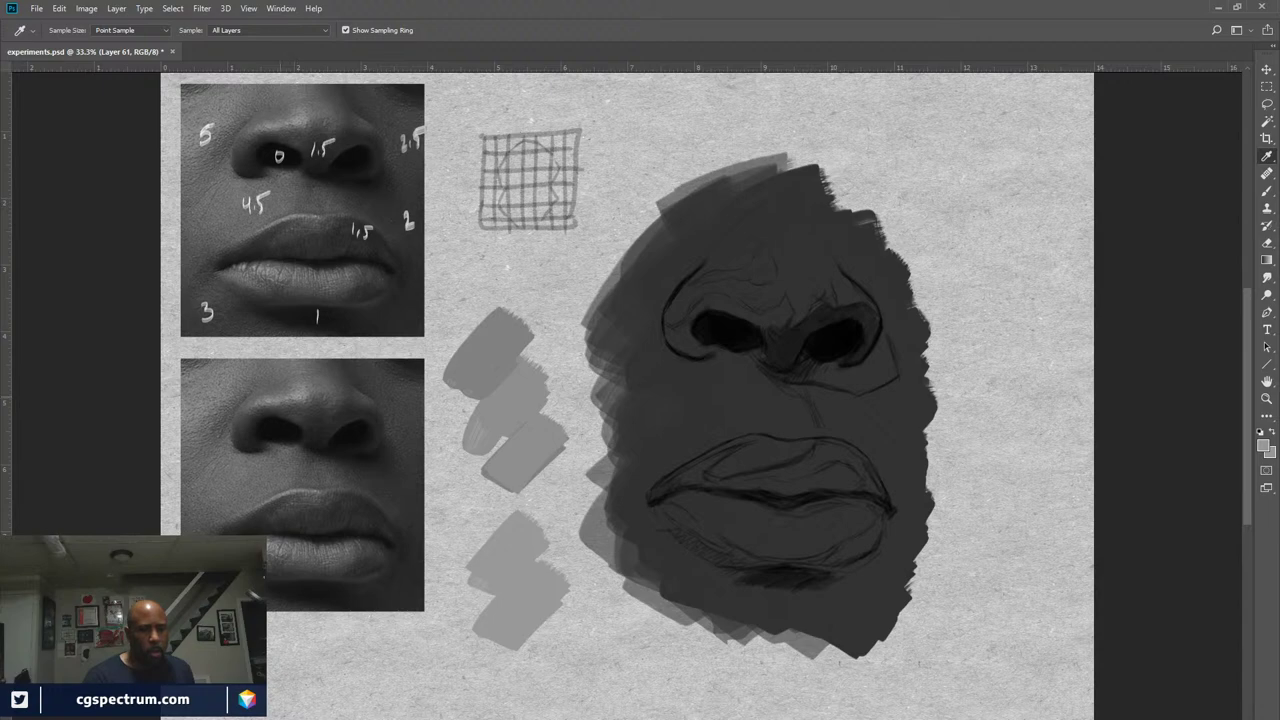
key(ctrl+plus)
key(ctrl+plus)
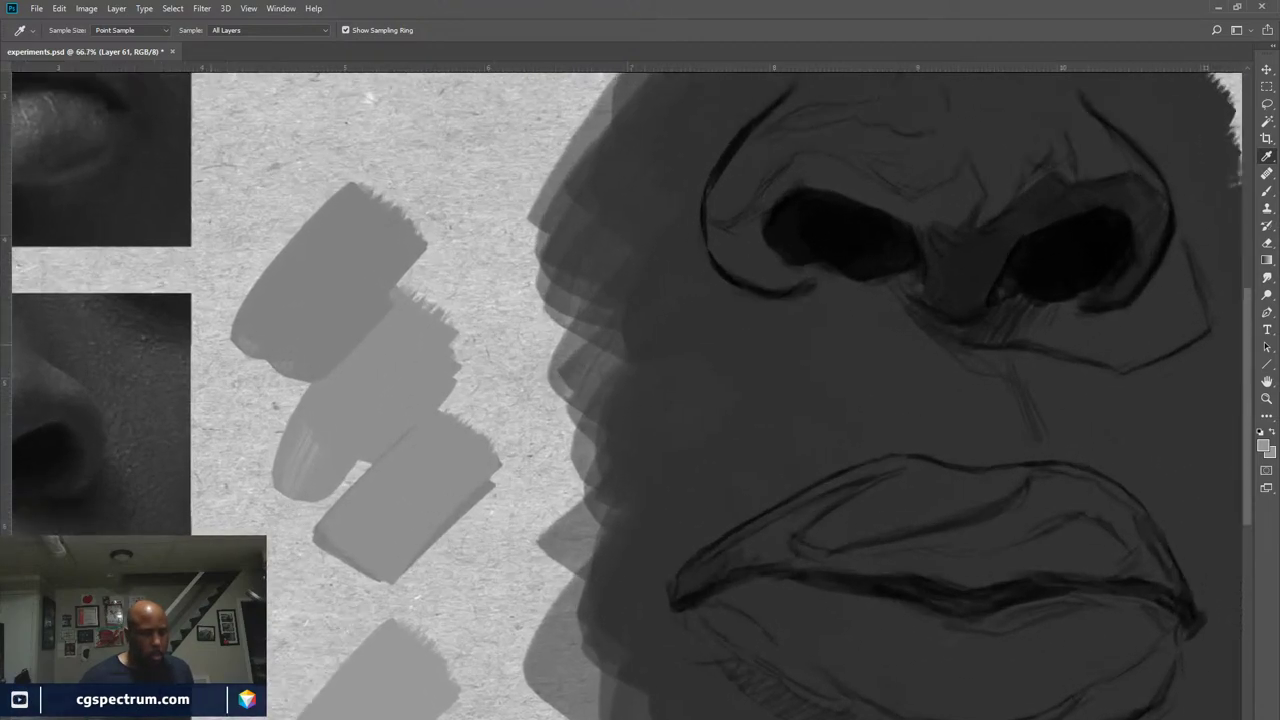
key(ctrl+plus)
key(ctrl+plus)
key(ctrl+plus)
scroll(627, 395, left, 10)
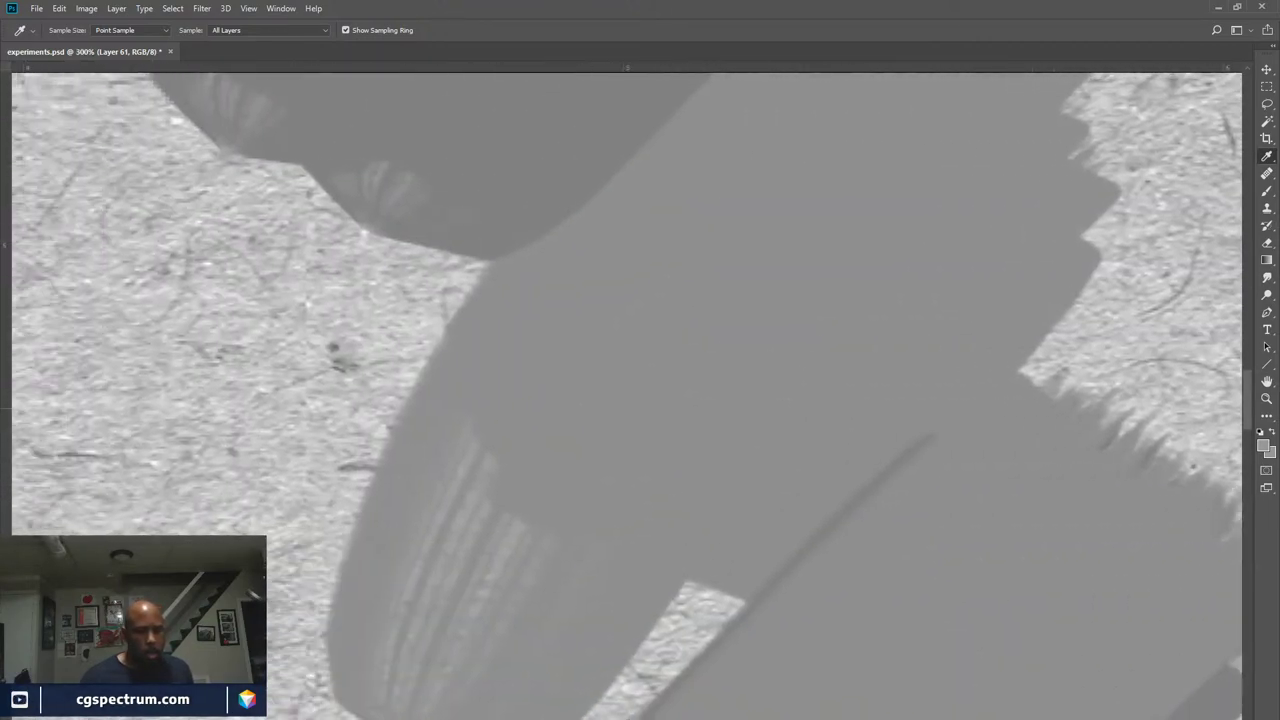
scroll(627, 395, left, 15)
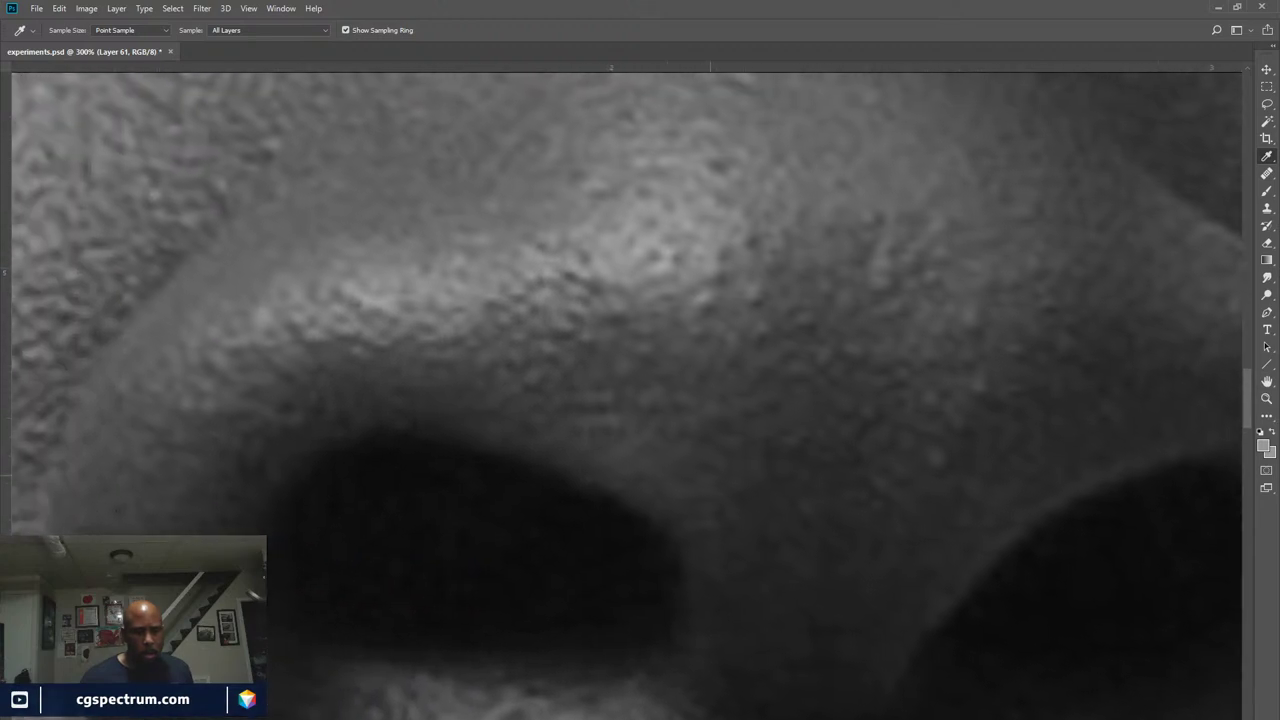
key(ctrl+plus)
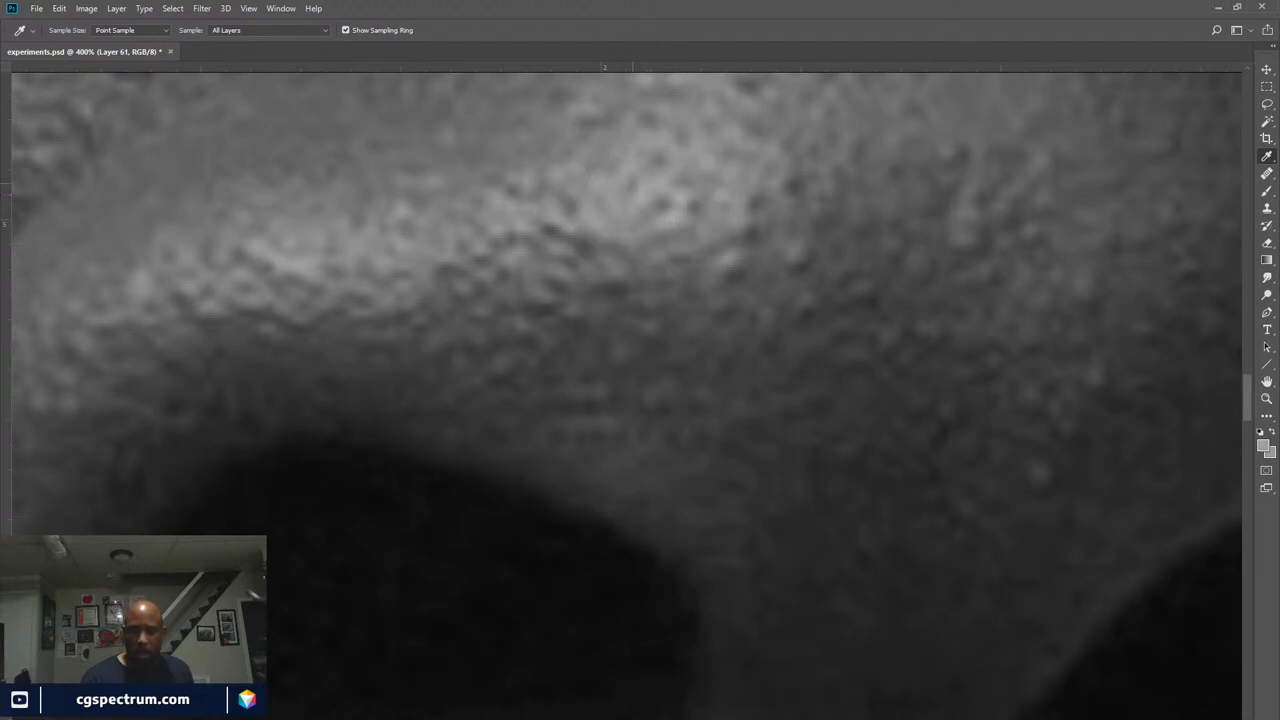
click(629, 186)
click(645, 180)
click(572, 200)
click(639, 198)
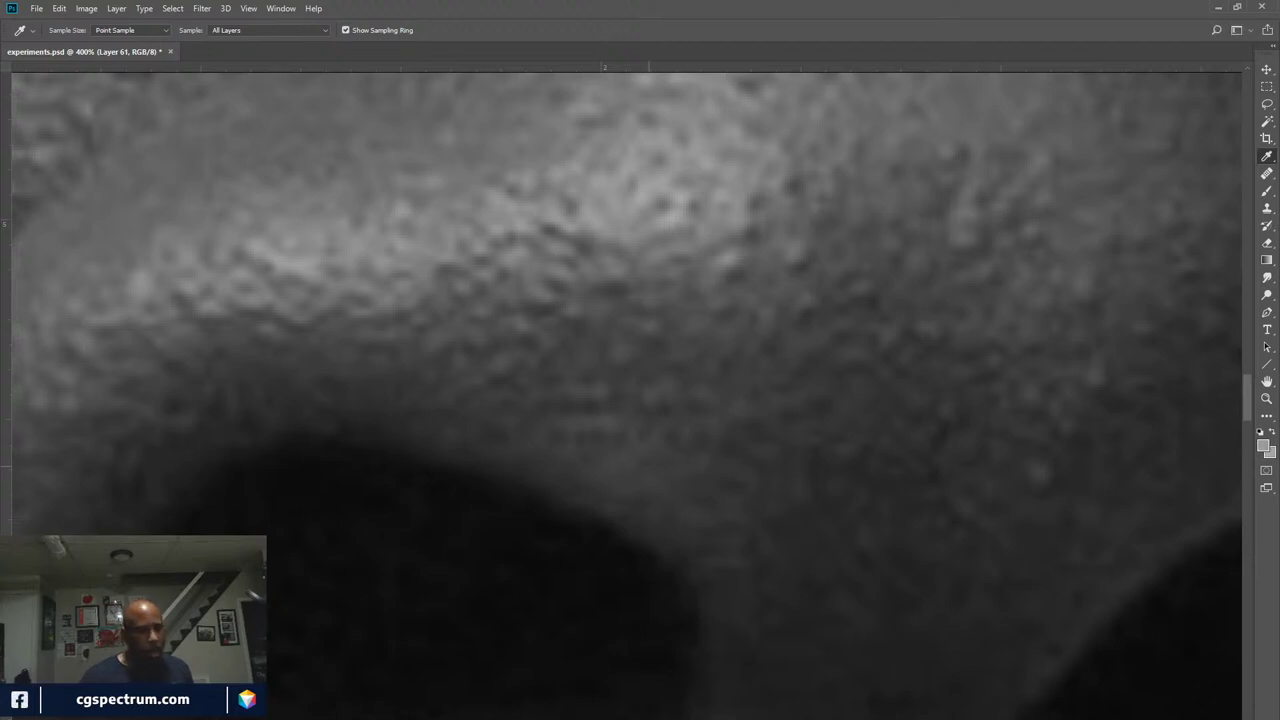
key(ctrl+z)
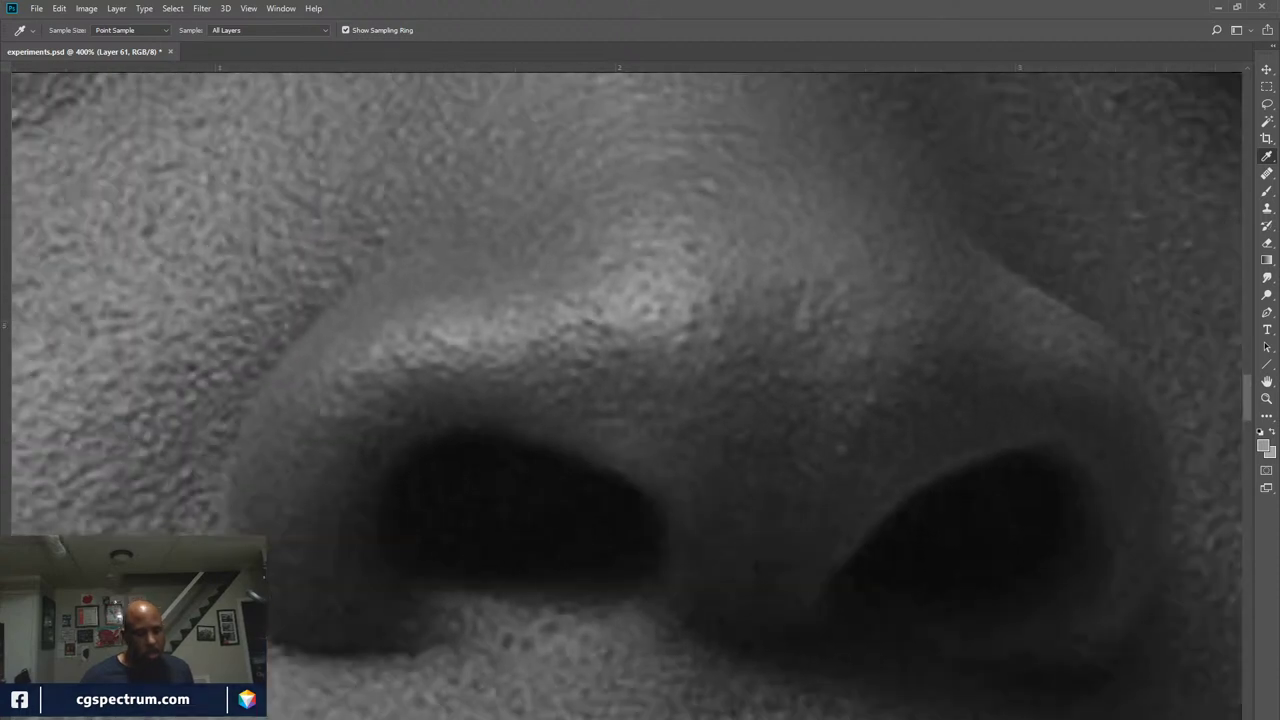
Paint a light grey swatch just below the grid sketch and a slightly darker one overlapping its lower right edge
key(ctrl+minus)
key(ctrl+minus)
key(ctrl+minus)
key(ctrl+minus)
key(ctrl+minus)
key(ctrl+minus)
key(ctrl+minus)
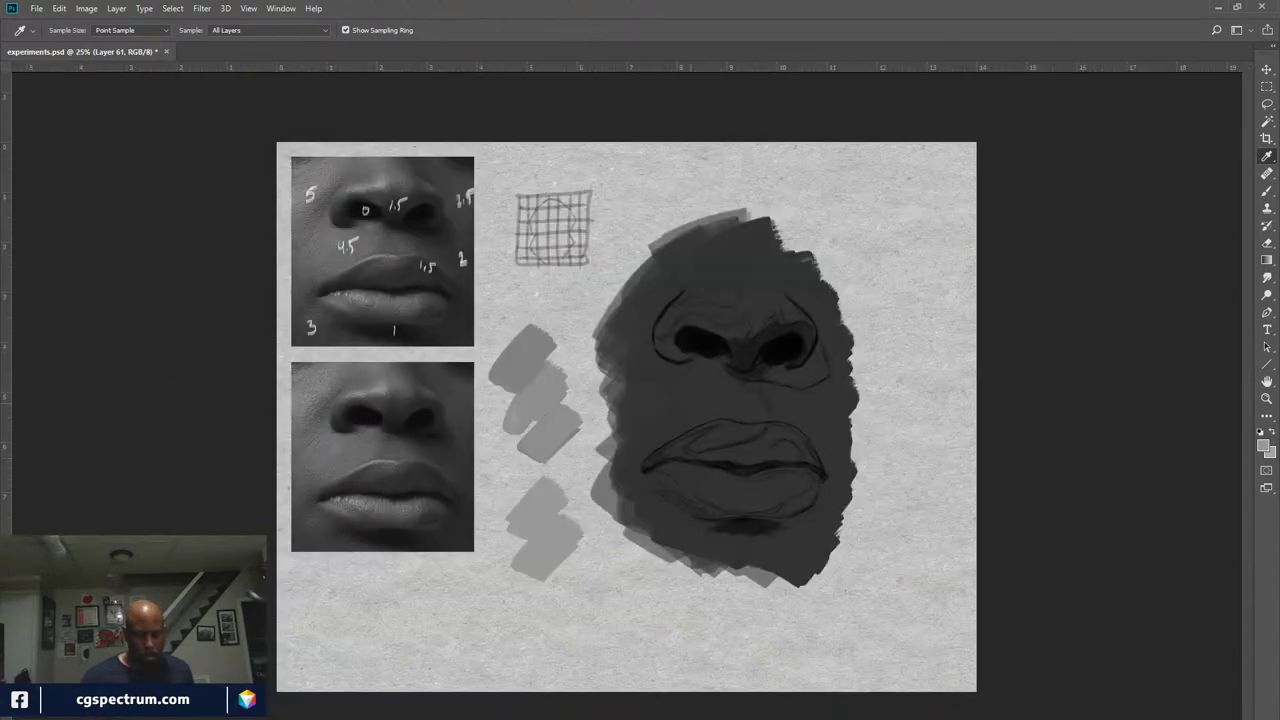
key(ctrl+plus)
key(ctrl+plus)
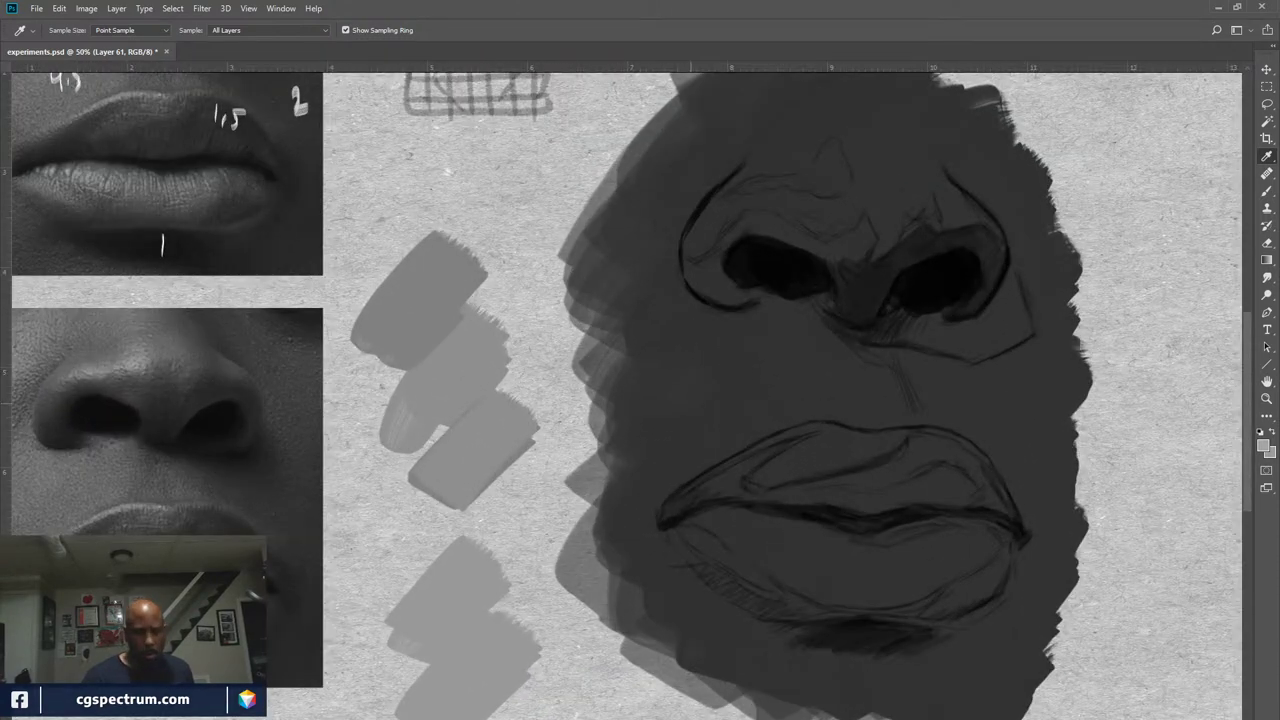
key(b)
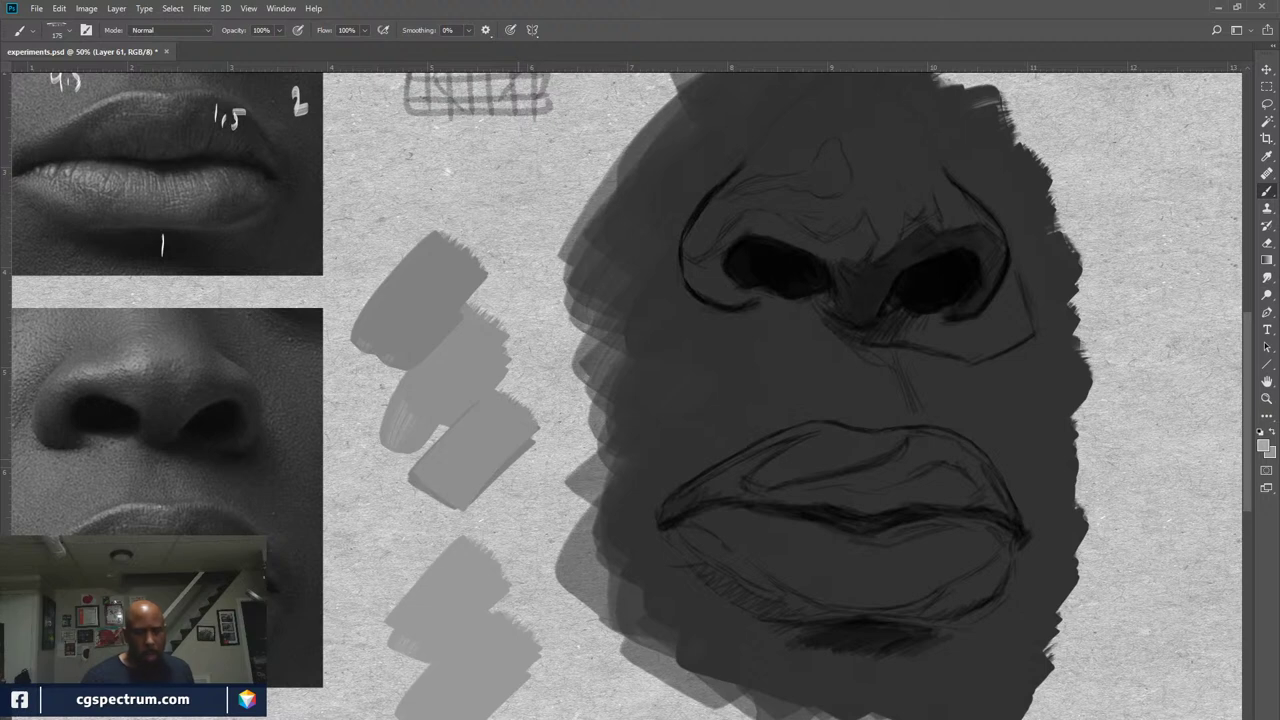
mouse_move(432, 190)
mouse_down()
mouse_move(485, 150)
mouse_move(420, 198)
mouse_move(470, 138)
mouse_up()
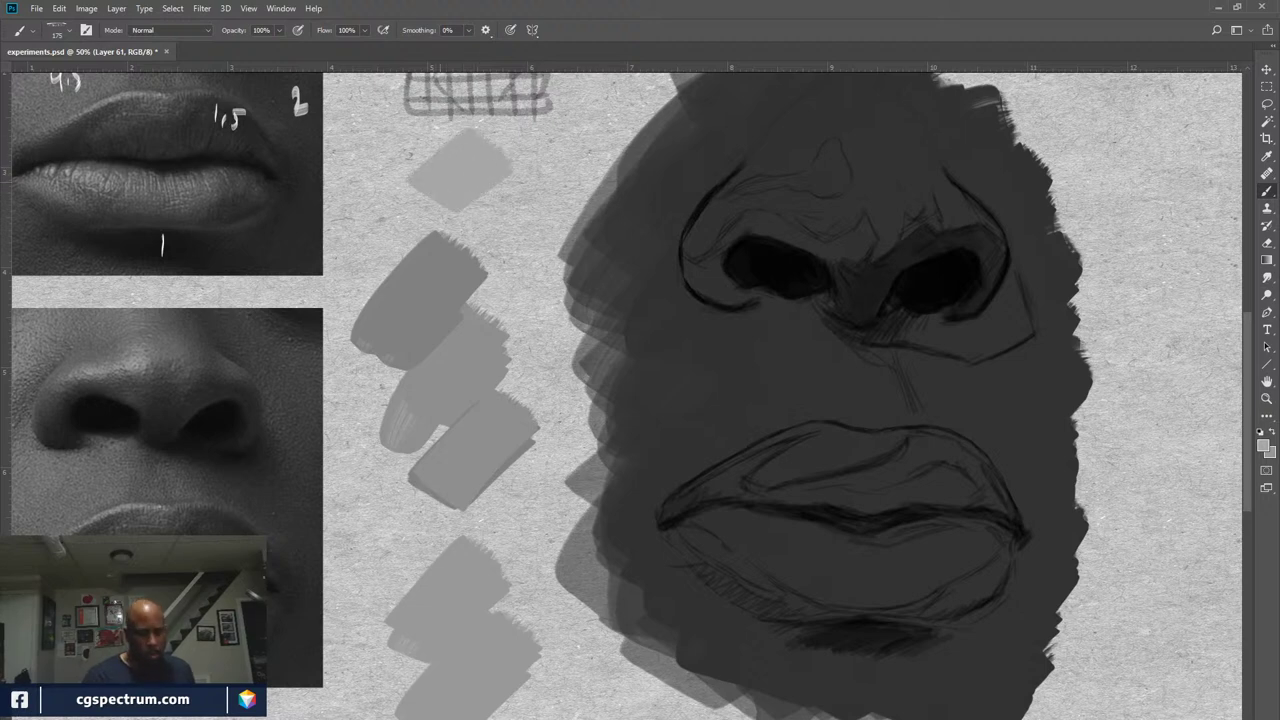
alt+click(496, 143)
mouse_move(530, 198)
mouse_down()
mouse_move(480, 230)
mouse_move(540, 185)
mouse_move(452, 216)
mouse_up()
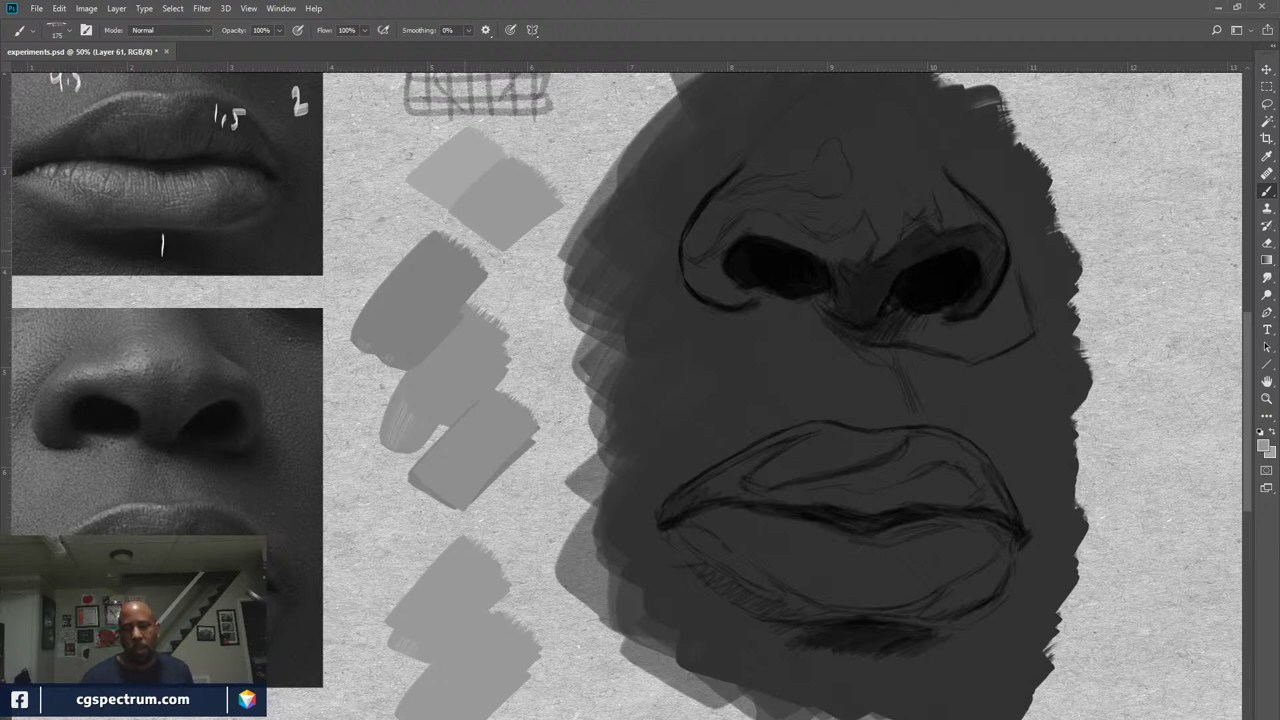
Switch the canvas from the grayscale check back to full colour
key(ctrl+minus)
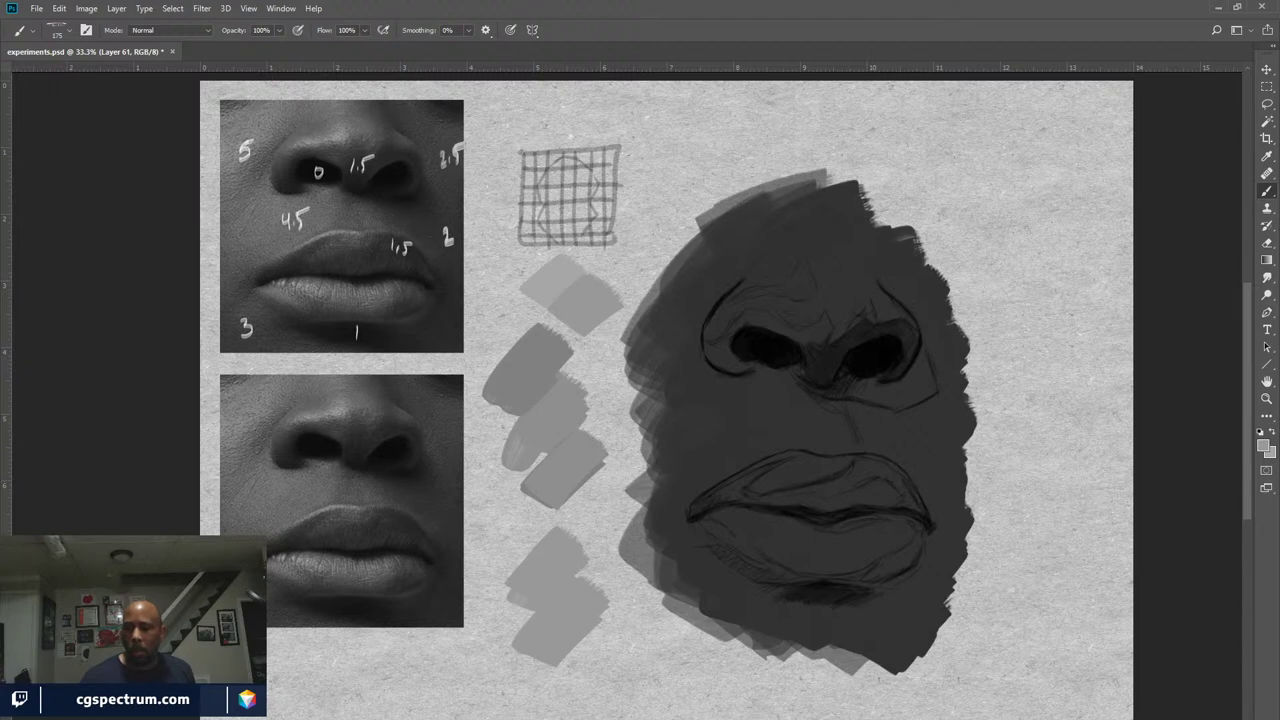
key(ctrl+y)
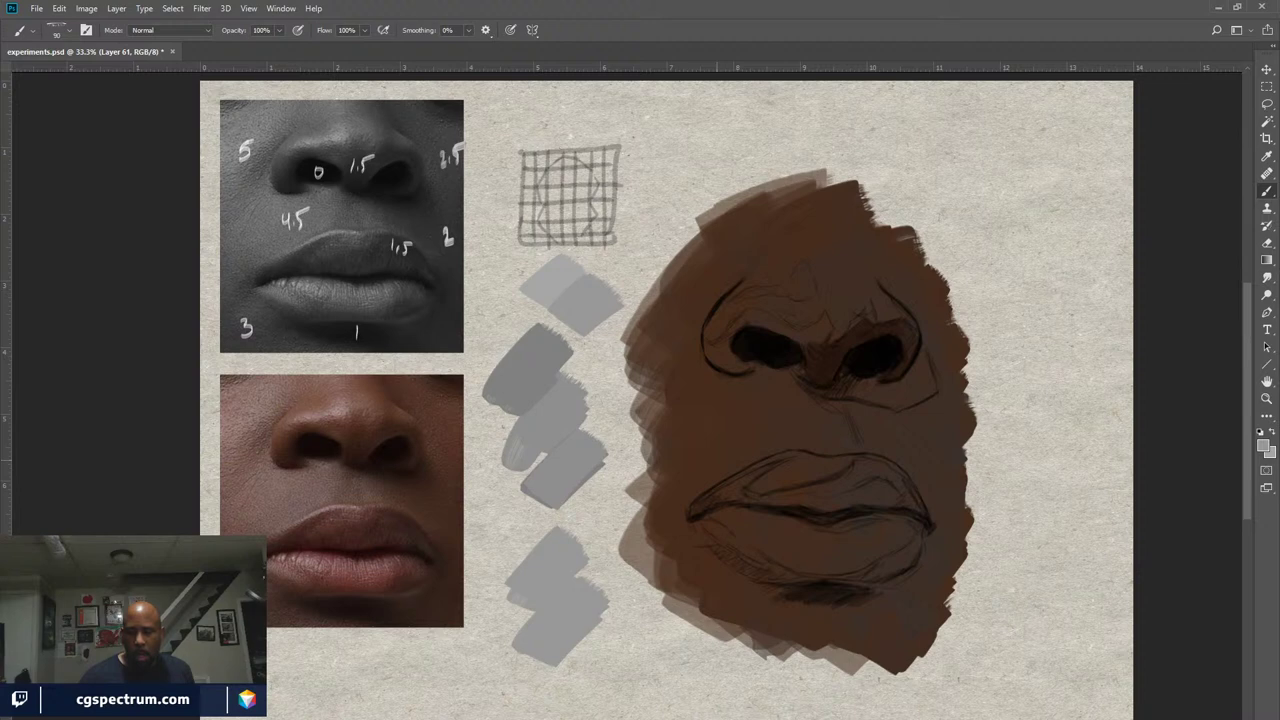
Remove the light grey swatch pairs above and below the central group, keeping the three central grey swatches
key(bracketright)
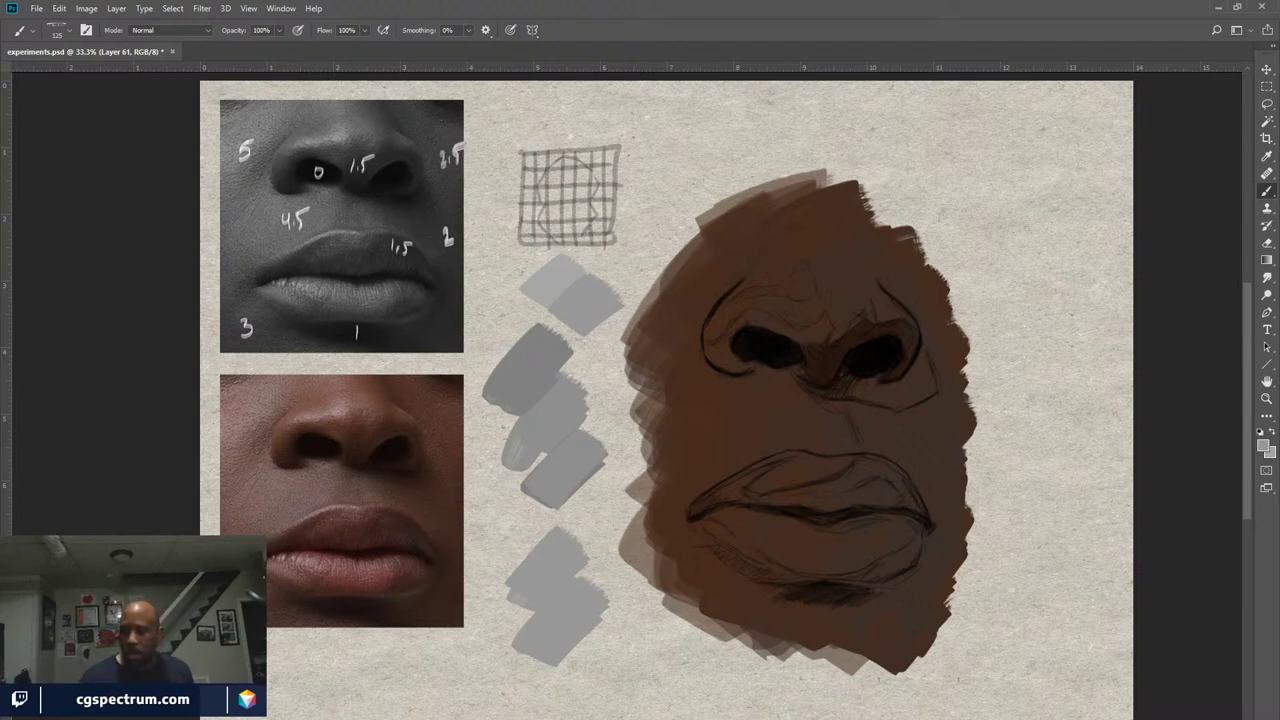
key(ctrl+z)
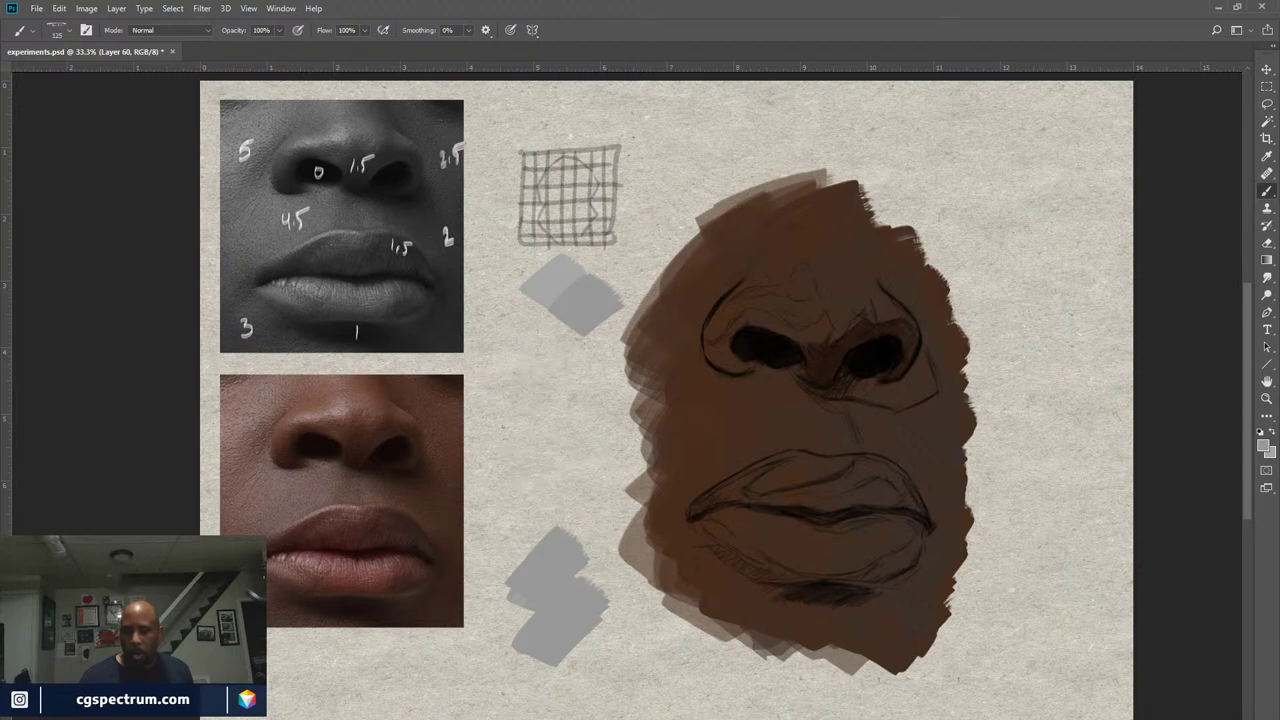
key(ctrl+shift+z)
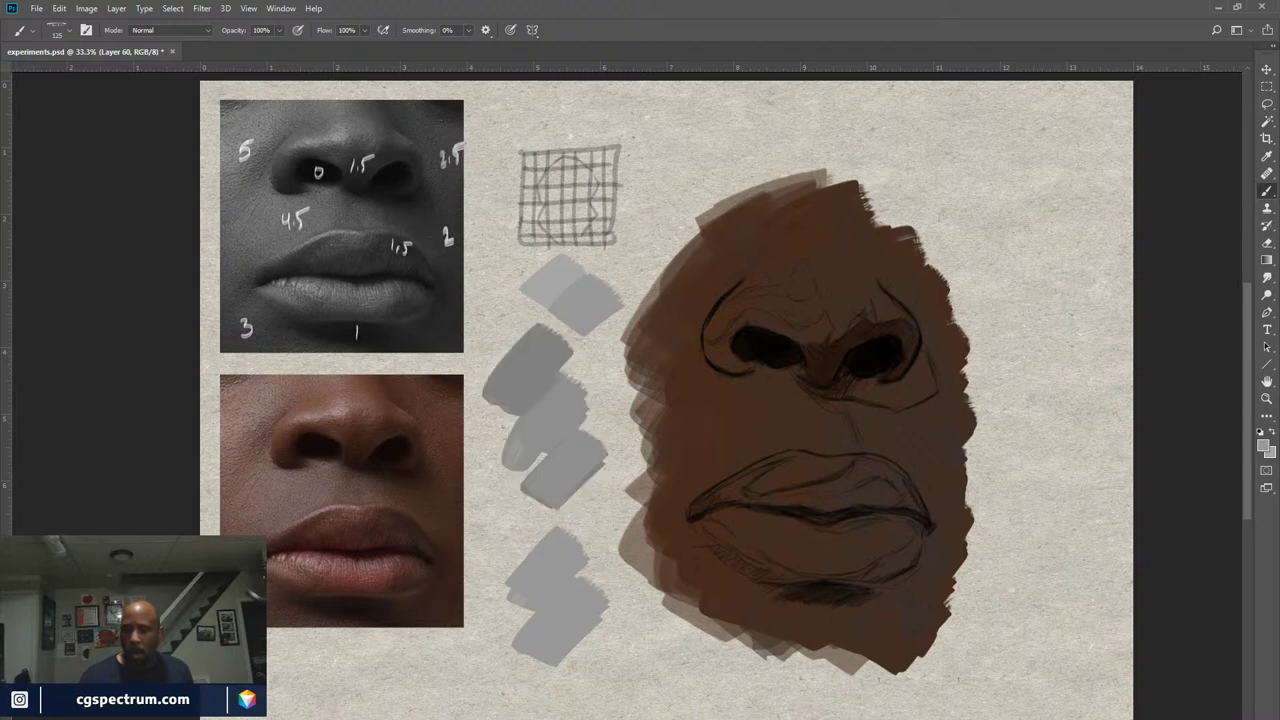
key(ctrl+z)
key(ctrl+z)
key(ctrl+z)
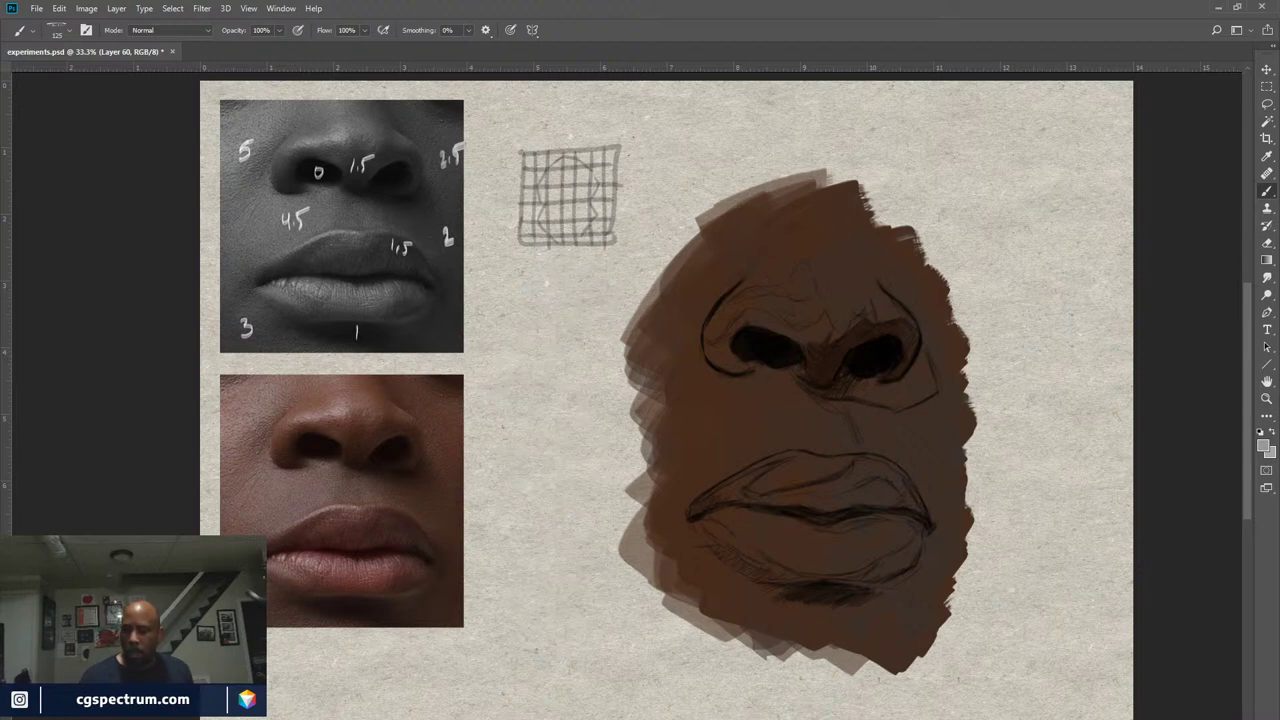
key(ctrl+shift+z)
key(ctrl+shift+z)
key(ctrl+shift+z)
key(ctrl+z)
Lasso the three remaining grey swatches, delete them from Layer 60, clear the selection and return to the base layer
key(l)
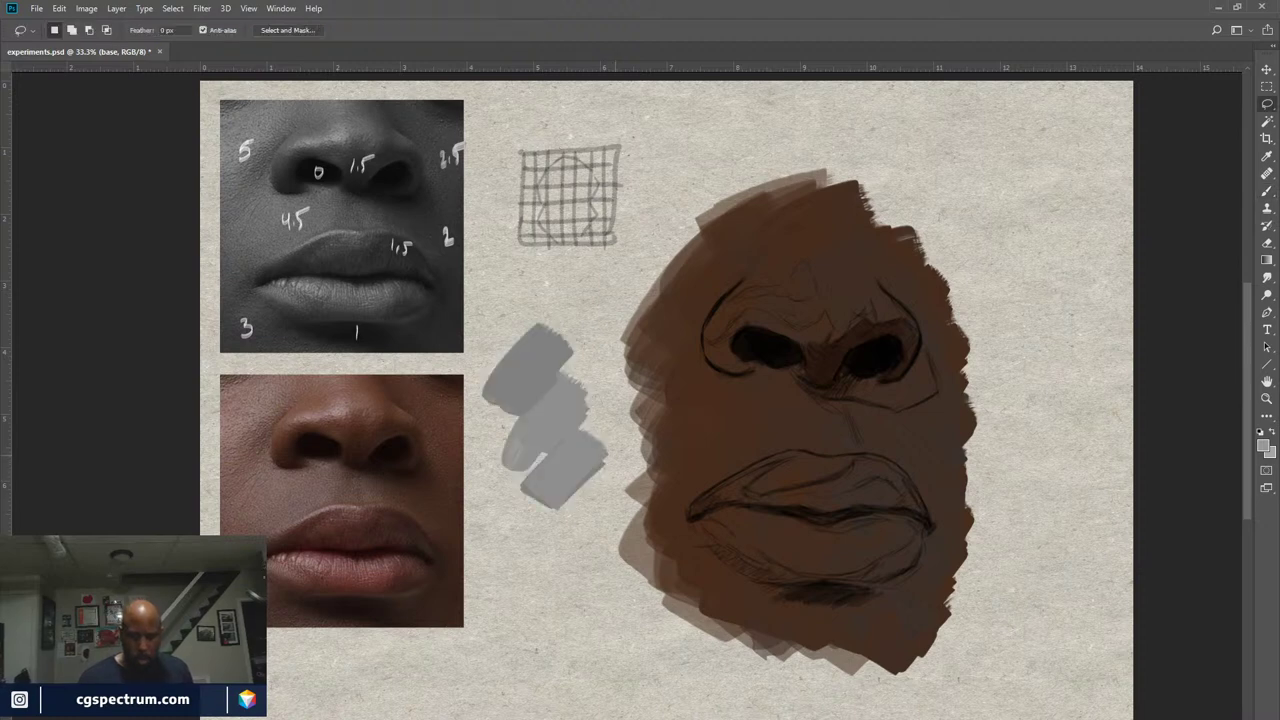
mouse_move(614, 455)
mouse_down()
mouse_move(540, 292)
mouse_move(494, 495)
mouse_move(614, 462)
mouse_up()
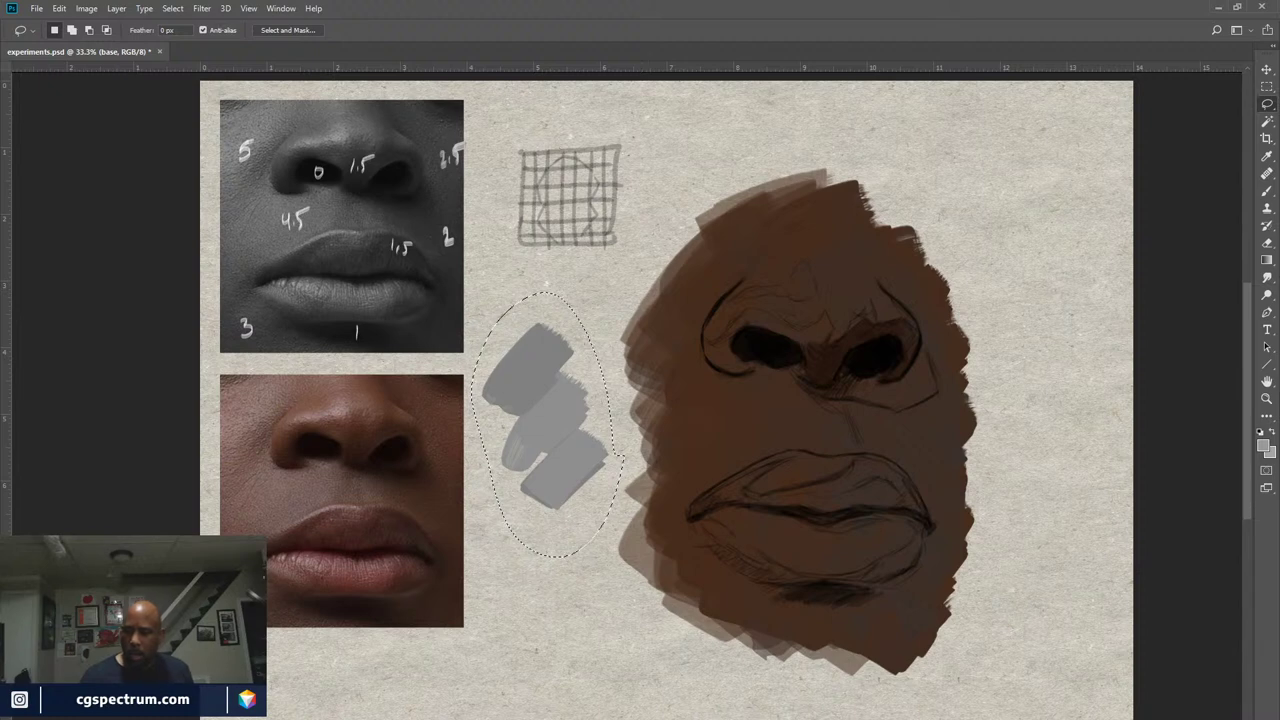
key(alt+bracketright)
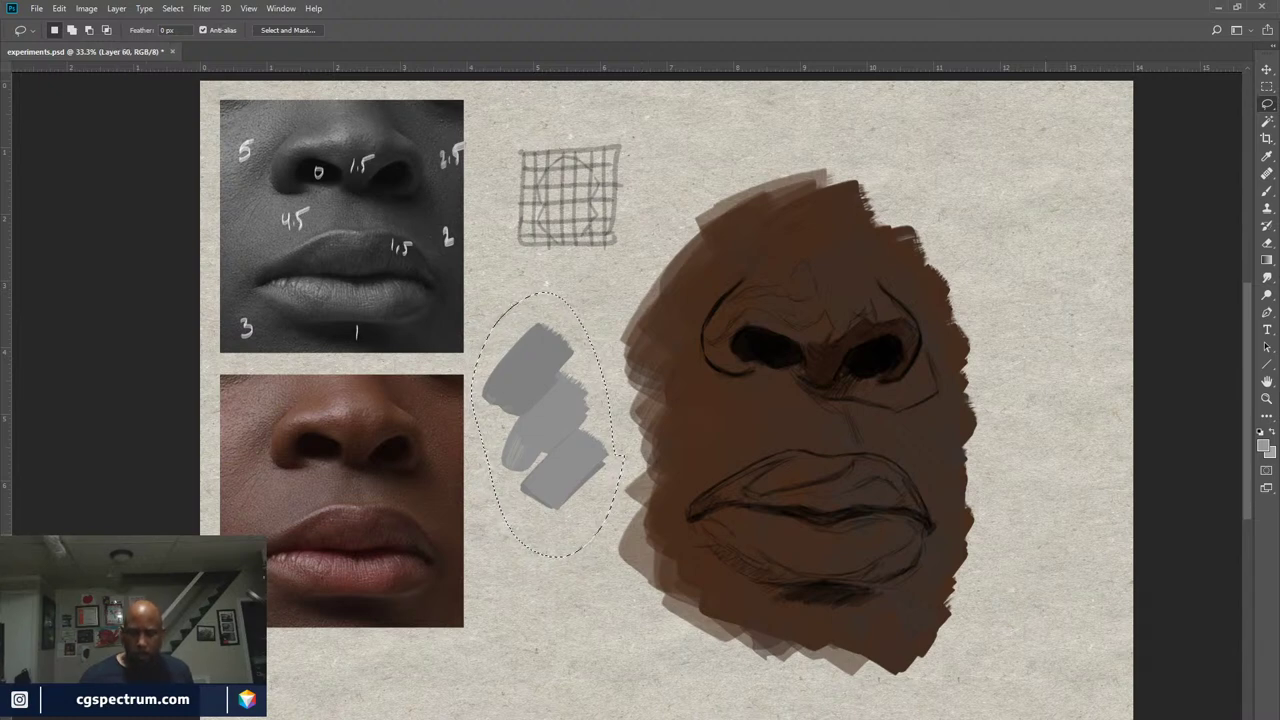
key(Delete)
key(ctrl+d)
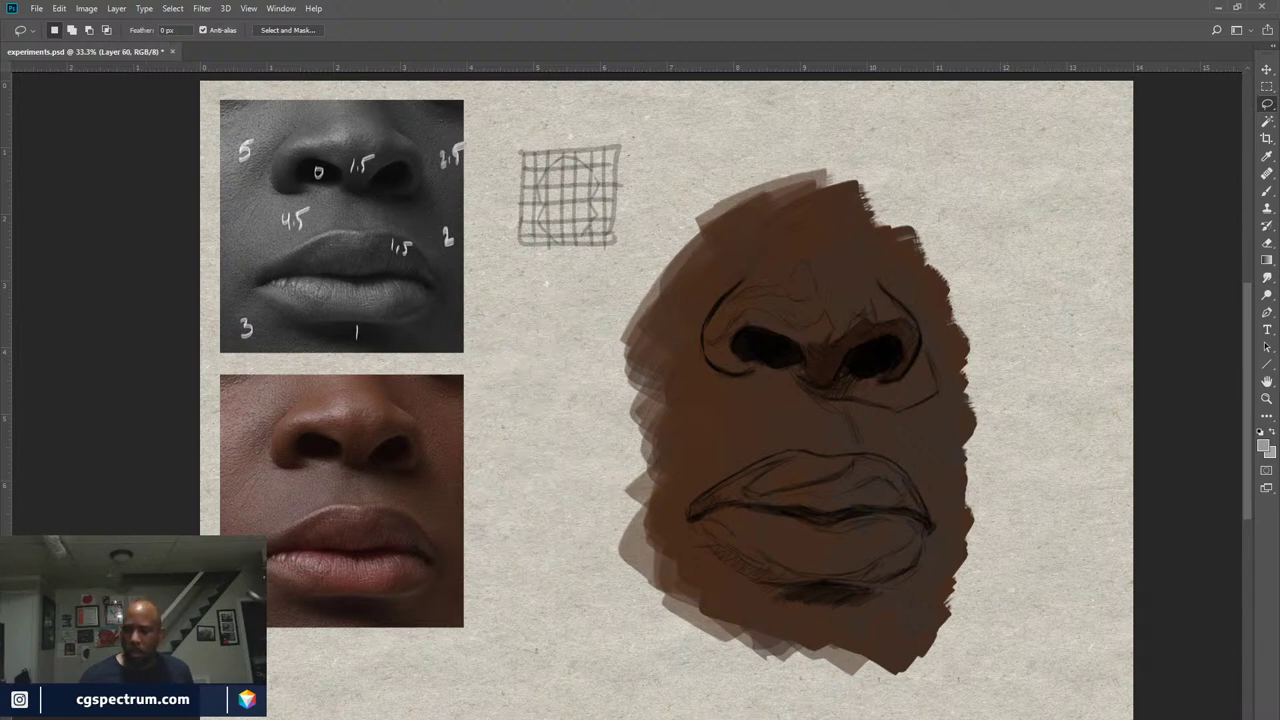
key(alt+bracketleft)
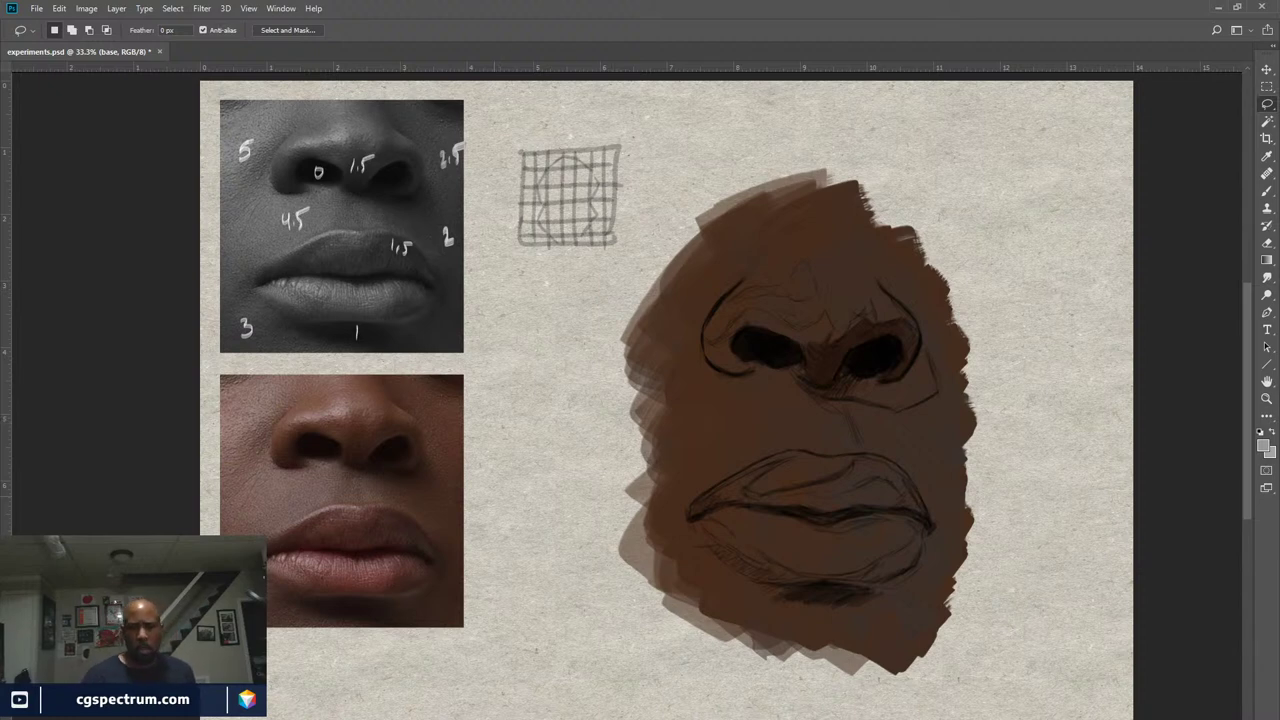
key(ctrl+comma)
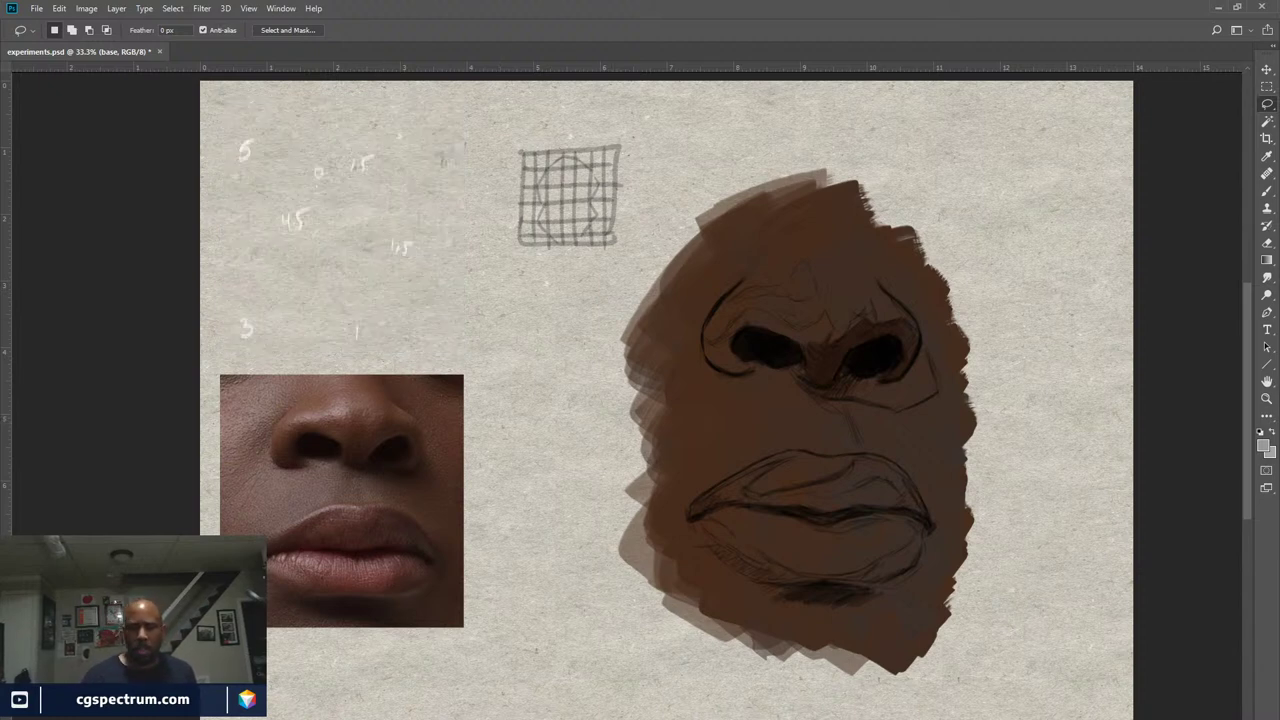
key(ctrl+comma)
key(alt+bracketright)
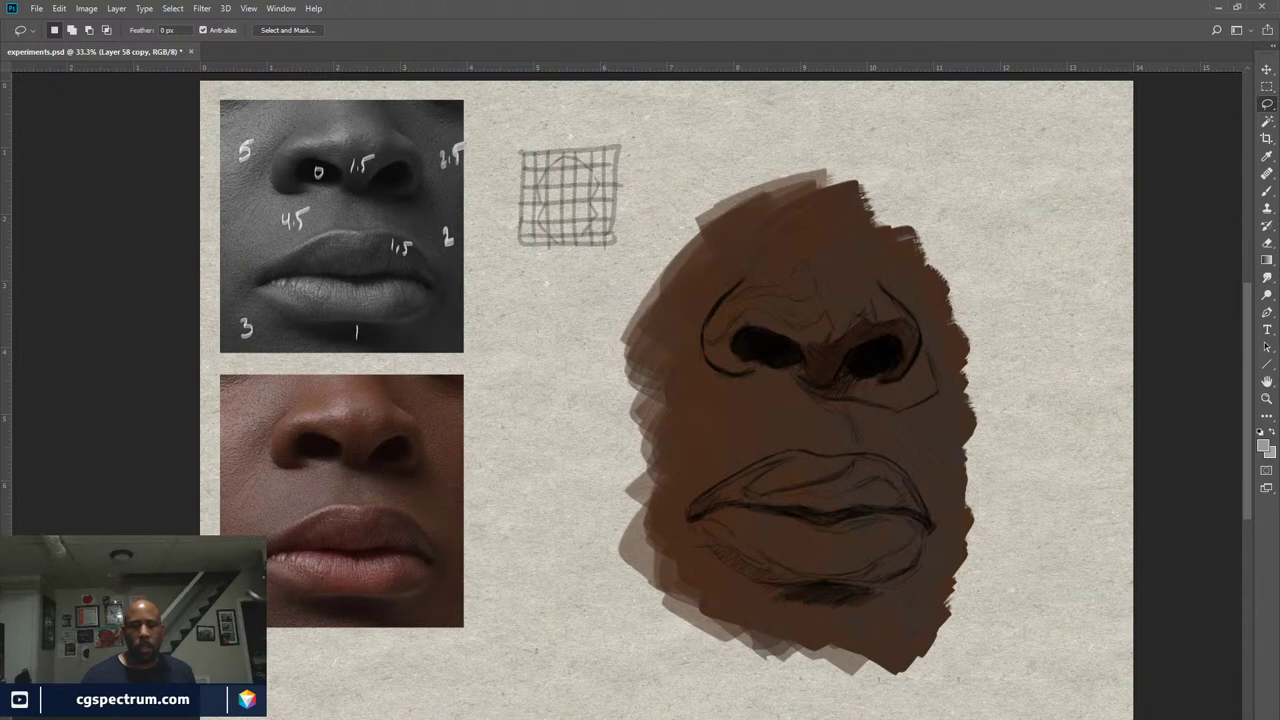
scroll(660, 390, down, 1)
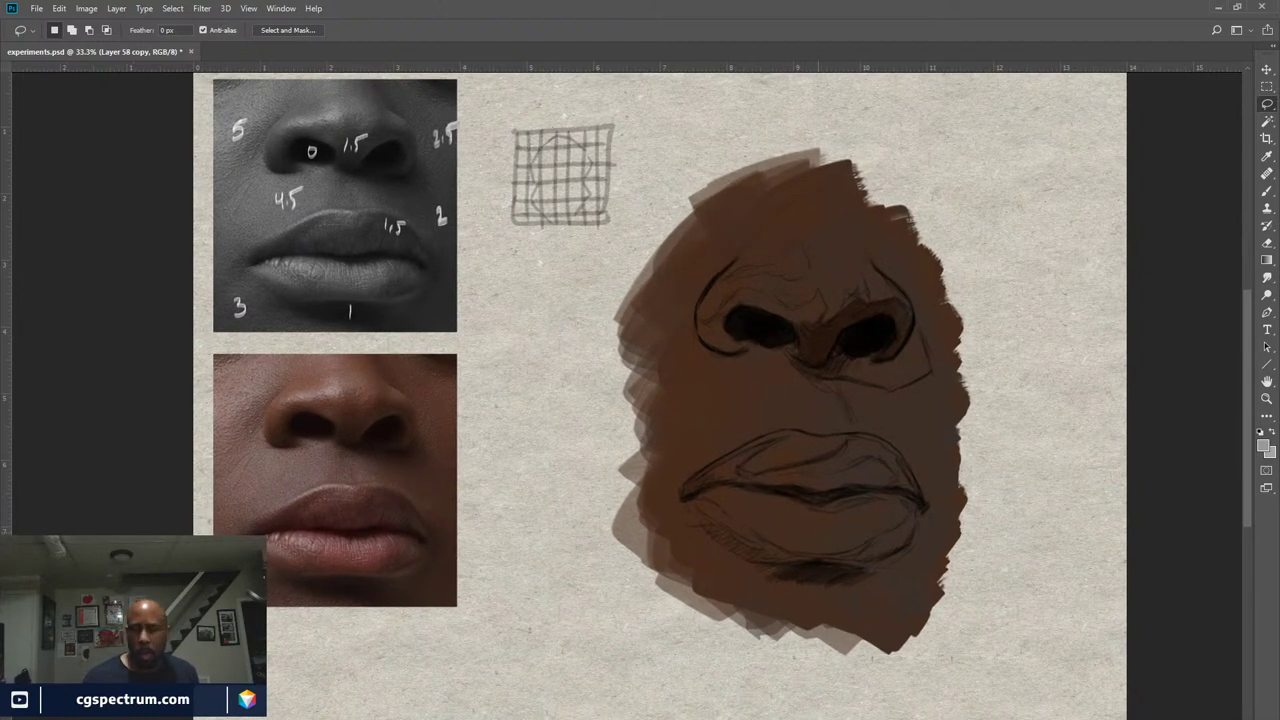
key(alt+bracketleft)
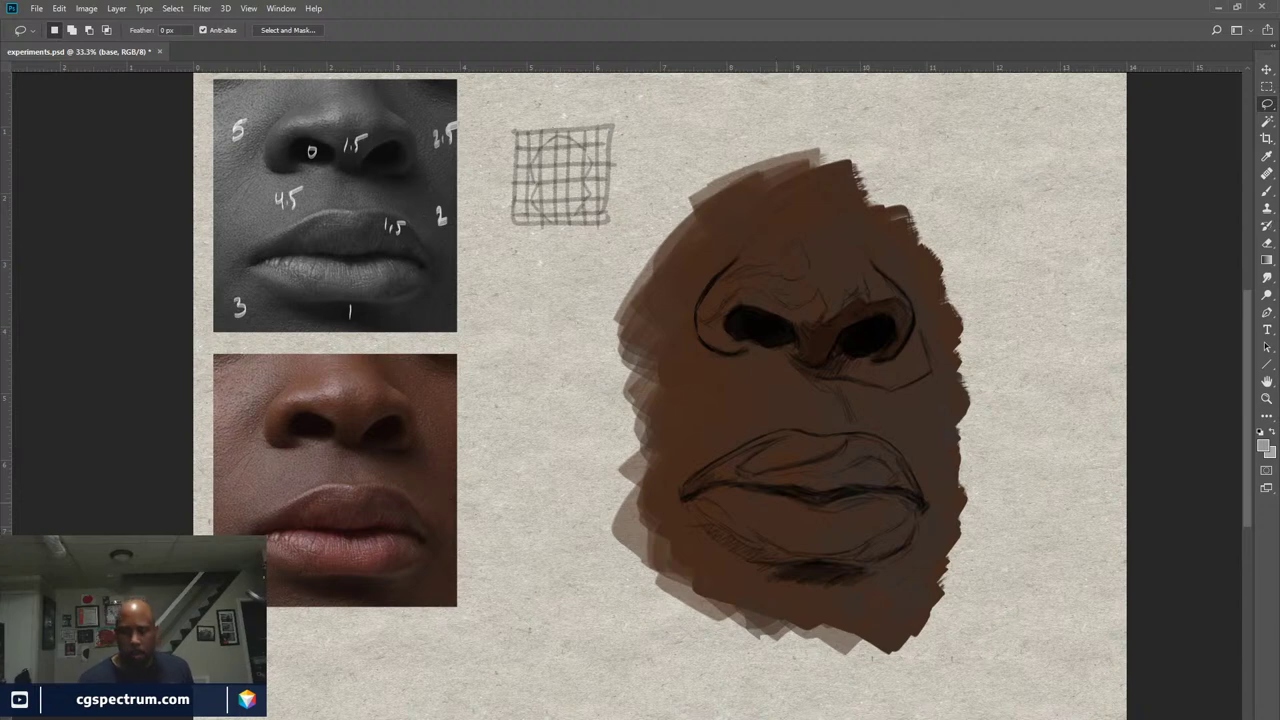
On the base layer, brush a tall orange swatch below the grid sketch, shifting to a darker orange at its lower end
key(b)
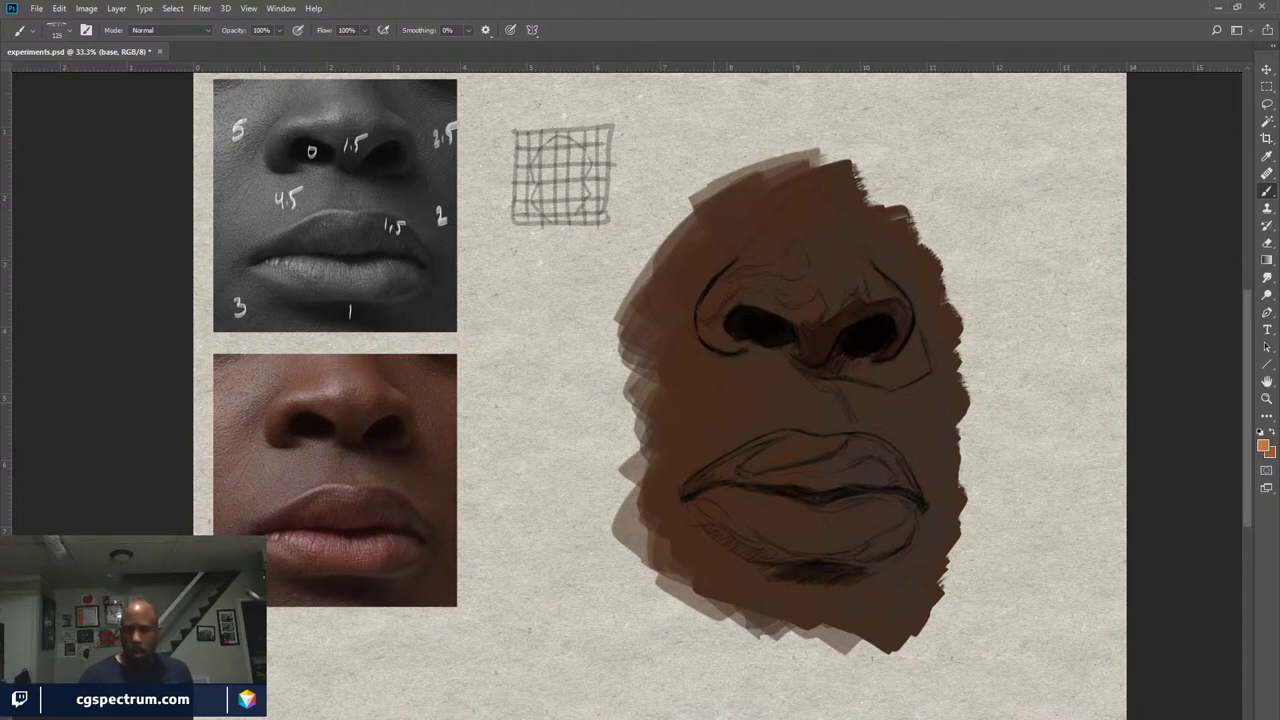
drag(545, 312, 518, 406)
mouse_move(545, 388)
mouse_down()
mouse_move(540, 435)
mouse_move(560, 460)
mouse_move(518, 475)
mouse_up()
drag(560, 410, 562, 382)
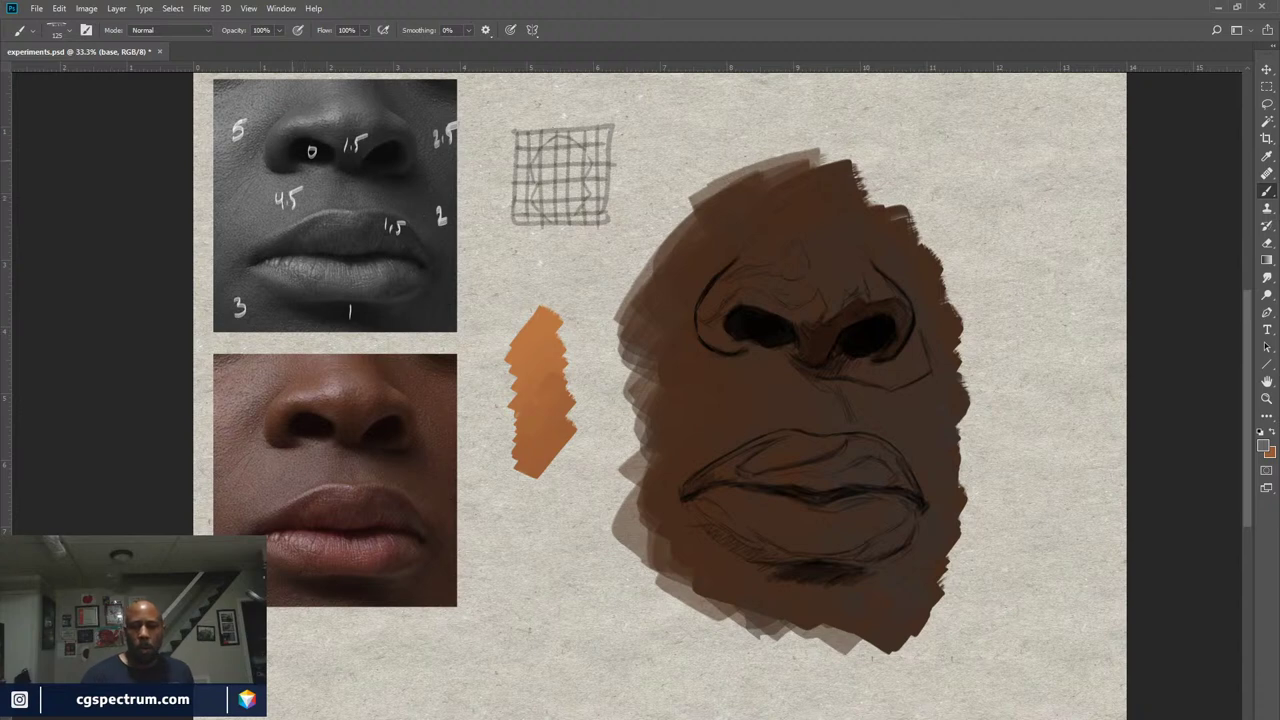
Set the brush opacity to 66% and paint a lighter grey-brown patch from under the left nostril to the left mouth corner
key(6)
key(6)
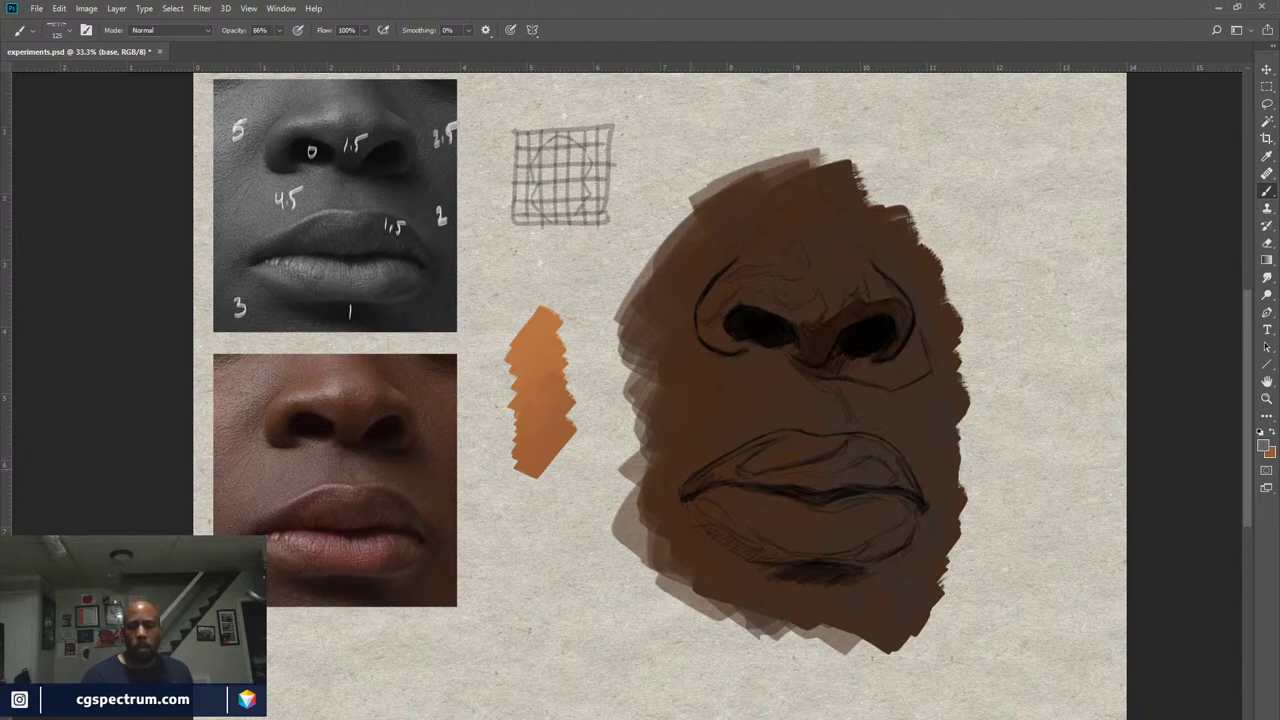
mouse_move(700, 400)
mouse_down()
mouse_move(710, 414)
mouse_move(752, 398)
mouse_move(748, 370)
mouse_move(700, 418)
mouse_move(765, 400)
mouse_move(775, 415)
mouse_move(720, 445)
mouse_move(786, 412)
mouse_move(732, 446)
mouse_up()
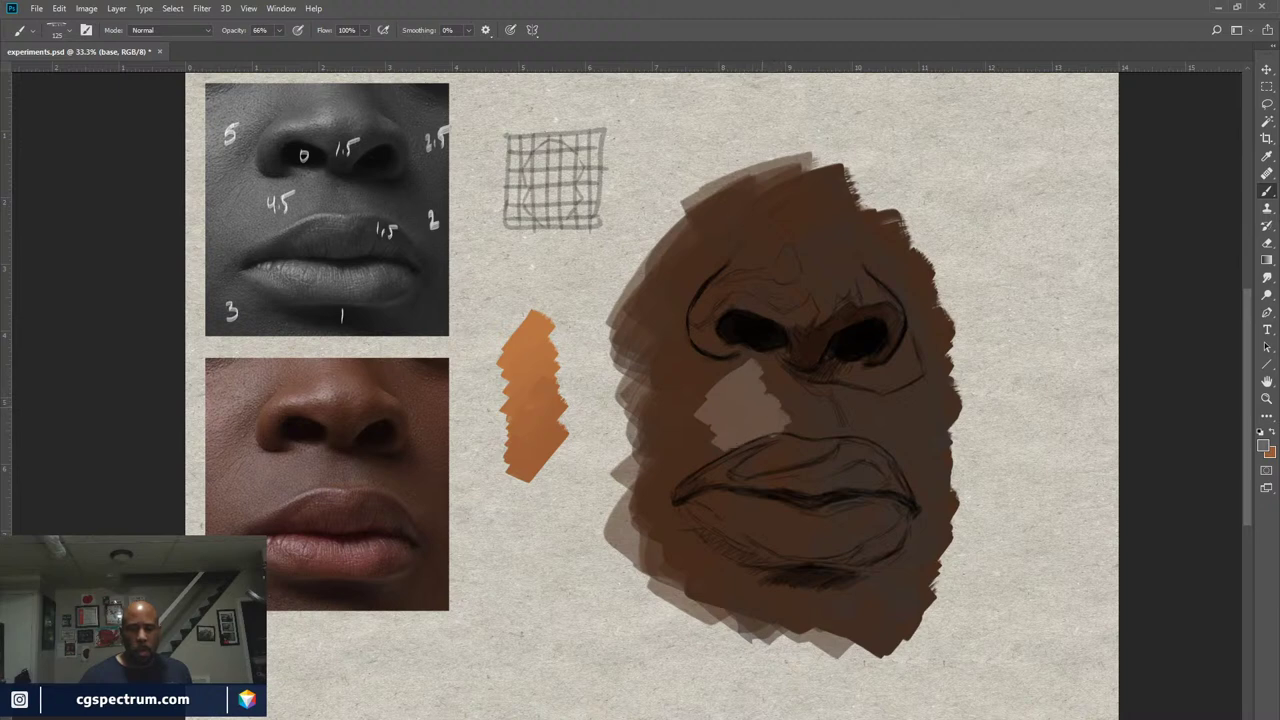
mouse_move(772, 394)
mouse_down()
mouse_move(760, 364)
mouse_move(780, 380)
mouse_up()
mouse_move(710, 436)
mouse_down()
mouse_move(712, 452)
mouse_move(704, 426)
mouse_move(698, 462)
mouse_move(676, 470)
mouse_up()
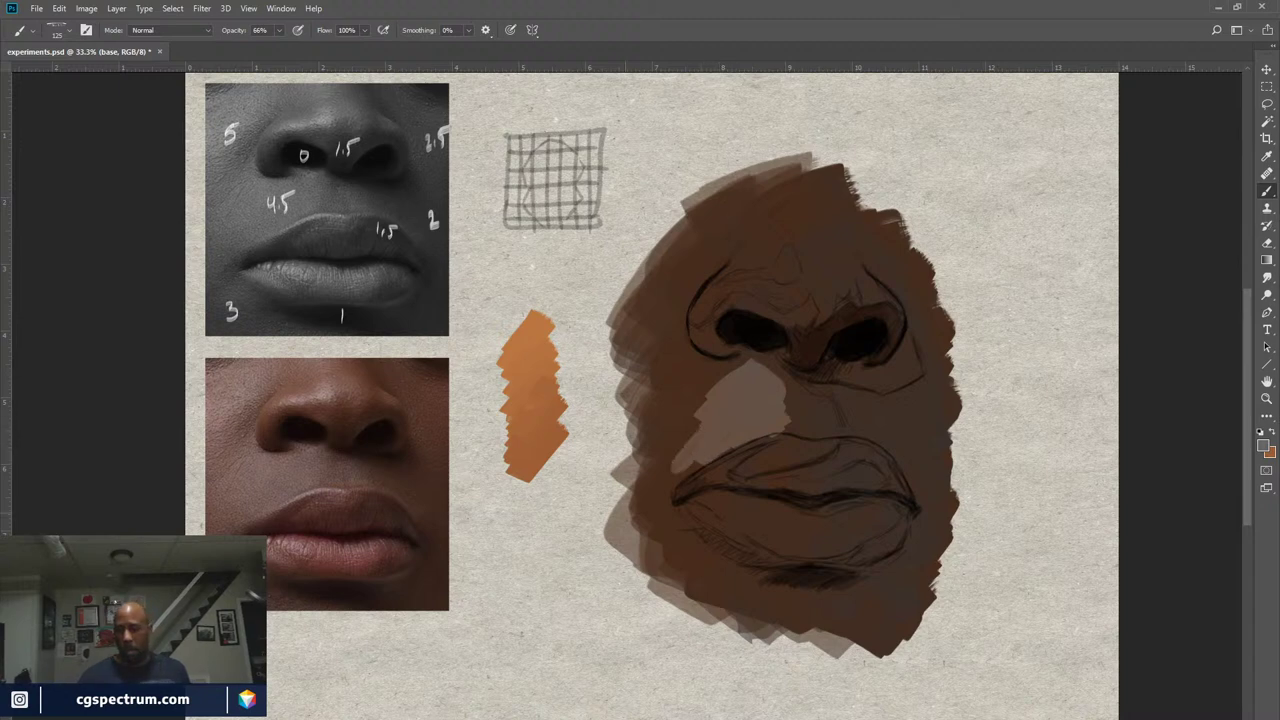
Glaze the left edge of the upper-lip patch with orange and cover it with grey to widen the patch
mouse_move(716, 376)
mouse_down()
mouse_move(690, 426)
mouse_move(720, 428)
mouse_move(710, 380)
mouse_move(688, 410)
mouse_up()
key(x)
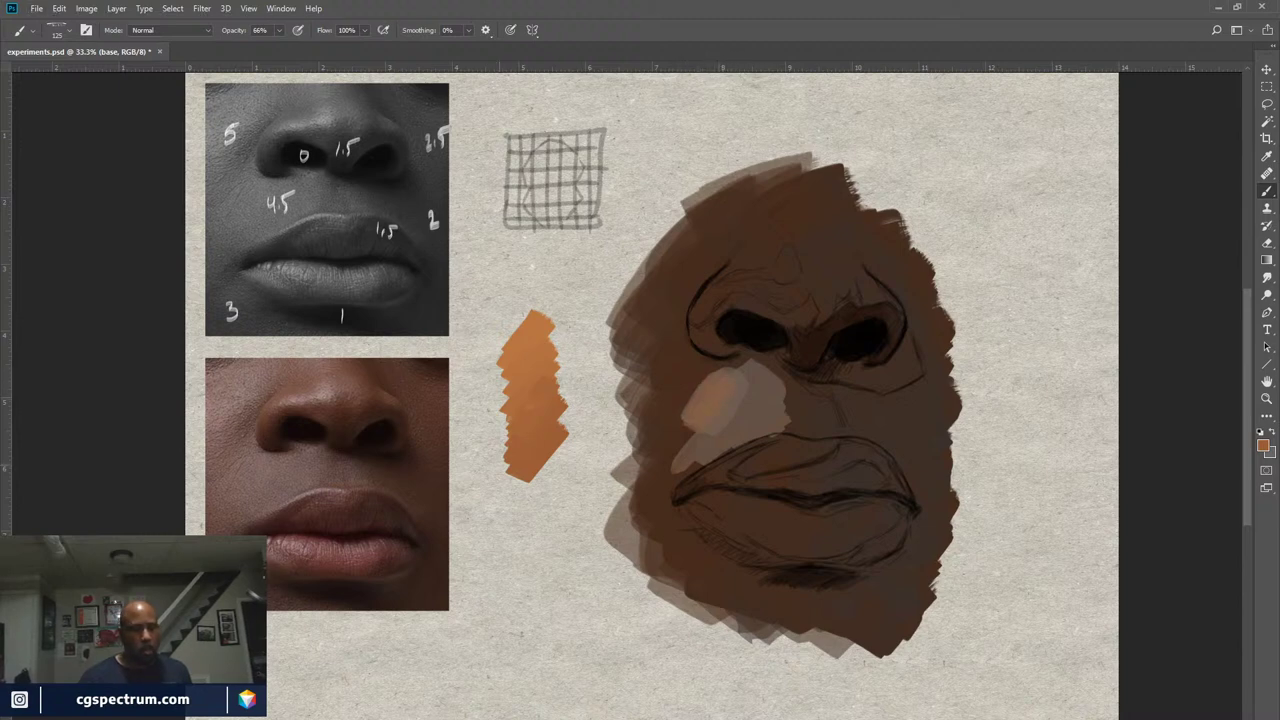
key(x)
mouse_move(716, 384)
mouse_down()
mouse_move(690, 428)
mouse_move(722, 384)
mouse_move(710, 430)
mouse_move(738, 396)
mouse_move(680, 438)
mouse_up()
Using colours sampled from the patch at 51% opacity, blend it into the left cheek, lighten the philtrum and shade below the right nostril
alt+click(736, 402)
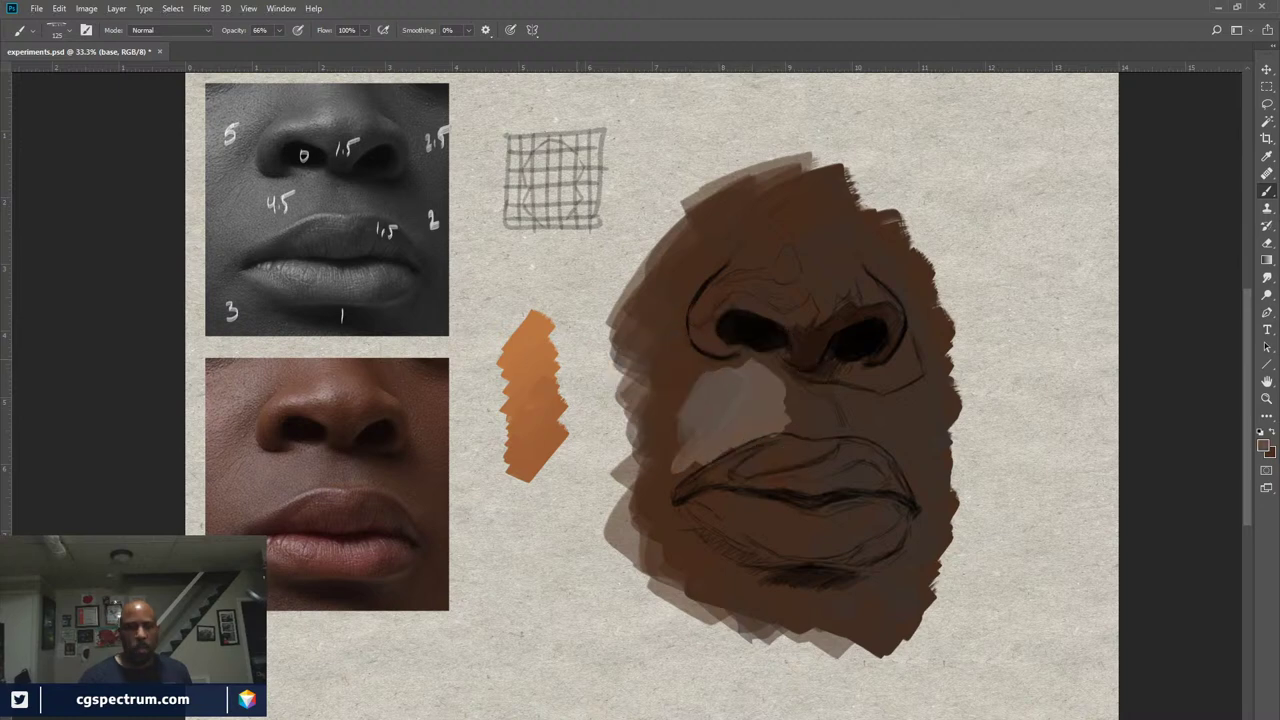
key(5)
key(1)
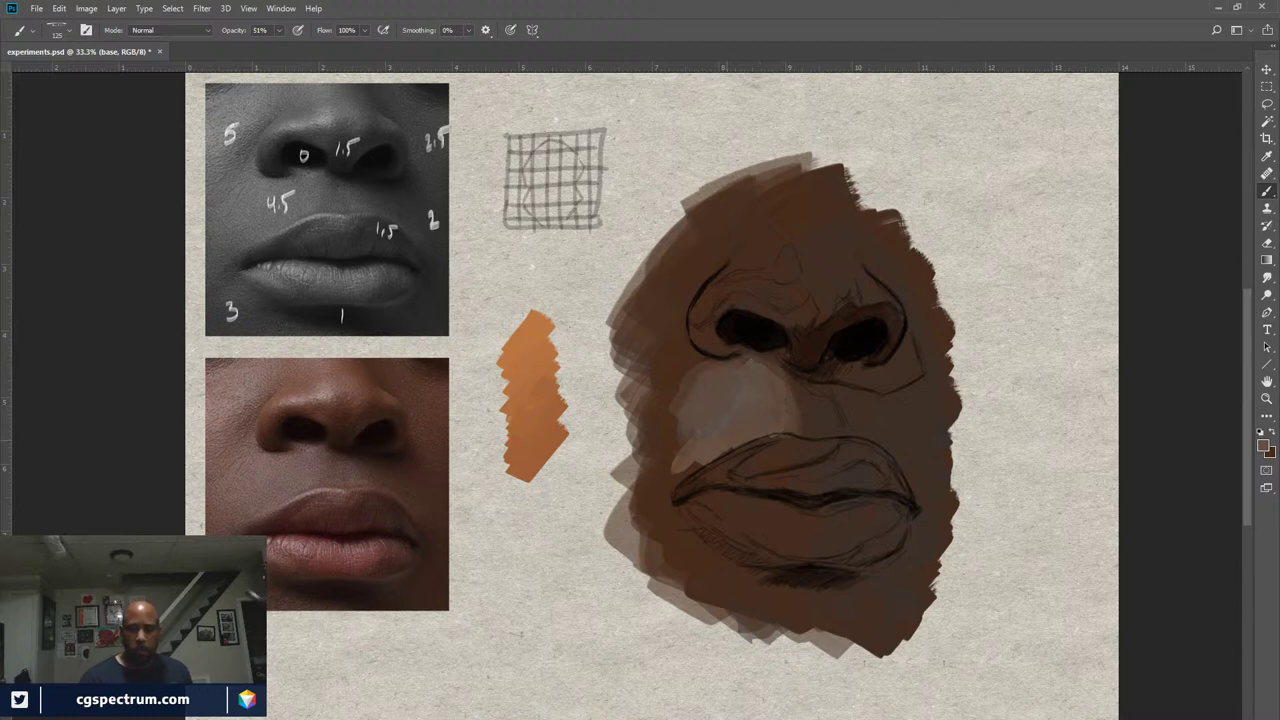
mouse_move(664, 418)
mouse_down()
mouse_move(670, 482)
mouse_move(694, 486)
mouse_move(666, 426)
mouse_up()
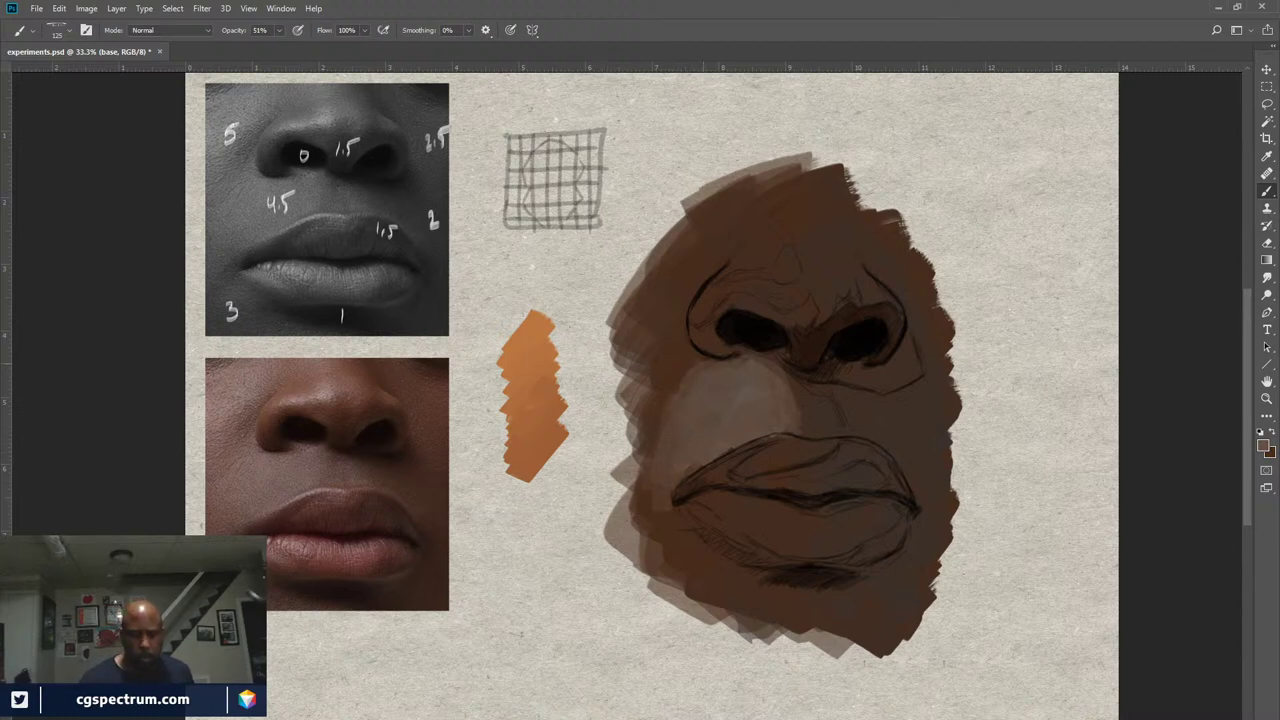
drag(682, 390, 676, 366)
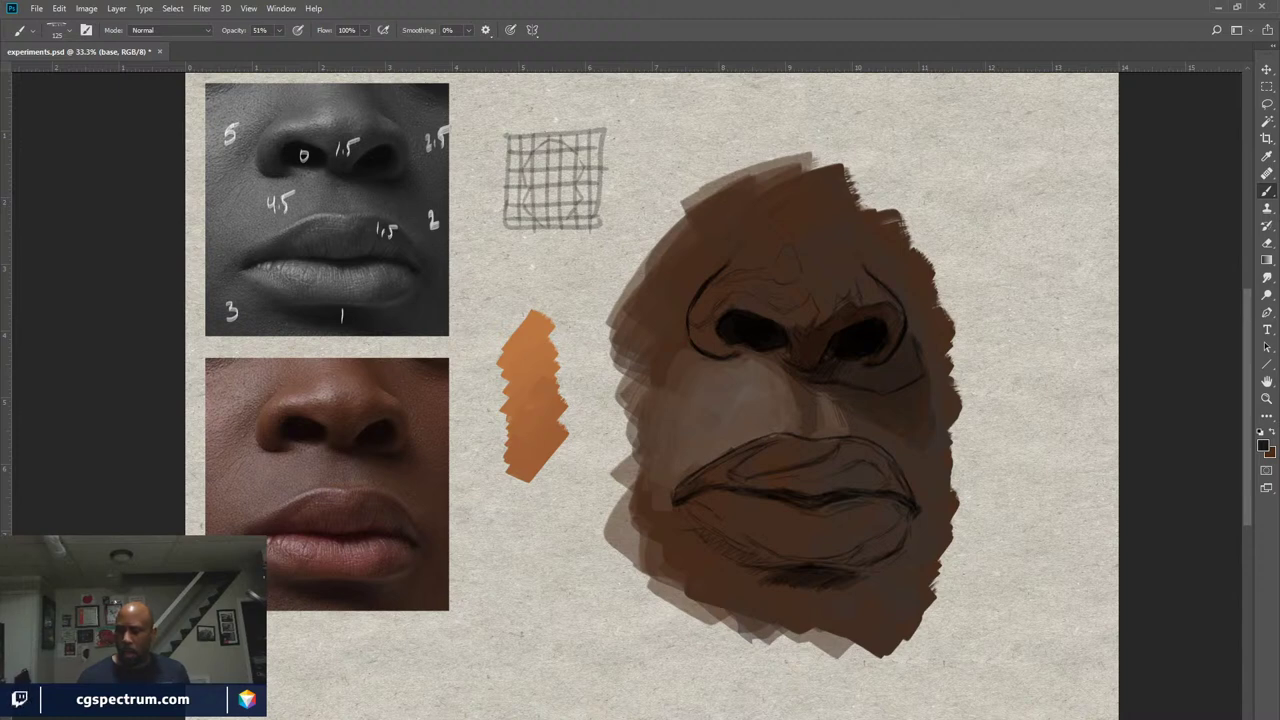
Hide the sketch lines and value labels to check the painted tones alone, and show them again
key(ctrl+comma)
key(ctrl+comma)
key(ctrl+comma)
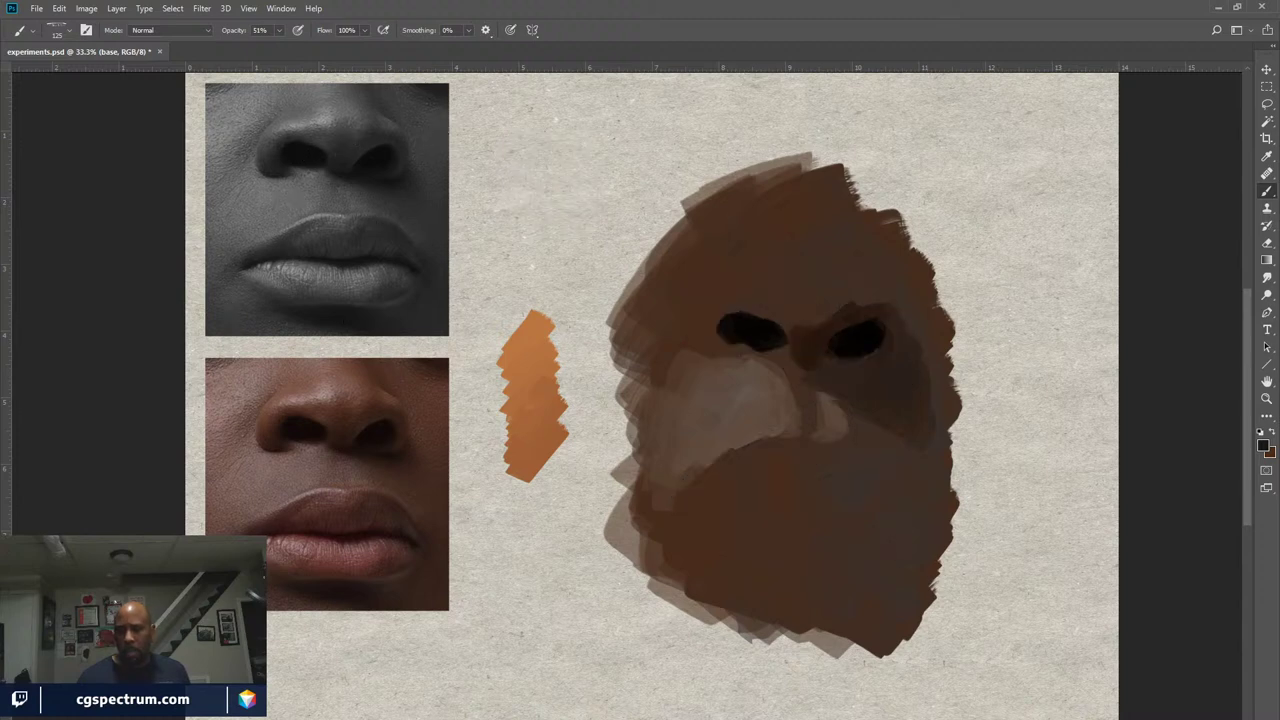
key(ctrl+comma)
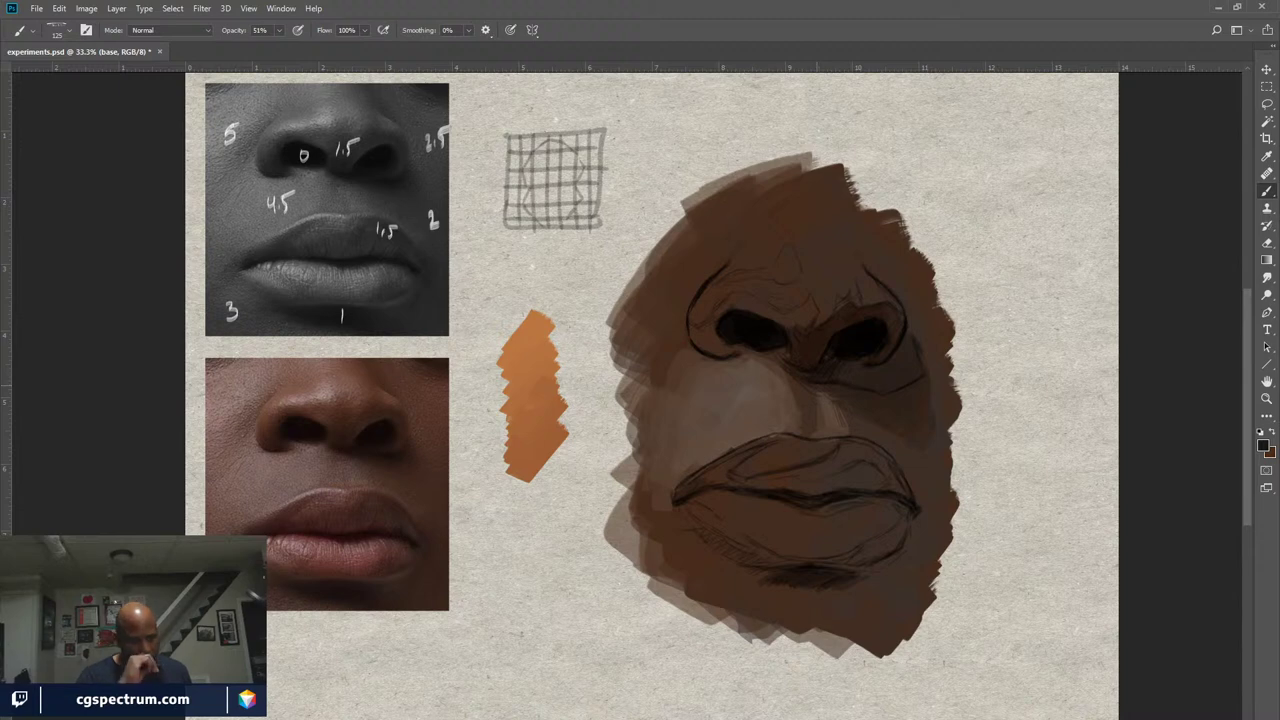
With a smaller brush, alternate near-black and warm brown to shade around the left nostril and warm the right nose wing
key(bracketleft)
key(bracketleft)
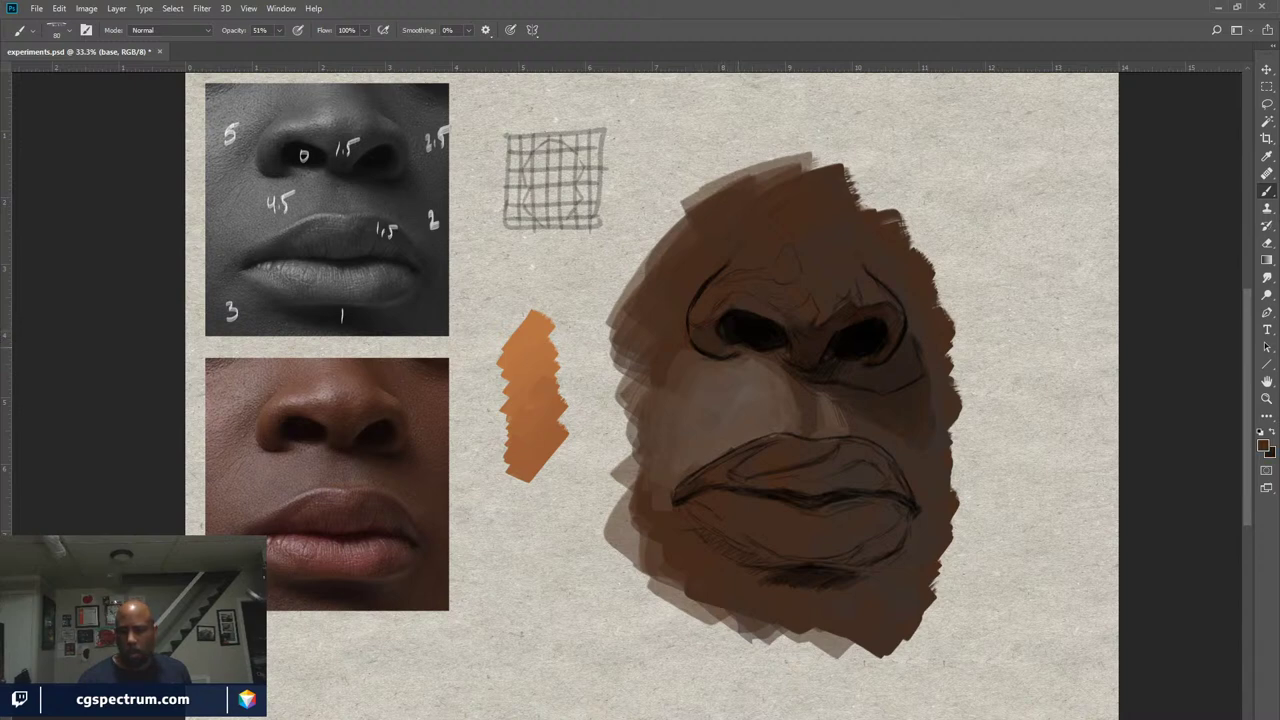
key(x)
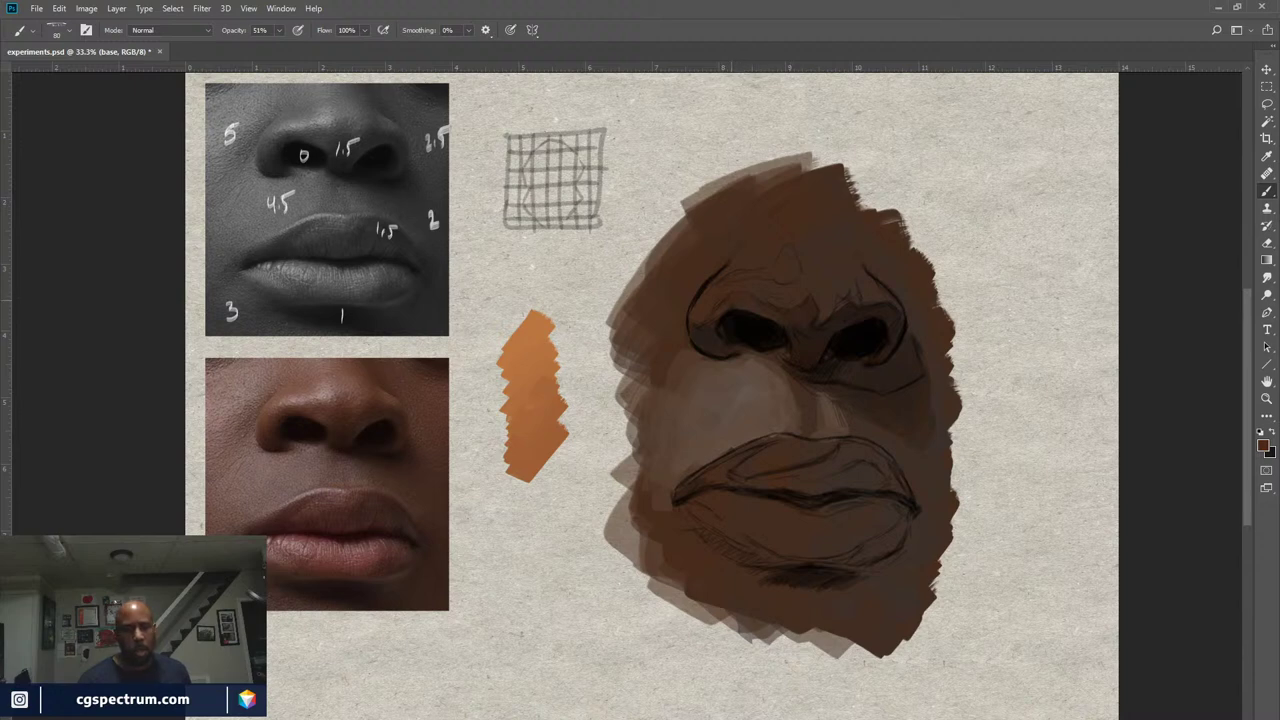
key(x)
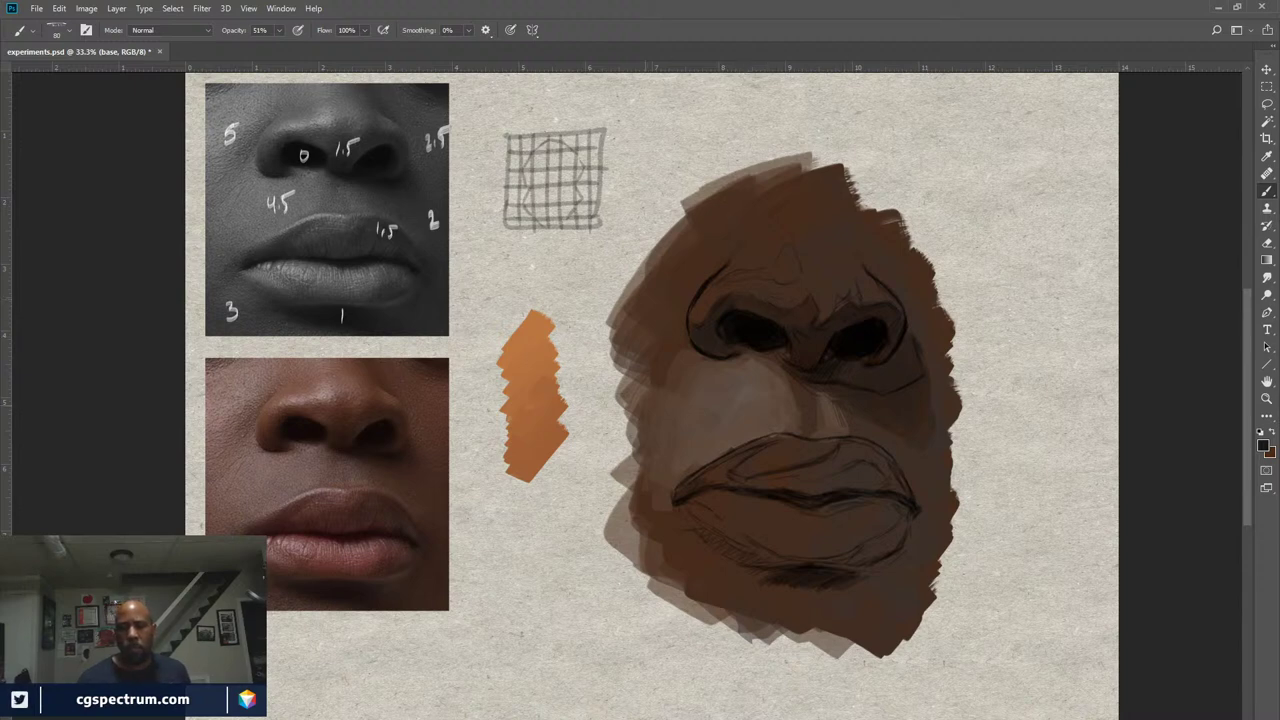
key(x)
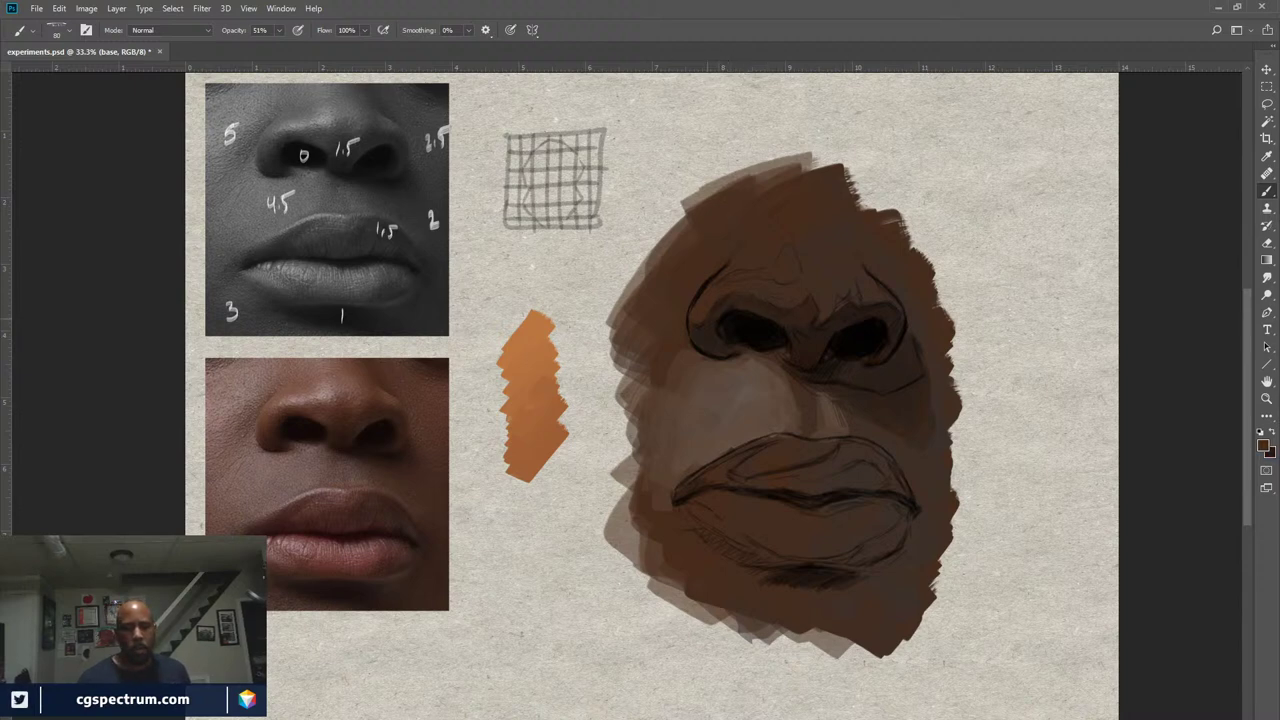
key(x)
key(x)
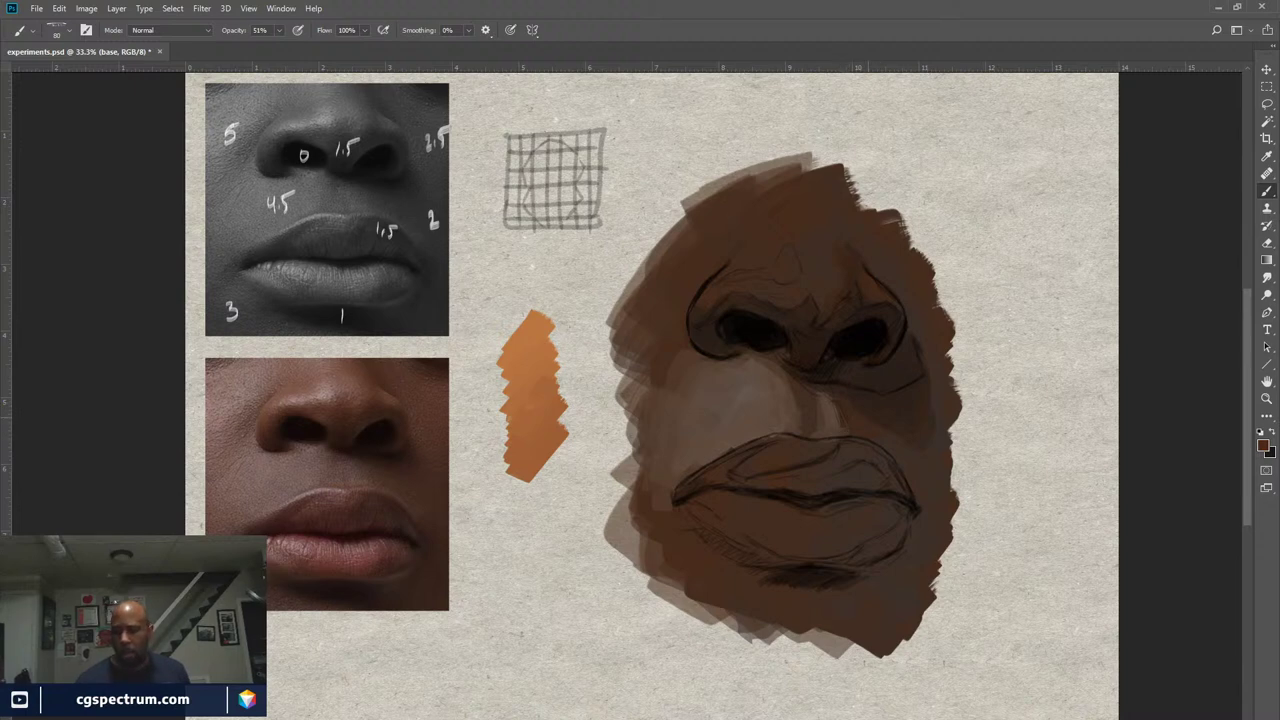
Enlarge the brush to 150 and extend the dark shadow over the right cheek beside the upper lip
key(x)
key(bracketright)
key(bracketright)
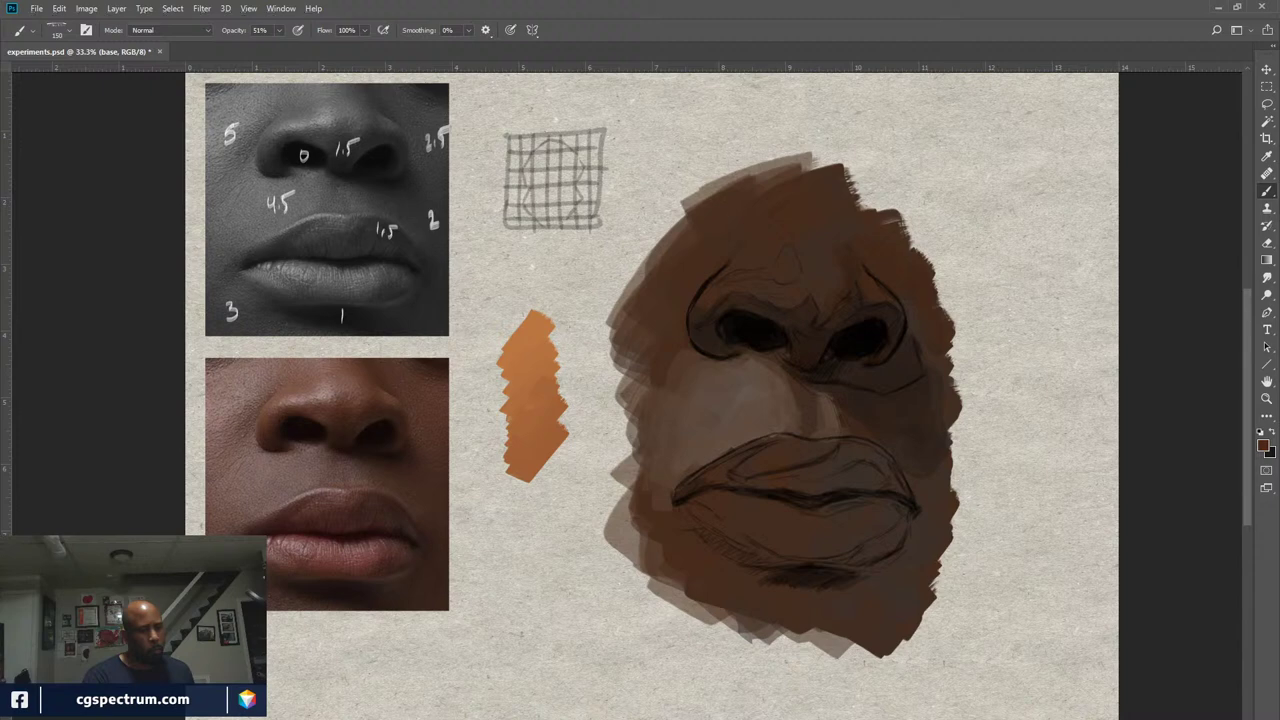
Pick a muted orange-brown and paint a lighter patch on the left cheek beside the nose wing at 51% opacity
key(x)
key(x)
key(x)
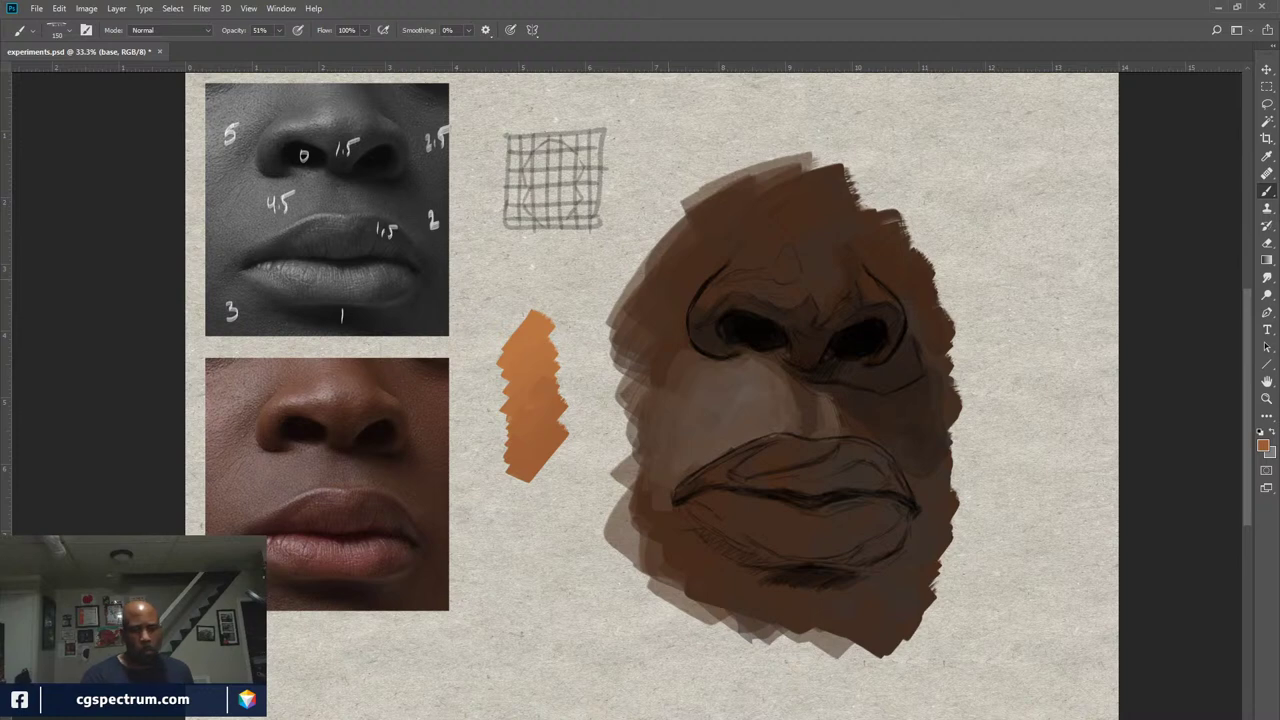
key(i)
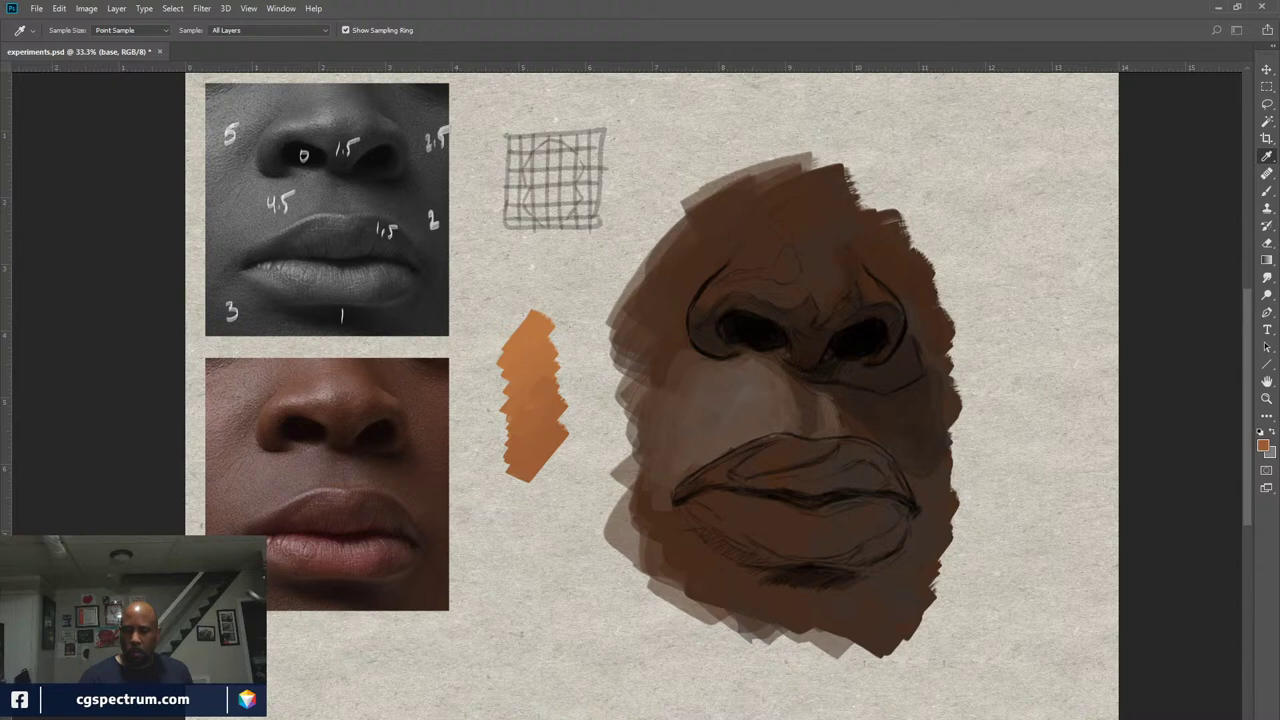
key(b)
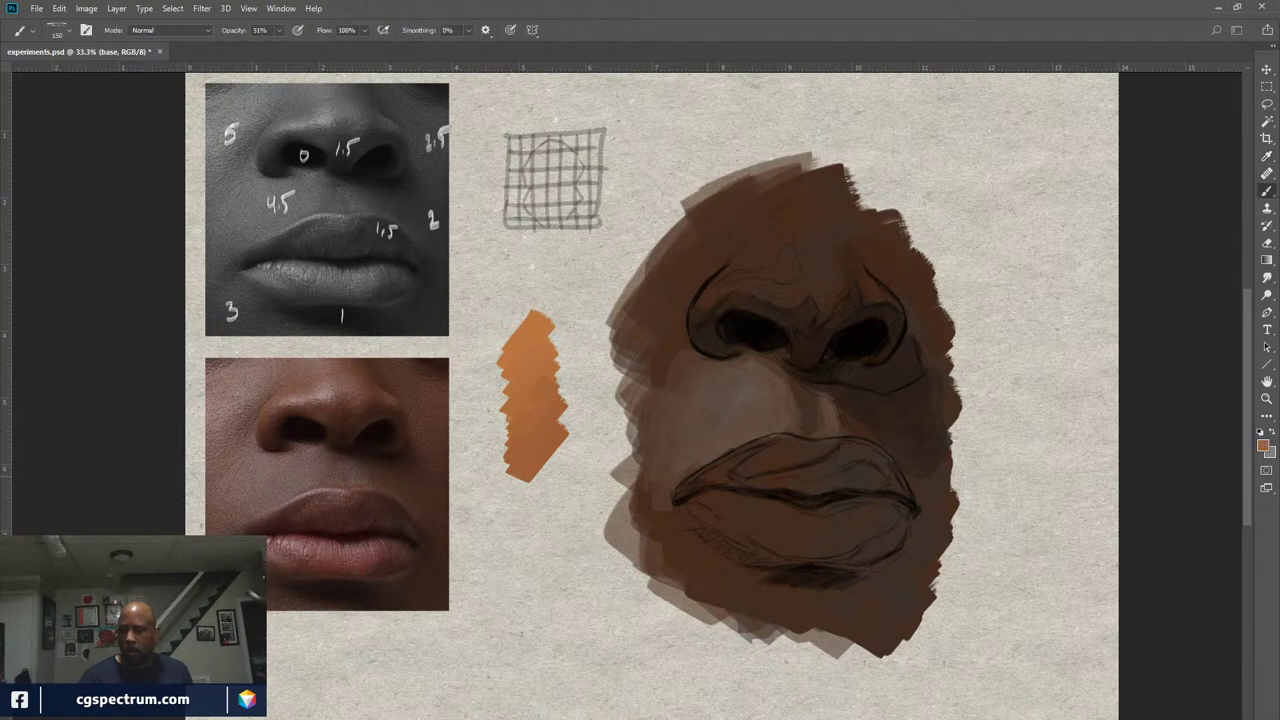
mouse_move(702, 243)
mouse_down()
mouse_move(655, 315)
mouse_move(645, 300)
mouse_move(650, 325)
mouse_up()
drag(696, 288, 676, 318)
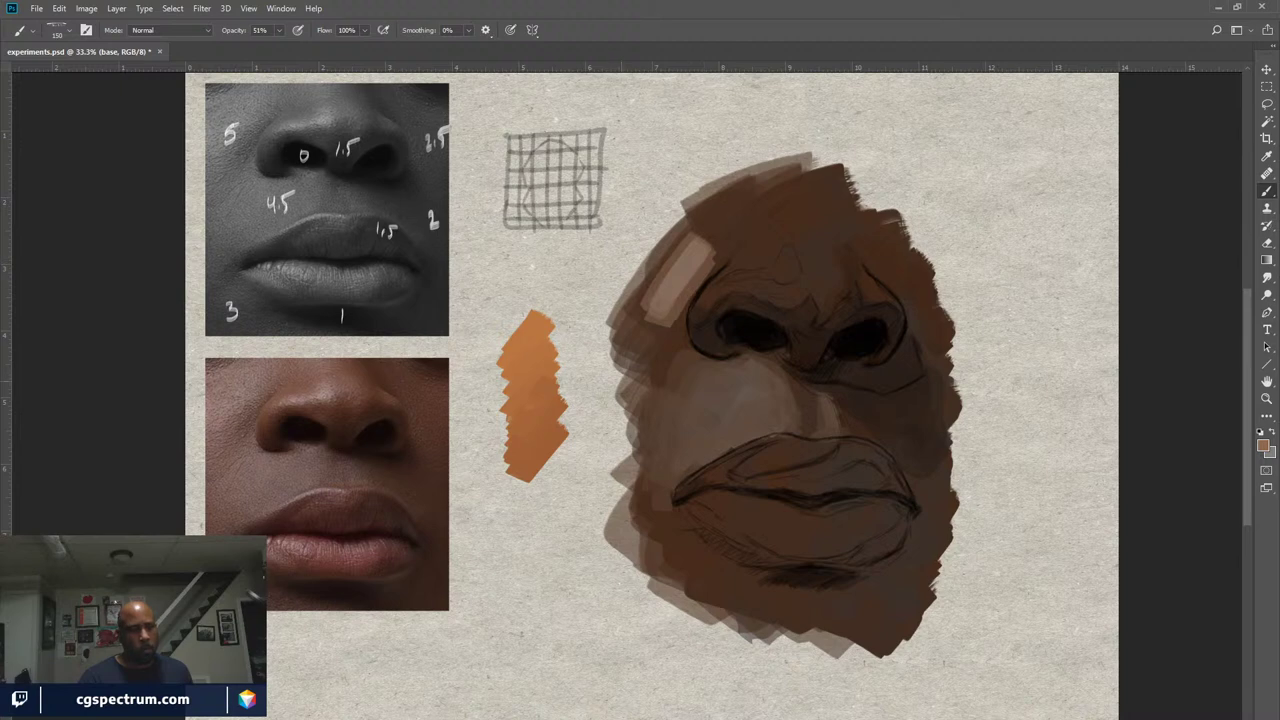
Widen the light patch on the left cheek beside the nose wing and glaze it with blue at 21% opacity
drag(716, 238, 632, 308)
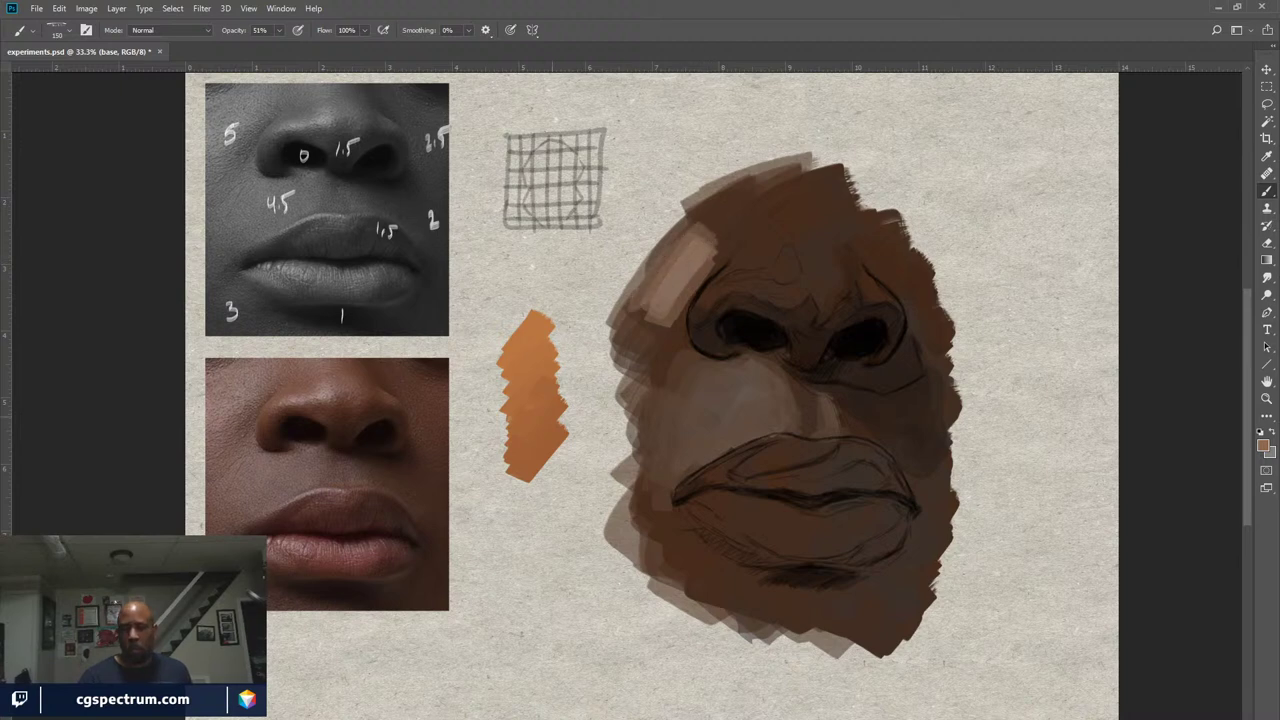
mouse_move(722, 236)
mouse_down()
mouse_move(690, 292)
mouse_move(644, 325)
mouse_up()
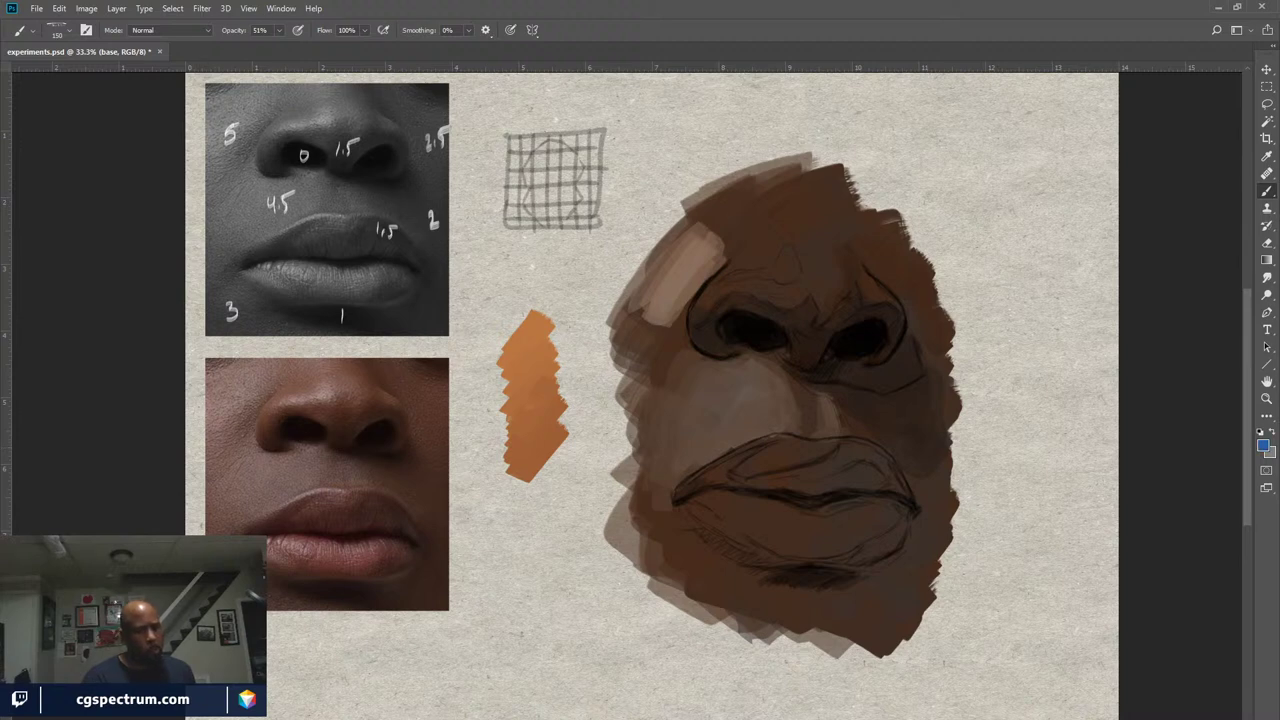
key(4)
key(1)
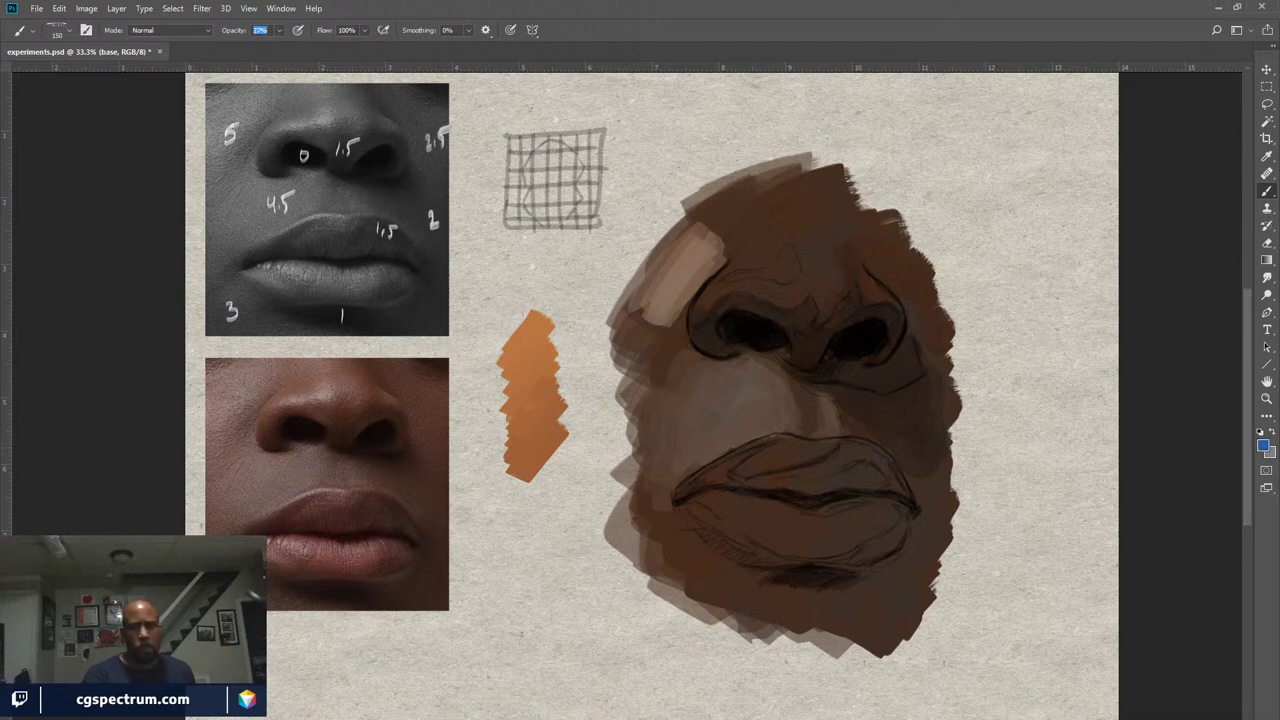
key(2)
key(1)
drag(660, 292, 706, 244)
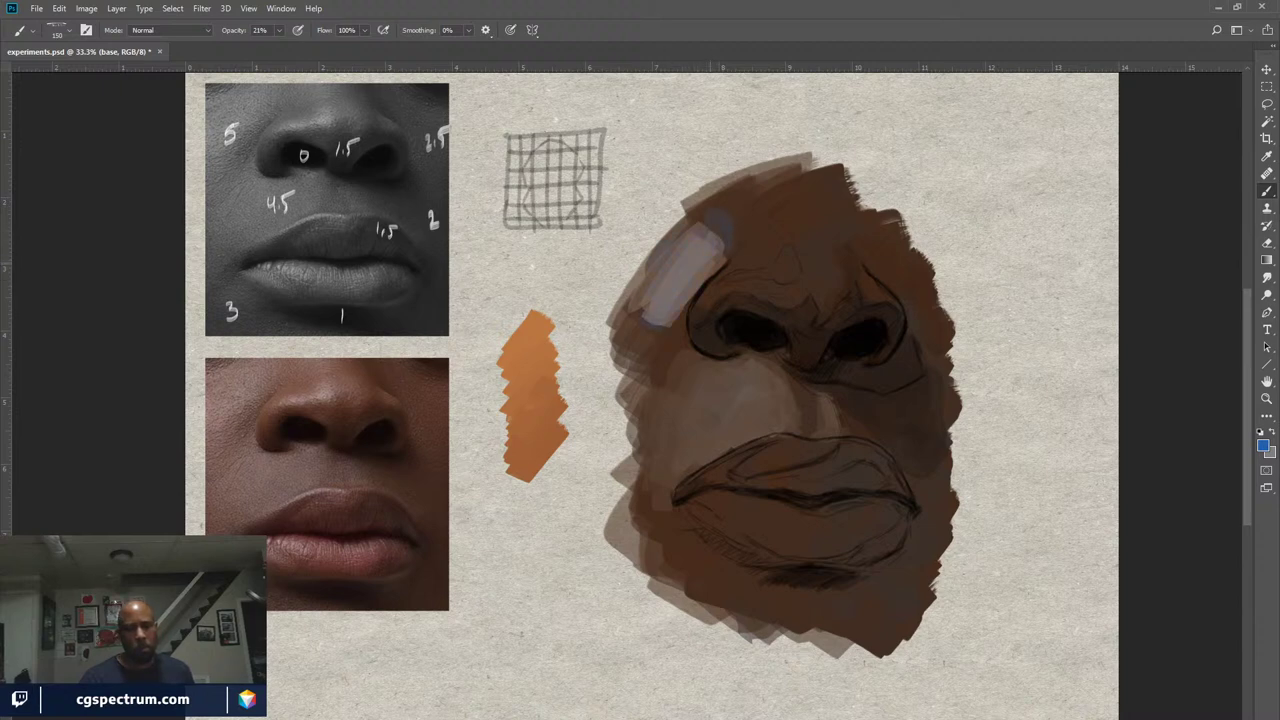
Sample a muted grey-brown and blend the edges of the bluish patch into the surrounding skin of the left cheek and nose
key(x)
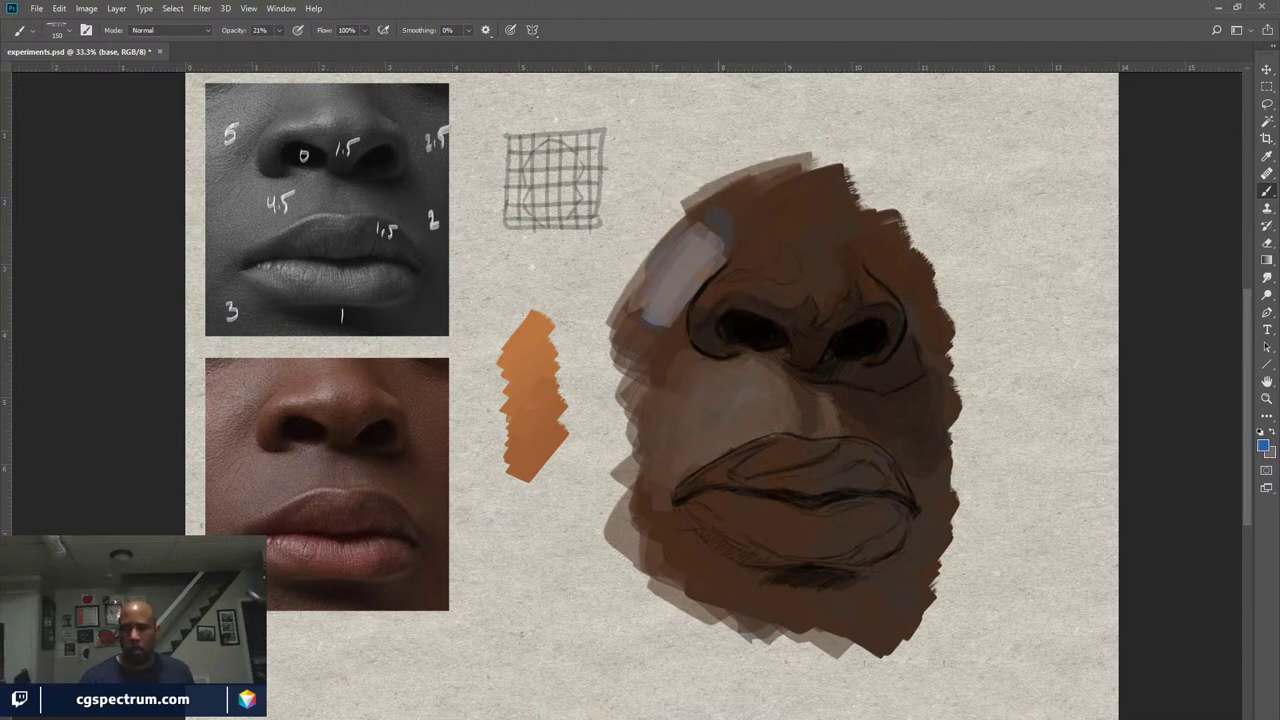
alt+click(736, 214)
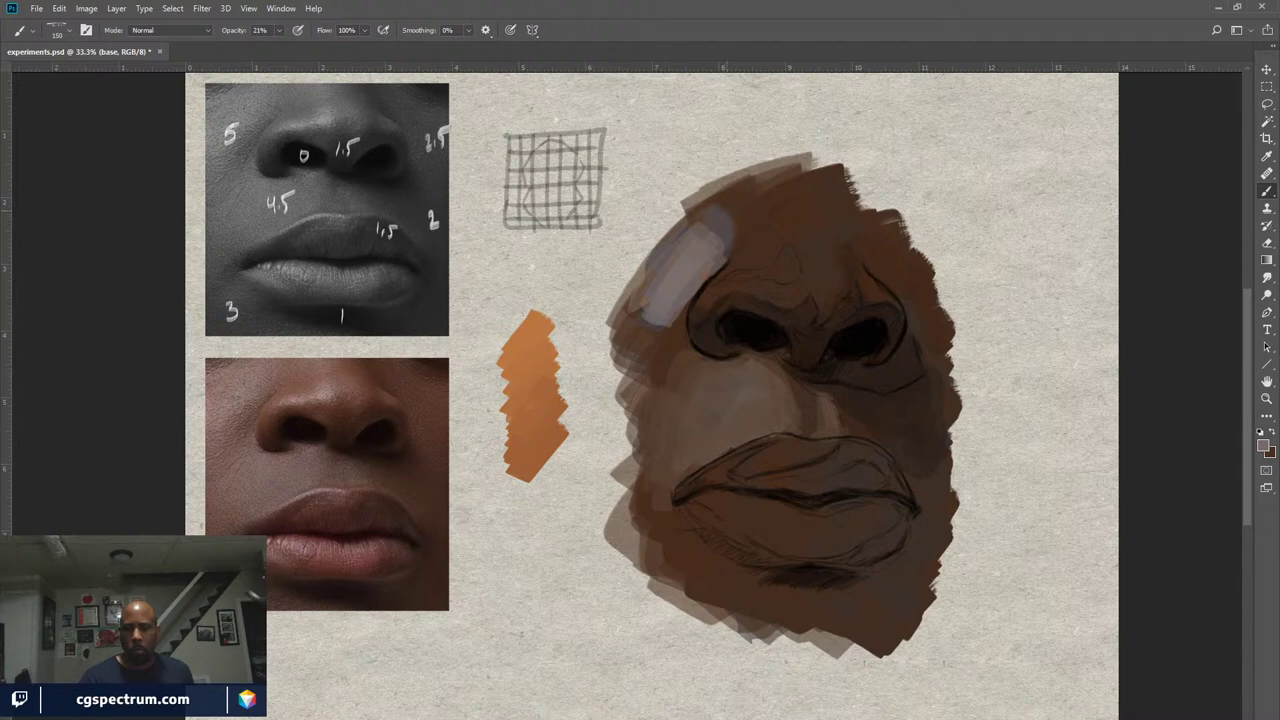
drag(726, 206, 740, 248)
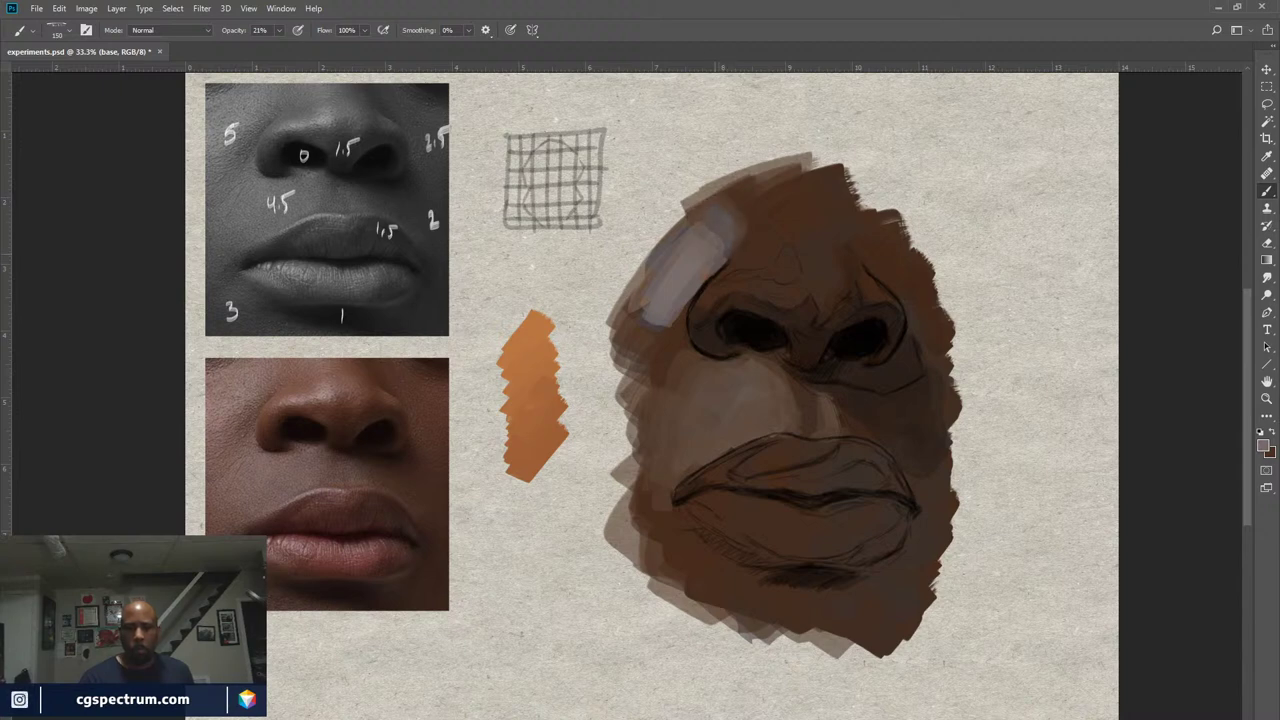
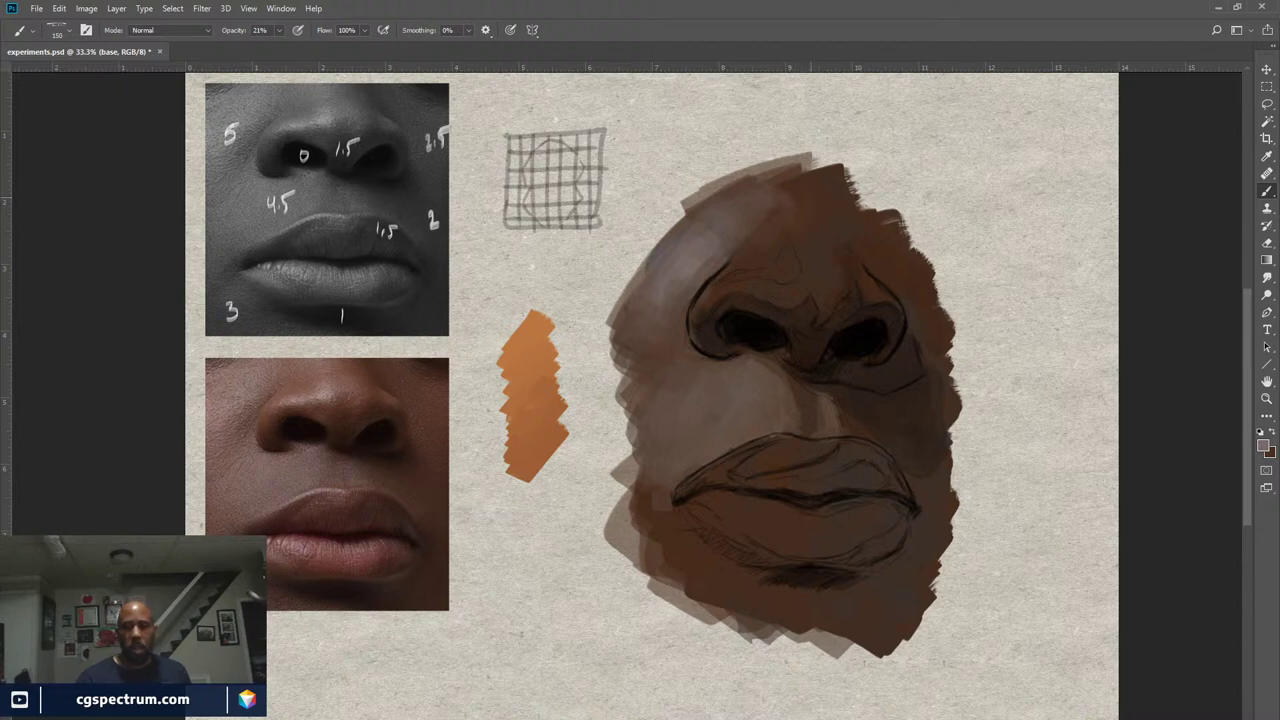
With a smaller brush, glaze blue over the light area between the left nostril and upper lip and blend it outward
key(bracketleft)
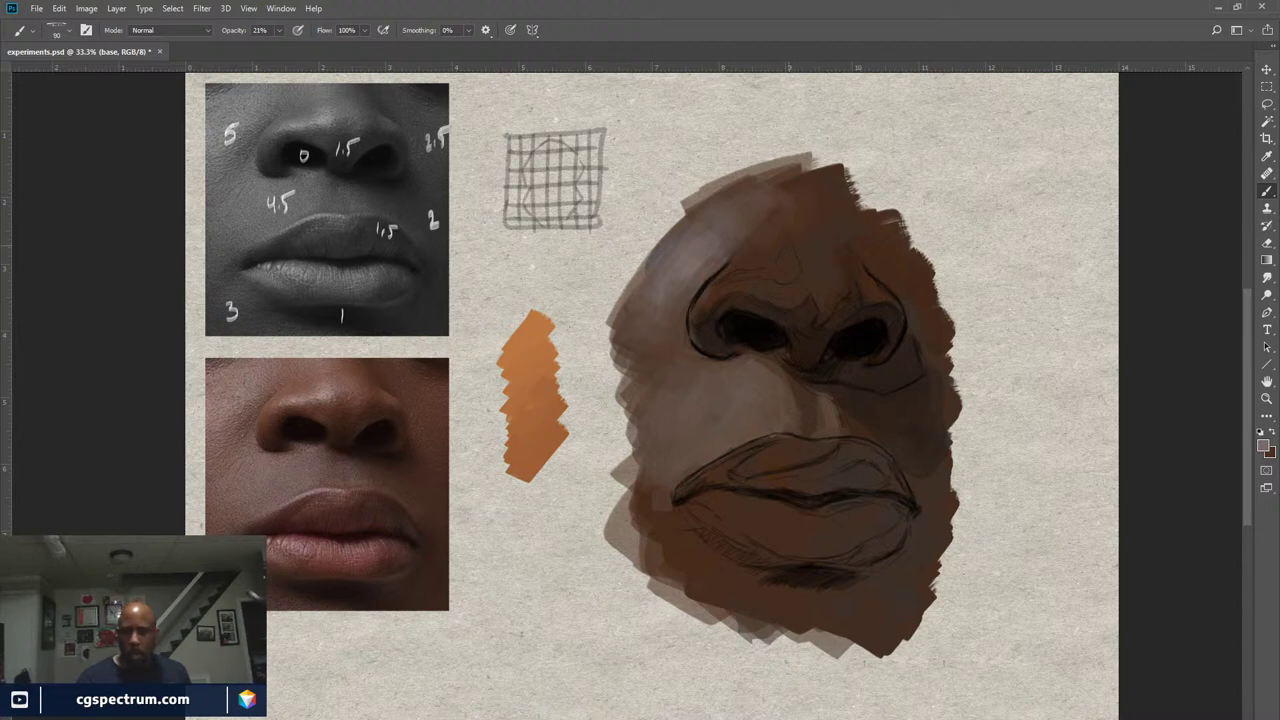
key(bracketleft)
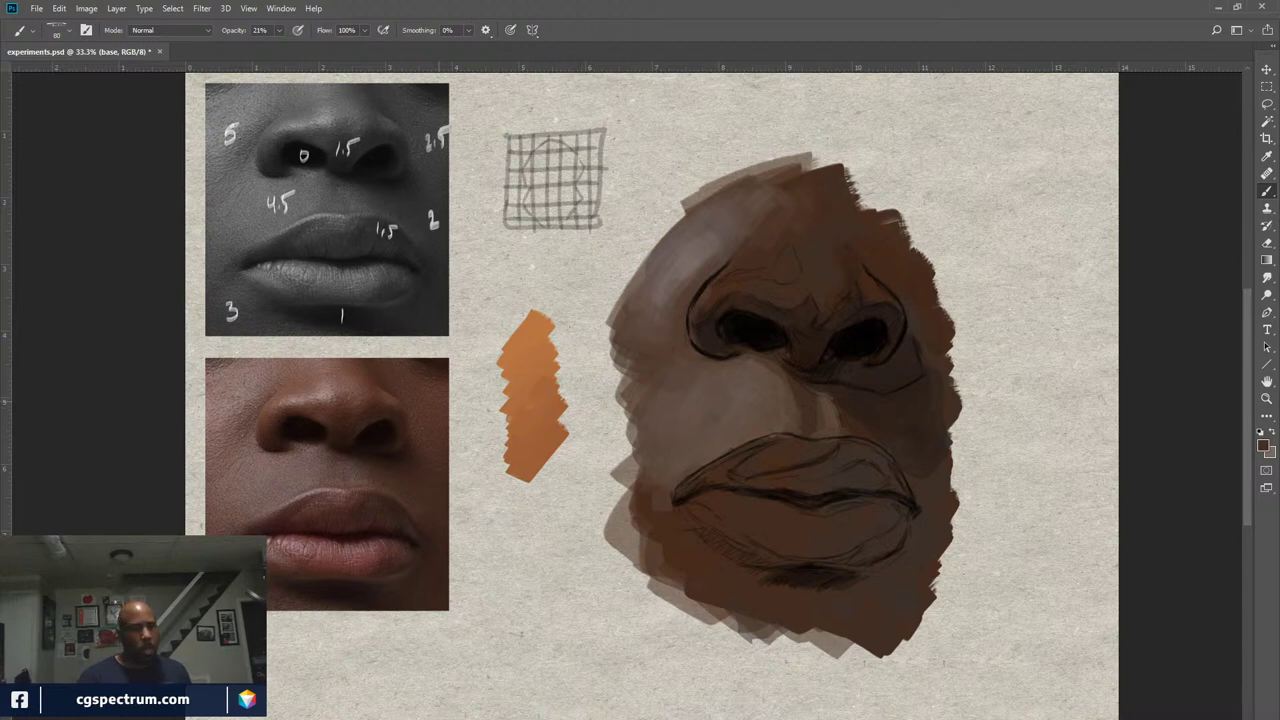
key(x)
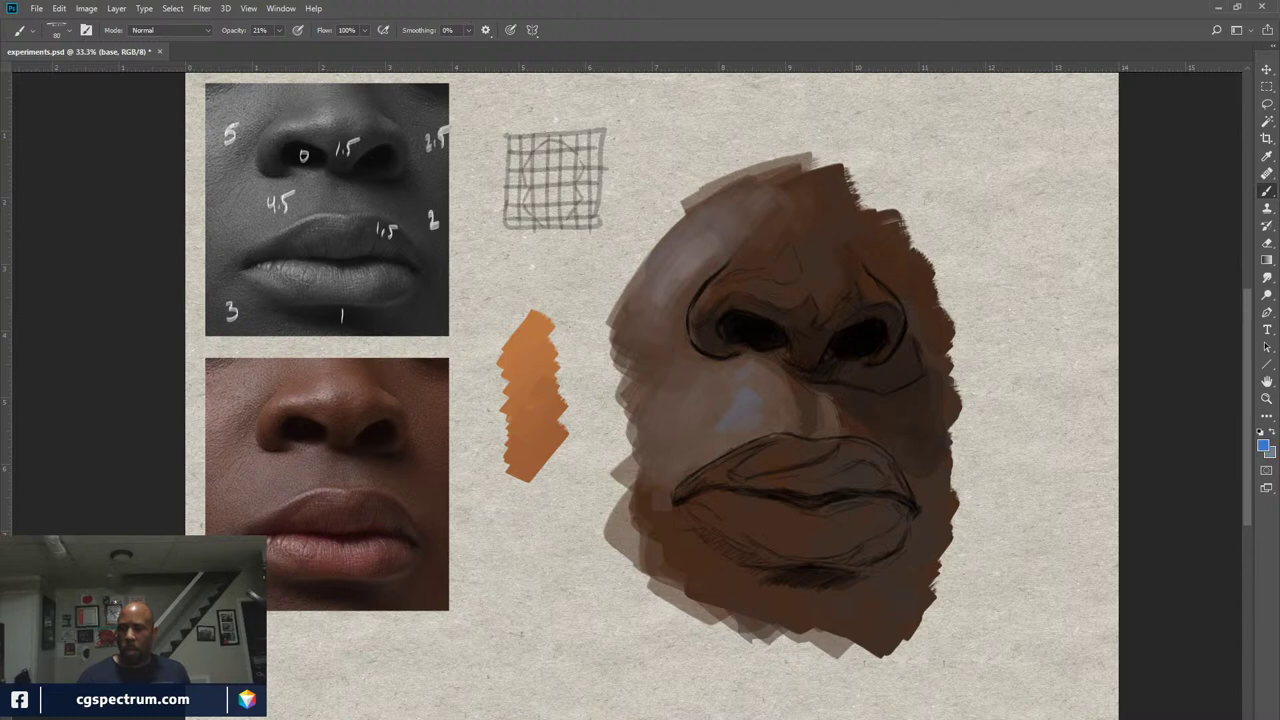
key(i)
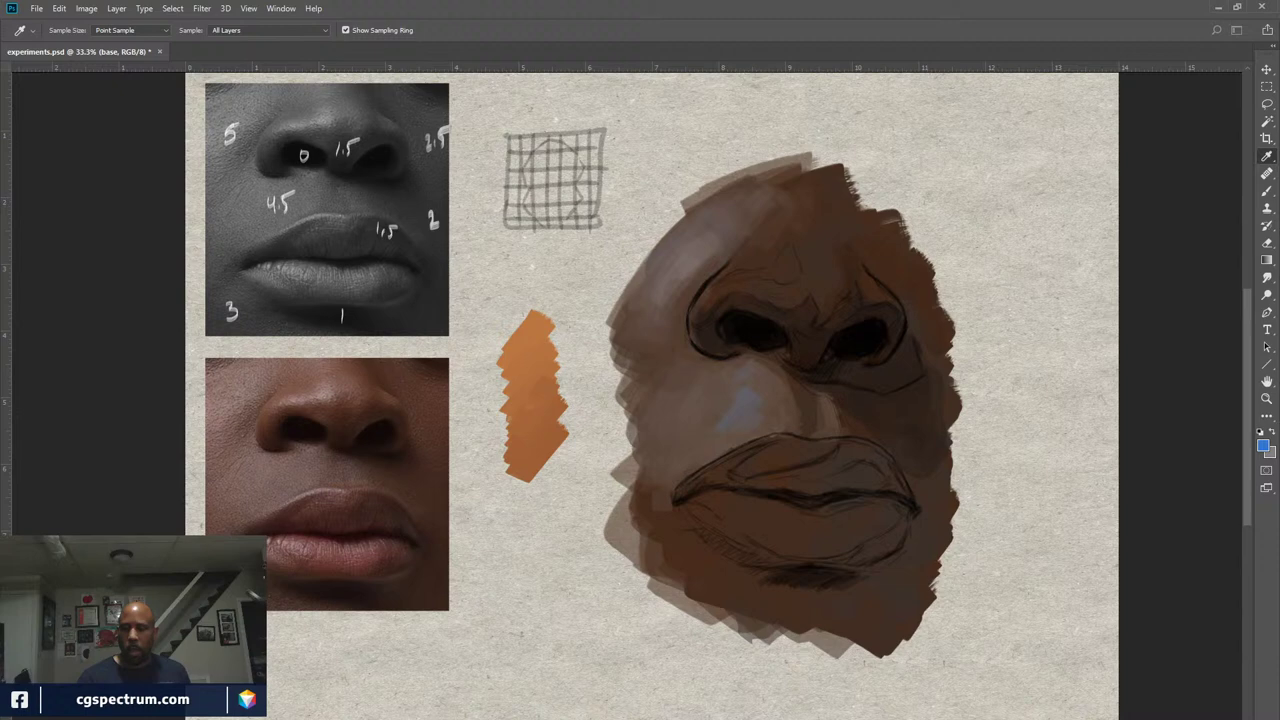
key(b)
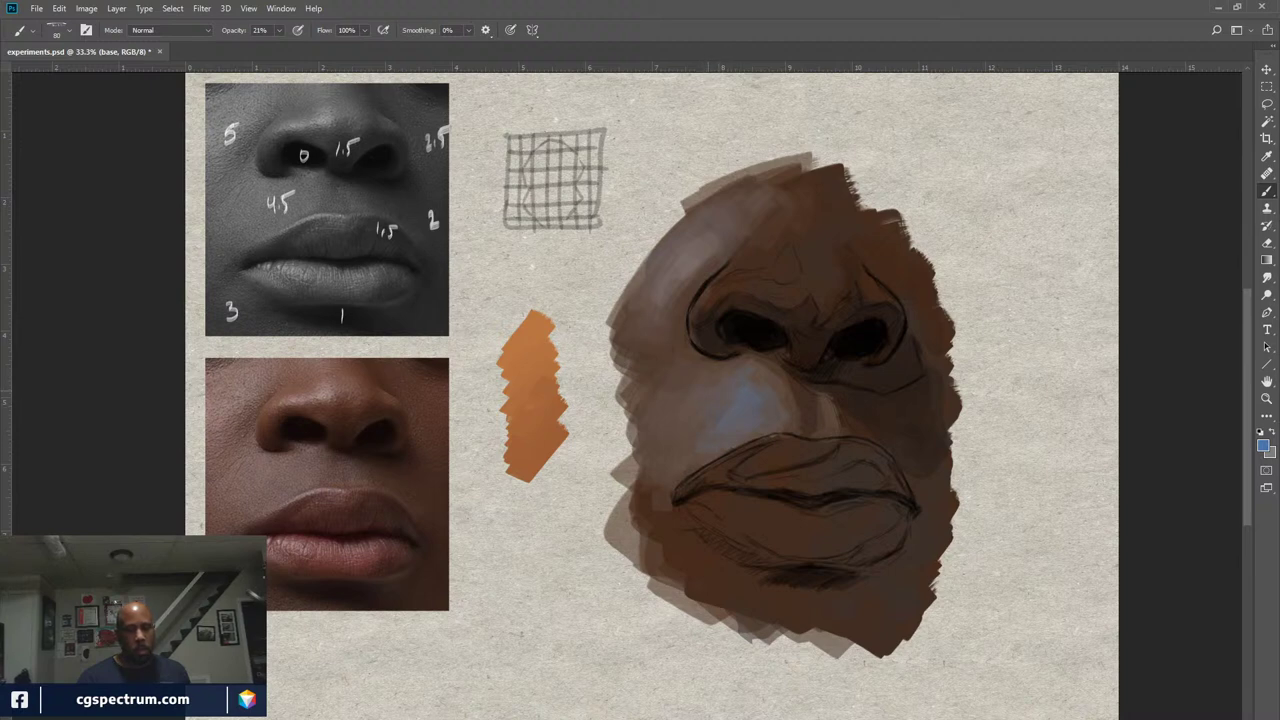
key(x)
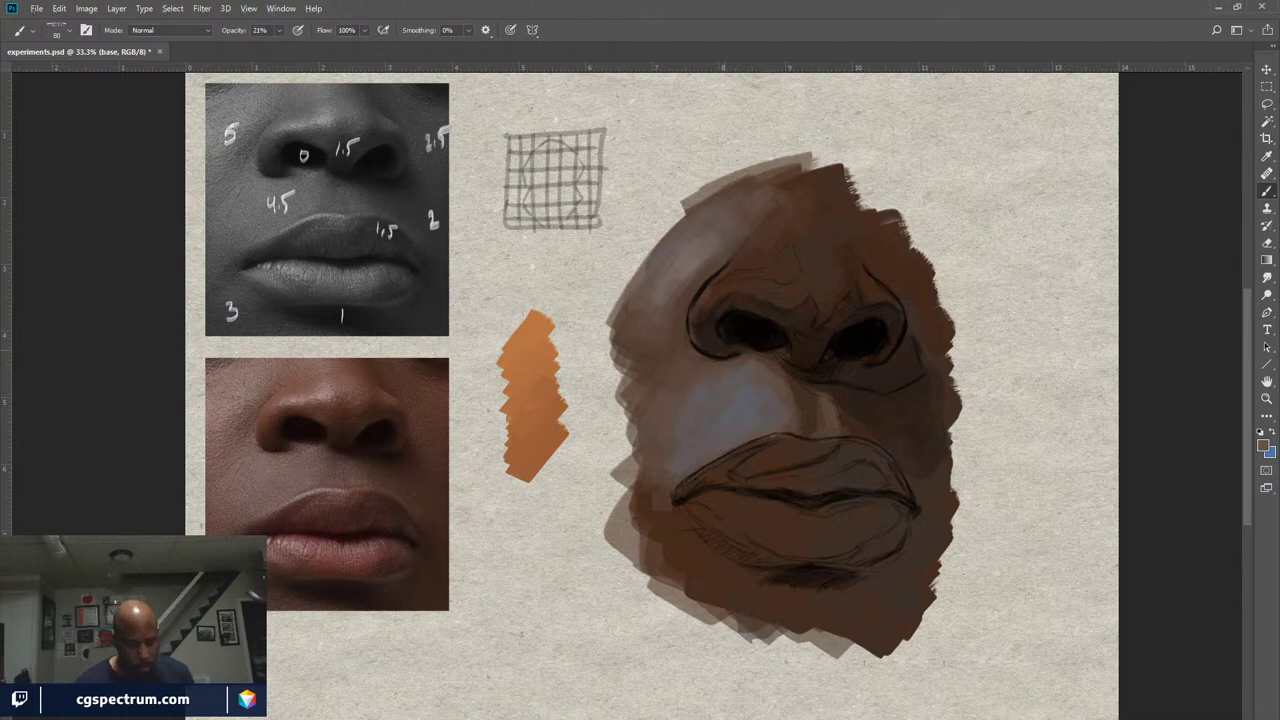
Smudge the bluish highlight above the upper lip into the surrounding skin at 58% strength
key(r)
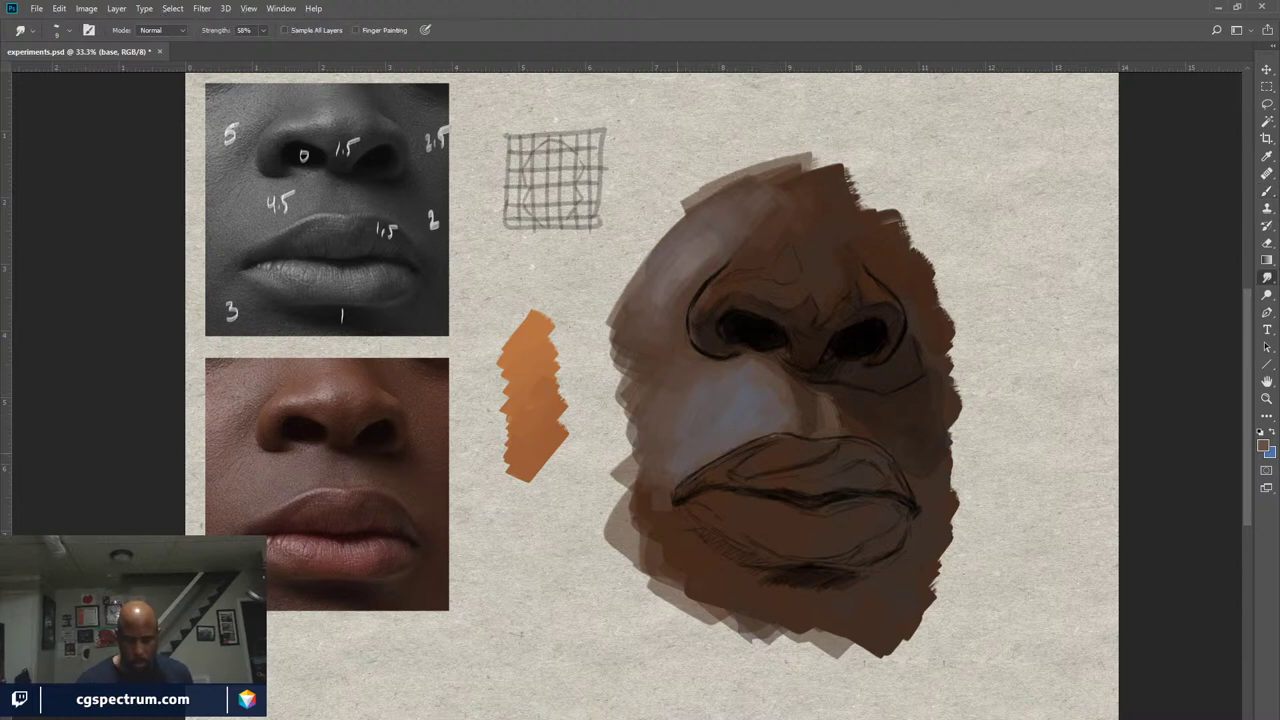
key(bracketright)
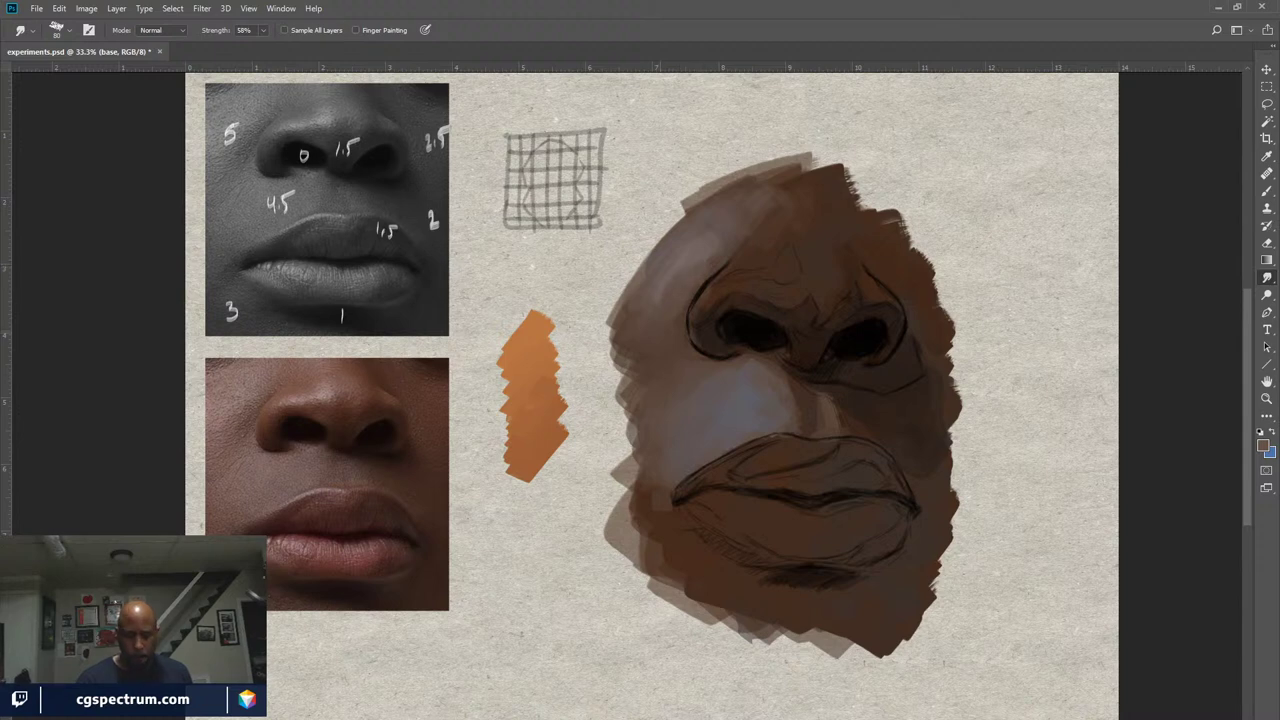
key(ctrl+plus)
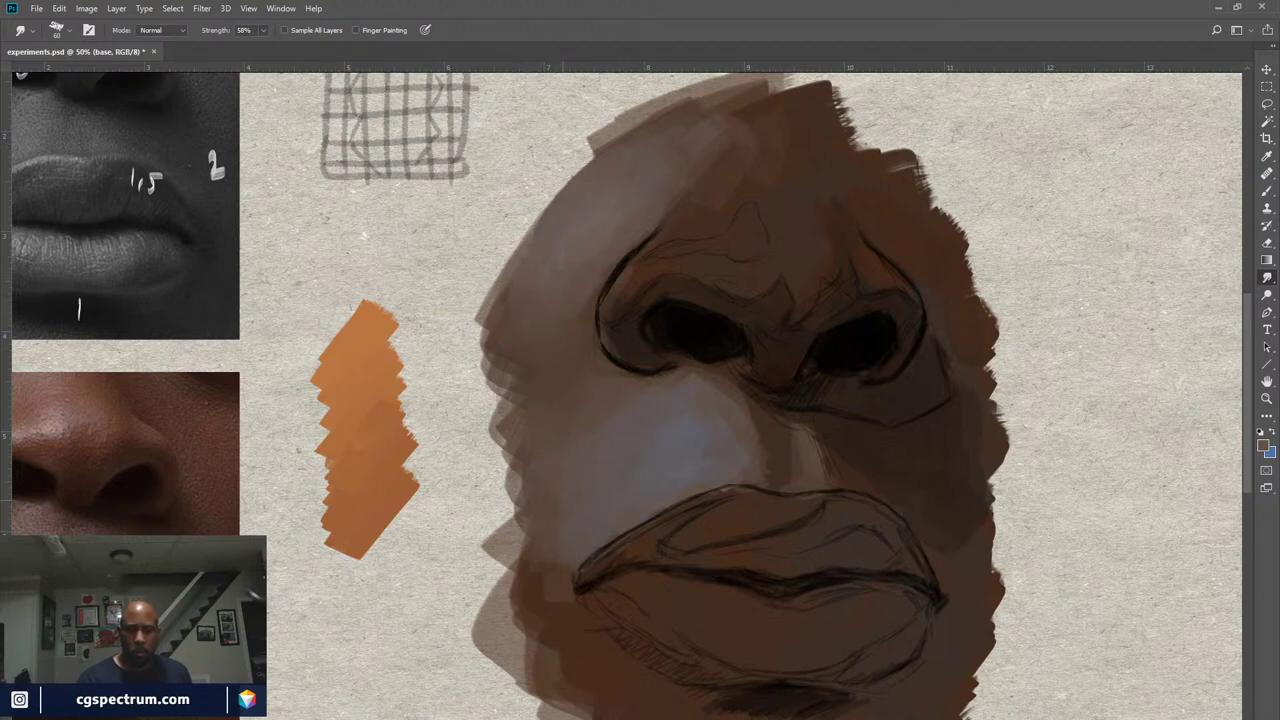
drag(698, 384, 716, 390)
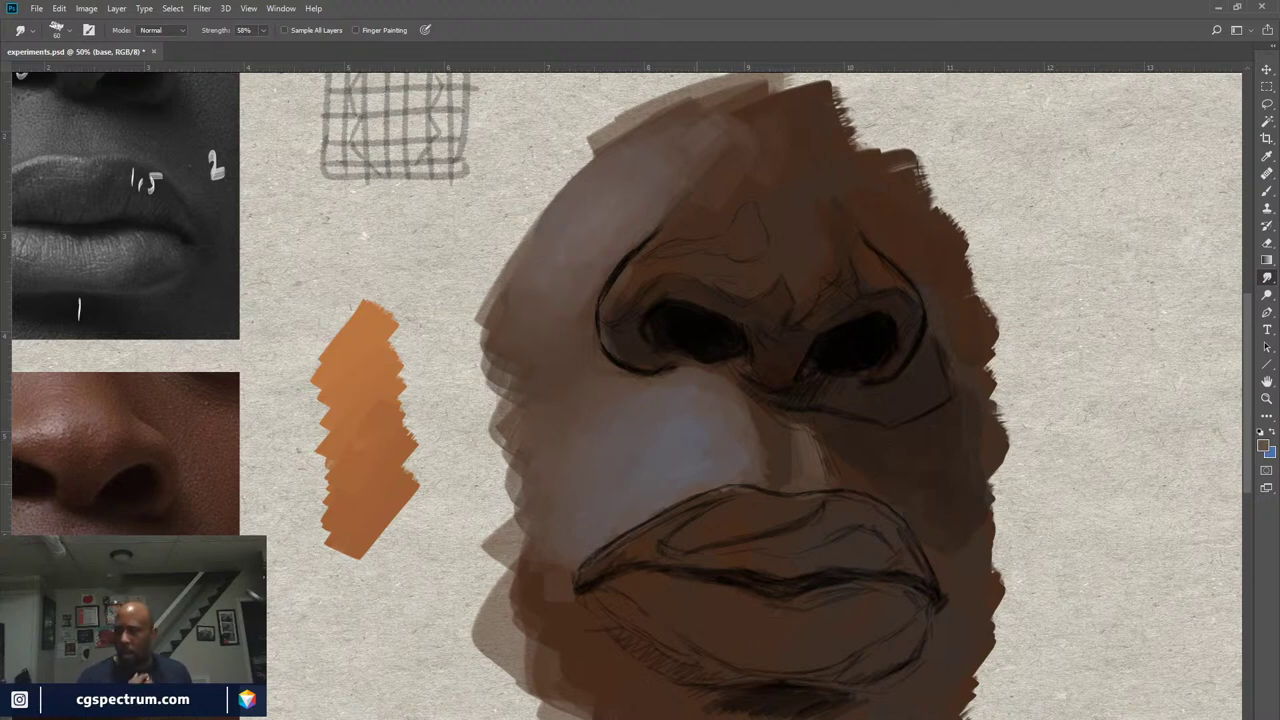
Move from the base layer past the line layer to Layer 62 and return to the Brush tool at size 50, 21% opacity
key(alt+bracketright)
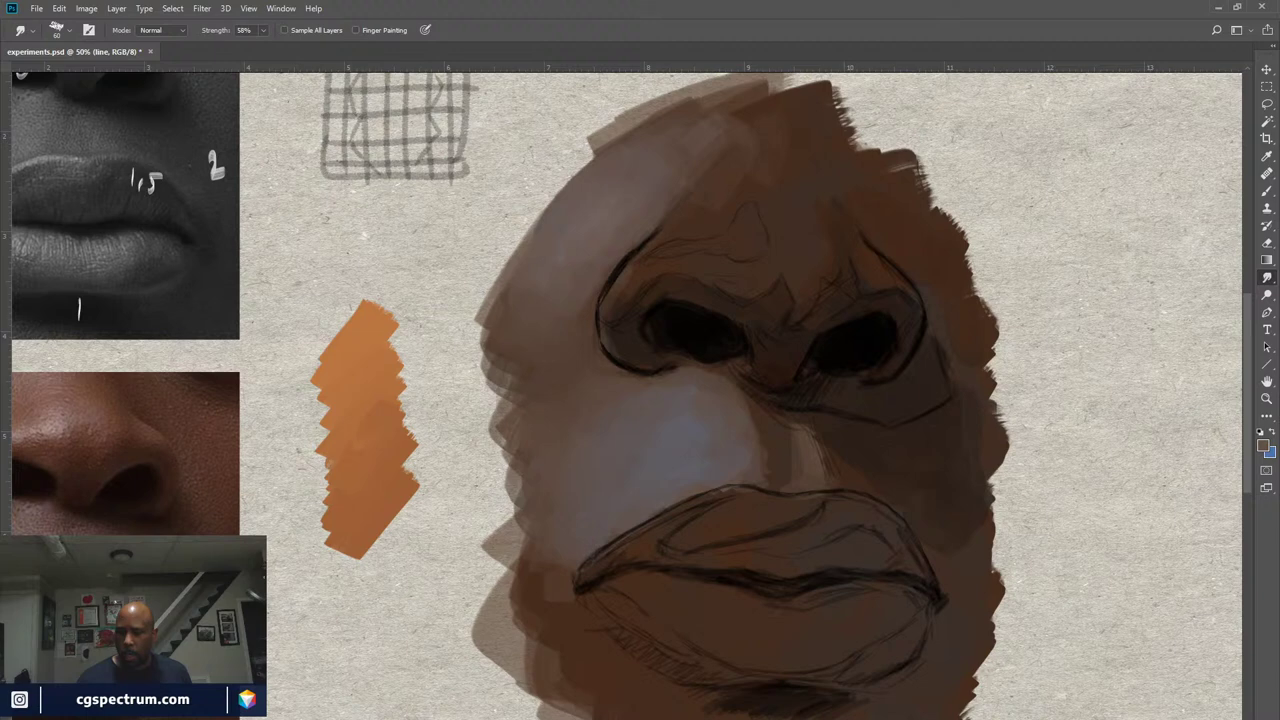
key(ctrl+z)
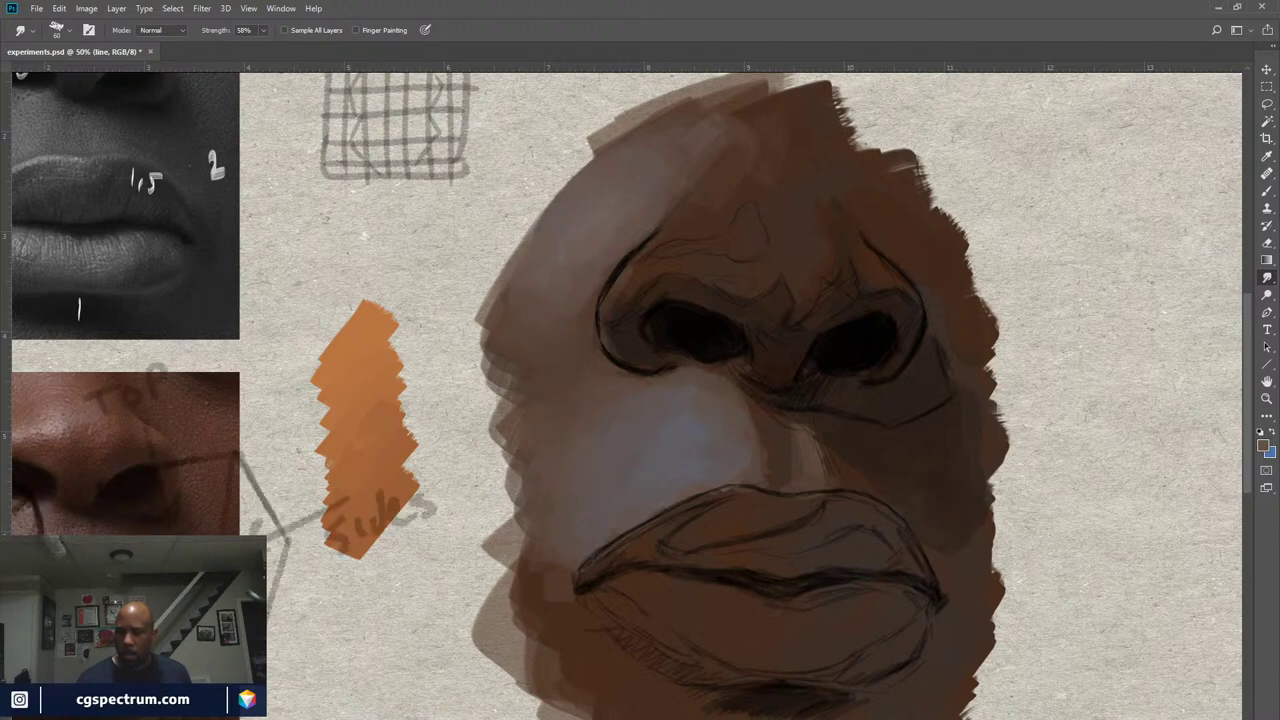
key(ctrl+z)
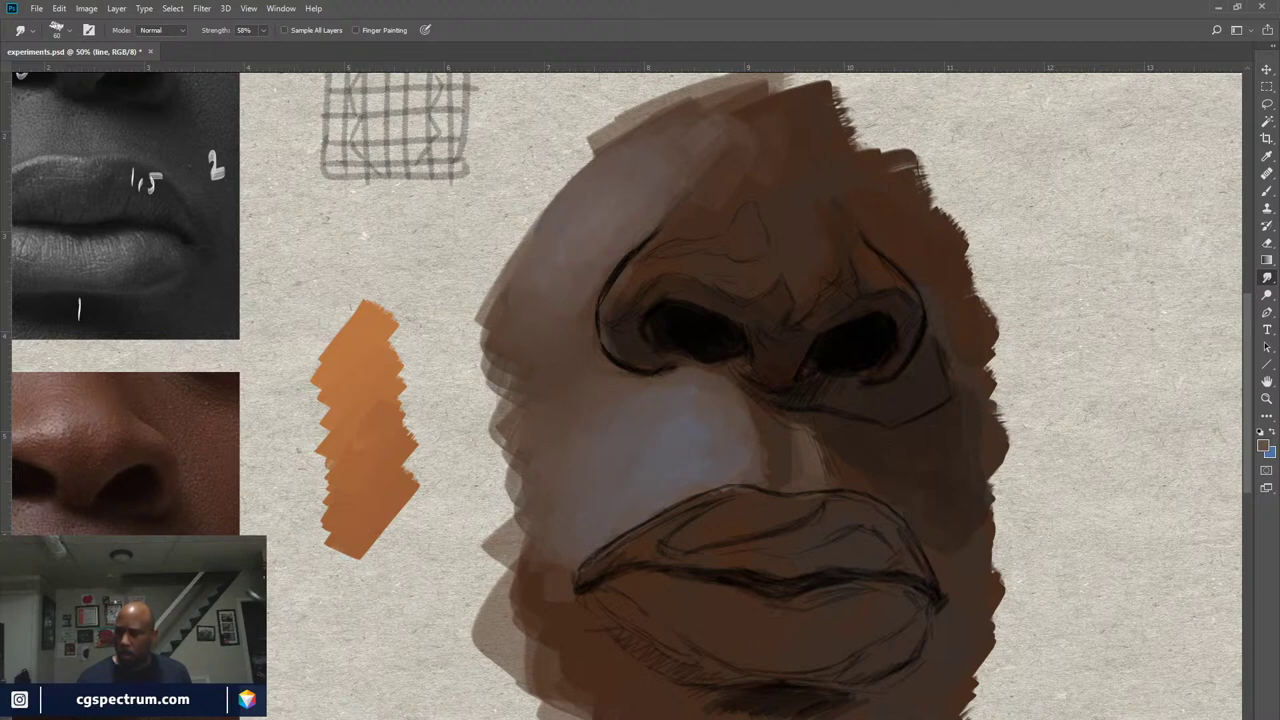
key(alt+bracketright)
key(b)
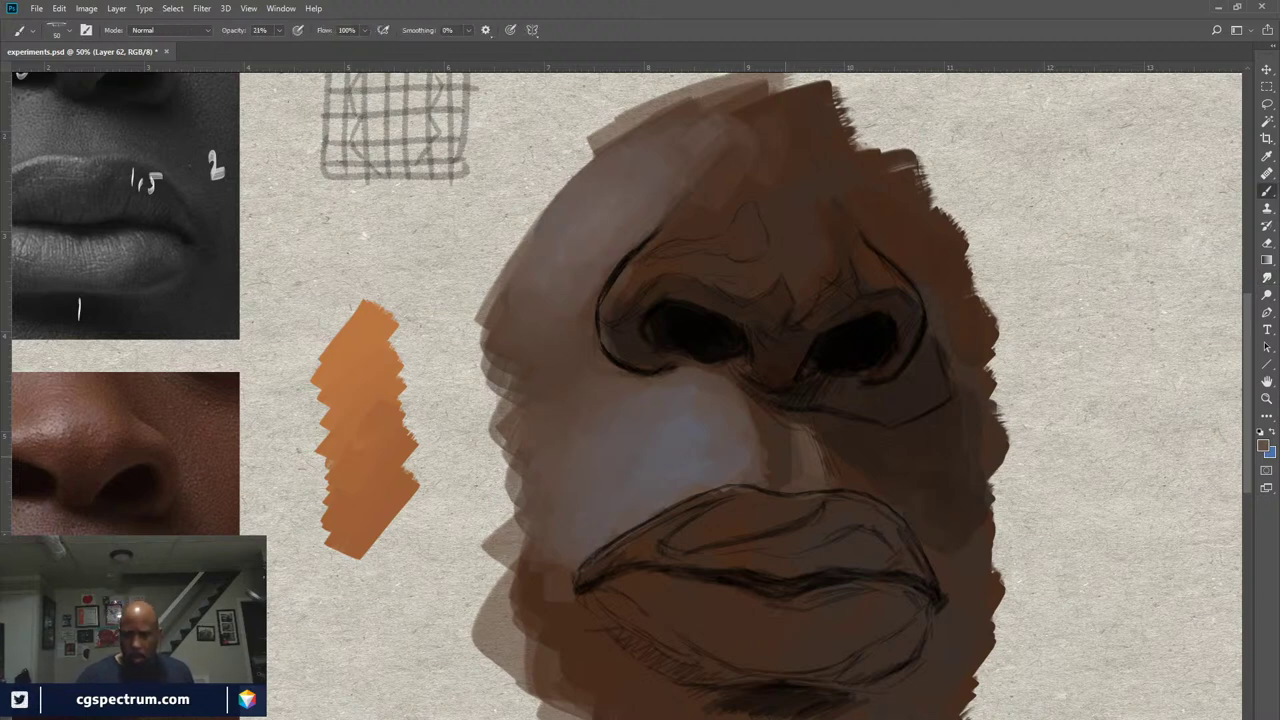
drag(640, 400, 755, 360)
scroll(800, 400, down, 2)
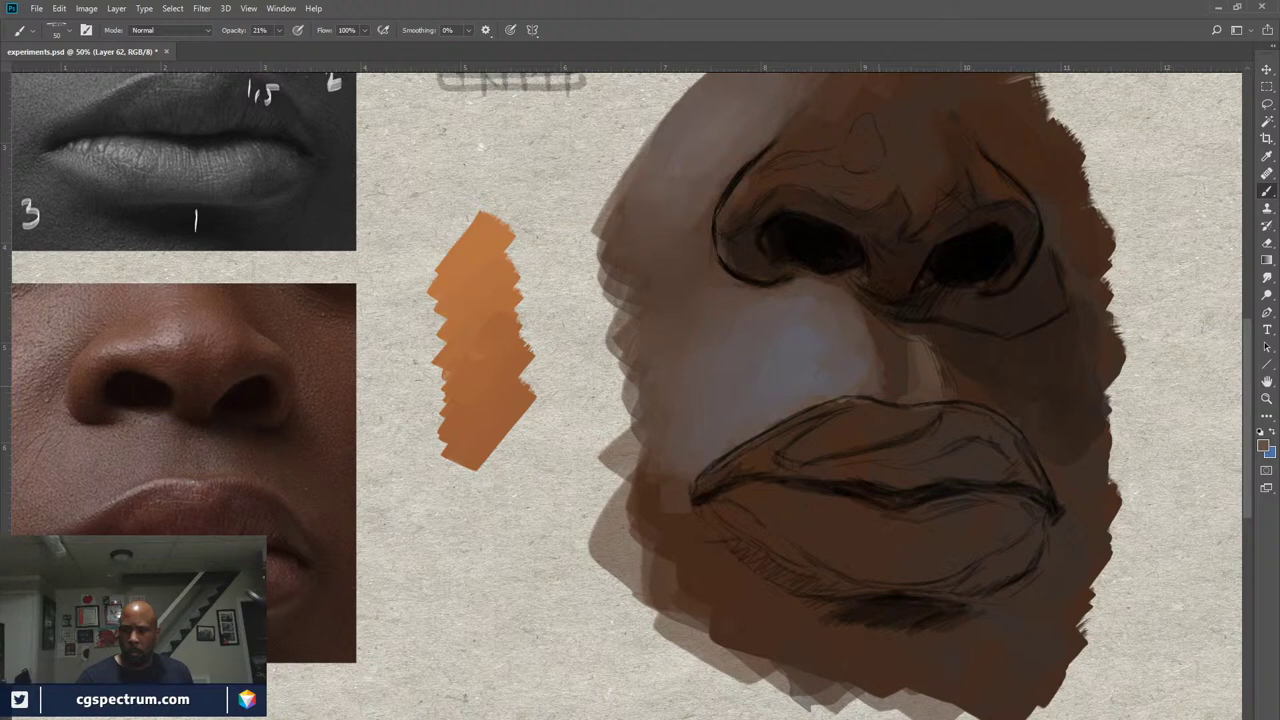
Move the colour nose-and-mouth reference photo closer to the face painting
drag(640, 400, 728, 418)
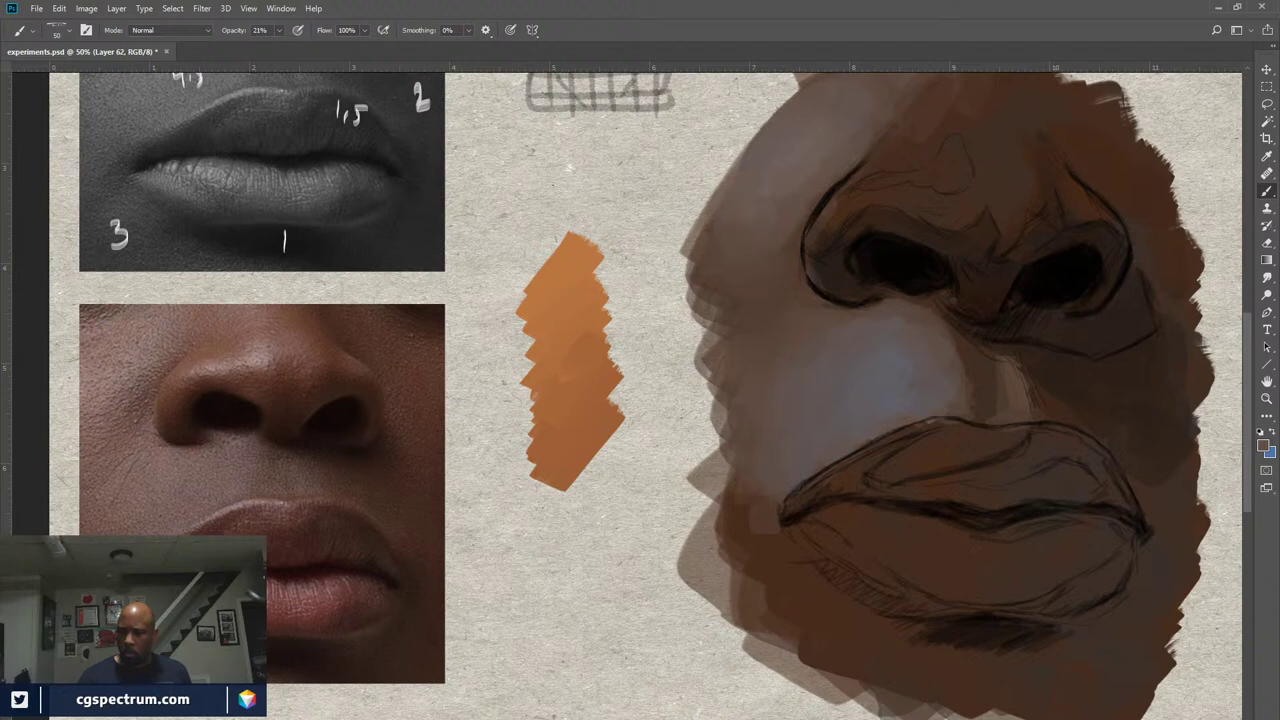
key(v)
drag(262, 490, 395, 490)
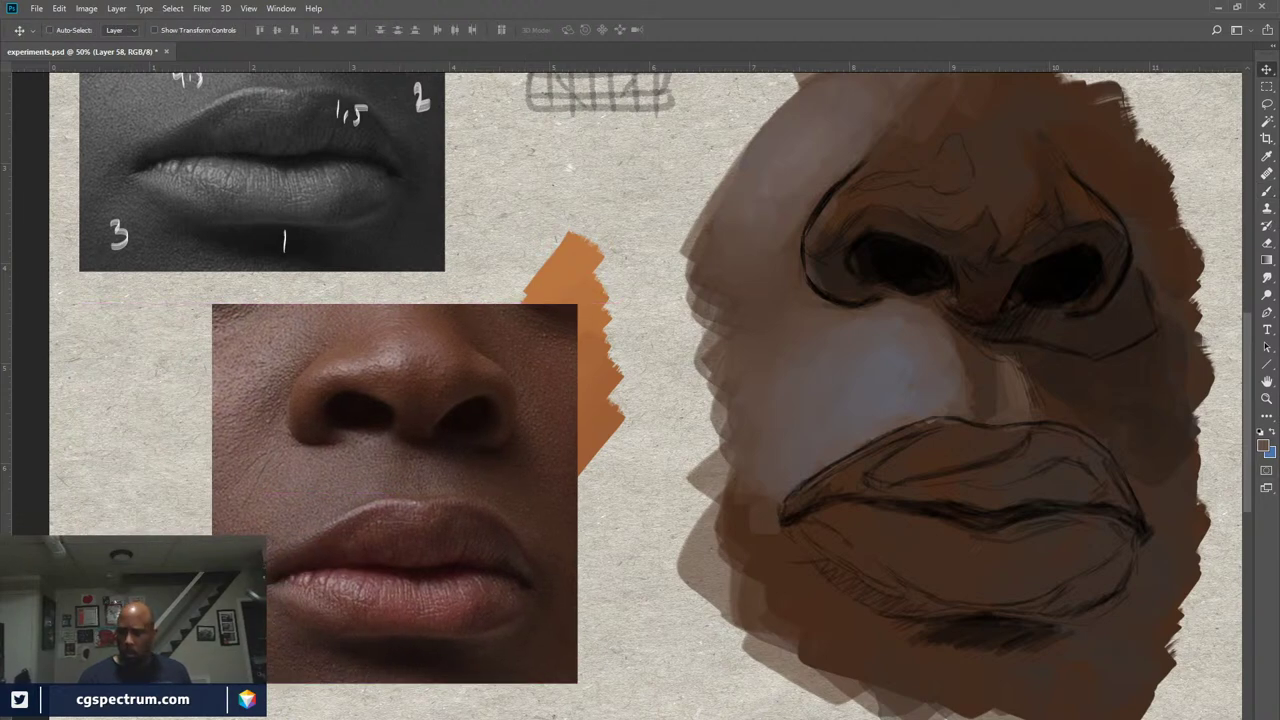
scroll(640, 390, right, 2)
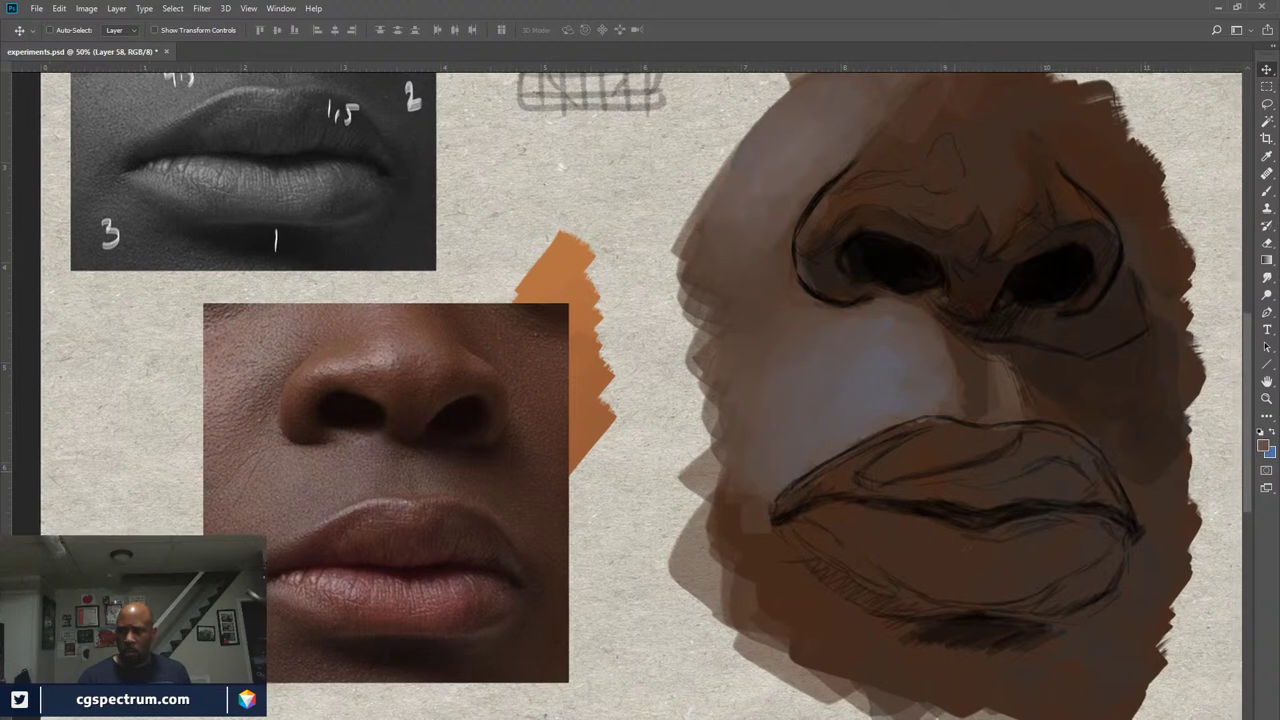
Paint a small bright green swatch above the orange one on a new layer, using the brush at 100% opacity
key(b)
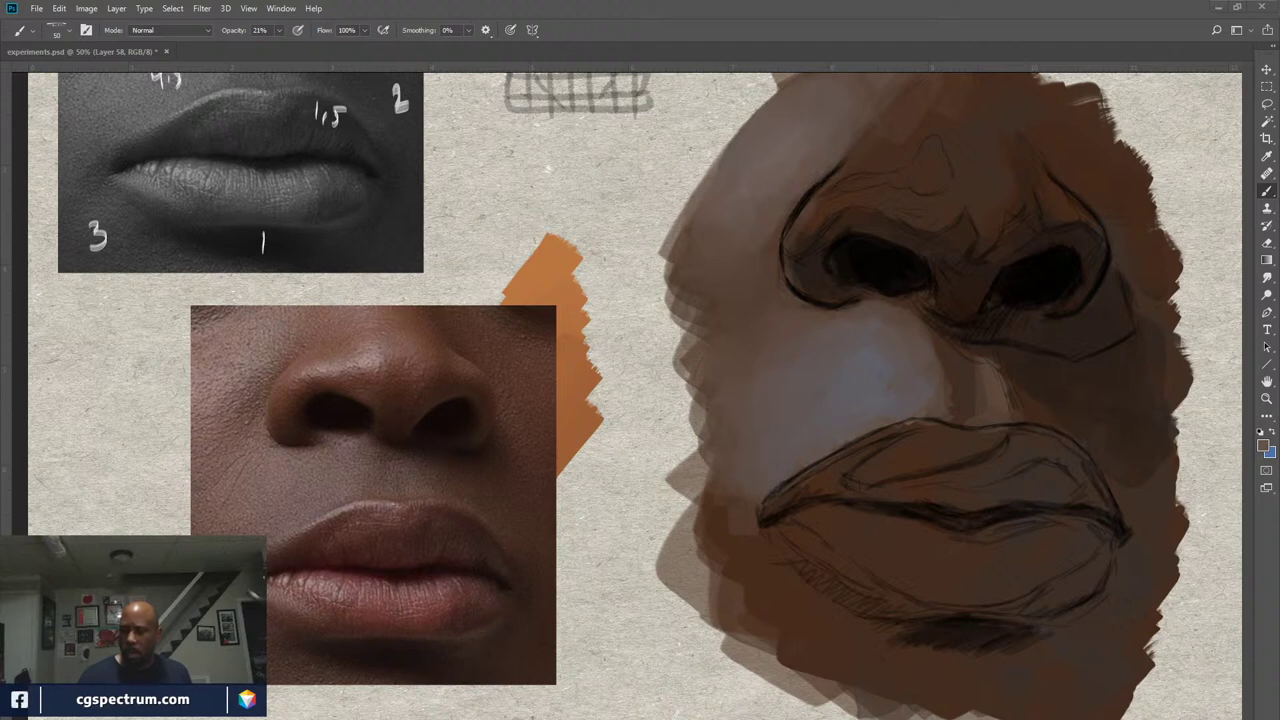
key(i)
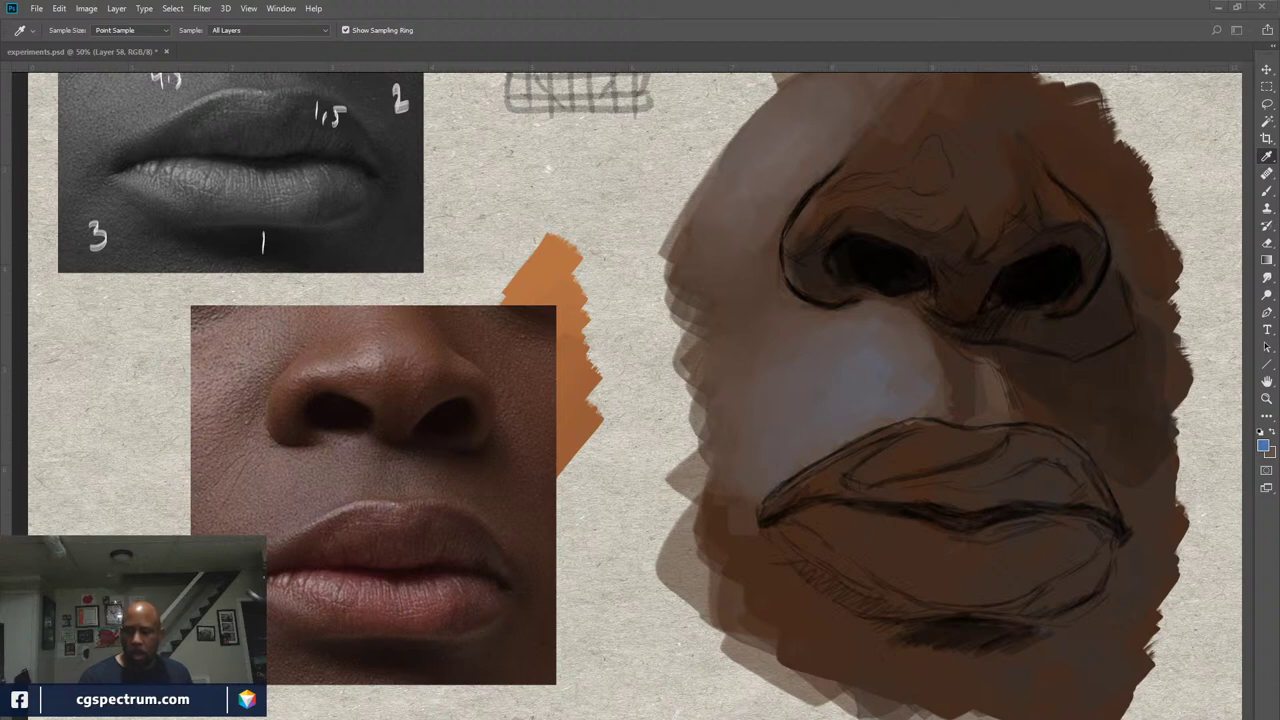
key(b)
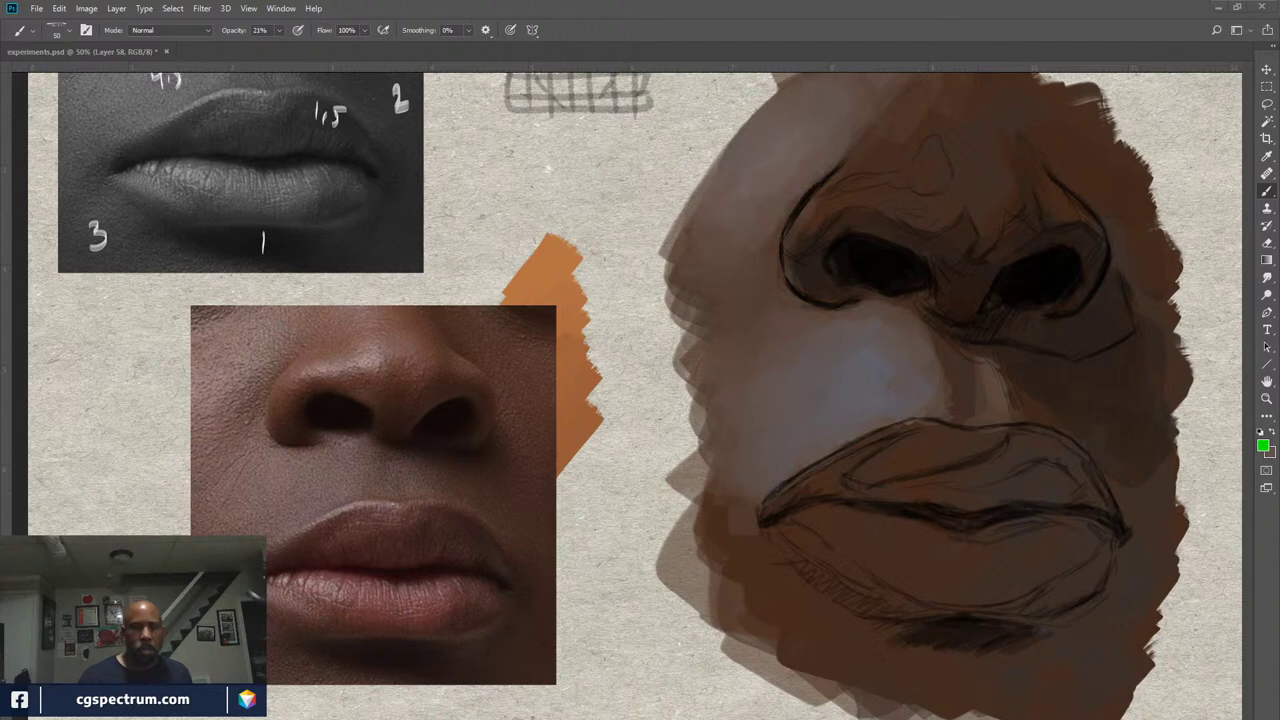
key(0)
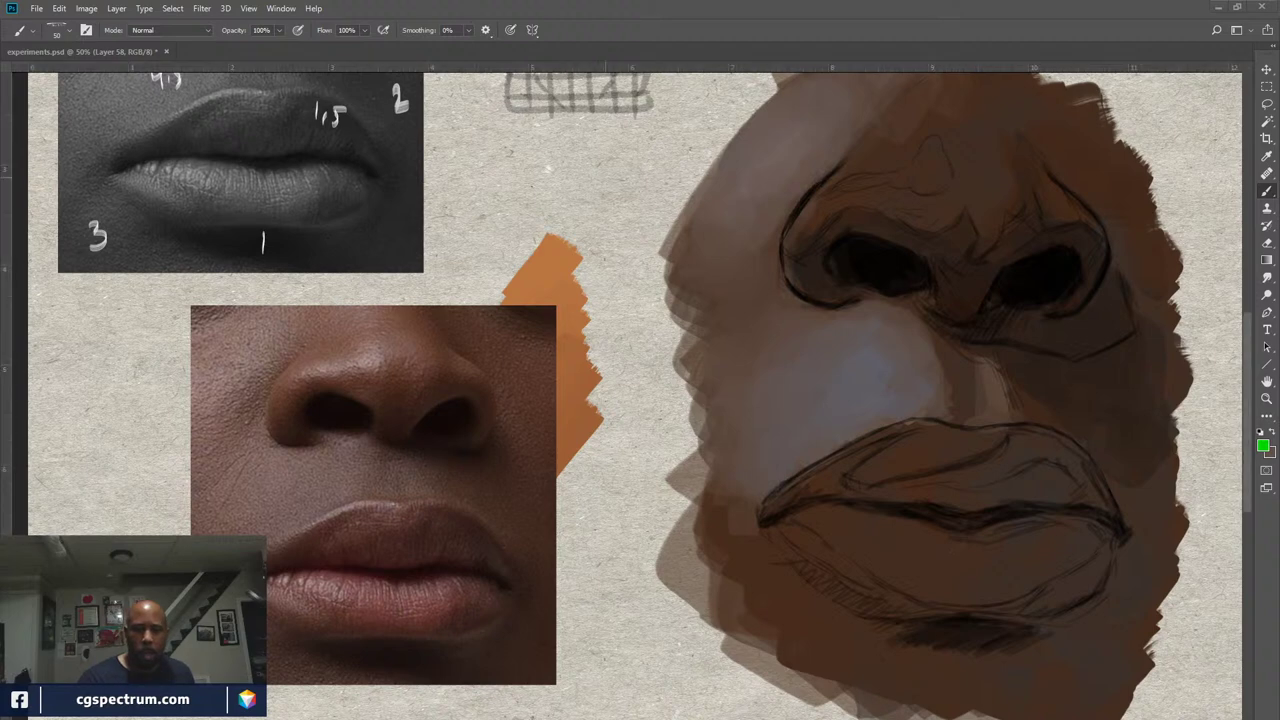
drag(588, 186, 606, 167)
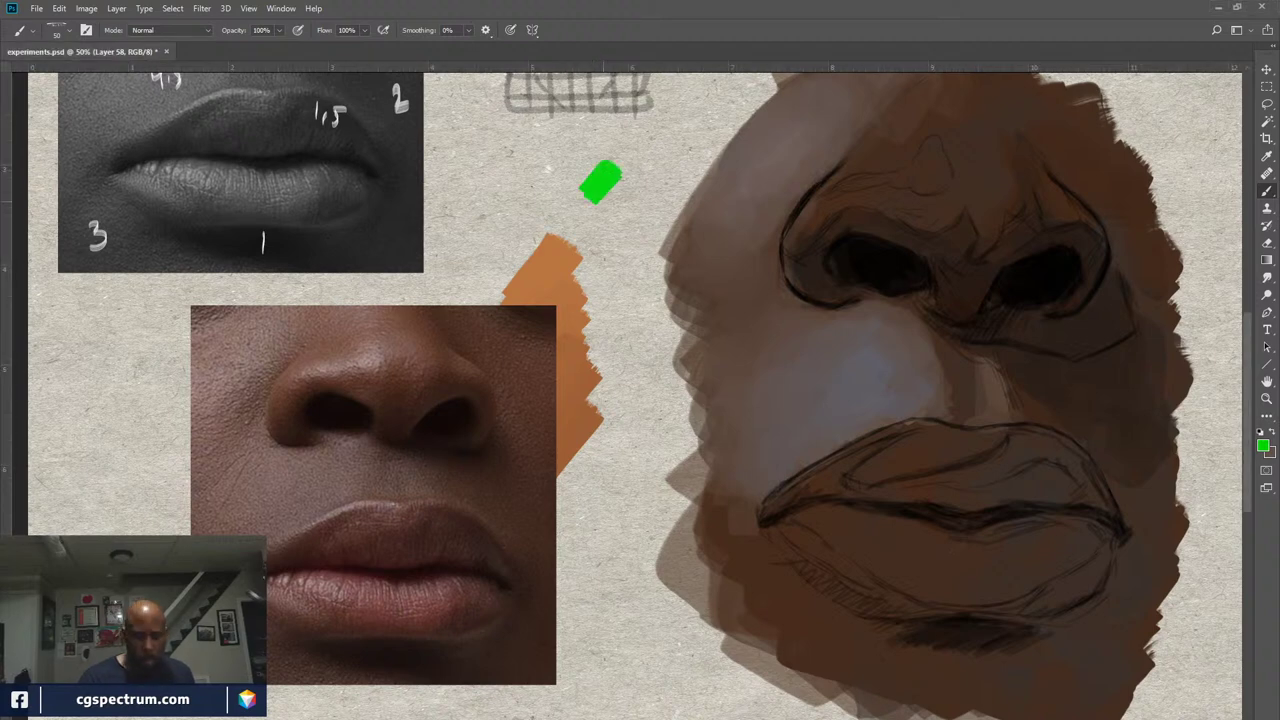
key(ctrl+z)
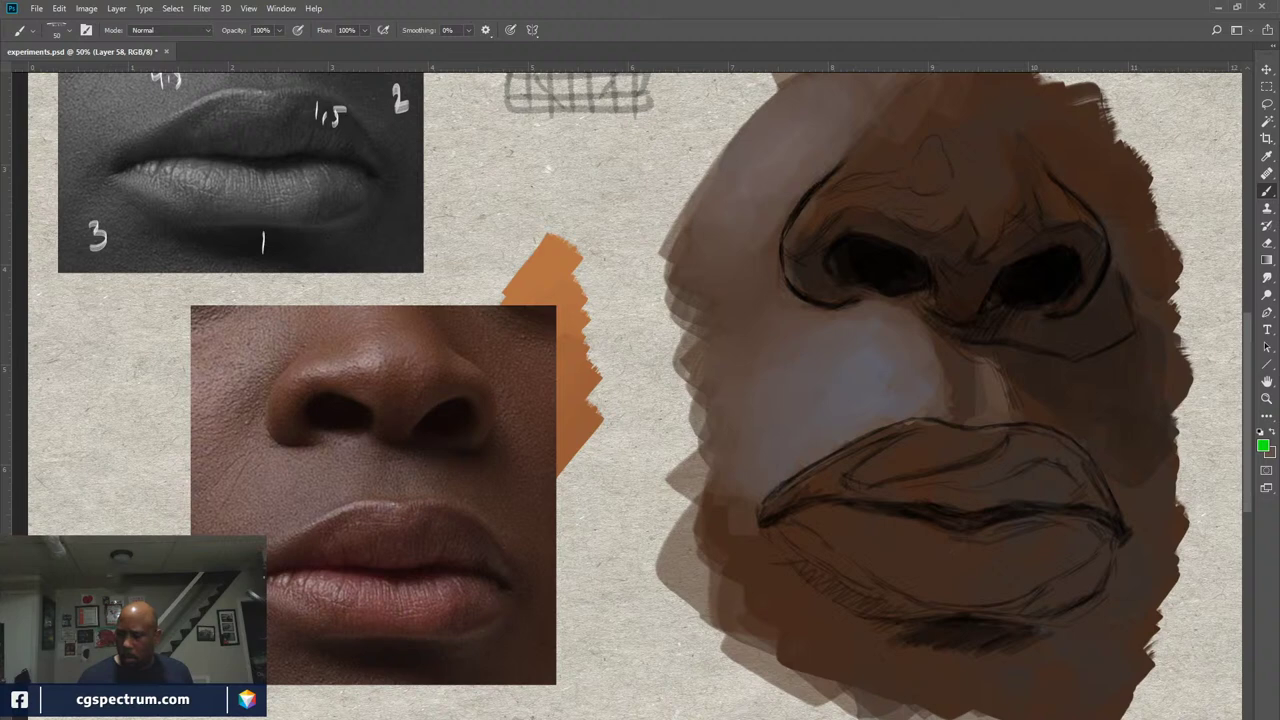
mouse_move(600, 172)
mouse_down()
mouse_move(612, 185)
mouse_move(588, 188)
mouse_move(630, 190)
mouse_up()
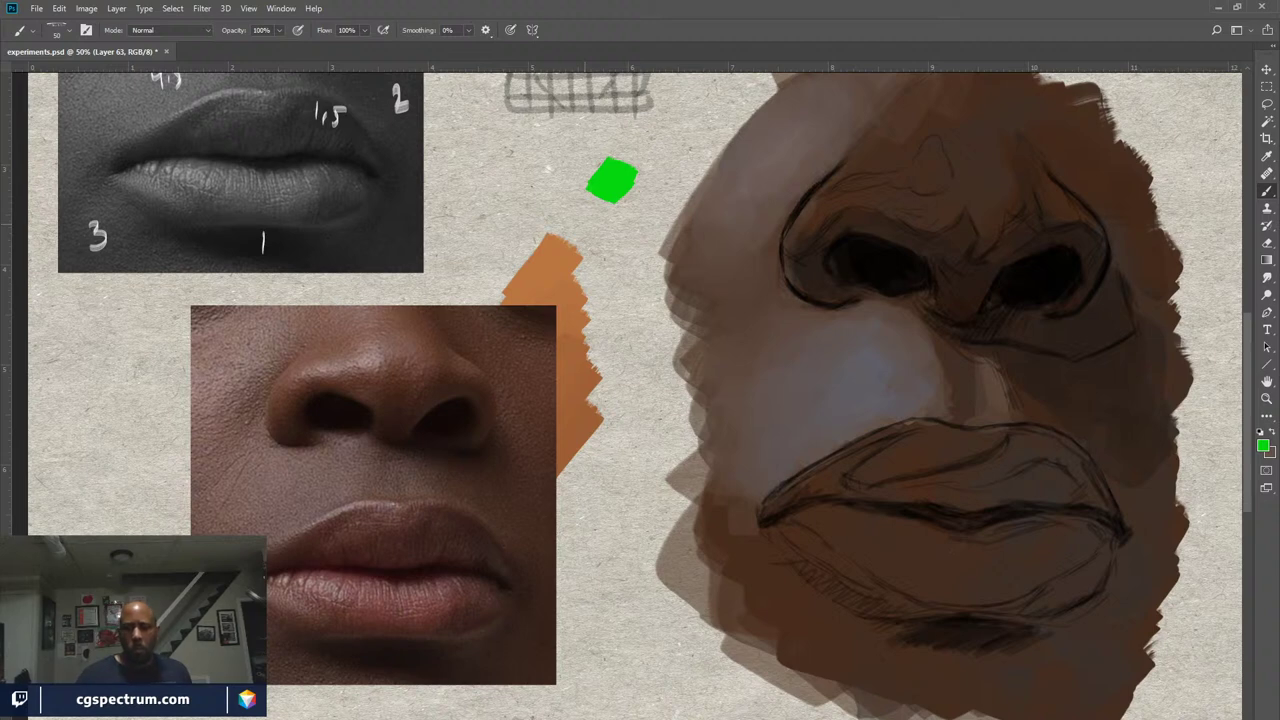
key(i)
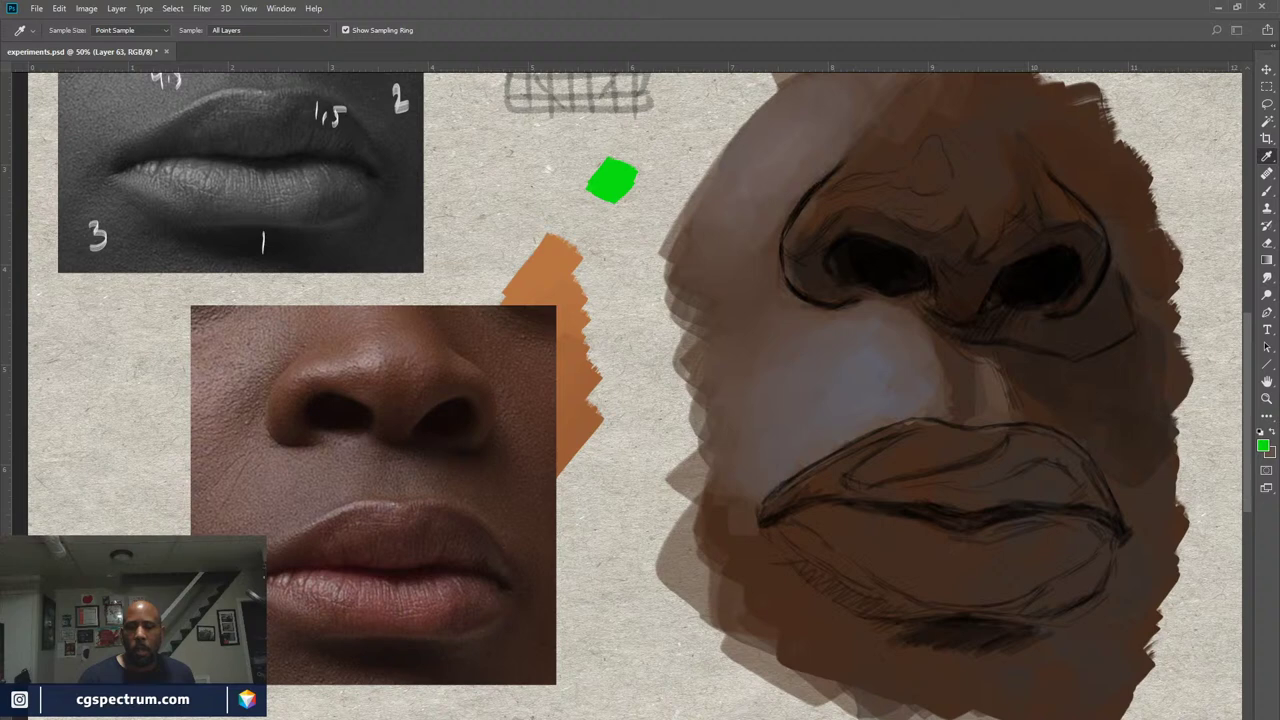
key(b)
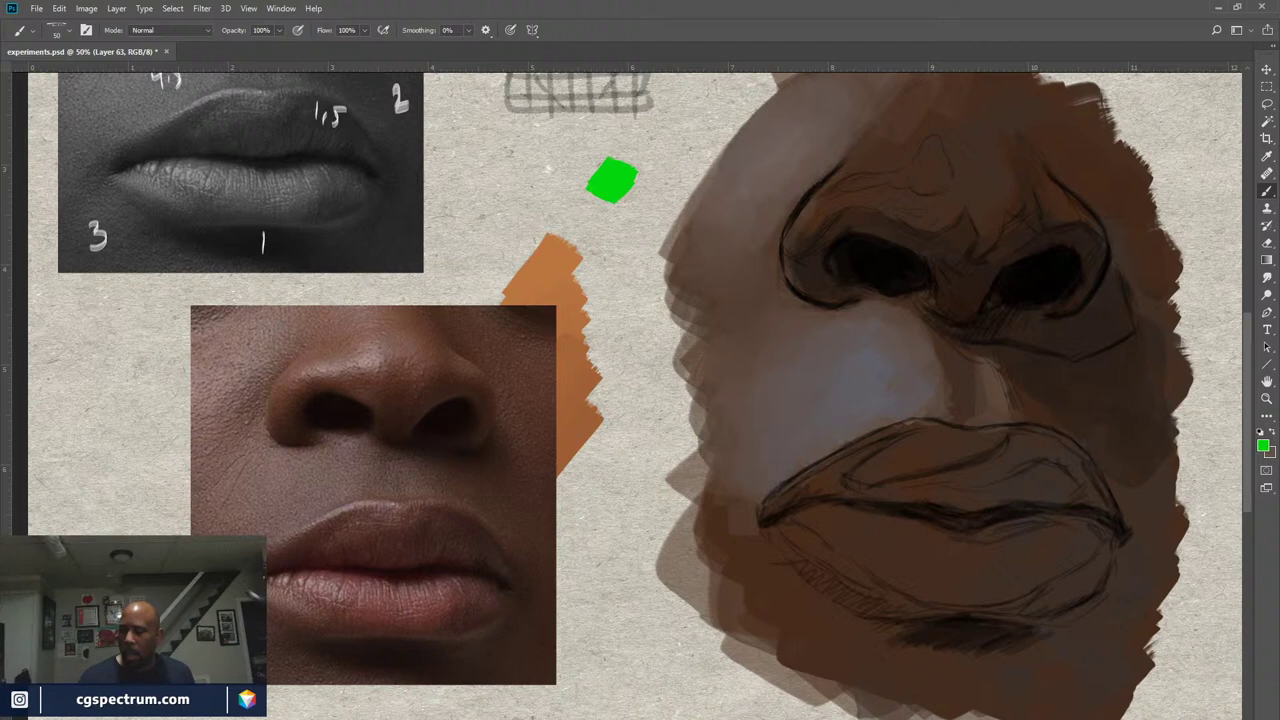
key(i)
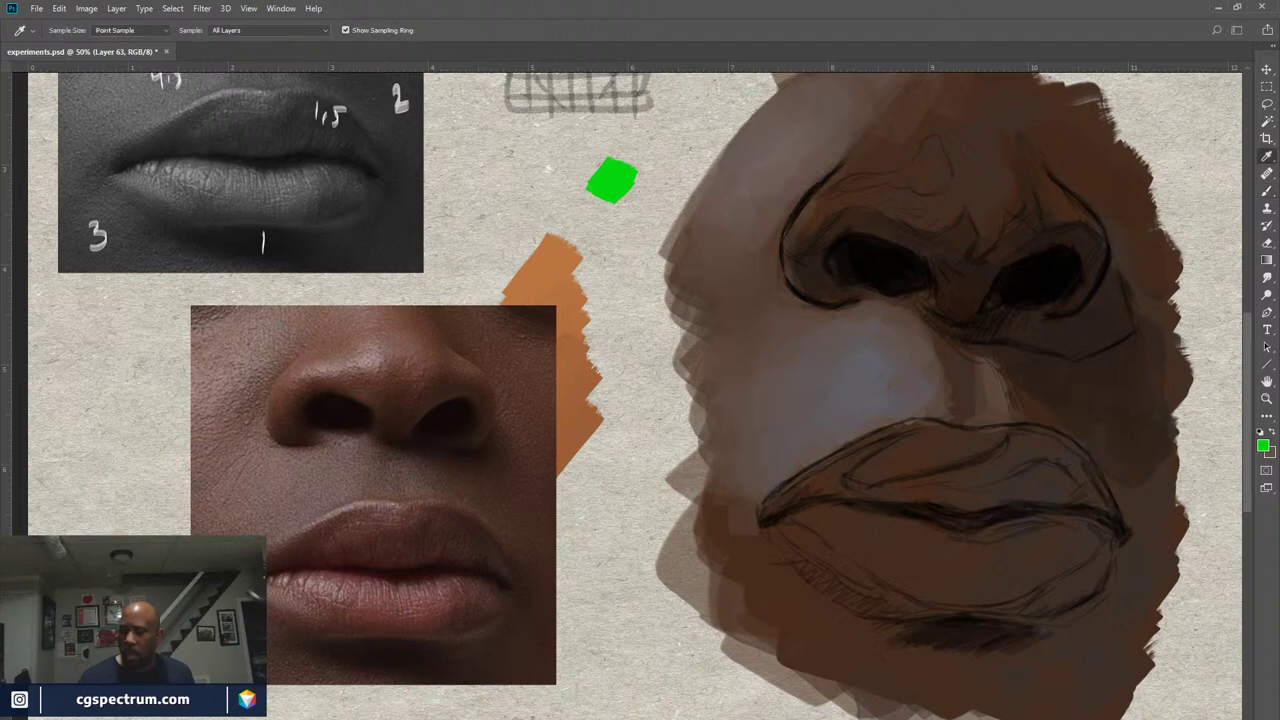
key(b)
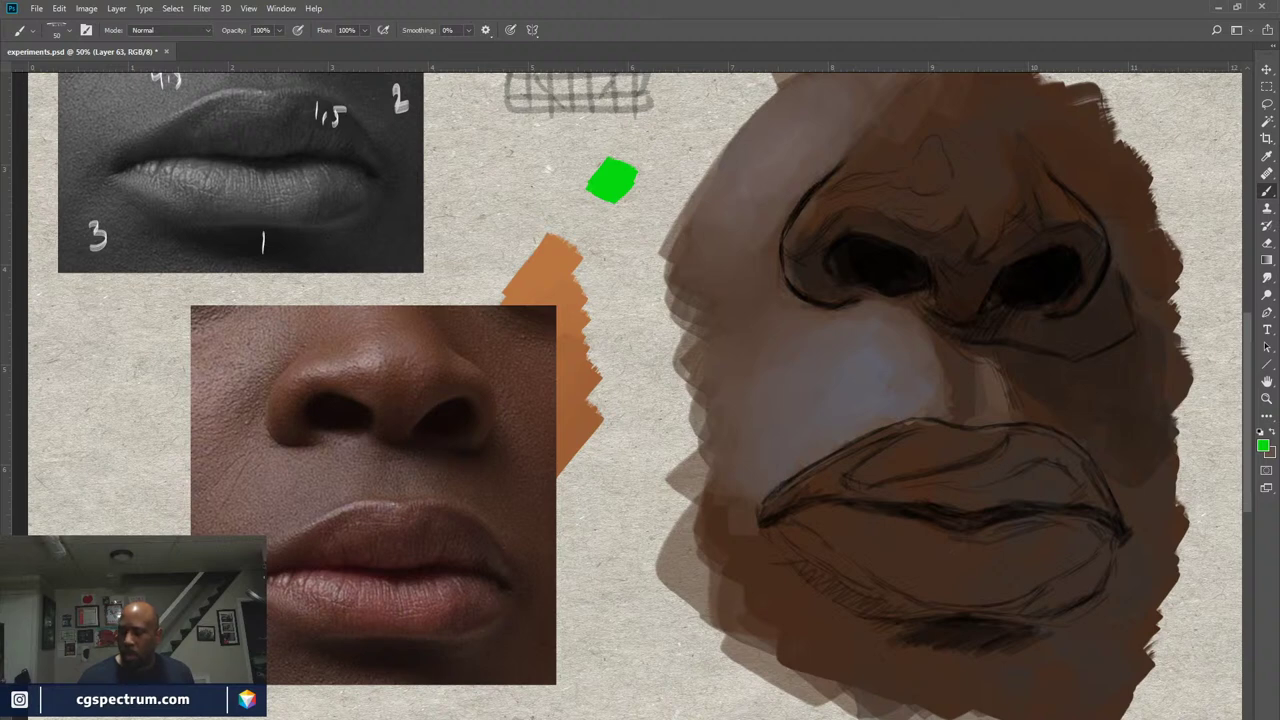
Toggle the Hue/Saturation 7 greyscale adjustment to compare the green swatch in colour and as a grey value
key(alt+bracketright)
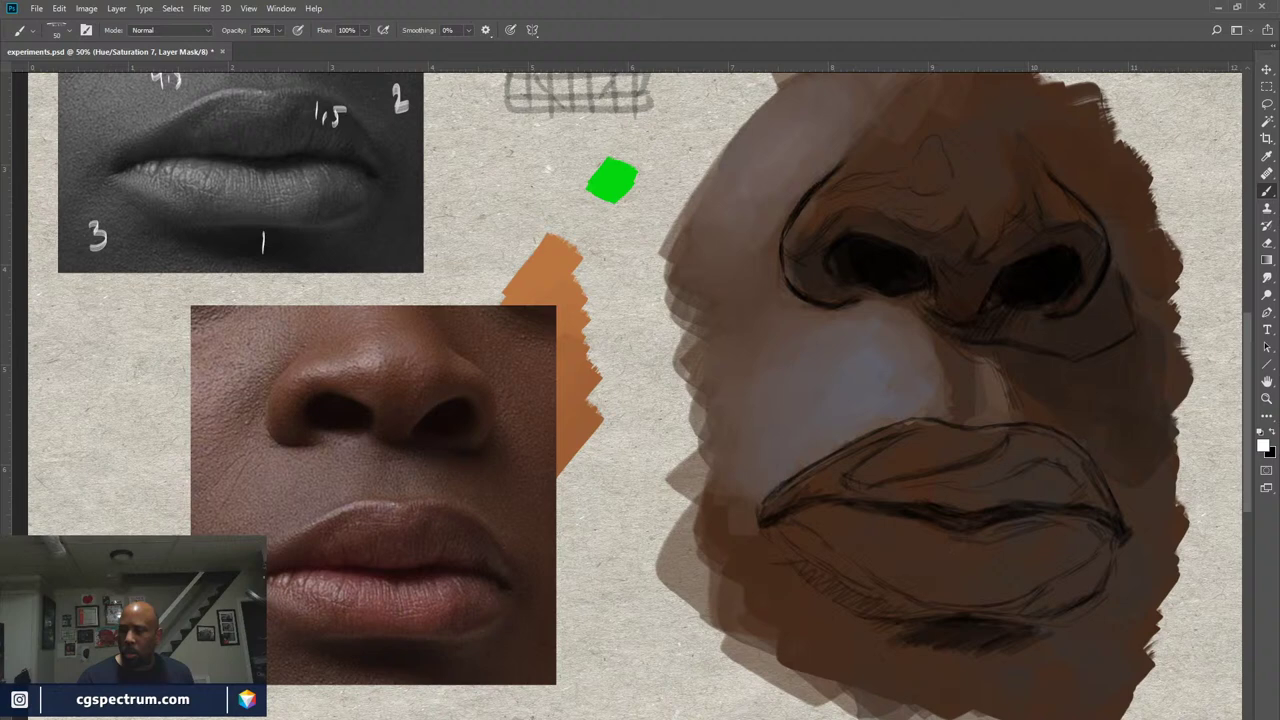
key(ctrl+i)
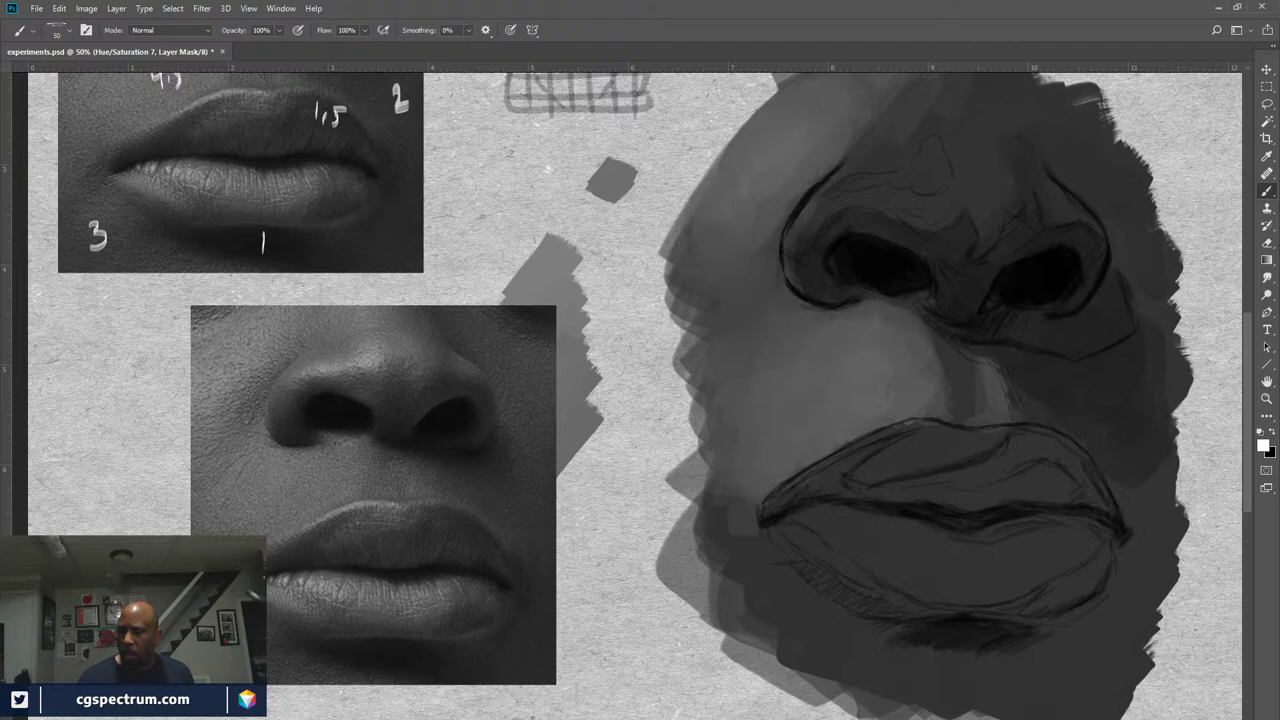
key(ctrl+comma)
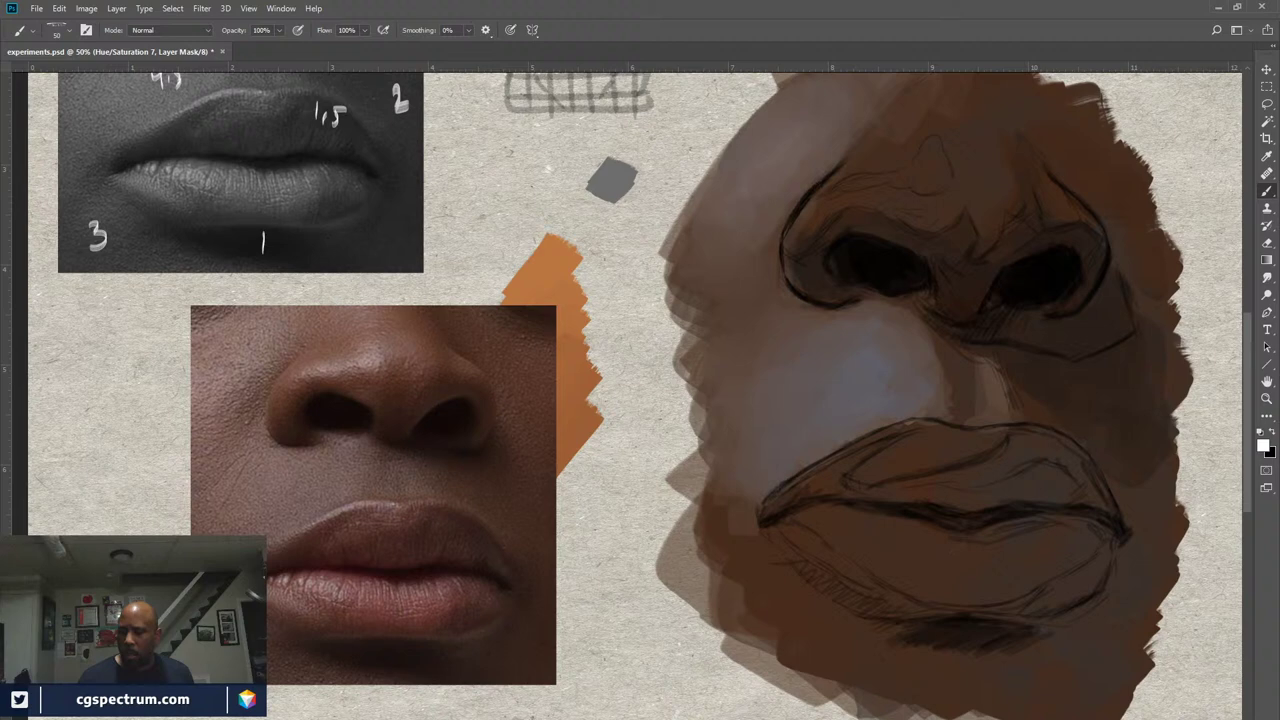
key(ctrl+comma)
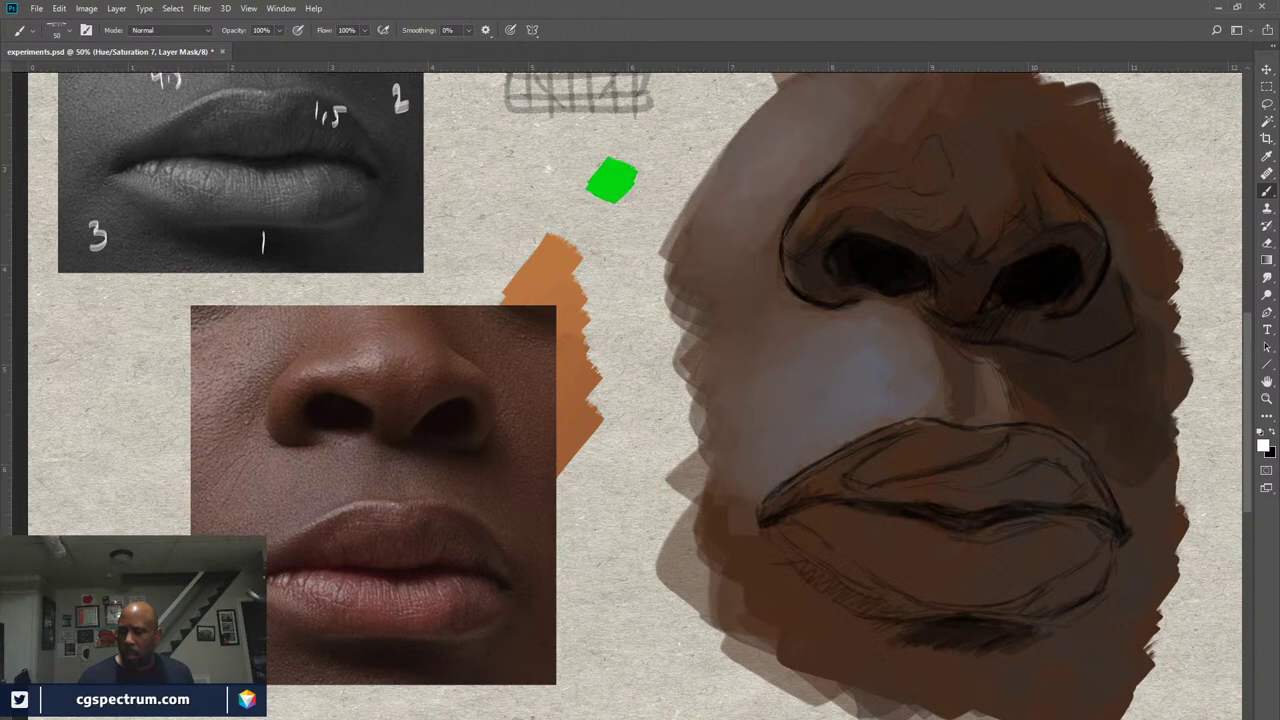
key(ctrl+comma)
Make Layer 64 active and sample the grey version of the green swatch as the foreground colour
key(alt+bracketleft)
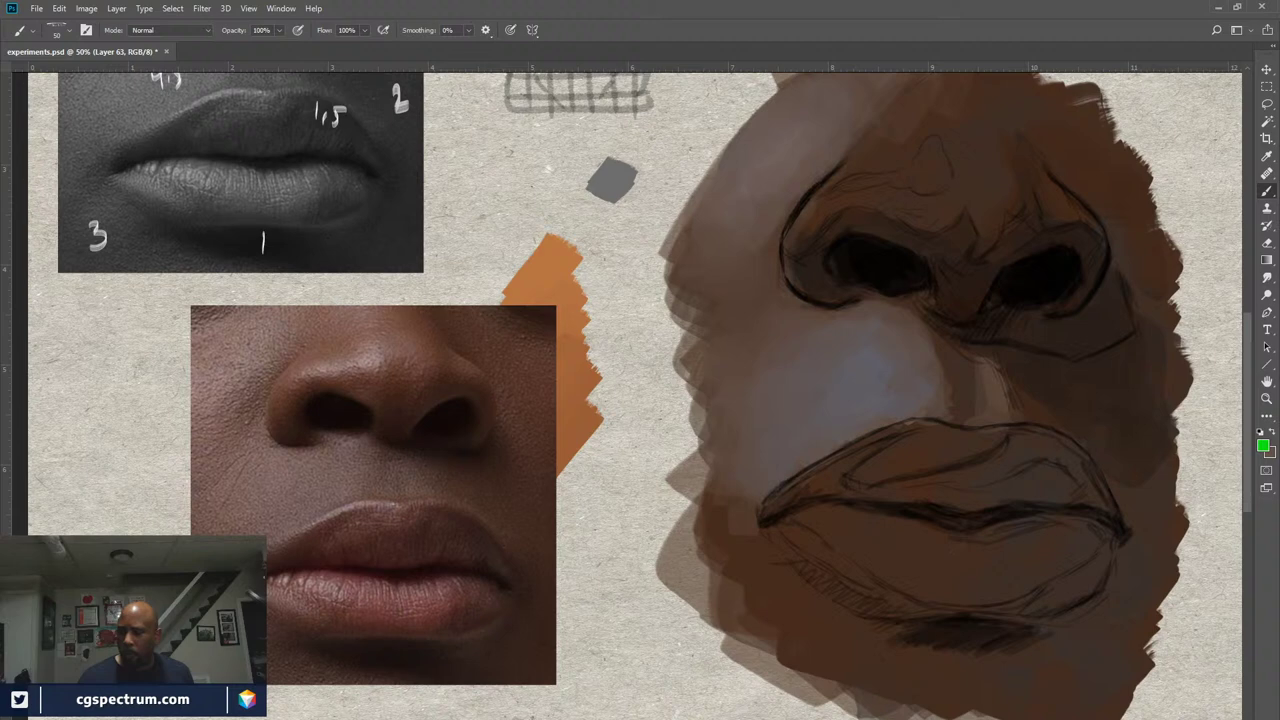
key(alt+bracketleft)
key(alt+bracketright)
key(alt+bracketright)
key(i)
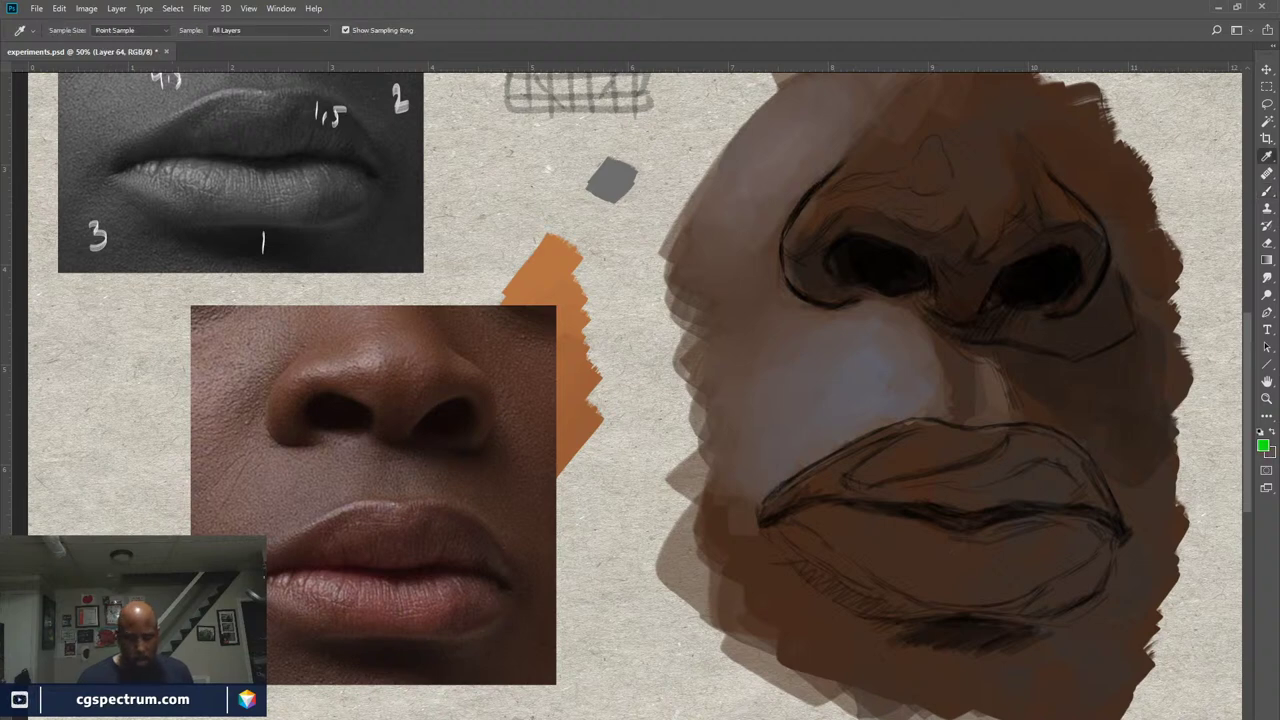
click(613, 180)
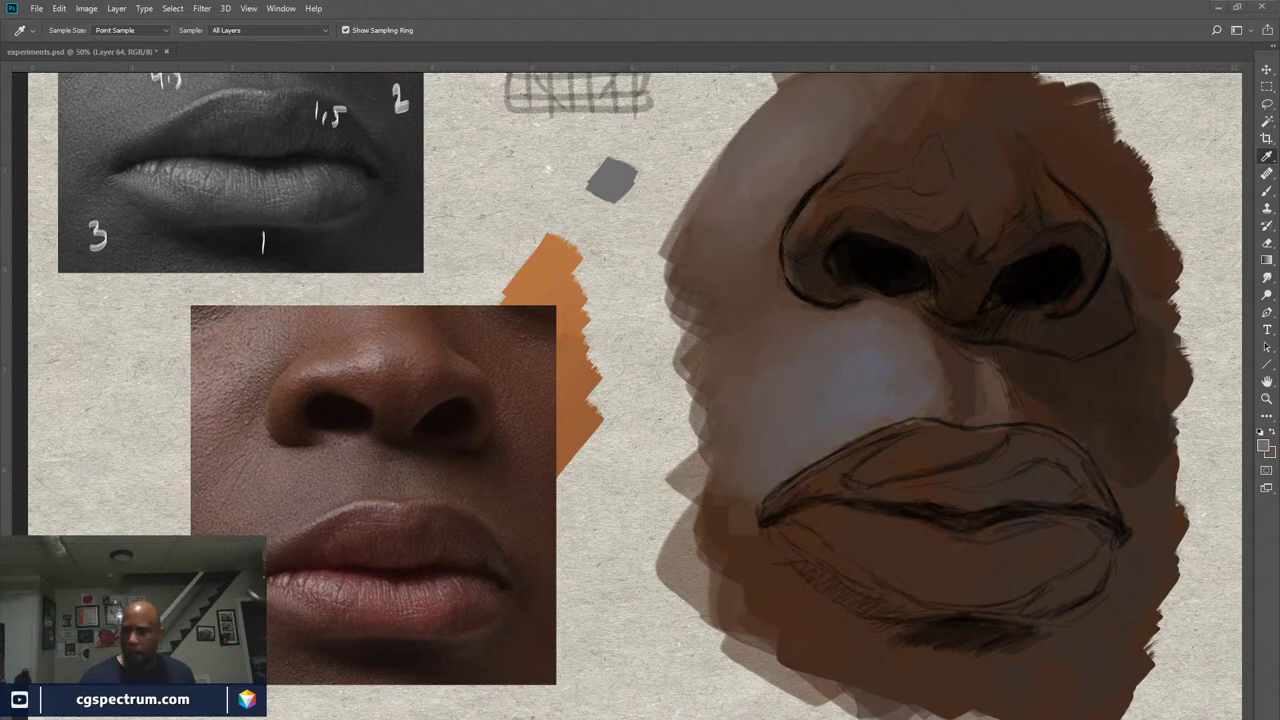
Choose a muted olive green and paint a second swatch beside the bright green one on Layer 64
key(d)
key(x)
key(b)
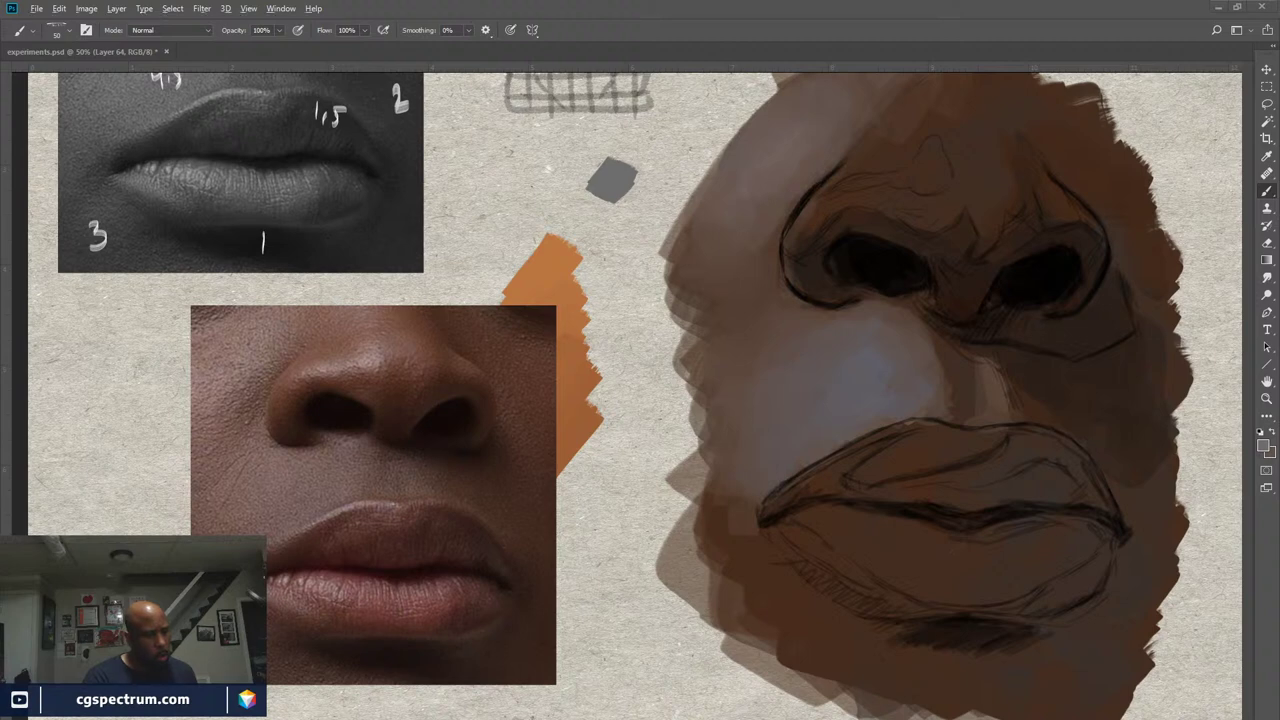
key(x)
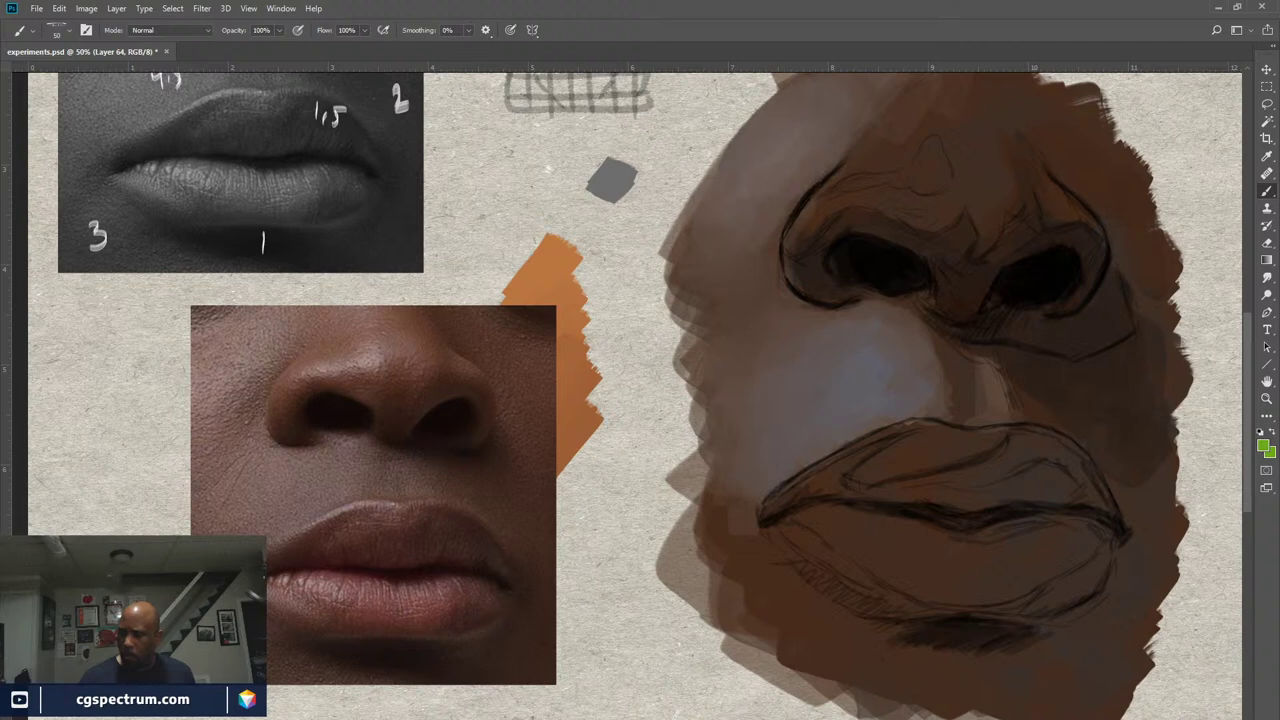
key(shift+alt+BackSpace)
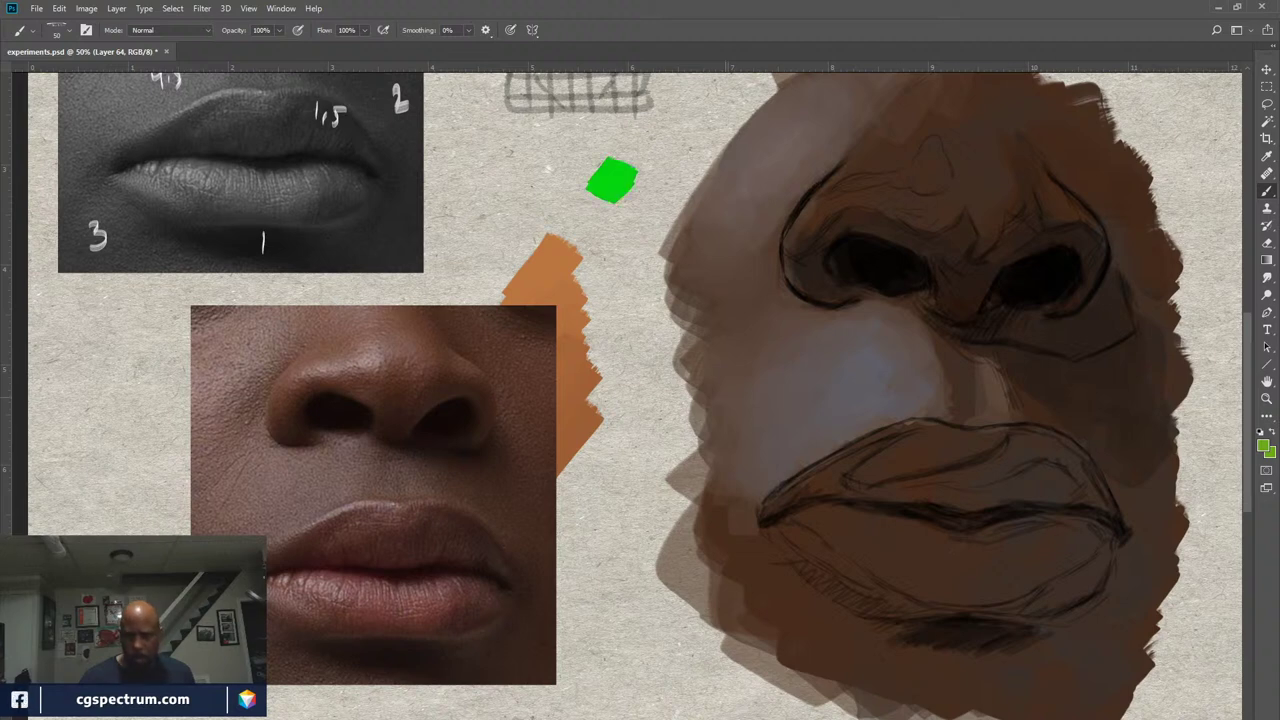
mouse_move(664, 188)
mouse_down()
mouse_move(640, 214)
mouse_move(626, 208)
mouse_move(660, 190)
mouse_up()
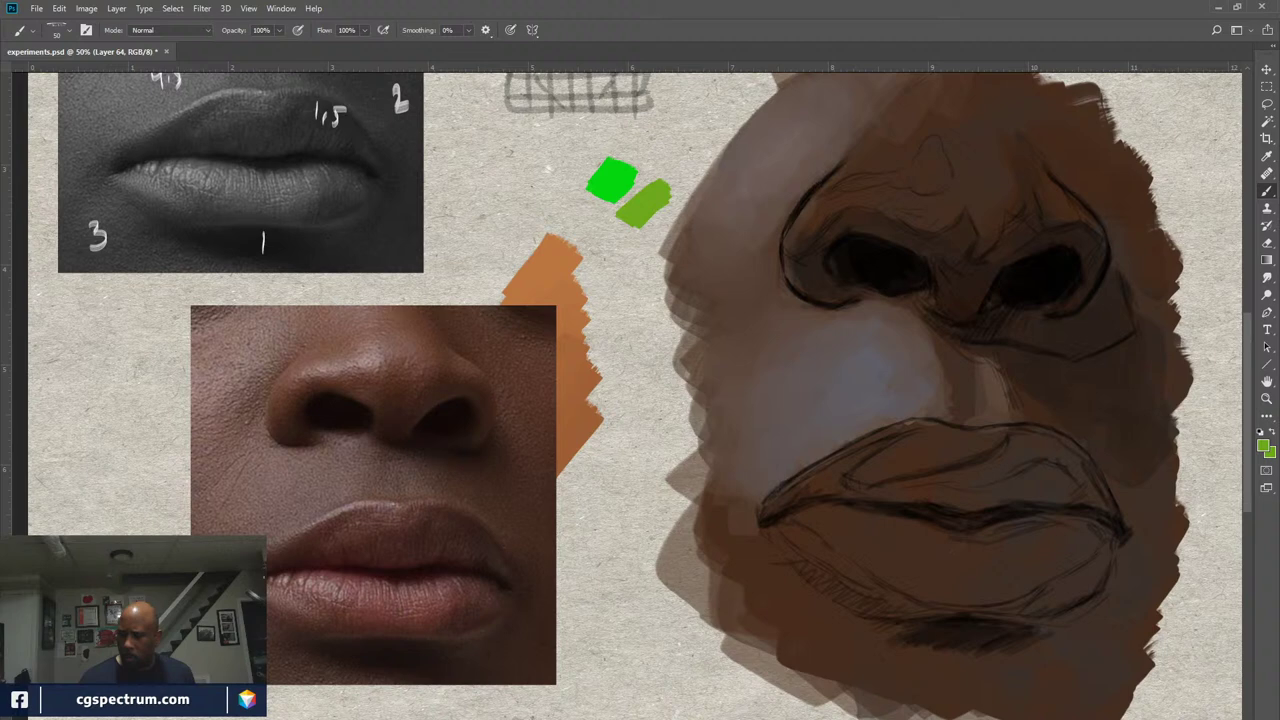
Compare the values of the two green swatches by viewing the canvas in greyscale and in full colour
key(ctrl+shift+u)
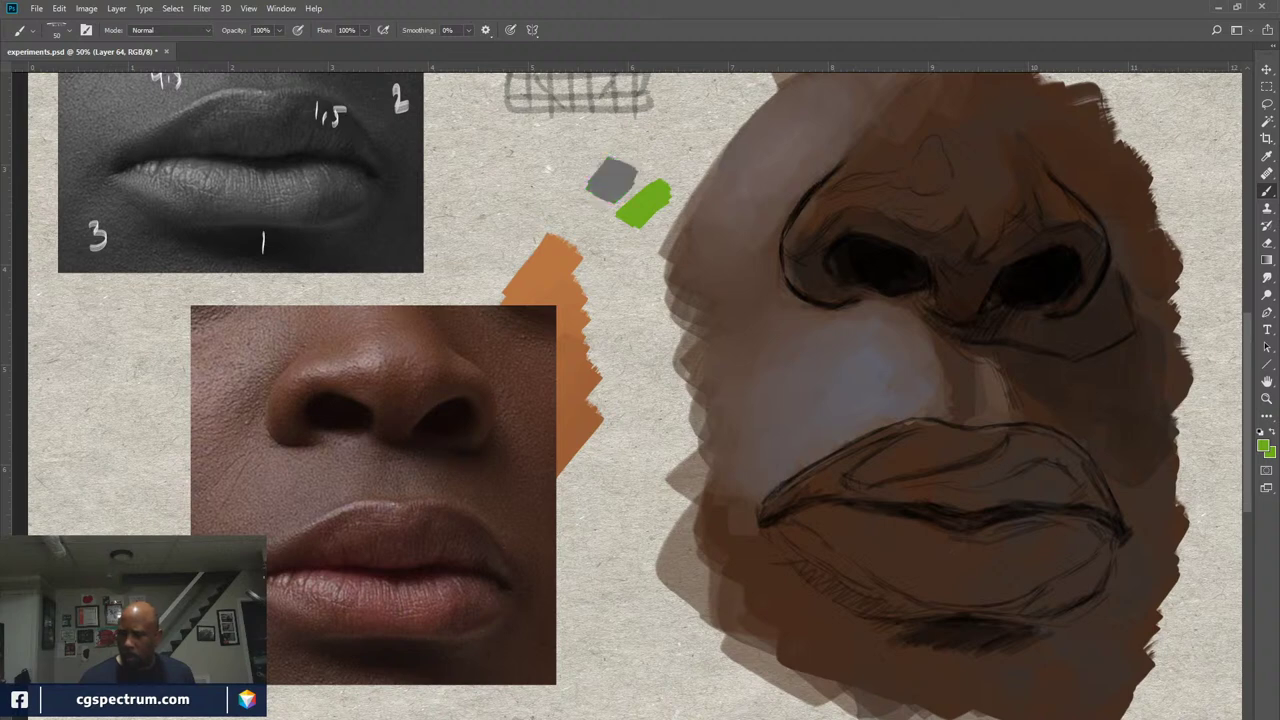
key(alt+bracketright)
key(ctrl+2)
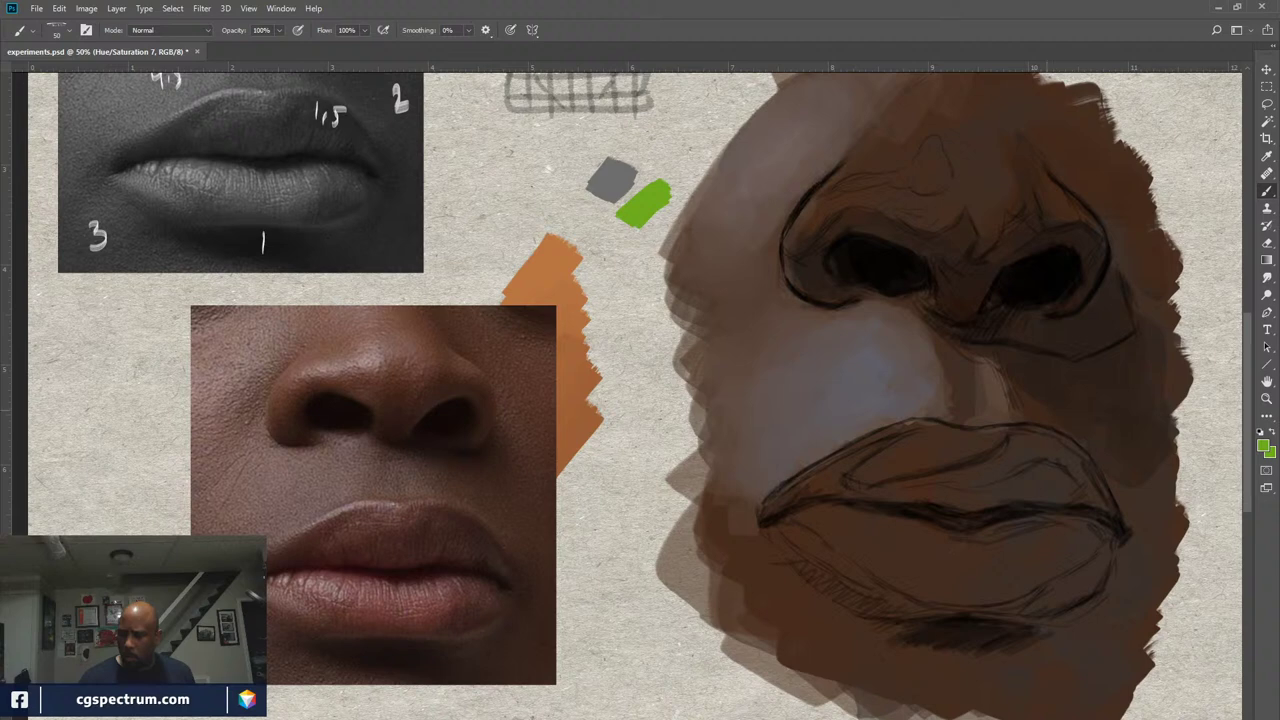
key(ctrl+comma)
key(ctrl+backslash)
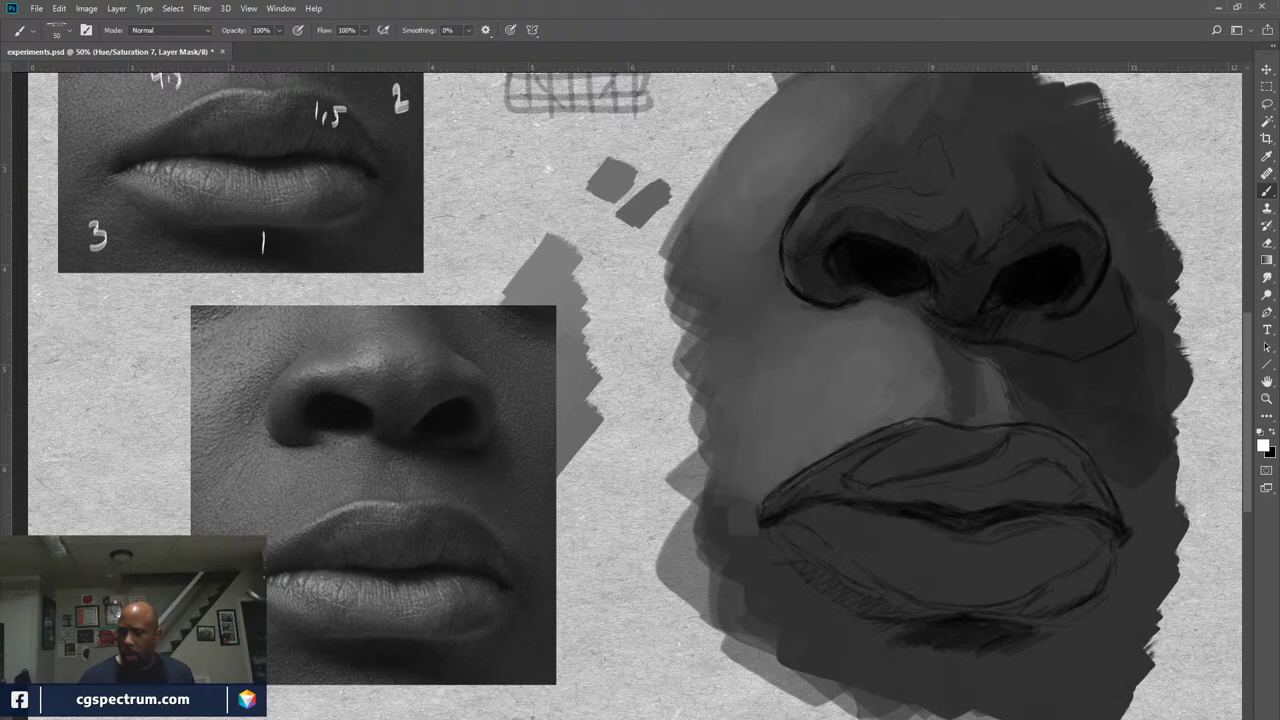
key(ctrl+comma)
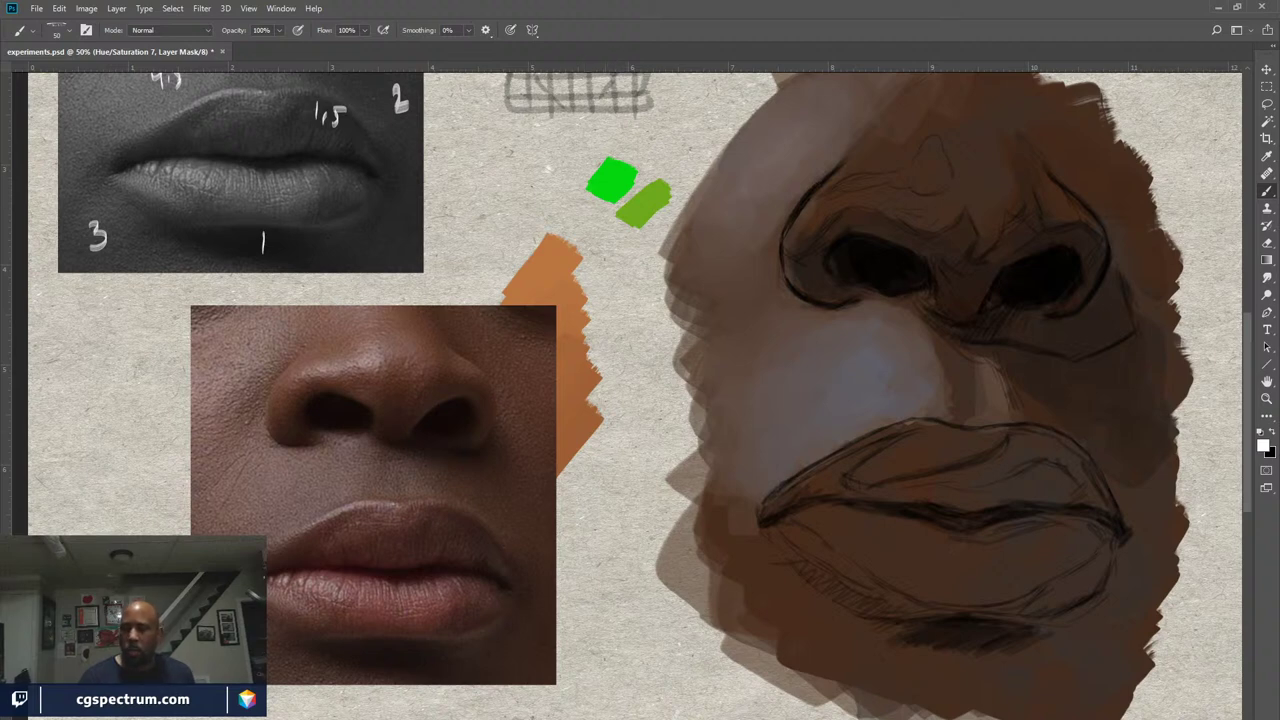
Return to Layer 64 and sample the bright green swatch as the foreground colour
key(i)
click(609, 181)
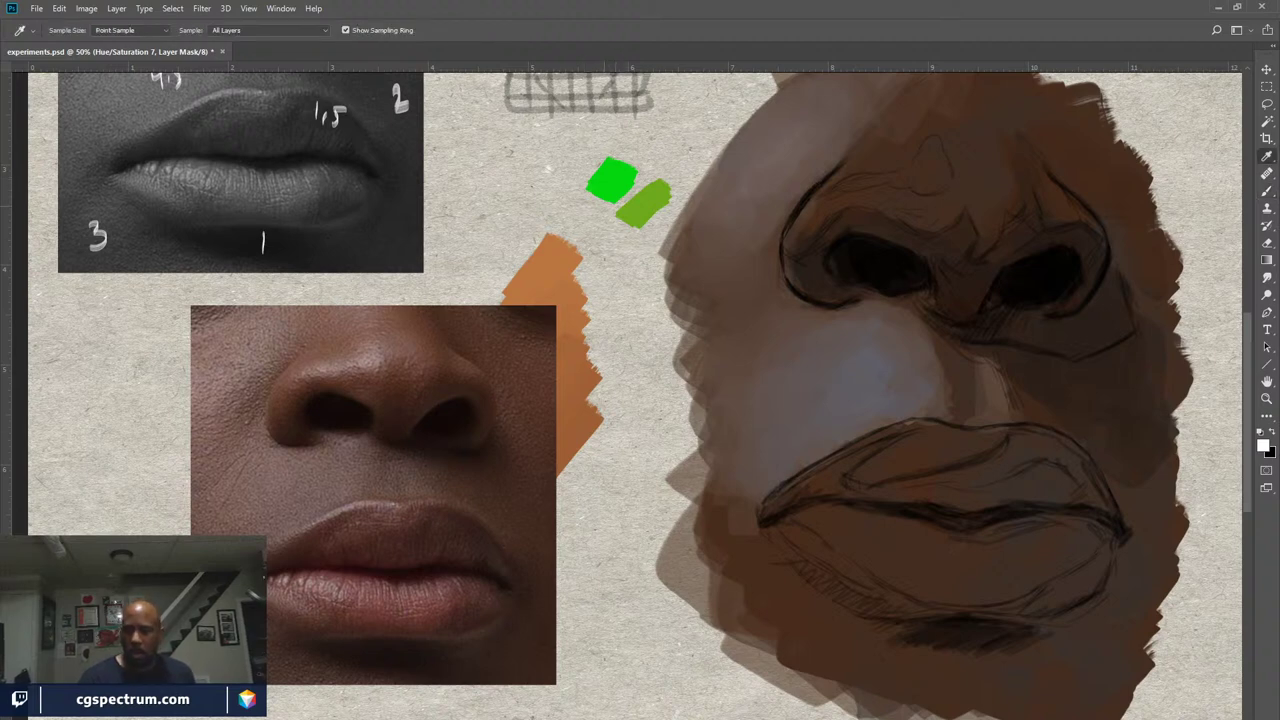
ctrl+click(612, 180)
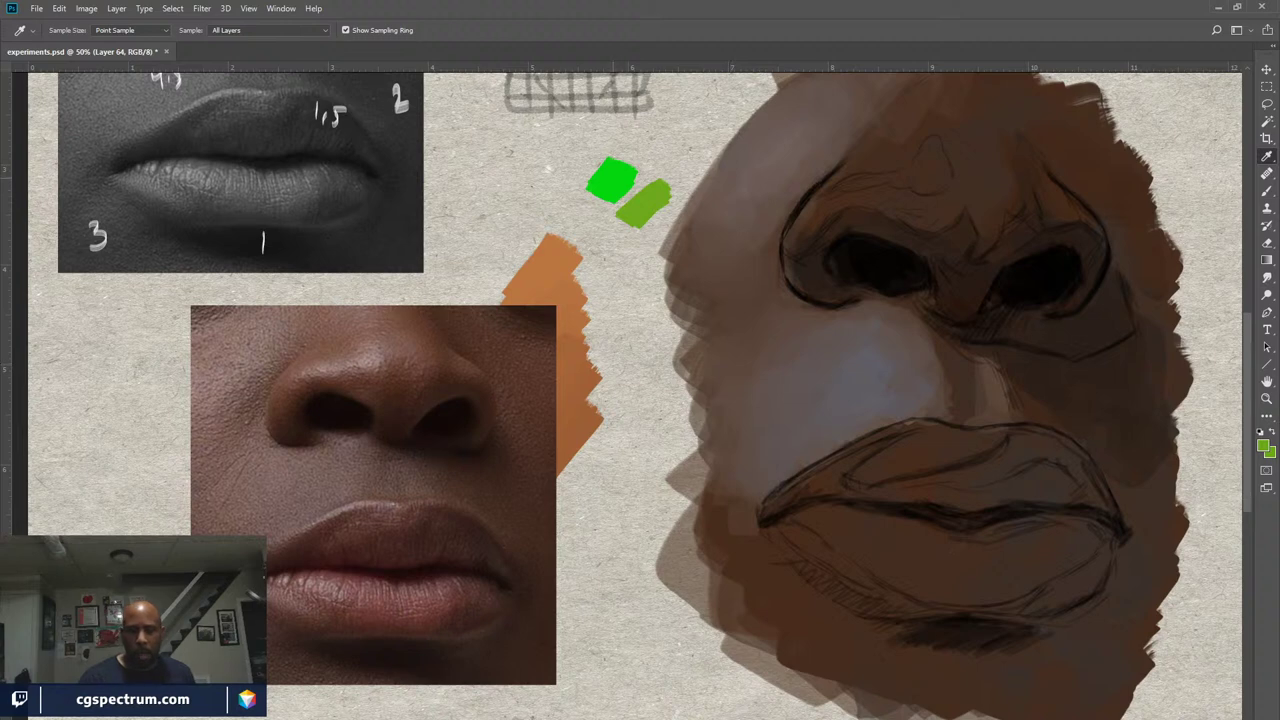
click(612, 180)
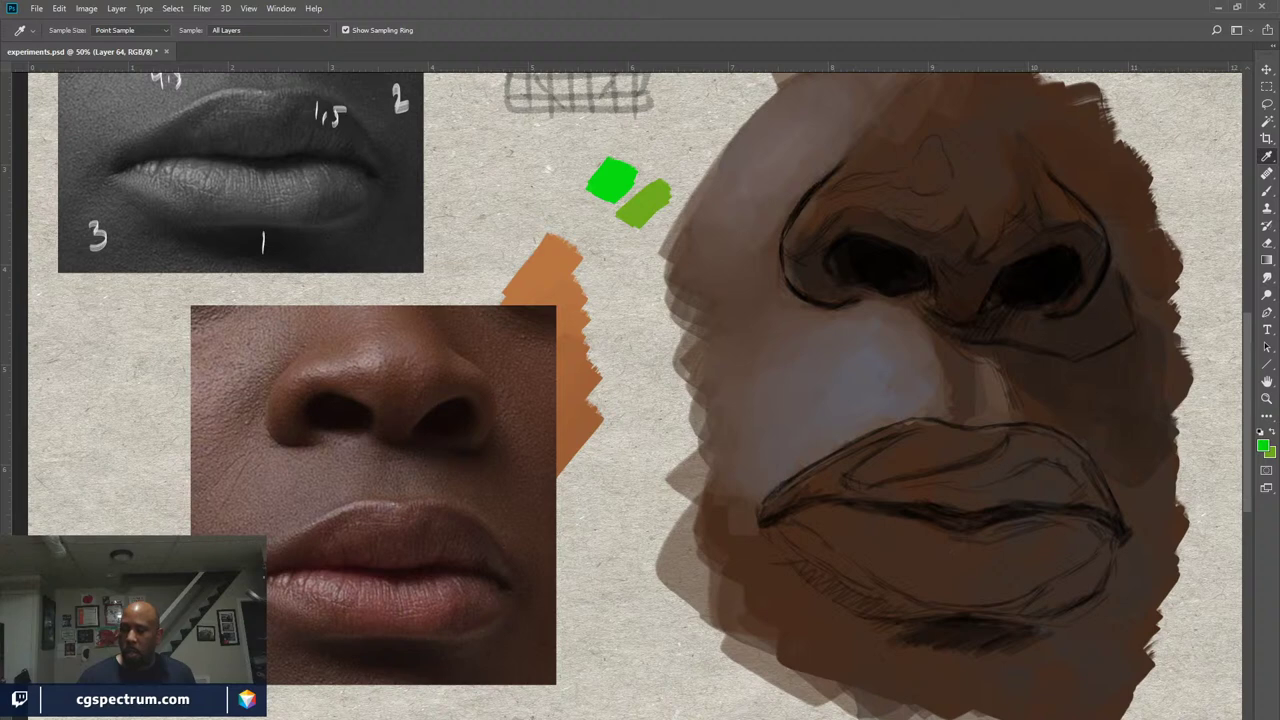
View the canvas in greyscale and set the Brush's foreground colour to bright magenta
key(ctrl+y)
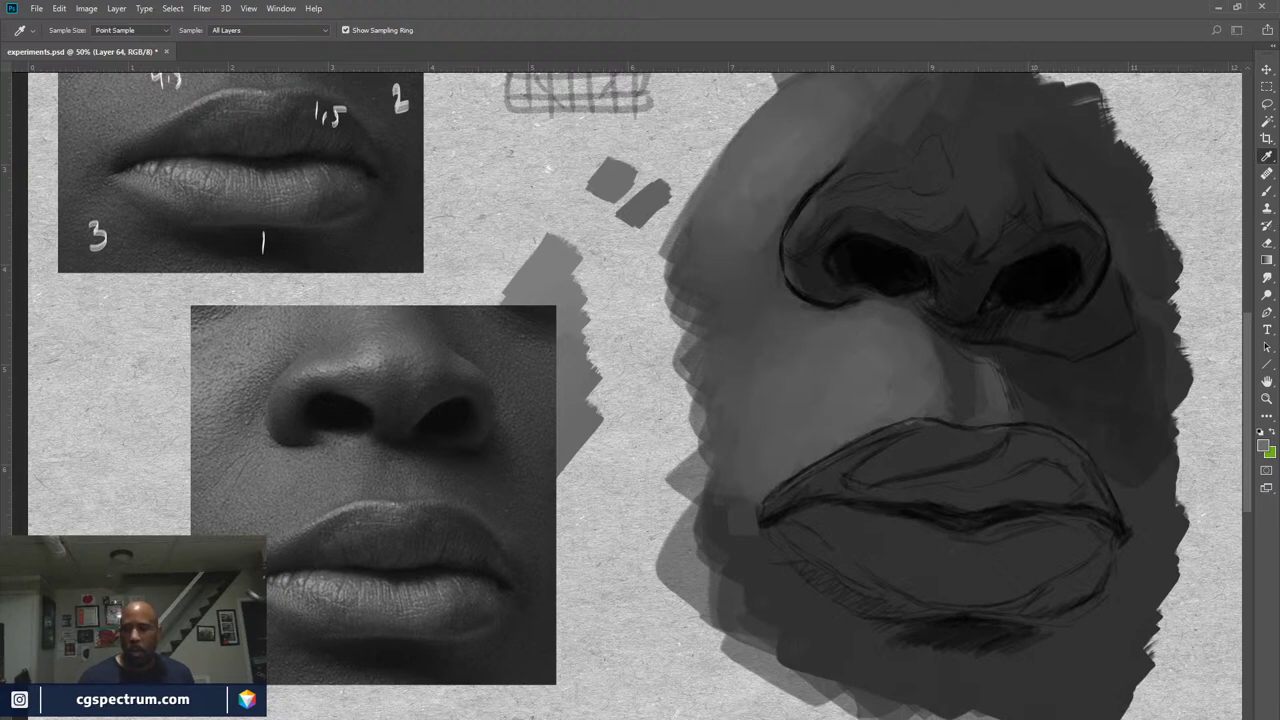
key(x)
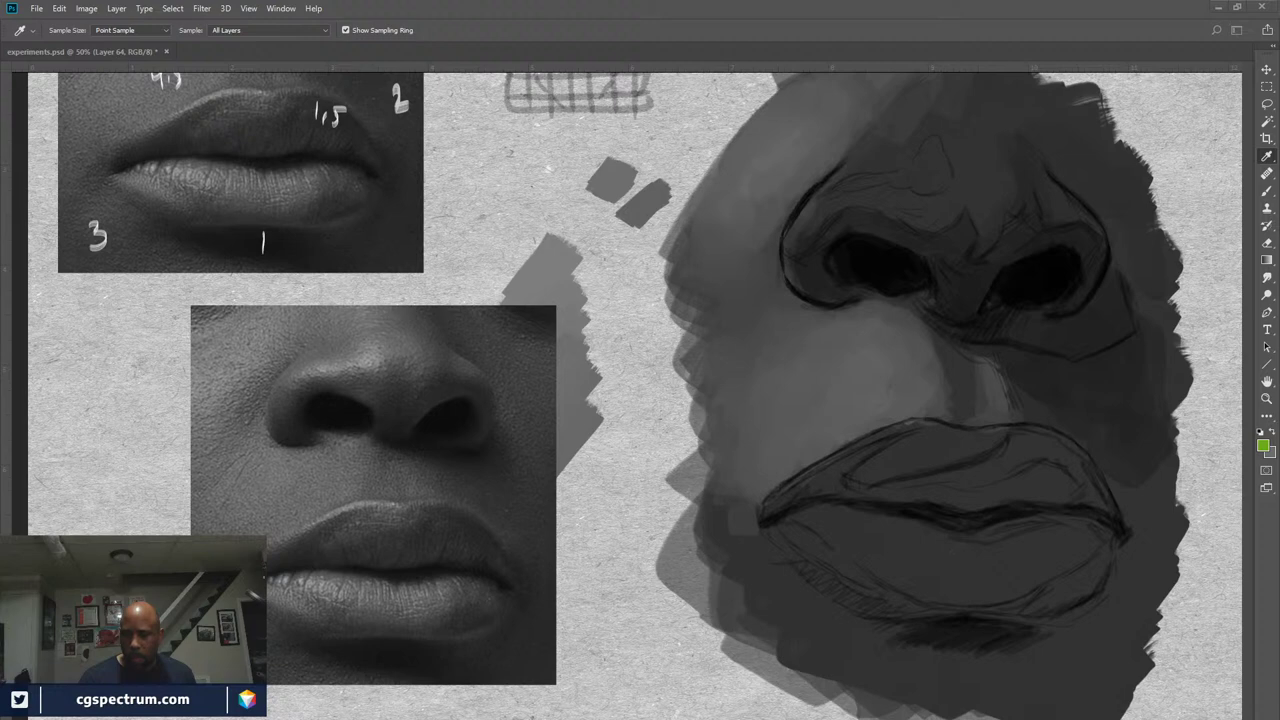
key(b)
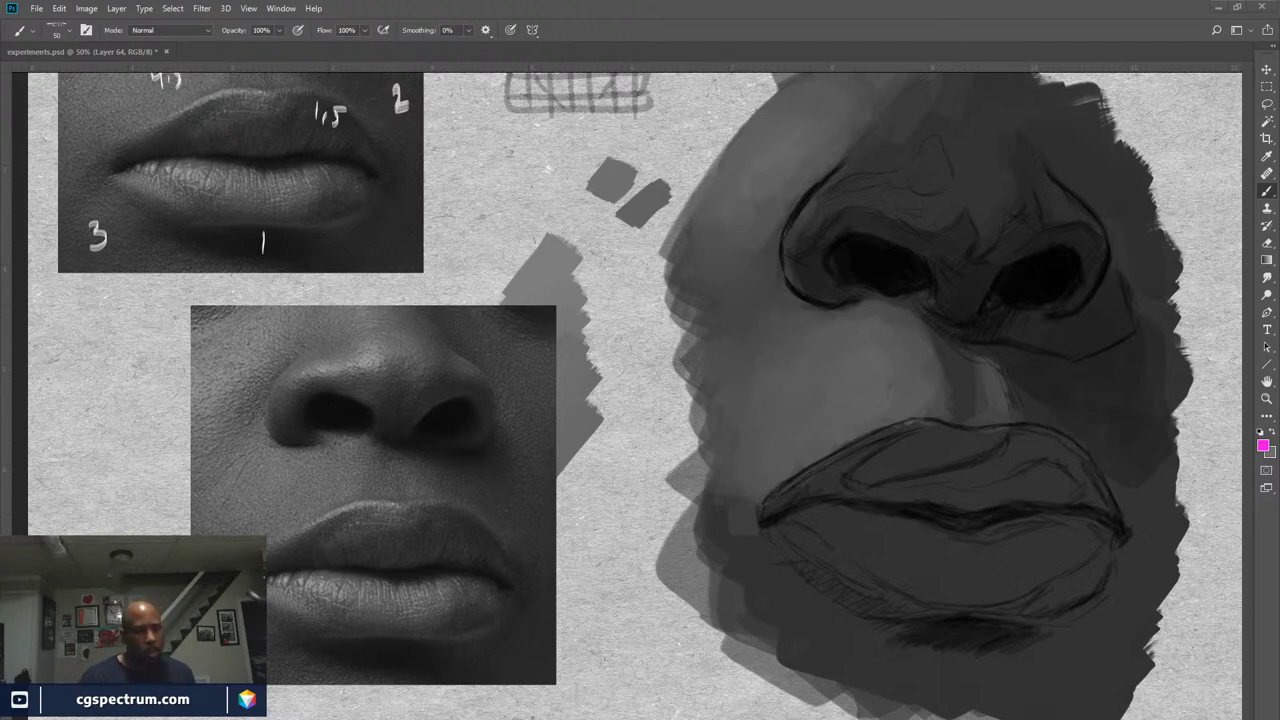
key(v)
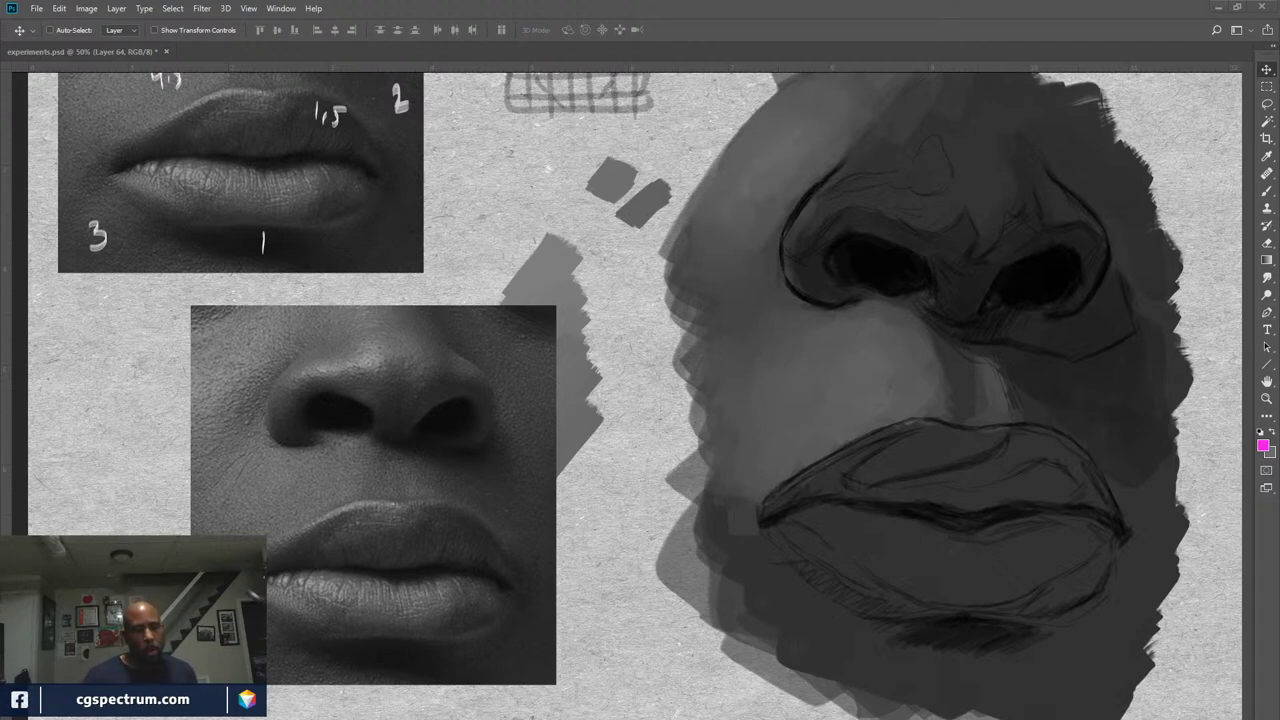
key(ctrl+t)
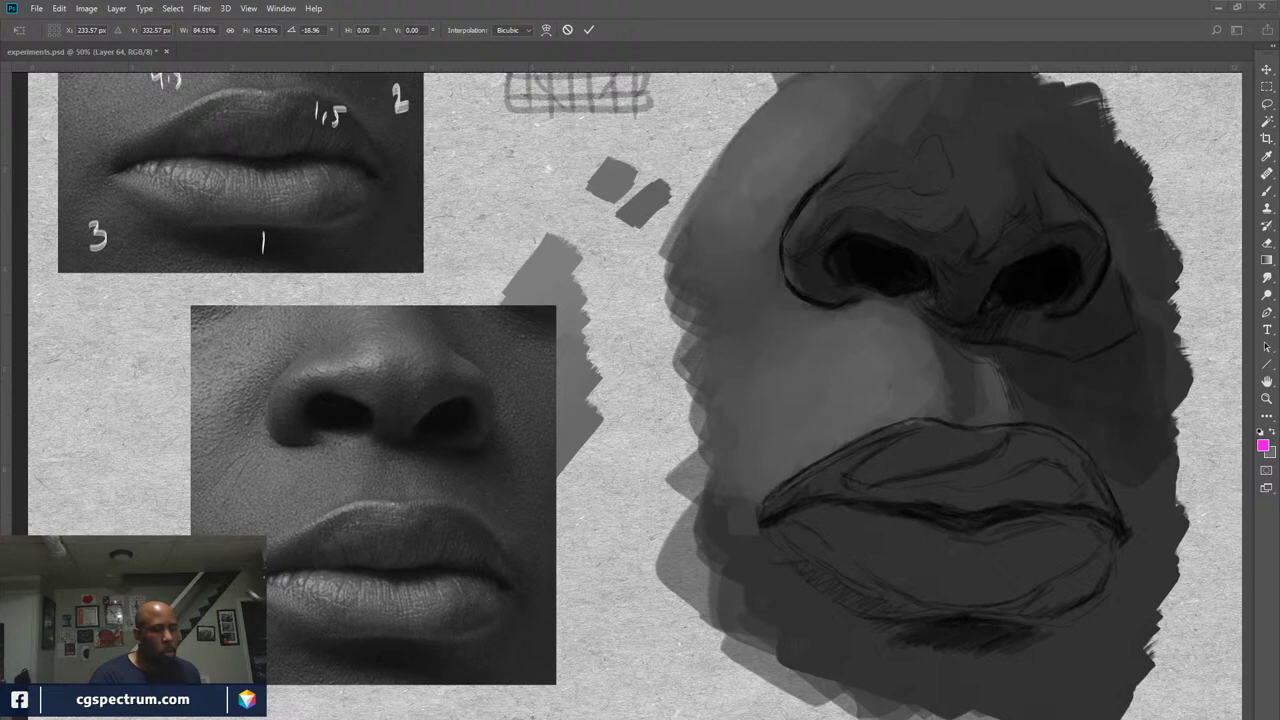
key(Return)
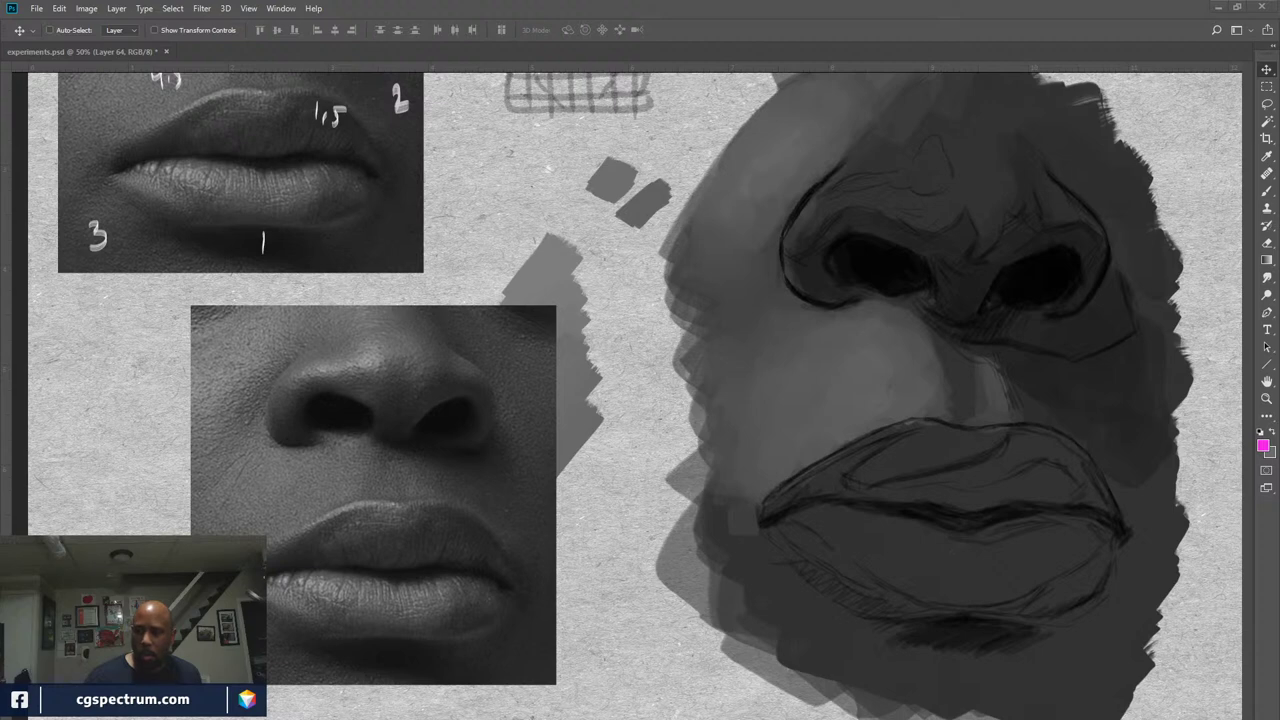
Set the foreground colour to a darker magenta and switch to the Paint Bucket tool
key(i)
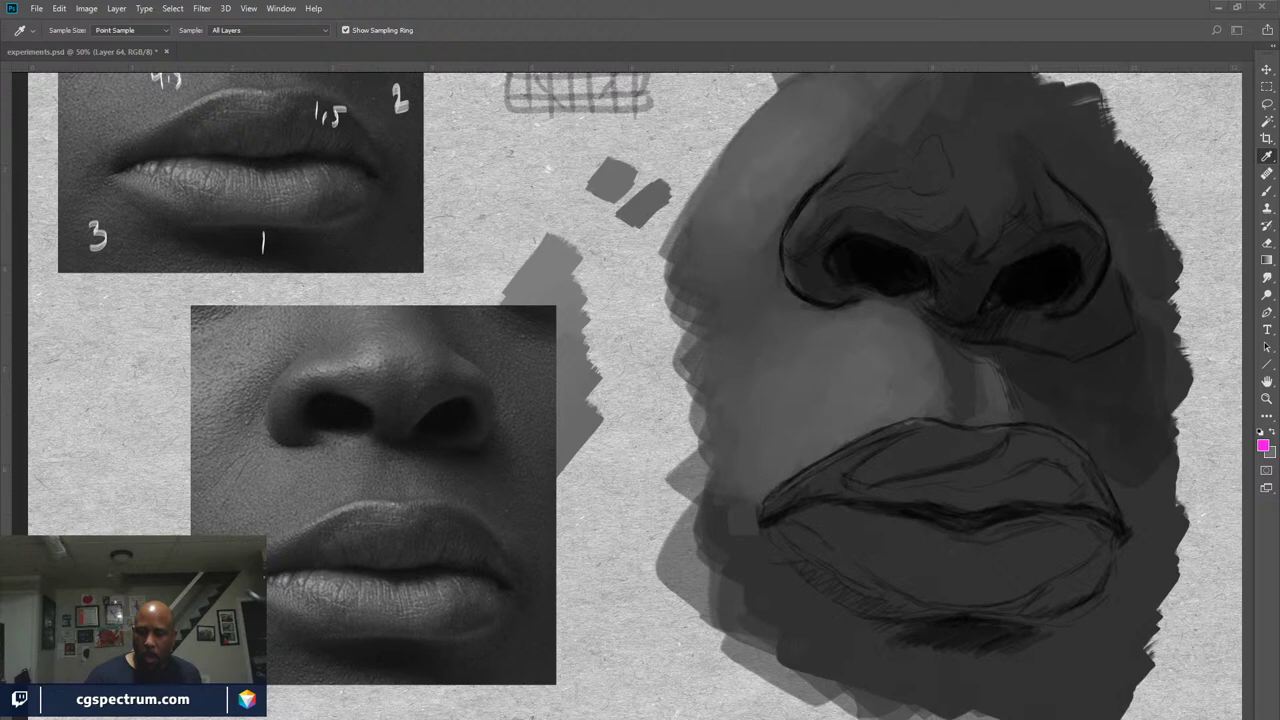
key(g)
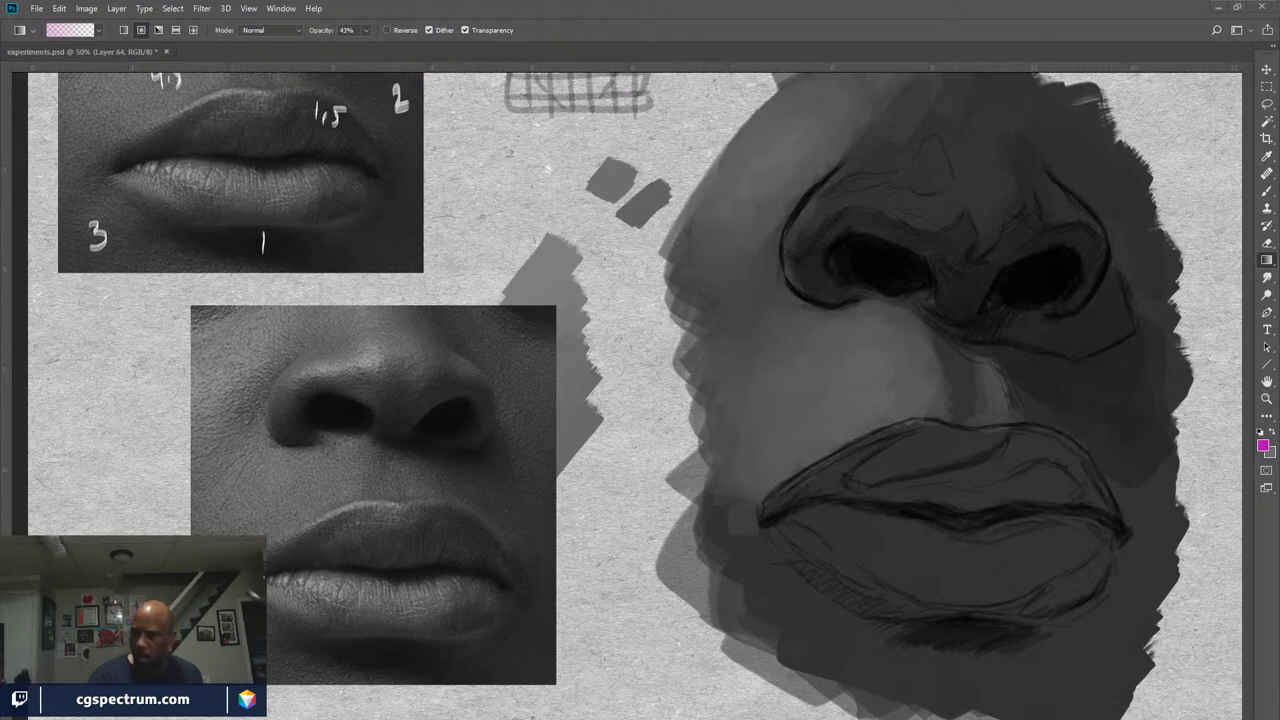
key(shift+g)
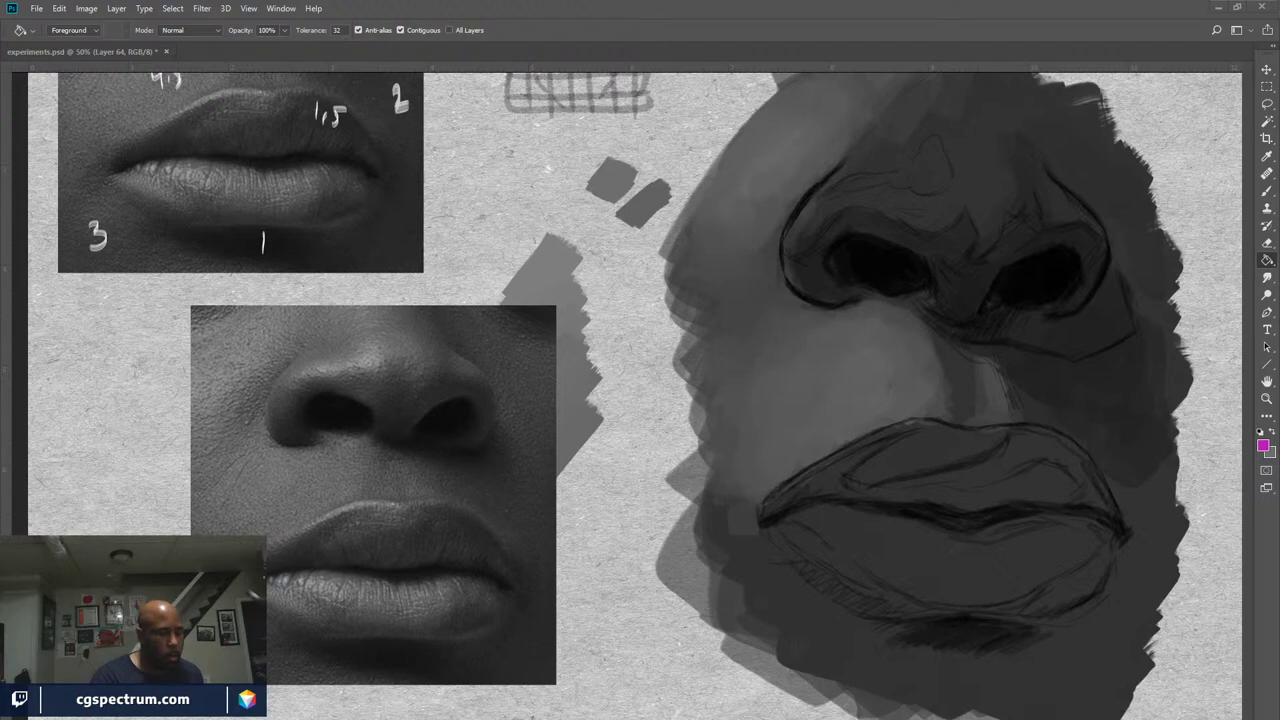
key(f)
key(f)
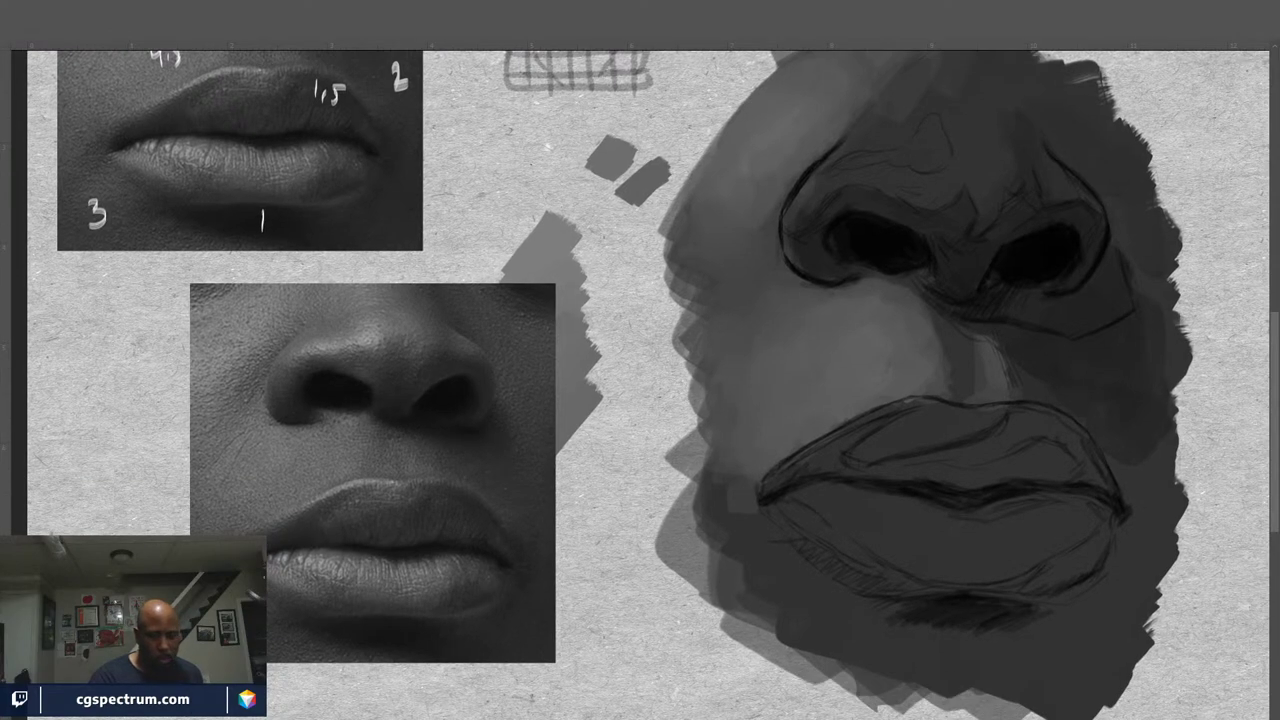
key(f)
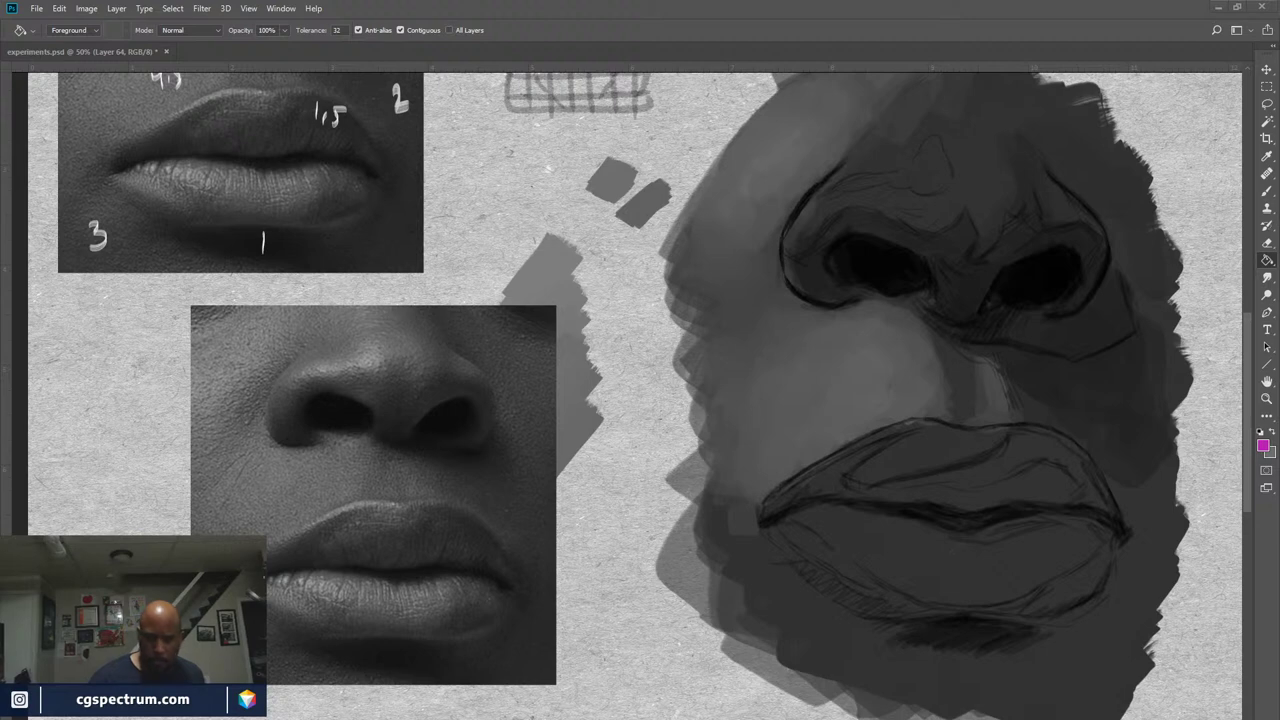
key(v)
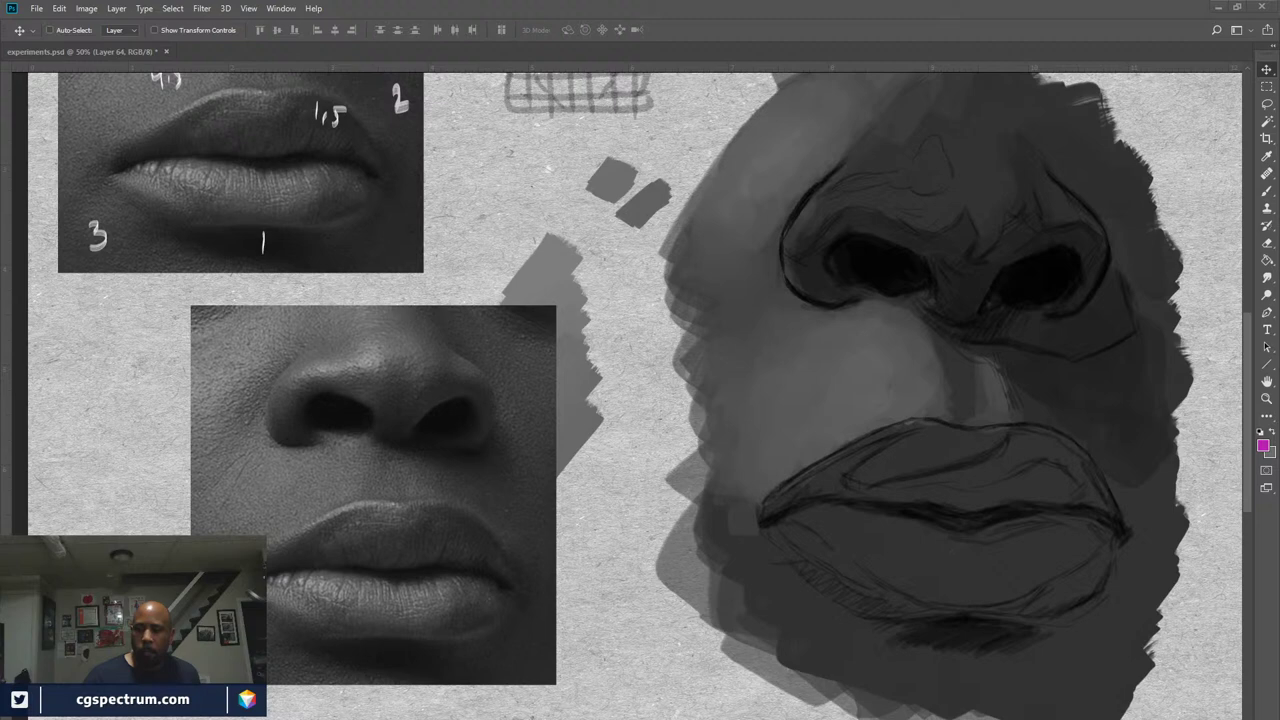
key(d)
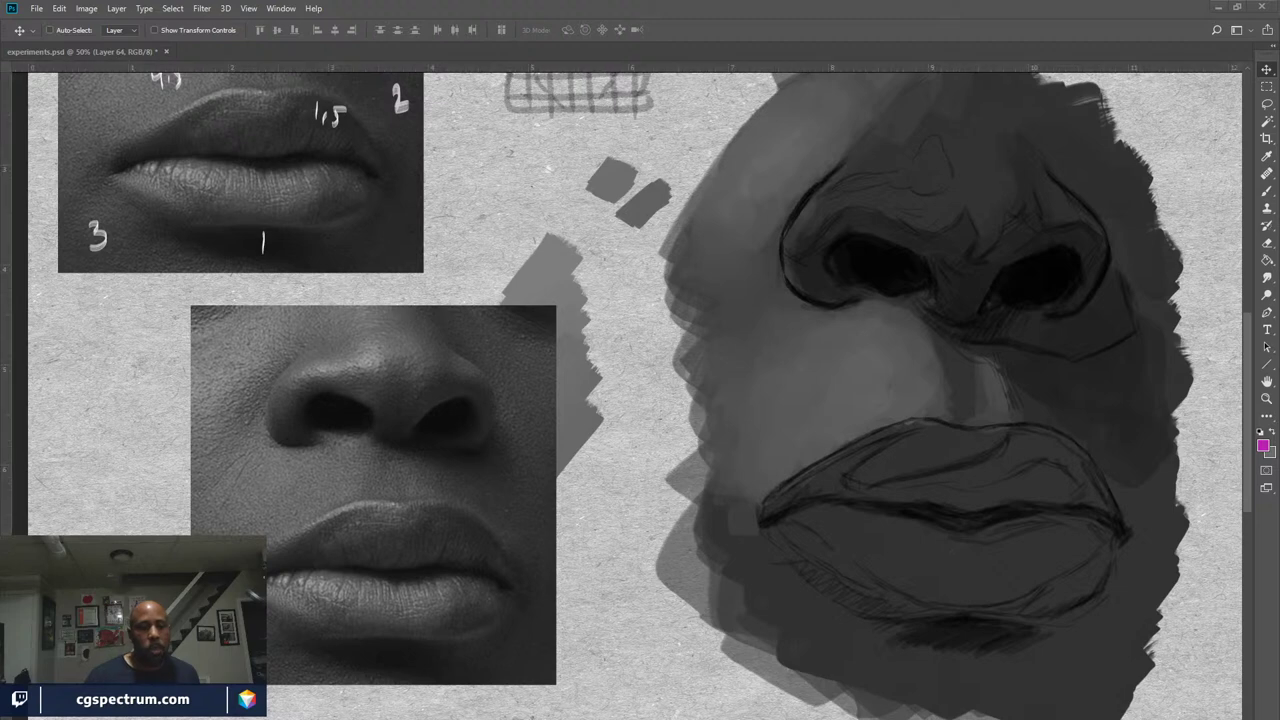
Examine the value numbers written on the nose-and-mouth reference against the greyscale view of the painting
scroll(720, 390, up, 5)
scroll(720, 390, left, 5)
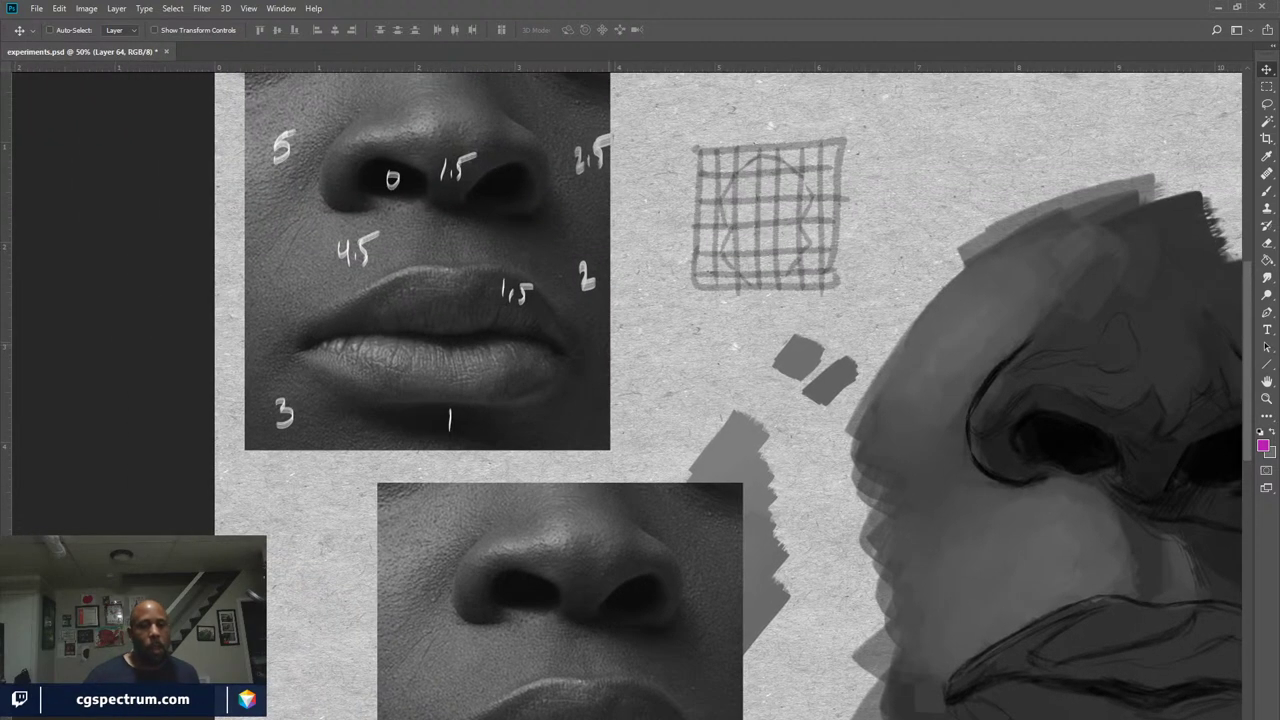
scroll(720, 390, up, 3)
scroll(720, 390, left, 1)
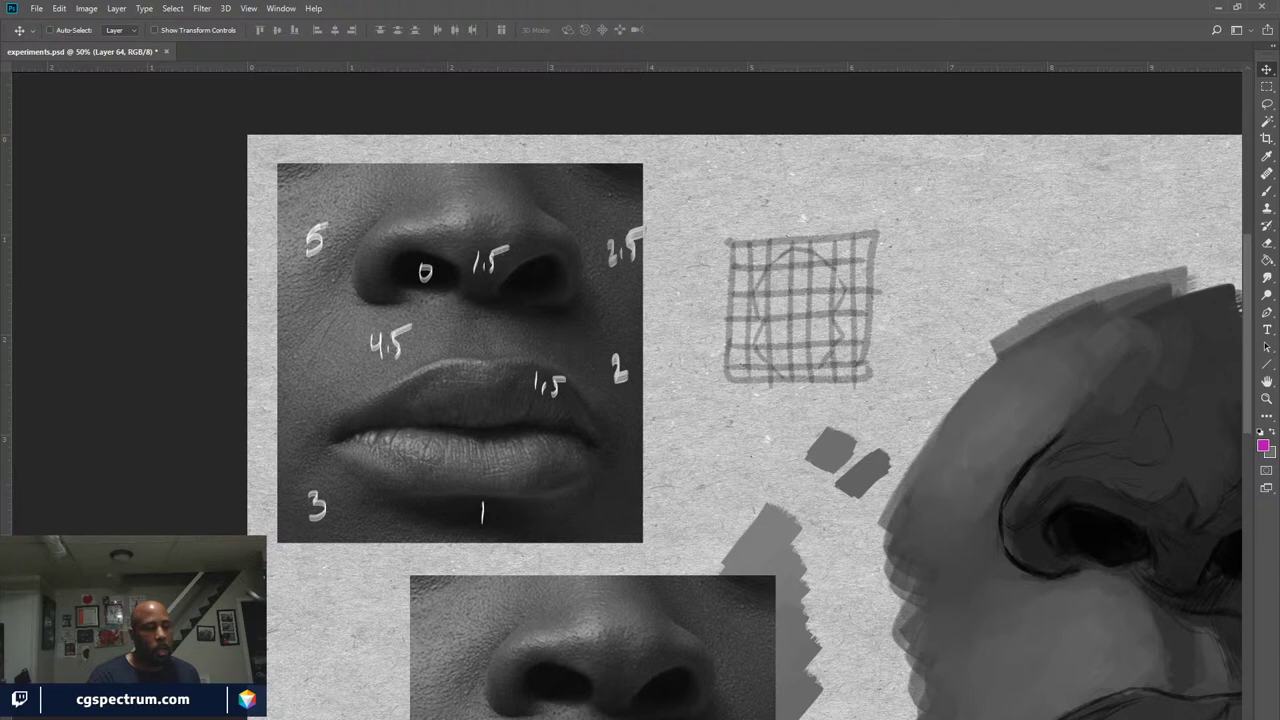
key(ctrl+s)
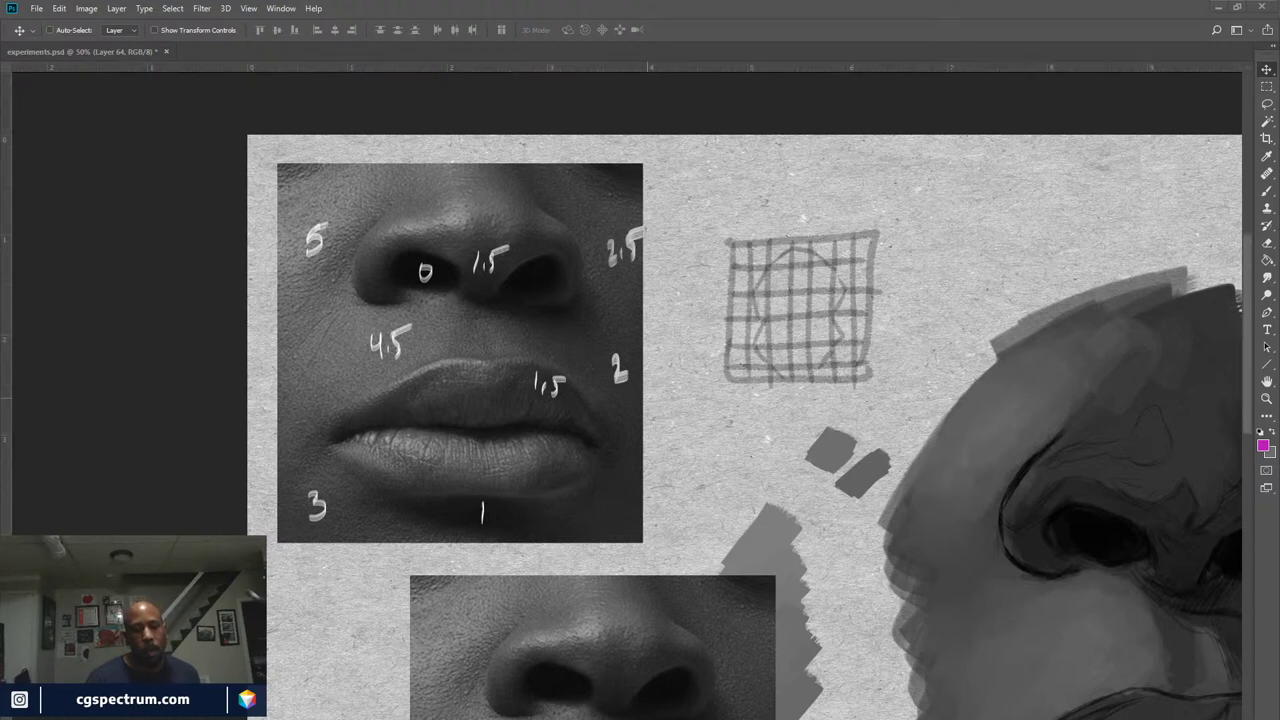
scroll(744, 350, down, 1)
scroll(732, 392, down, 5)
scroll(732, 392, right, 5)
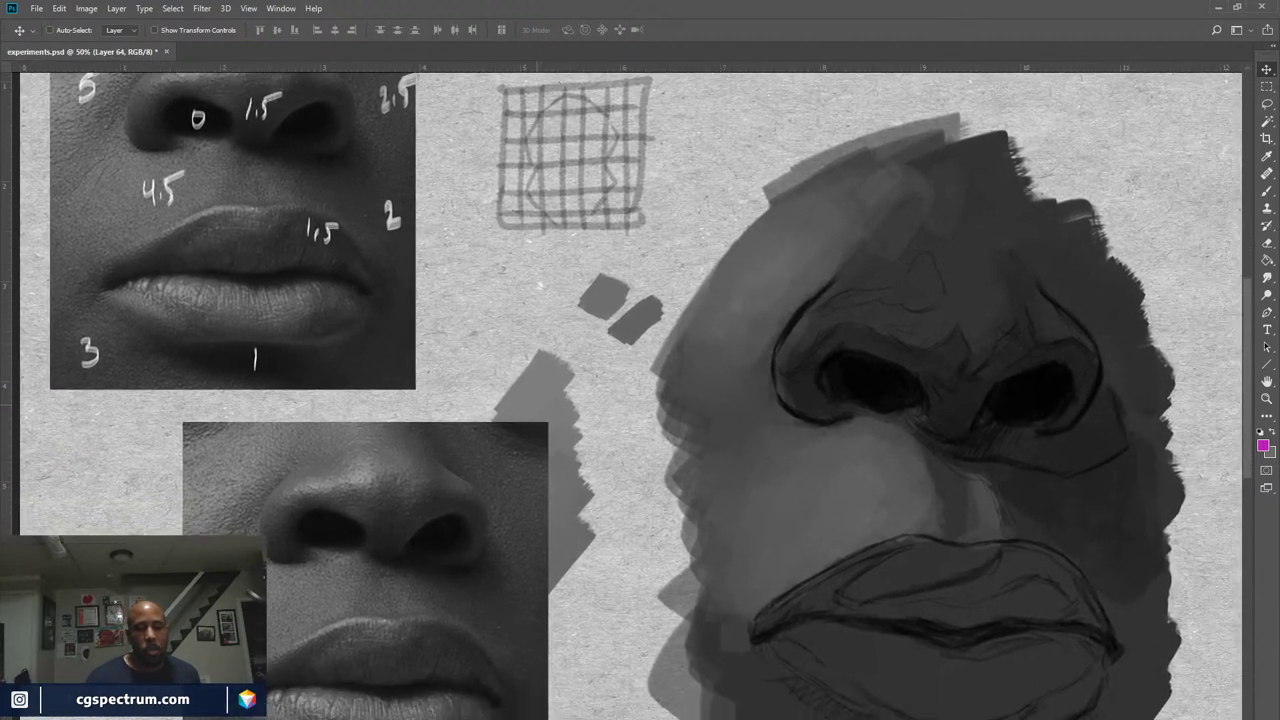
scroll(632, 392, right, 3)
scroll(632, 392, down, 1)
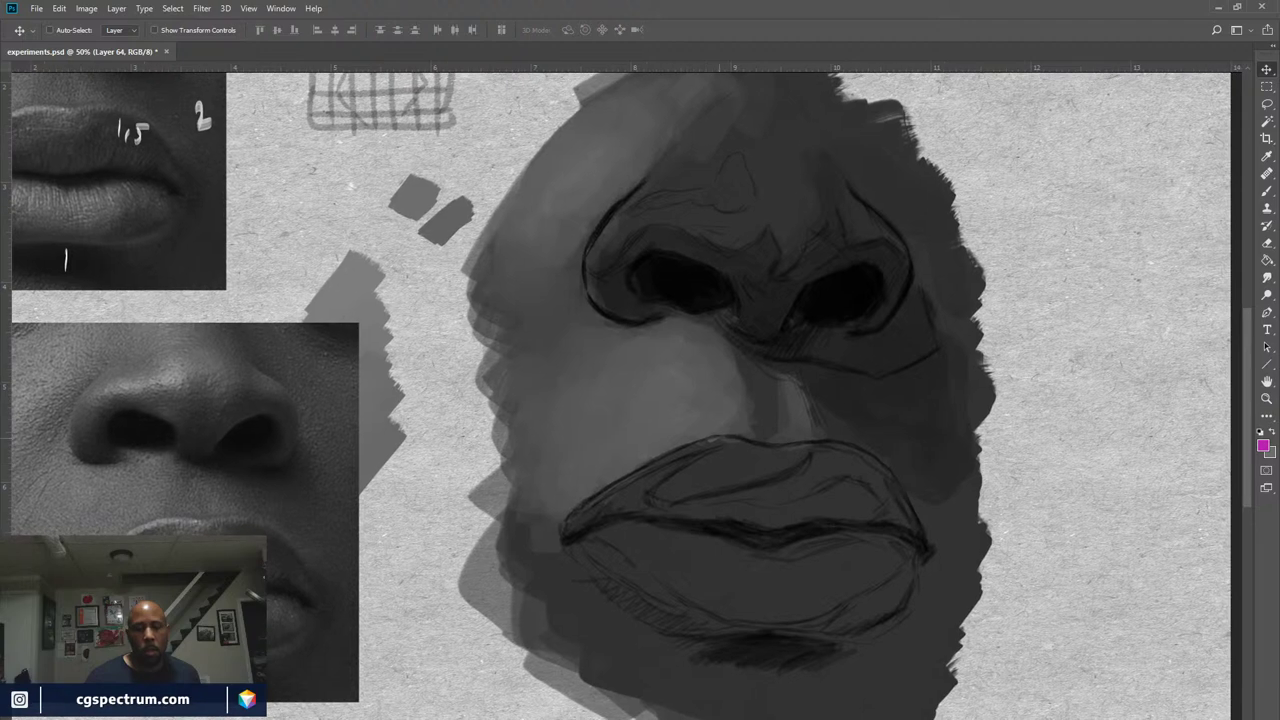
scroll(632, 392, down, 1)
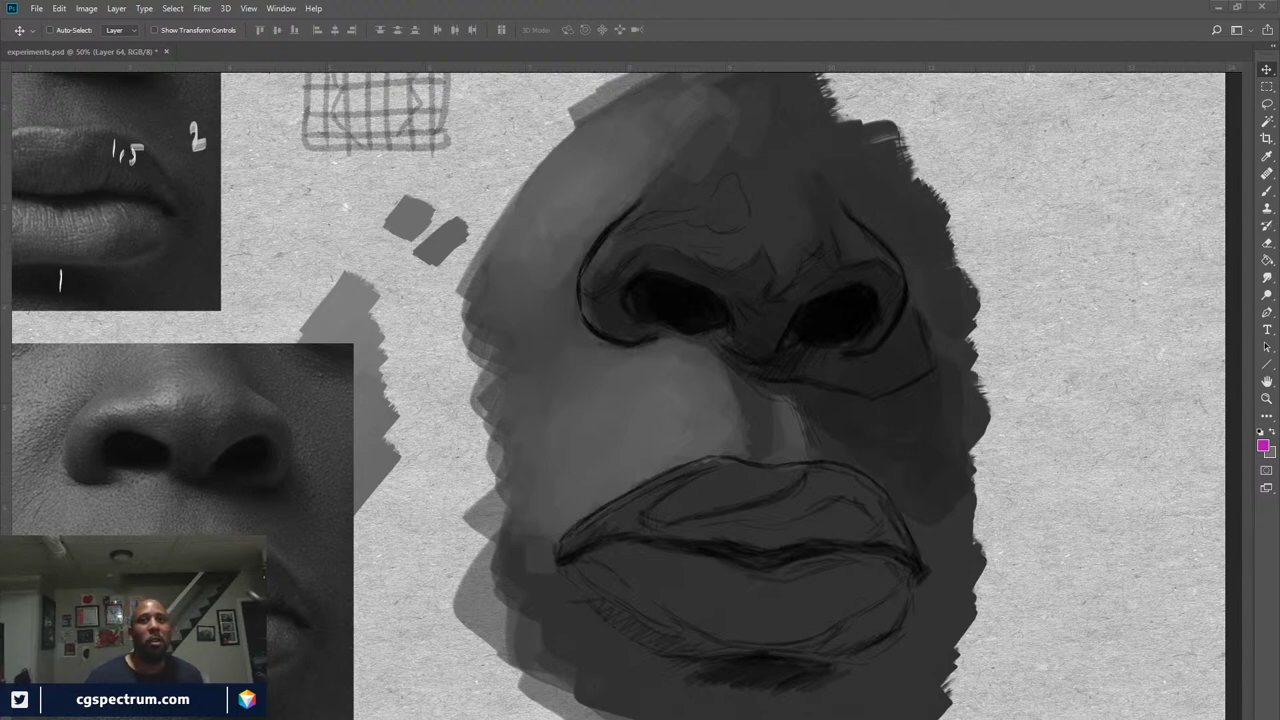
Bring back the hidden workspace panels and the floating colour-value palette document, and make the Brush active
key(Tab)
key(Tab)
key(Tab)
key(Tab)
key(Tab)
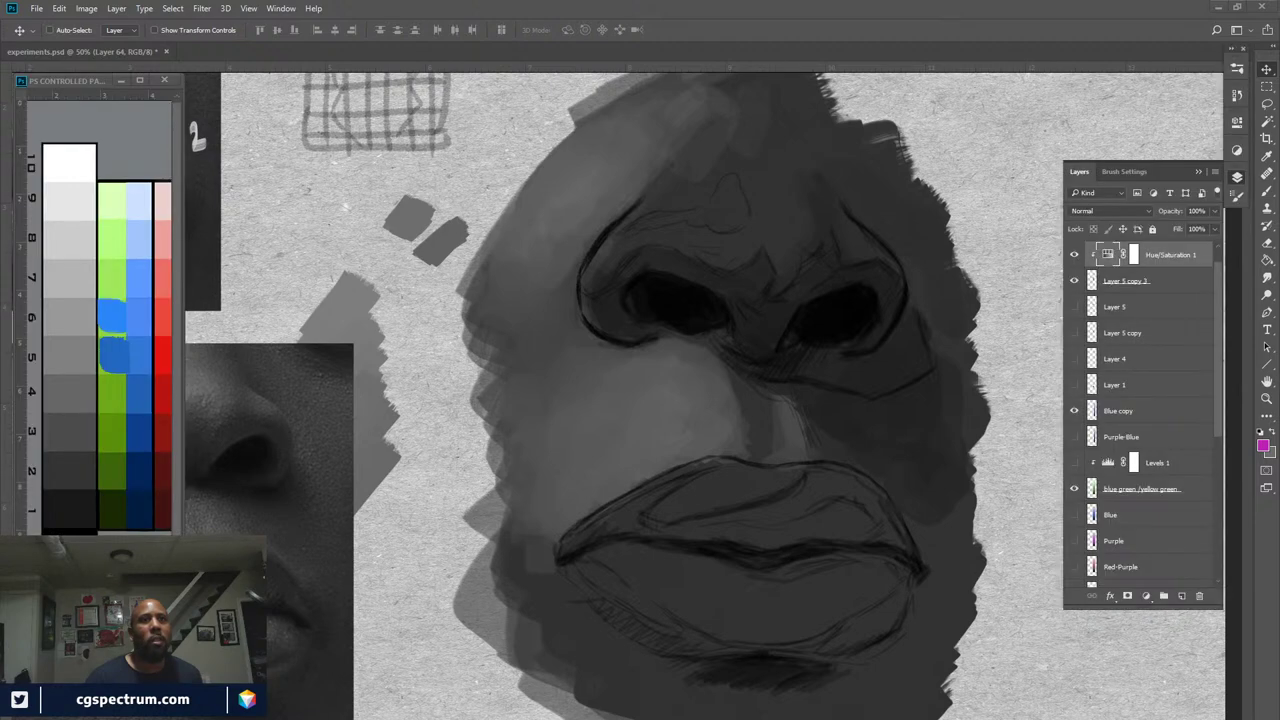
key(Tab)
key(Tab)
key(Tab)
key(Tab)
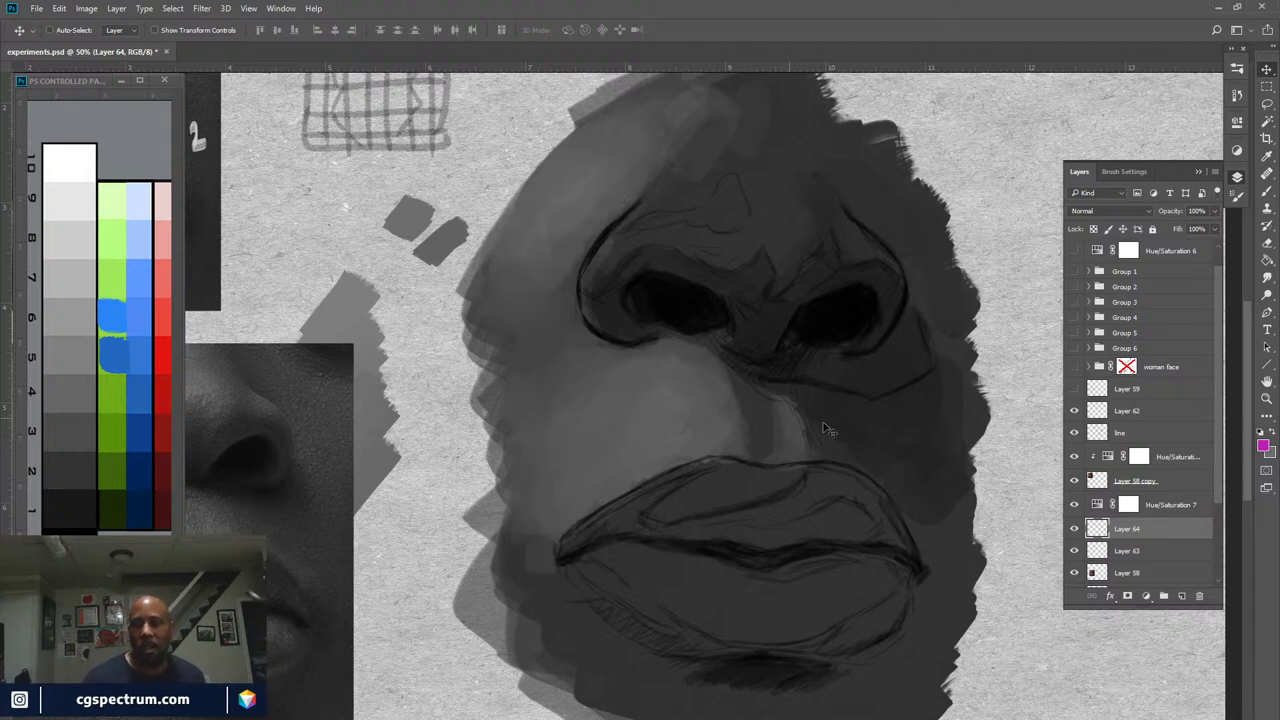
key(b)
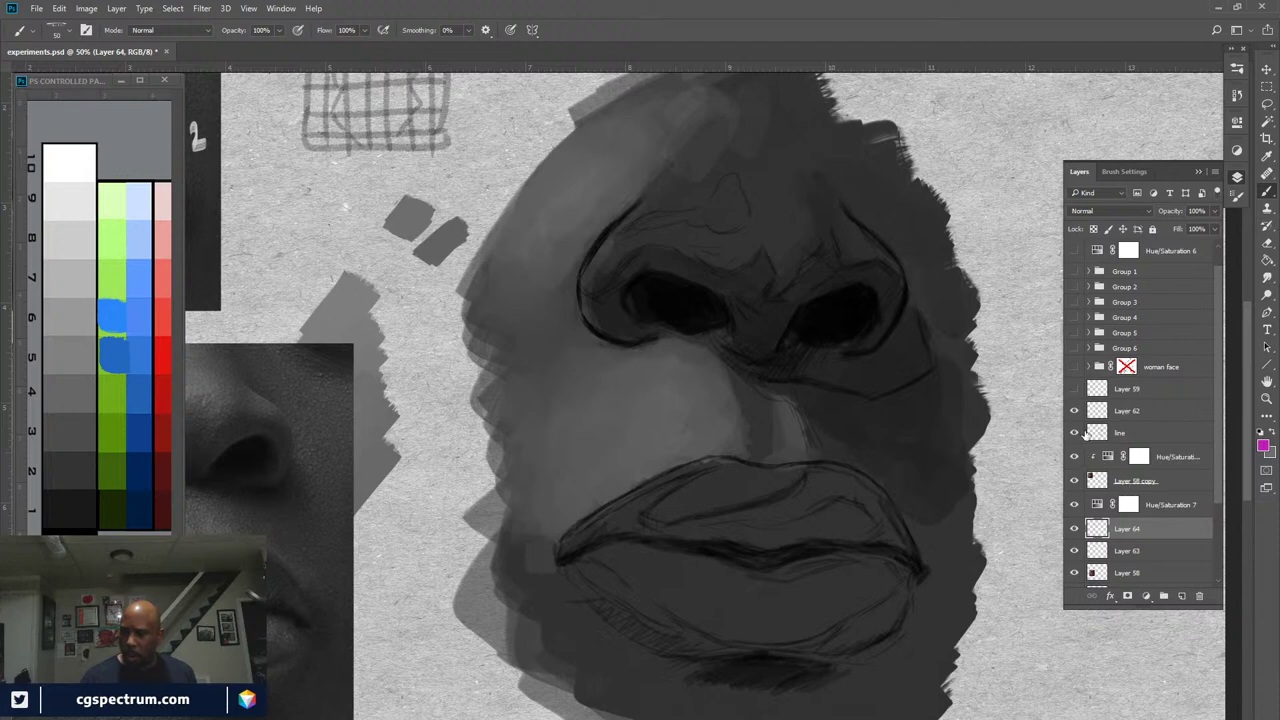
Hide the Hue/Saturation 7 adjustment to restore full colour and delete the green swatch layers, Layer 64 and Layer 63
click(1074, 505)
drag(734, 534, 921, 511)
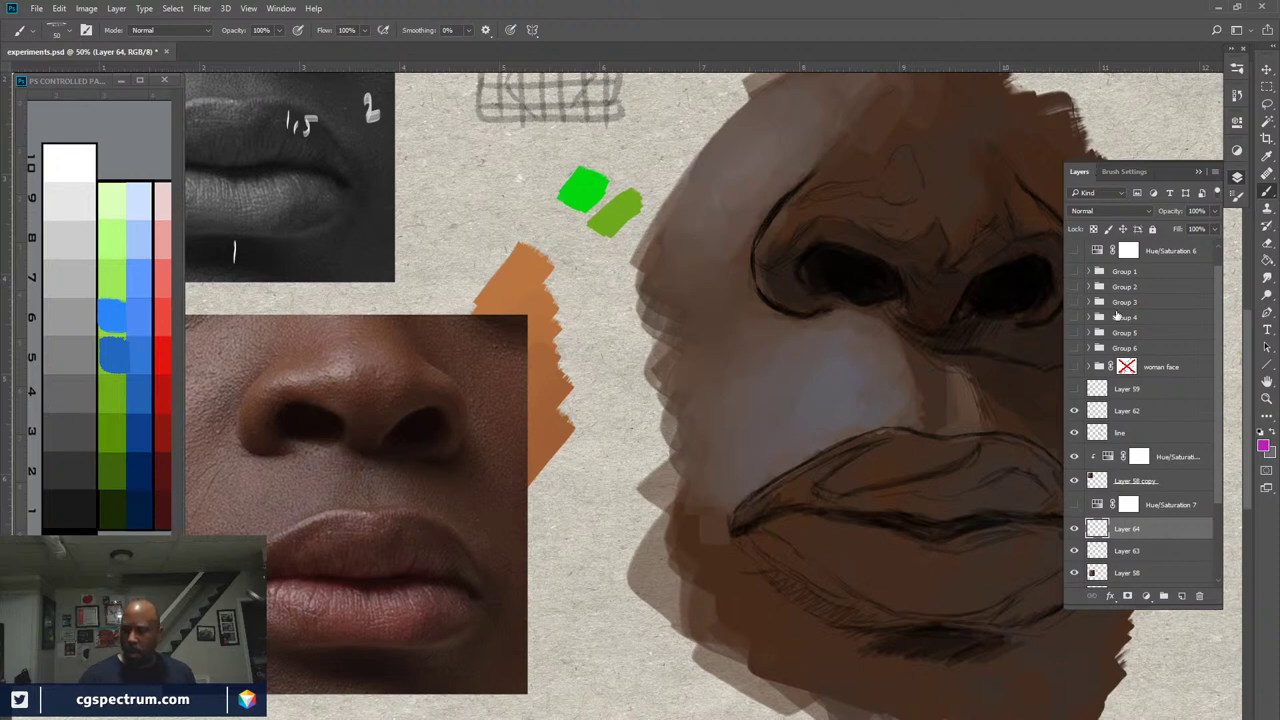
click(1075, 529)
click(1075, 529)
shift+click(1127, 550)
click(1075, 551)
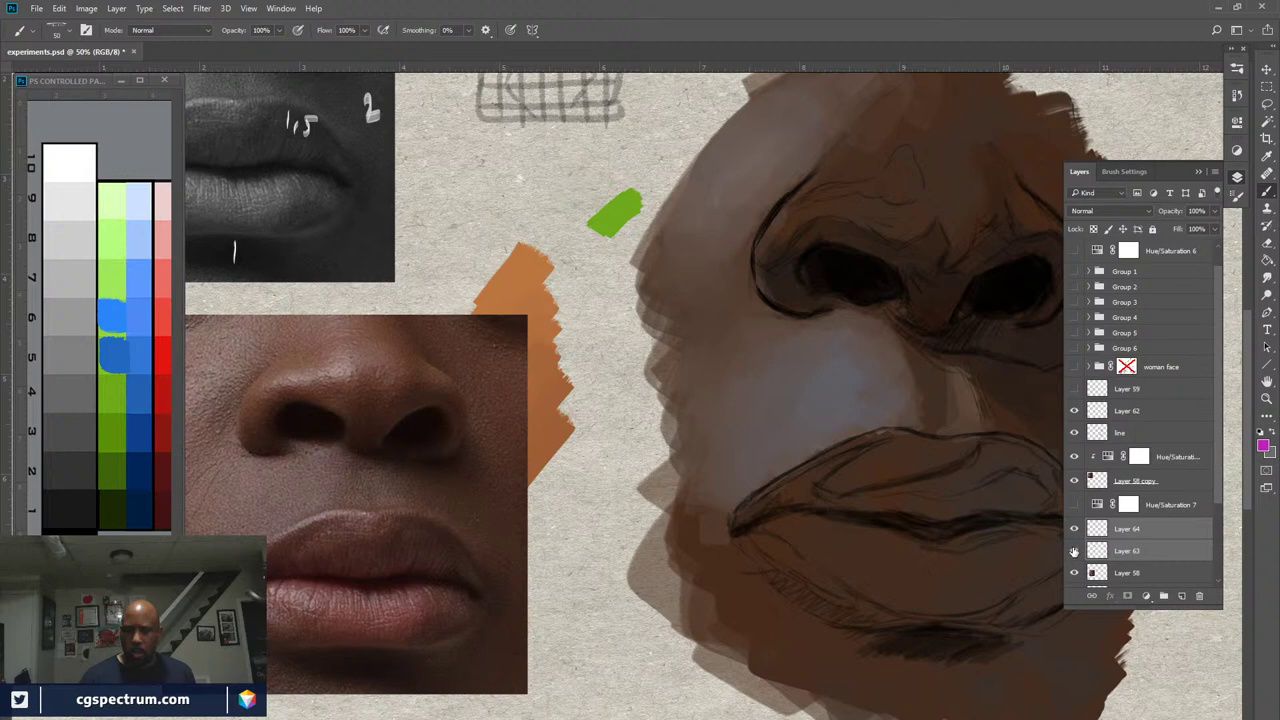
click(1075, 551)
key(Delete)
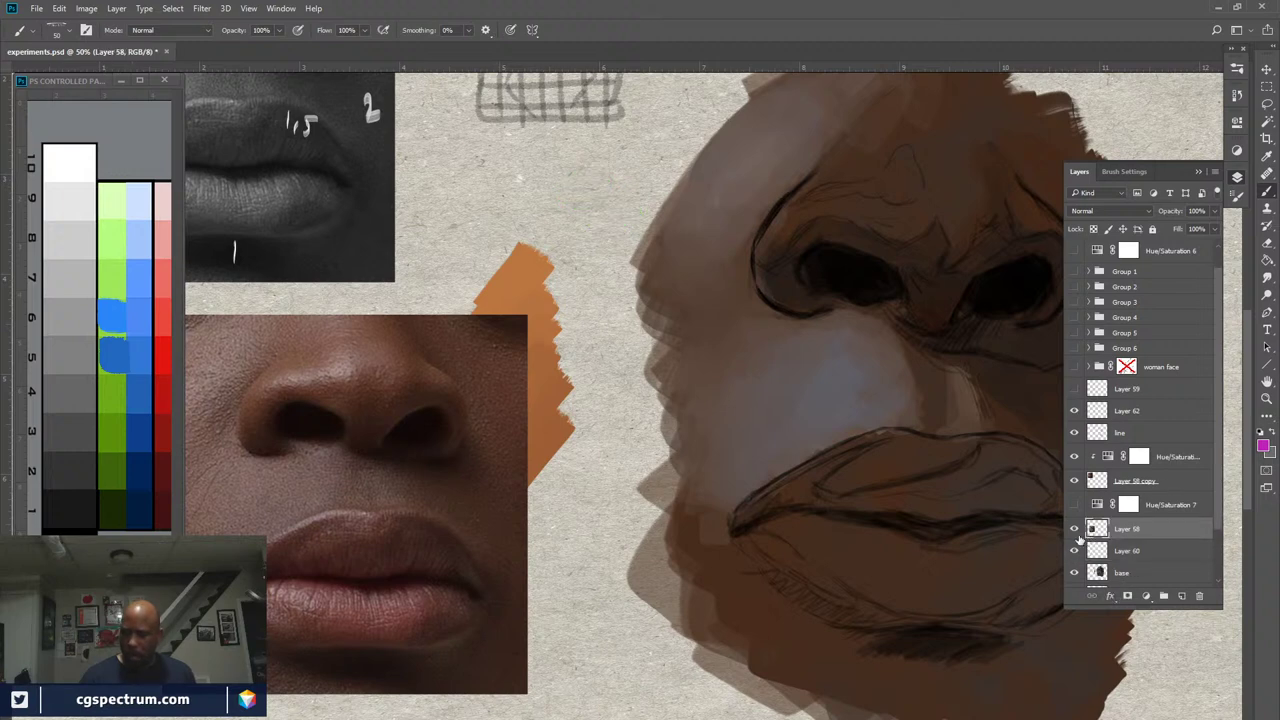
Check what Layer 62 and Layer 59 contain by toggling their visibility, and rename Layer 62 as paint
click(1134, 552)
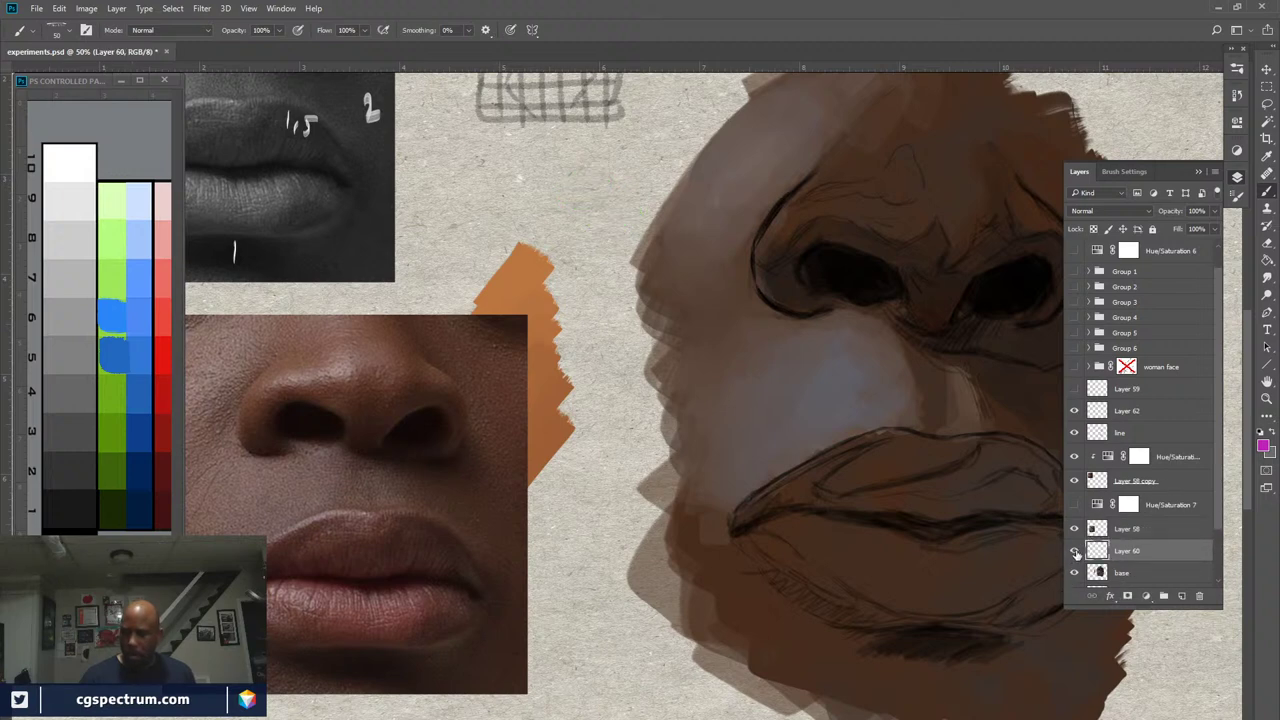
click(1130, 411)
click(1074, 411)
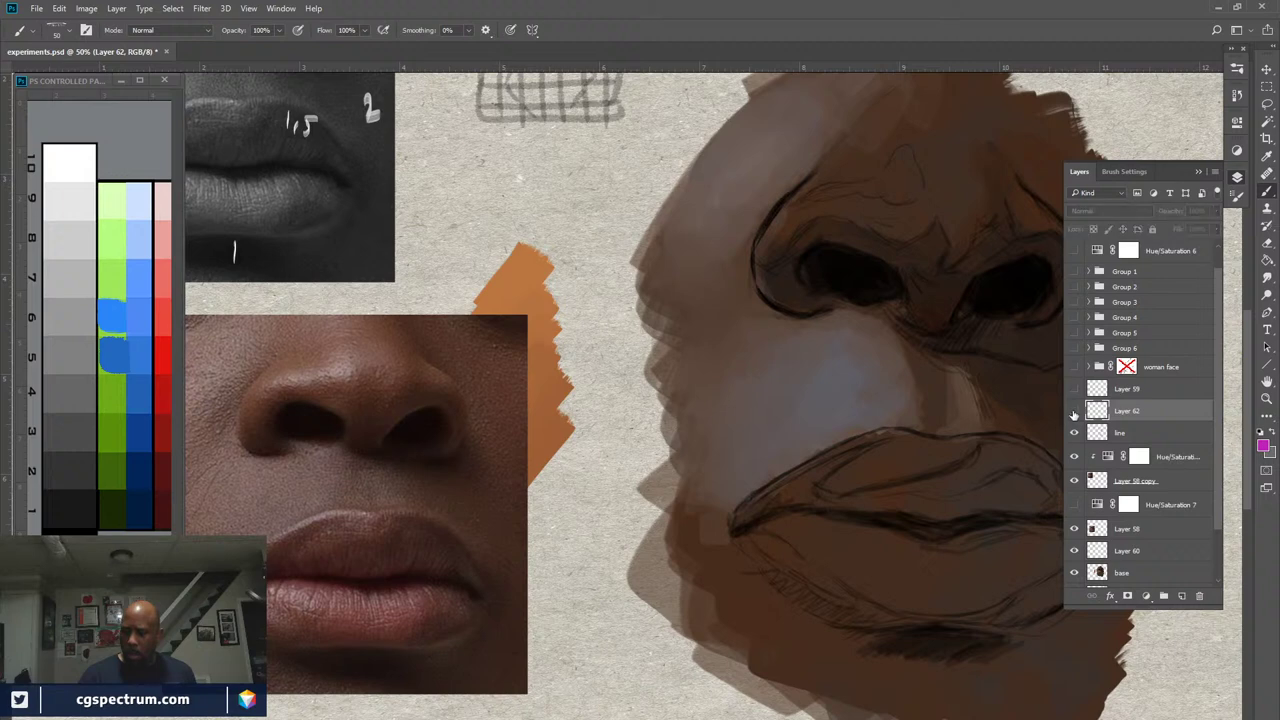
click(1074, 411)
click(1075, 389)
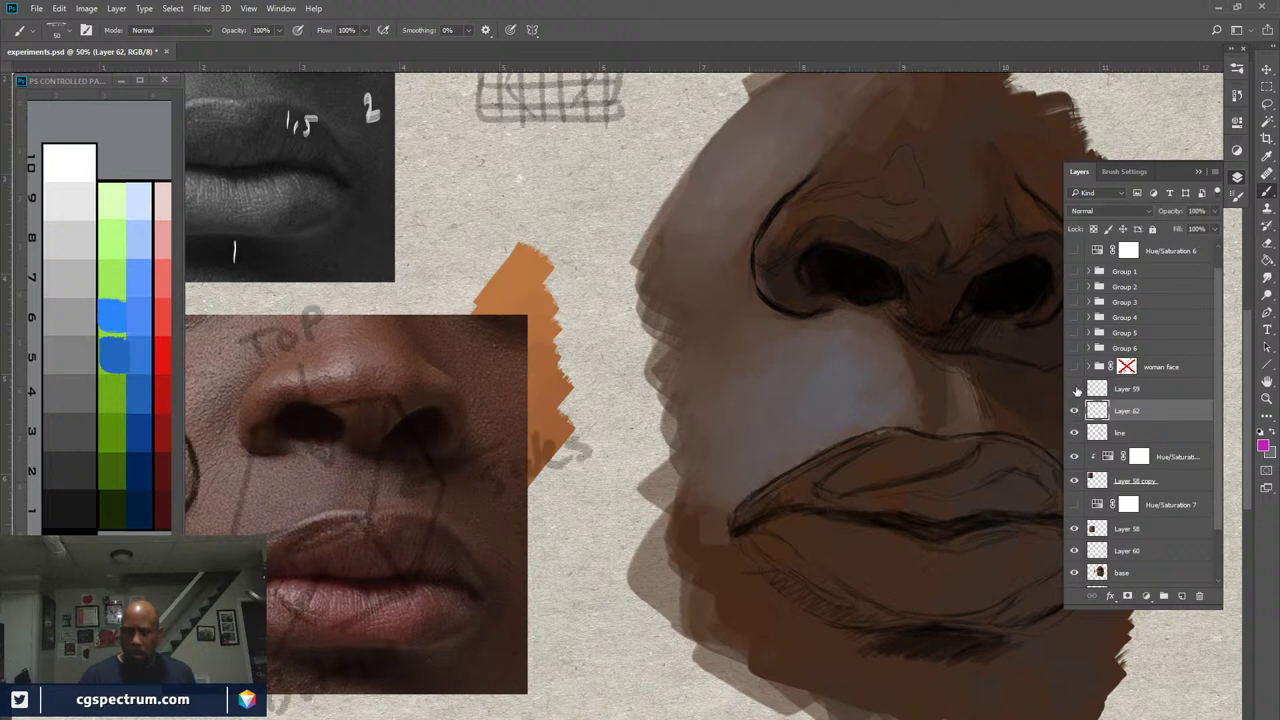
click(1075, 389)
double_click(1127, 411)
text(p)
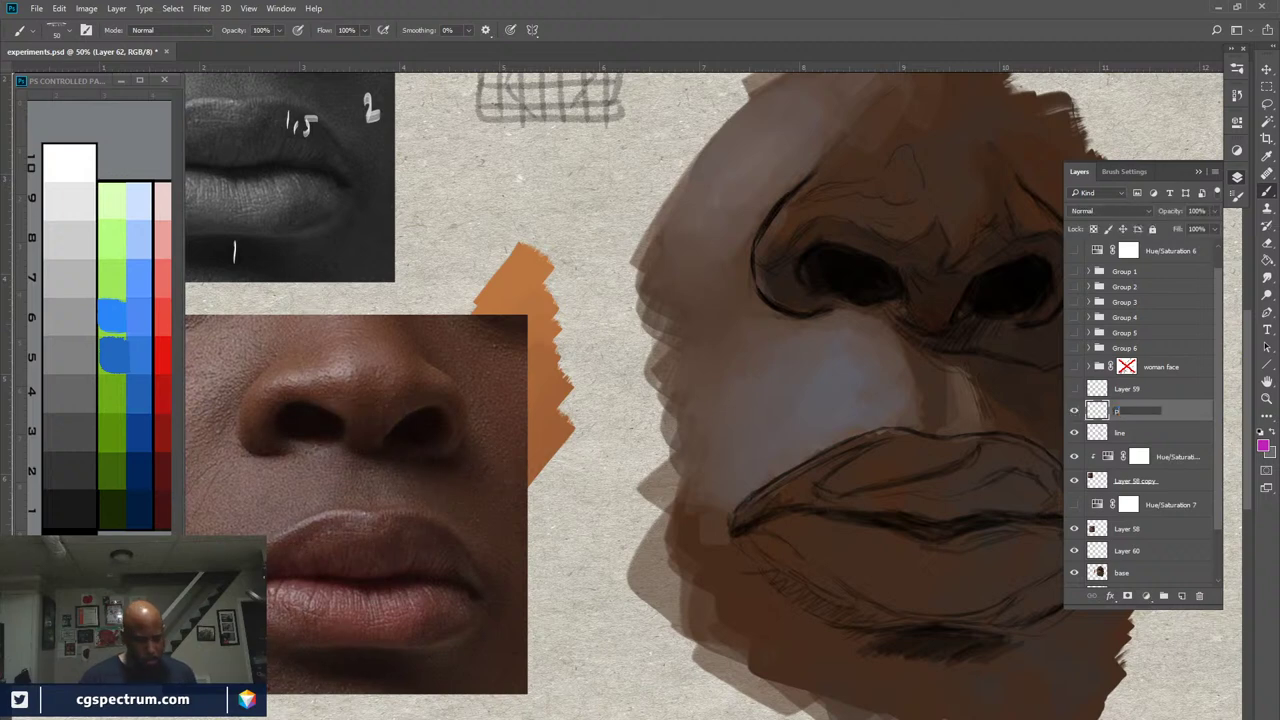
text(aint)
key(Return)
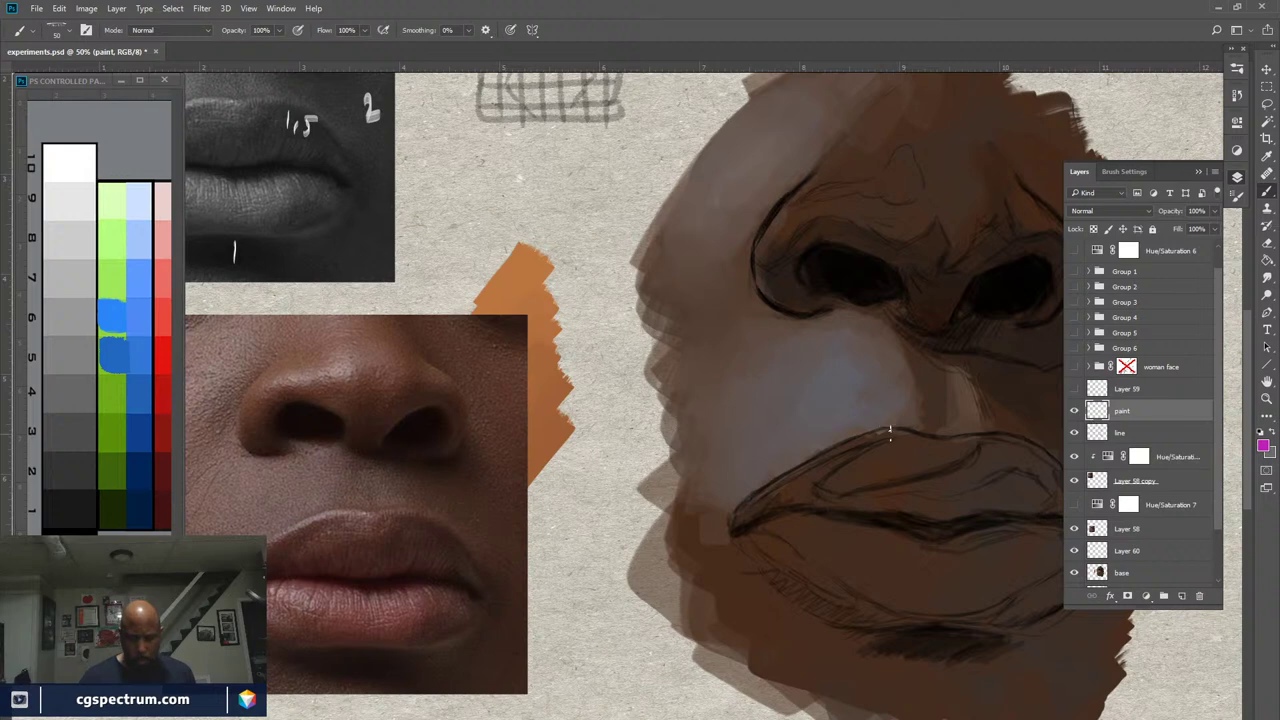
Review the Brush's Shape Dynamics settings and set the brush size to 40
click(1081, 173)
key(F5)
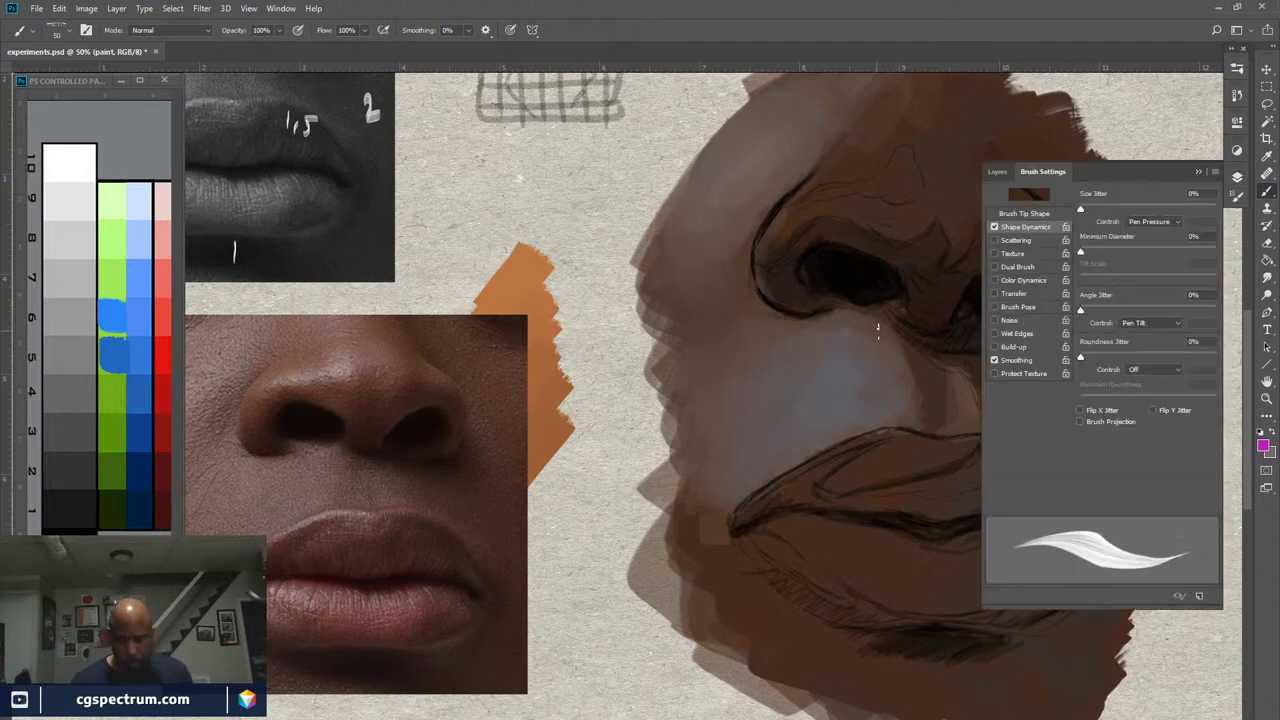
key(F5)
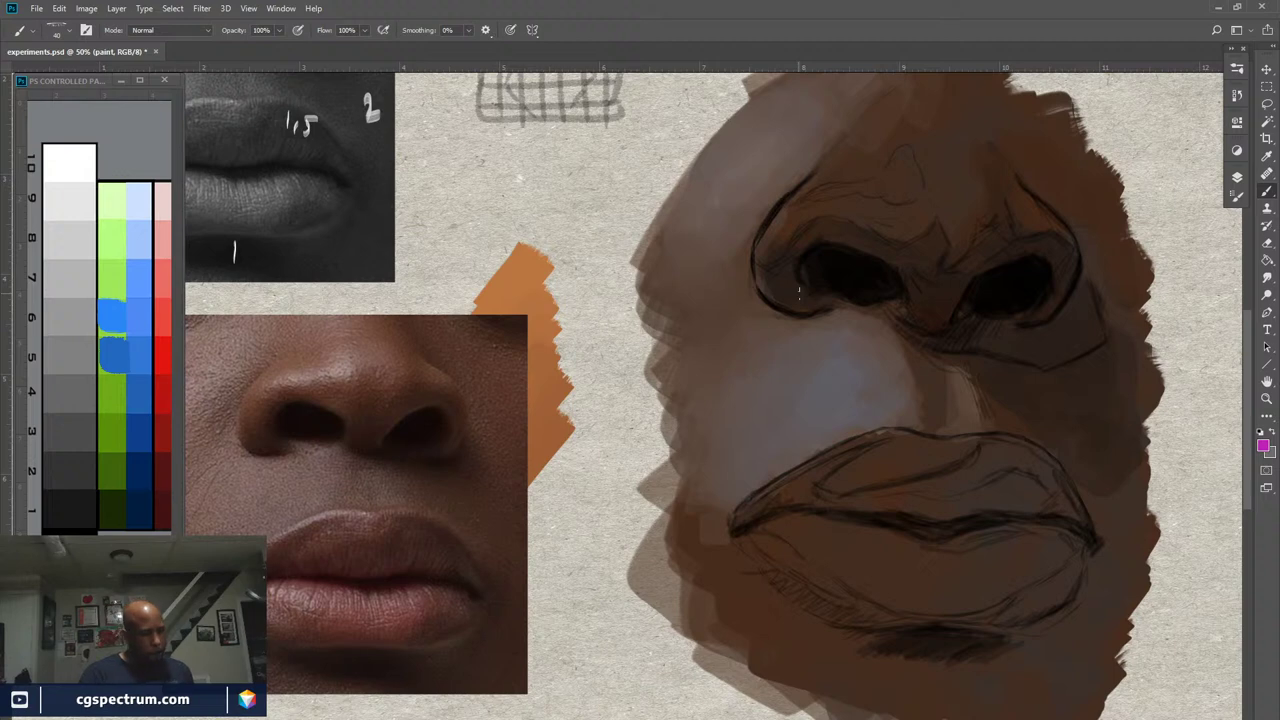
Switch to the colour-value palette document and hide Layer 5 copy 2 to clear the blue marks over its green column
drag(117, 316, 114, 332)
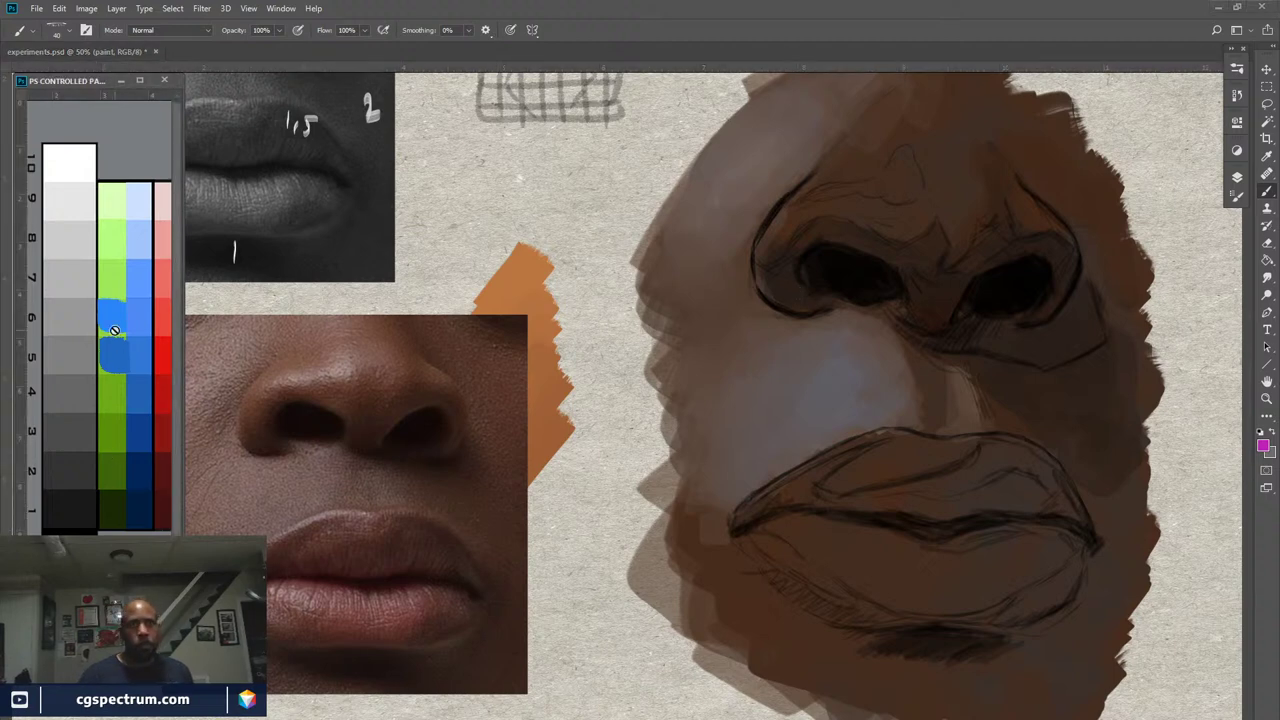
click(1237, 177)
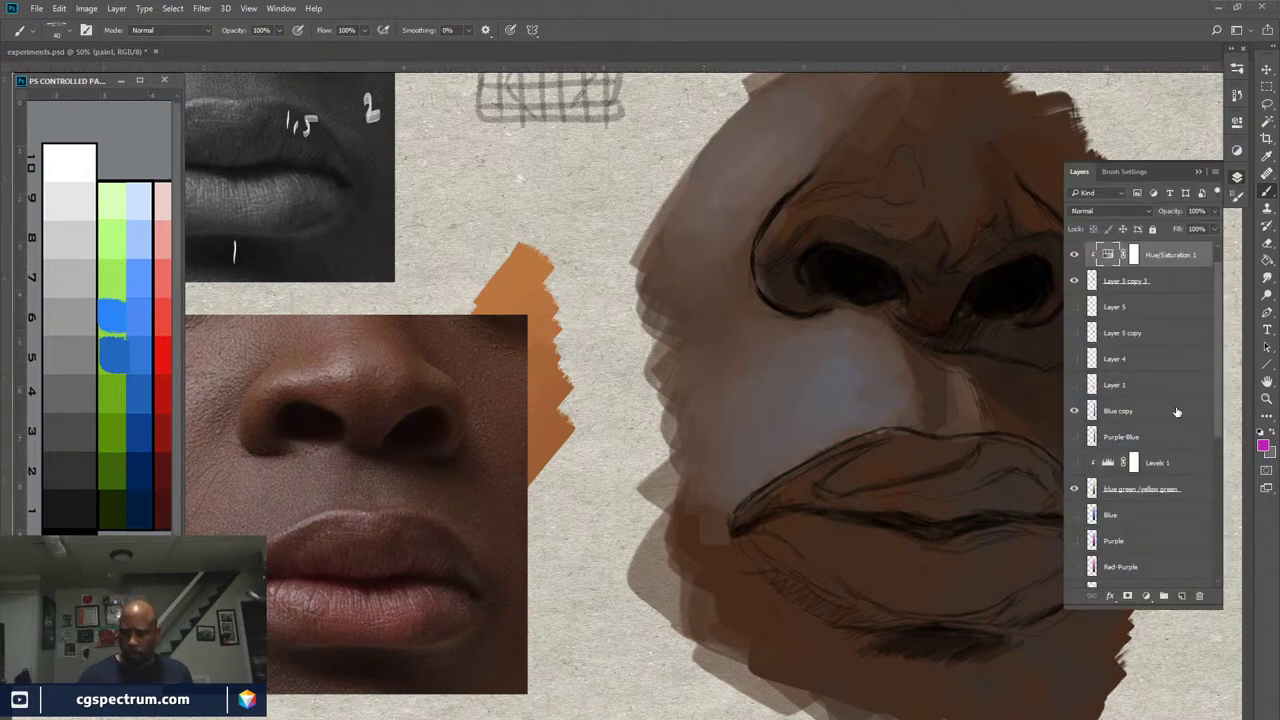
key(ctrl+z)
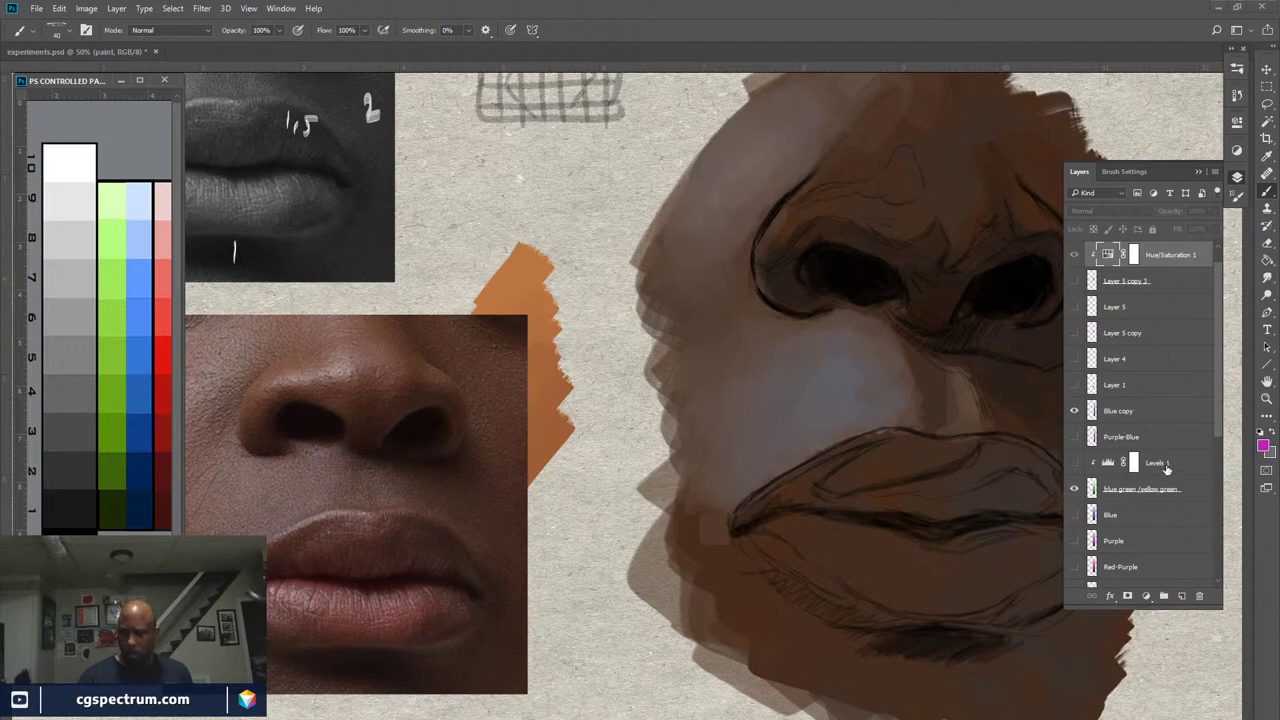
Hide the blue green/yellow green, Skin and Yellow swatch layers in the palette, and show the orientalist tone layer
scroll(1210, 438, down, 2)
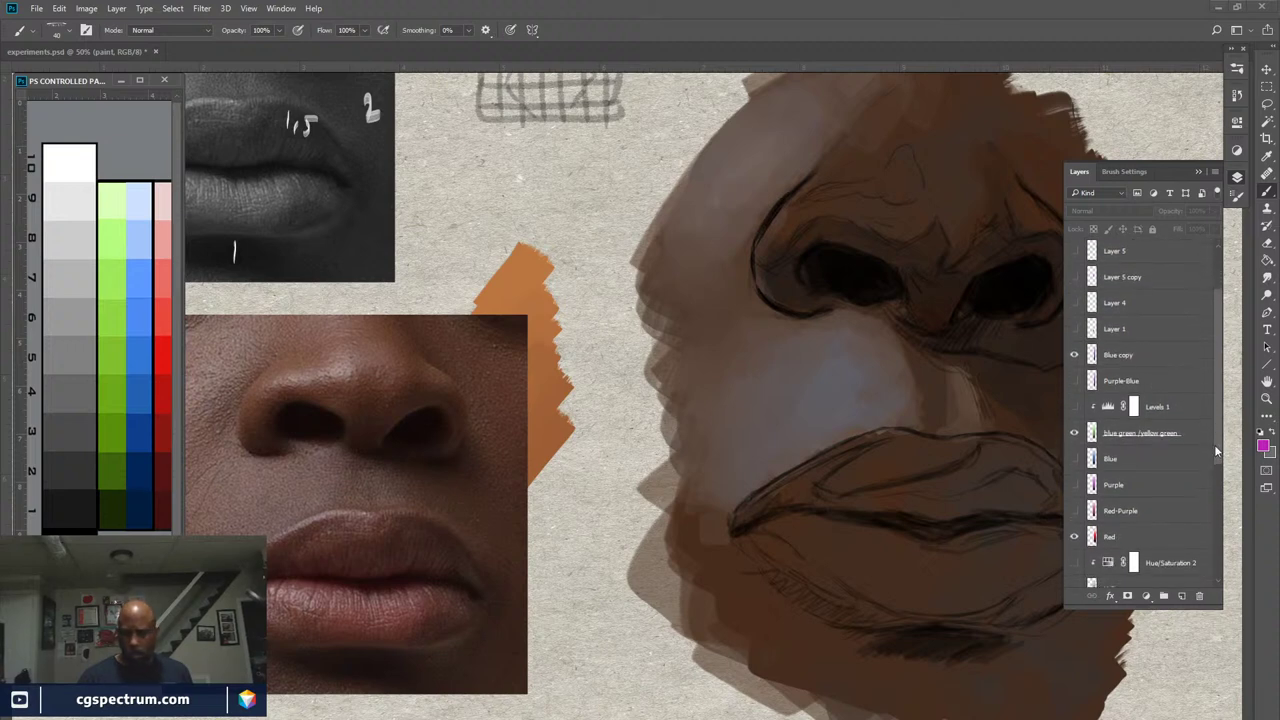
click(1074, 433)
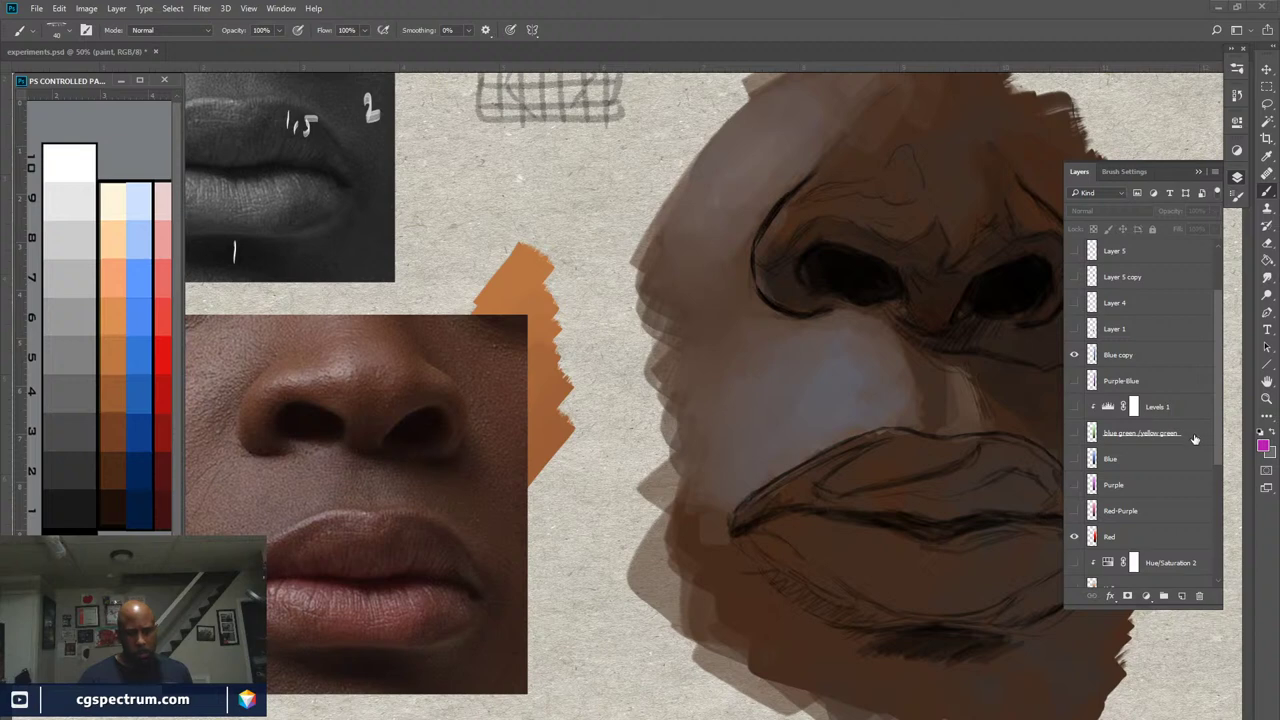
drag(1219, 440, 1214, 550)
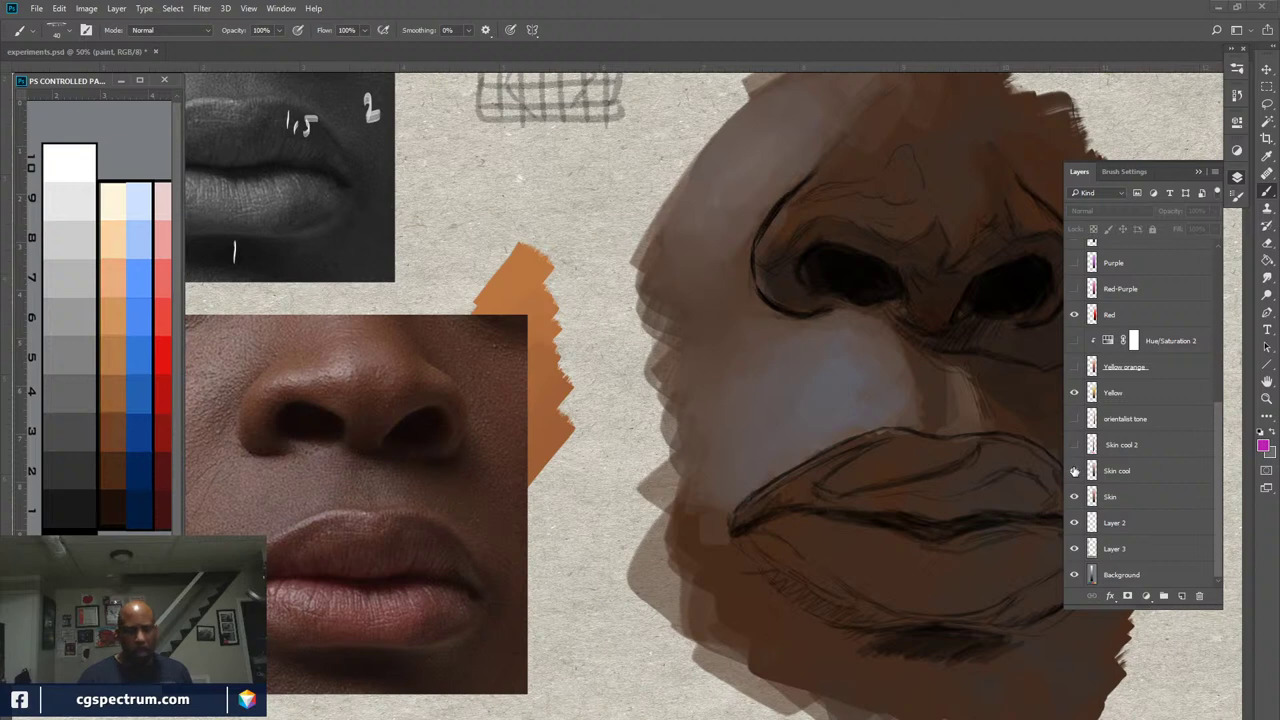
click(1092, 420)
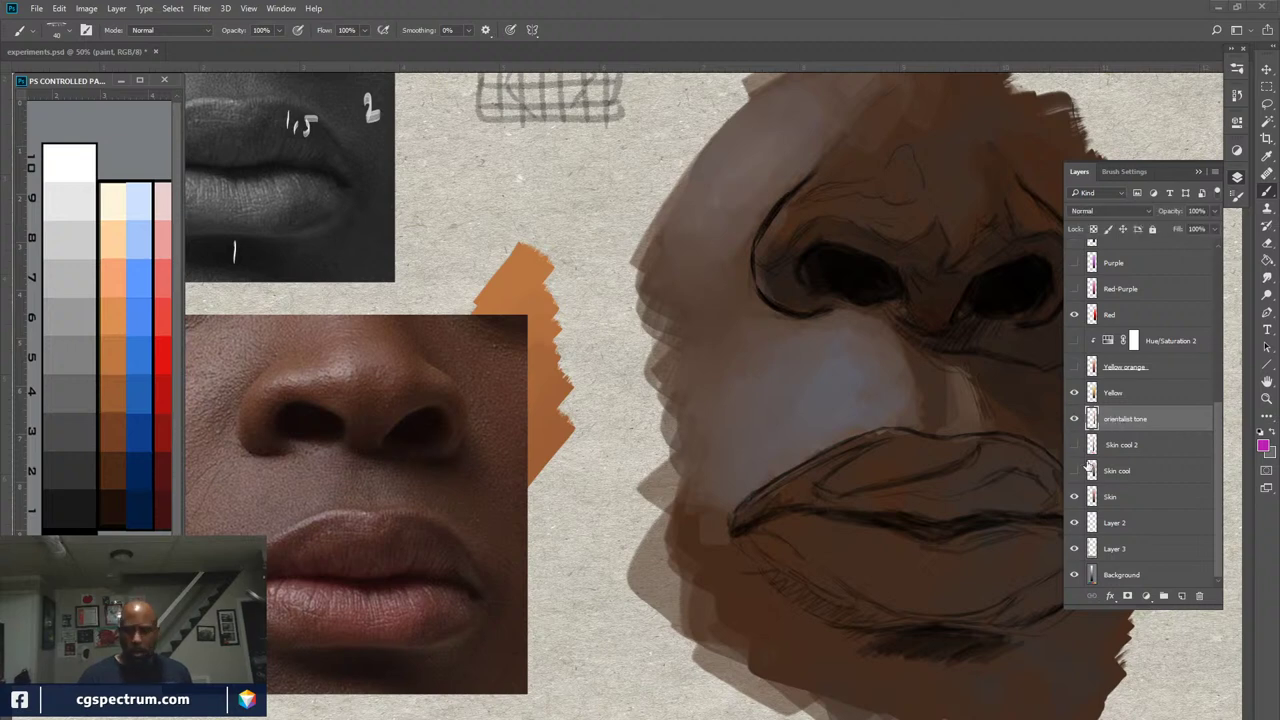
click(1074, 496)
click(1075, 419)
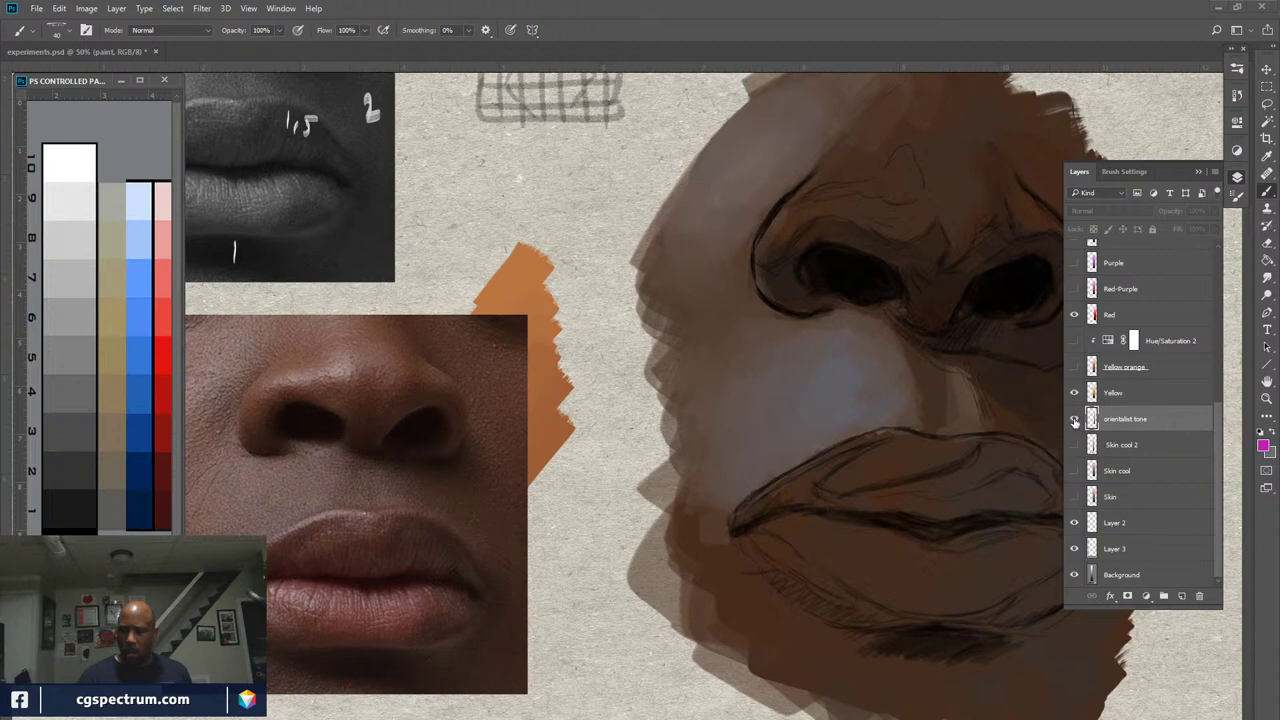
click(1075, 419)
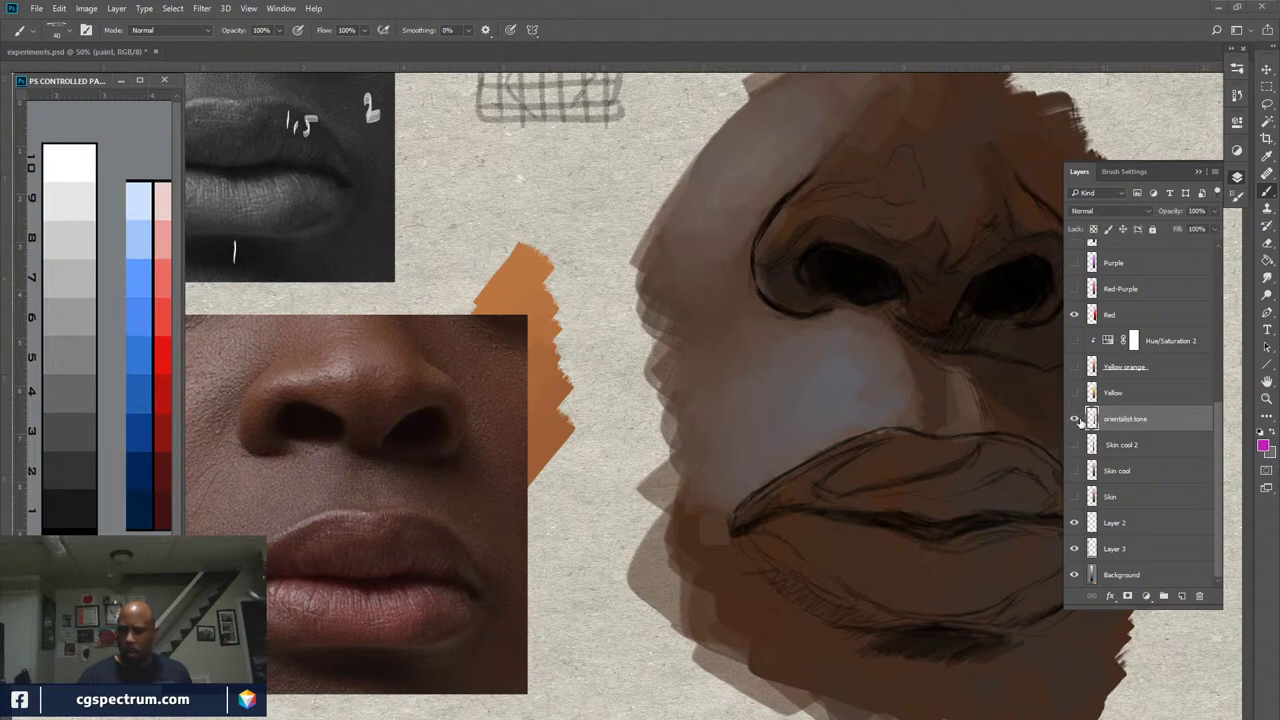
mouse_move(1220, 408)
mouse_down()
mouse_move(1216, 244)
mouse_move(1219, 425)
mouse_up()
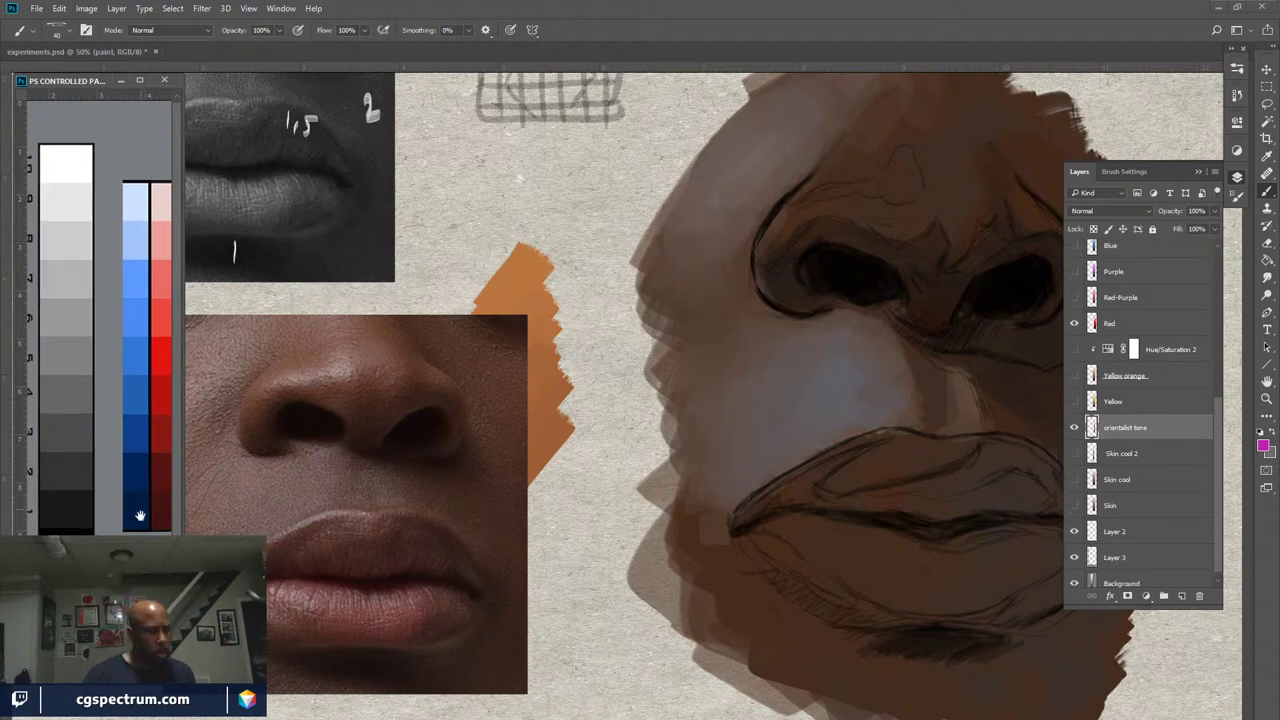
Toggle the Red and Blue copy layers to check their palette columns, and hide Blue copy
drag(163, 492, 139, 494)
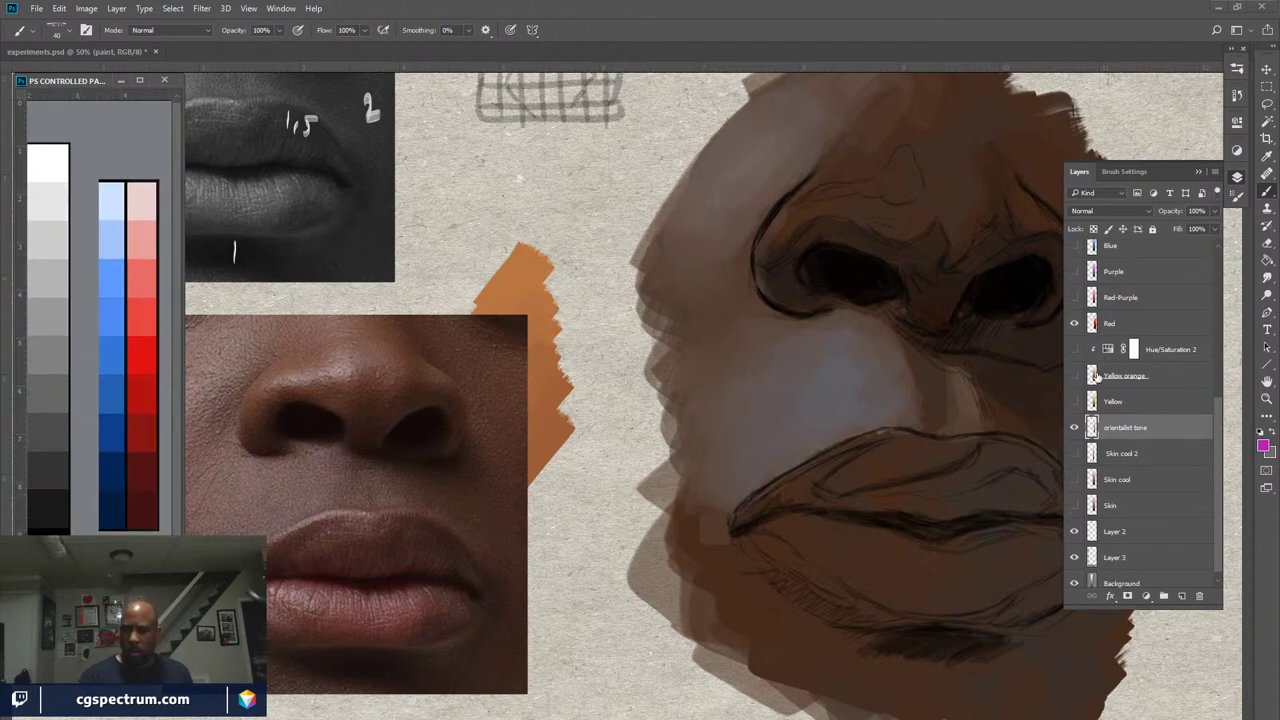
click(1075, 324)
click(1075, 324)
drag(1216, 438, 1216, 347)
click(1075, 297)
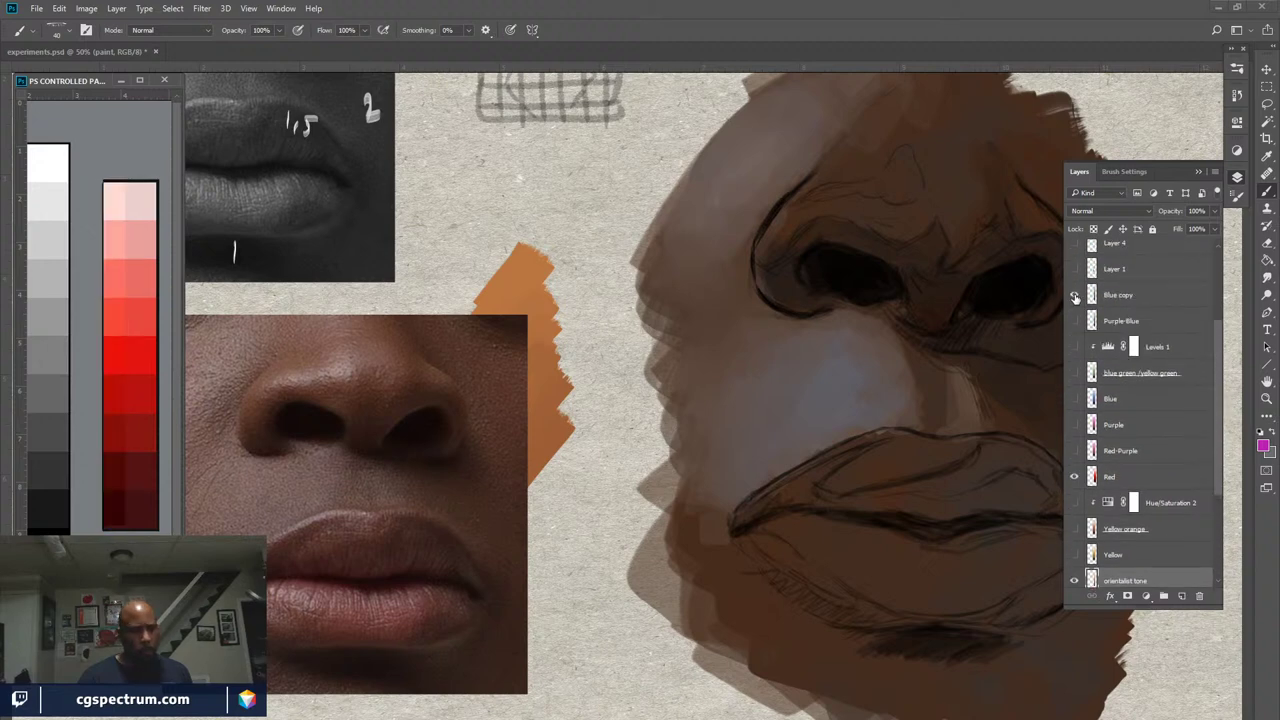
click(1075, 297)
click(1075, 297)
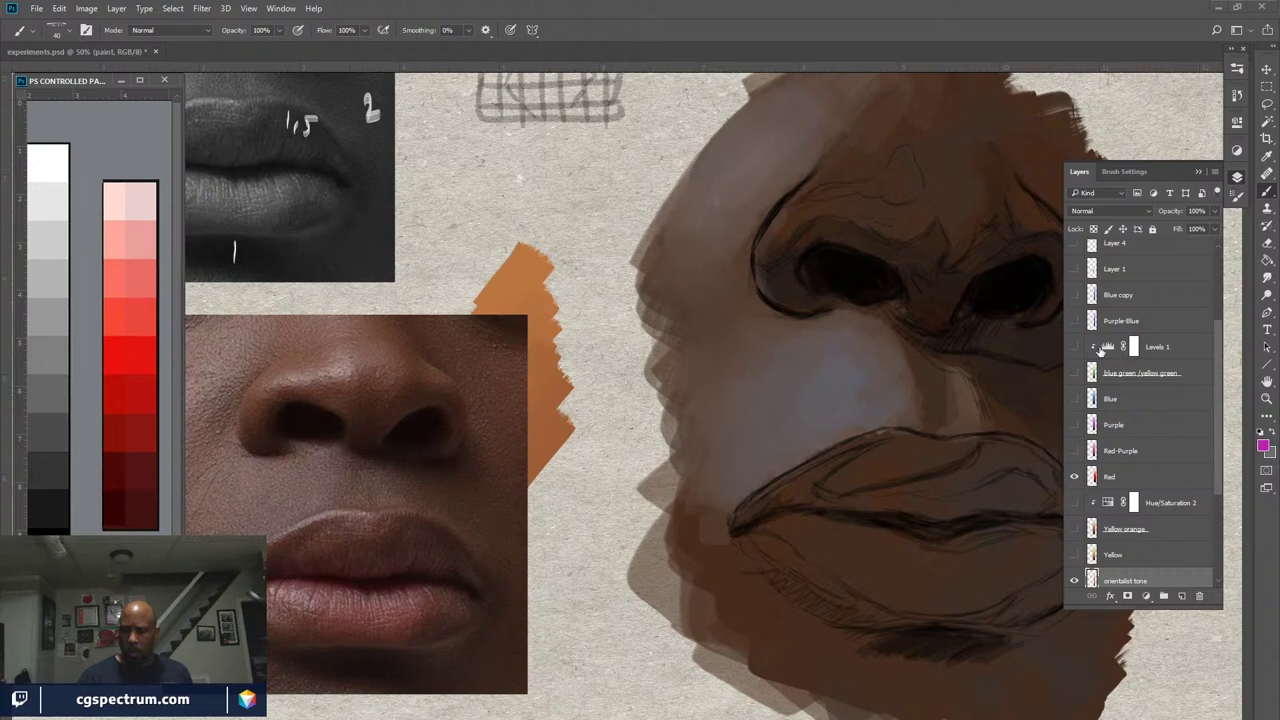
Move the orientalist tone strip between the grey scale and the red column, and dismiss the Malwarebytes update notice
key(v)
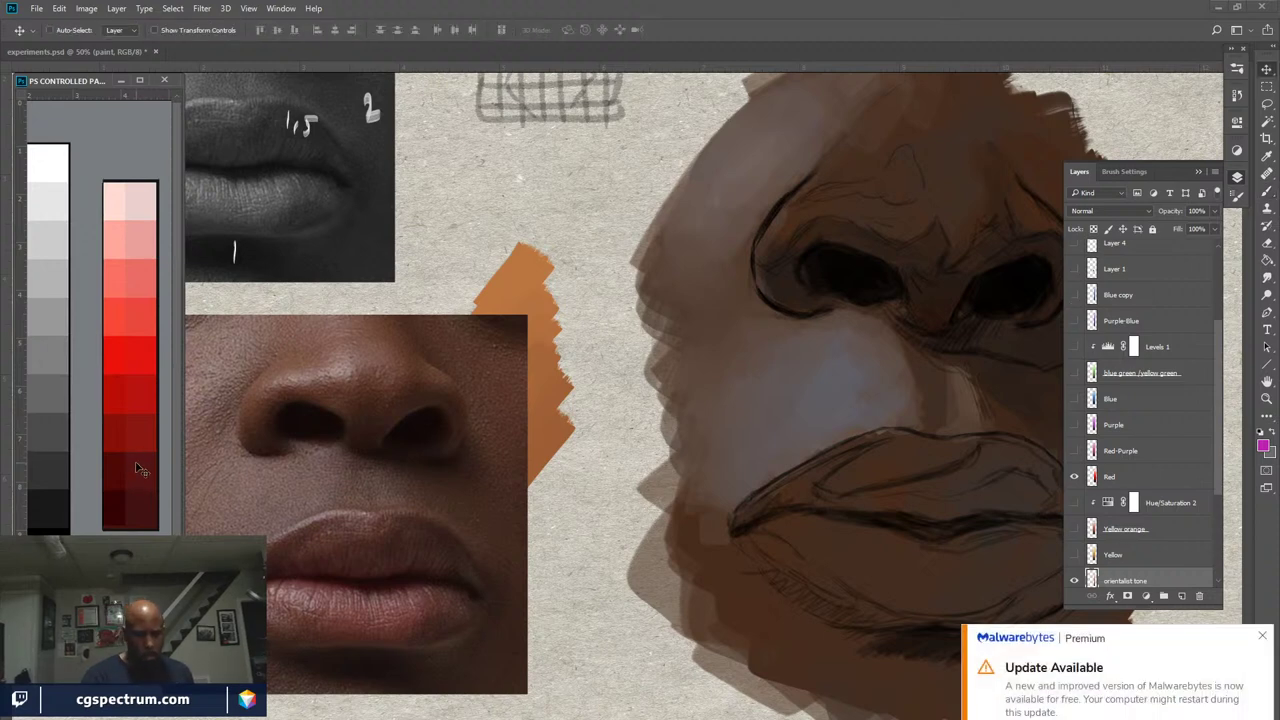
drag(130, 478, 100, 486)
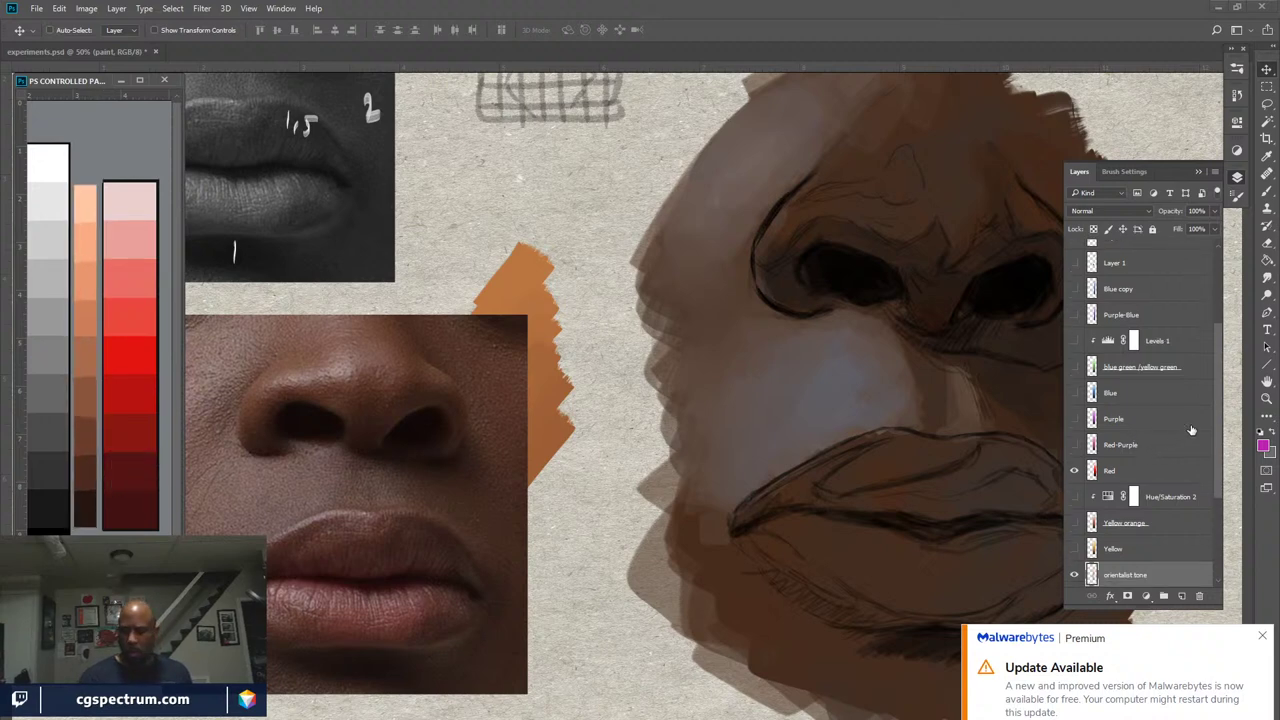
click(1262, 637)
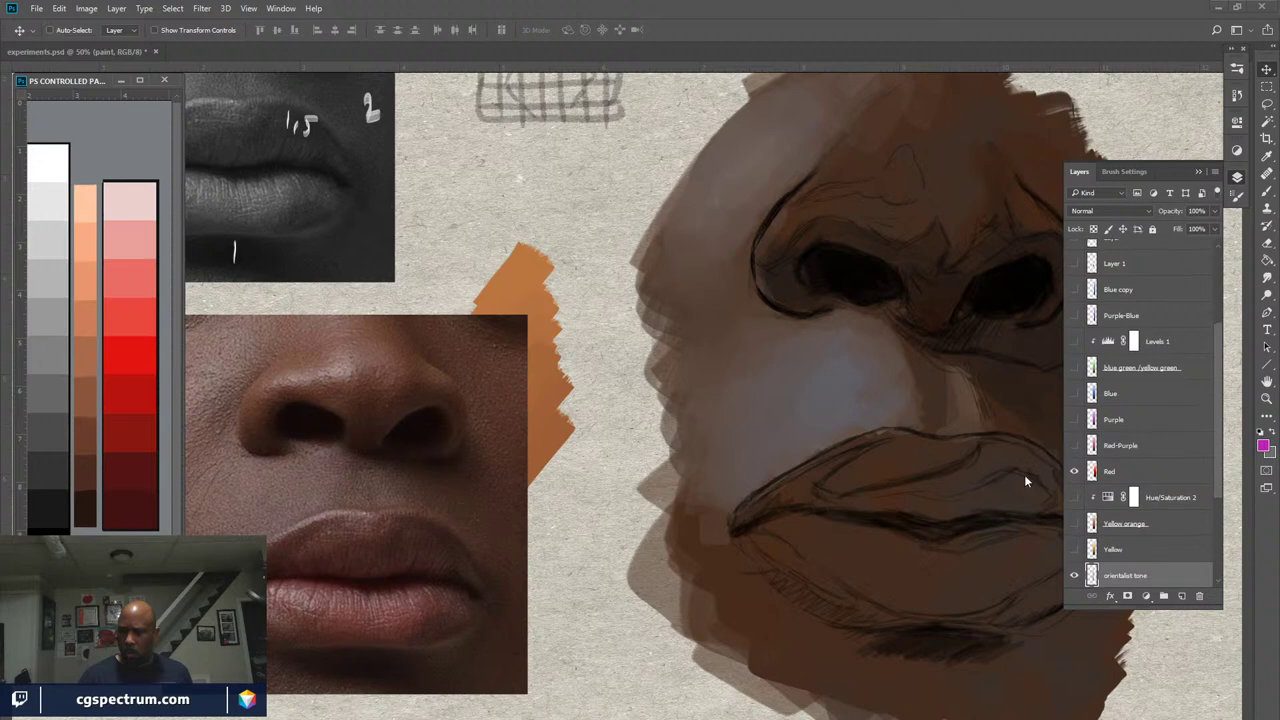
Hide the orientalist tone layer in the palette and preview the Skin cool swatches by toggling their visibility
scroll(1120, 400, down, 5)
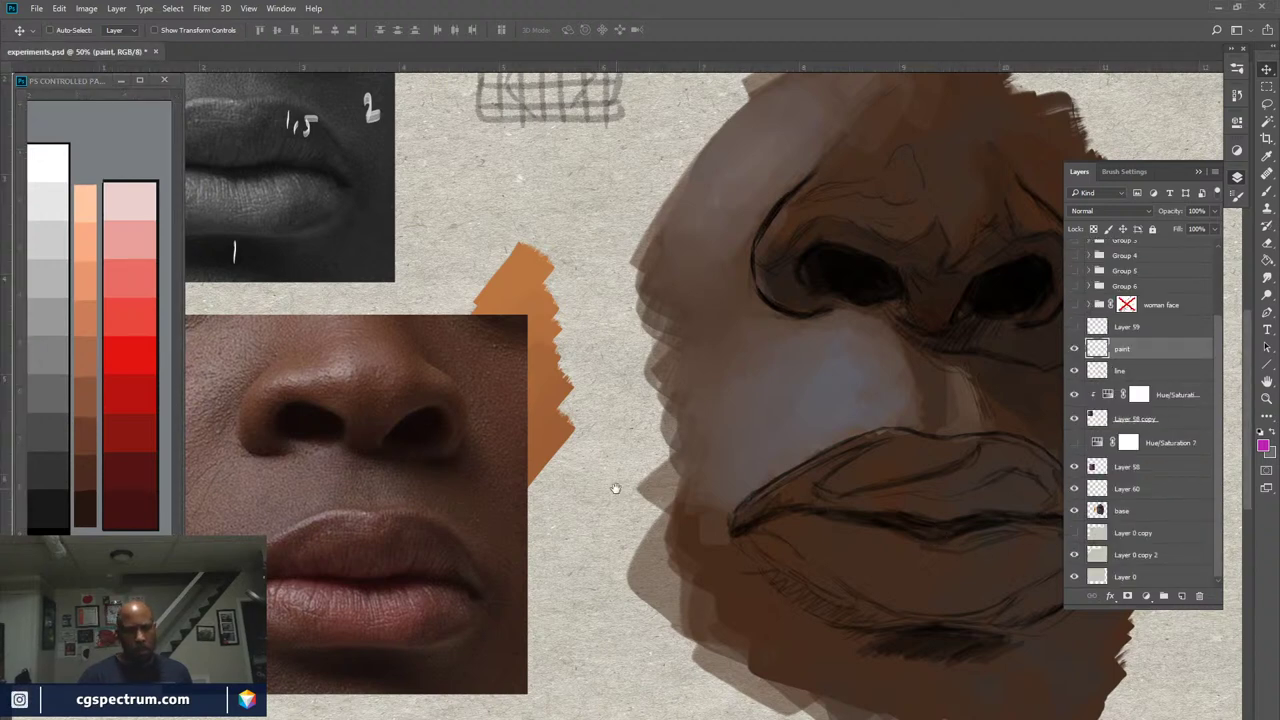
scroll(1120, 450, up, 5)
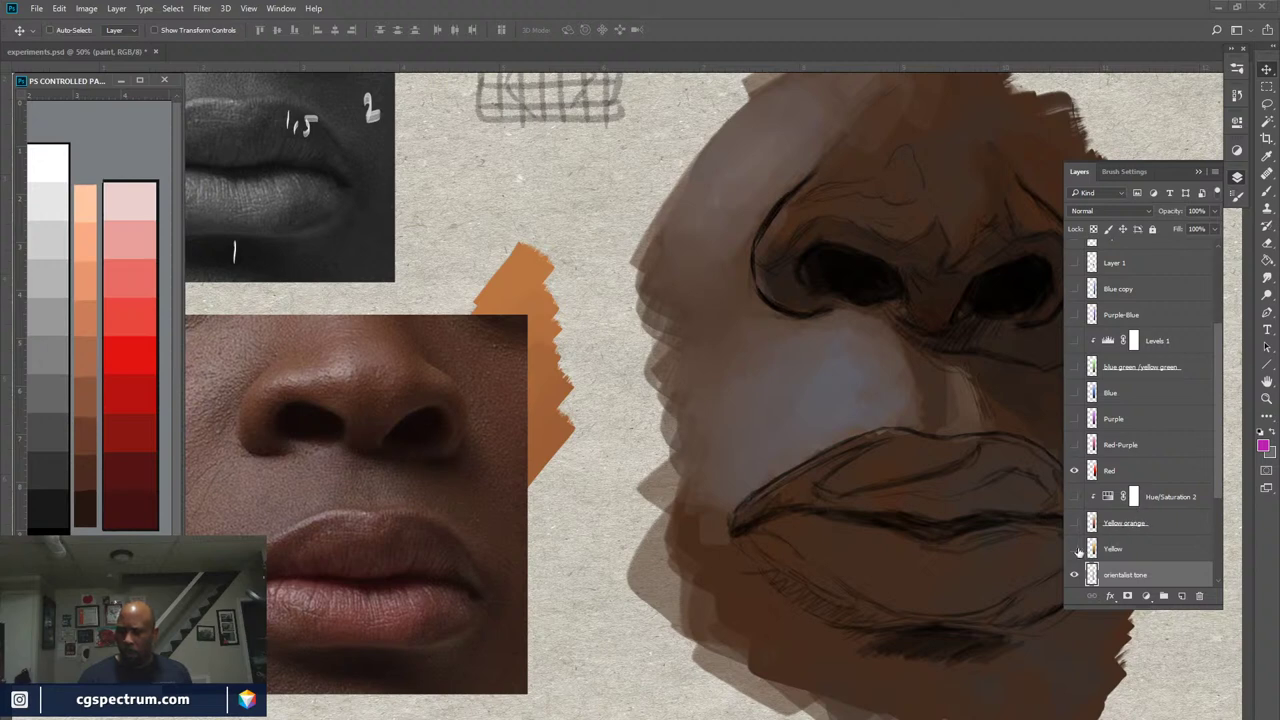
scroll(1210, 436, down, 2)
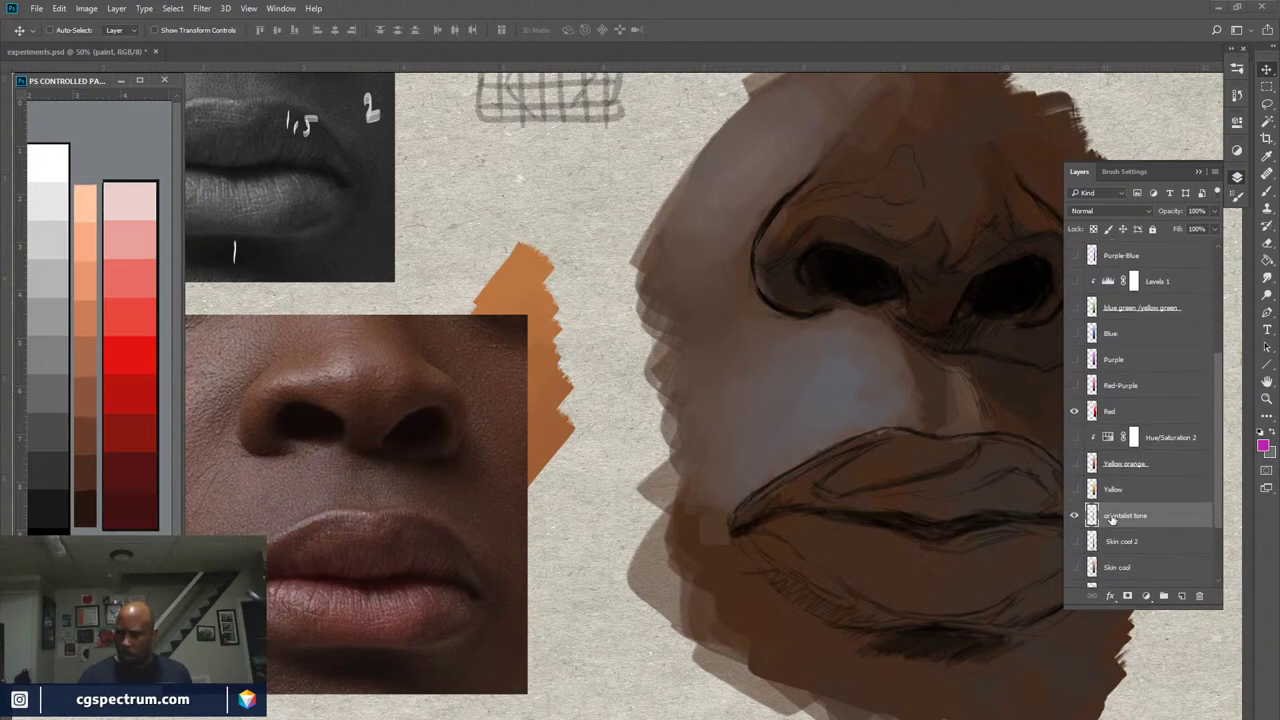
click(1074, 515)
click(1074, 567)
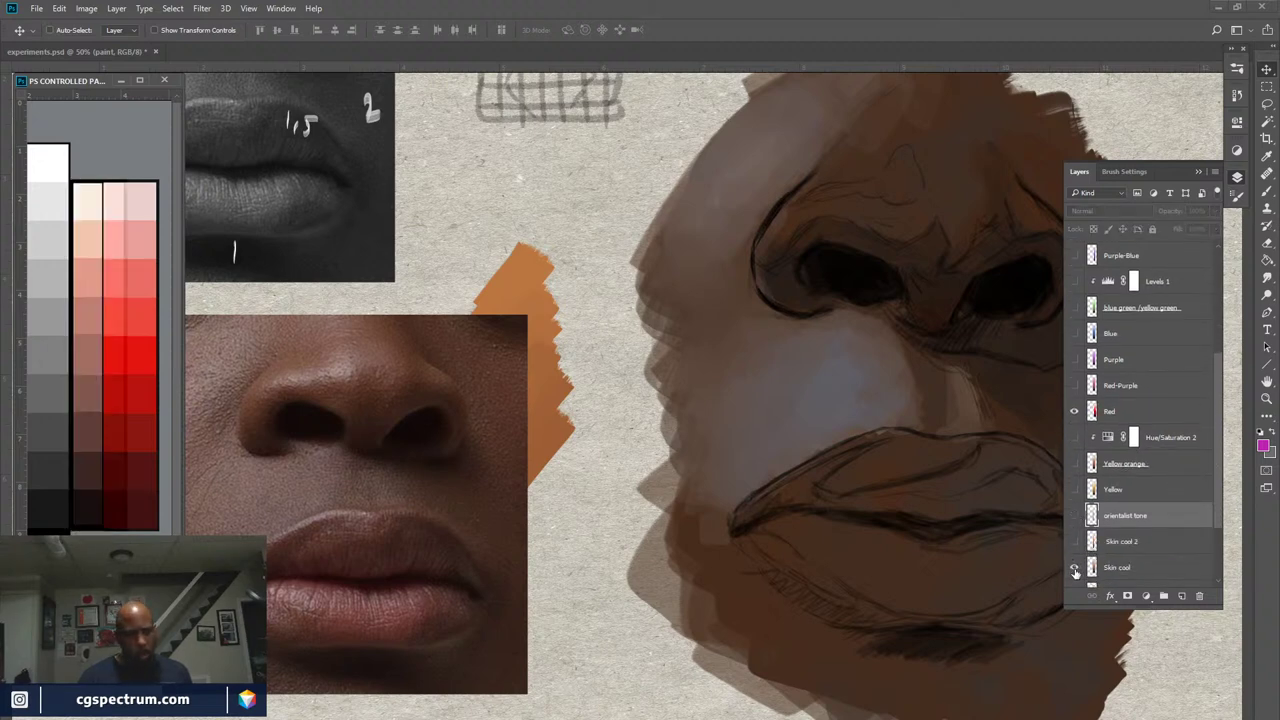
click(1074, 567)
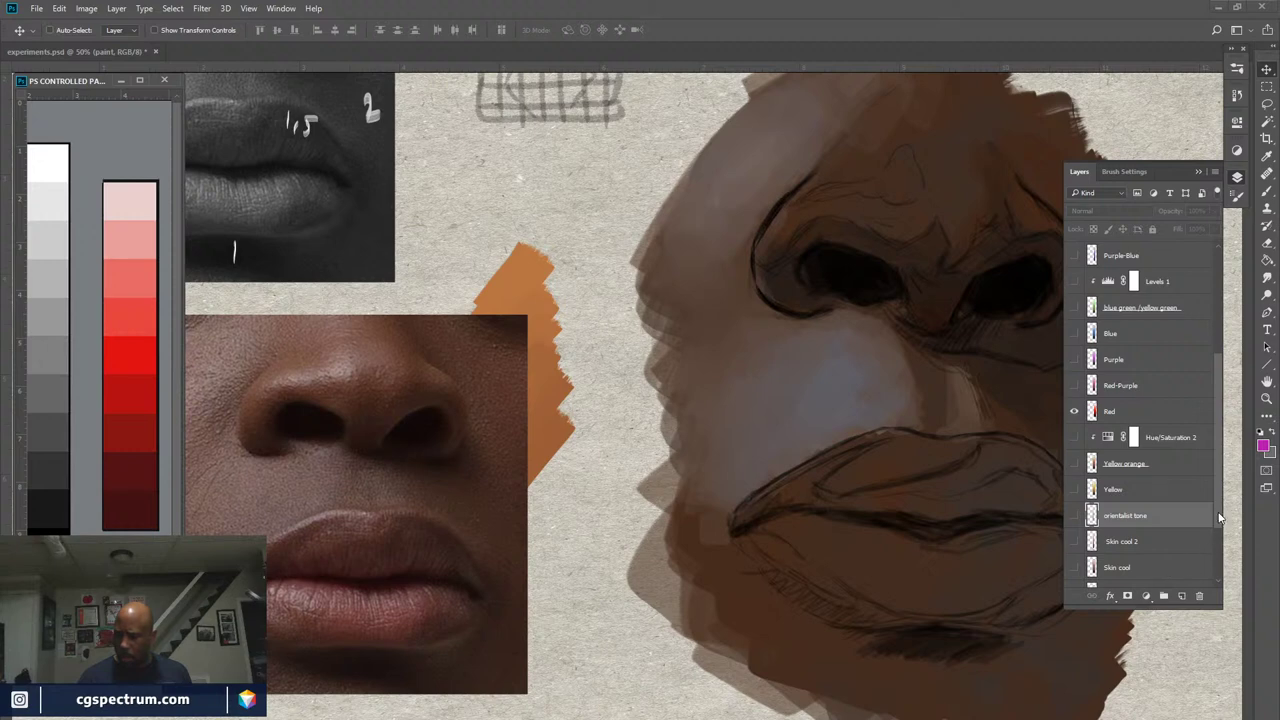
Show and select the Skin swatch layer, and dismiss the repeated Malwarebytes update notice
scroll(1099, 545, down, 1)
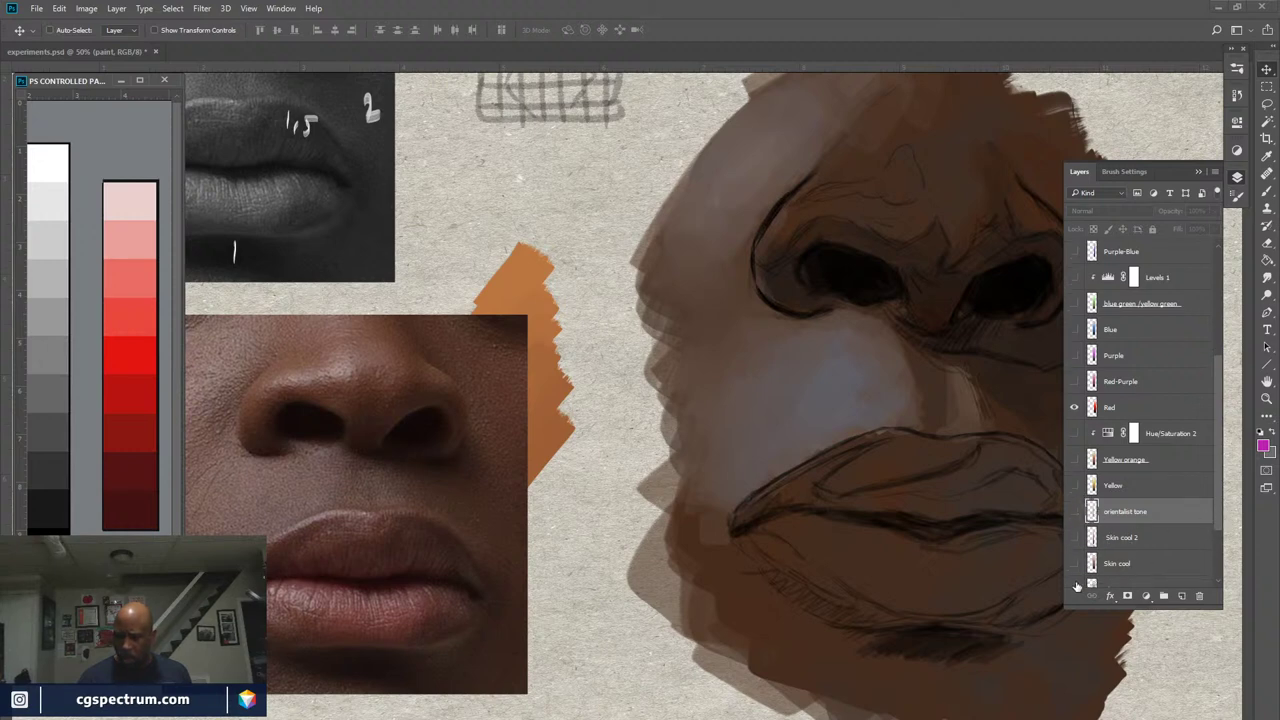
click(1076, 586)
scroll(1120, 500, down, 2)
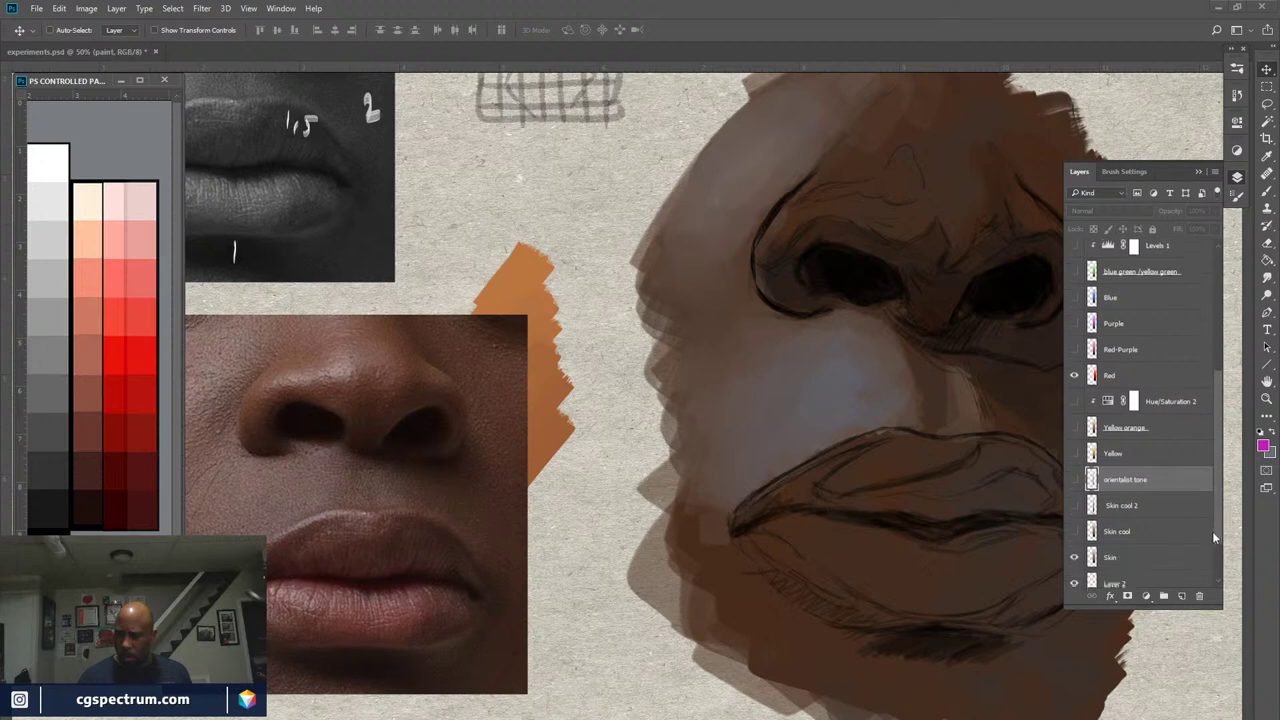
click(1080, 548)
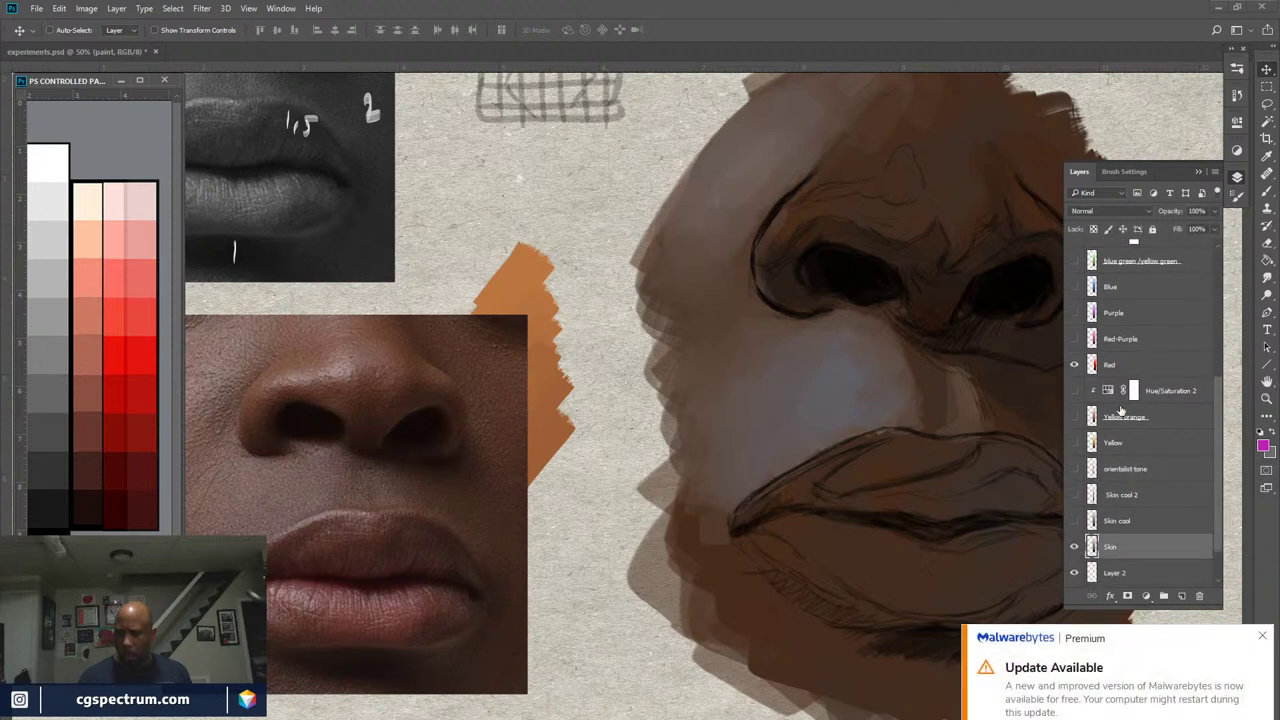
click(1262, 636)
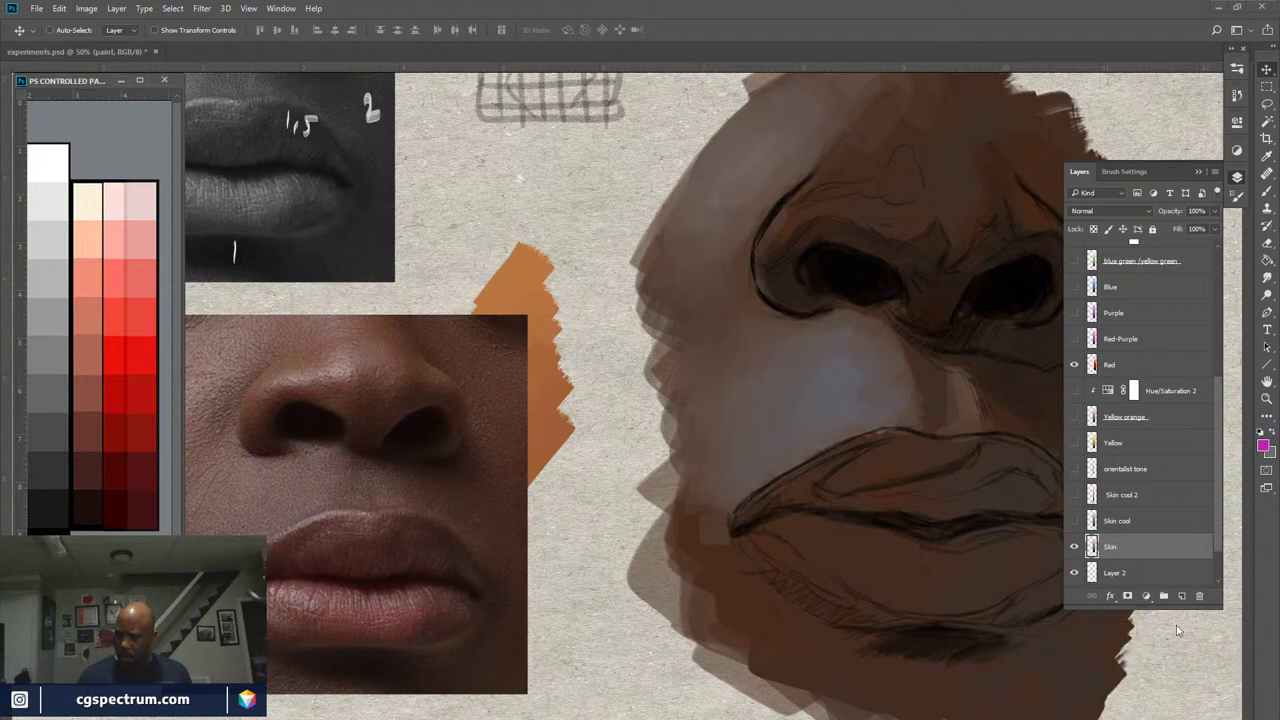
Compare the Yellow swatches with the Skin column by toggling the Yellow layer's visibility
click(1074, 443)
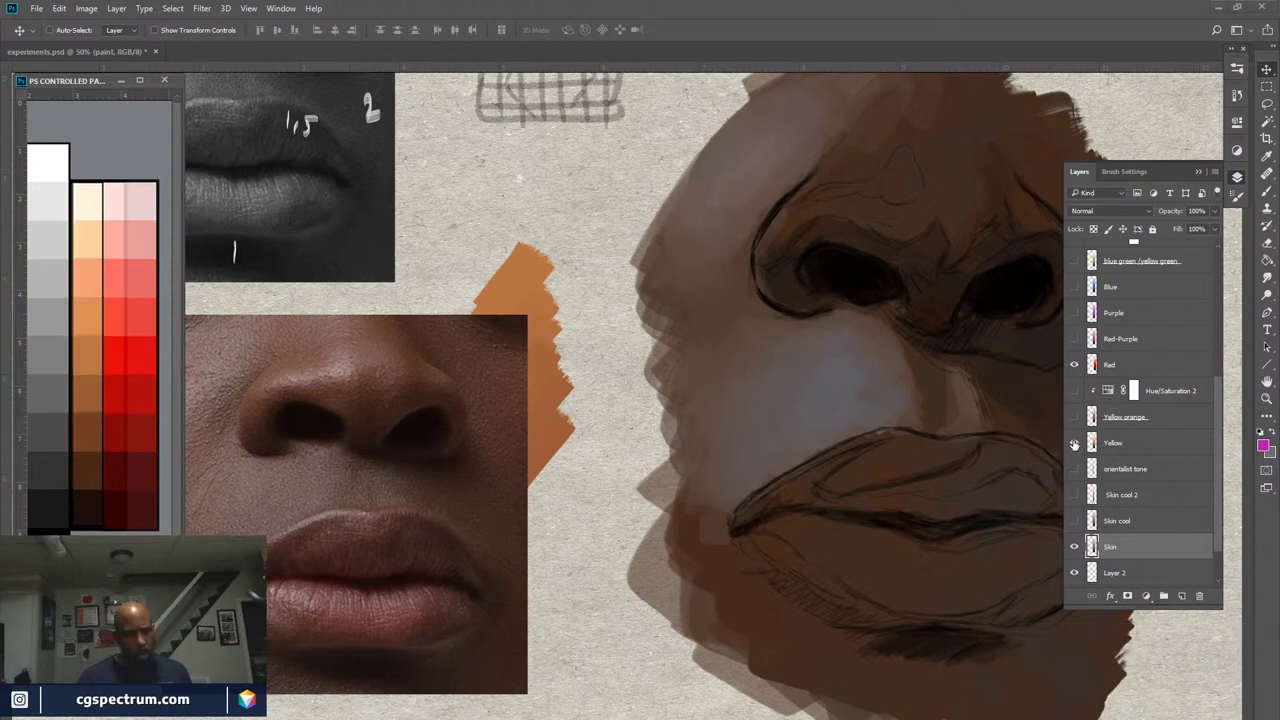
click(1074, 443)
click(1074, 443)
click(1074, 443)
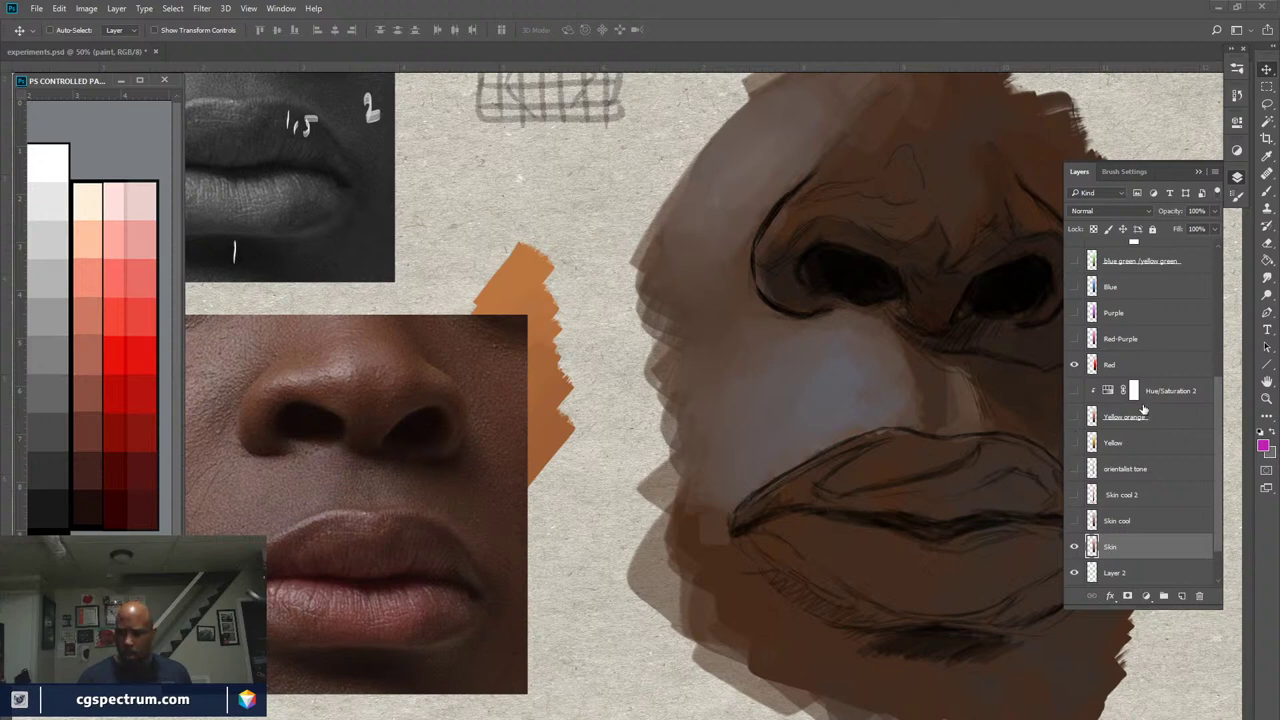
Preview the Blue swatch layer, undo the stray layer selection, and hide Blue again
click(1074, 287)
click(1074, 287)
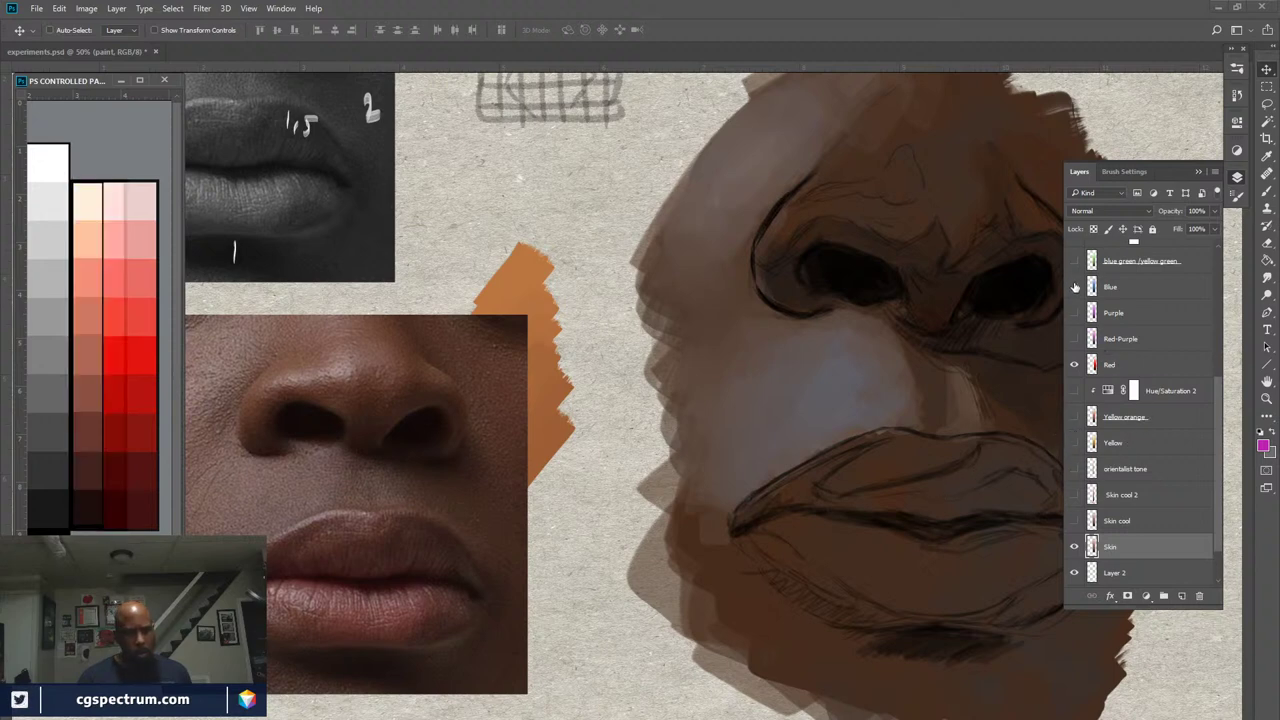
click(1215, 406)
scroll(1217, 407, up, 1)
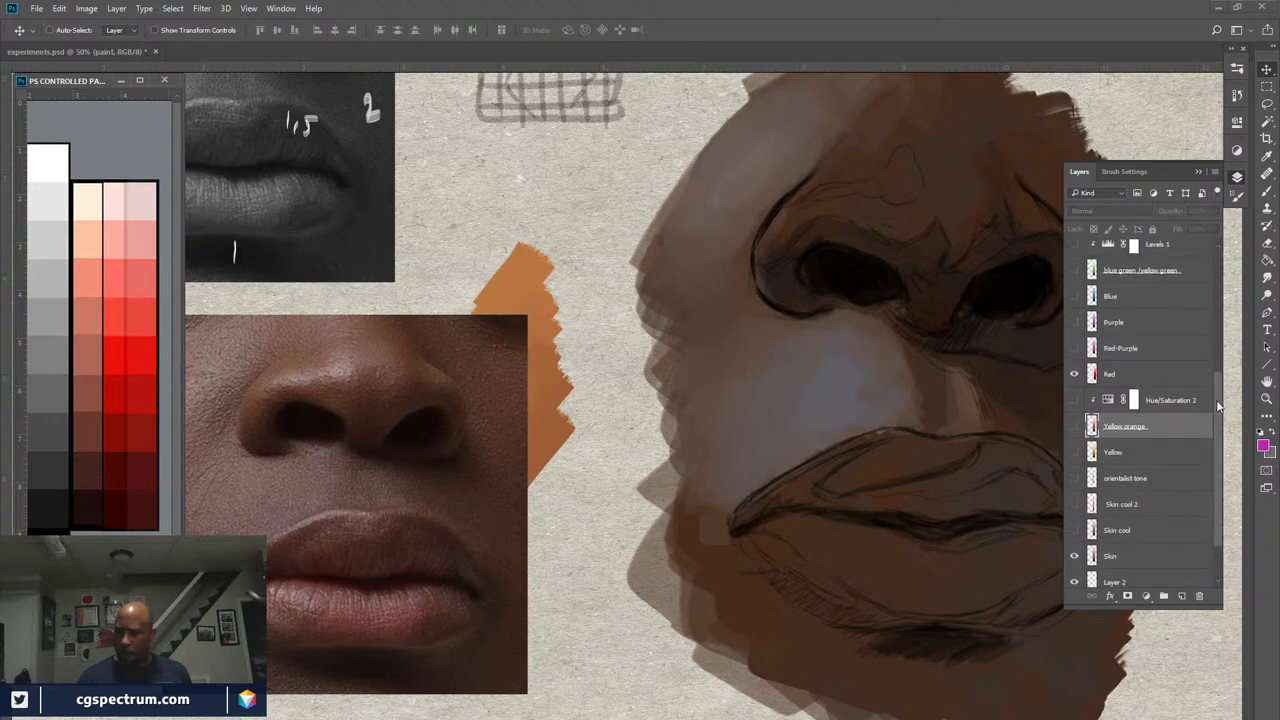
key(ctrl+z)
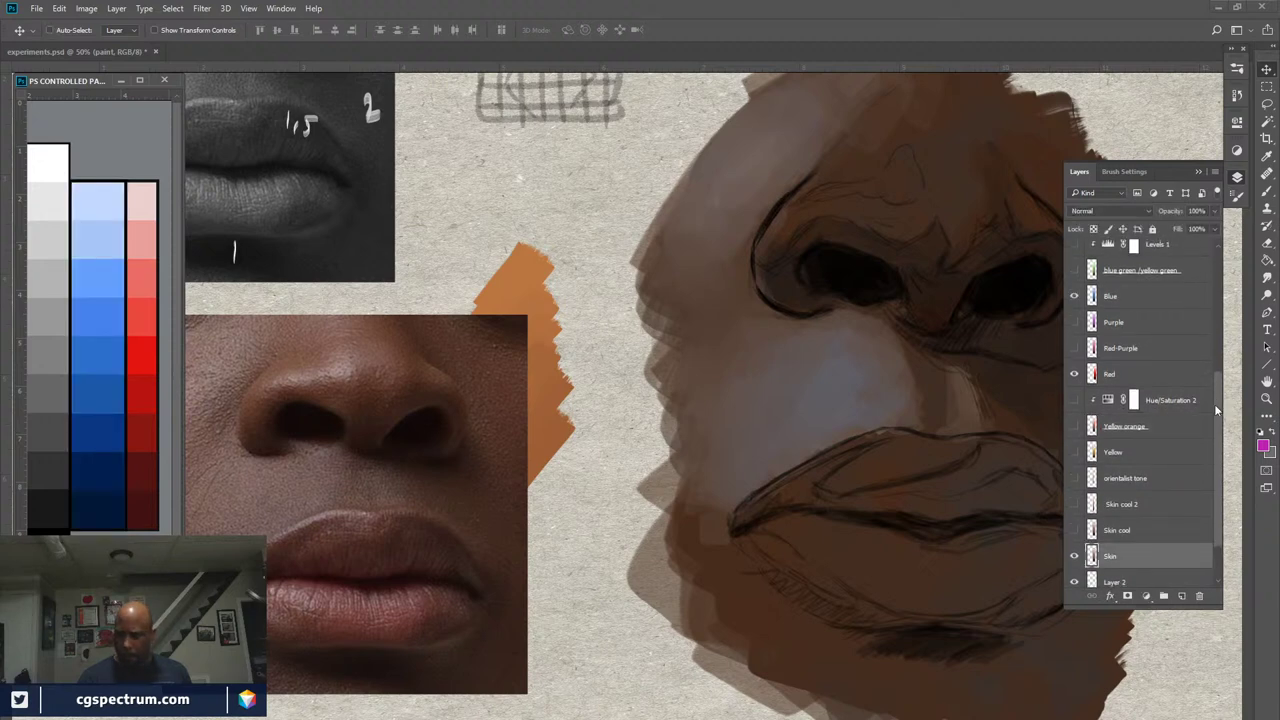
click(1075, 296)
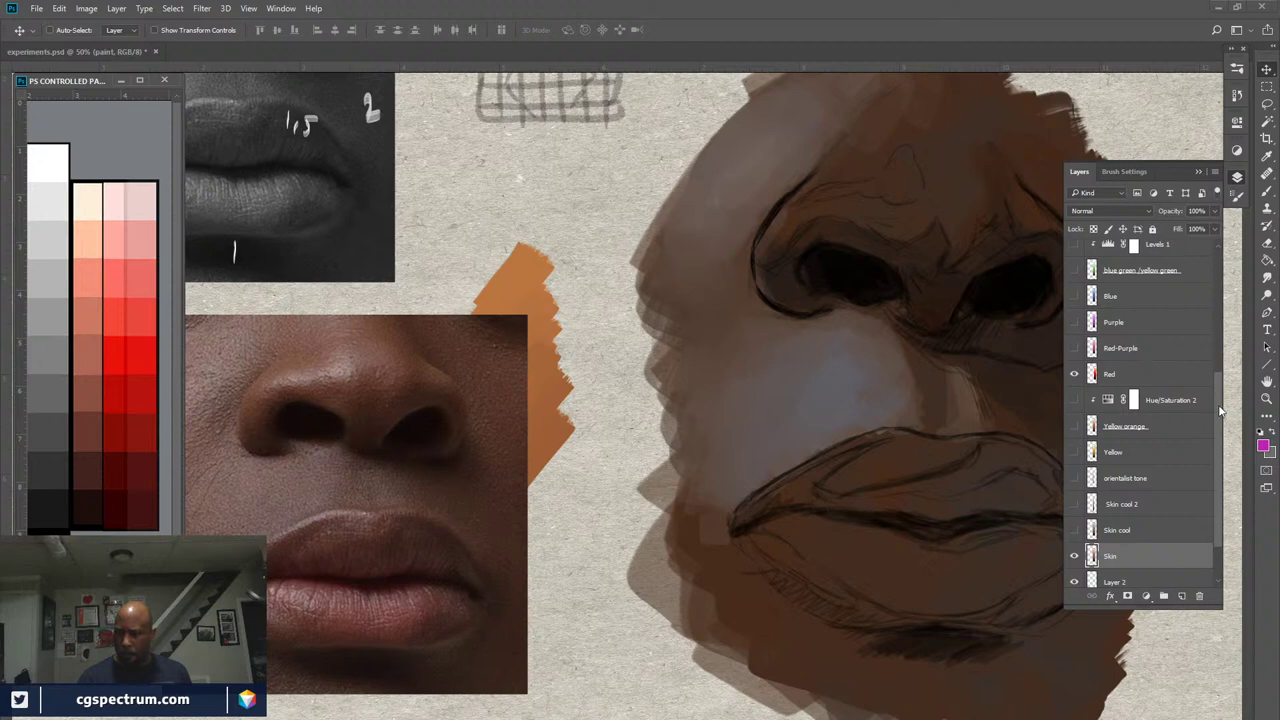
Show the Blue copy column beside the red swatches and check Layer 1 by toggling its visibility
drag(1219, 411, 1214, 354)
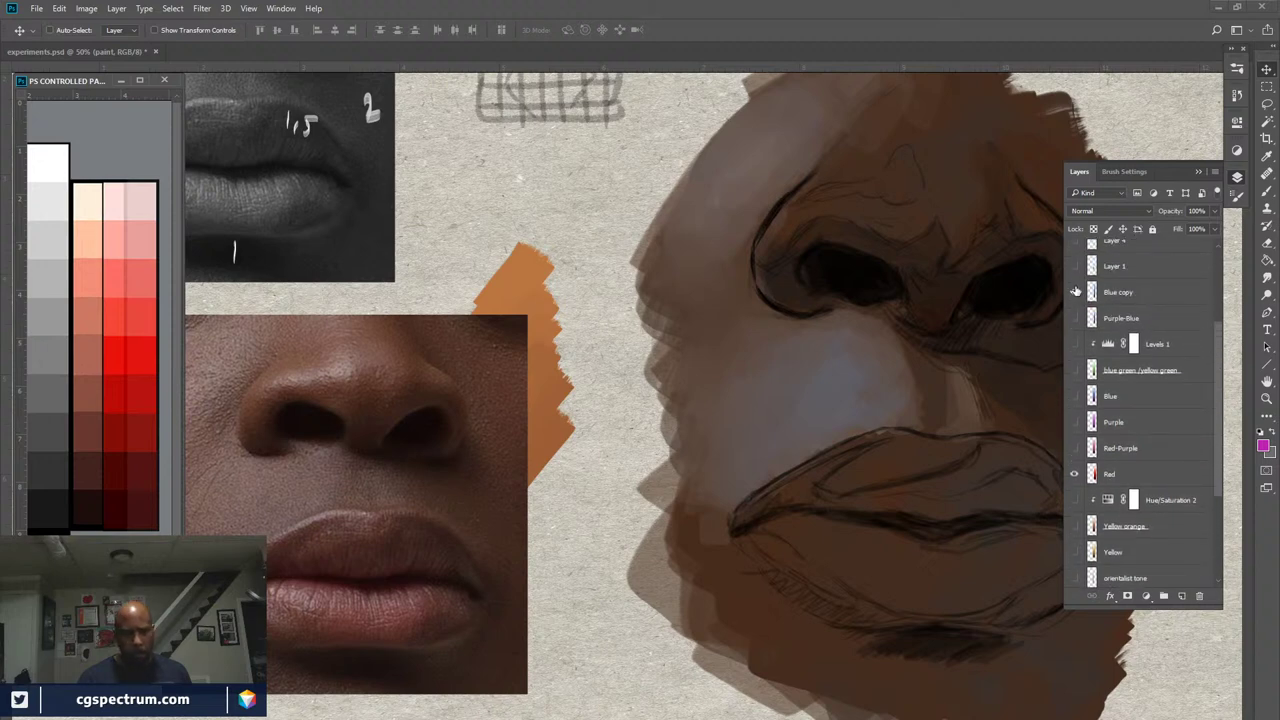
click(1075, 290)
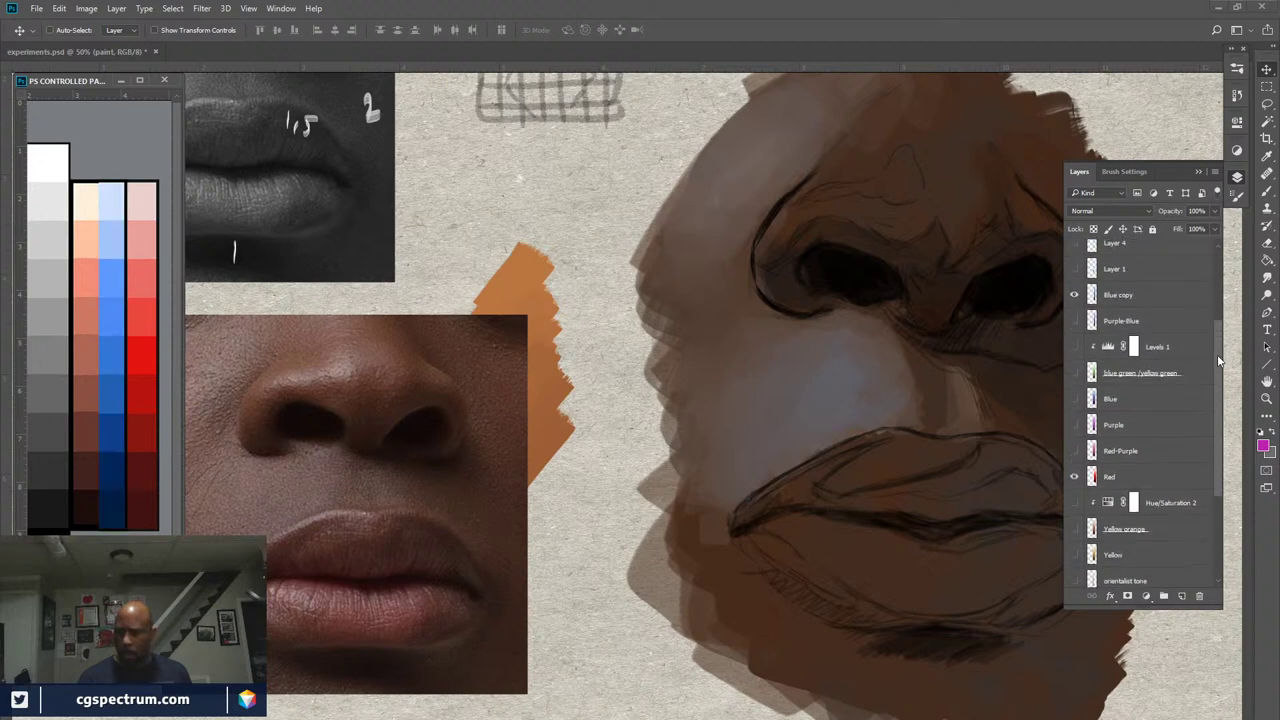
drag(1217, 354, 1217, 349)
click(1074, 290)
click(1075, 290)
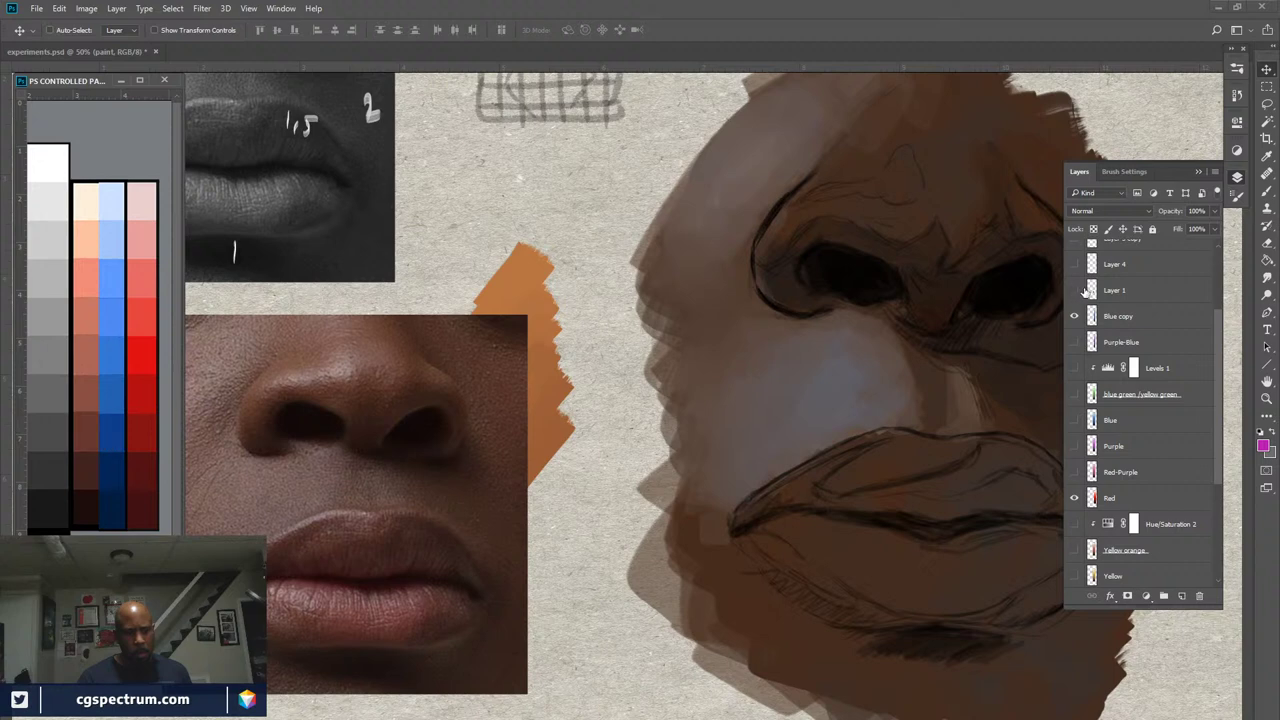
Show the Yellow swatch column over Skin, collapse the layer list, and switch to the Brush tool
drag(1212, 425, 1217, 440)
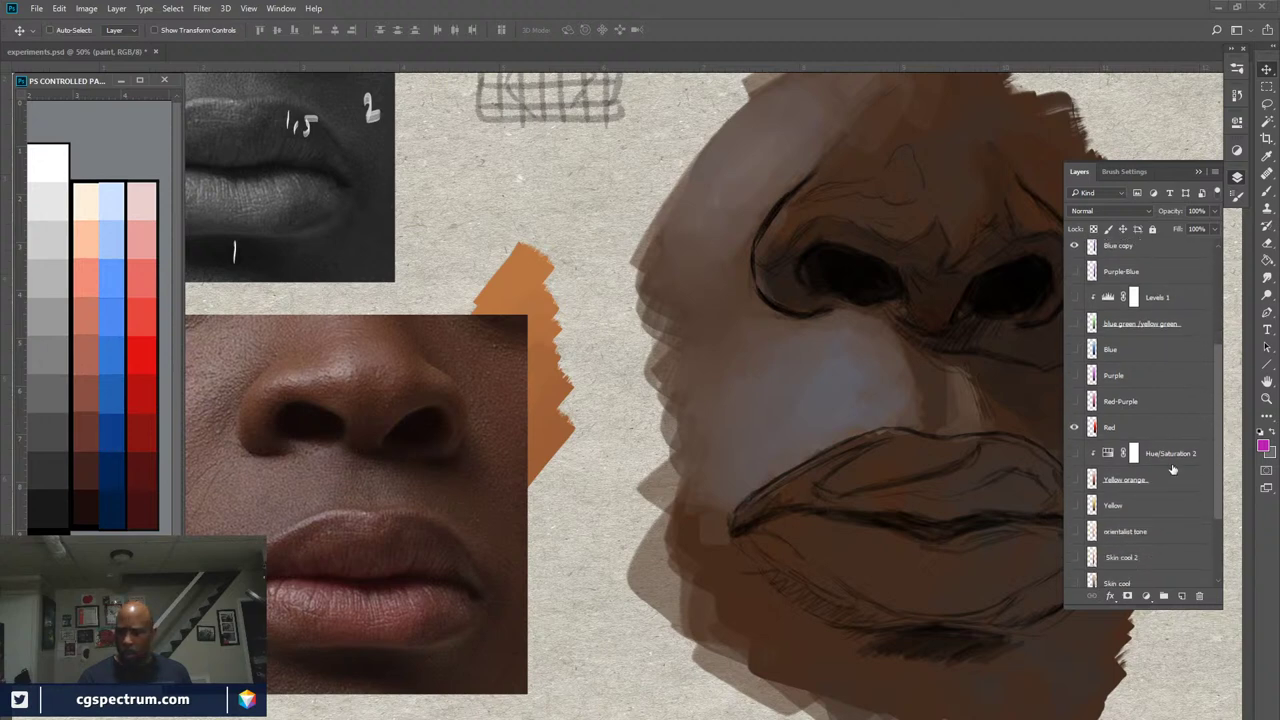
click(1075, 506)
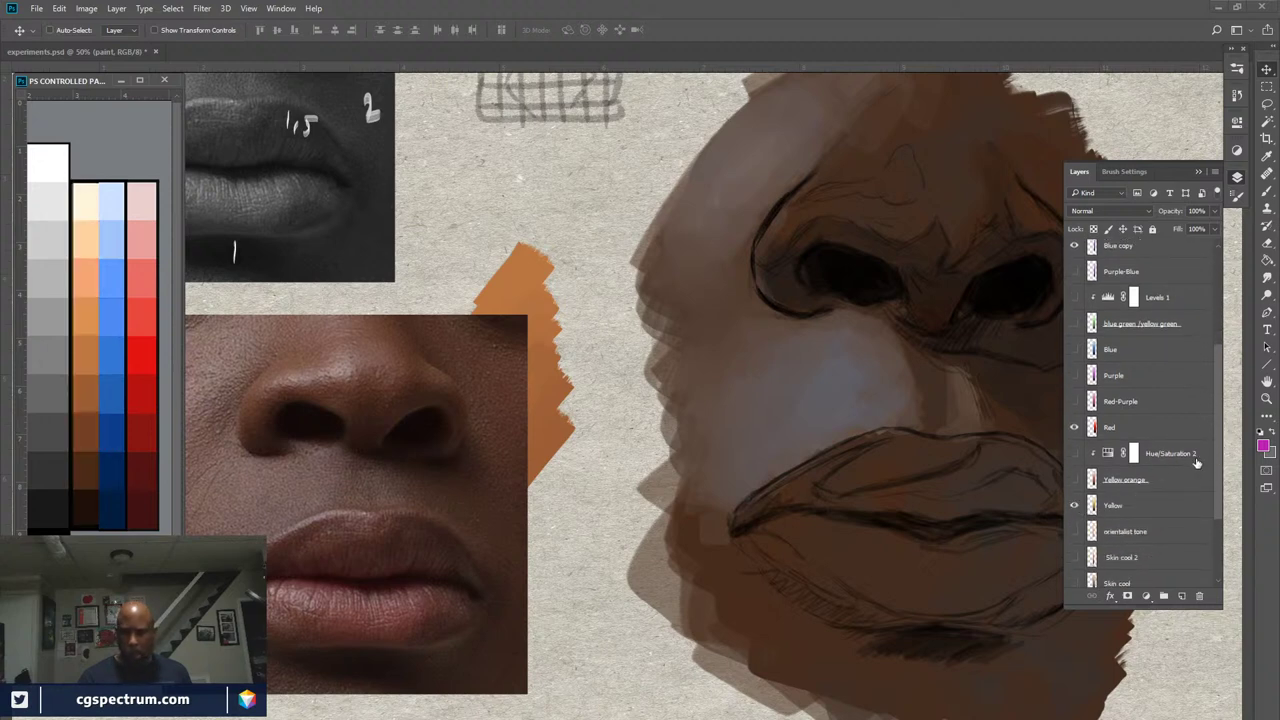
click(1084, 172)
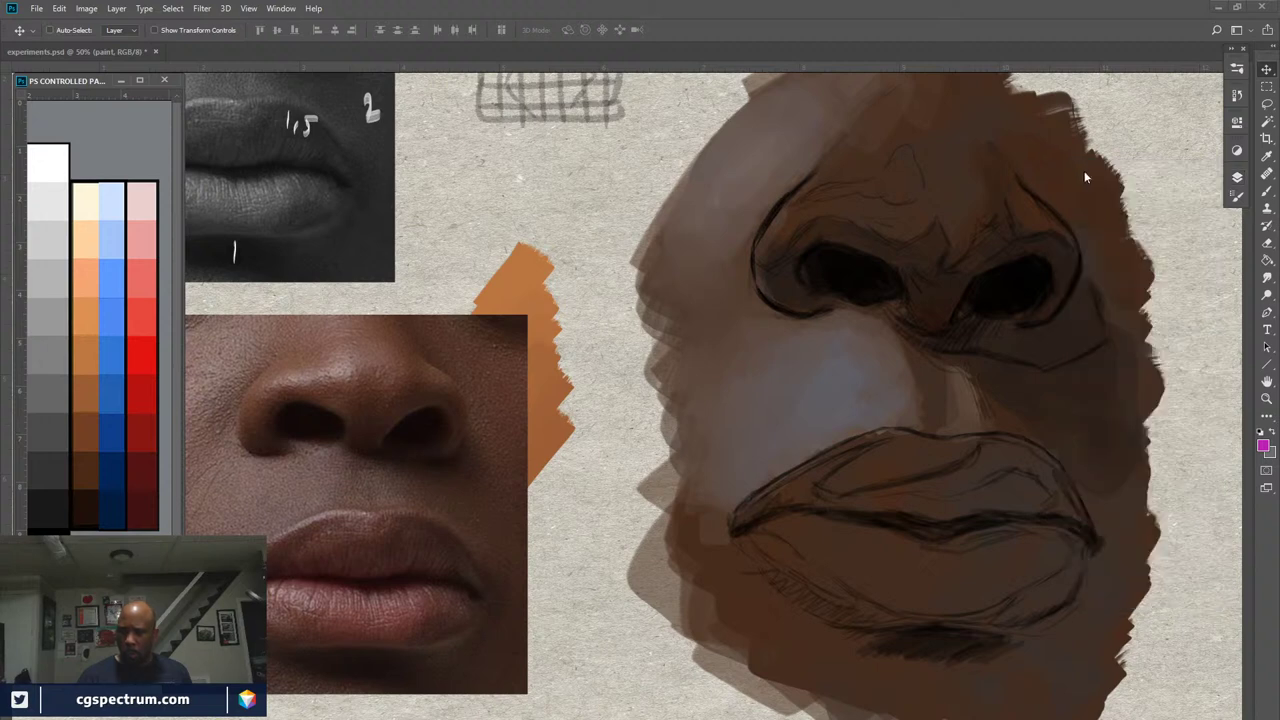
key(b)
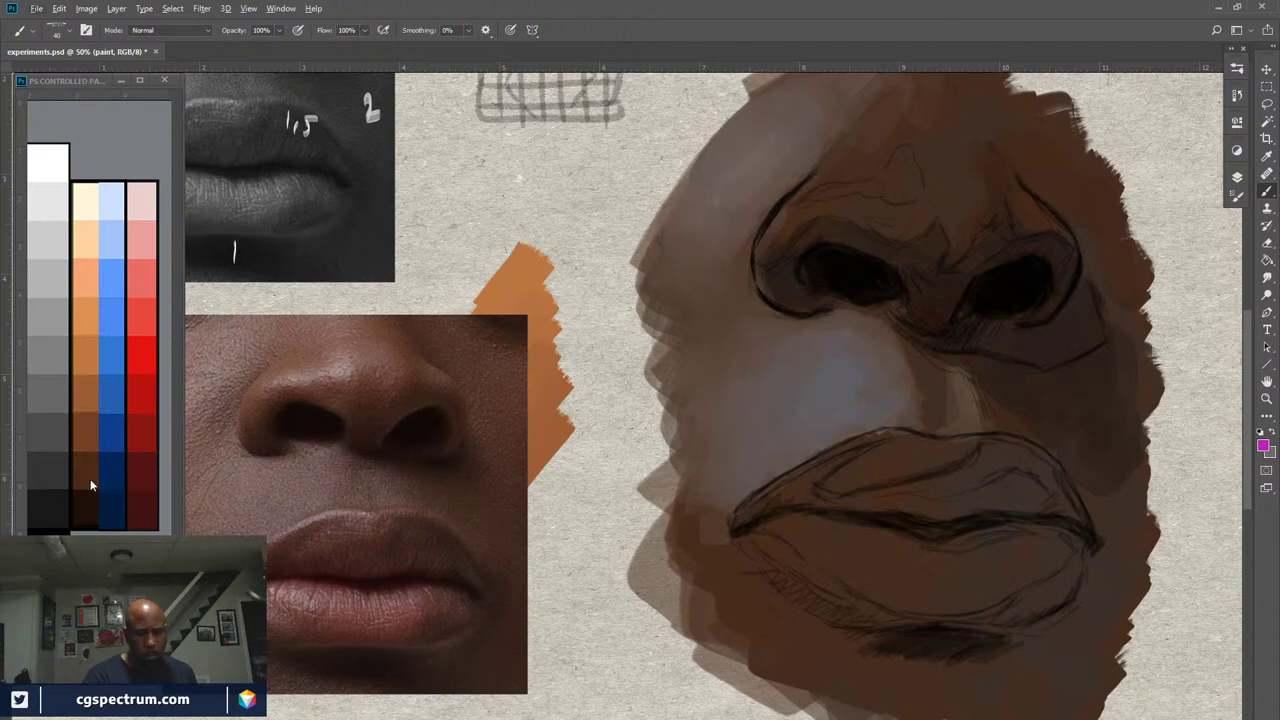
Sample a dark red from the red swatches and paint red accents above the nostrils, setting brush opacity to 70%
mouse_move(399, 458)
mouse_down()
mouse_move(524, 568)
mouse_move(457, 477)
mouse_move(382, 467)
mouse_up()
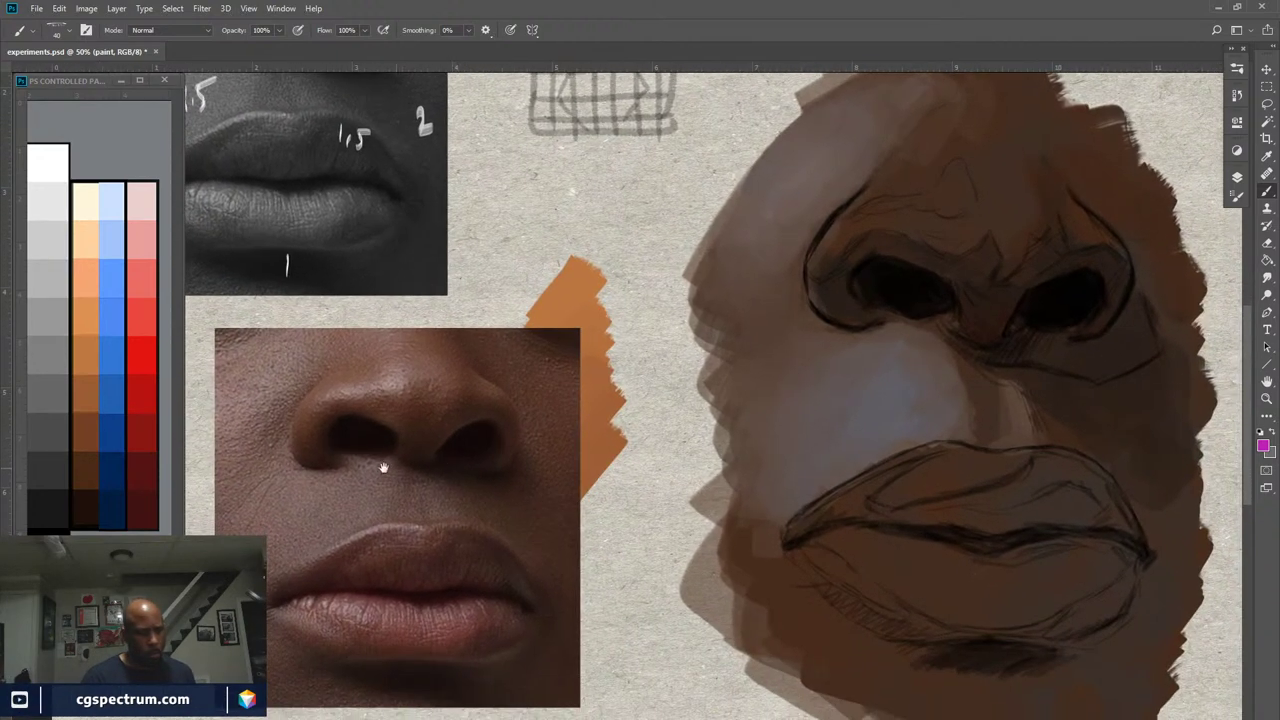
click(142, 439)
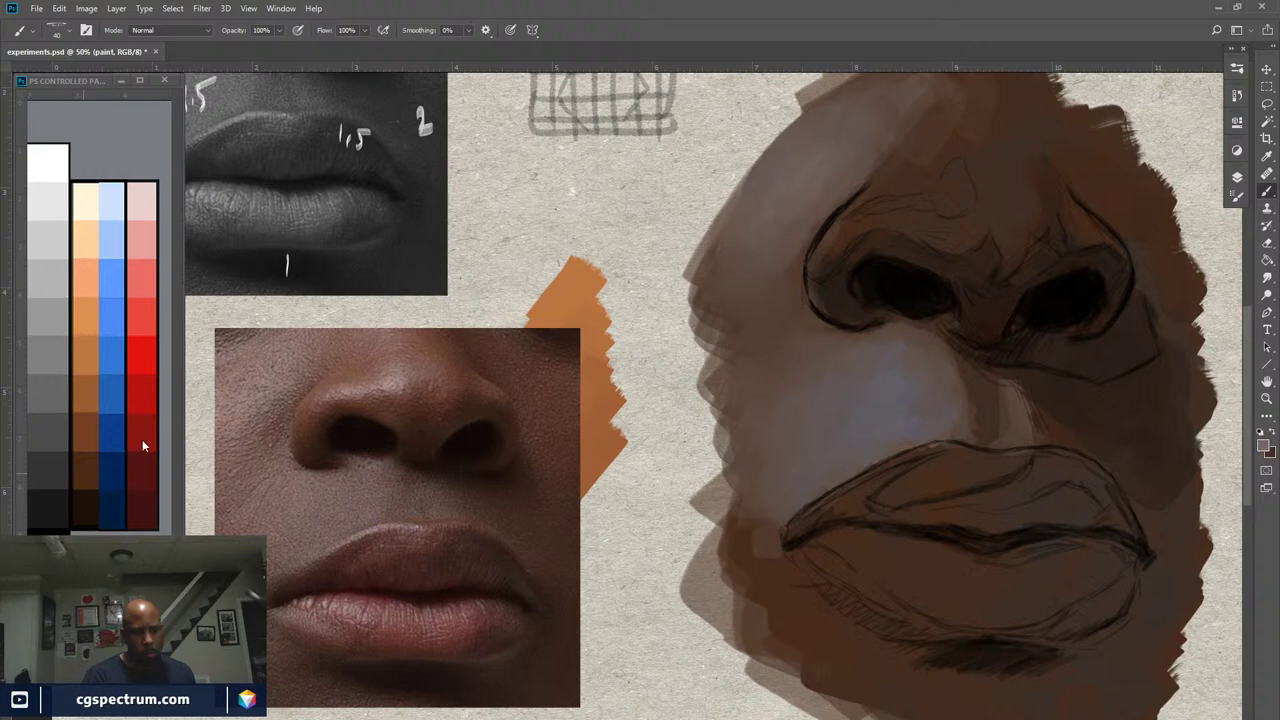
drag(820, 446, 800, 455)
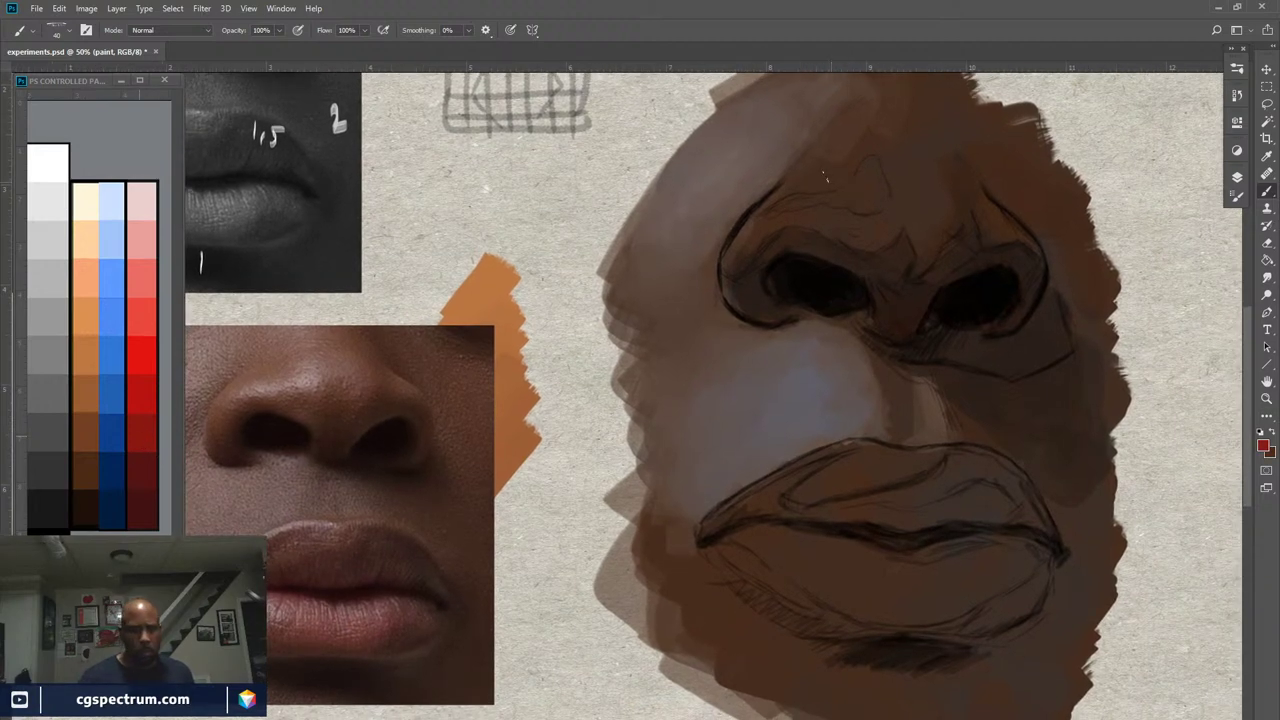
drag(731, 334, 757, 334)
key(7)
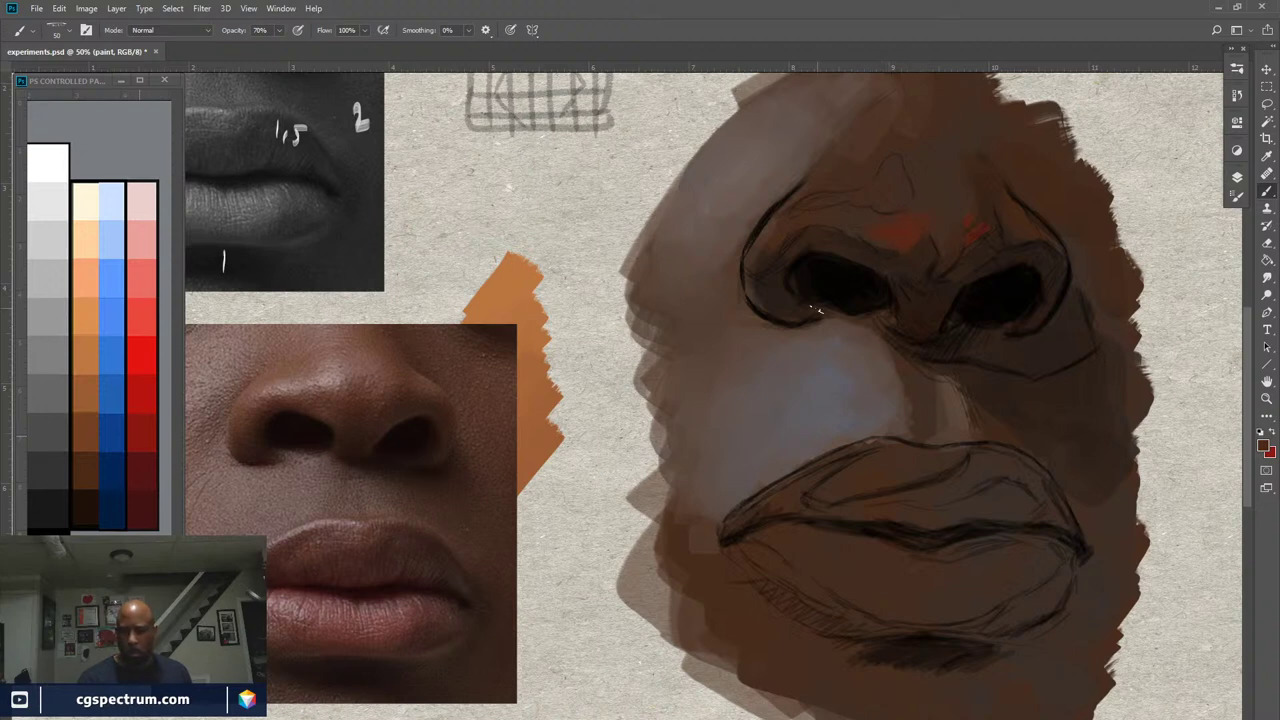
Blend the red accents into the underside of the nose using reds and browns sampled from the surrounding paint
alt+click(924, 257)
alt+click(925, 217)
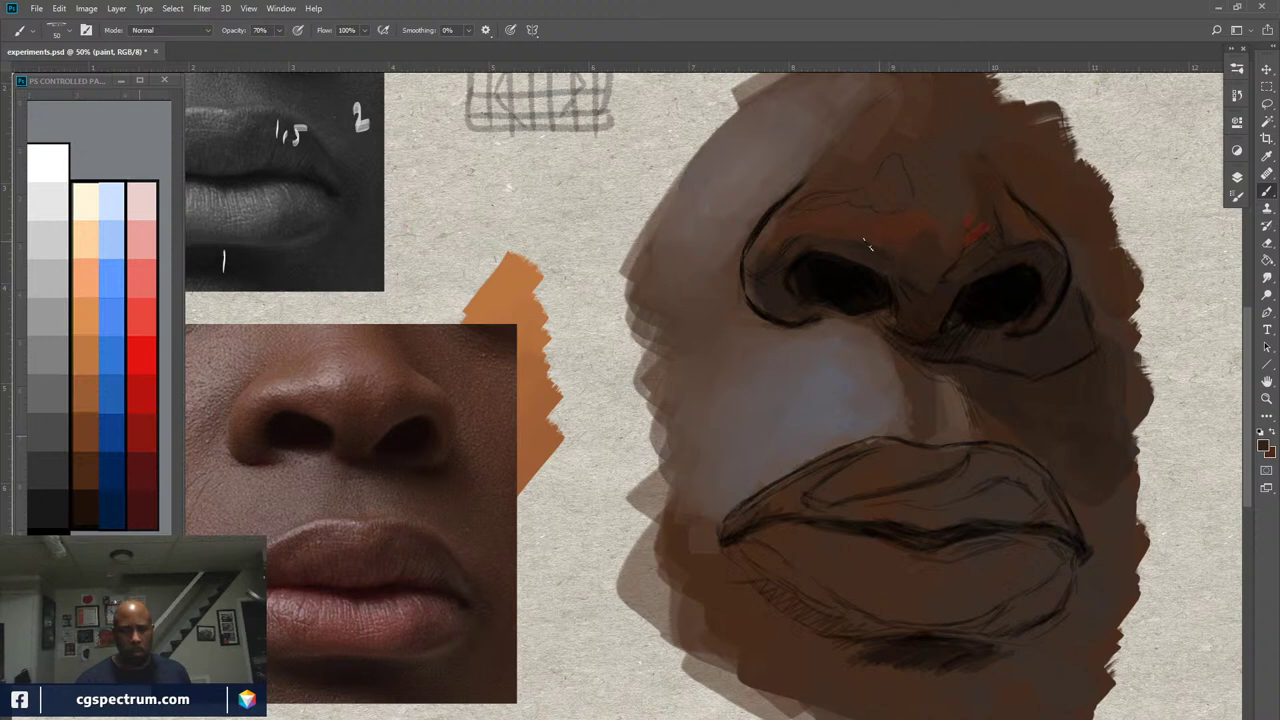
alt+click(895, 246)
alt+click(985, 238)
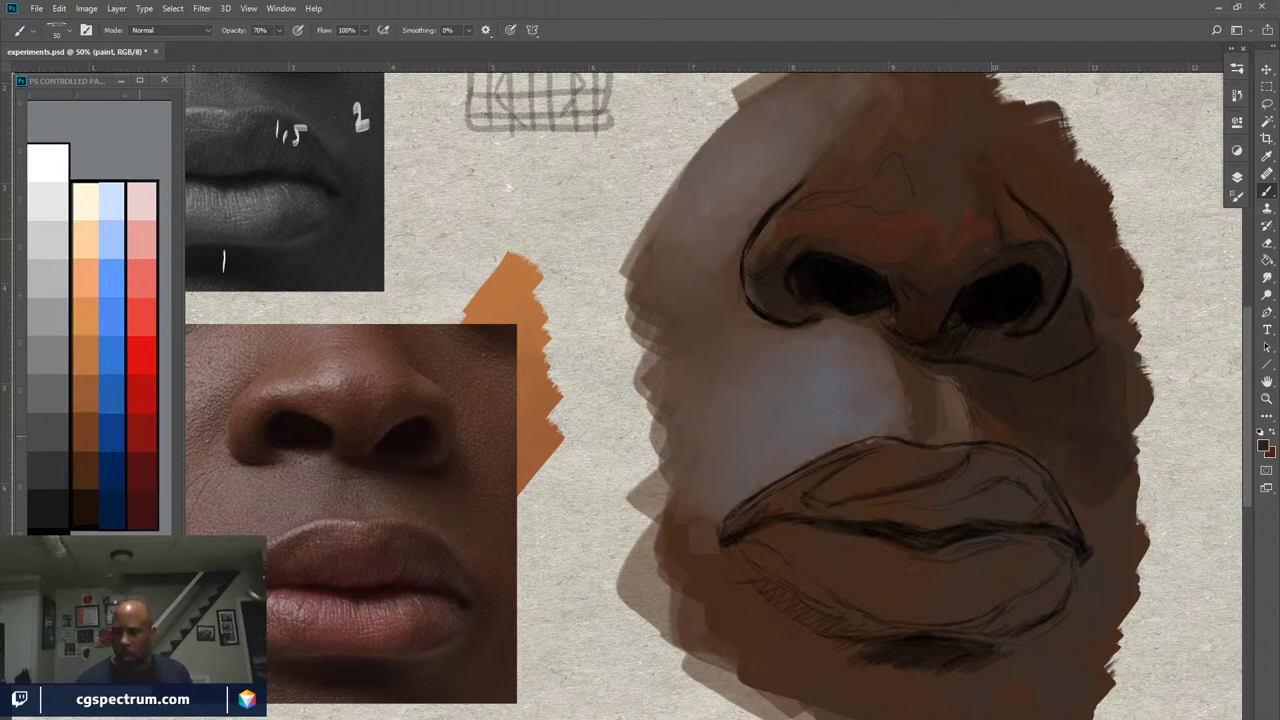
alt+click(873, 326)
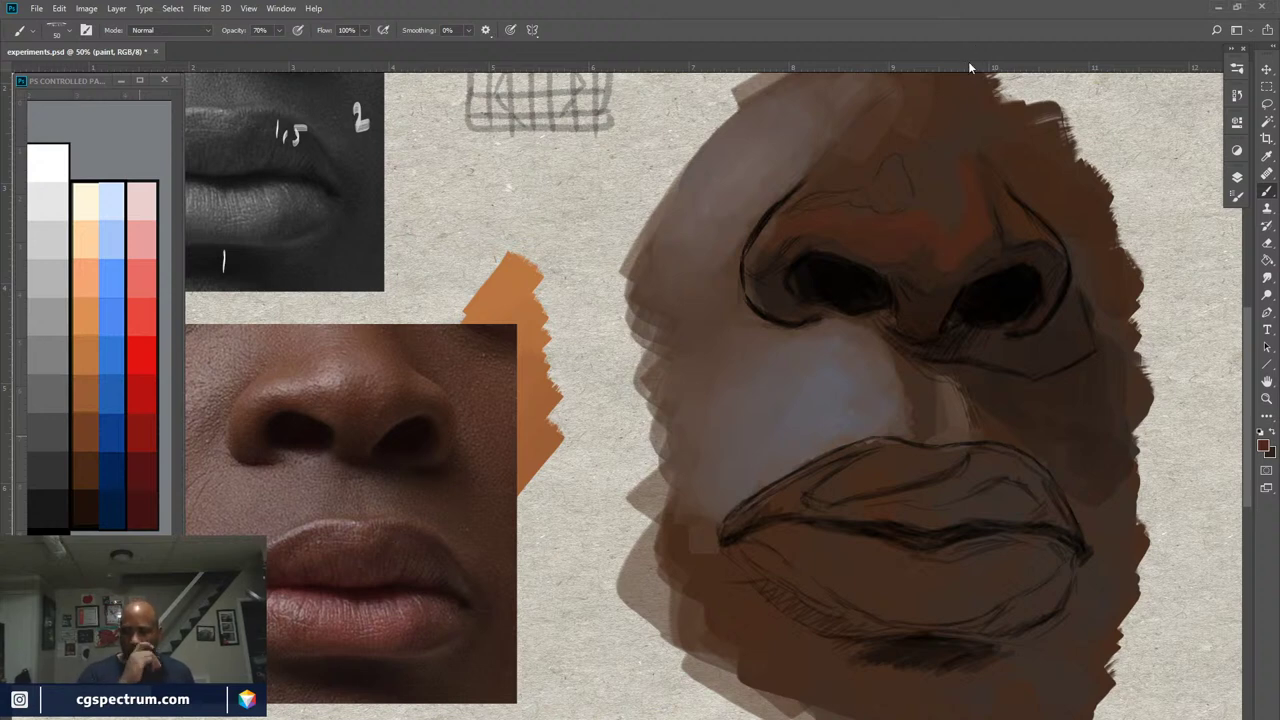
alt+click(969, 253)
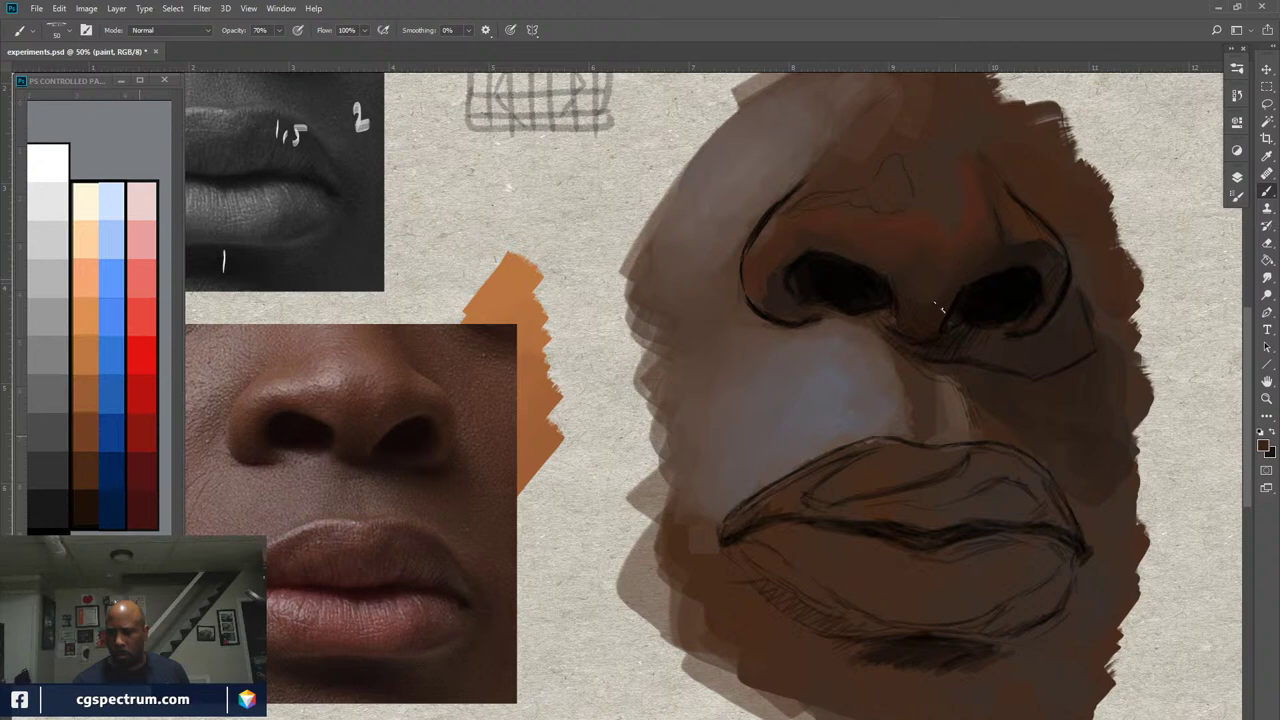
Darken the shadow under the shaded nostril and soften it into the cheek with sampled browns, lowering brush opacity to 46%
key(x)
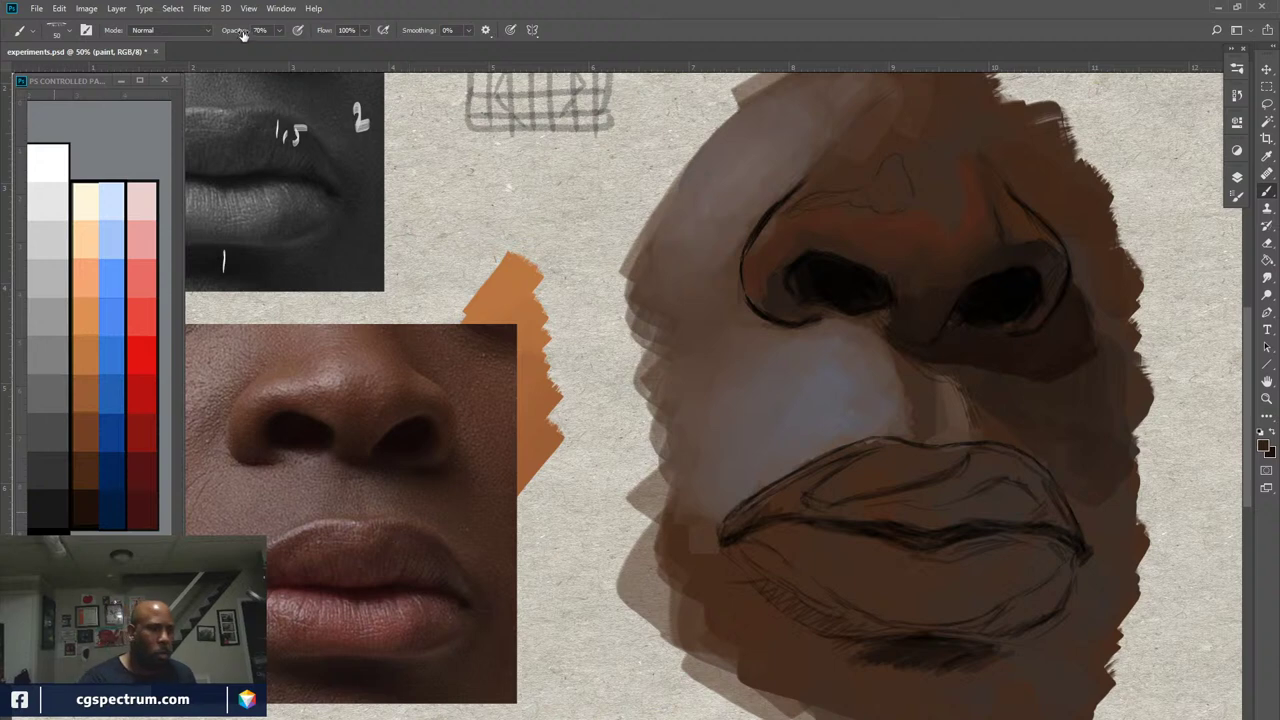
drag(246, 34, 222, 36)
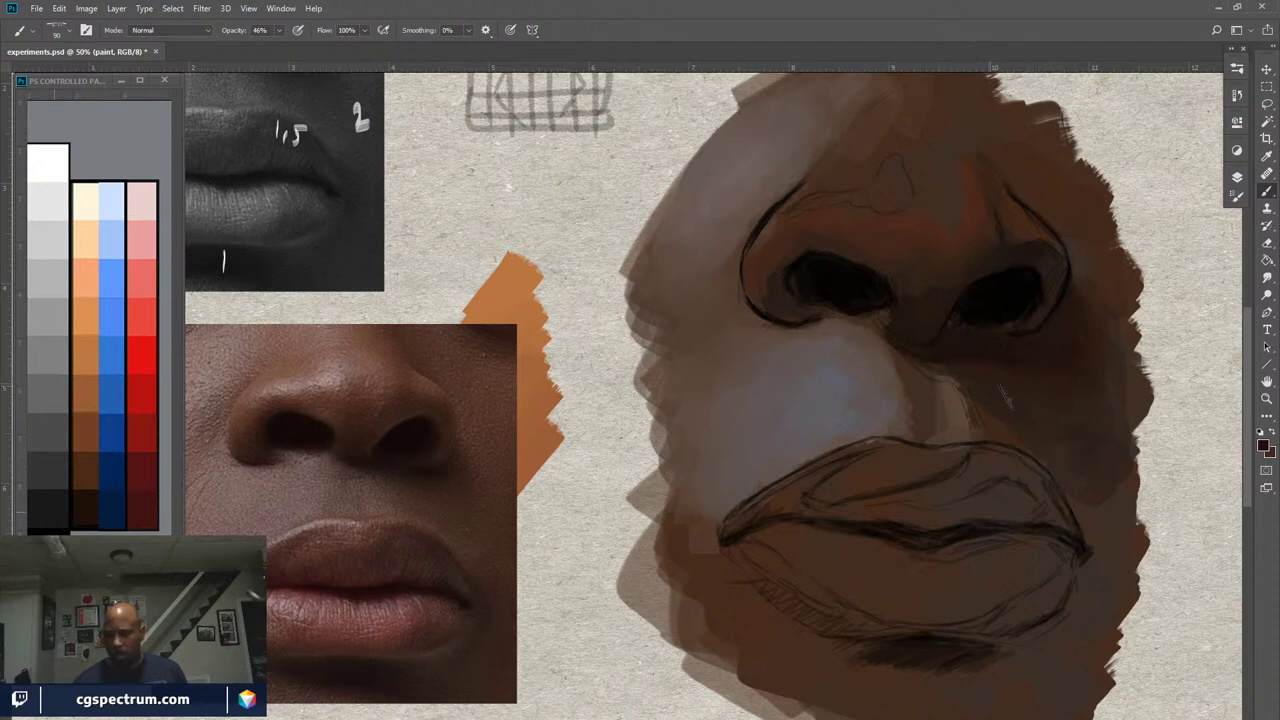
key(x)
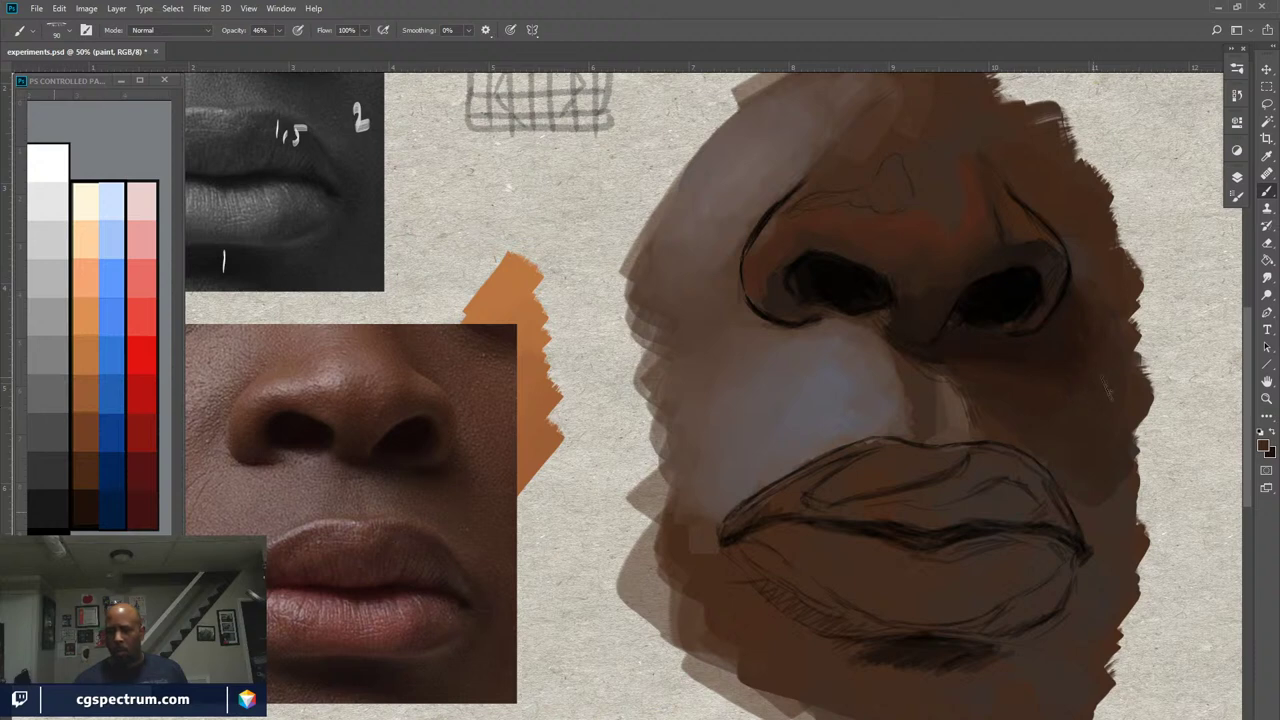
alt+click(1008, 368)
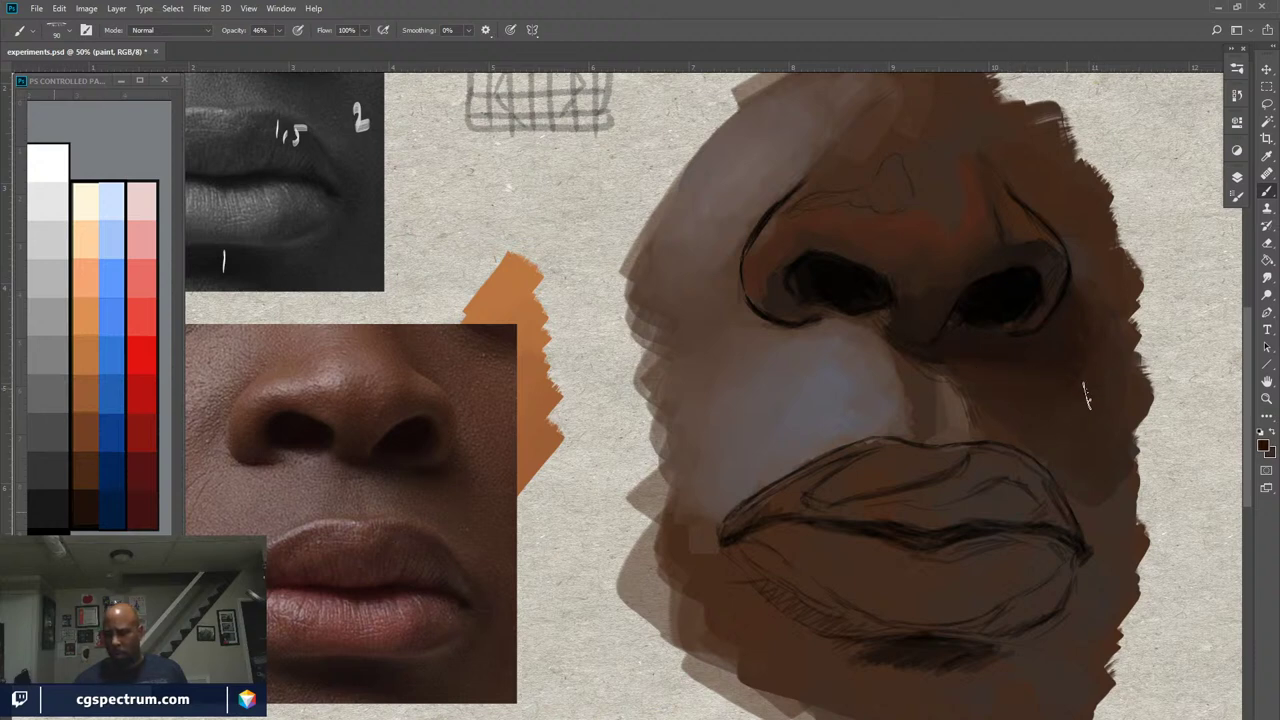
alt+click(1063, 390)
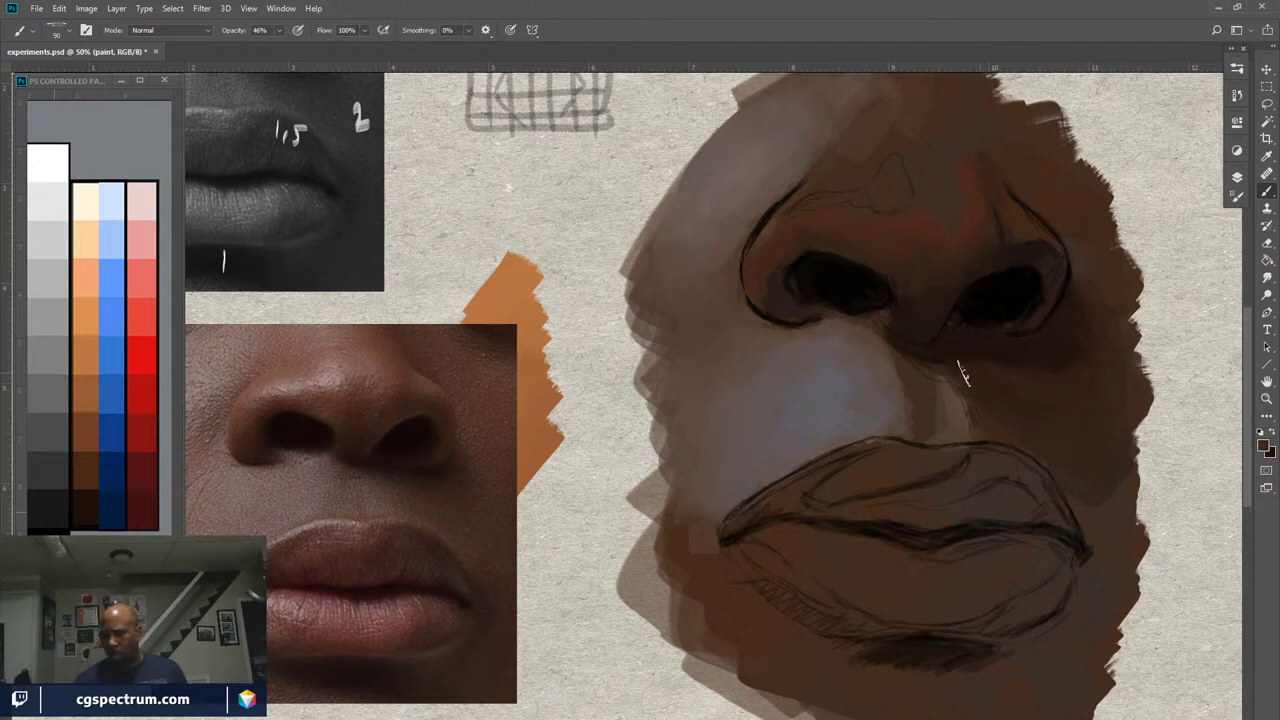
alt+click(1050, 372)
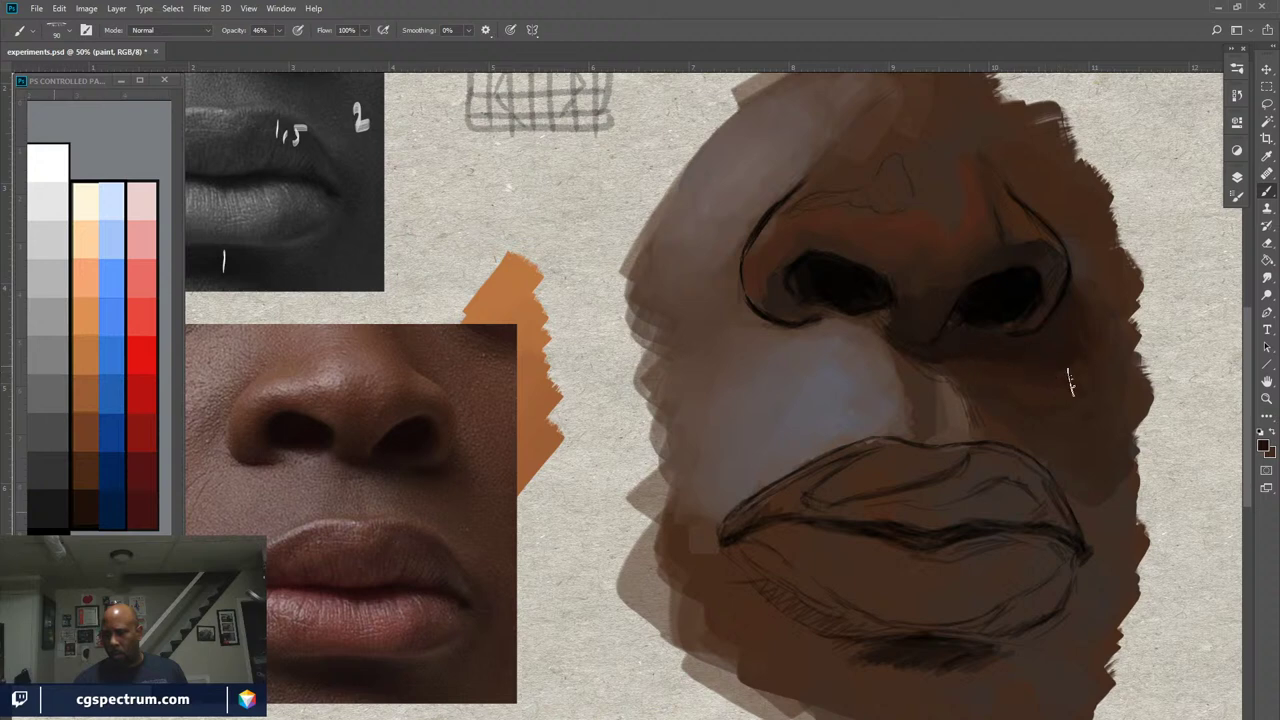
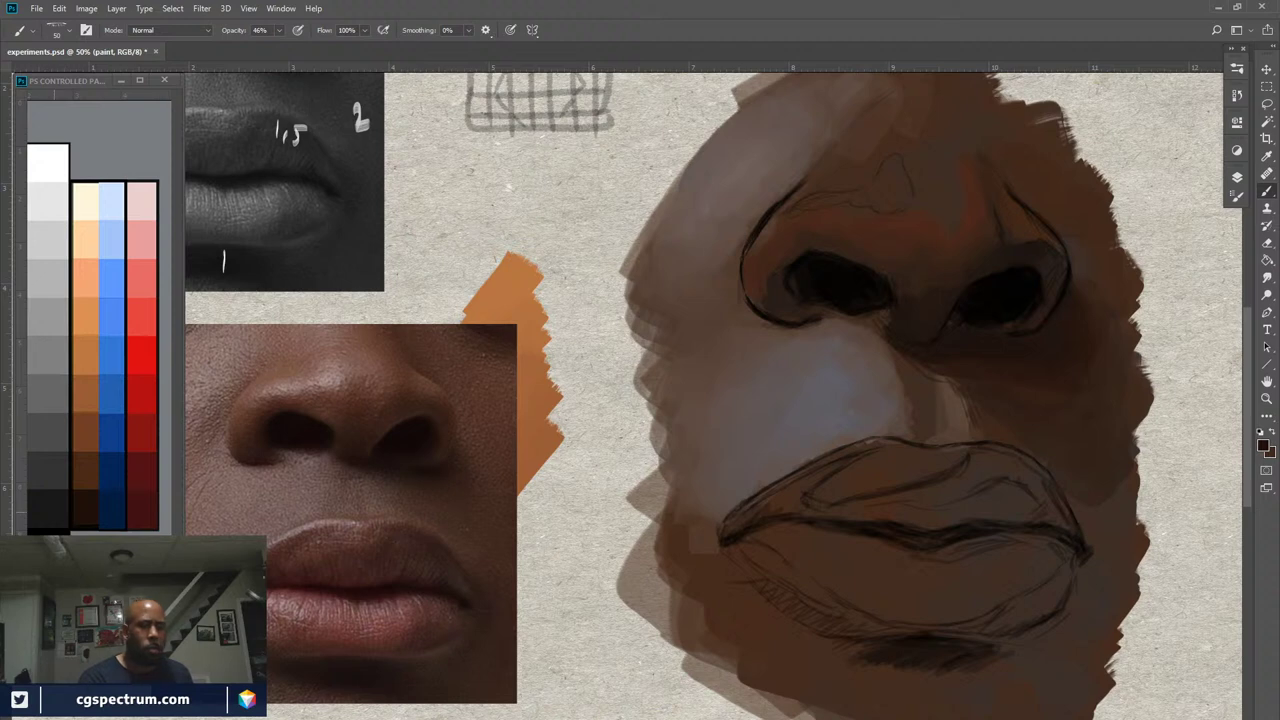
Raise brush opacity to 70% and paint over the sketch line beneath the shaded nostril with sampled dark tones
drag(229, 34, 245, 34)
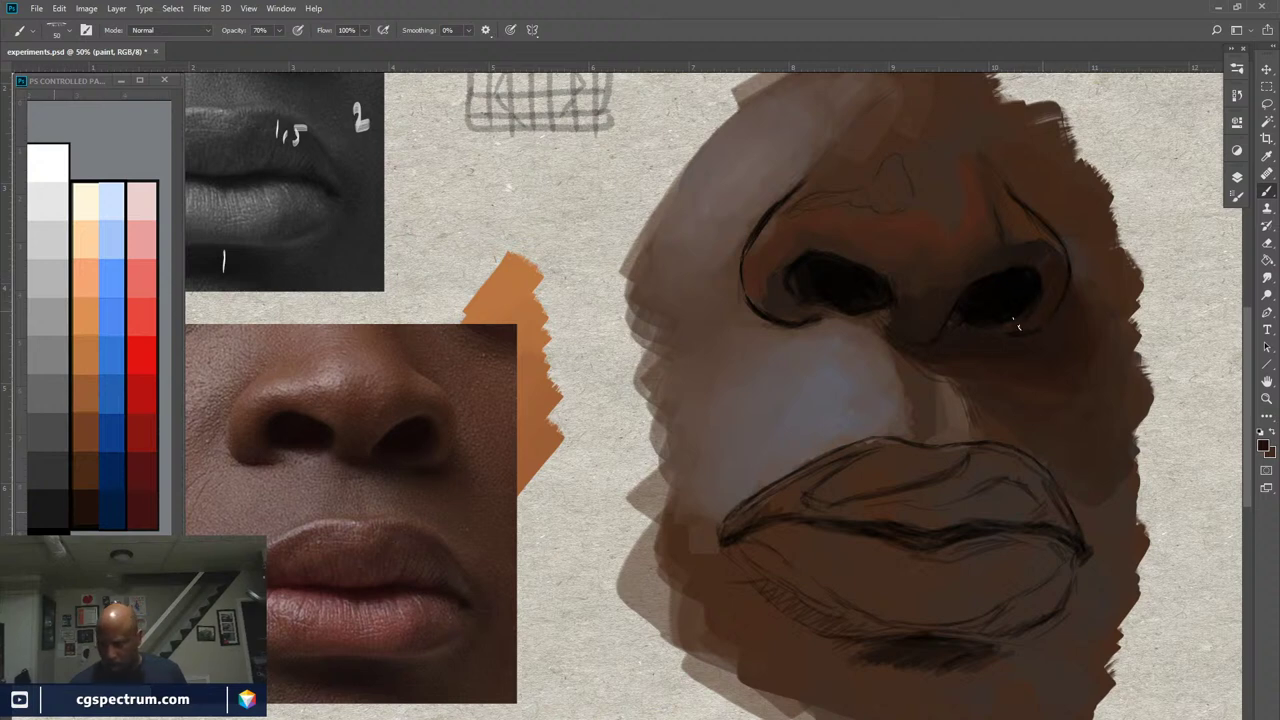
alt+click(1026, 320)
alt+click(1030, 300)
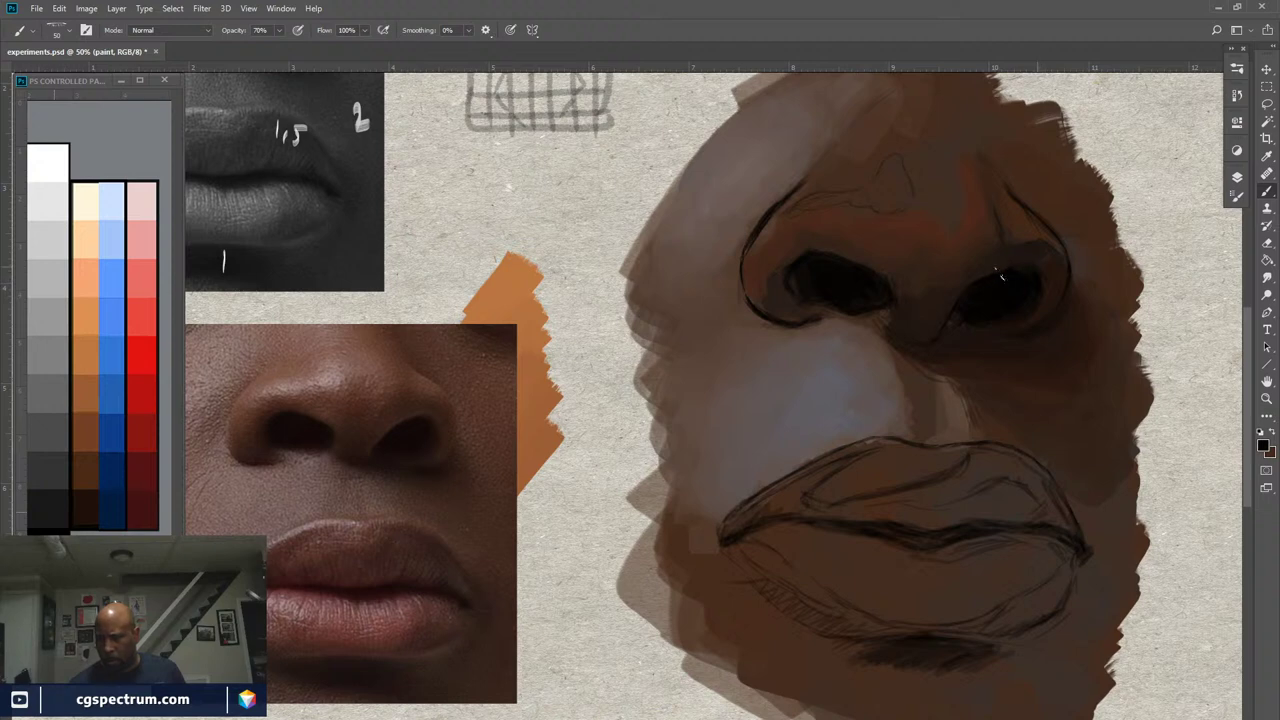
alt+click(1000, 278)
alt+click(1040, 274)
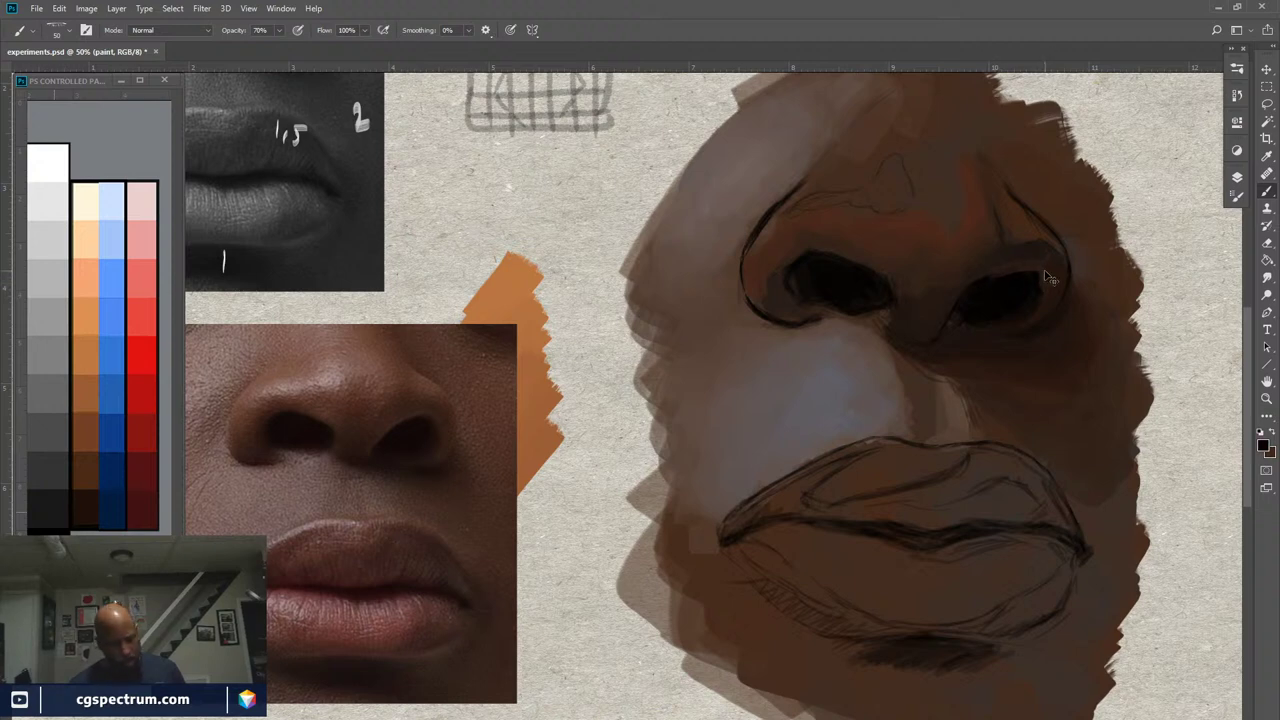
drag(1044, 278, 996, 268)
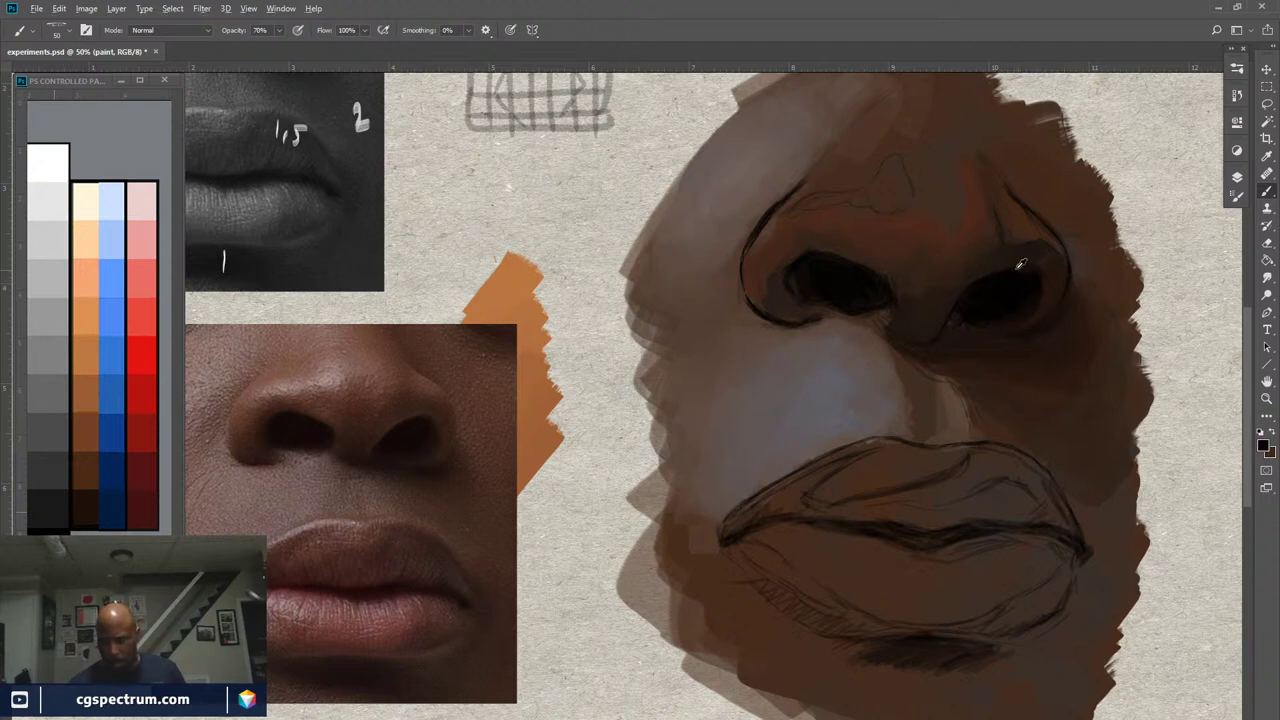
Soften the upper and inner edges of the shaded nostril by blending sampled browns and near-blacks
alt+click(1020, 264)
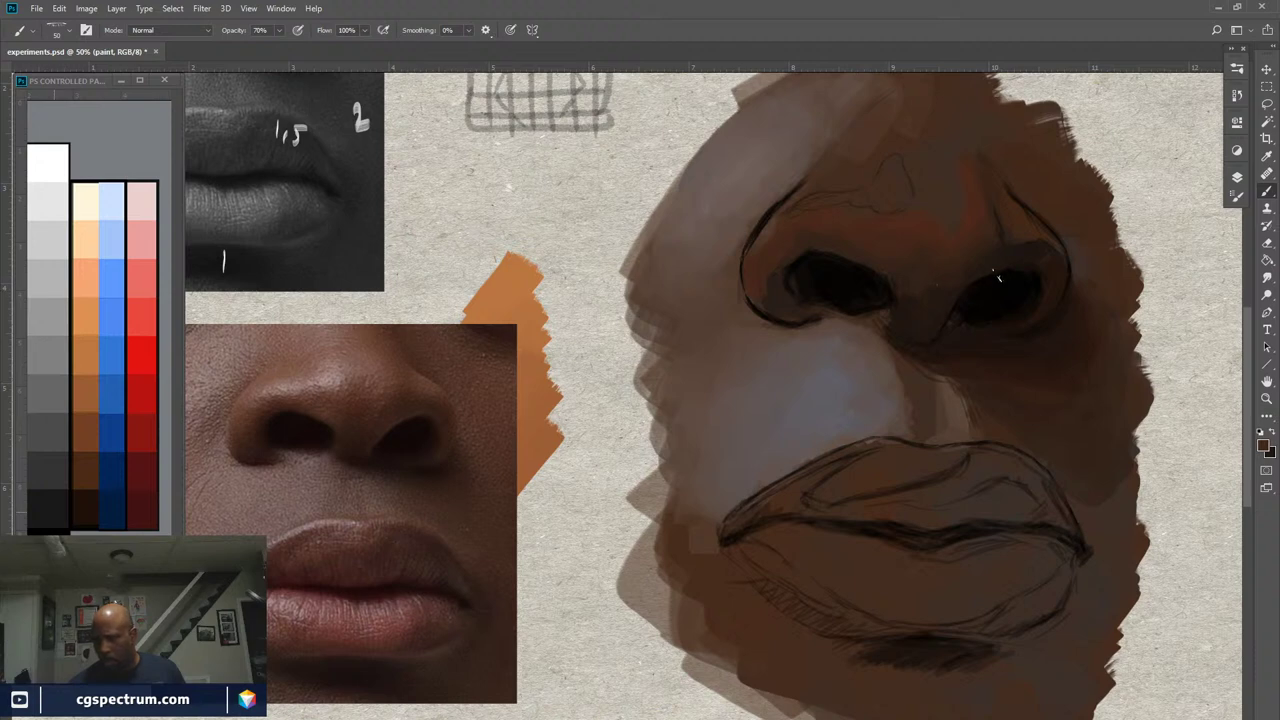
alt+click(998, 278)
alt+click(992, 266)
alt+click(978, 284)
alt+click(1003, 286)
alt+click(1018, 318)
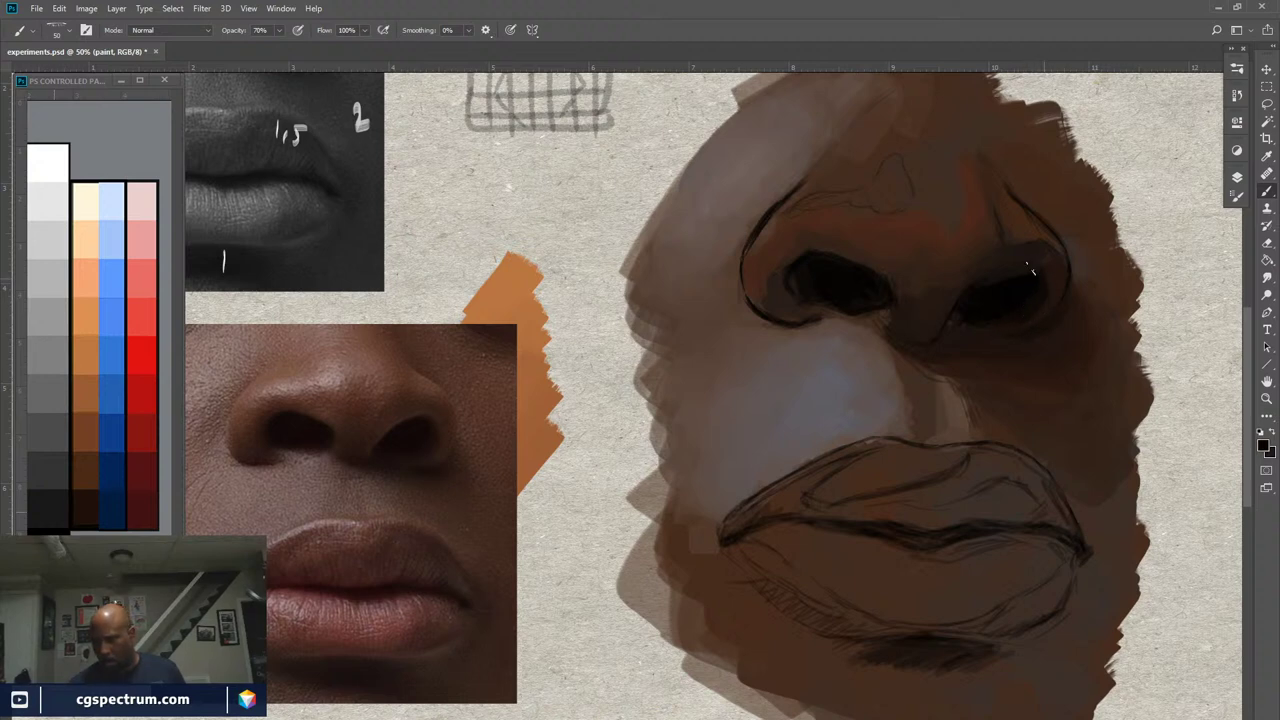
alt+click(833, 455)
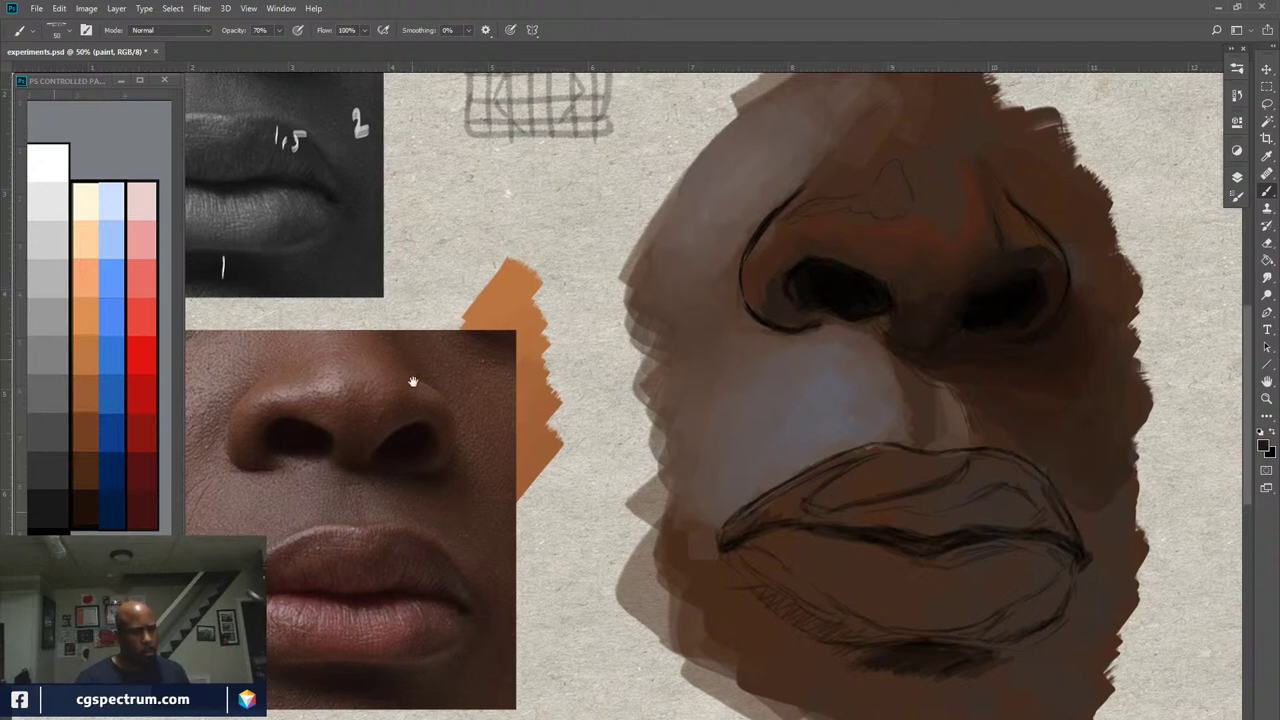
Sample a dark grey from the grey scale and paint a thin cool rim around the shaded nostril opening
drag(417, 377, 359, 390)
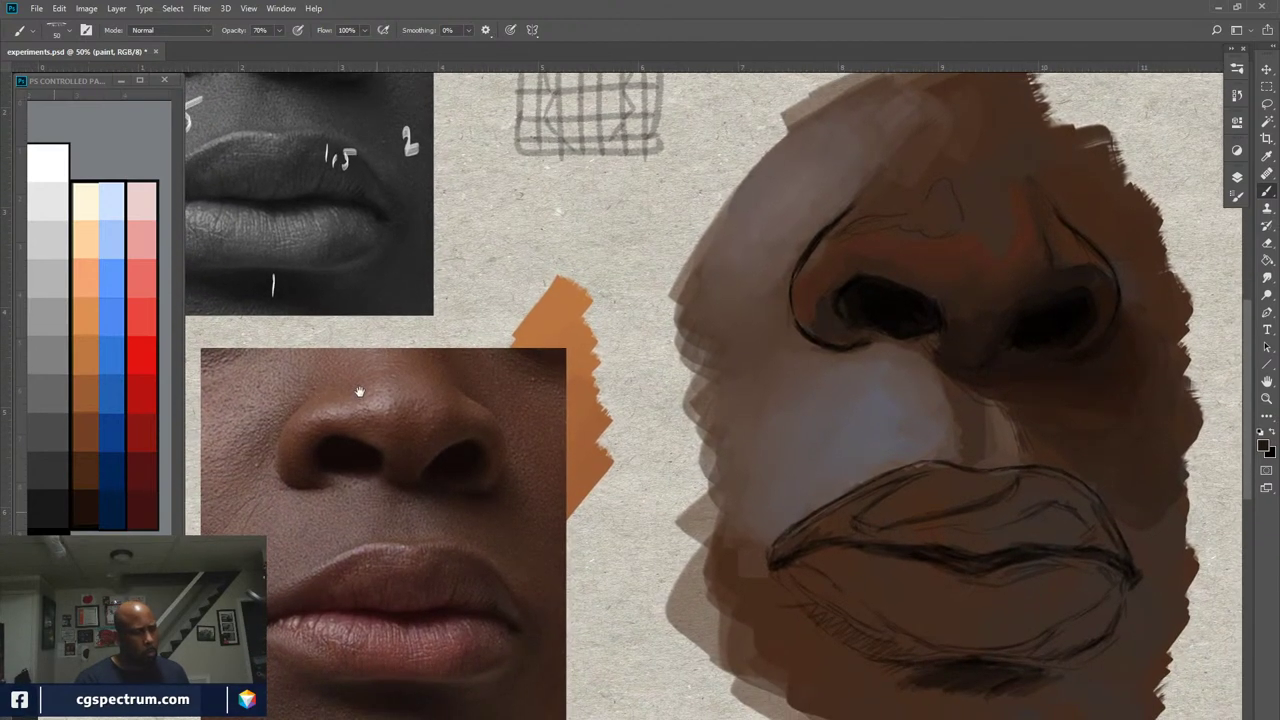
click(54, 466)
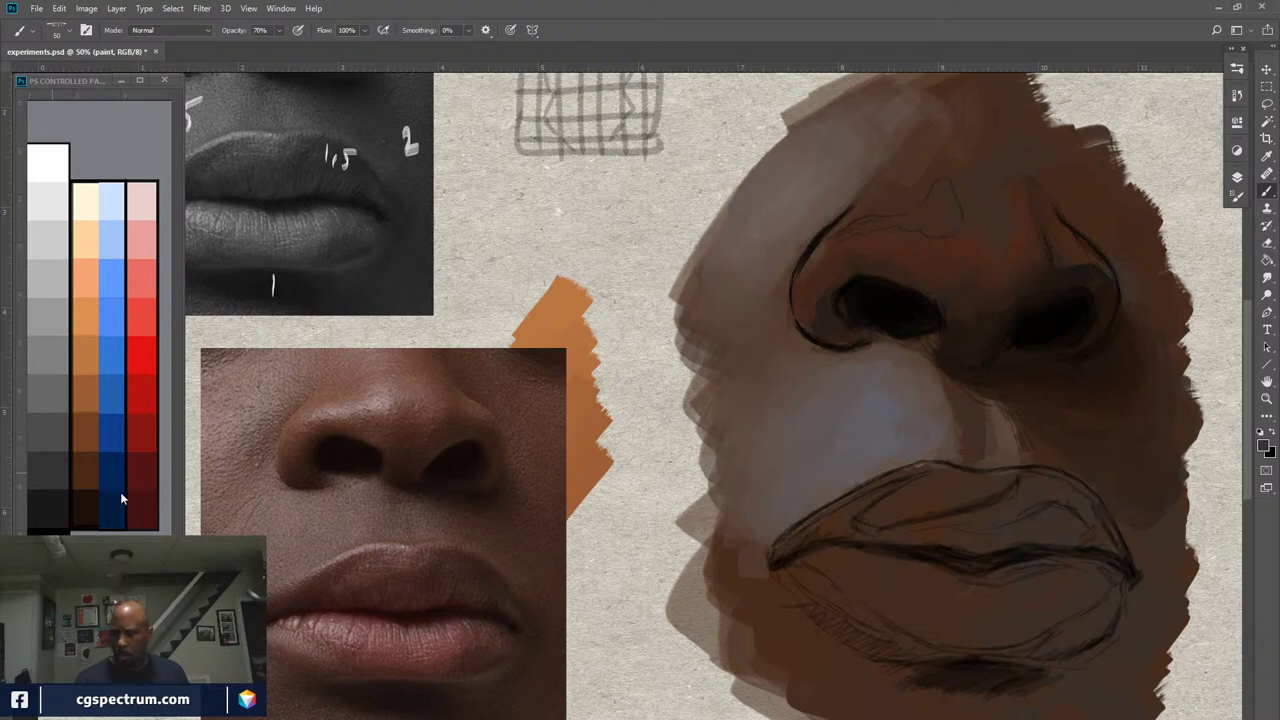
alt+click(1108, 304)
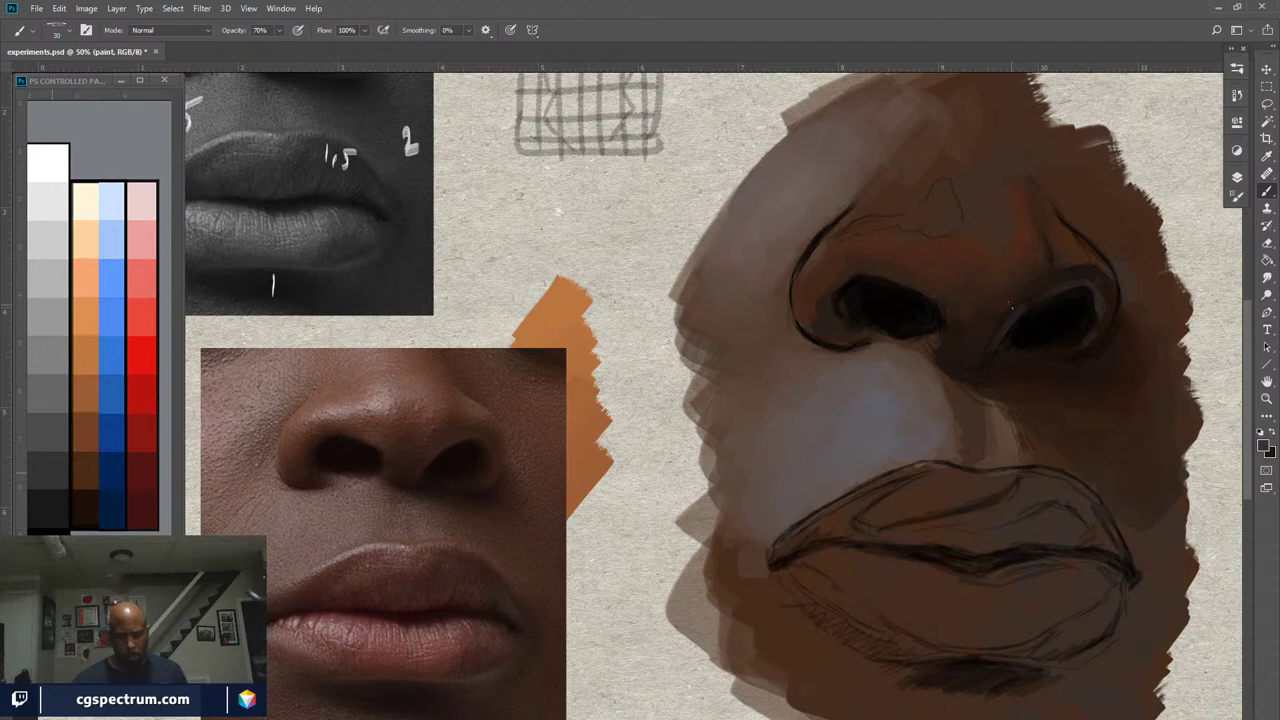
Glaze dark red over the shaded nostril wing with a size 60 brush at 25% opacity, and tone it down with dark brown
key(bracketright)
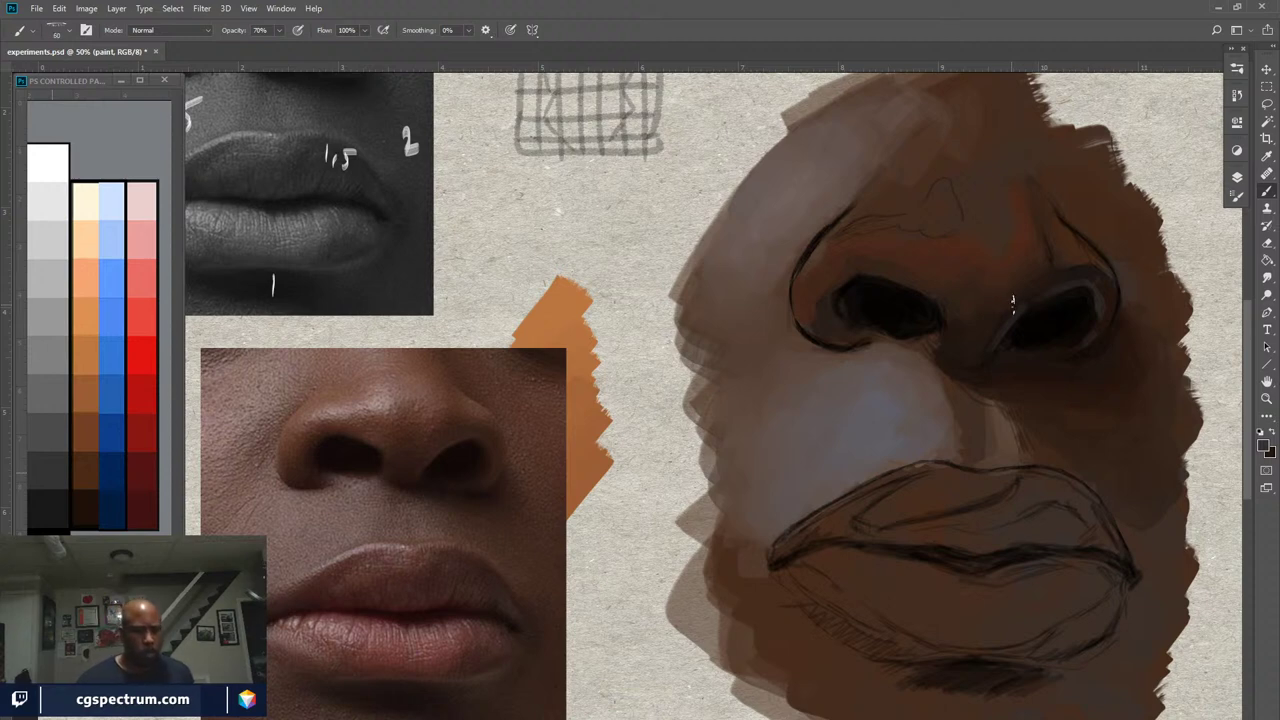
click(138, 441)
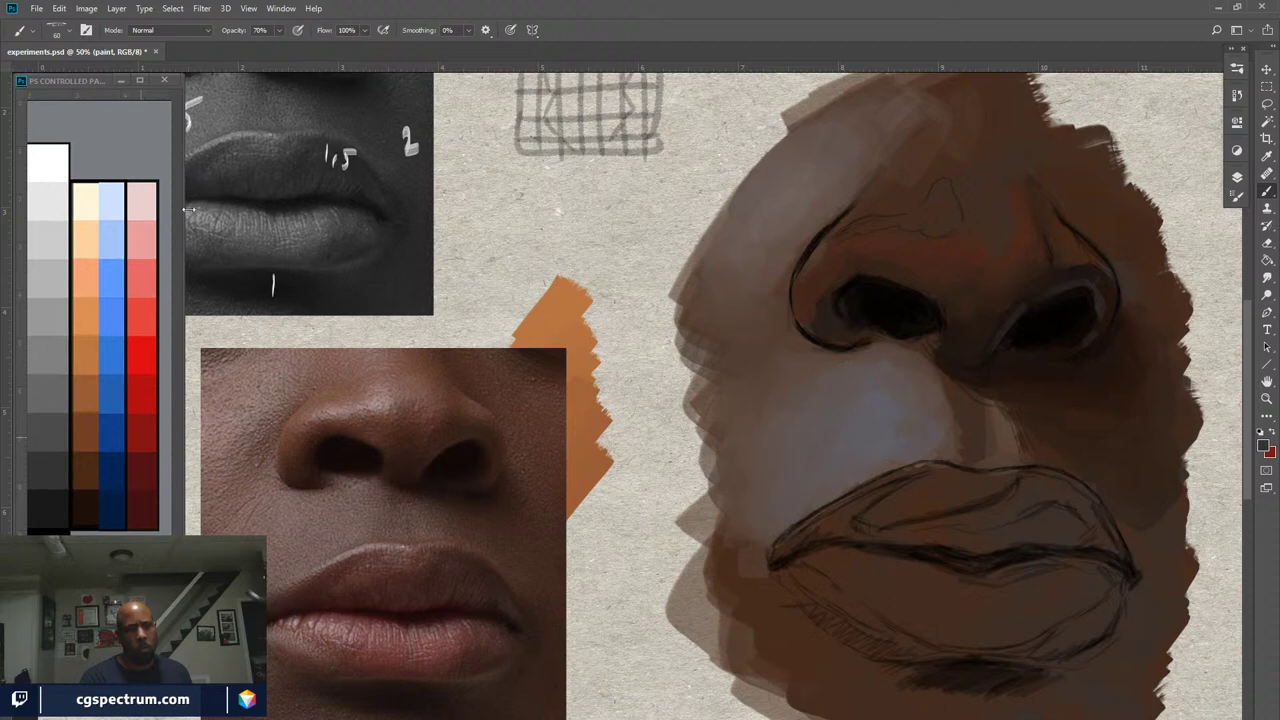
drag(232, 31, 206, 57)
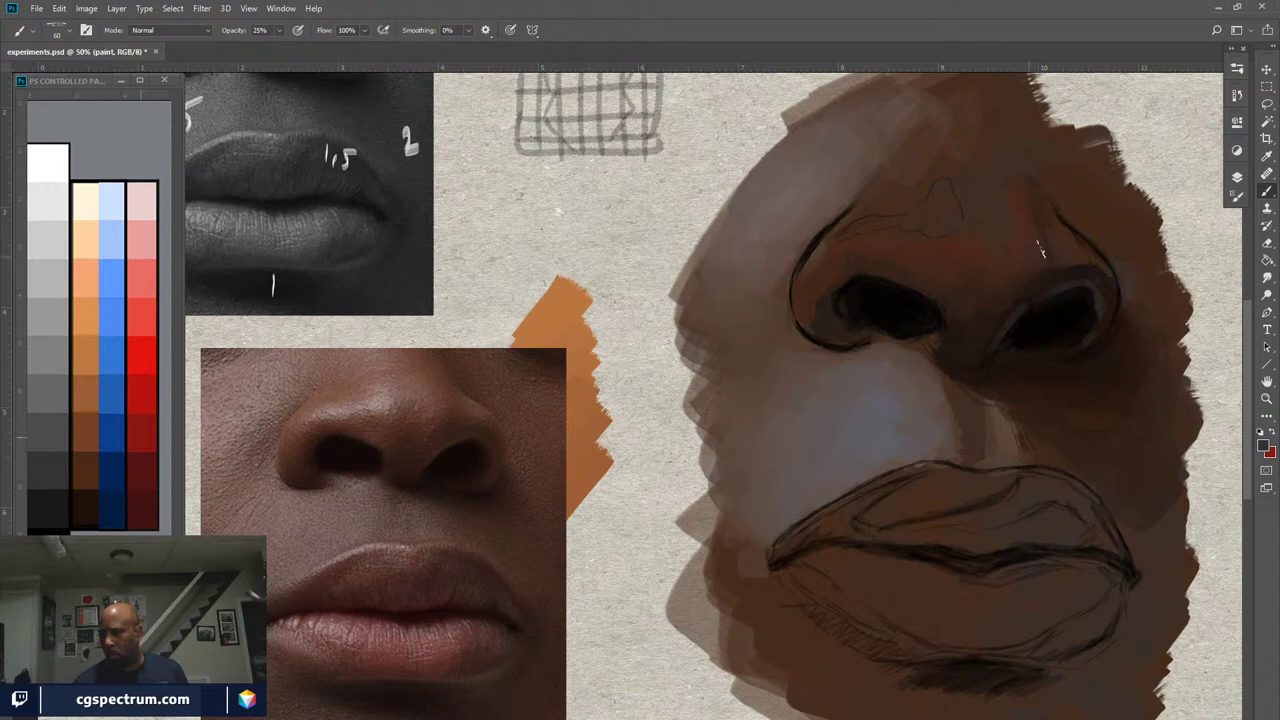
drag(1046, 252, 1060, 234)
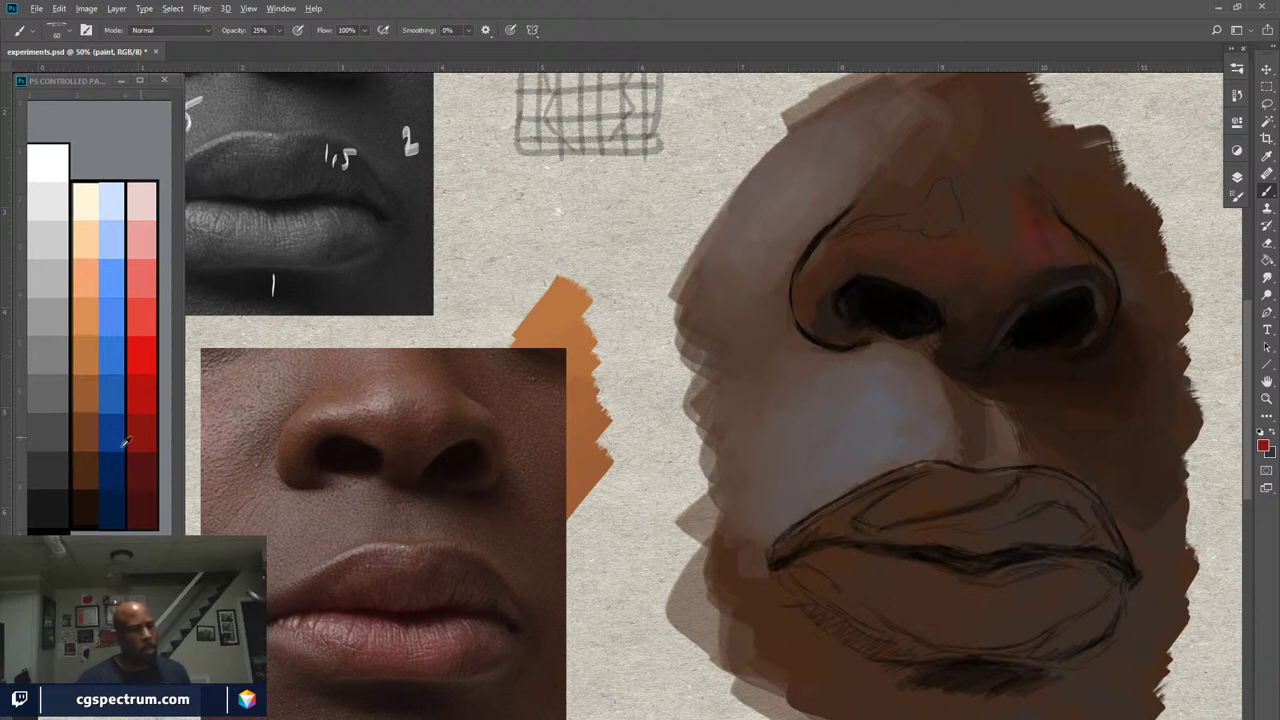
alt+click(96, 483)
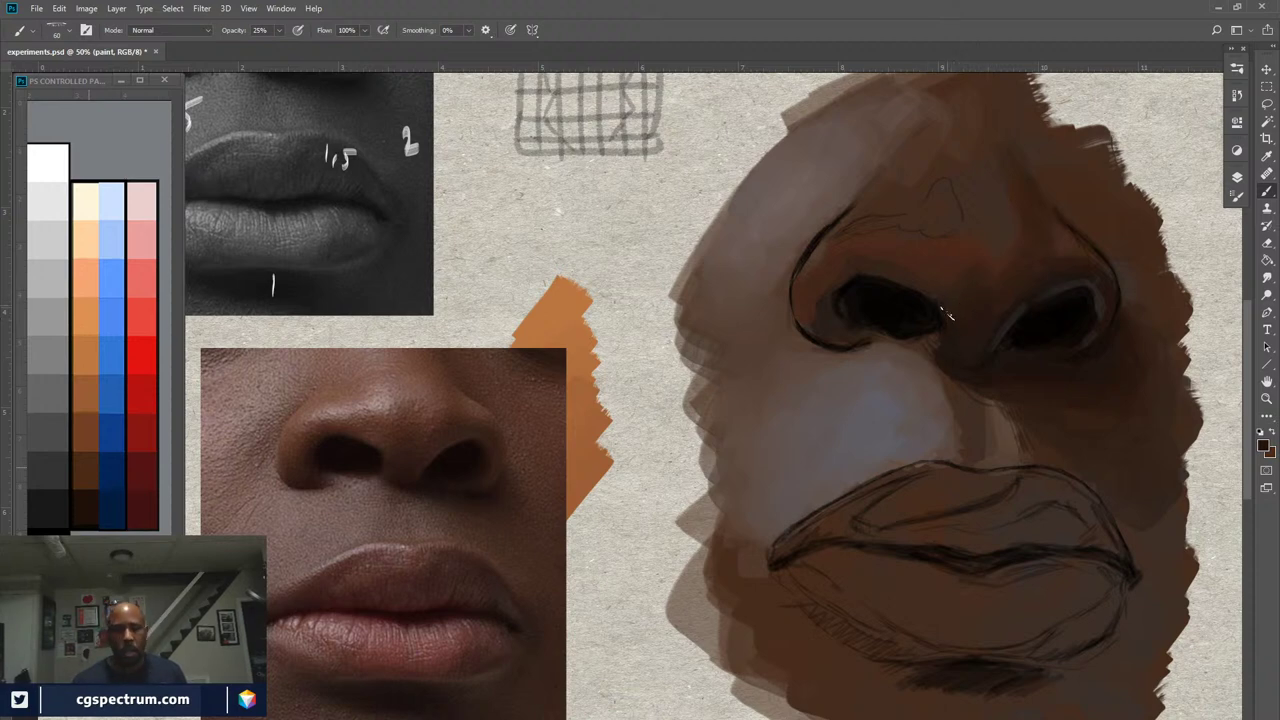
Darken the rim and wing of the lit-side nostril with sampled darks and browns, smoothing the transition
alt+click(922, 312)
alt+click(815, 290)
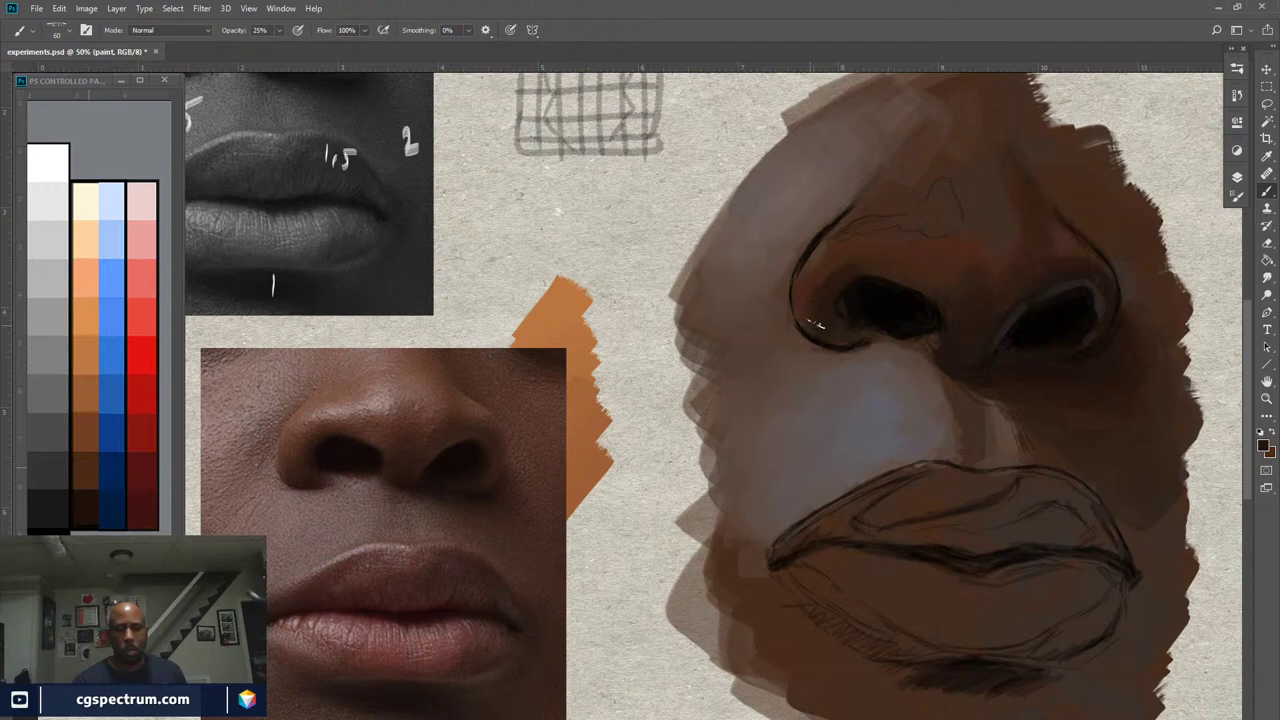
alt+click(814, 308)
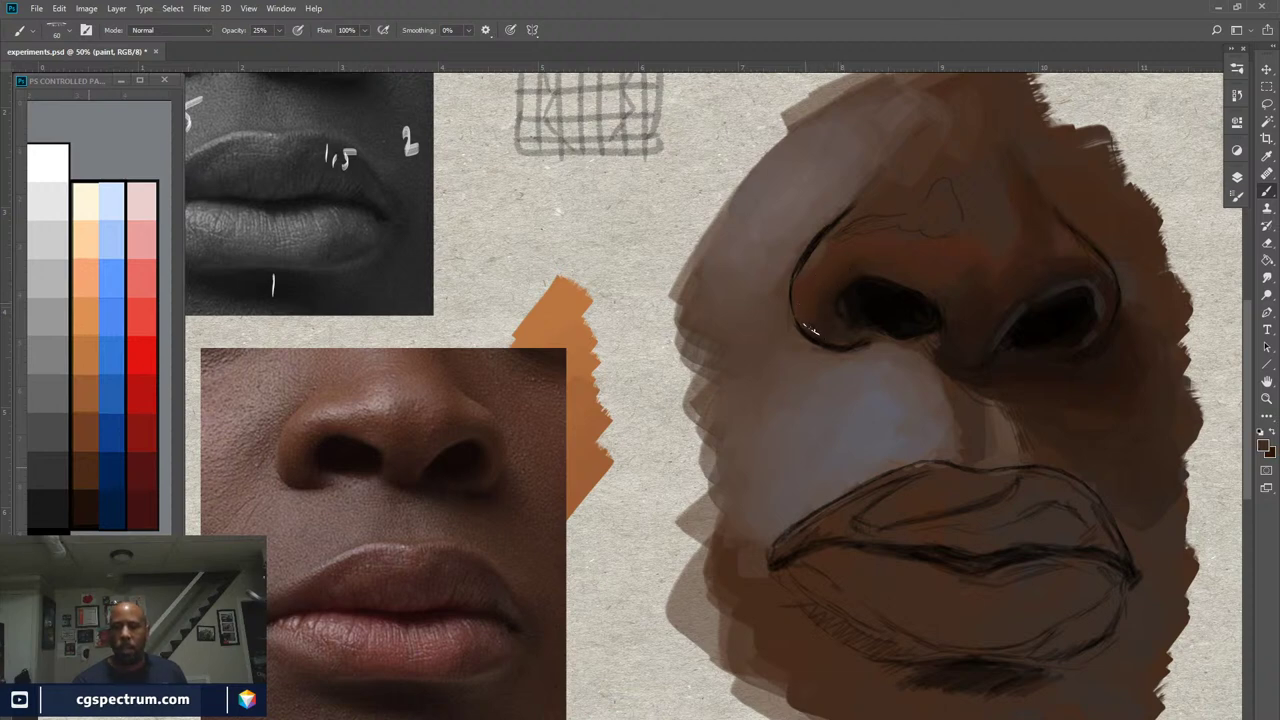
alt+click(828, 290)
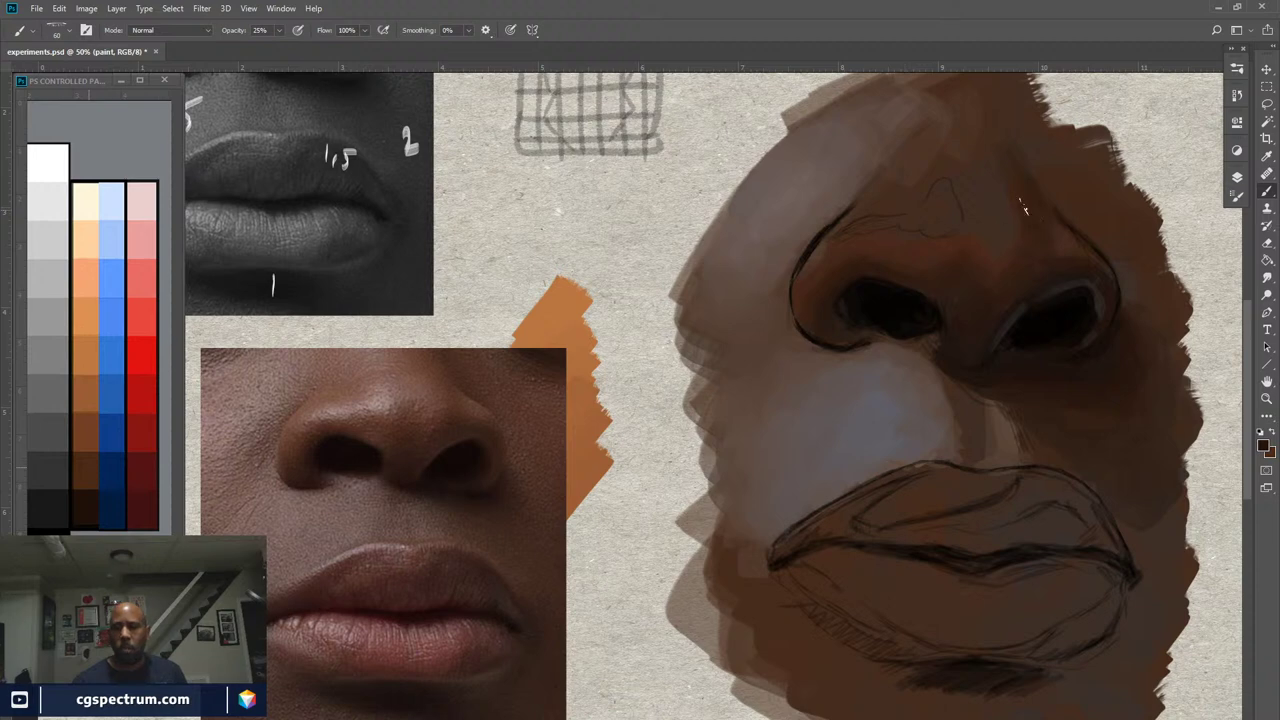
Paint a light highlight on the nose tip at 79% opacity using a greyish skin tone sampled from the lit cheek
alt+click(790, 211)
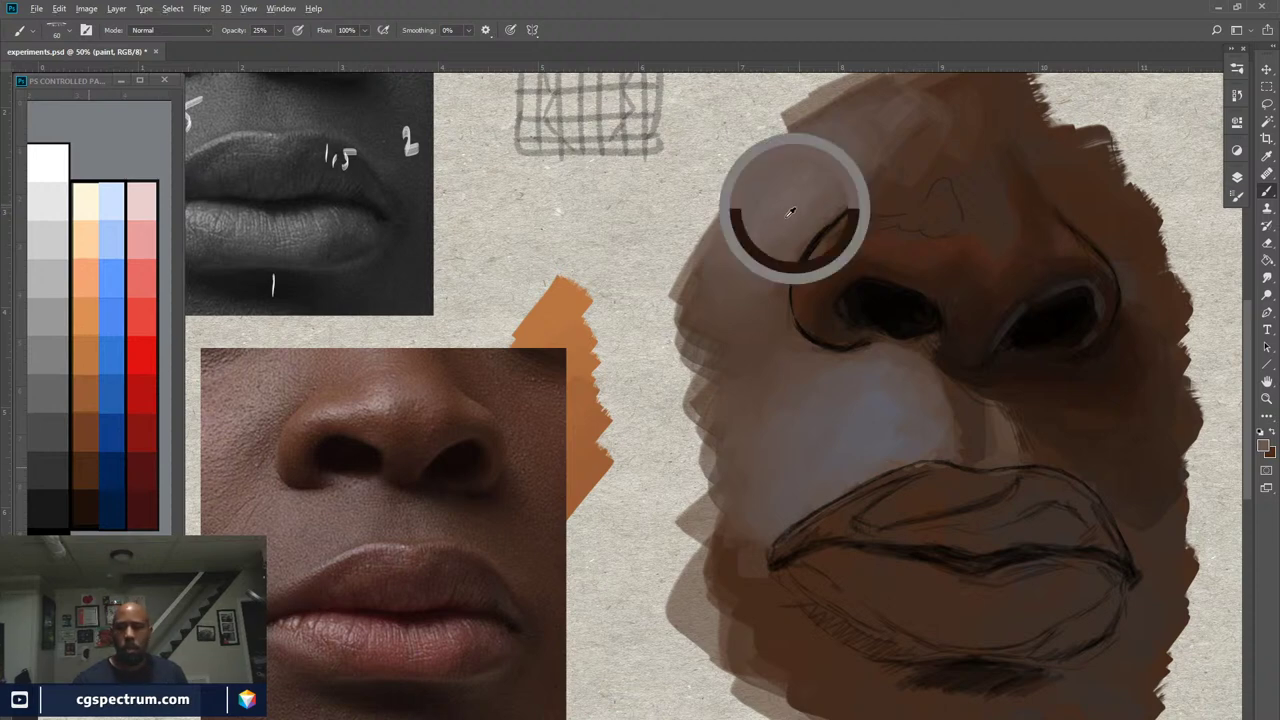
alt+click(984, 259)
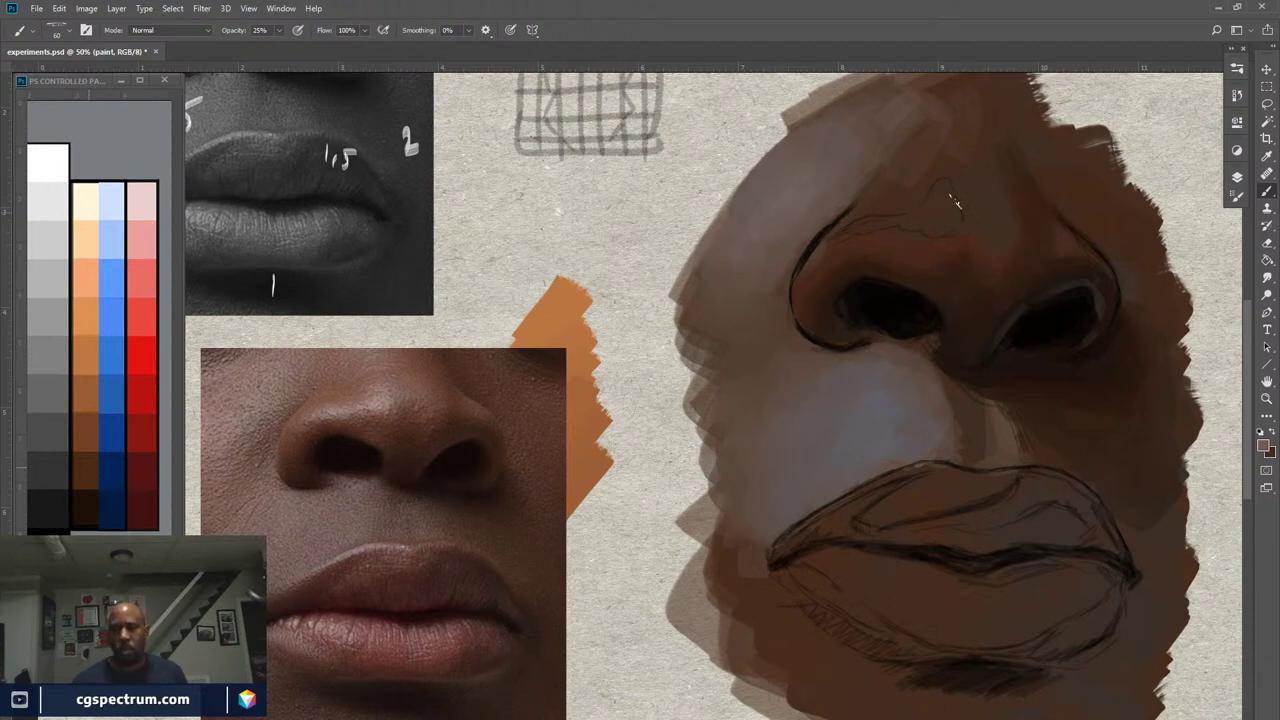
key(7)
key(9)
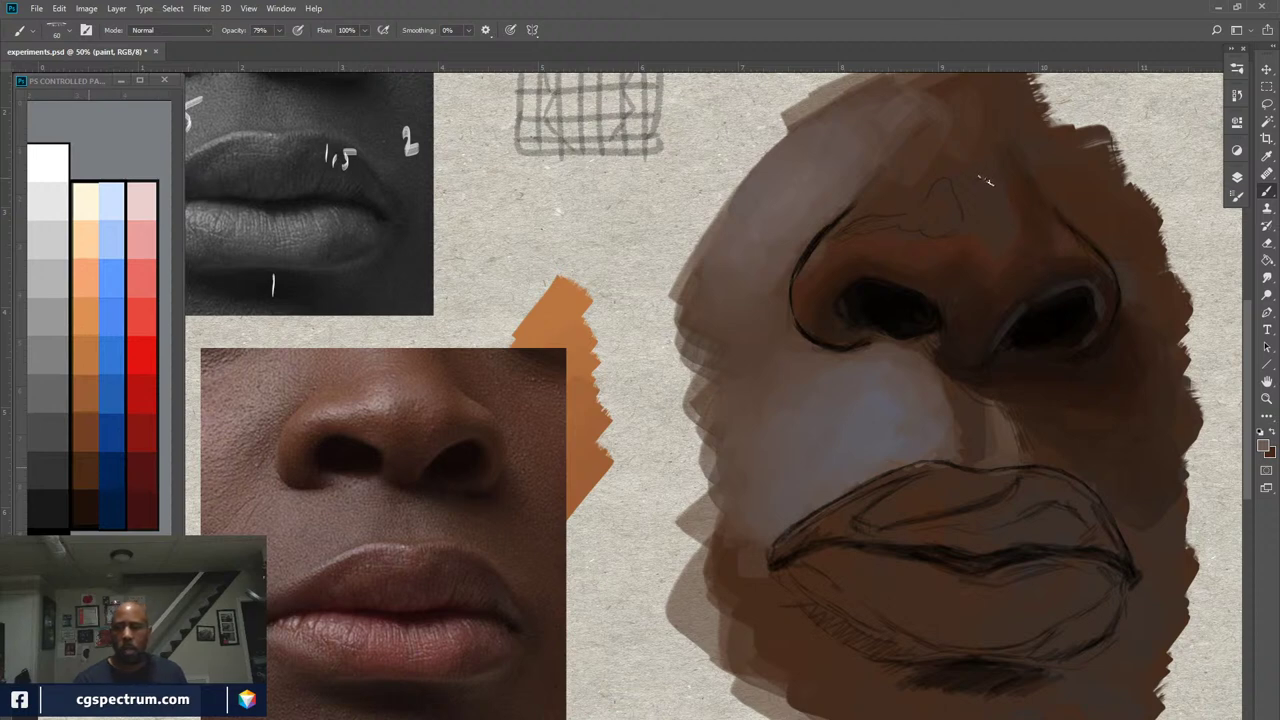
mouse_move(984, 180)
mouse_down()
mouse_move(966, 185)
mouse_move(962, 165)
mouse_move(980, 213)
mouse_move(965, 205)
mouse_move(962, 228)
mouse_move(990, 215)
mouse_move(984, 158)
mouse_move(998, 235)
mouse_up()
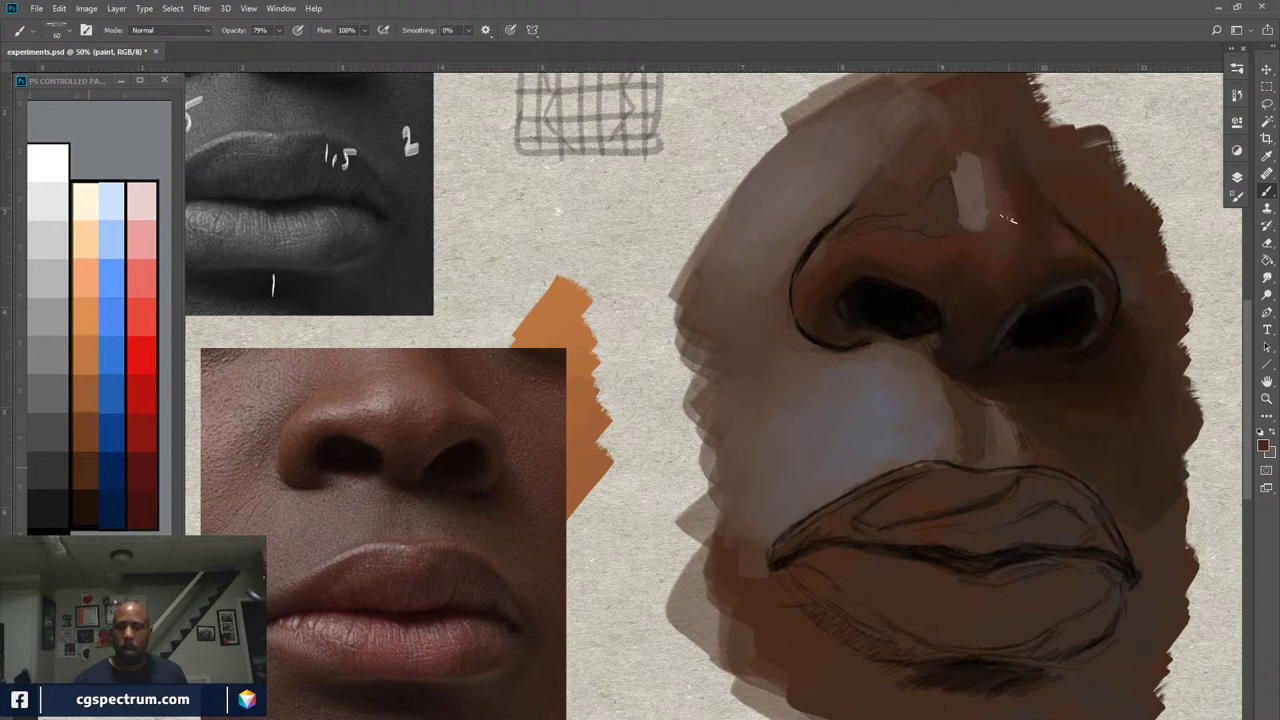
mouse_move(1004, 220)
mouse_down()
mouse_move(988, 208)
mouse_move(984, 234)
mouse_move(1010, 226)
mouse_move(1008, 212)
mouse_move(1010, 232)
mouse_up()
alt+click(992, 182)
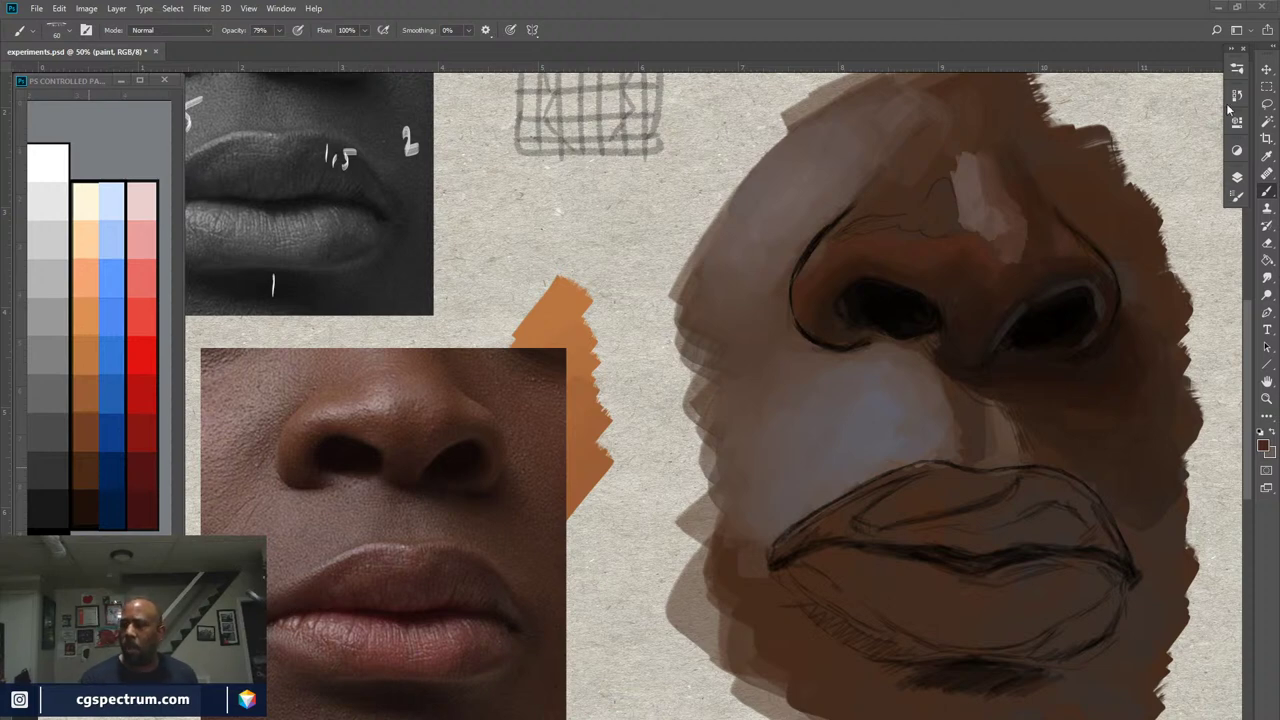
Set the brush's angle jitter to 19% in its shape dynamics
click(1234, 198)
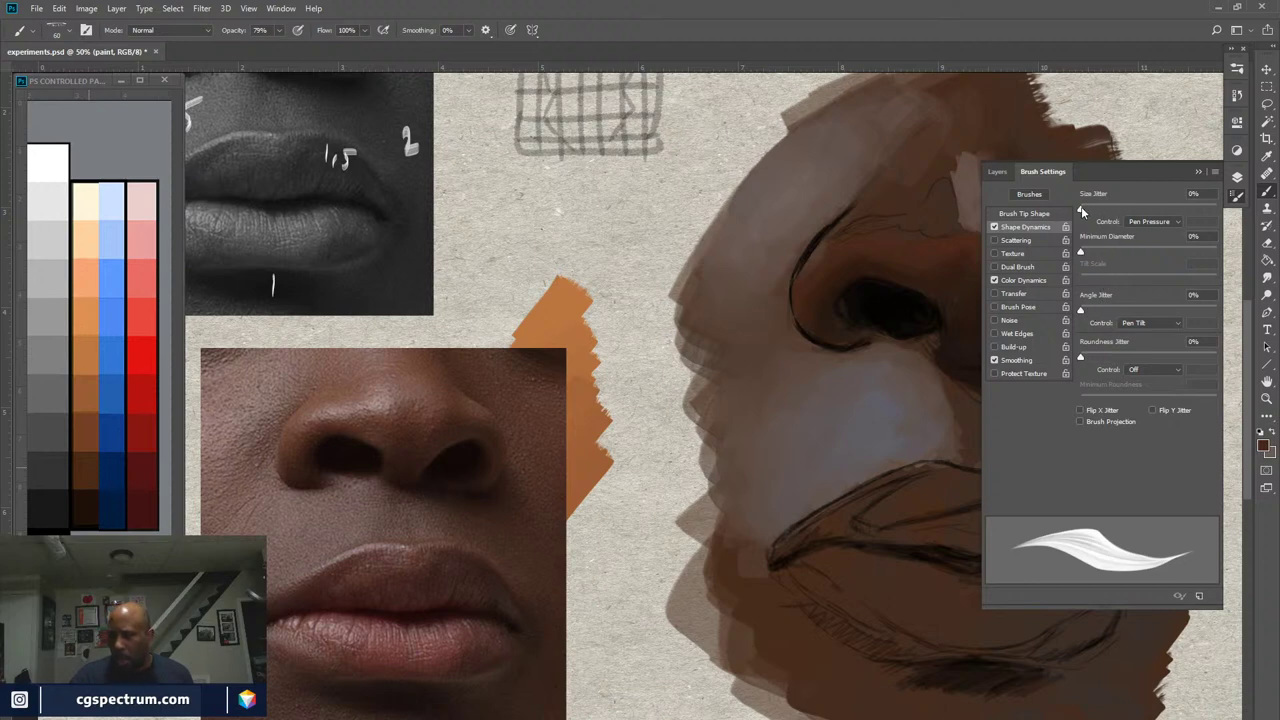
mouse_move(1081, 208)
mouse_down()
mouse_move(1151, 209)
mouse_move(1078, 209)
mouse_up()
drag(1081, 309, 1106, 313)
click(1050, 173)
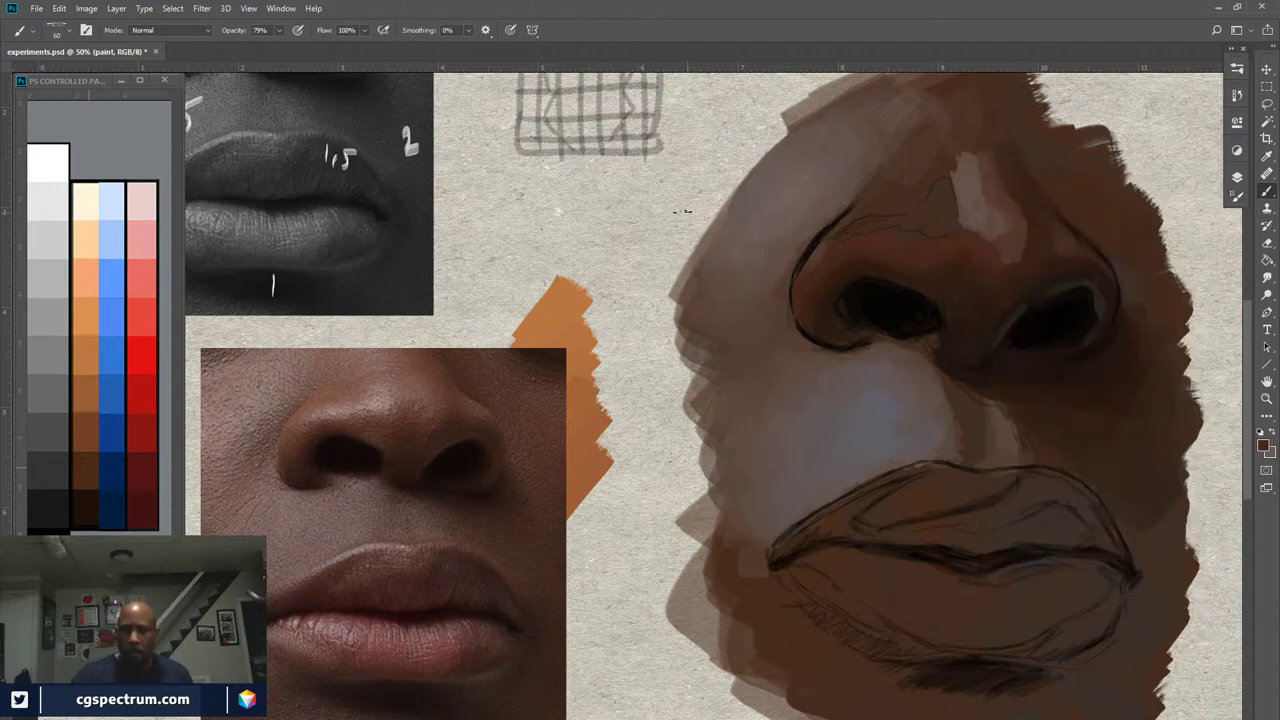
Paint several rough reddish-brown test strokes on the blank paper above the colour reference with a size 125 brush at 100% opacity
key(bracketright)
key(bracketright)
key(bracketright)
key(bracketright)
key(bracketright)
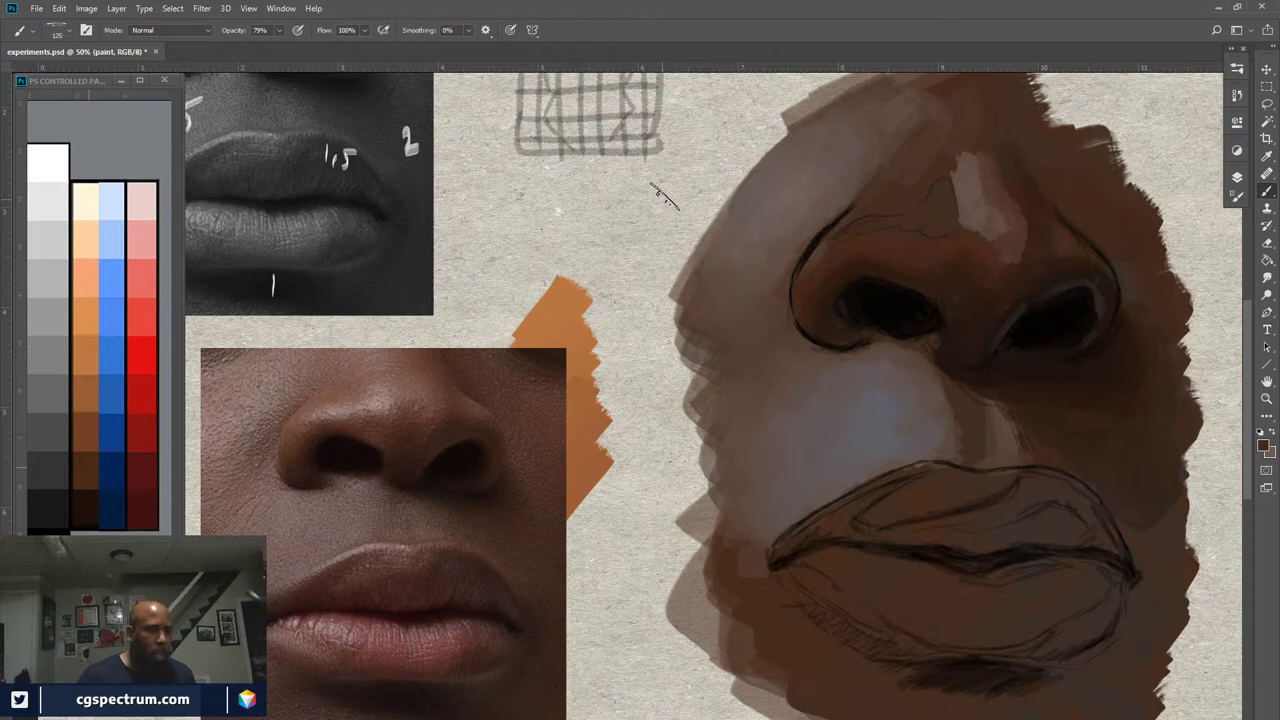
key(0)
click(663, 232)
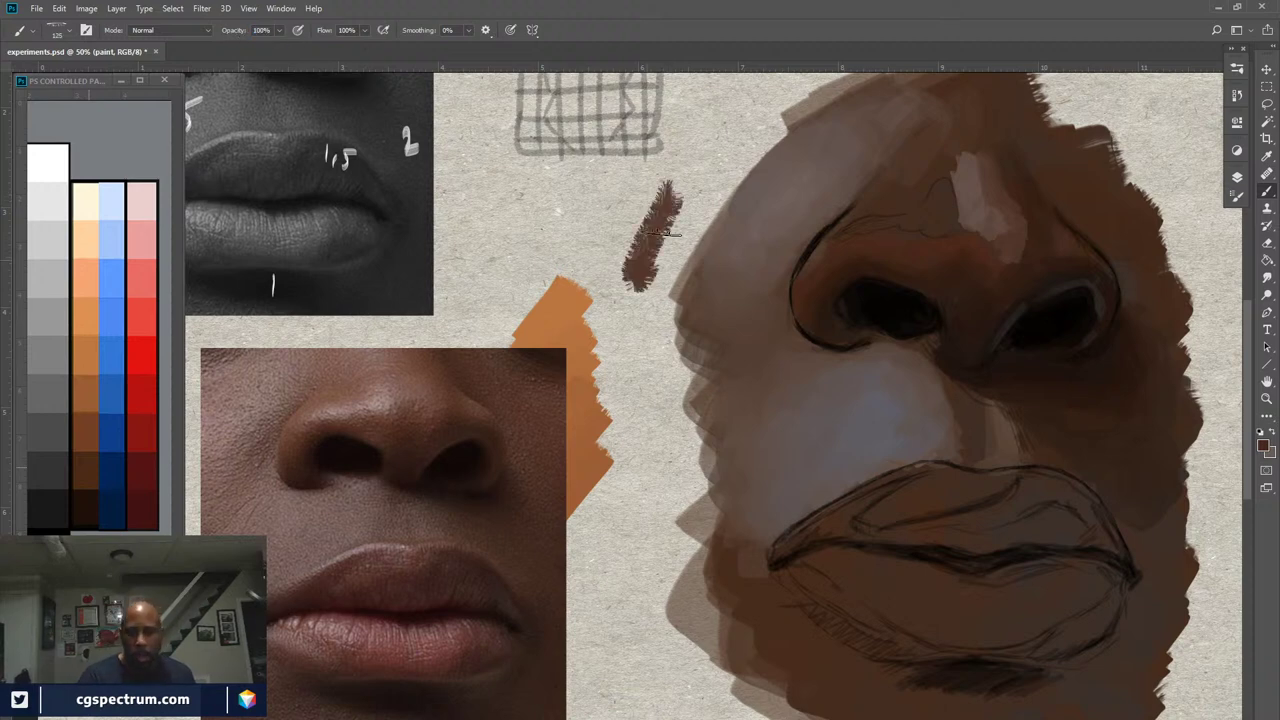
mouse_move(663, 232)
mouse_down()
mouse_move(600, 205)
mouse_move(565, 238)
mouse_up()
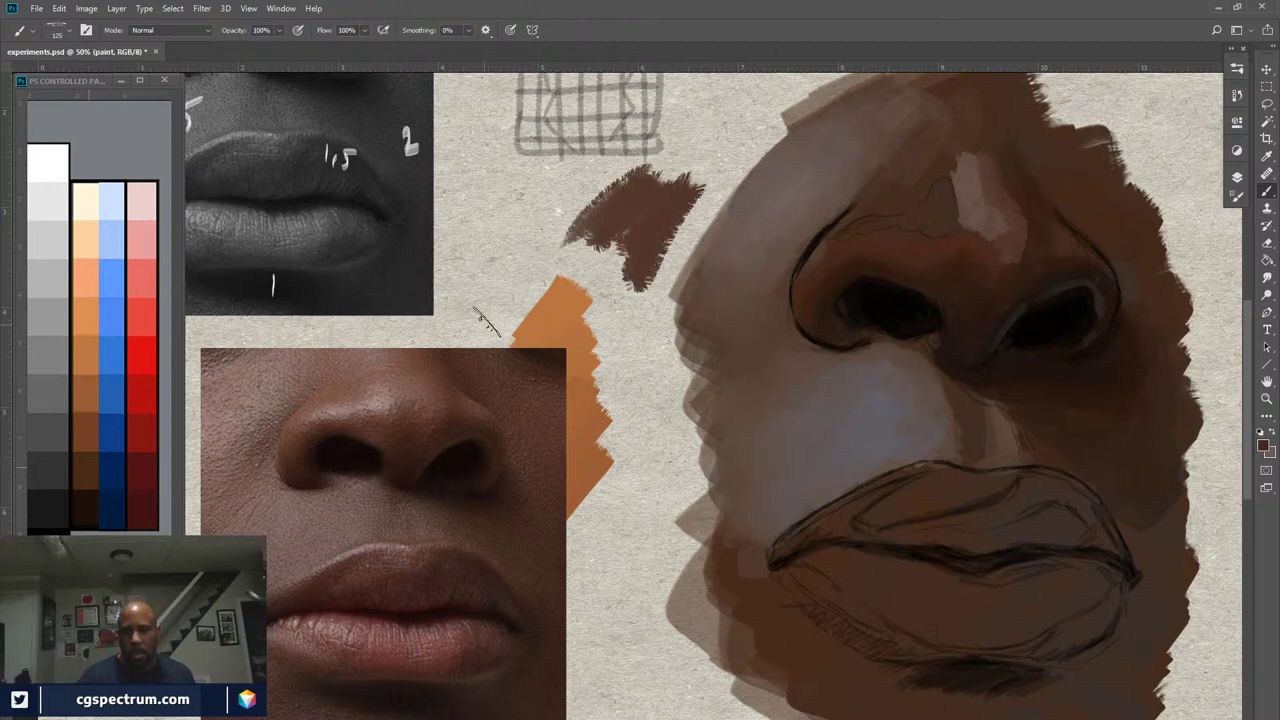
drag(668, 210, 742, 128)
mouse_move(590, 172)
mouse_down()
mouse_move(515, 245)
mouse_move(584, 218)
mouse_move(625, 262)
mouse_up()
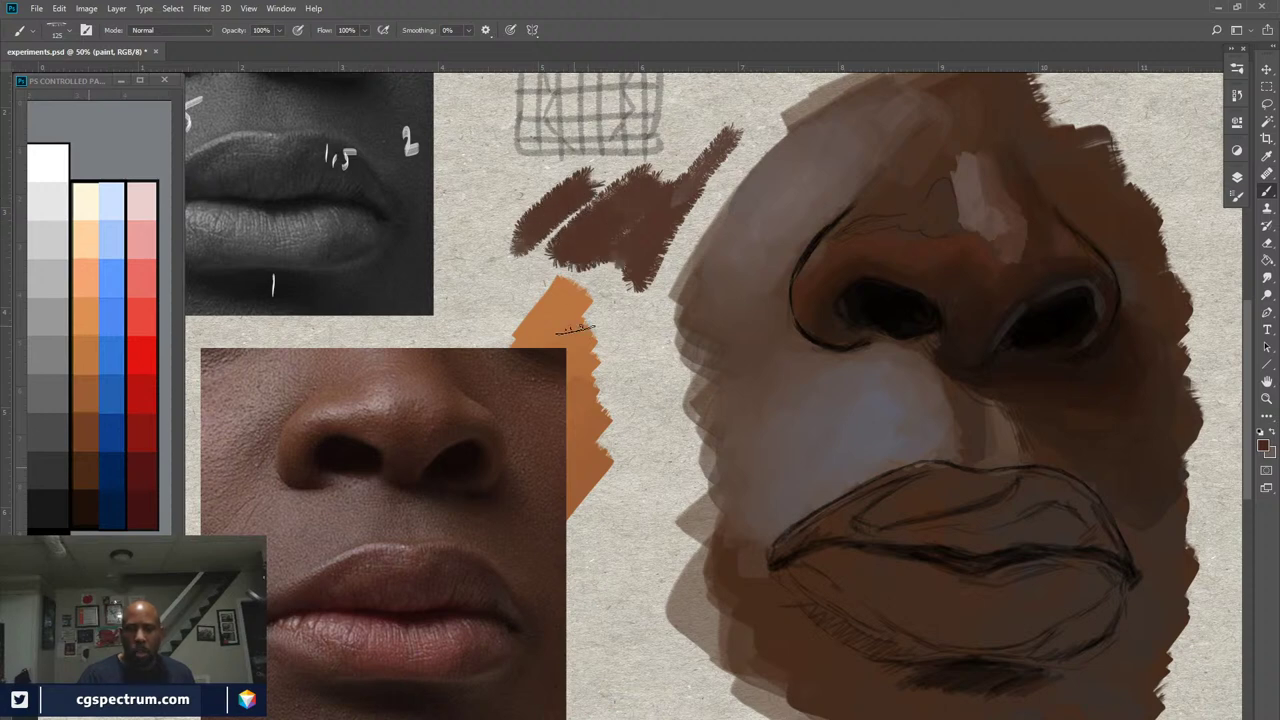
Remove the brush's angle jitter and paint two smooth test strokes on the paper between the reference and the painting
click(1237, 177)
click(1125, 172)
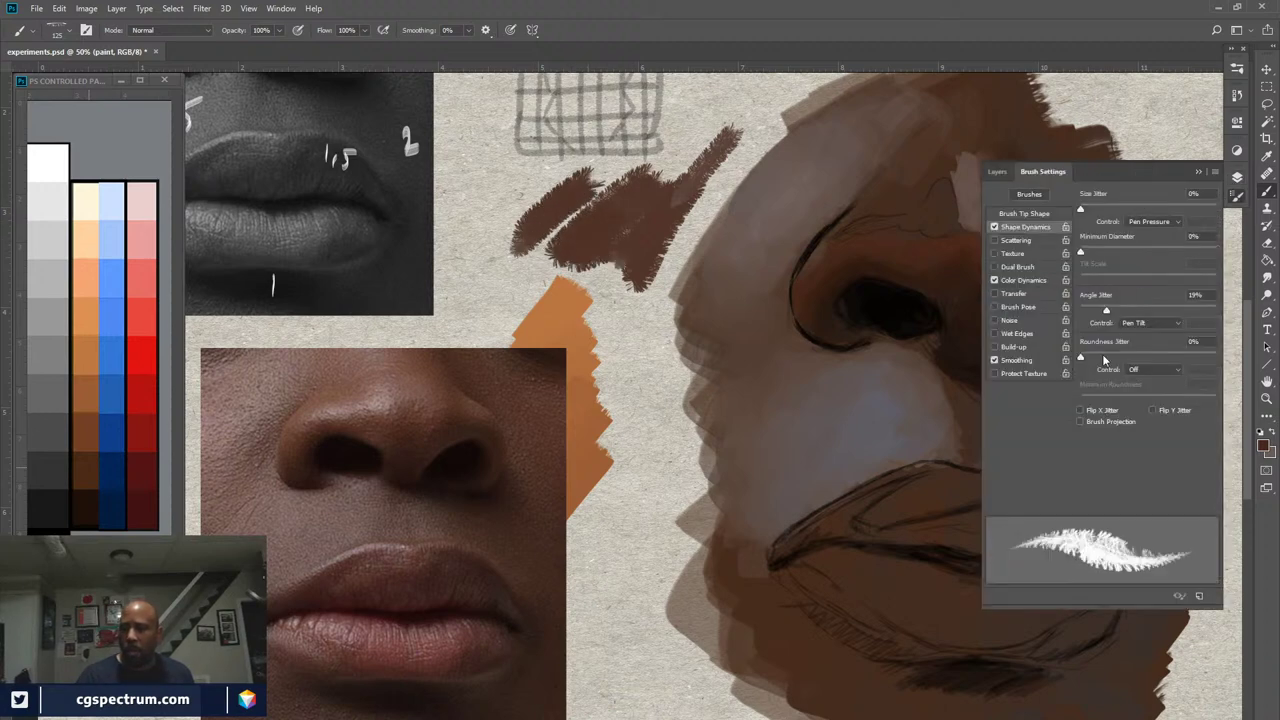
drag(1105, 308, 1078, 308)
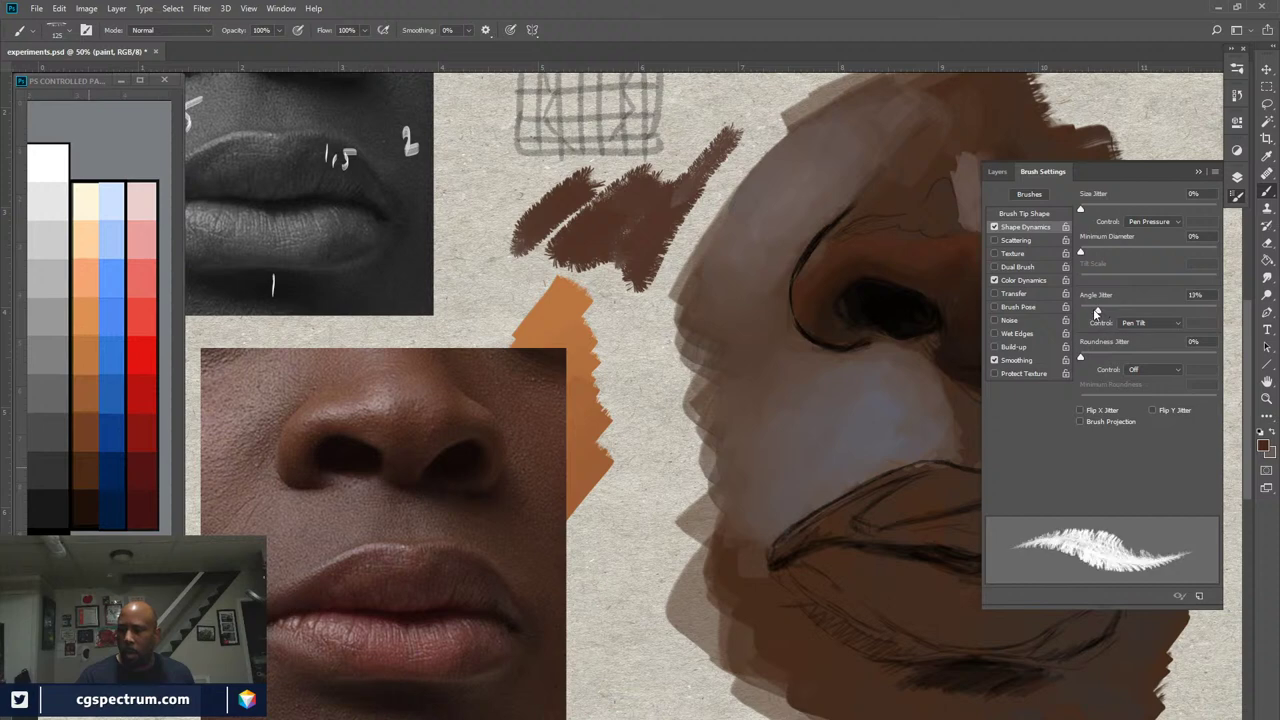
click(1036, 174)
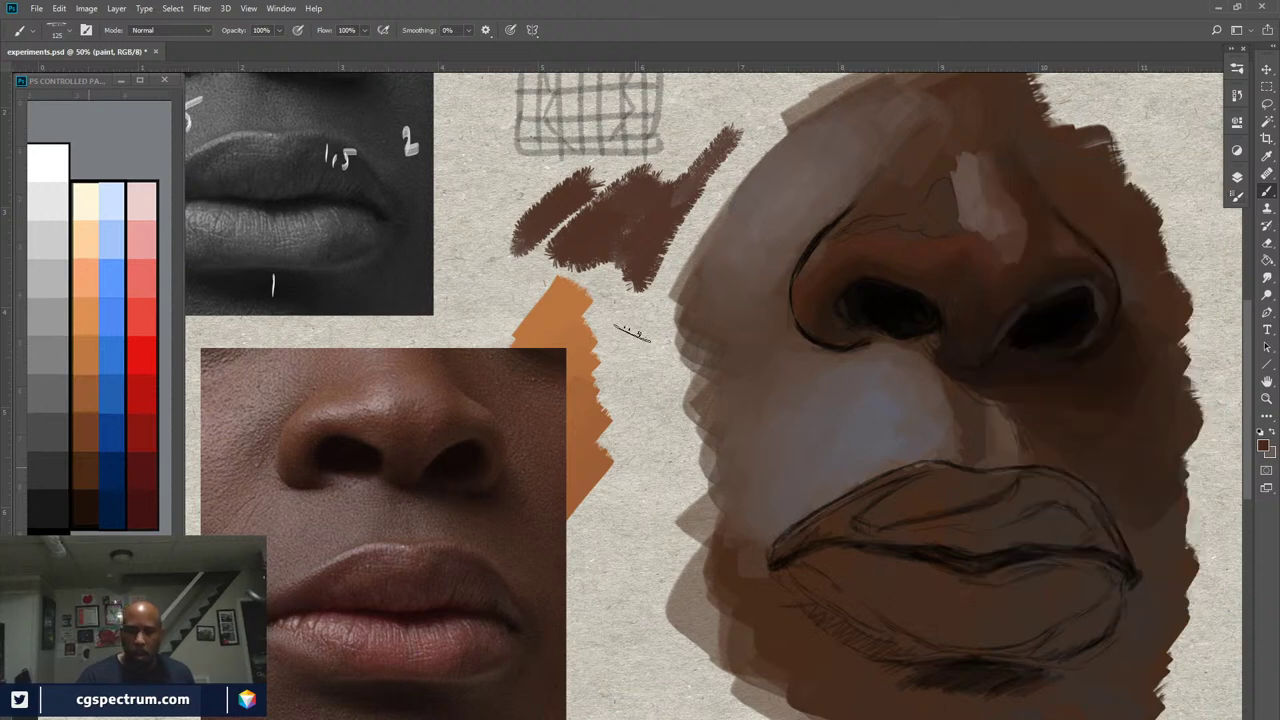
drag(650, 300, 625, 450)
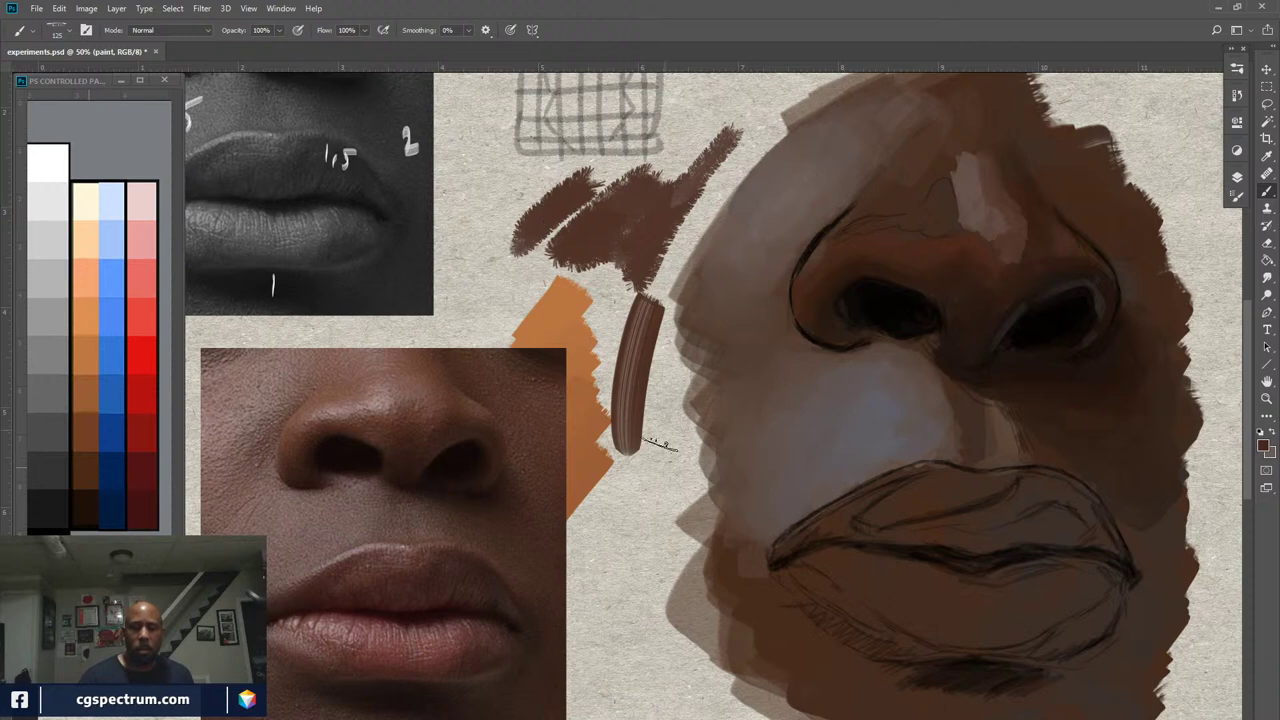
drag(680, 396, 617, 557)
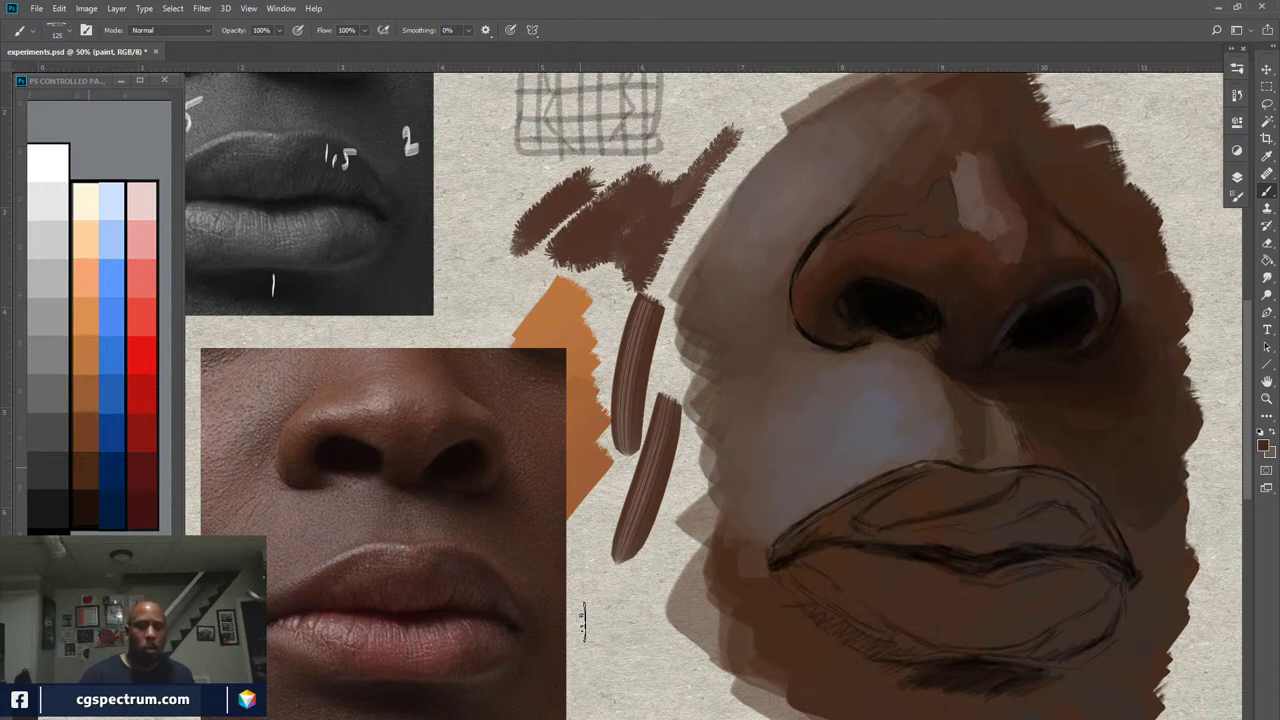
Soften the shaded-side edge of the nose-tip highlight using sampled browns and a size 70 brush at 58% opacity
drag(240, 37, 199, 51)
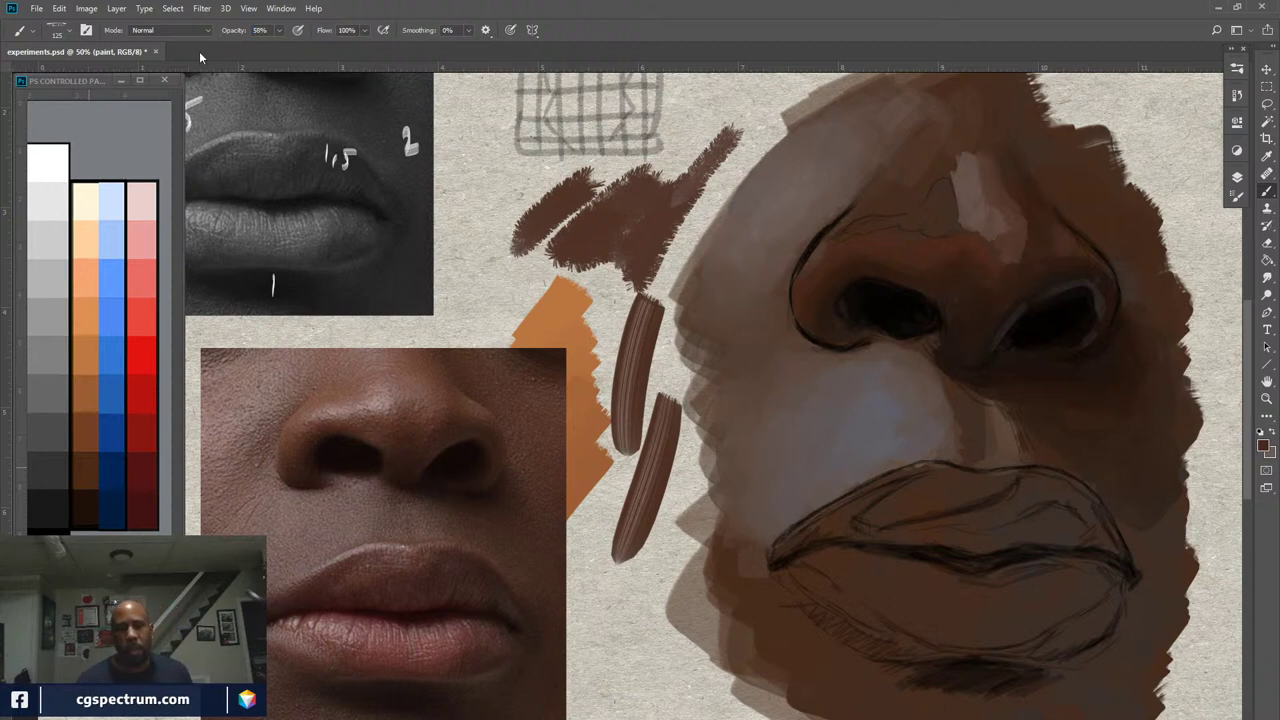
mouse_move(1005, 215)
mouse_down()
mouse_move(974, 266)
mouse_move(988, 248)
mouse_up()
key(bracketleft)
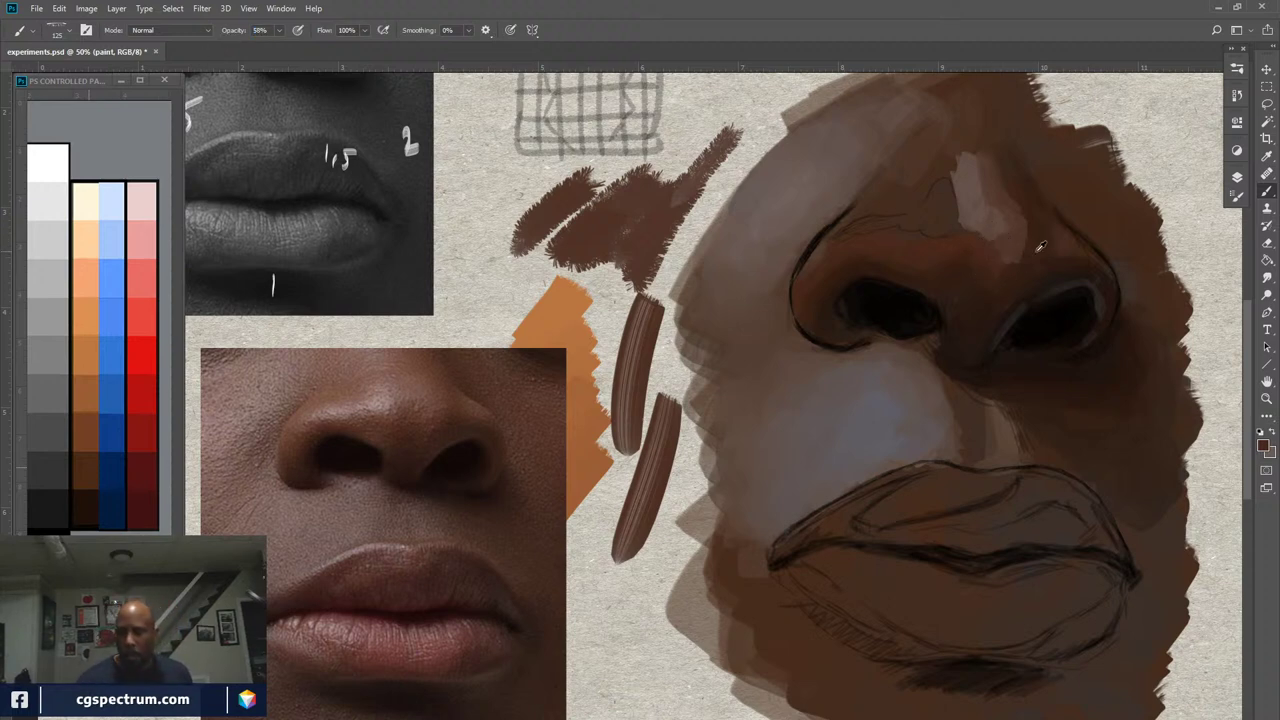
alt+click(1010, 248)
key(bracketleft)
key(bracketleft)
key(bracketleft)
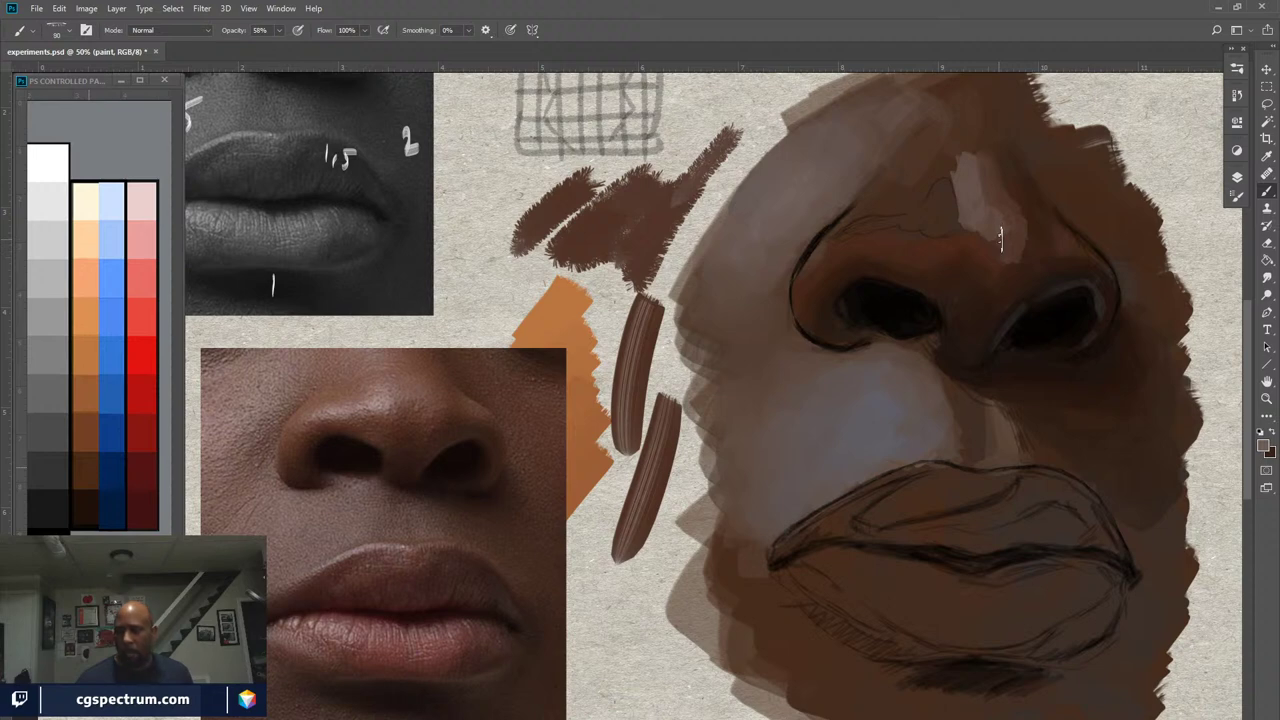
alt+click(1020, 232)
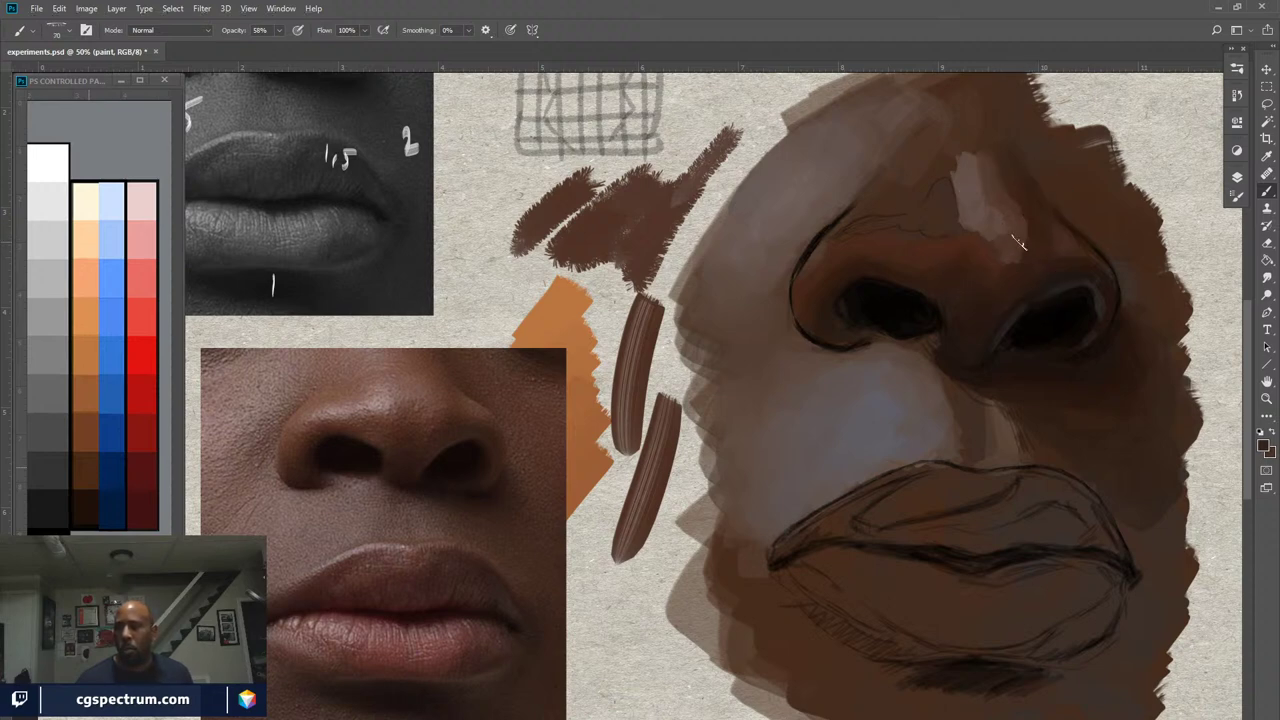
drag(1024, 222, 1008, 258)
Blend the lower edge of the nose-tip highlight into the underside of the nose with sampled browns
alt+click(784, 400)
alt+click(980, 268)
click(972, 276)
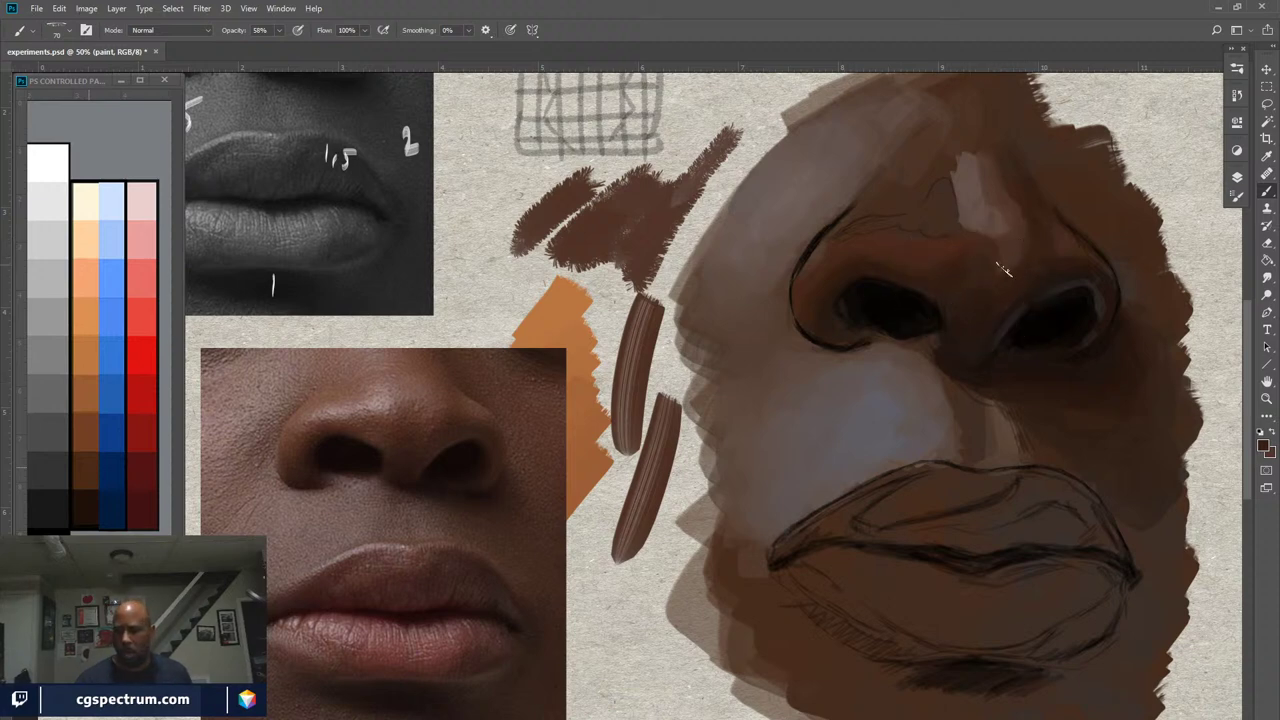
click(966, 240)
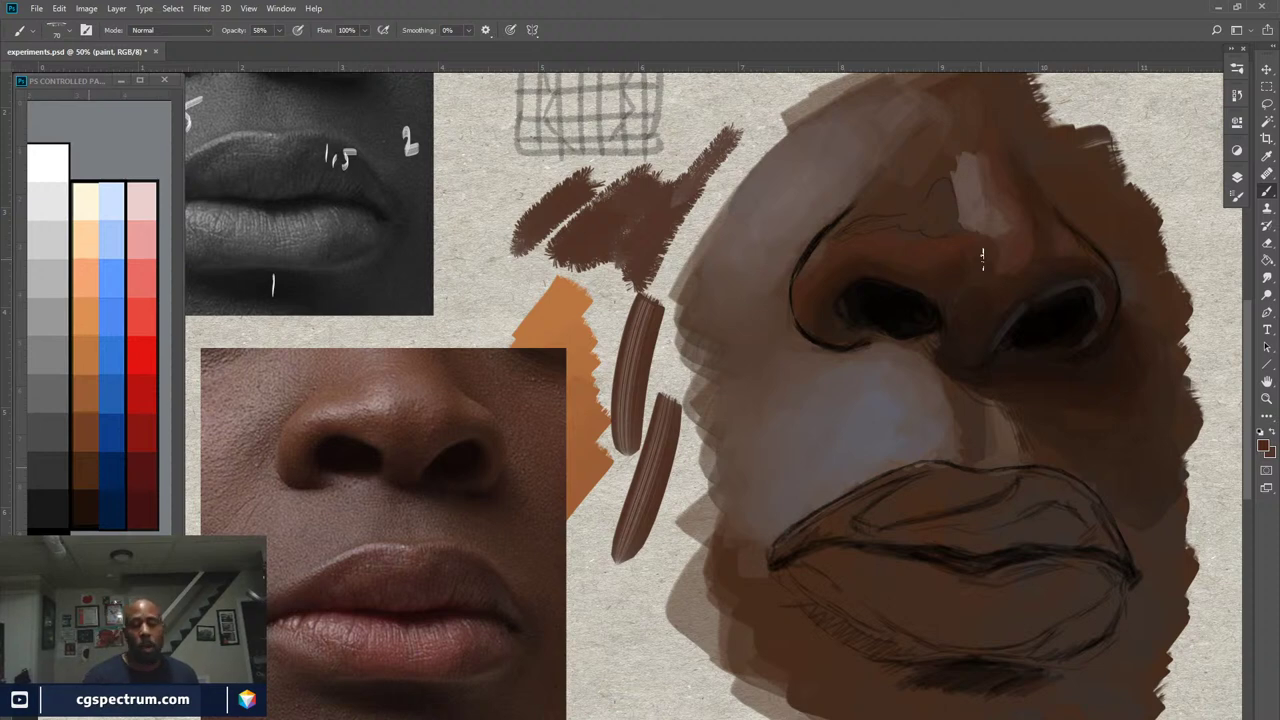
Inspect the foreground brown's hue, saturation and brightness in the colour picker
click(1263, 447)
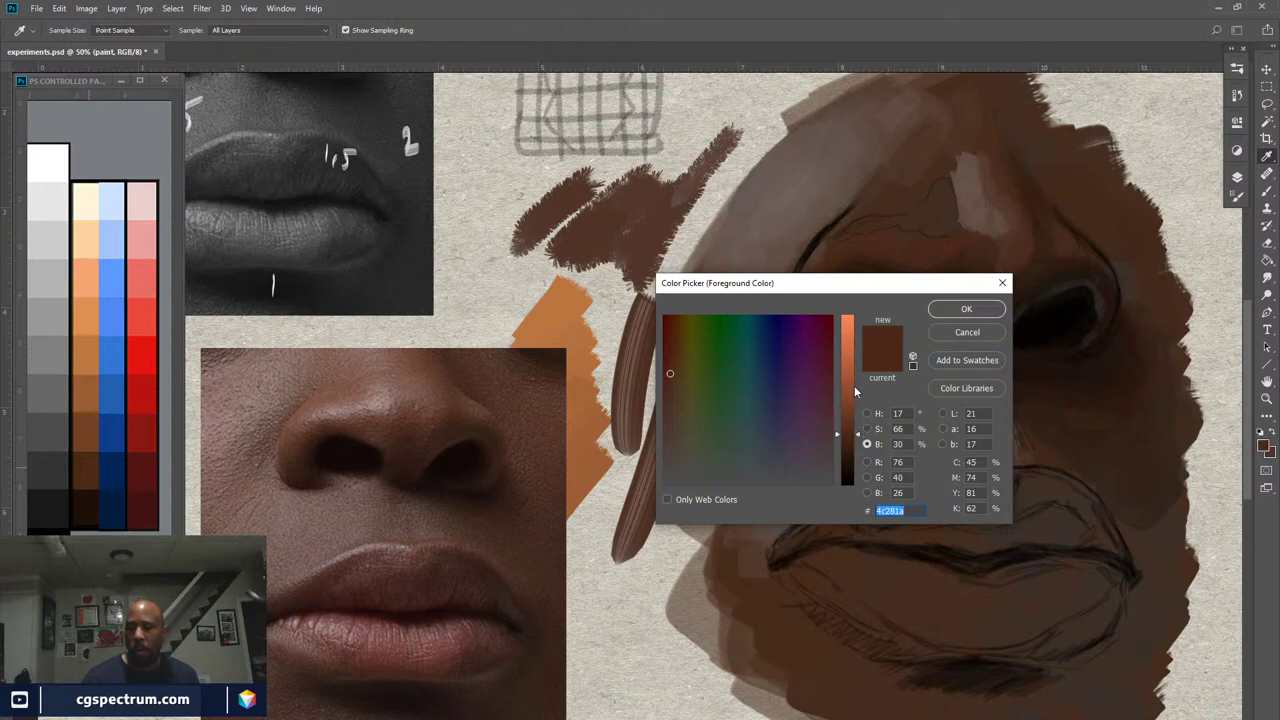
click(972, 332)
key(b)
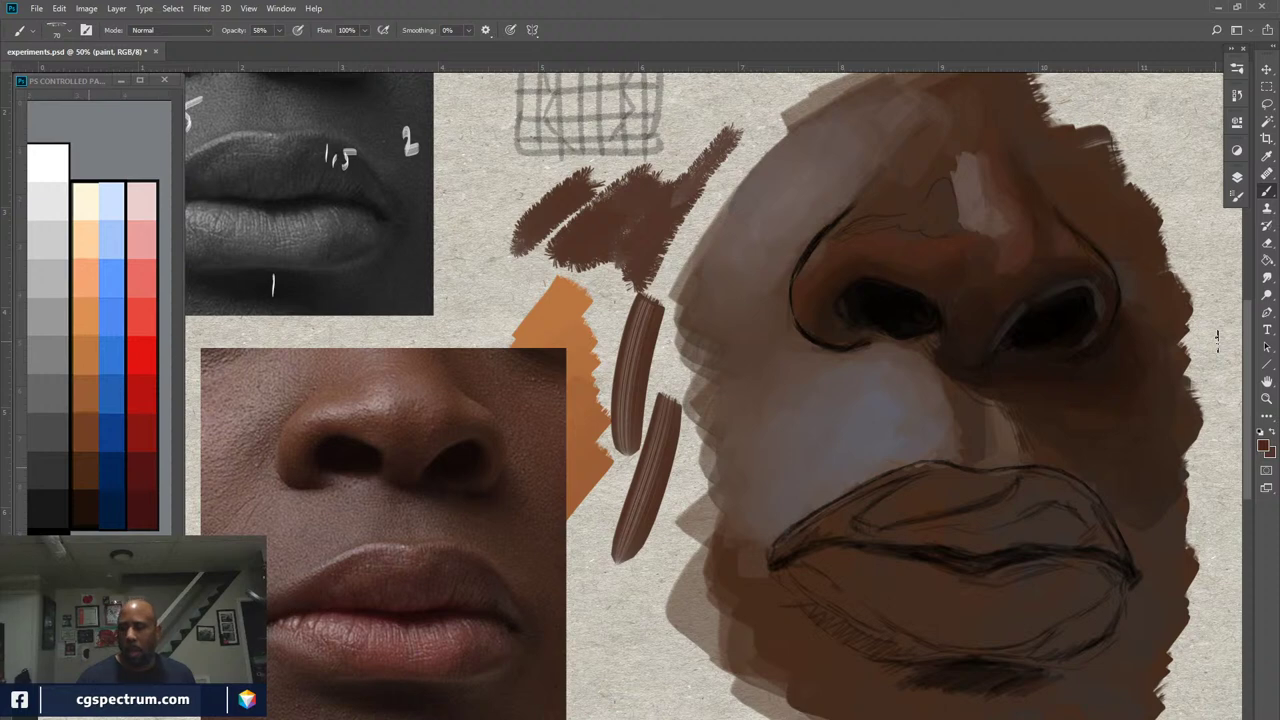
Extend the nose-tip highlight toward the lit side with sampled skin tones, raising the brush opacity to 80%
alt+click(972, 195)
alt+click(945, 245)
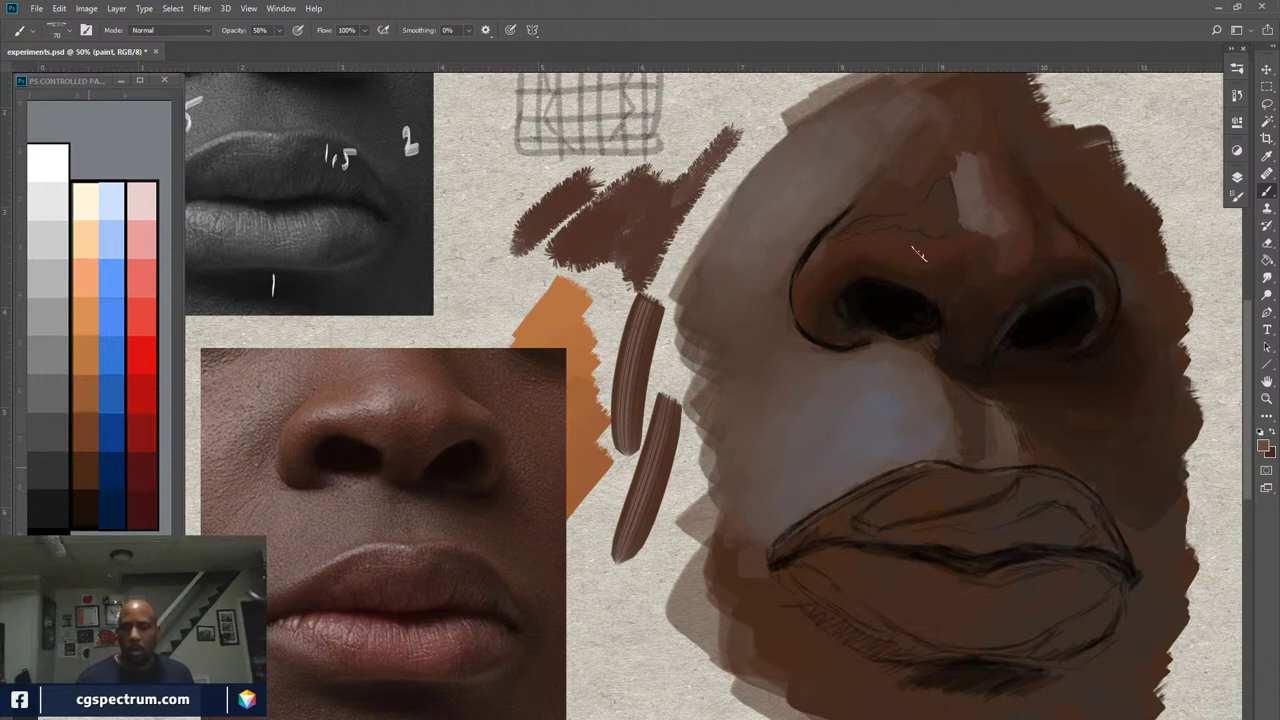
mouse_move(955, 185)
mouse_down()
mouse_move(935, 200)
mouse_move(950, 180)
mouse_up()
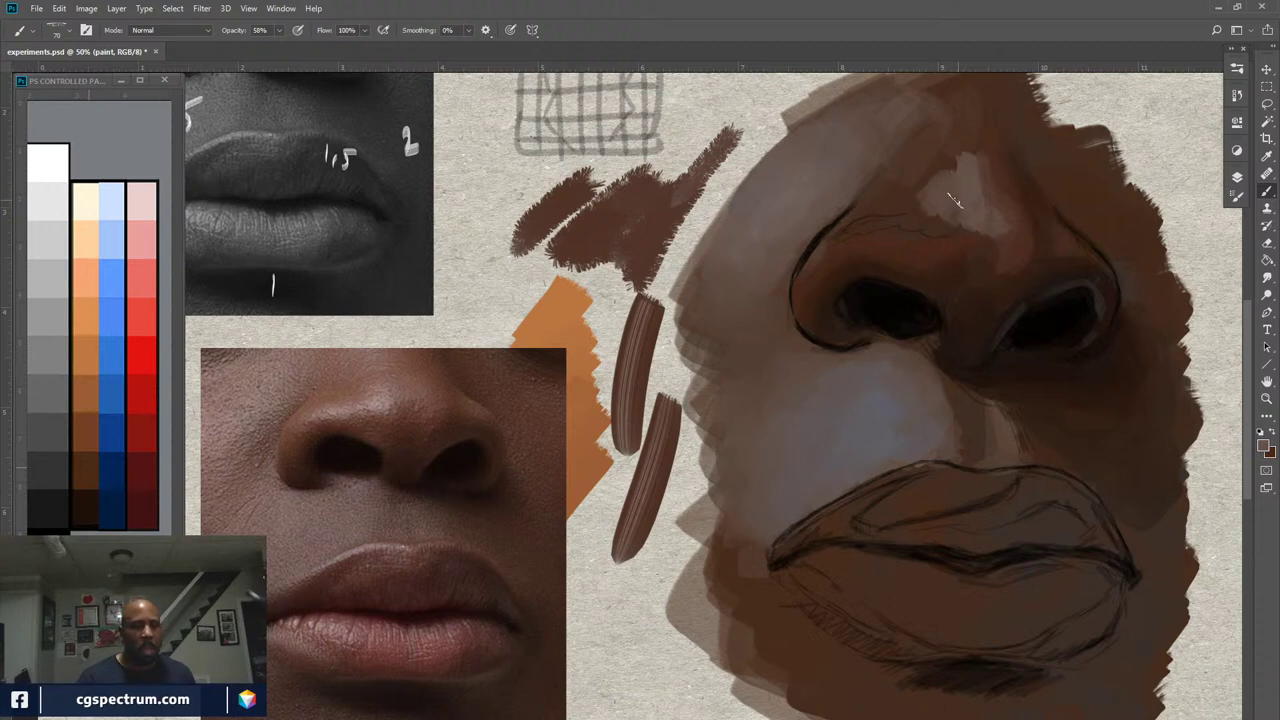
drag(232, 31, 246, 31)
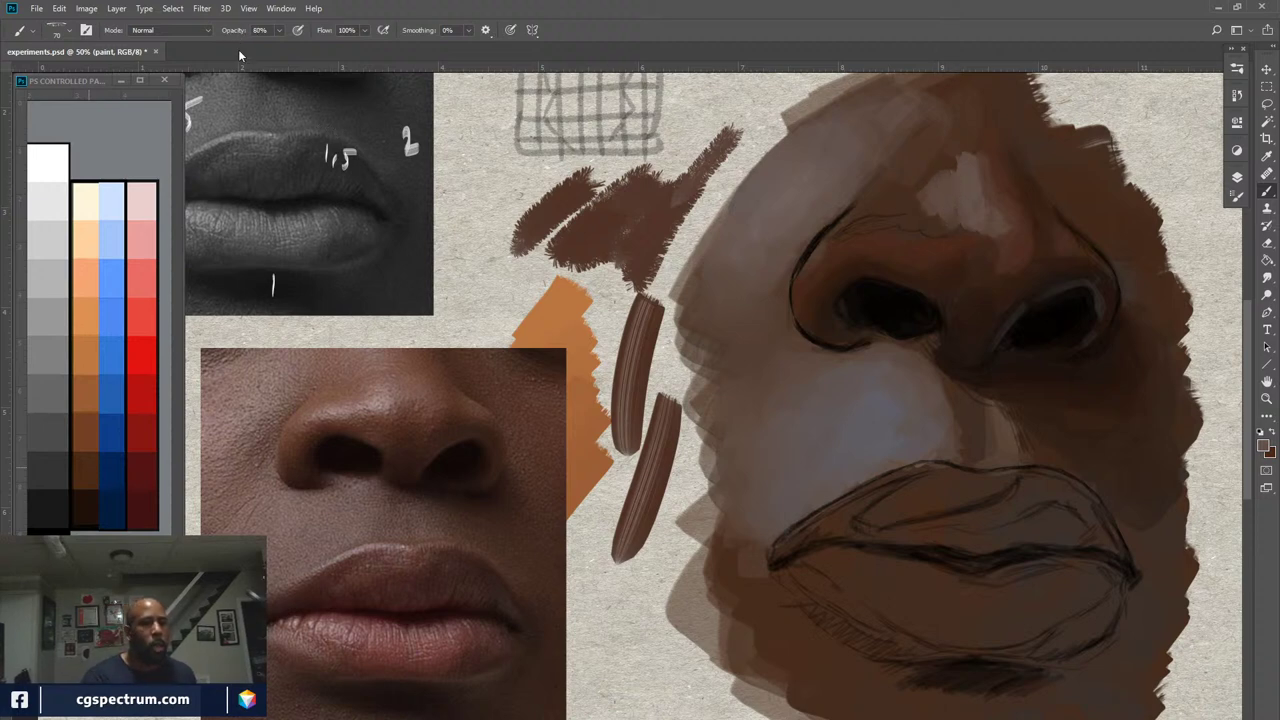
drag(957, 198, 933, 222)
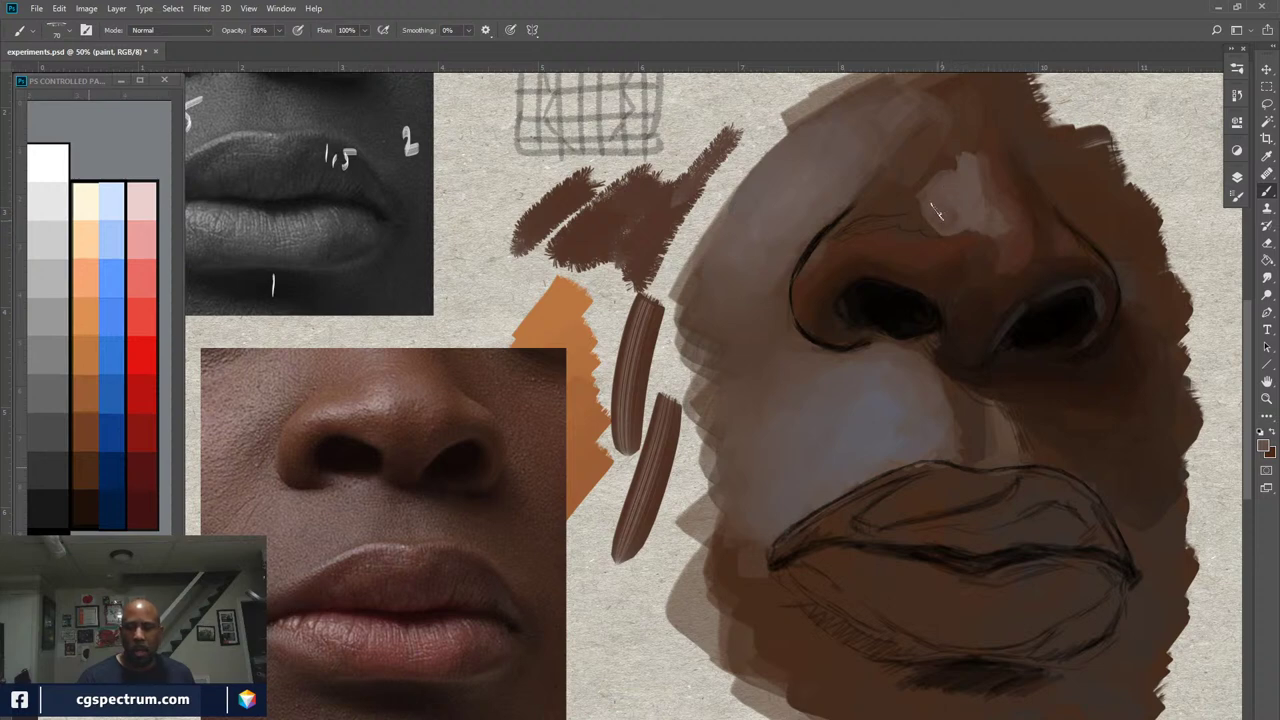
Paint a lighter band above the lit-side nostril with sampled browns and a size 50 brush, joining it to the nose-tip highlight
alt+click(930, 244)
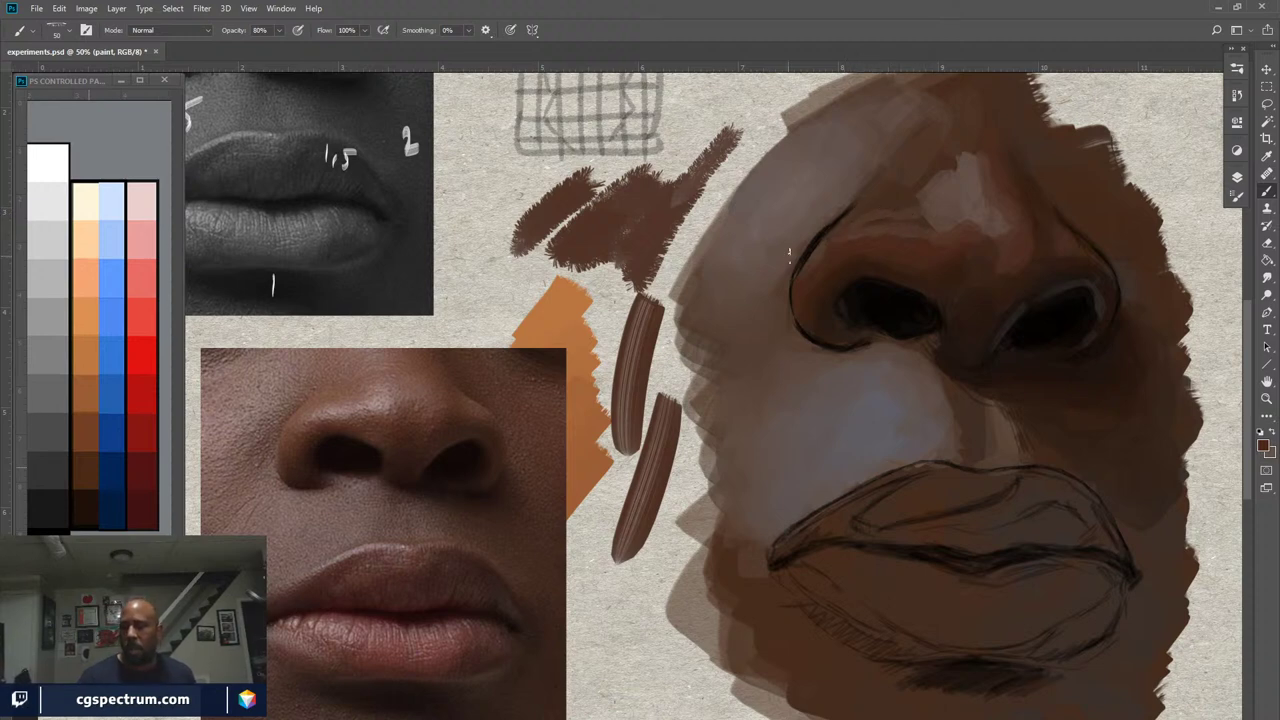
alt+click(895, 228)
drag(918, 228, 933, 217)
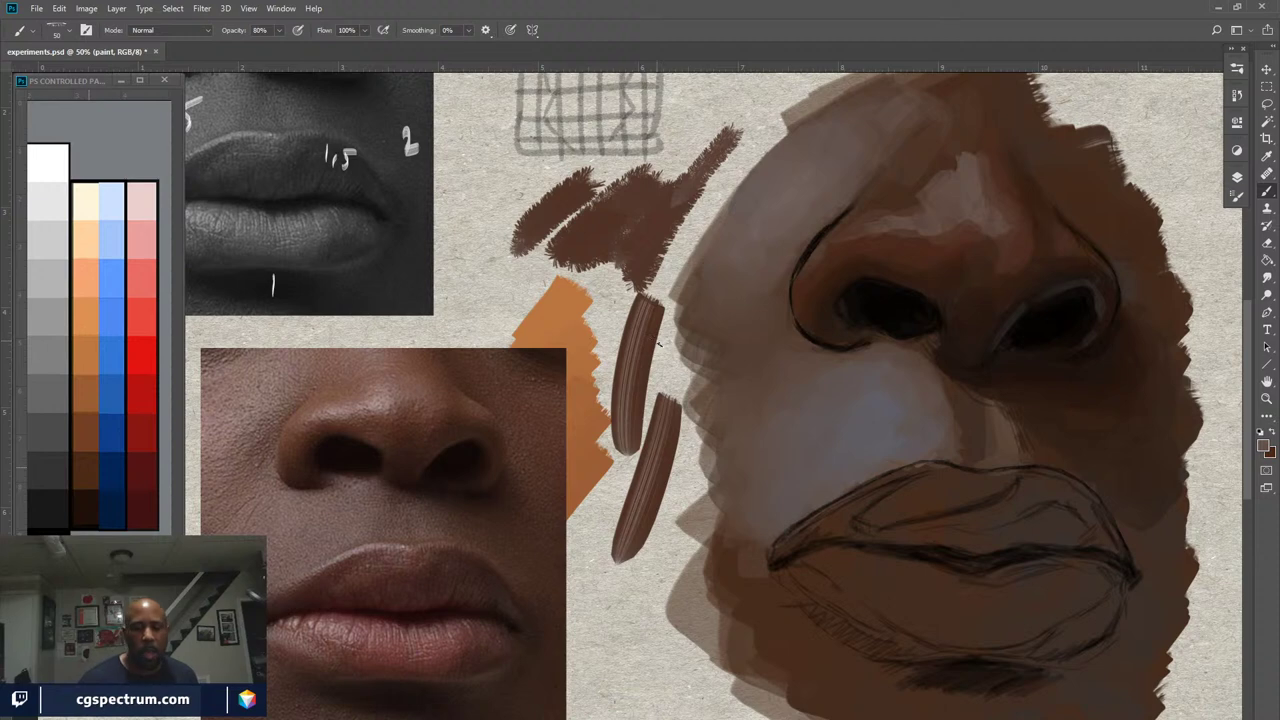
mouse_move(650, 429)
mouse_down()
mouse_move(772, 424)
mouse_move(749, 380)
mouse_up()
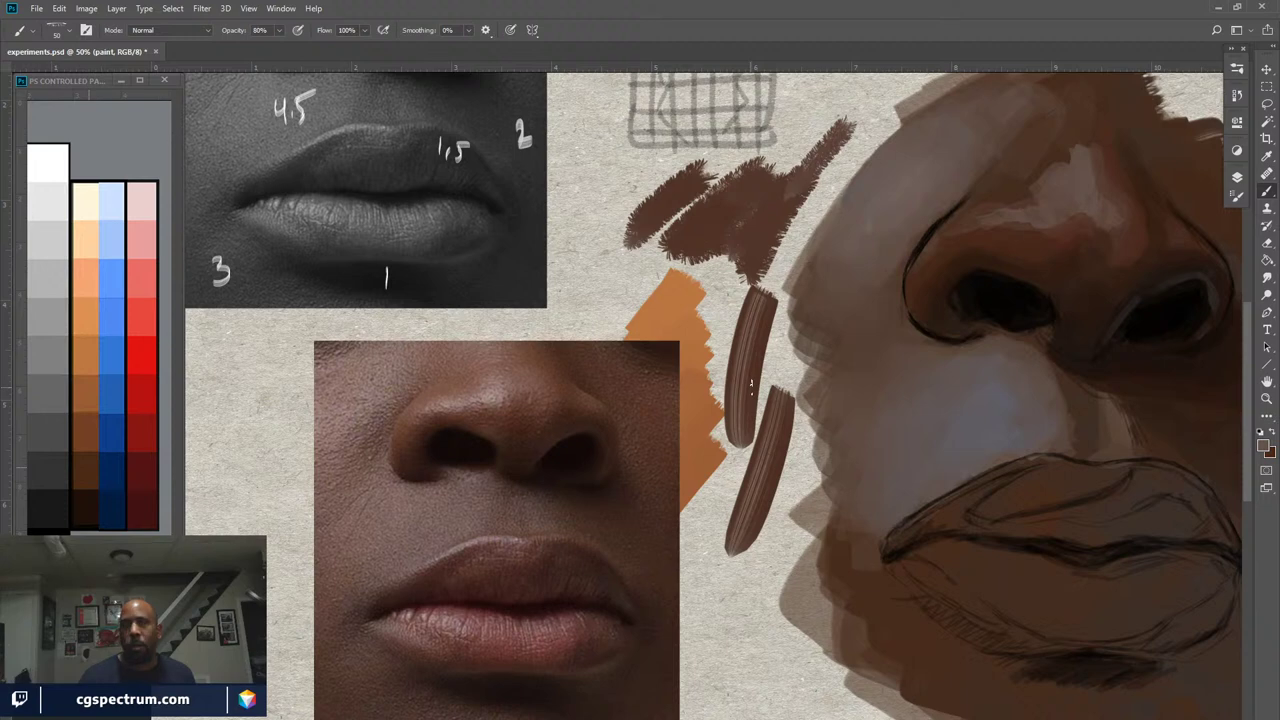
key(alt+Tab)
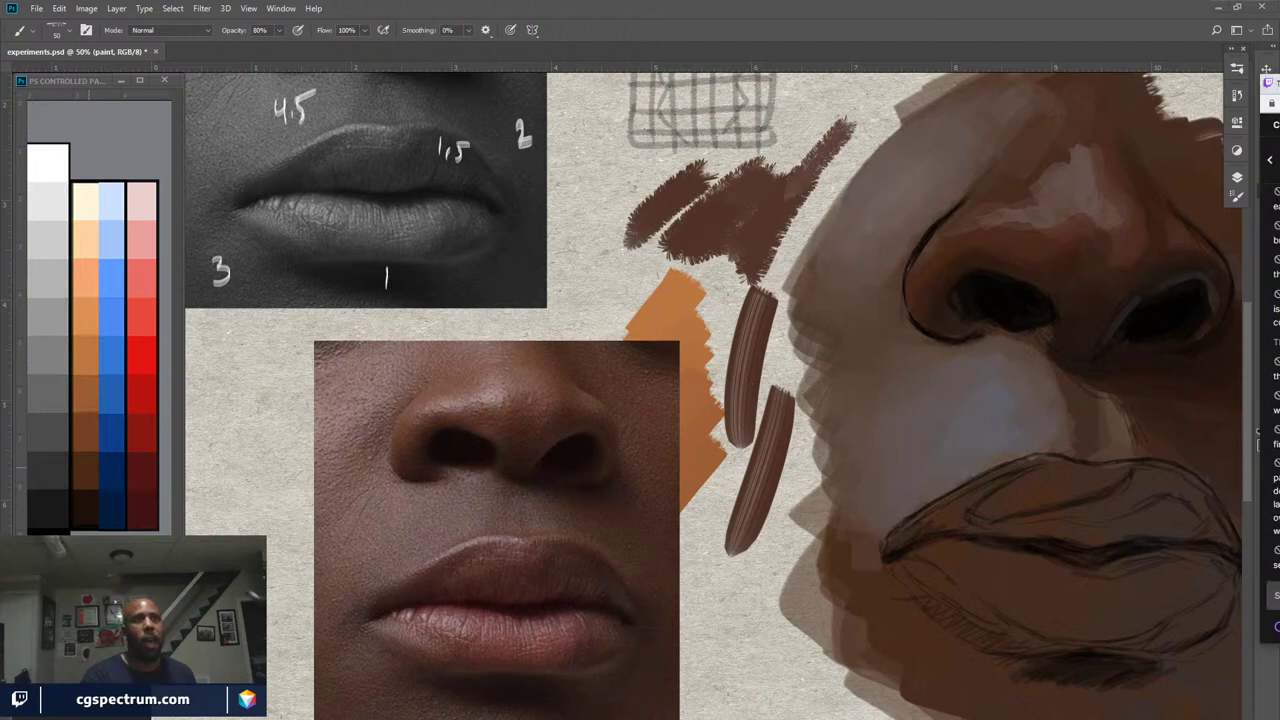
key(alt+Tab)
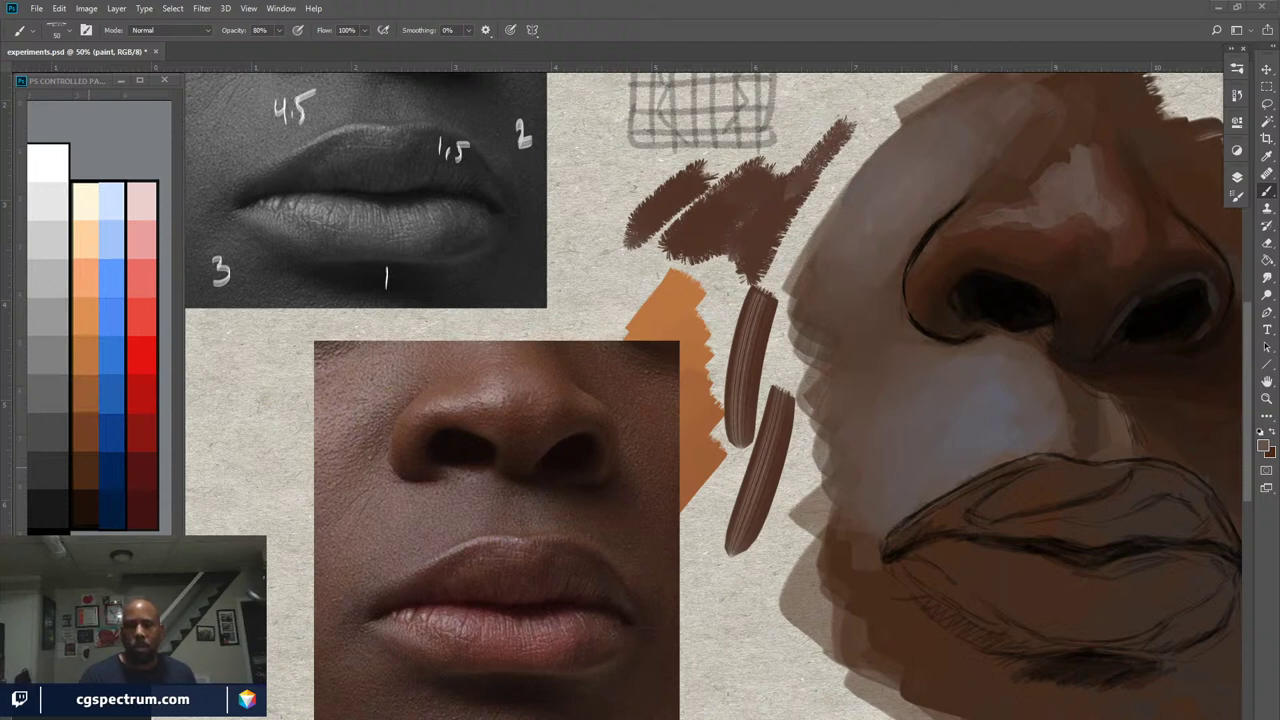
Show Layer 5 in the controlled palette document and make it the active layer
click(85, 100)
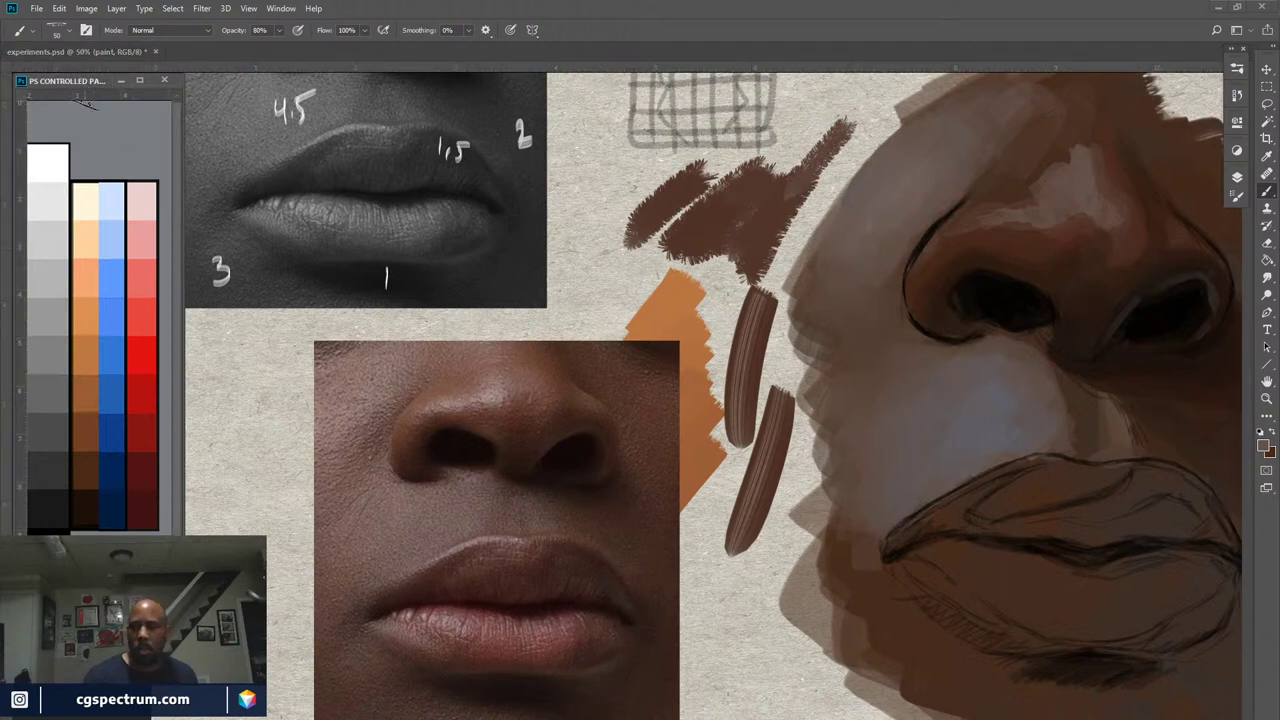
click(1237, 176)
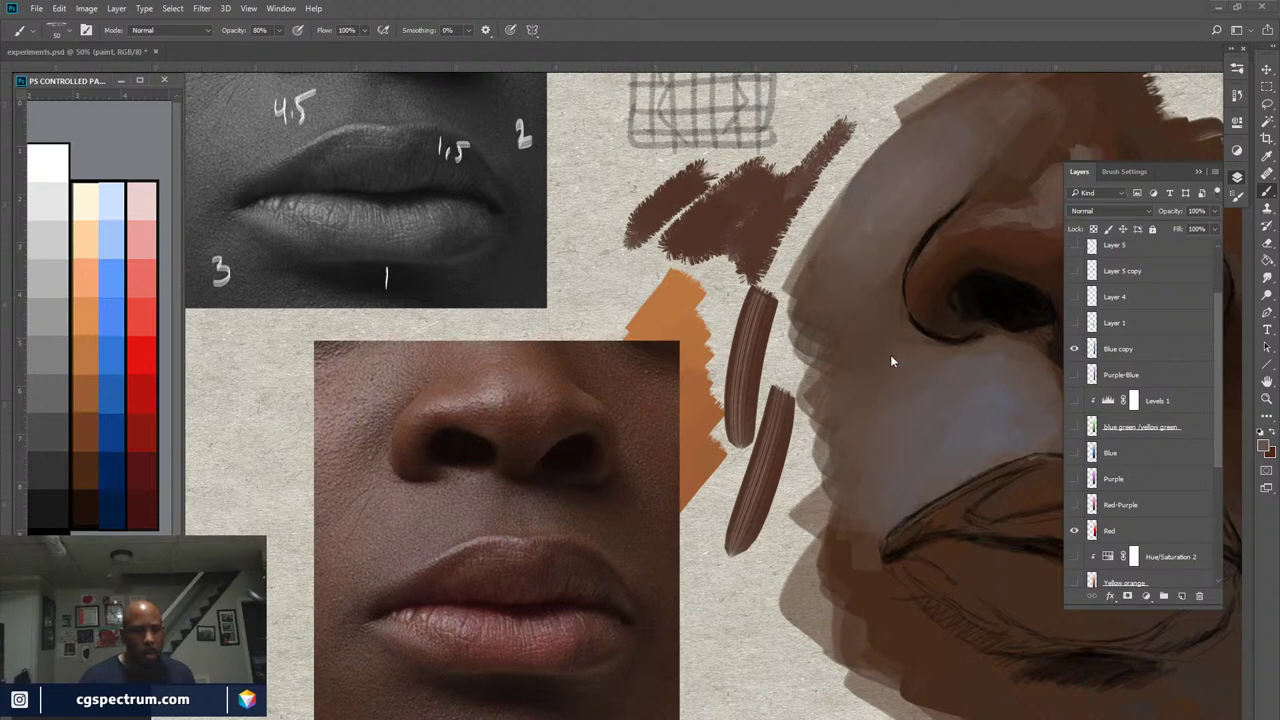
click(1074, 271)
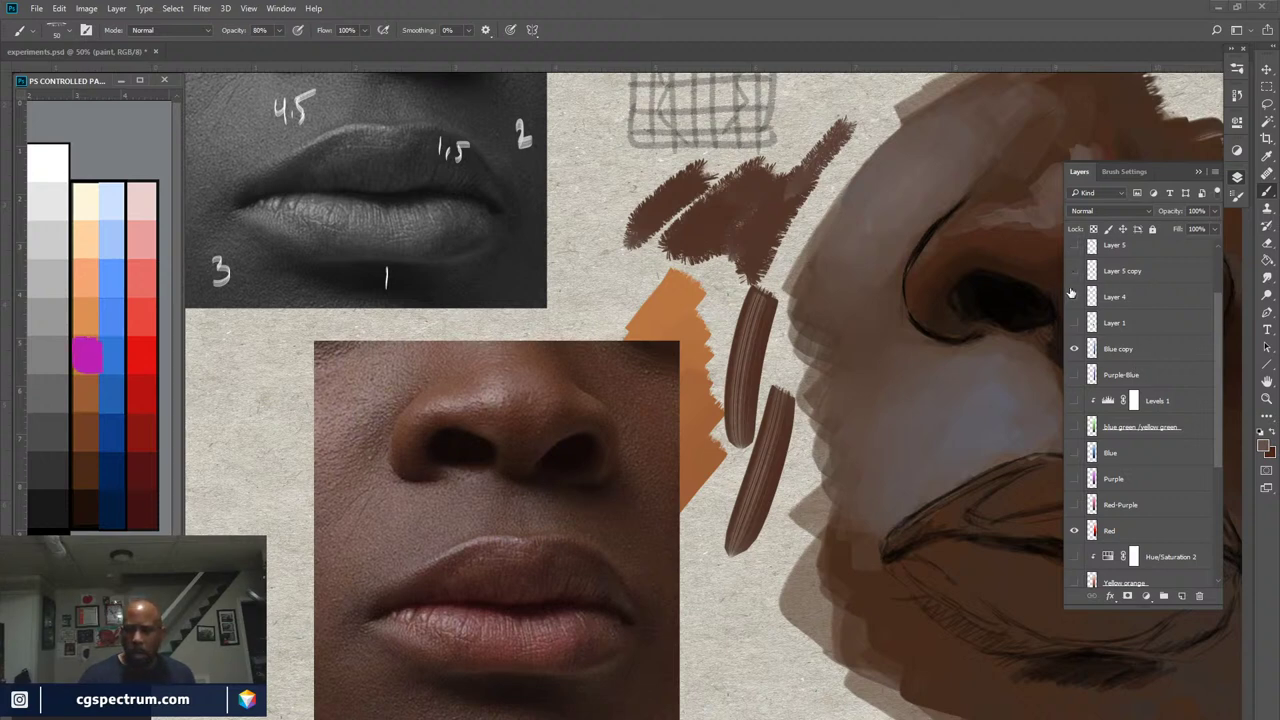
click(1074, 271)
click(1074, 248)
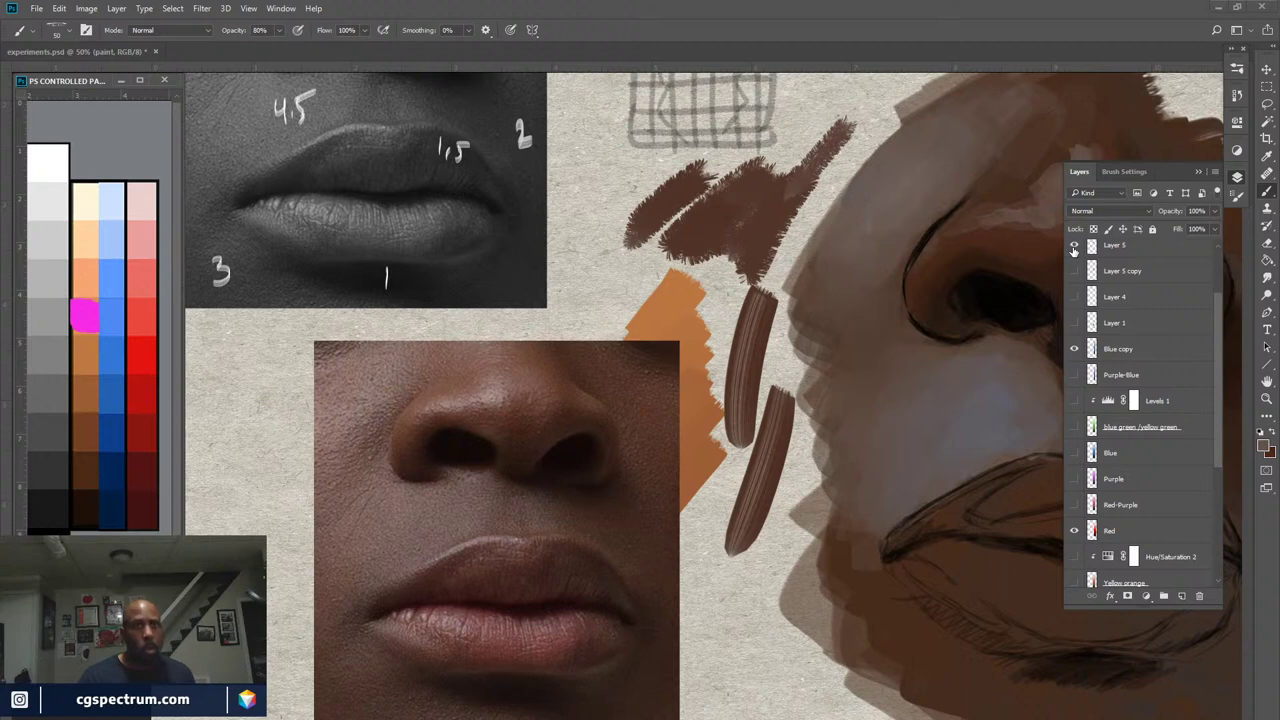
click(1103, 251)
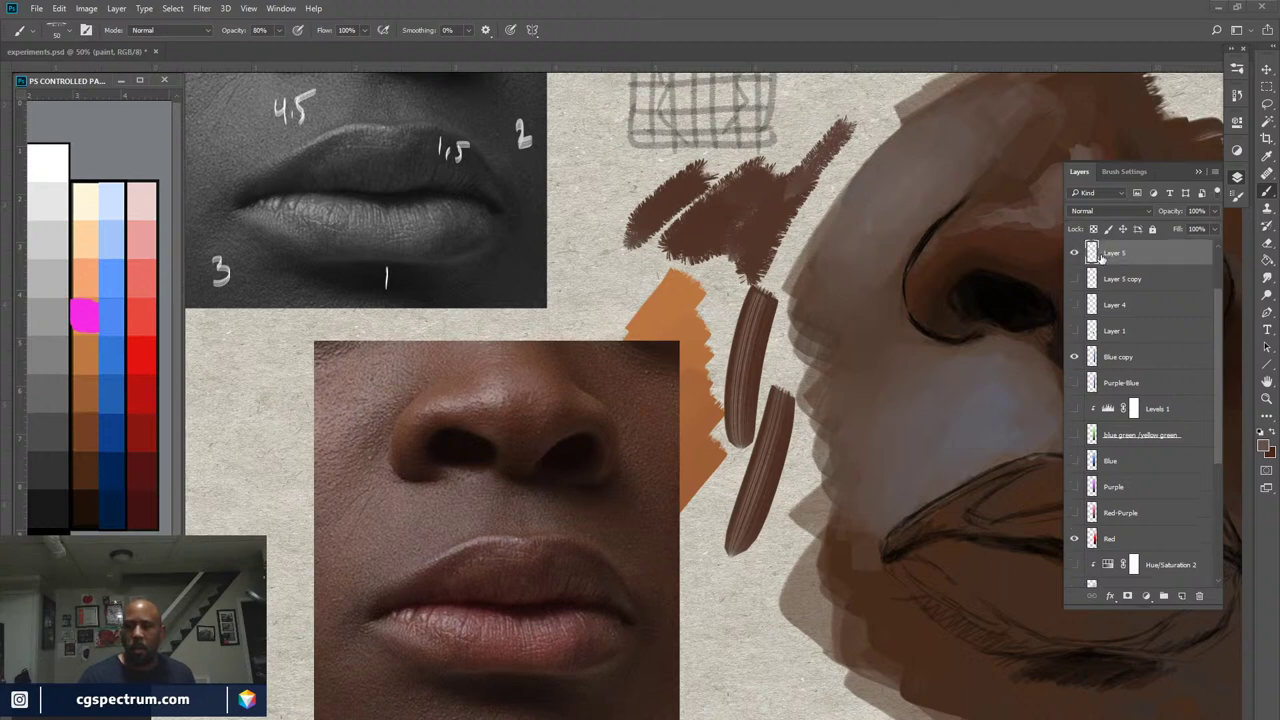
Release the Hue/Saturation 1 adjustment layer from its clipping mask and hide it
drag(84, 79, 113, 87)
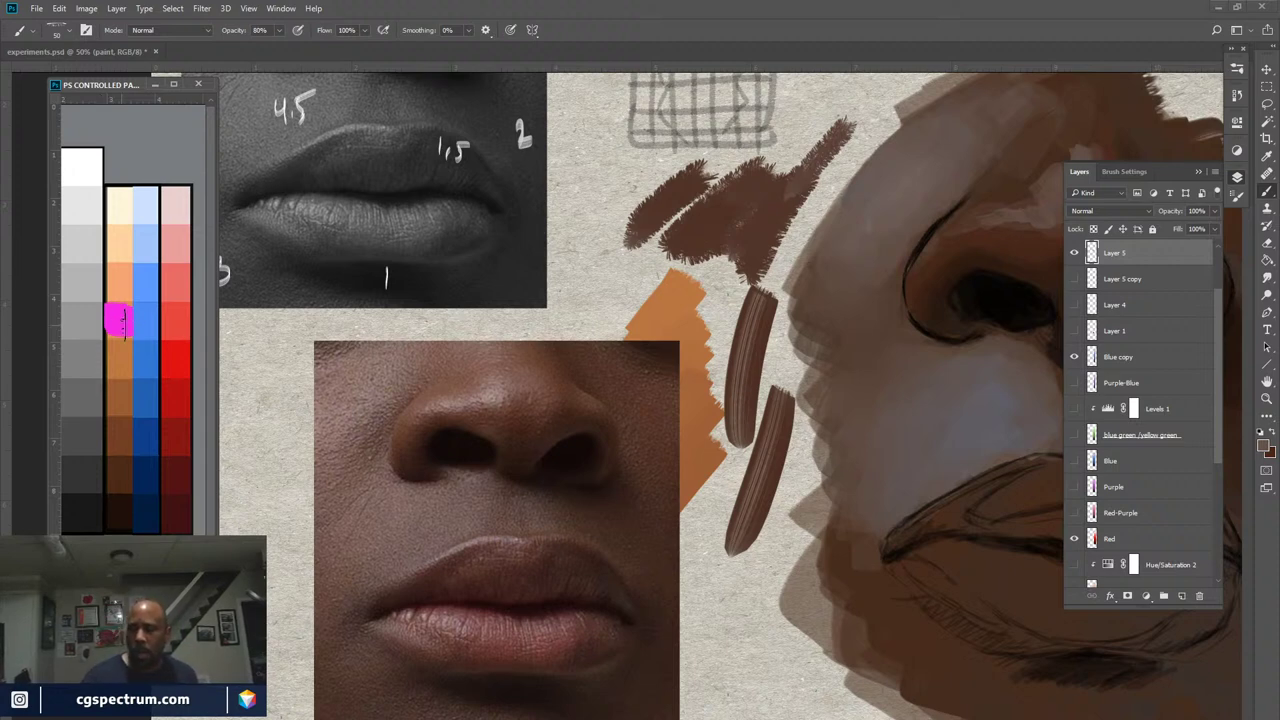
drag(1217, 323, 1214, 272)
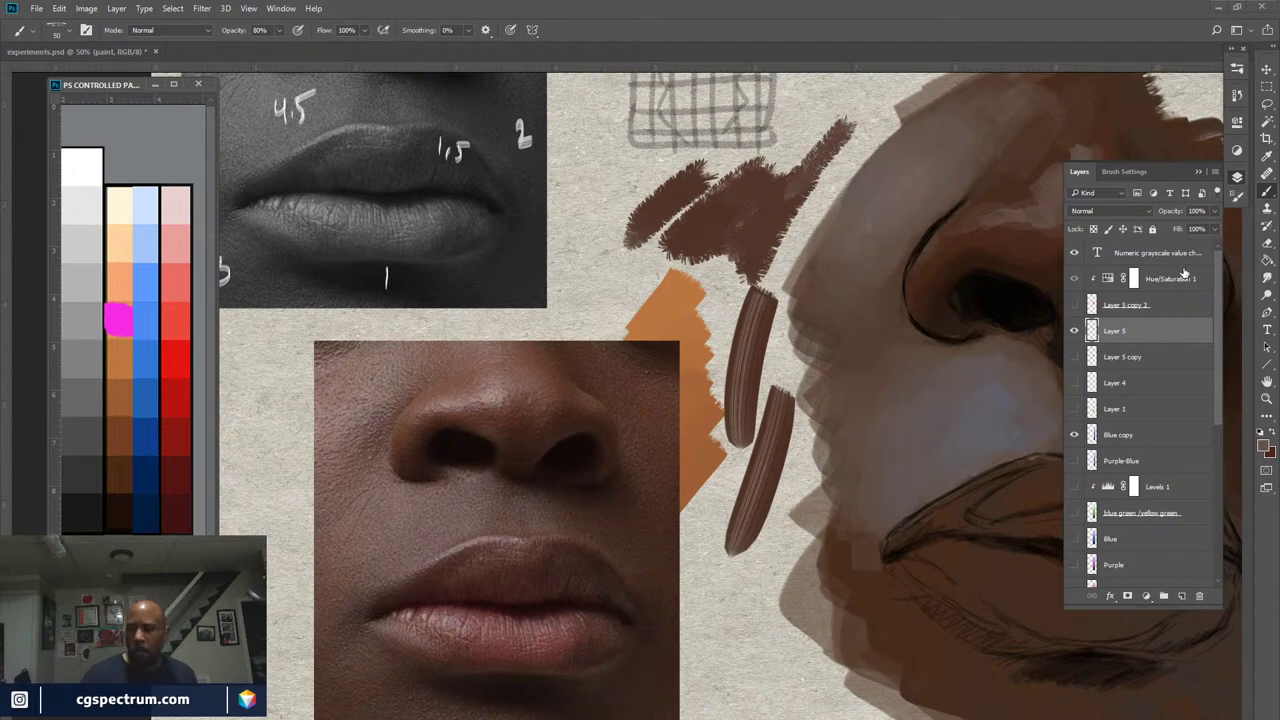
right_click(1109, 279)
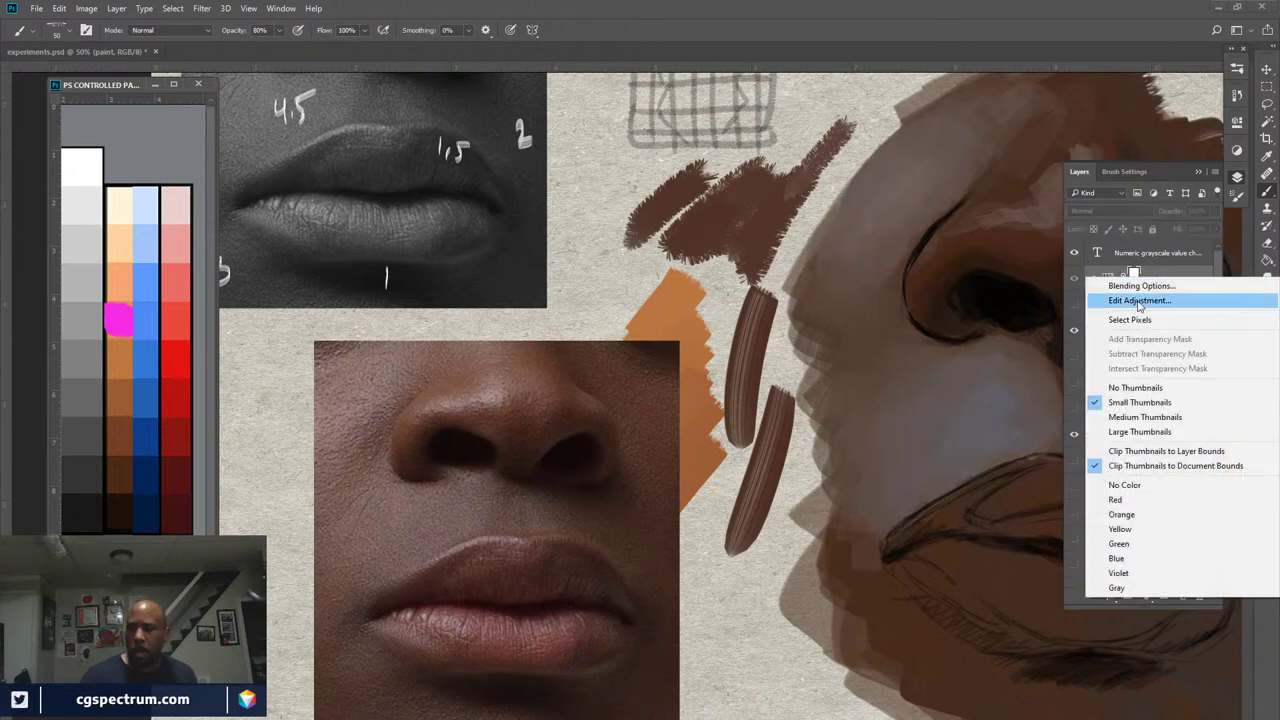
right_click(1160, 280)
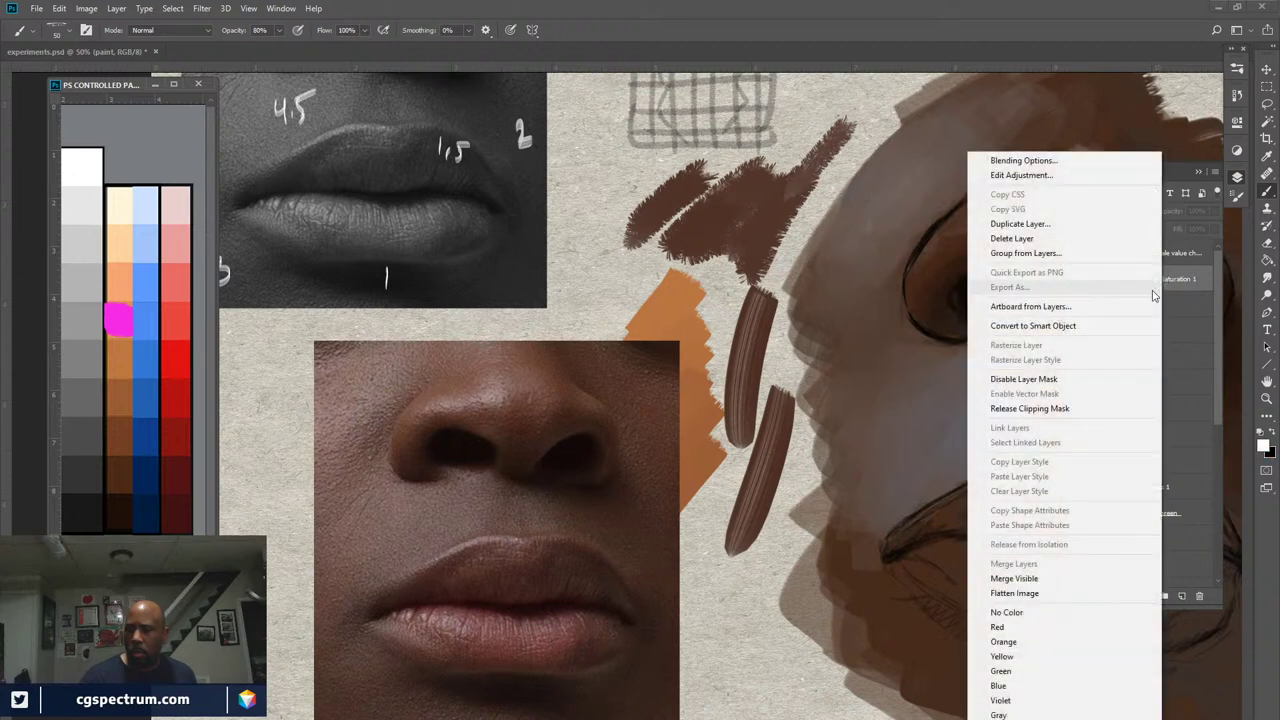
click(1080, 408)
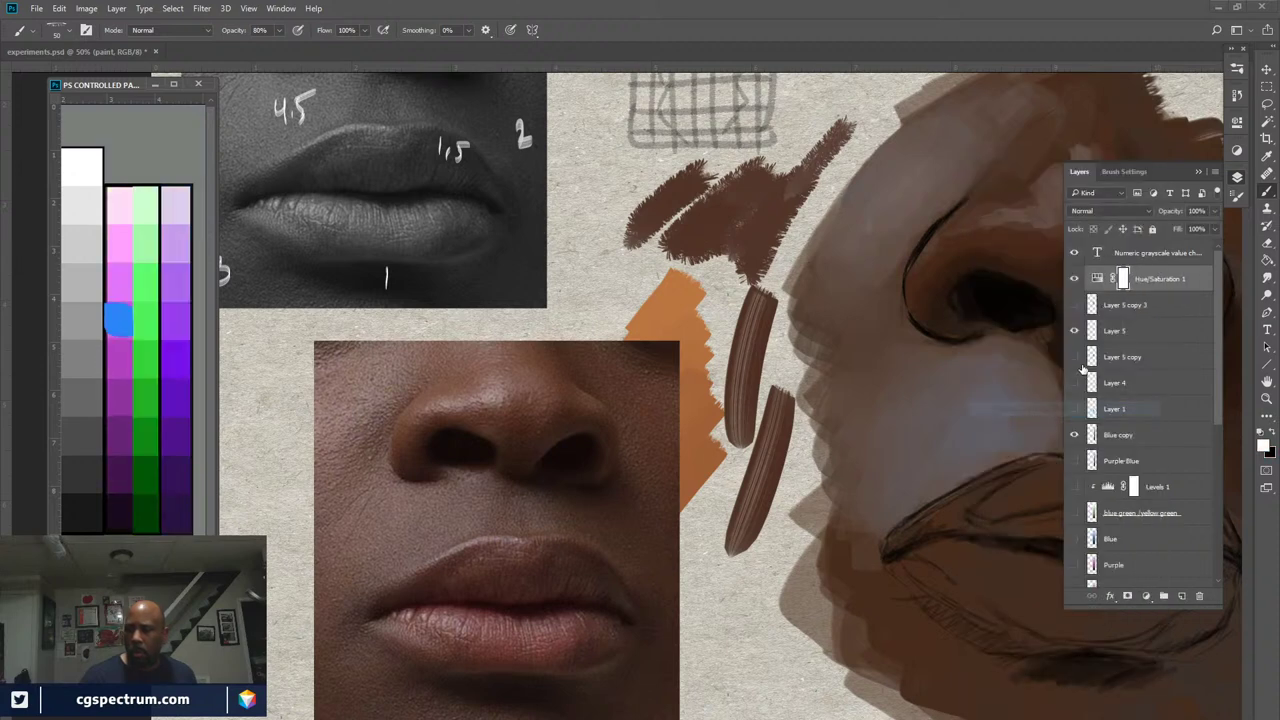
click(1075, 279)
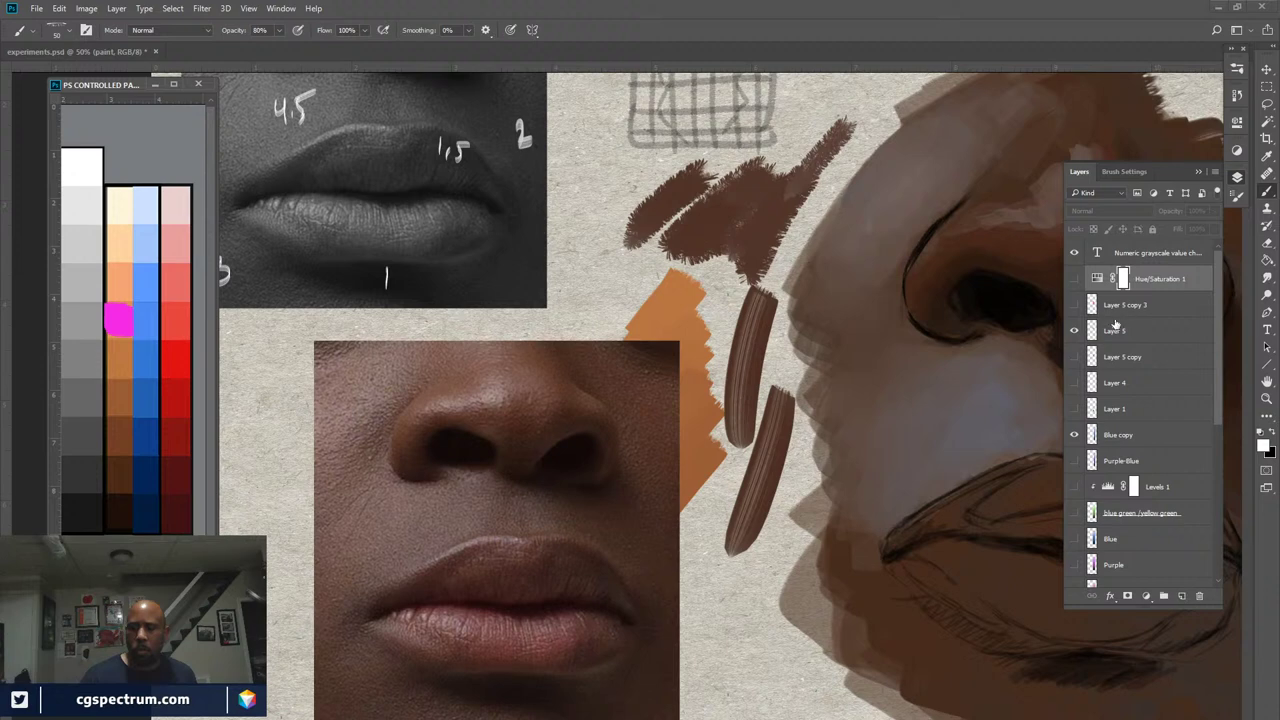
Show the Hue/Saturation 1 adjustment over the palette and set its saturation to -100
click(1102, 339)
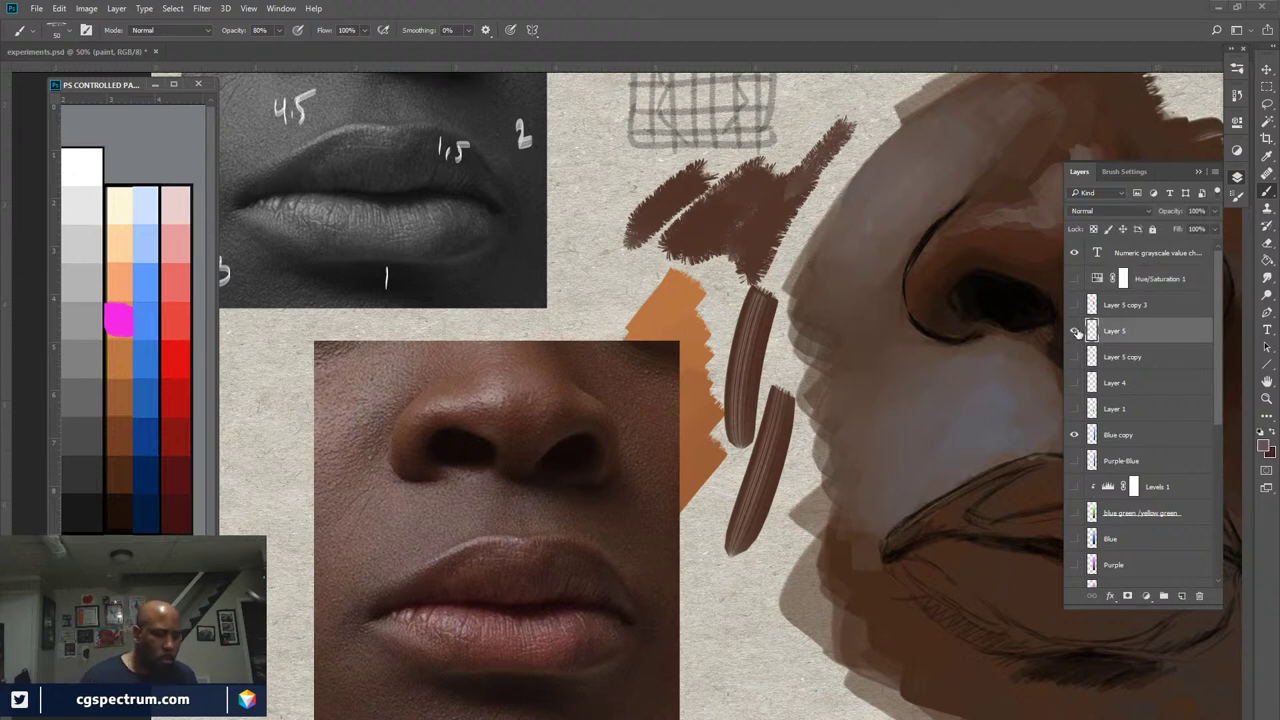
click(1075, 331)
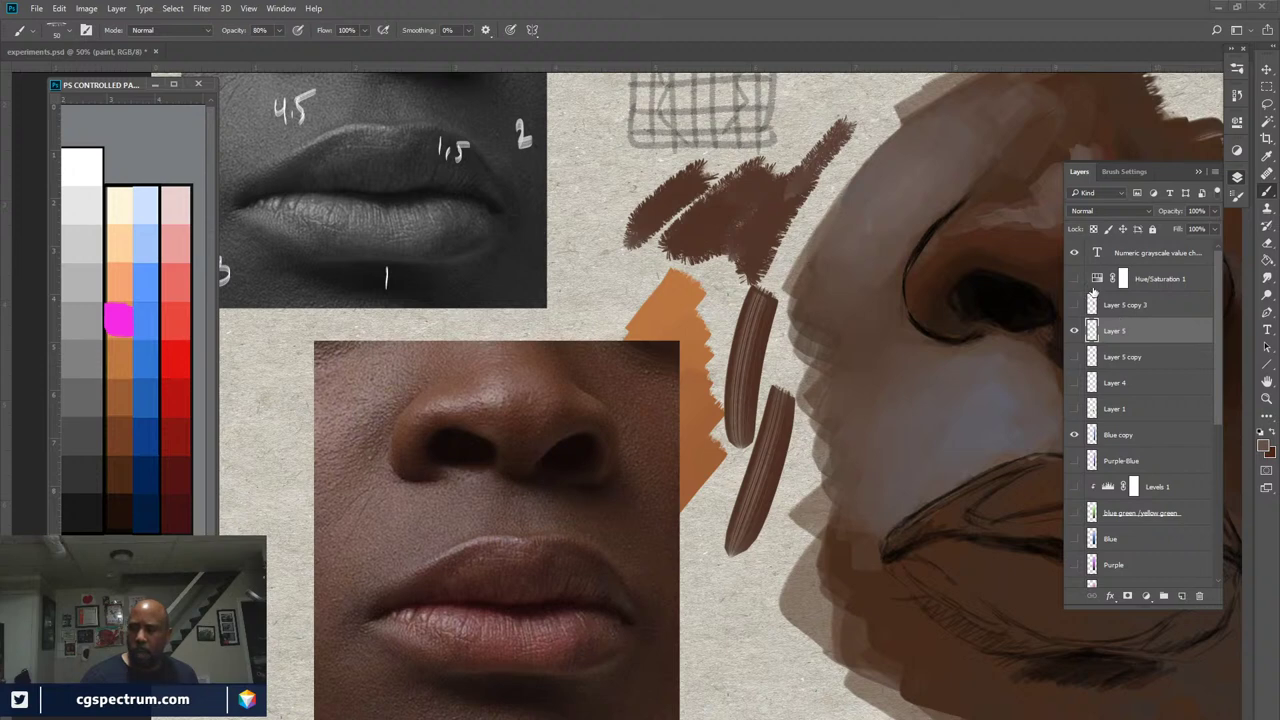
click(1075, 279)
double_click(1097, 279)
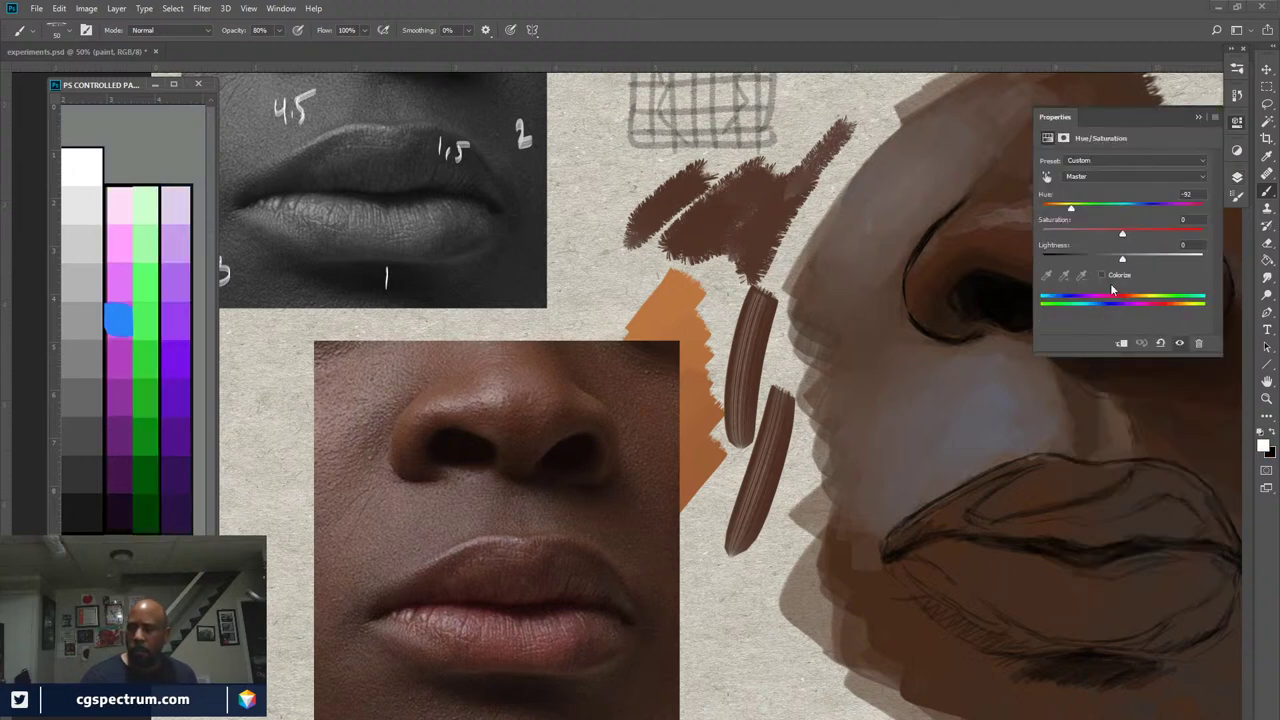
drag(1123, 233, 1043, 233)
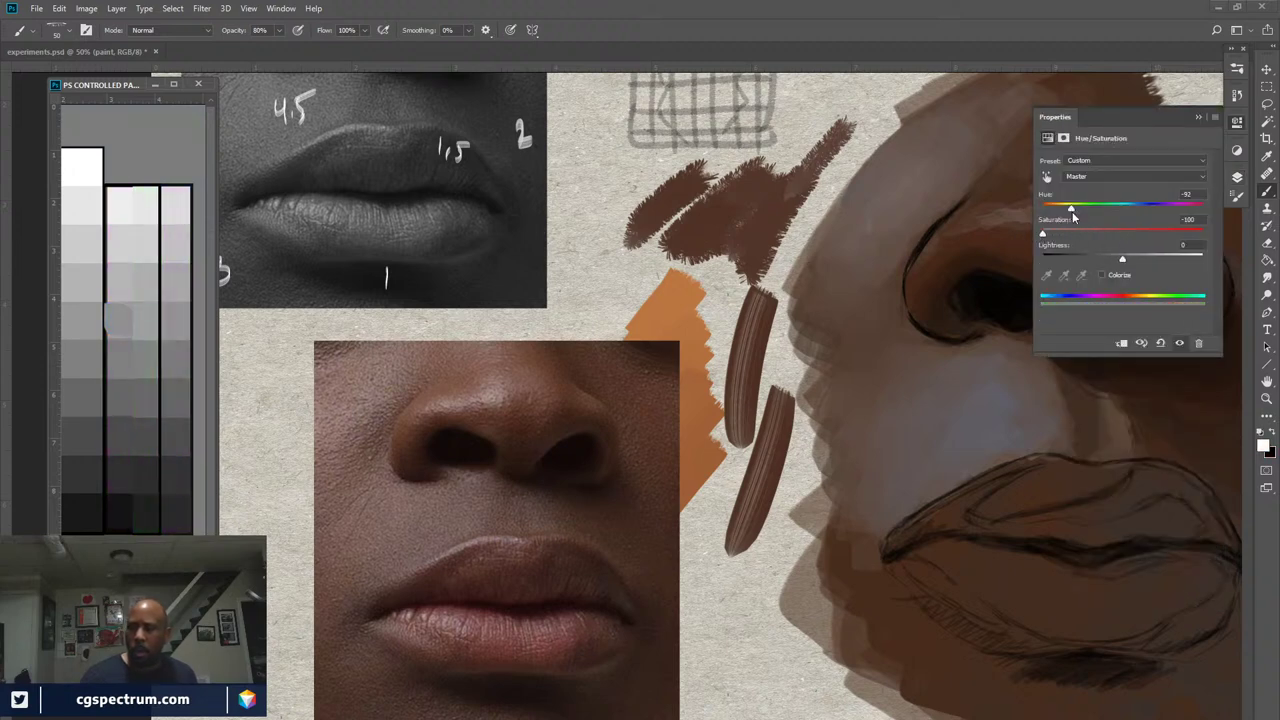
double_click(1060, 117)
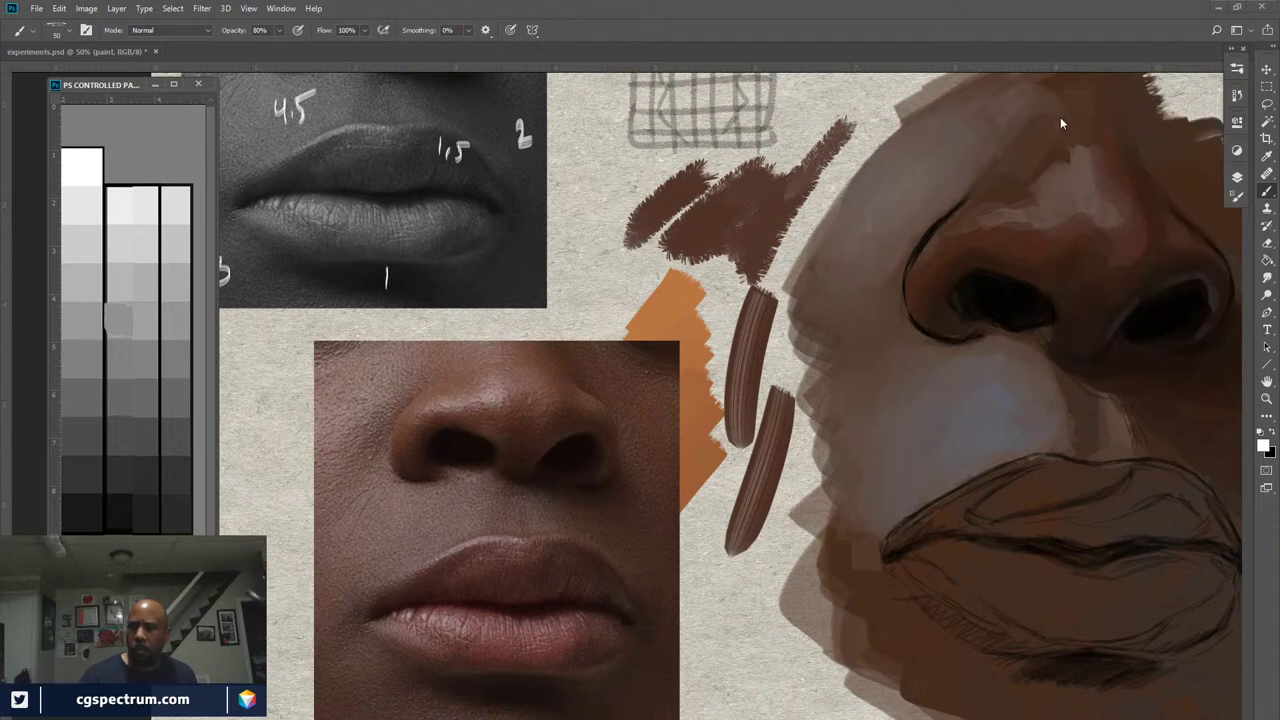
Compare the desaturated Layer 5 swatch with the numbered grey value scale in the palette
click(1237, 176)
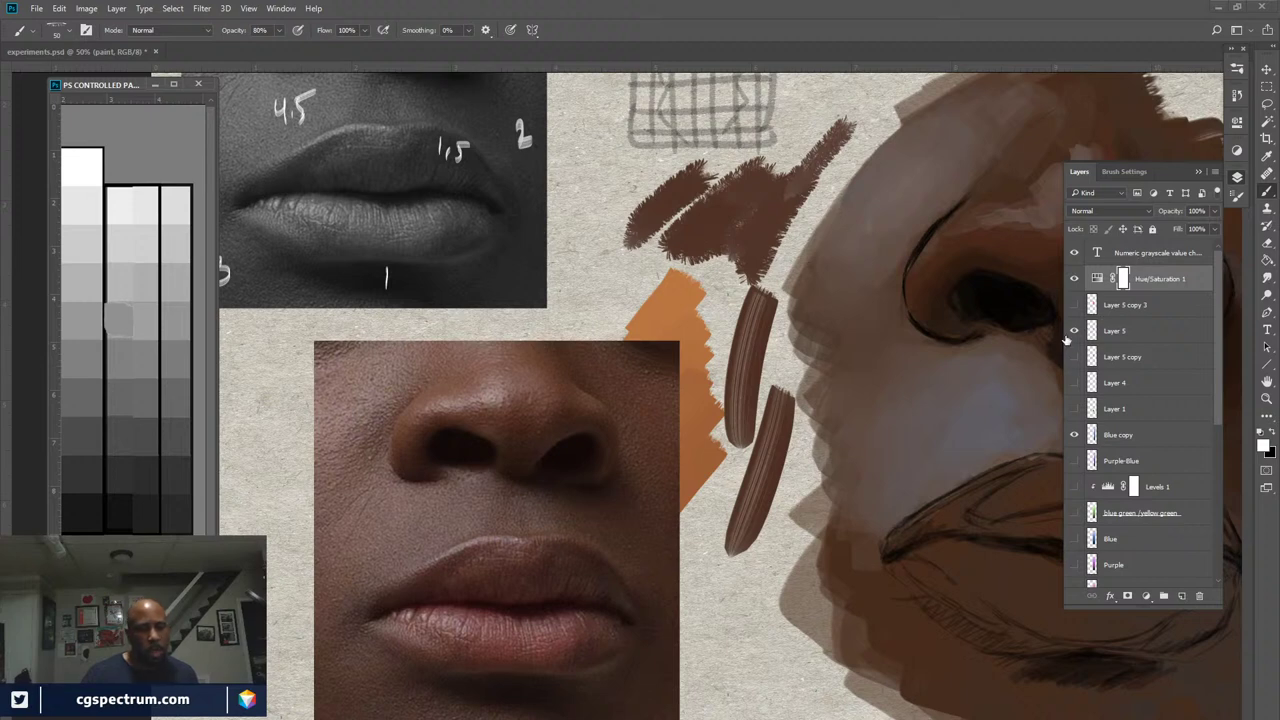
click(1130, 332)
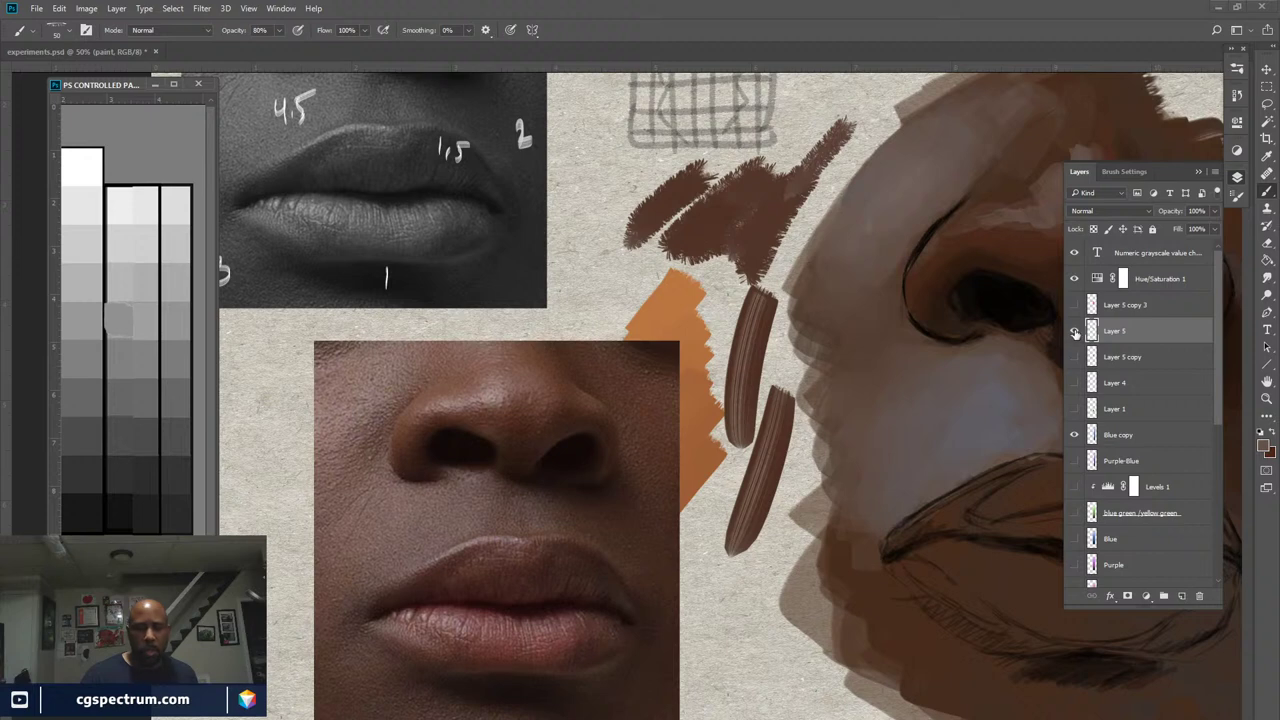
click(1075, 333)
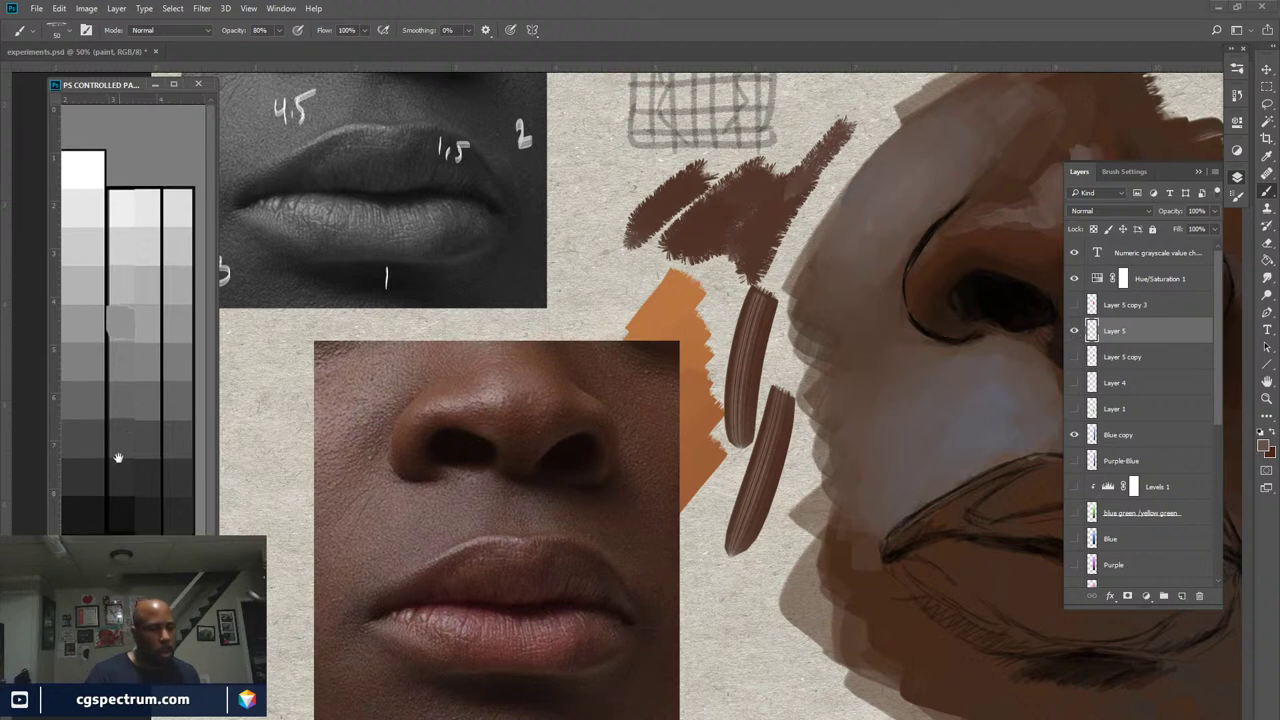
drag(114, 457, 146, 453)
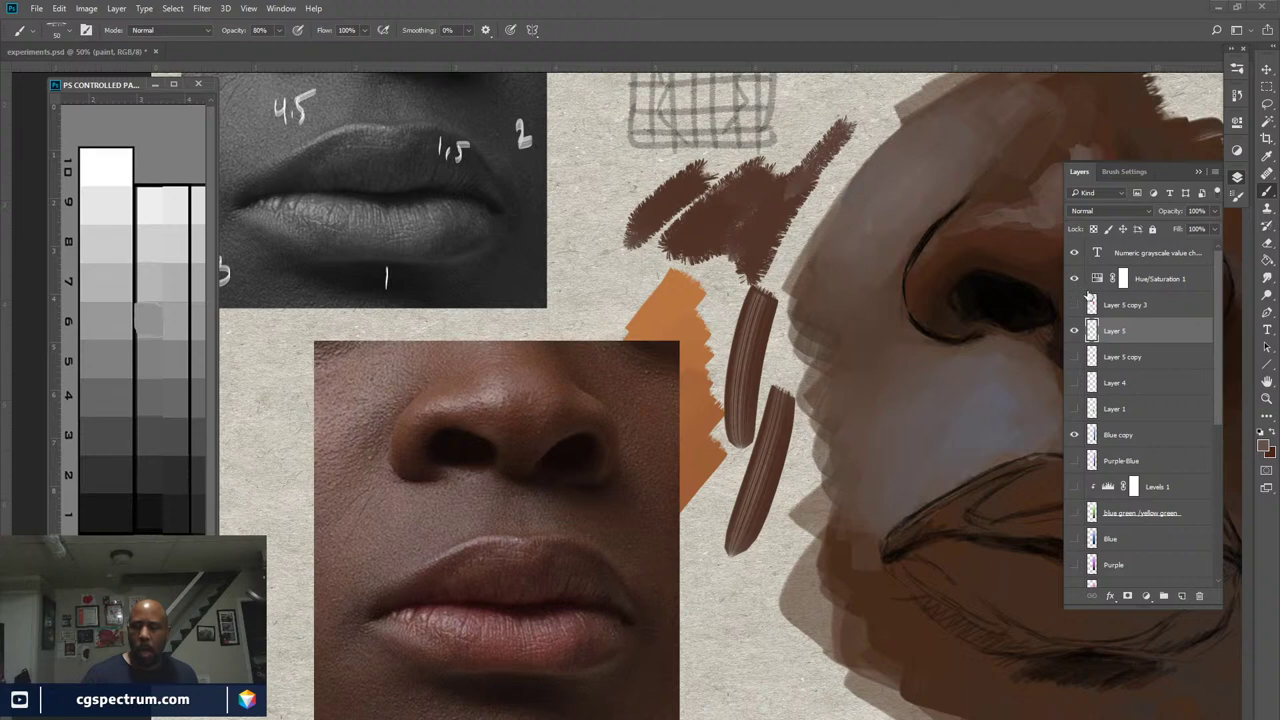
Hide the Hue/Saturation 1 adjustment, and show Layer 5 copy 3 as the active layer
click(1074, 279)
click(1075, 305)
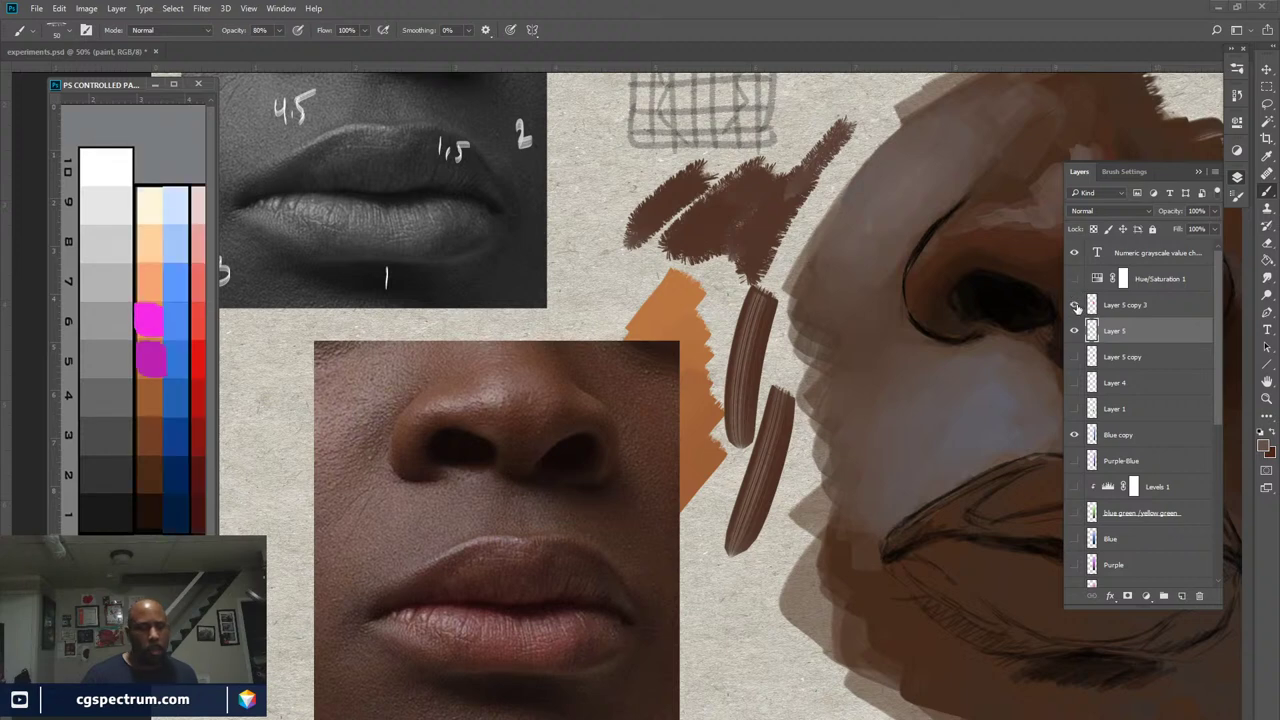
click(1130, 310)
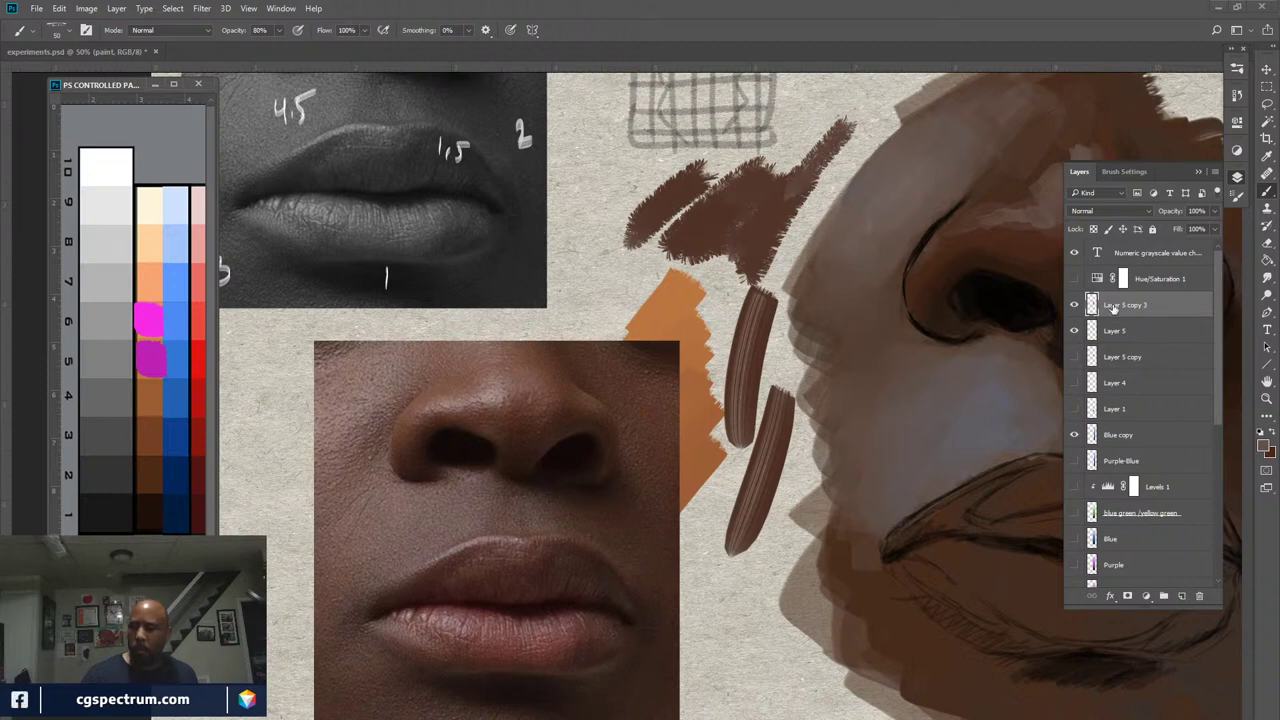
Sample the bright magenta swatch beside value 6 and clear the darker magenta swatch from Layer 5 copy 3
key(i)
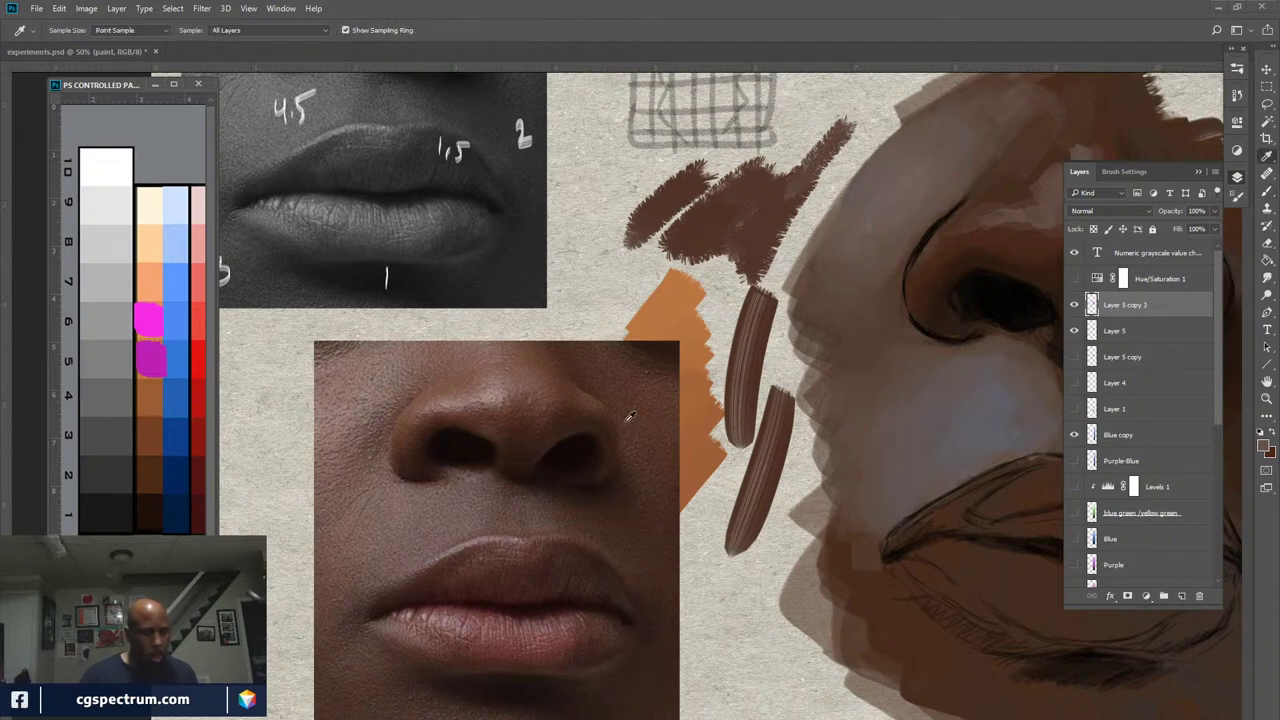
click(153, 320)
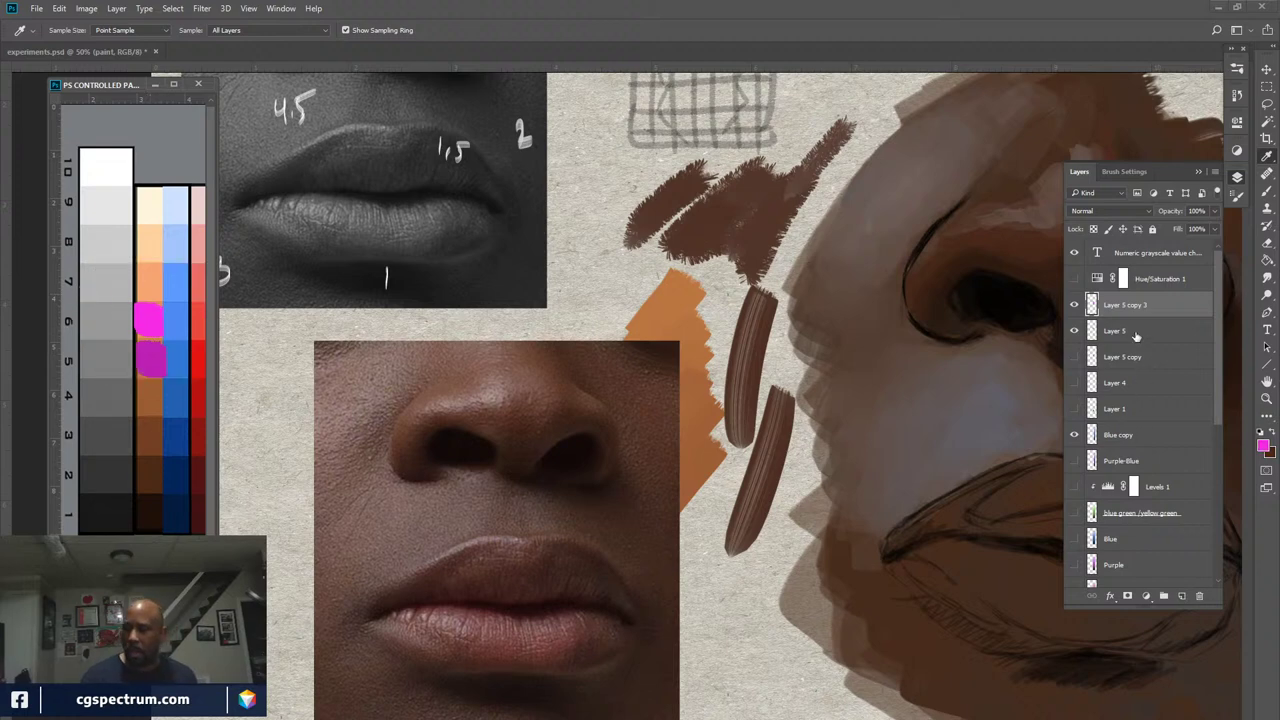
click(1074, 305)
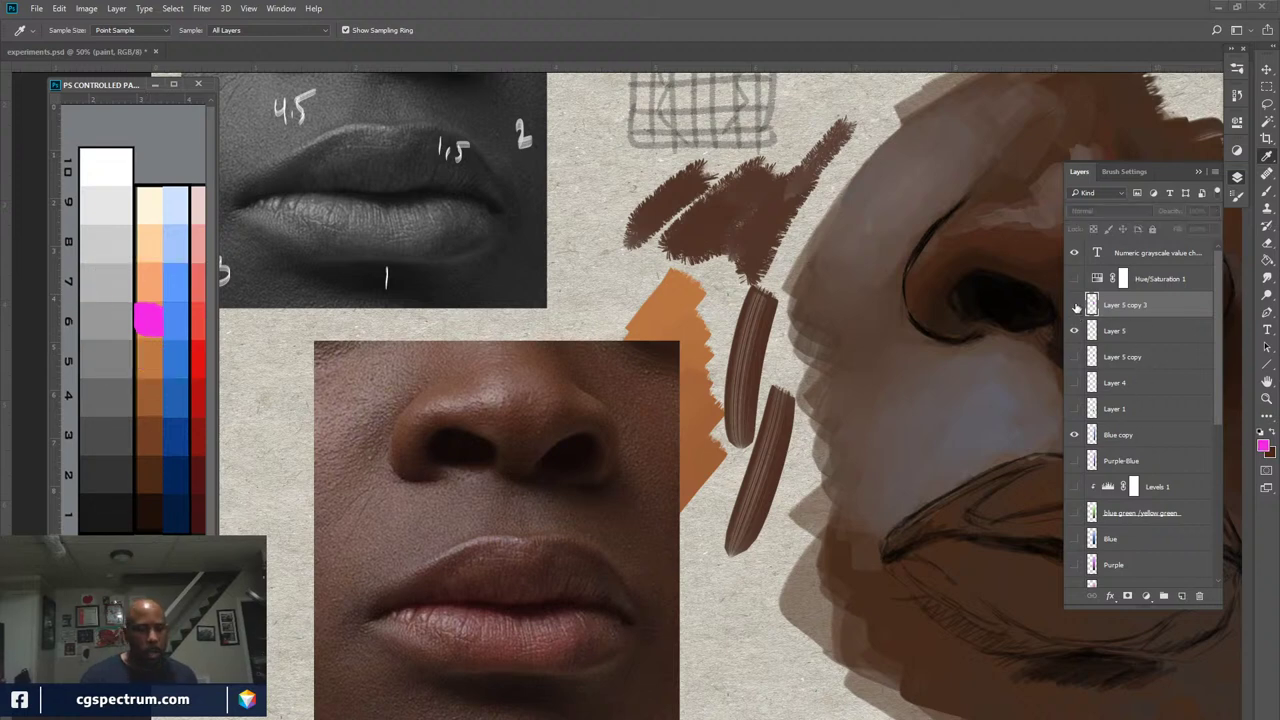
click(1074, 306)
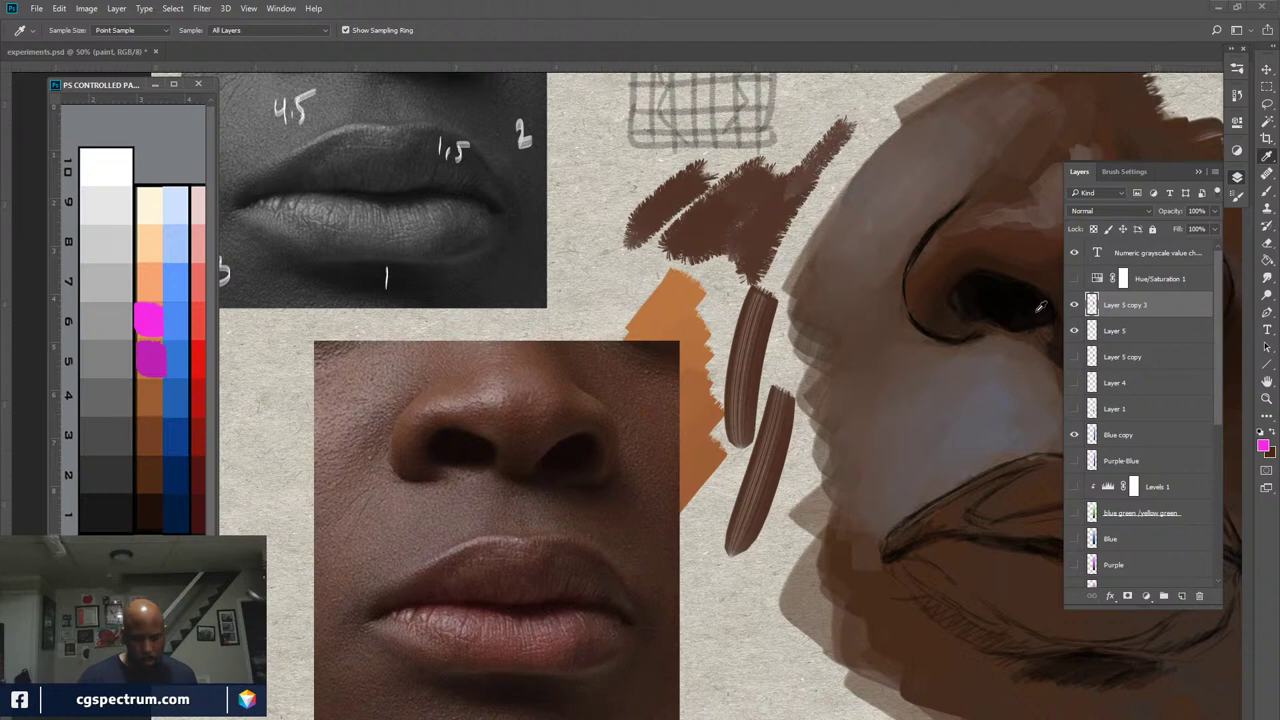
click(1074, 305)
key(b)
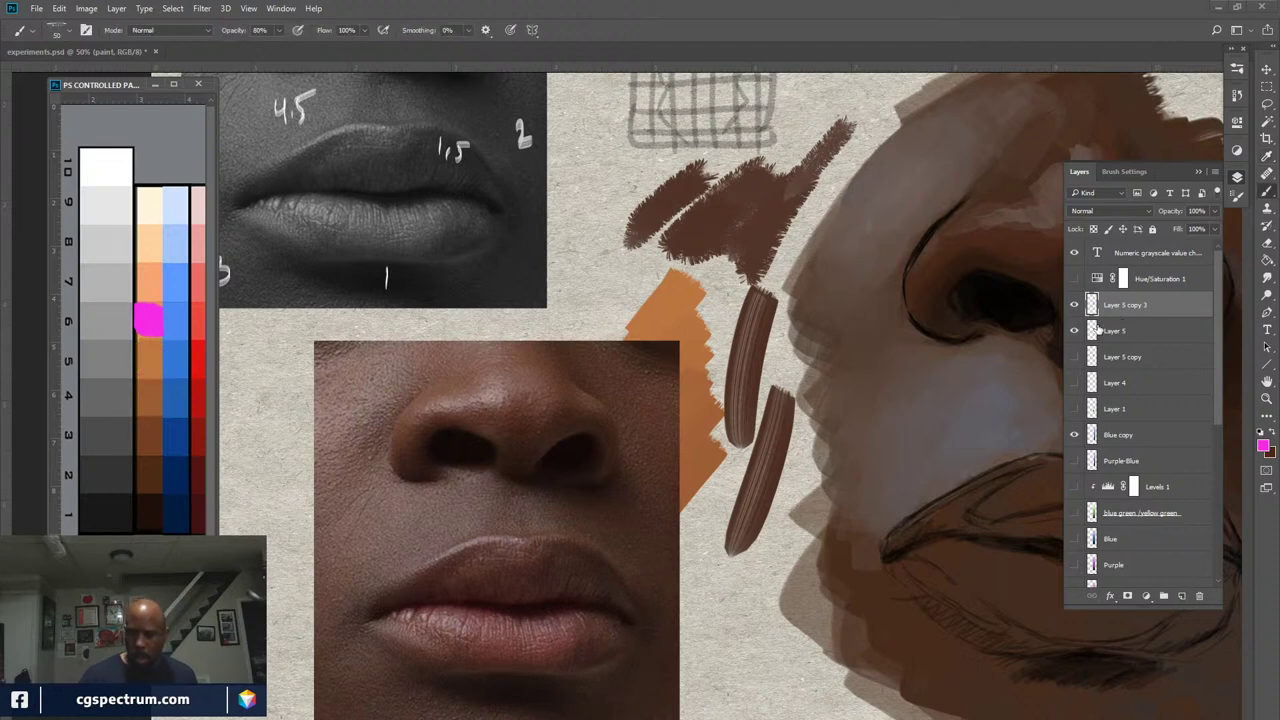
Darken the magenta foreground colour to 78% brightness (c623b8)
click(1262, 447)
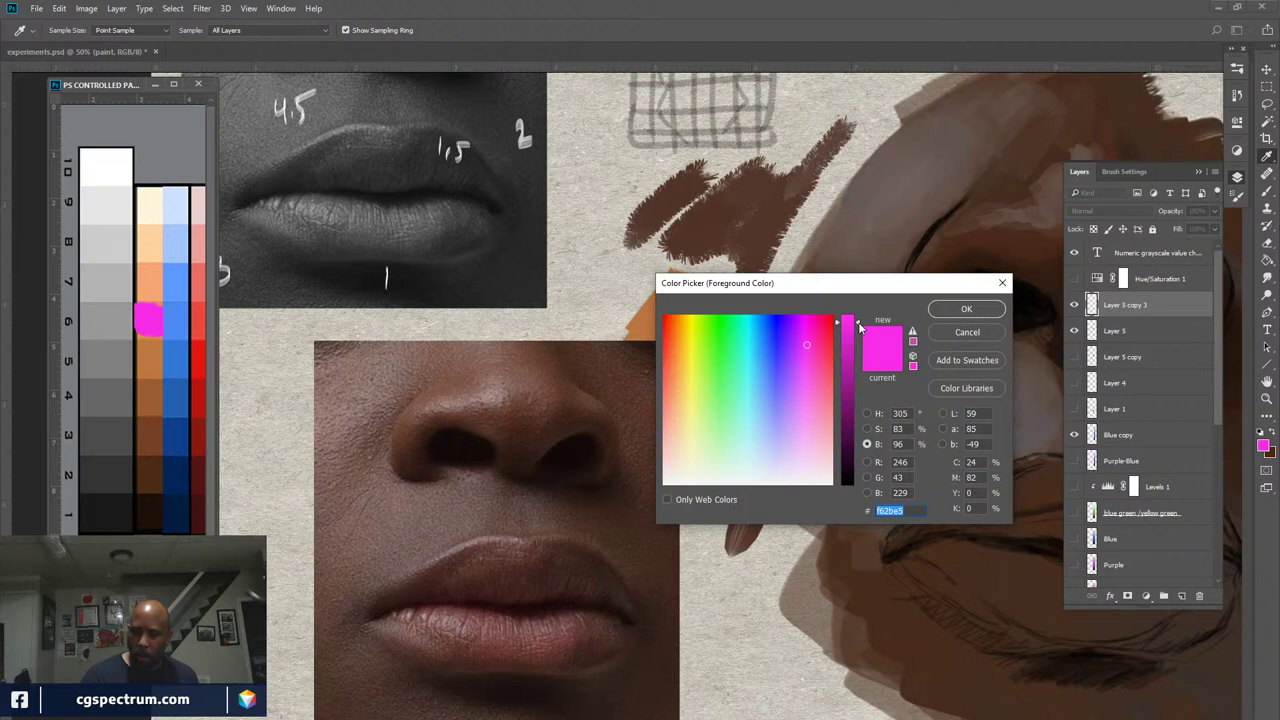
drag(858, 327, 858, 356)
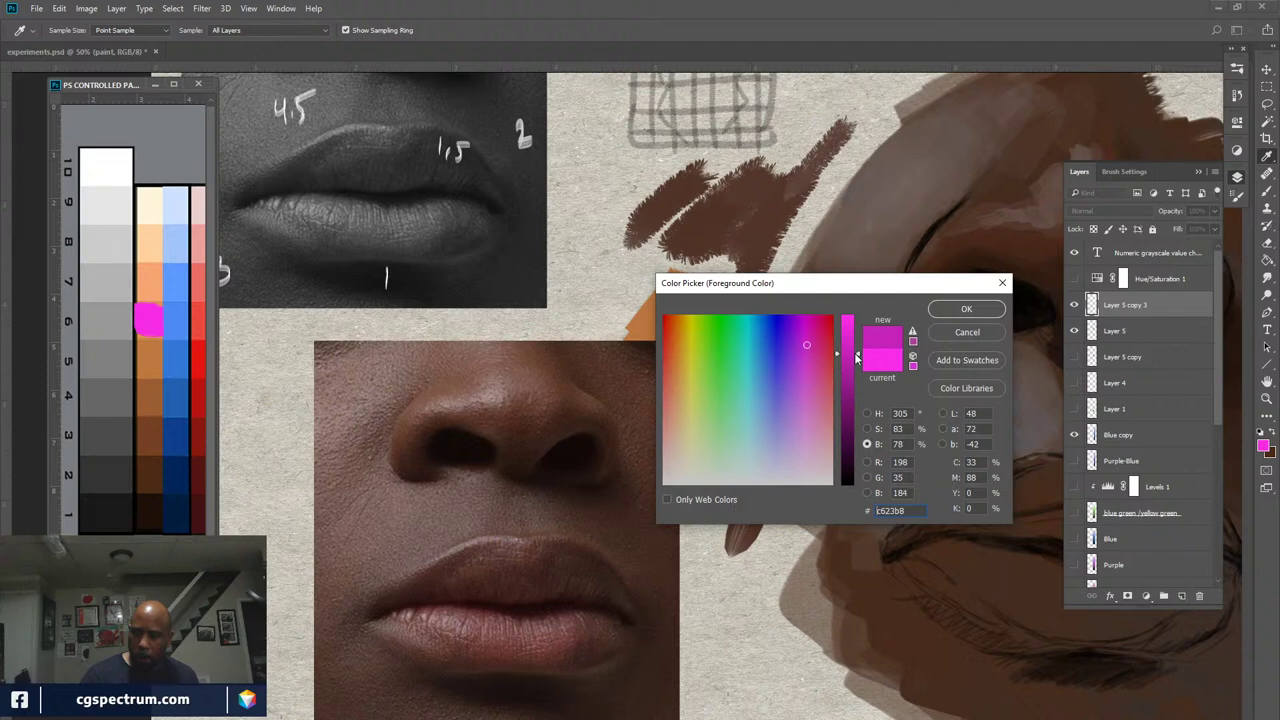
click(975, 312)
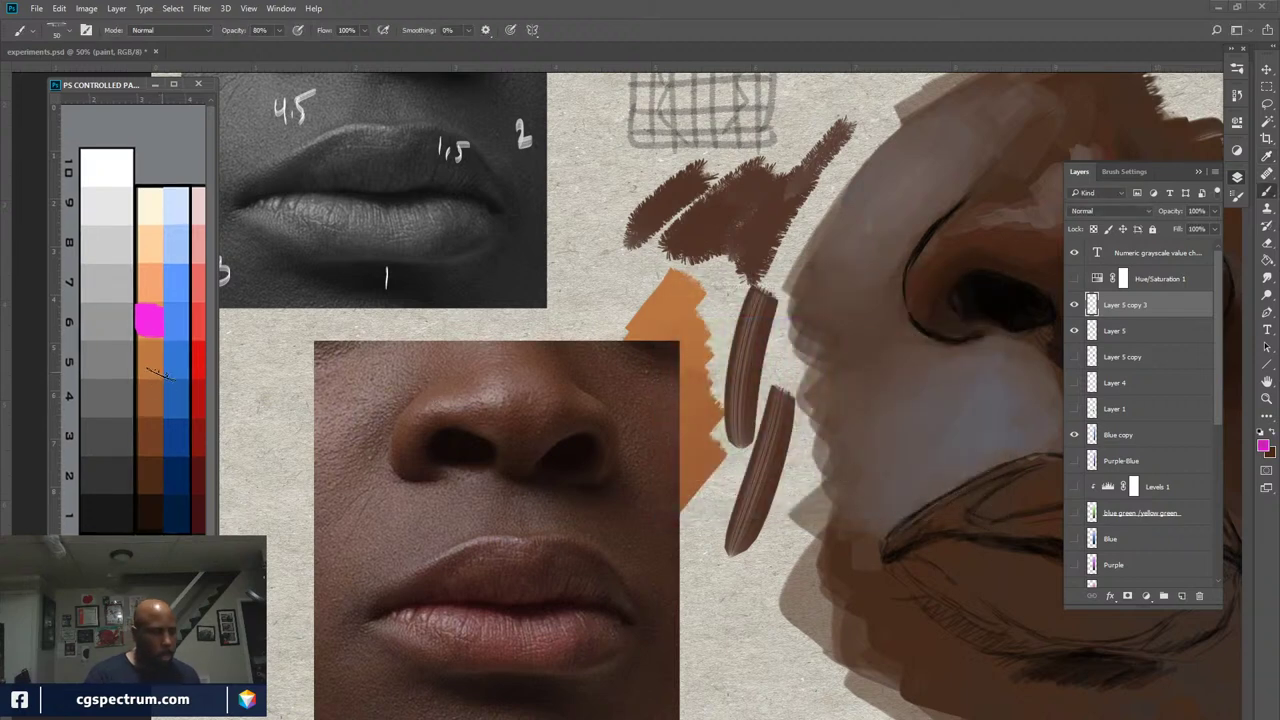
Paint a darker magenta swatch over the orange column beside value 5, using 100% brush opacity
drag(236, 33, 341, 182)
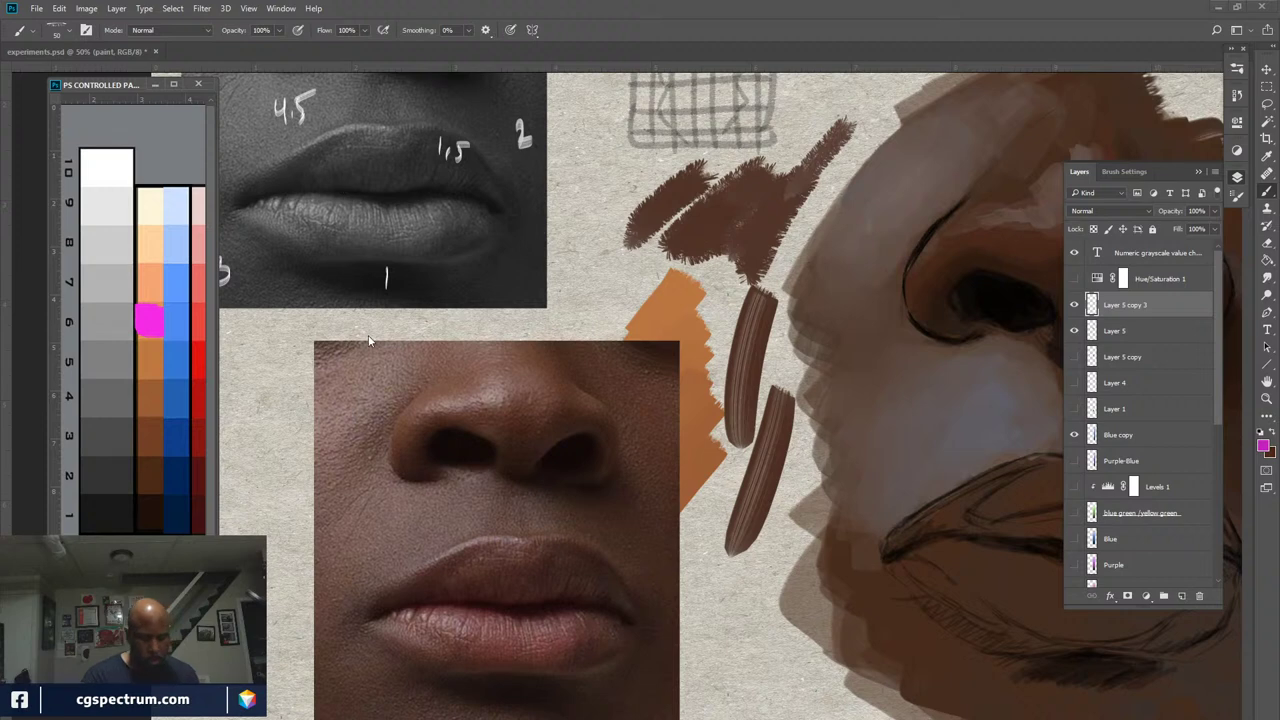
key(F5)
key(F5)
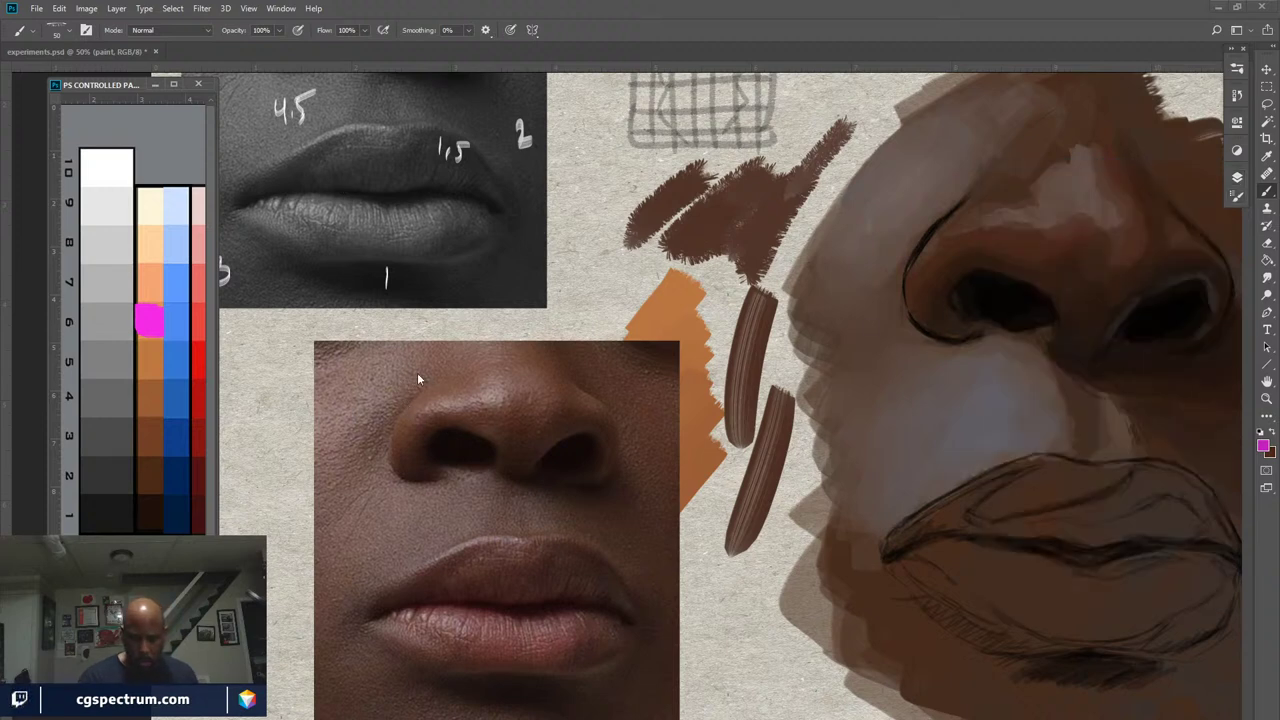
drag(150, 352, 155, 372)
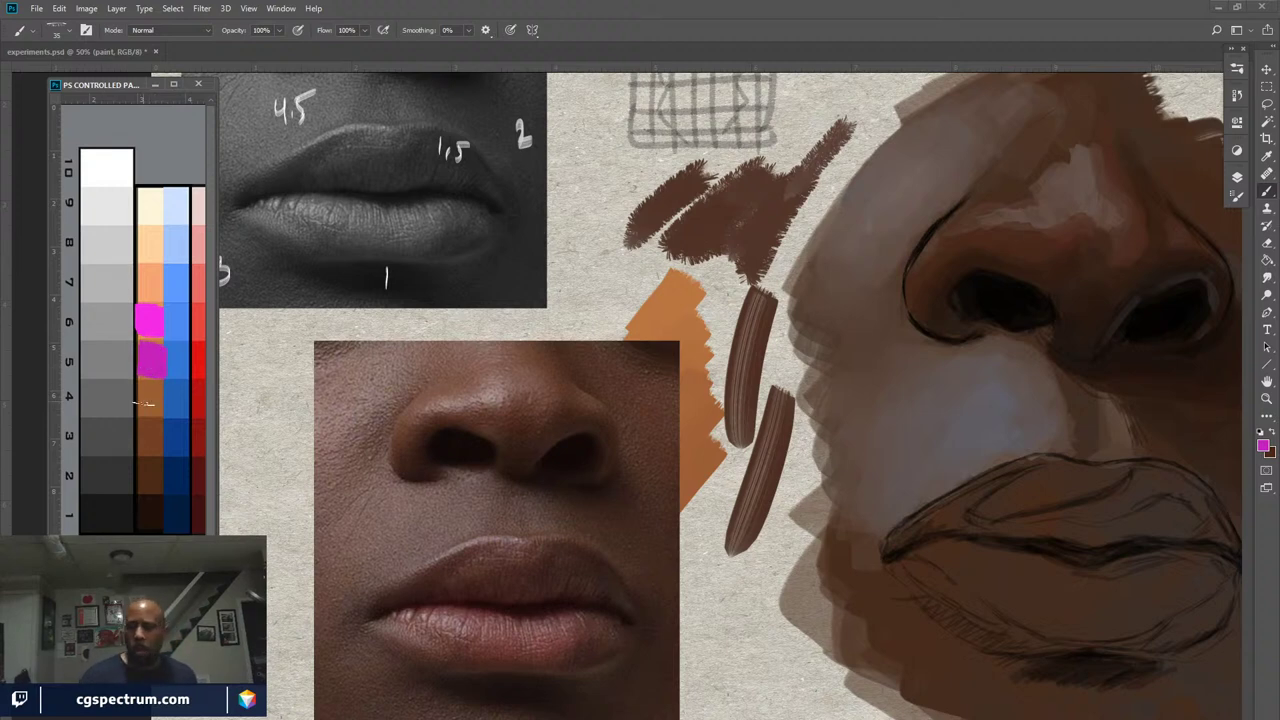
Show the Hue/Saturation 1 adjustment to check the darker magenta swatch's value in greyscale
click(1237, 177)
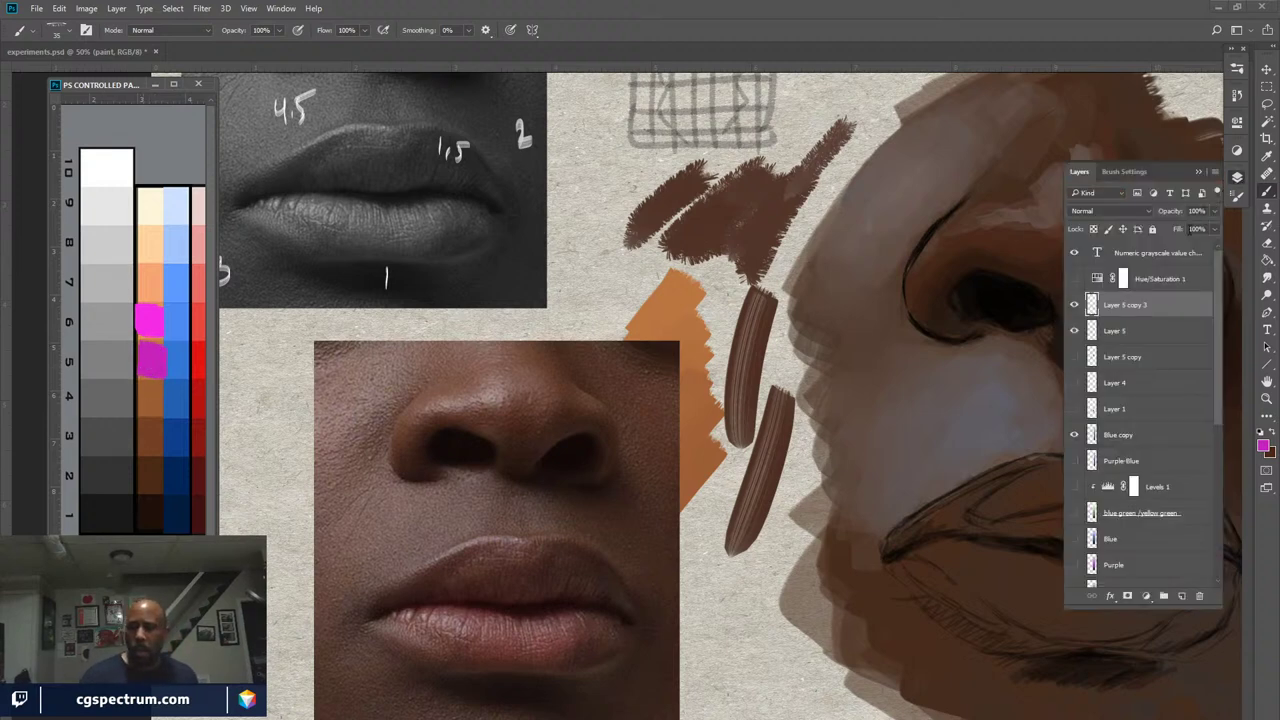
click(1074, 280)
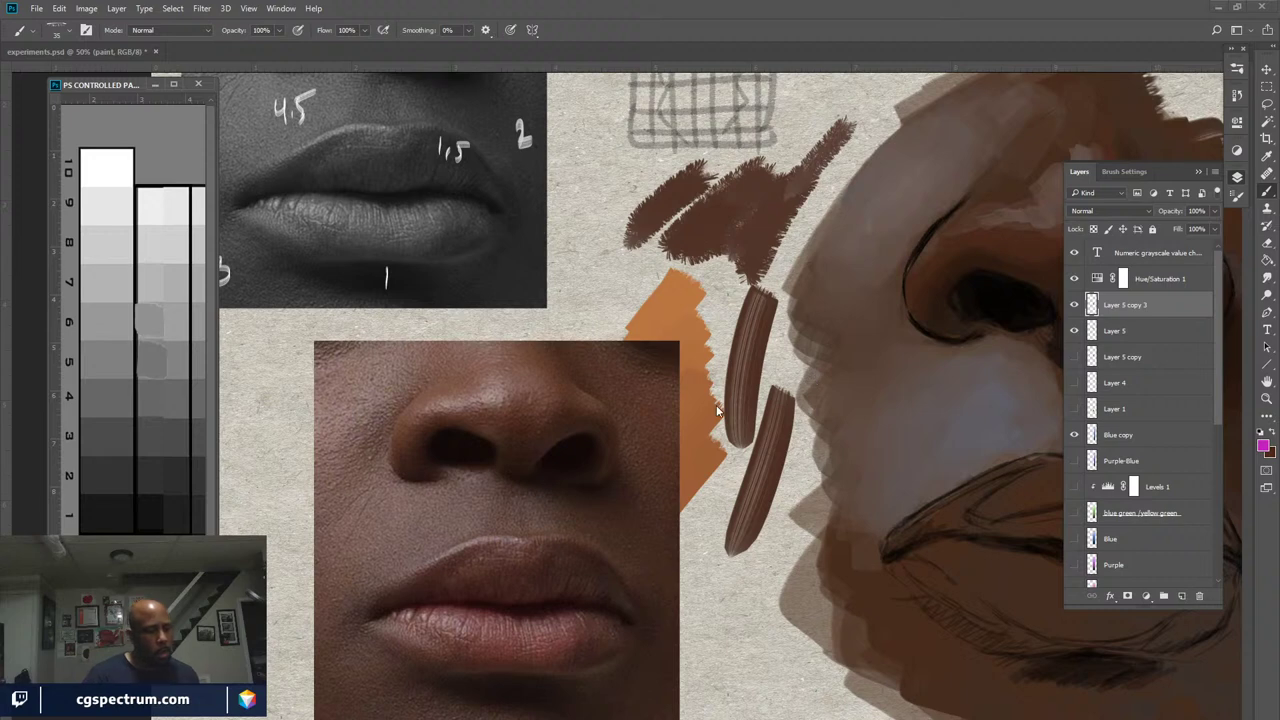
Select the darker magenta swatch beside value 5, brighten the foreground colour to 82% (d125c3), and refill the swatch
key(v)
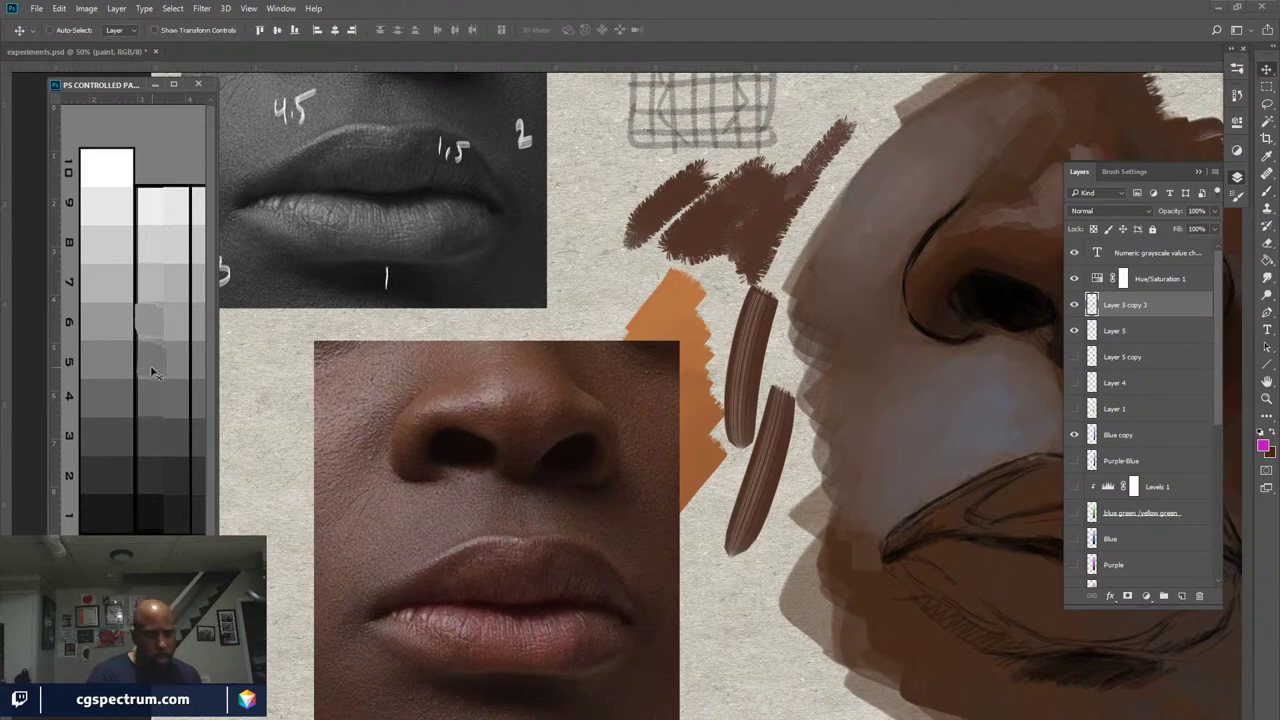
mouse_move(153, 373)
mouse_down()
mouse_move(122, 374)
mouse_move(163, 372)
mouse_up()
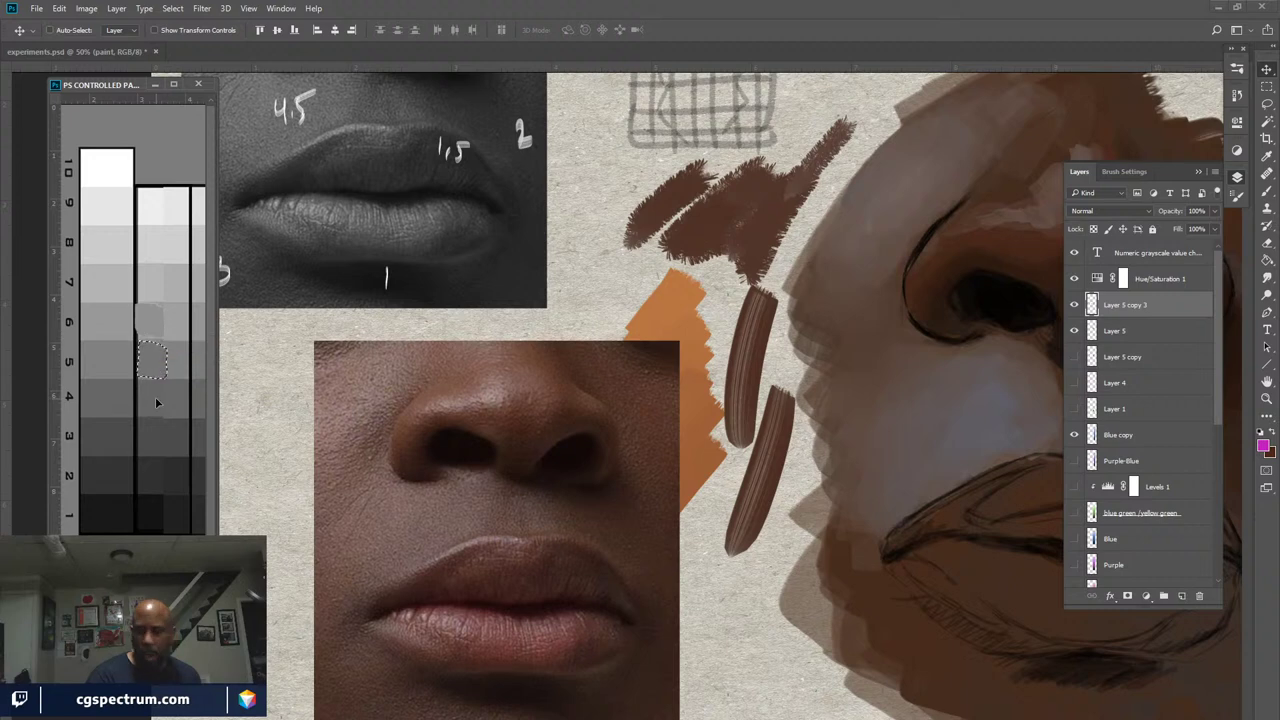
click(1263, 446)
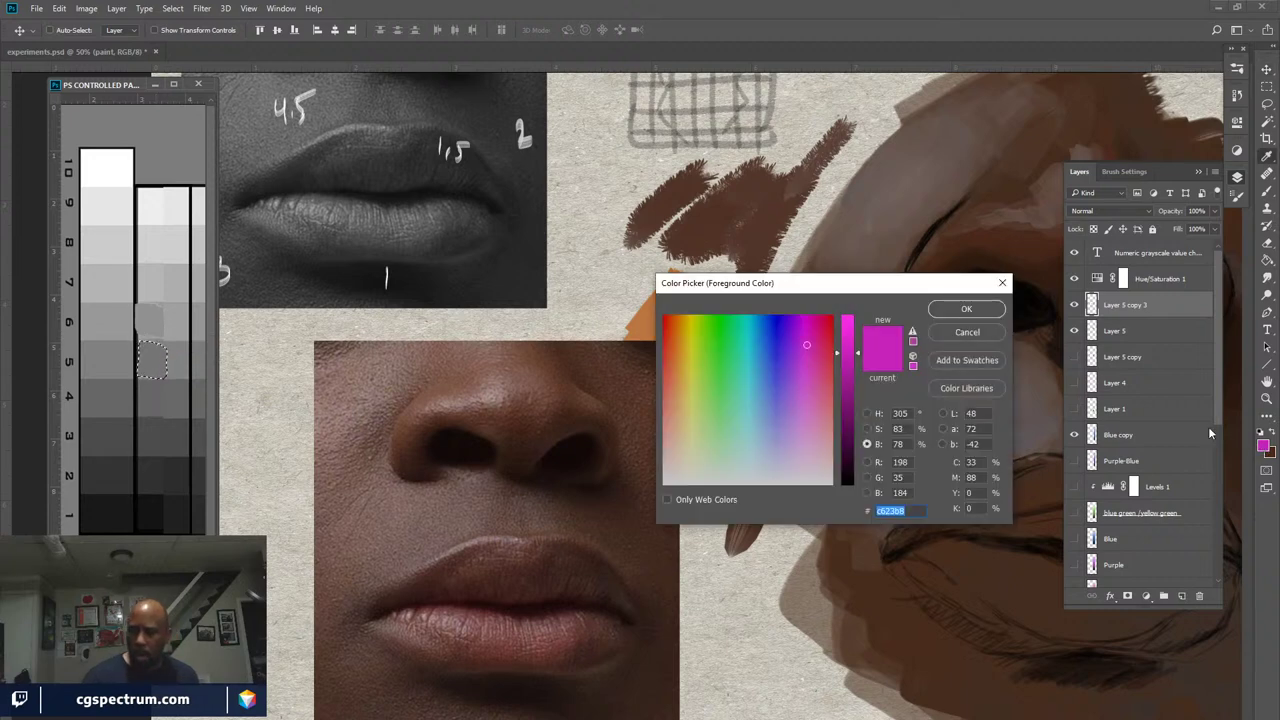
drag(858, 358, 864, 345)
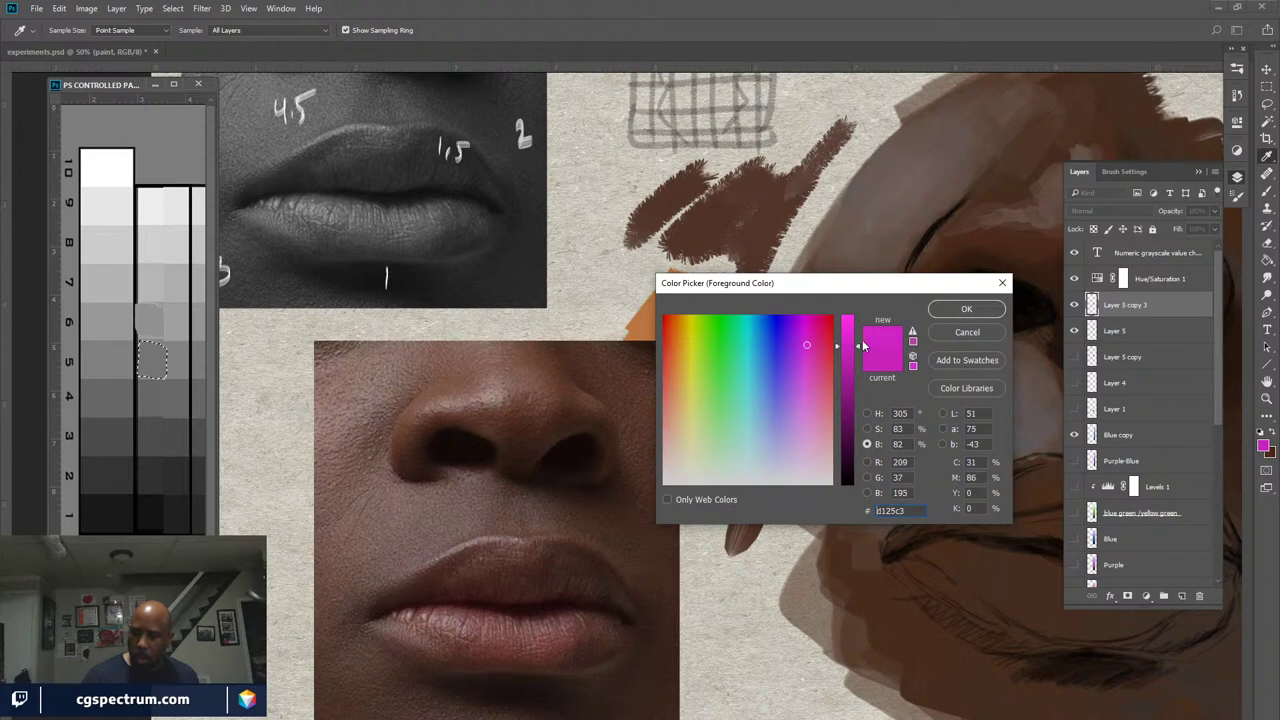
click(999, 306)
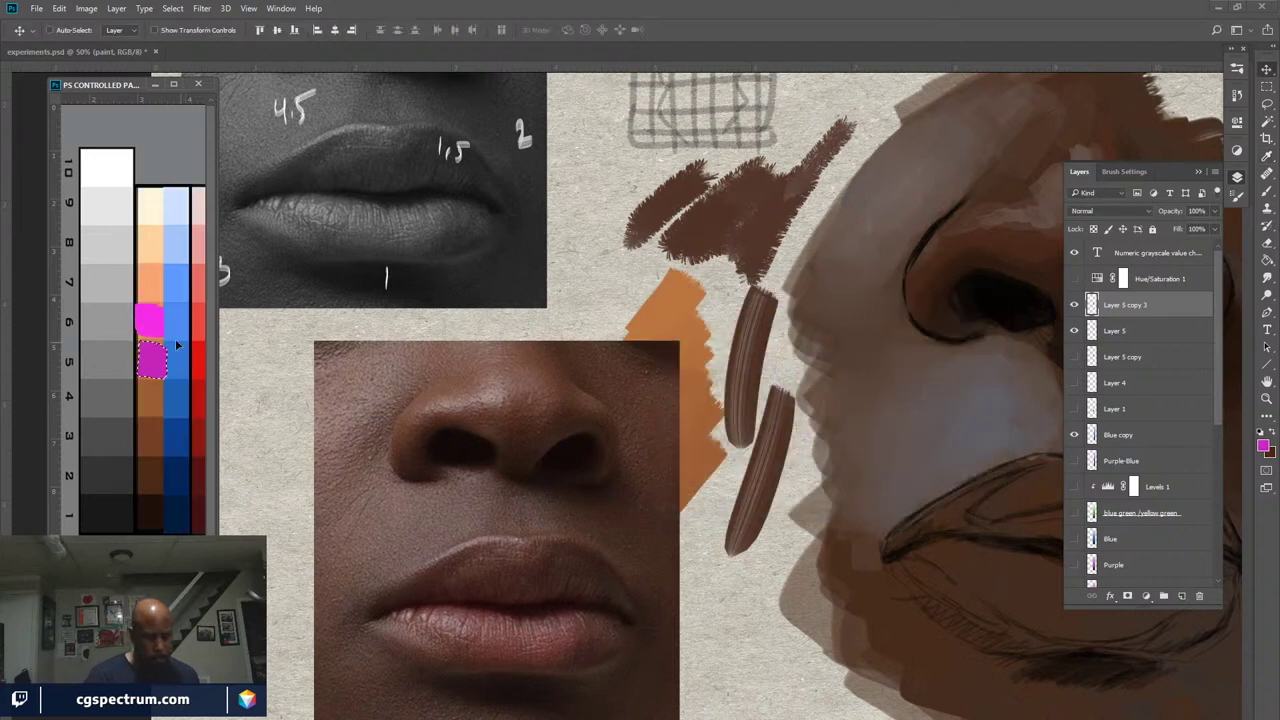
key(g)
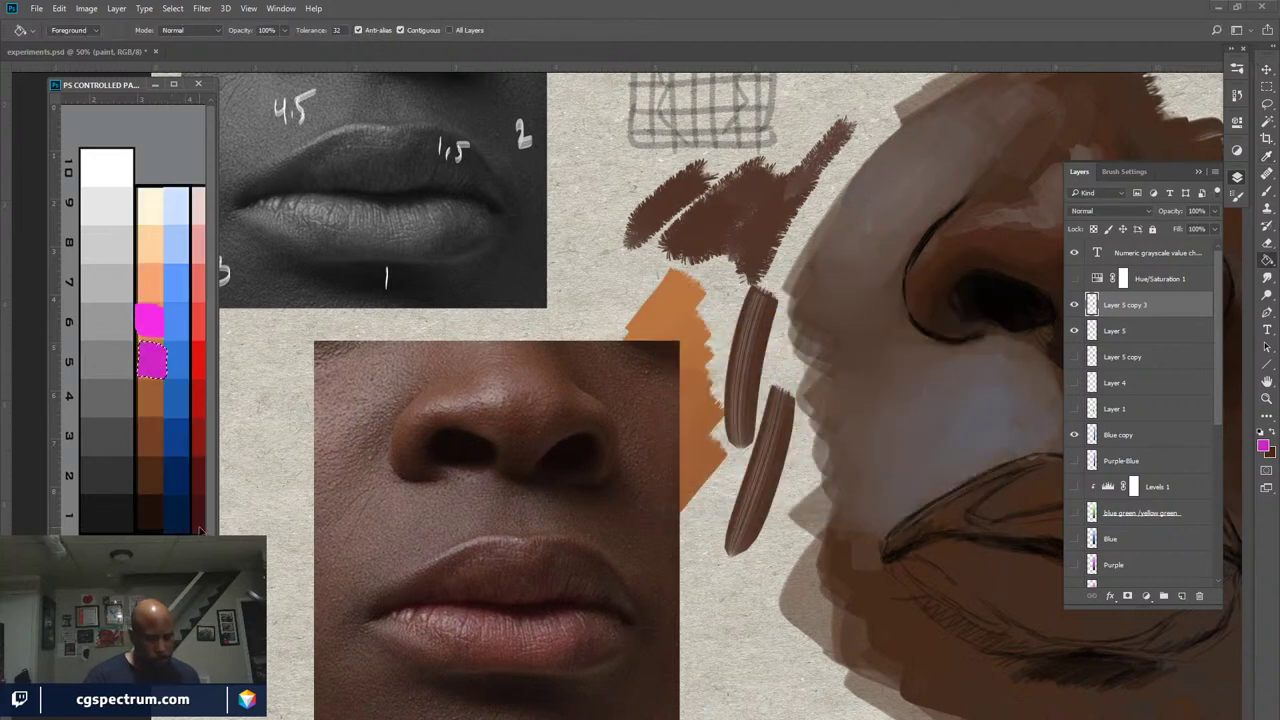
Show the Hue/Saturation 1 adjustment to compare the refilled swatch with grey value 5
click(1075, 280)
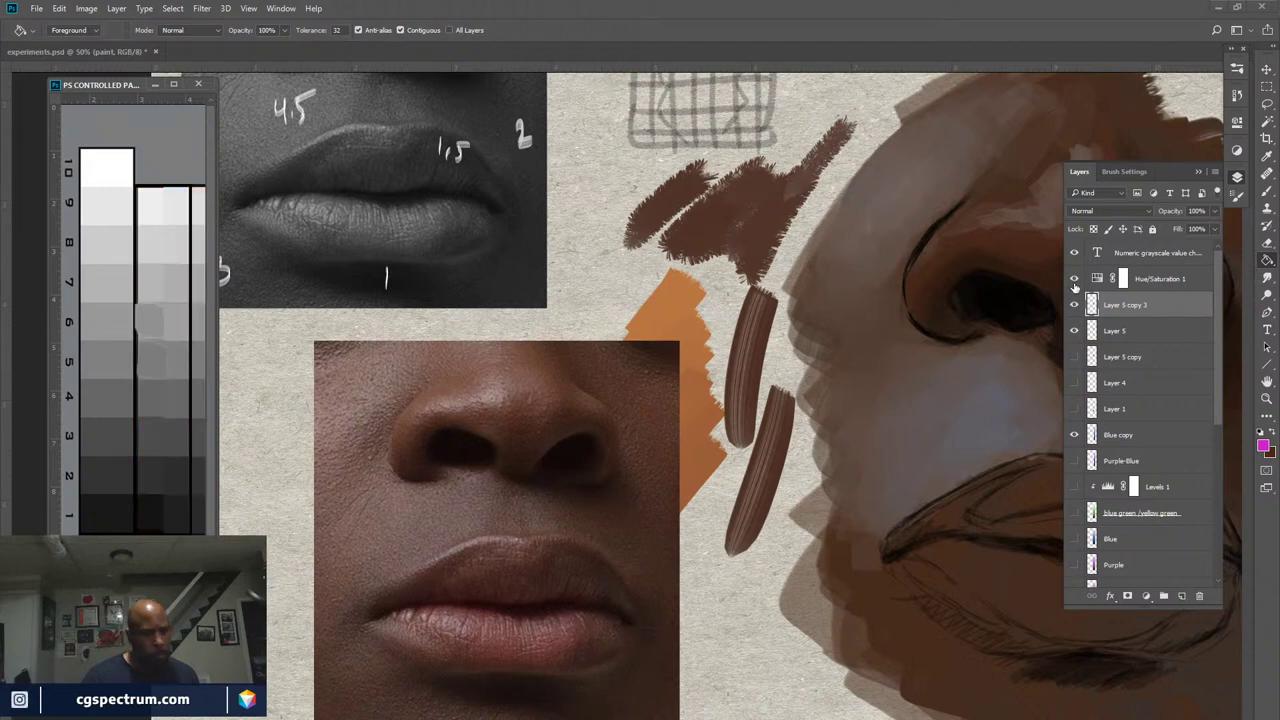
key(v)
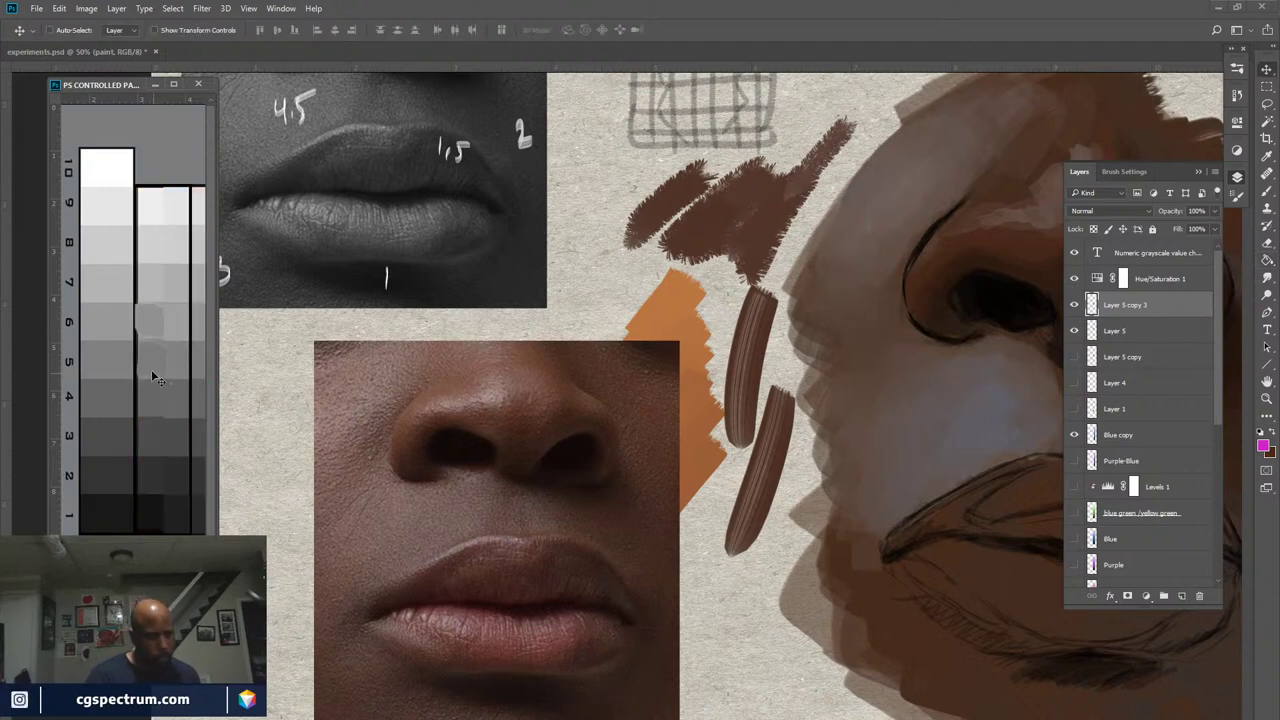
mouse_move(151, 369)
mouse_down()
mouse_move(124, 378)
mouse_move(155, 388)
mouse_up()
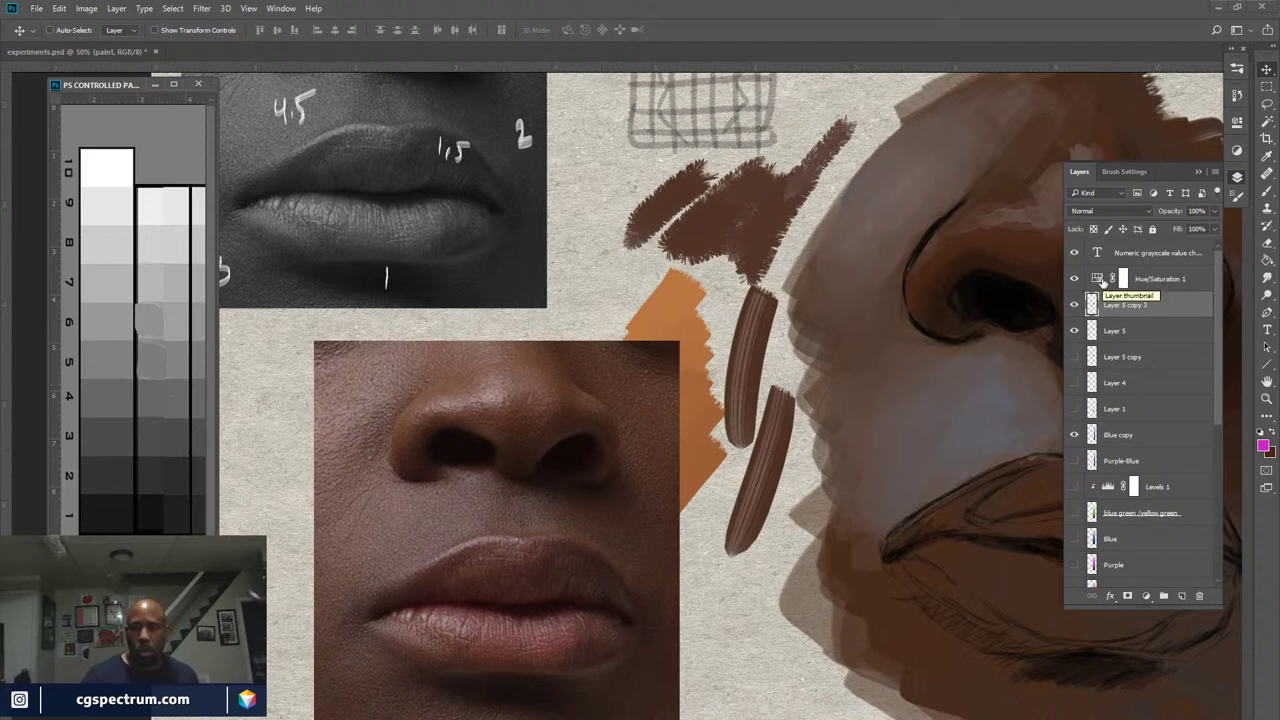
Hide Hue/Saturation 1 and toggle Layer 5 copy 3 and Layer 5 off and on to compare the magenta swatches
click(1075, 279)
click(1075, 305)
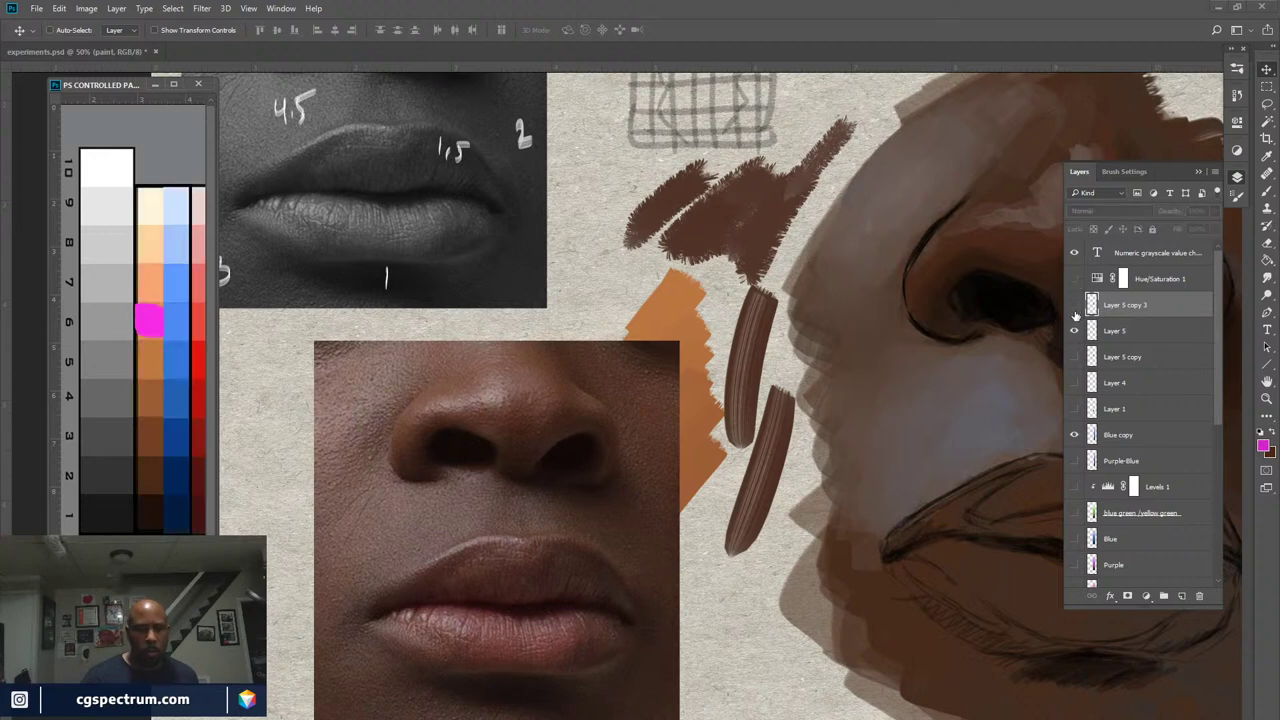
click(1075, 305)
click(1075, 331)
click(1075, 331)
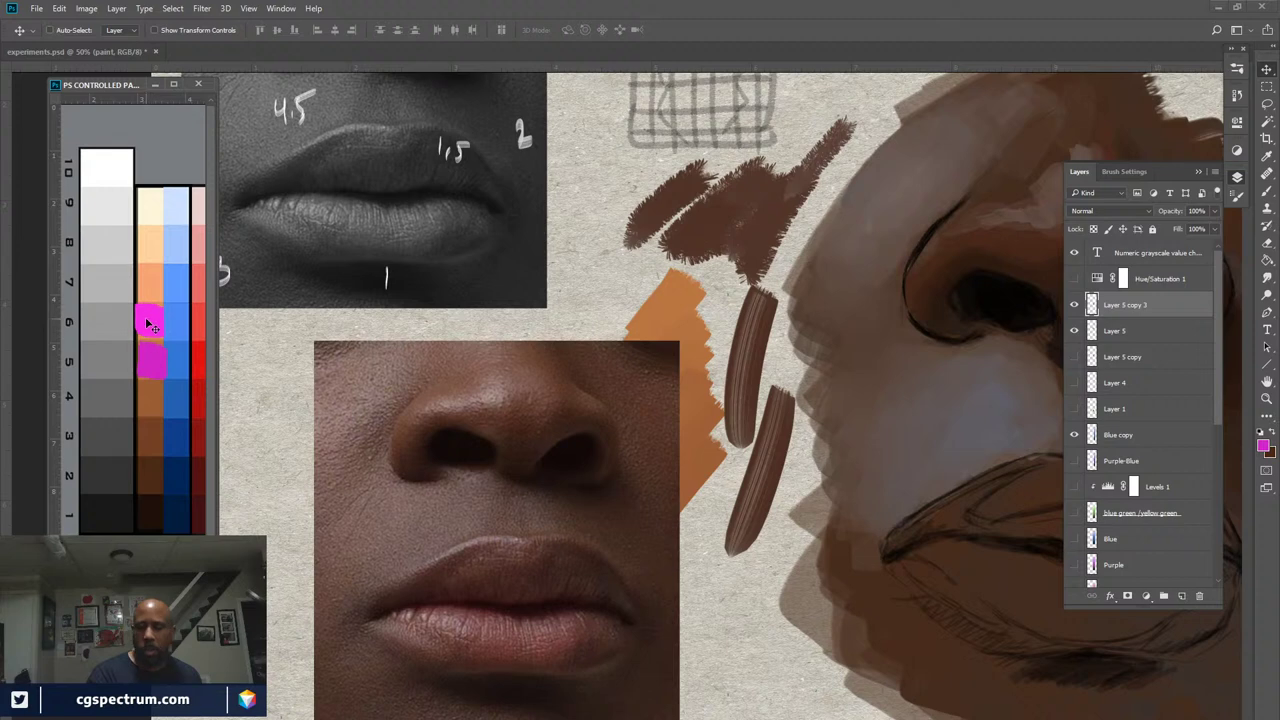
click(1264, 445)
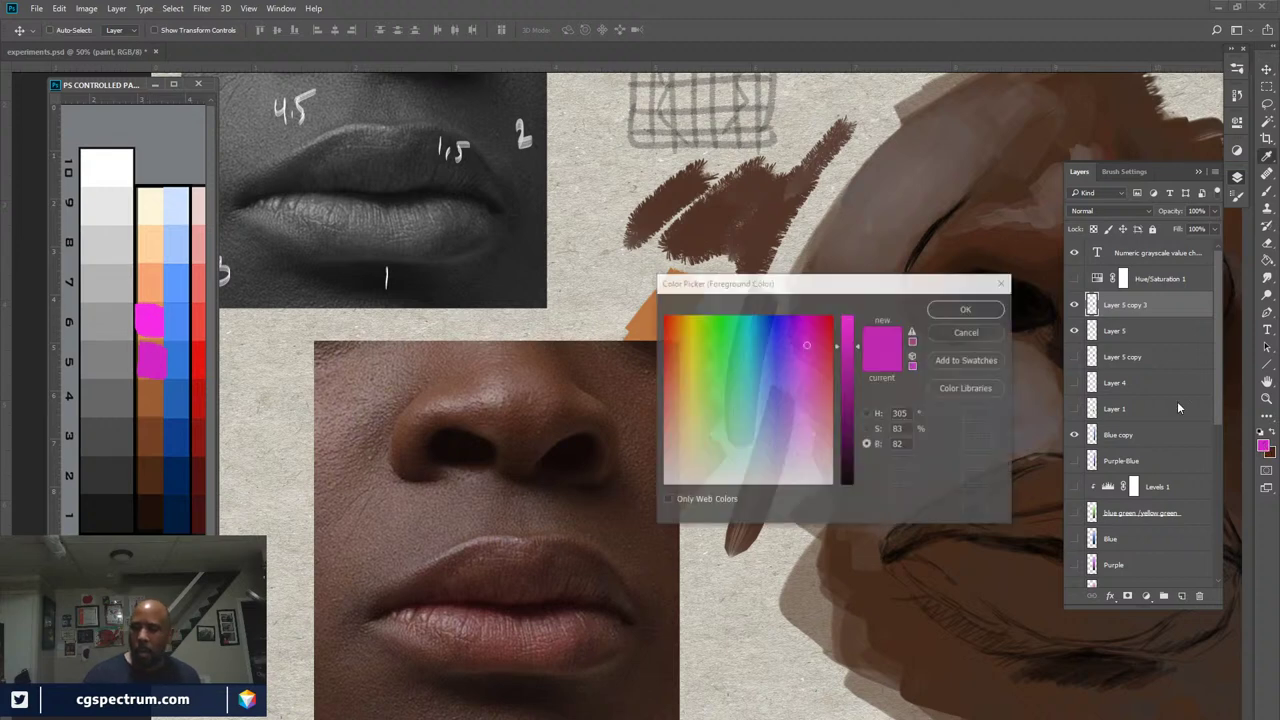
drag(858, 352, 859, 370)
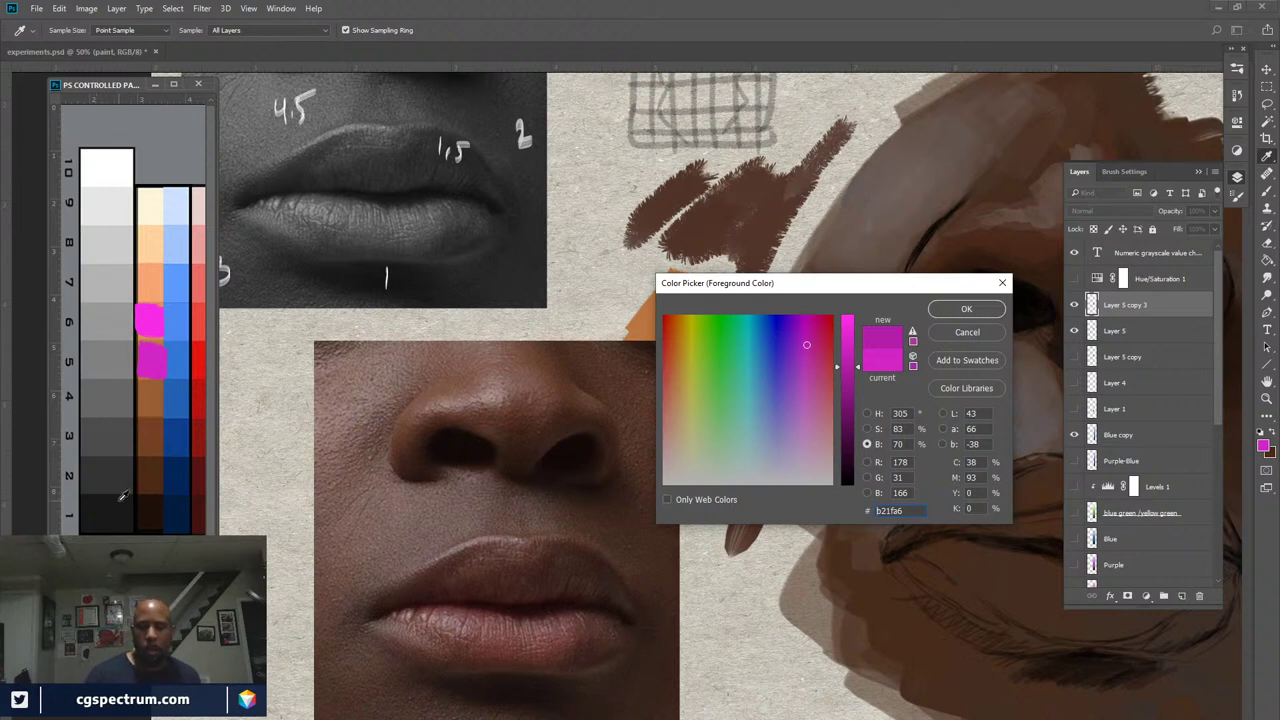
click(974, 330)
key(v)
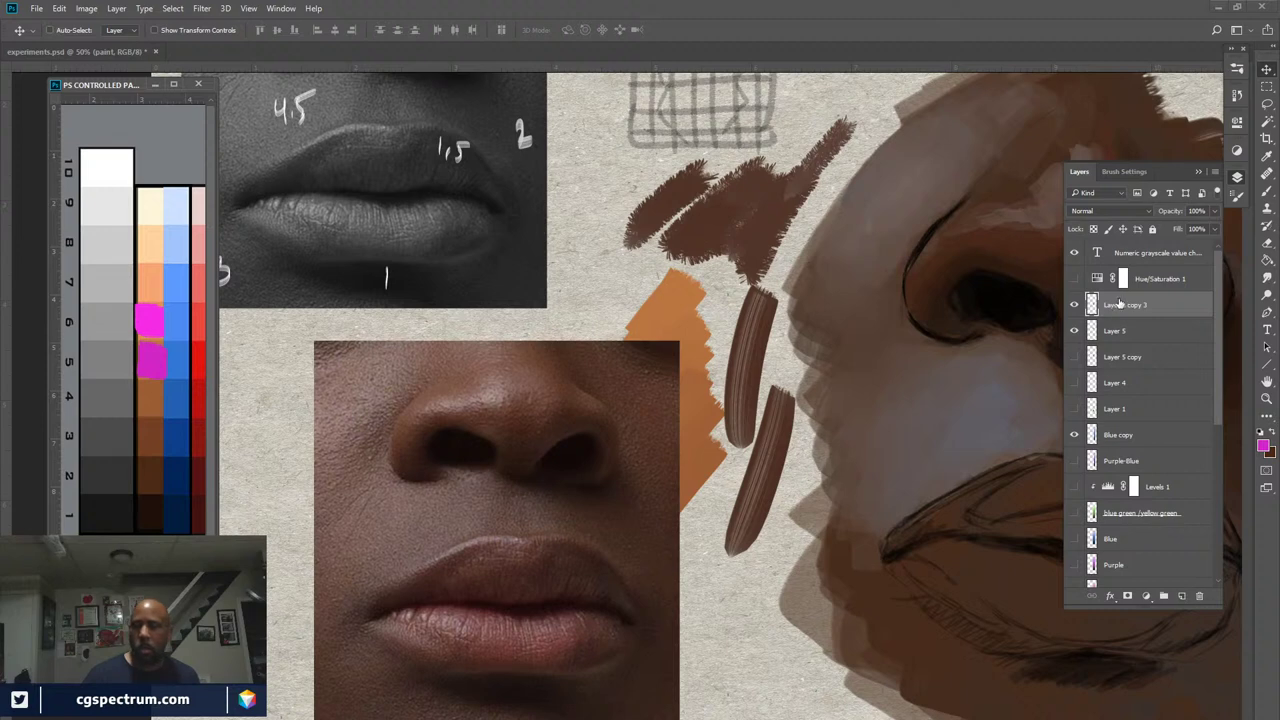
Merge Layer 5 copy 3 into Layer 5 and toggle the merged layer off and on to check both swatches
key(ctrl)
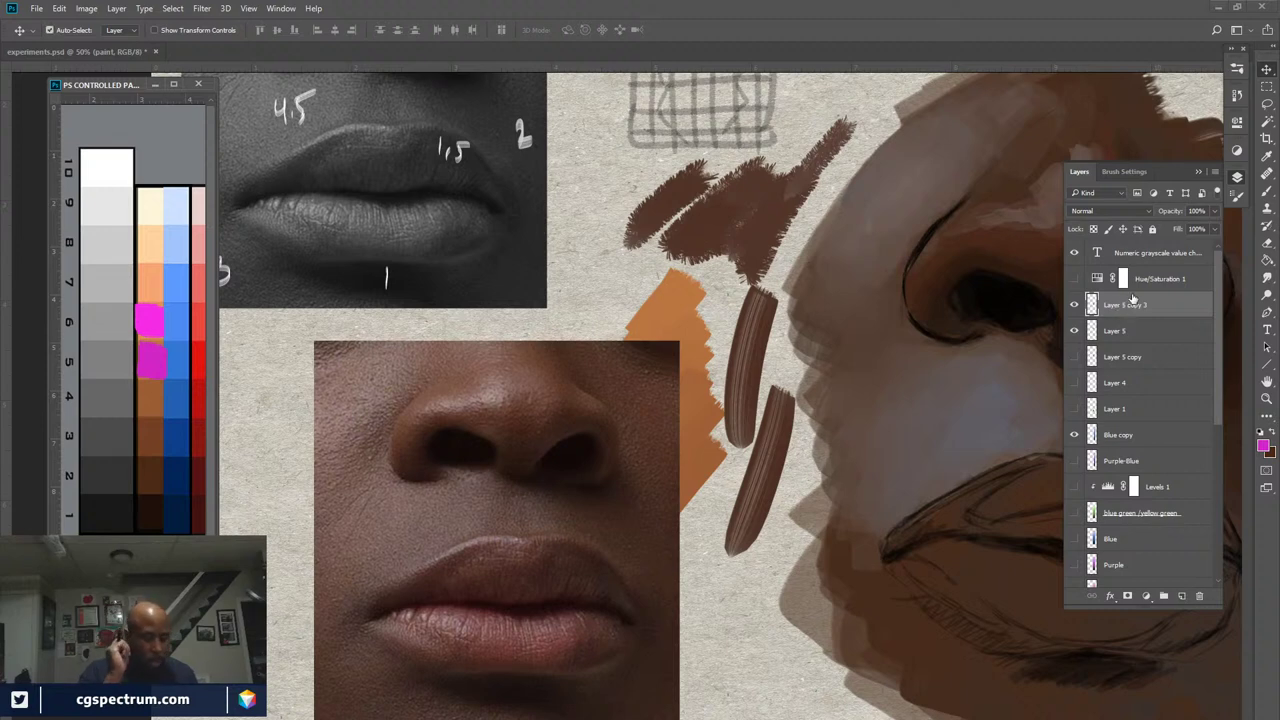
key(Delete)
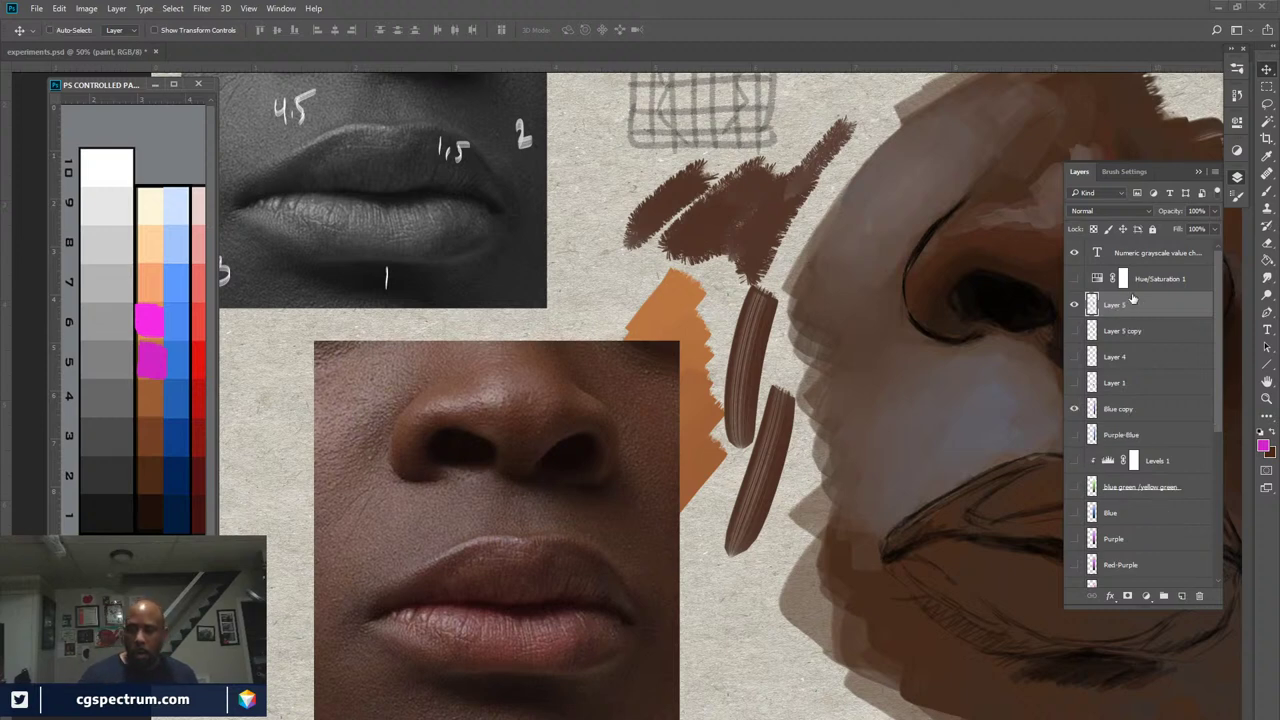
click(1076, 305)
click(1076, 305)
Show the Hue/Saturation 1 adjustment and clip it to Layer 5 with a clipping mask
click(1075, 279)
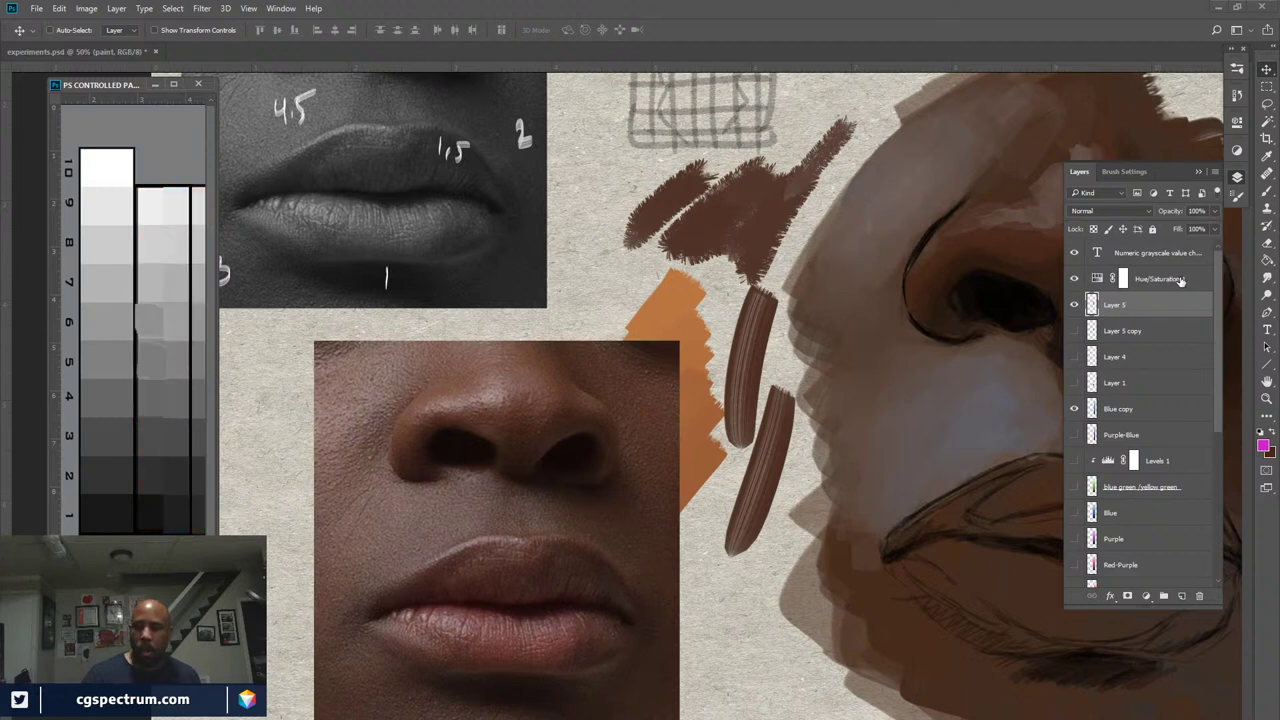
right_click(1186, 283)
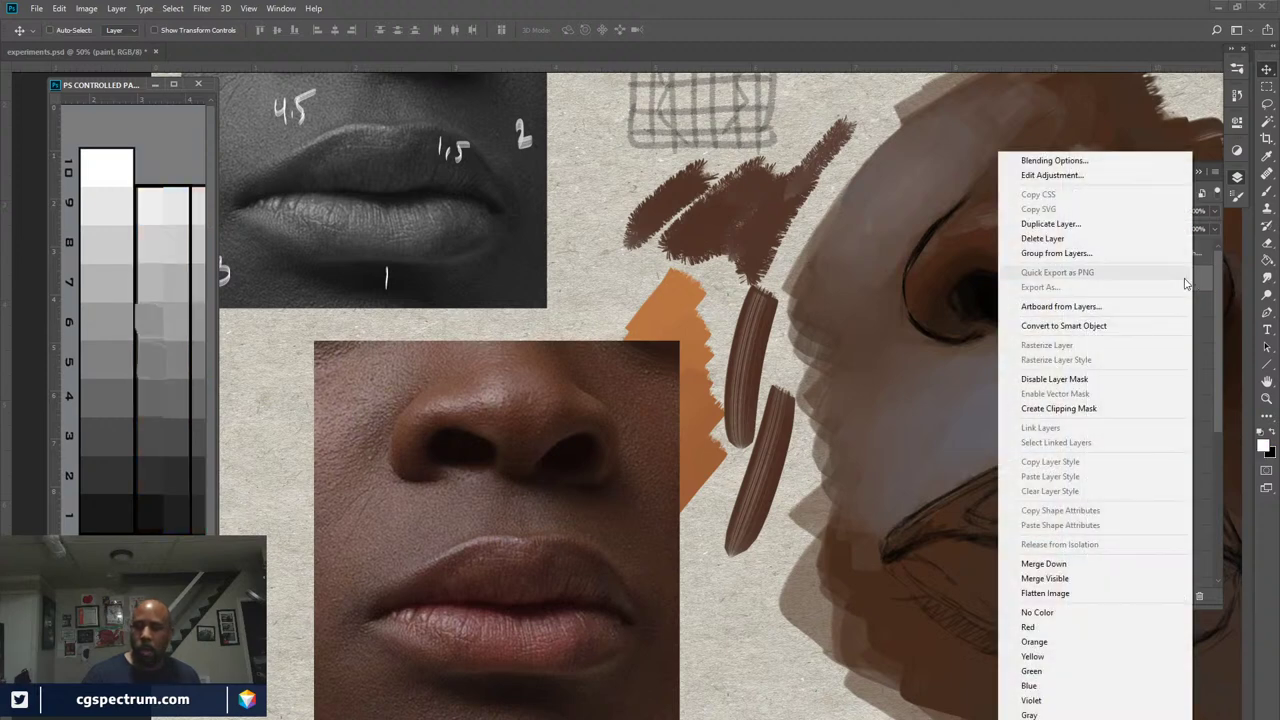
click(1103, 408)
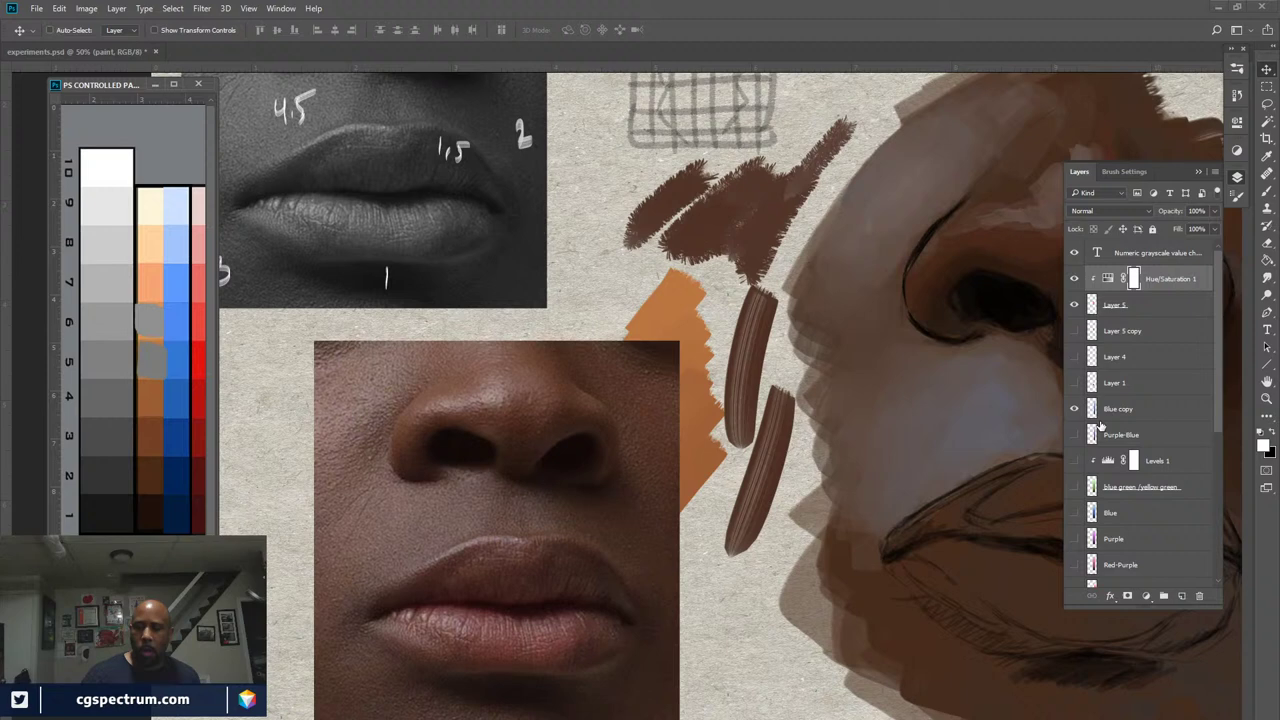
Set the clipped Hue/Saturation 1 adjustment to hue +82 and saturation 0 to shift the hue of both magenta swatches
double_click(1108, 279)
drag(1080, 240, 1171, 198)
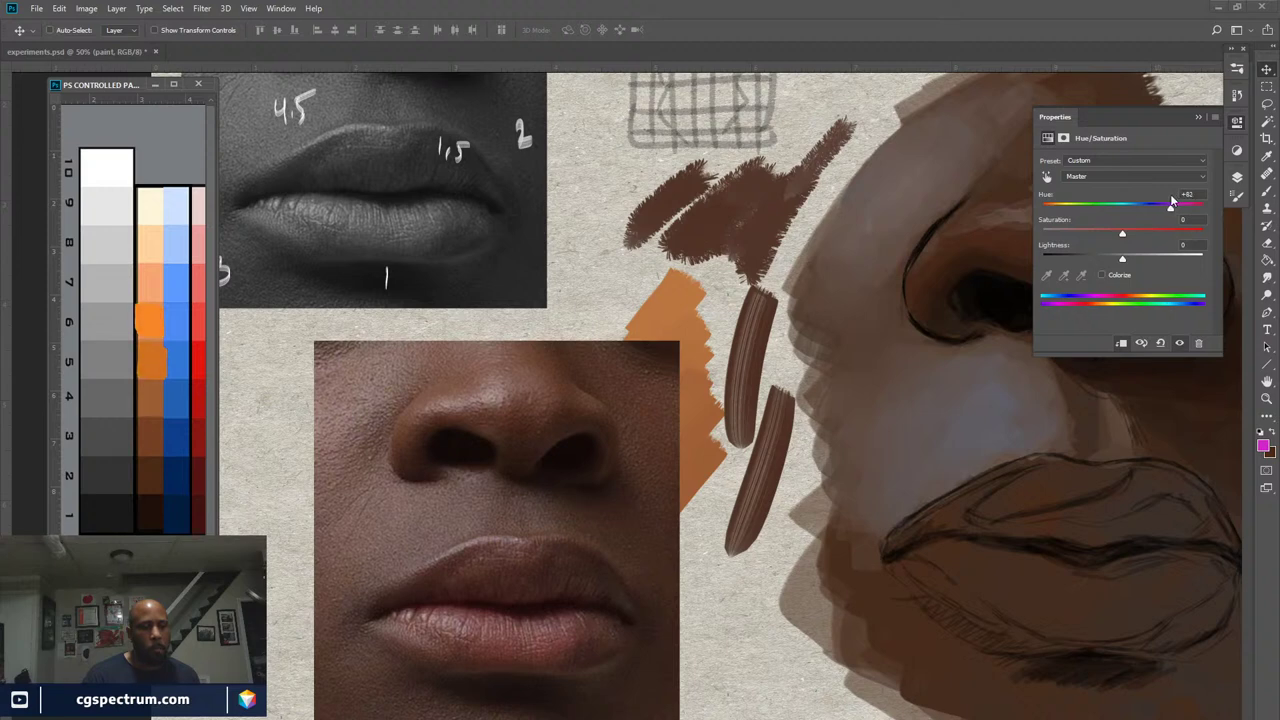
drag(1173, 200, 1173, 200)
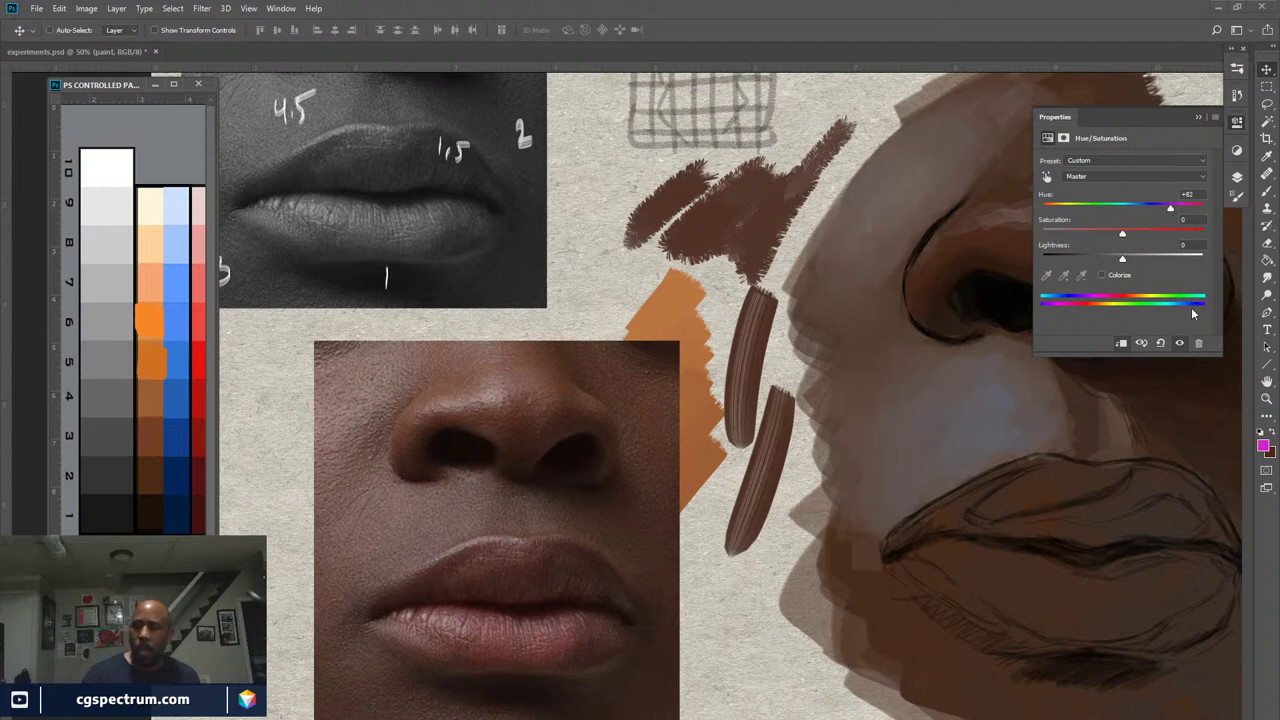
Hide the Hue/Saturation 1 adjustment and the magenta swatches on Layer 5
click(1237, 178)
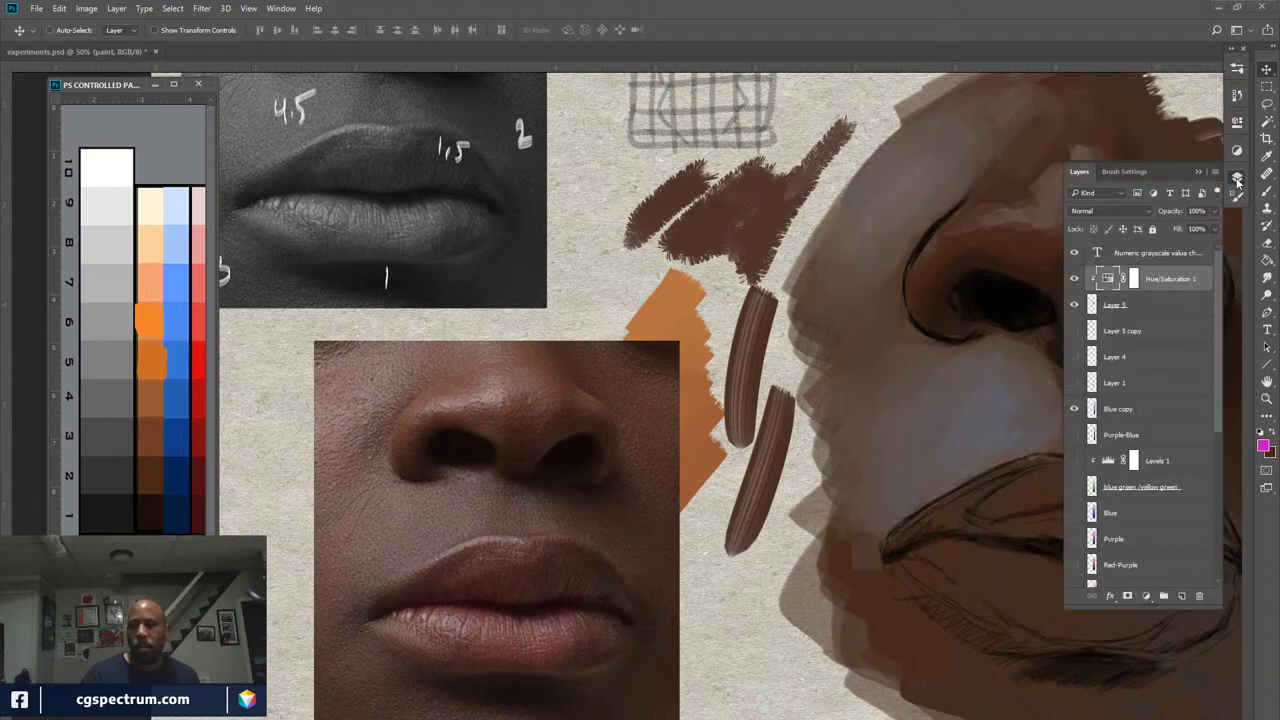
click(1075, 279)
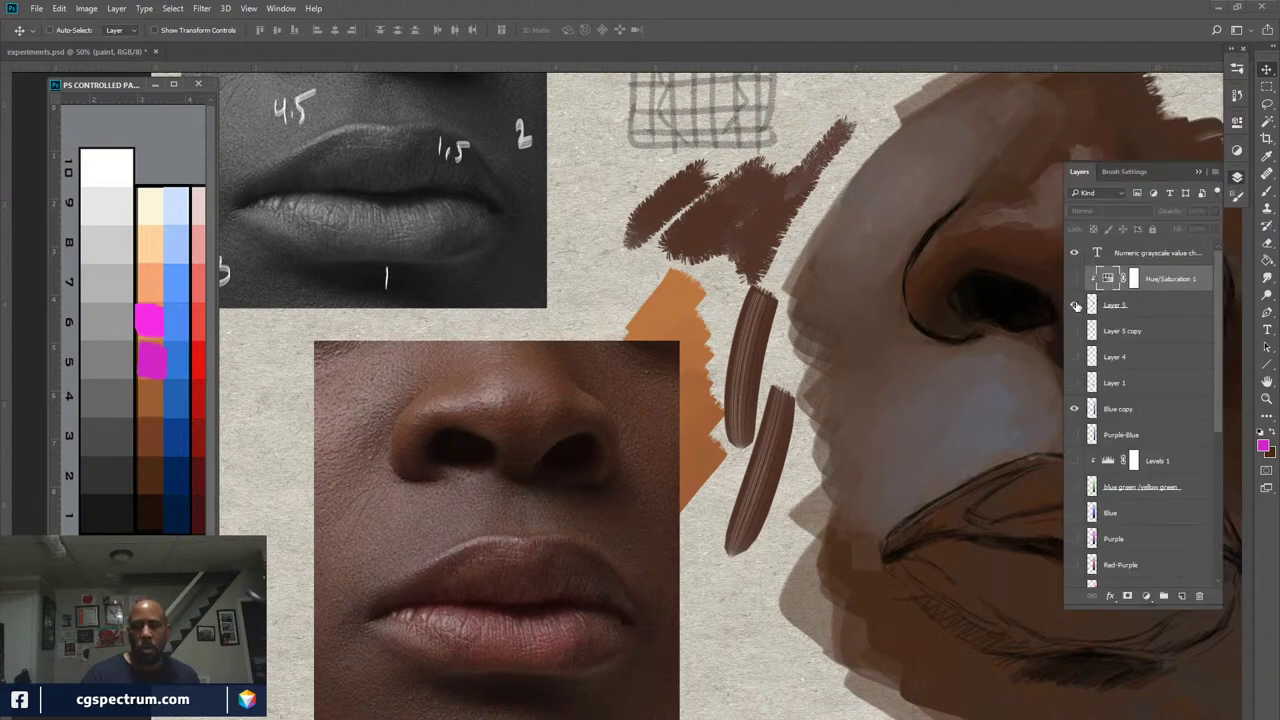
click(1075, 305)
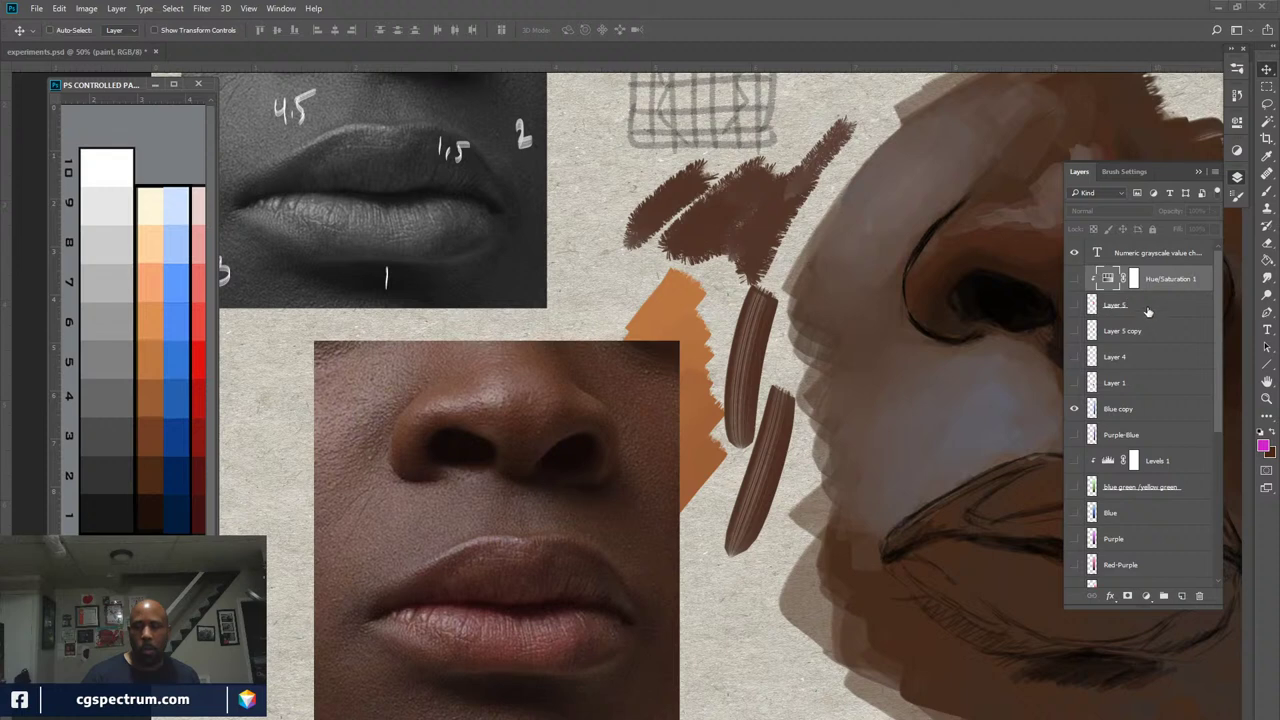
Return to the paint layer in experiments.psd and toggle it off and on to review the nose and mouth painting
drag(923, 451, 781, 449)
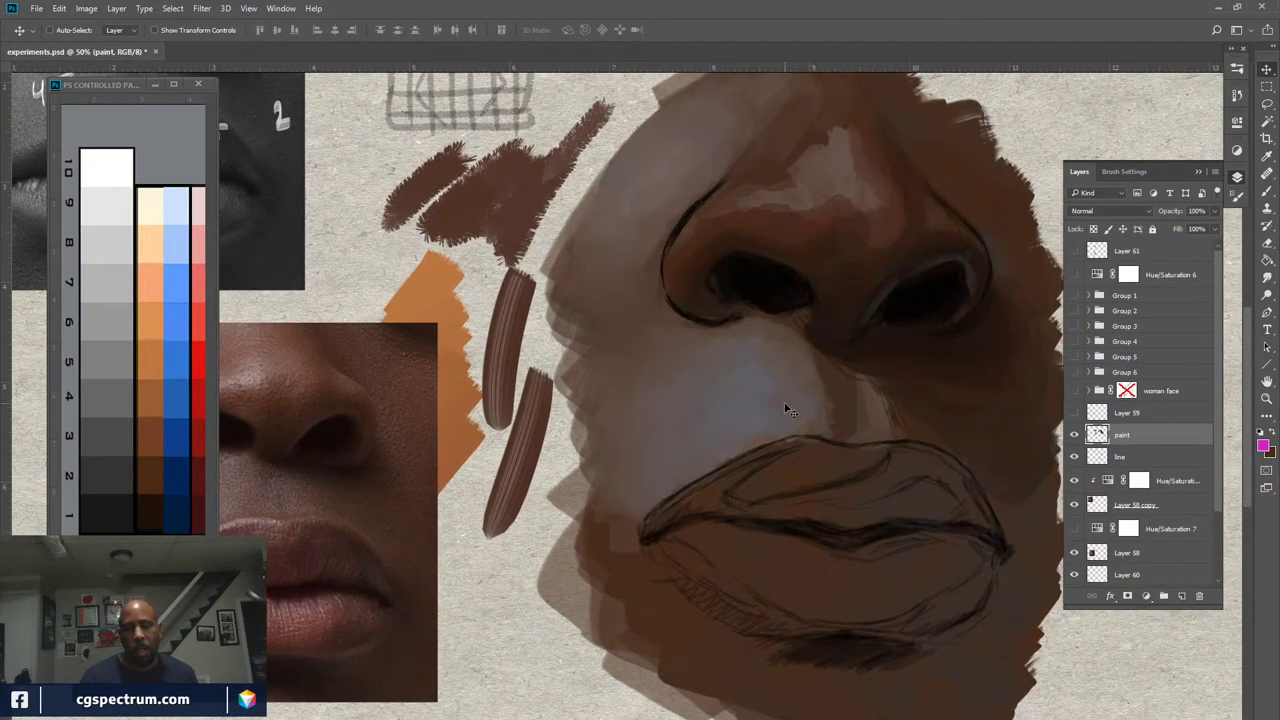
key(b)
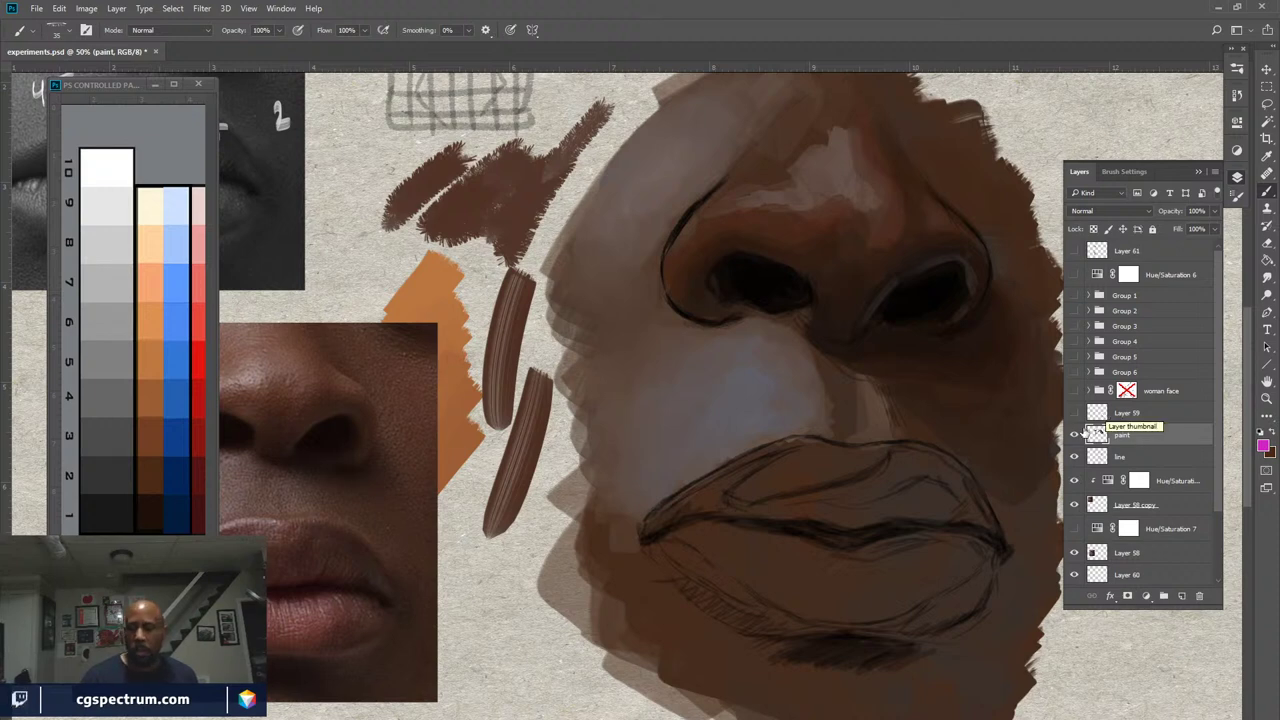
click(1074, 434)
click(1074, 434)
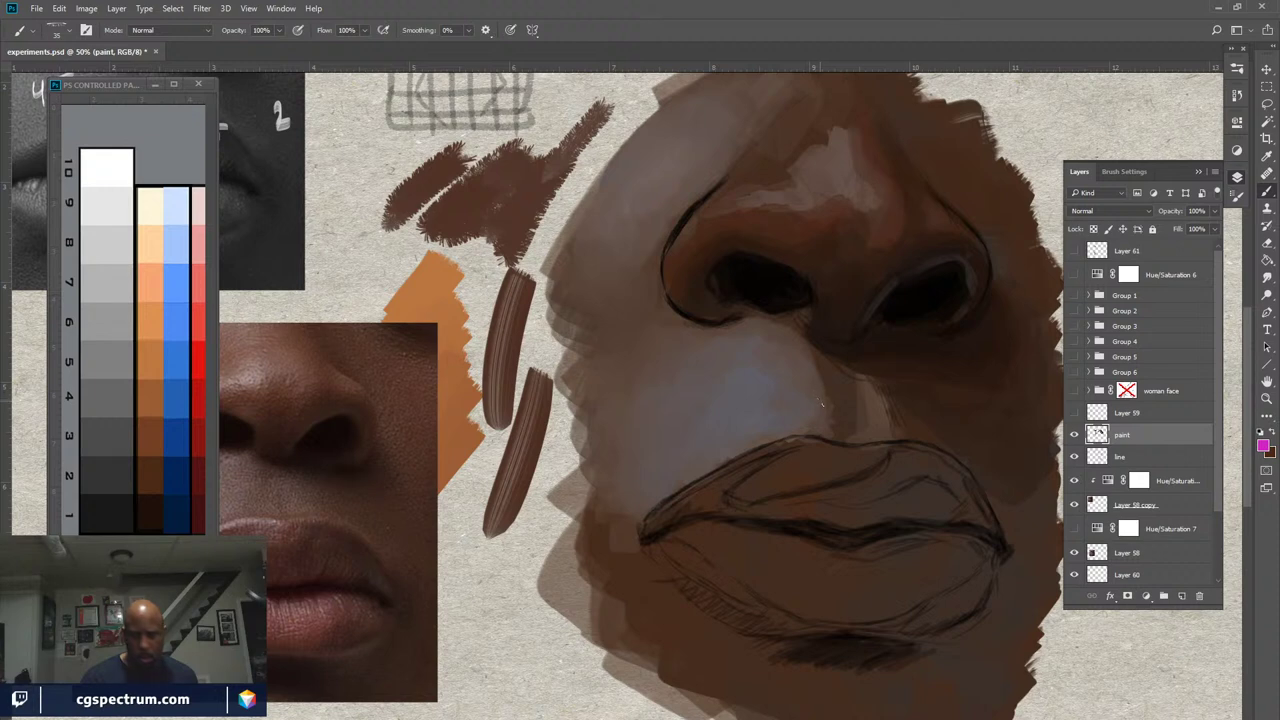
Sample a dark brown from the nose and set the brush opacity to 38%
alt+click(901, 241)
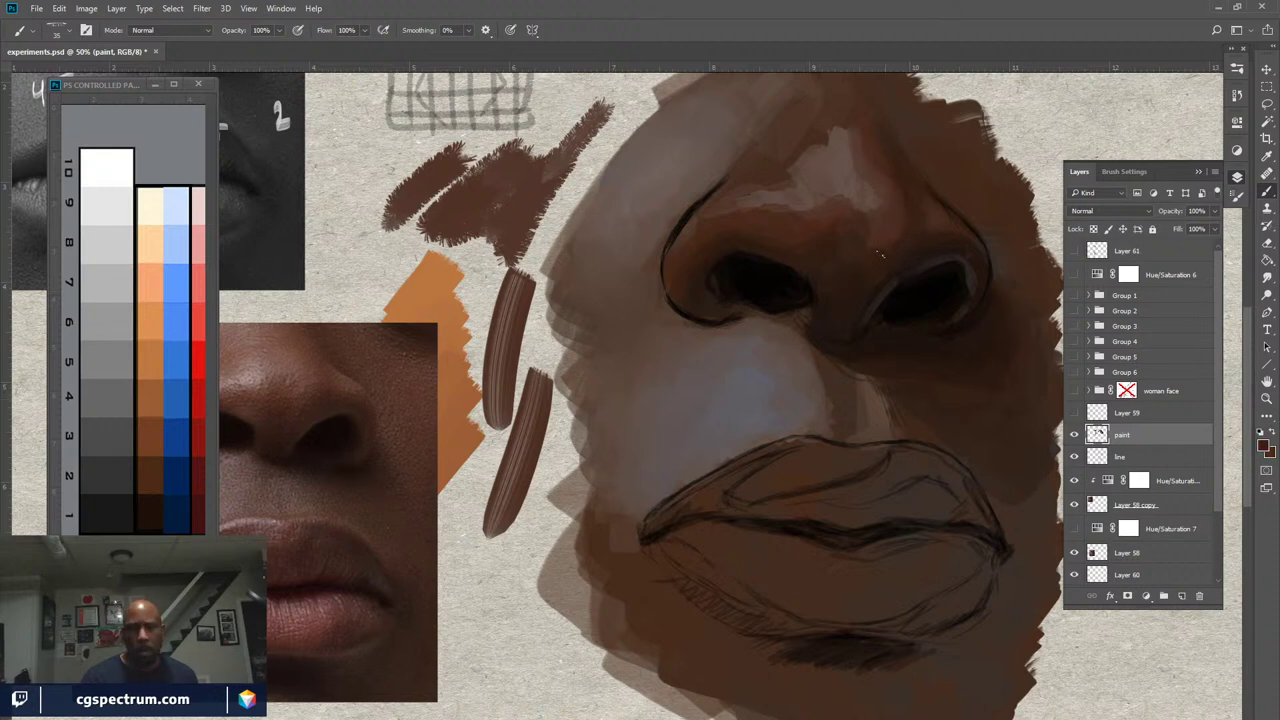
key(5)
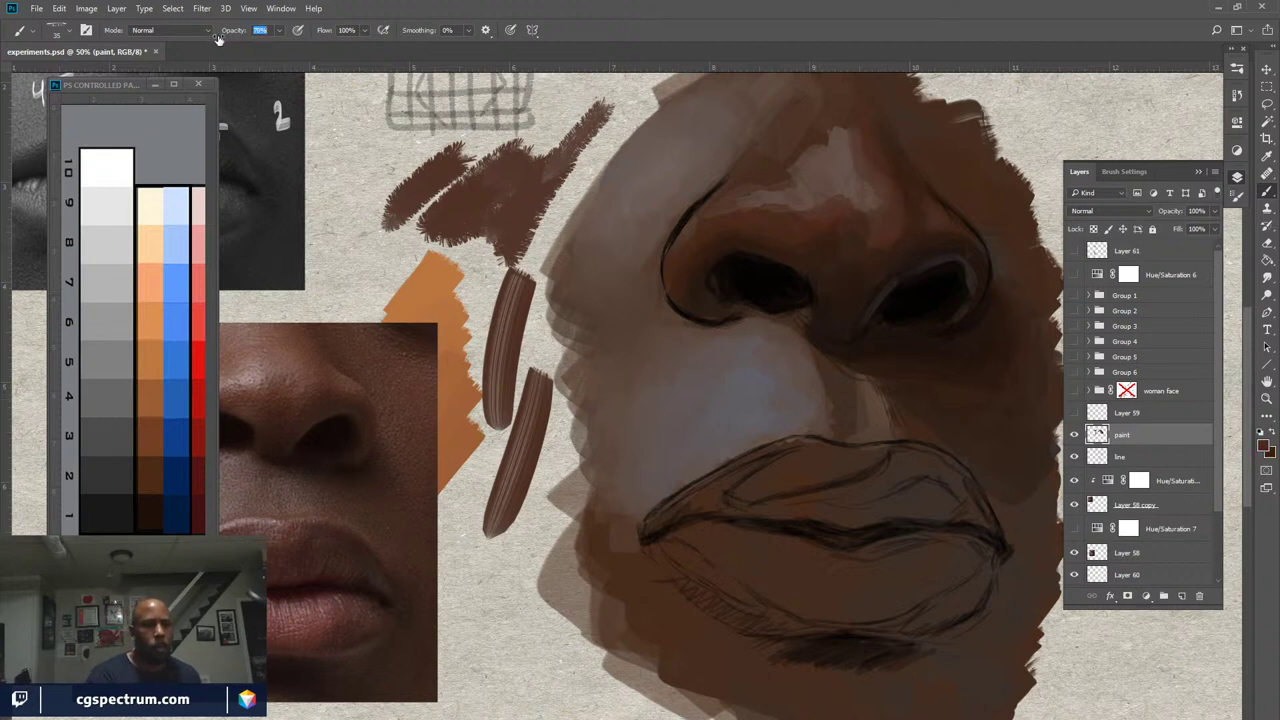
key(3)
key(8)
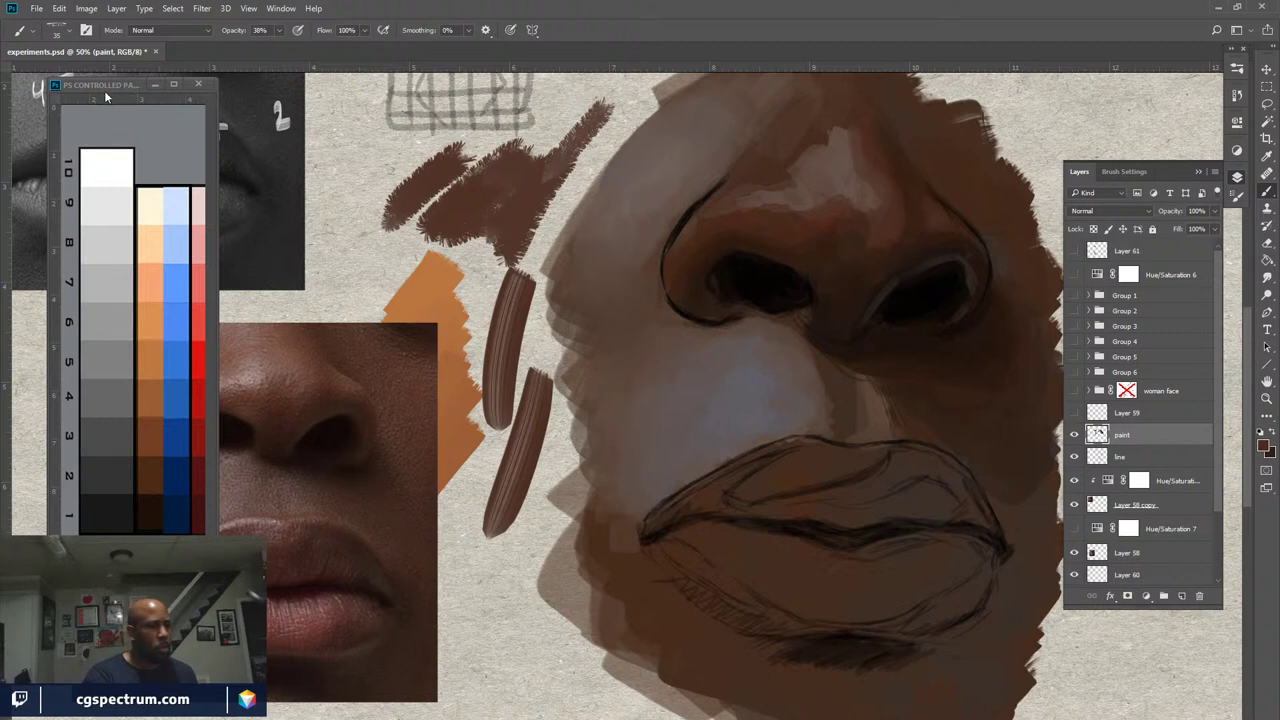
Move the controlled palette window away from the reference photo and collapse the layer list to uncover the painting
drag(130, 85, 92, 88)
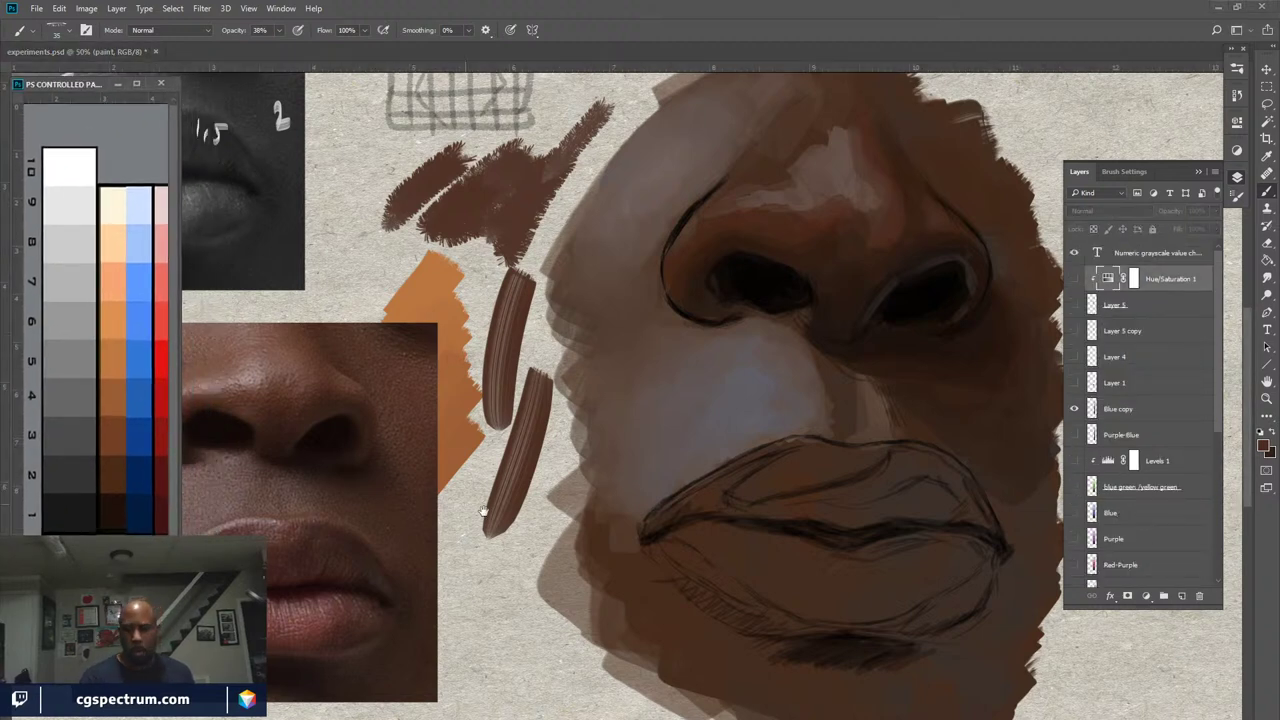
drag(404, 488, 454, 444)
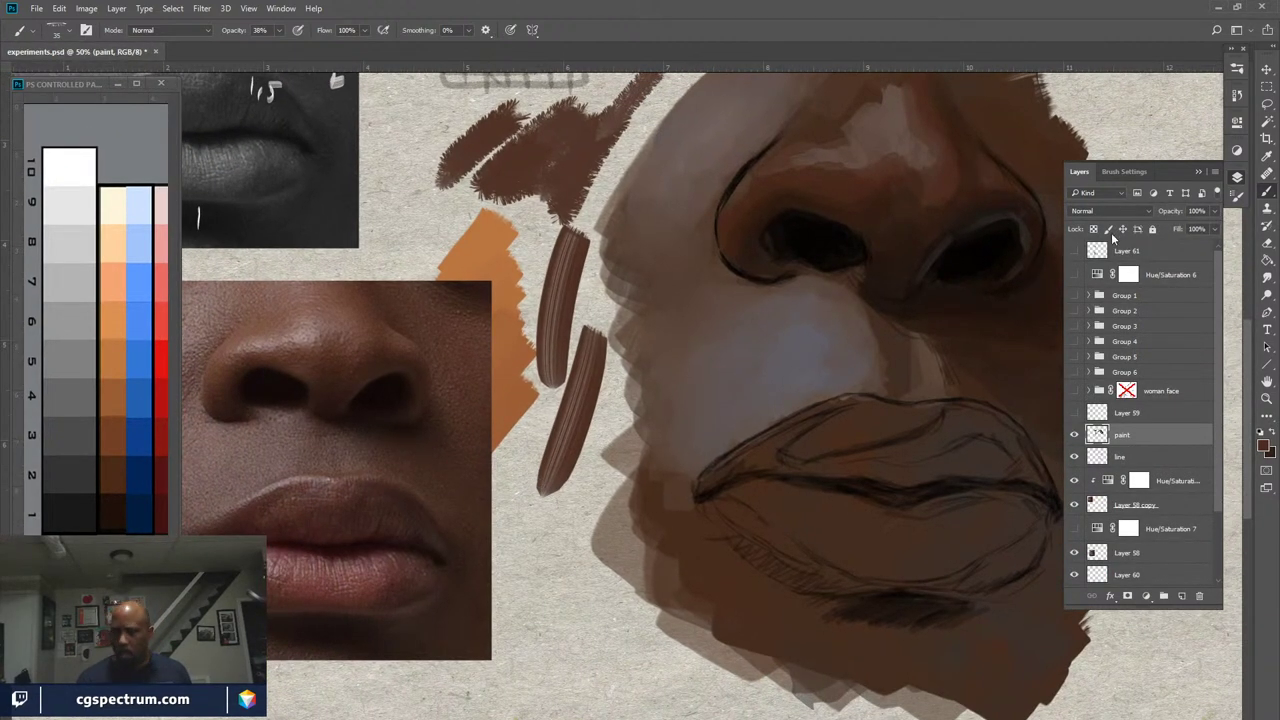
click(1087, 175)
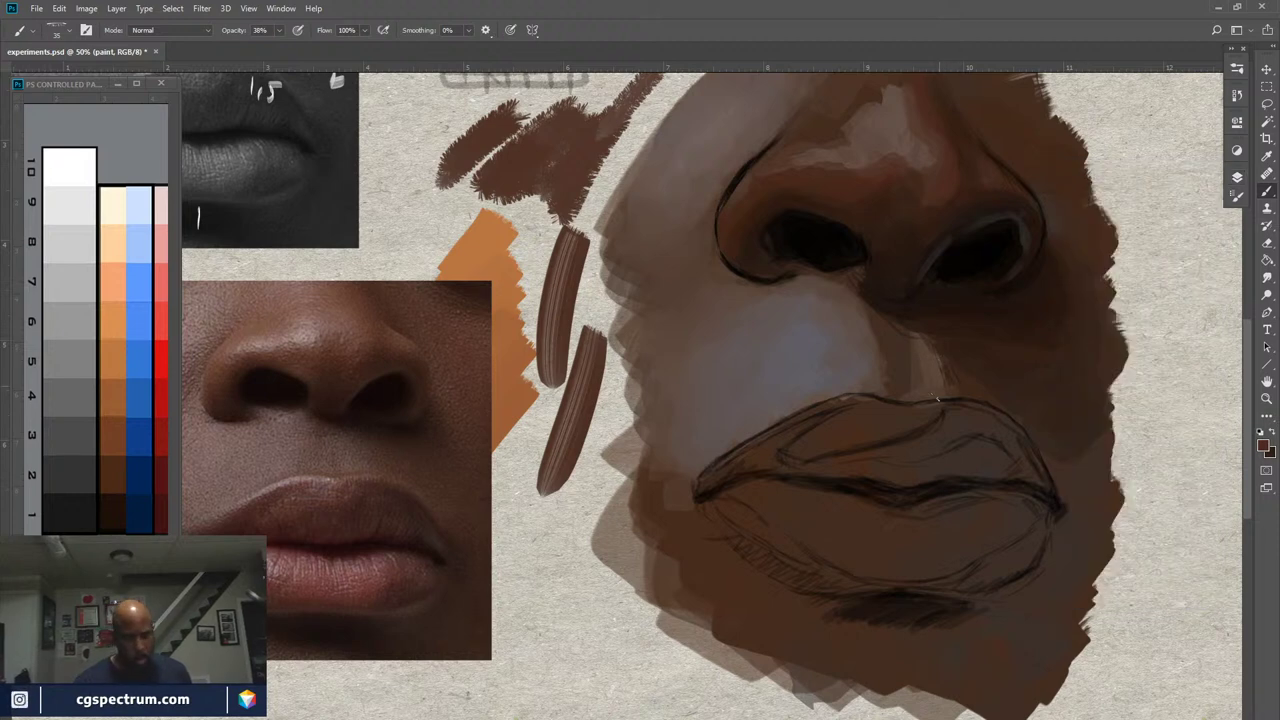
Blend the philtrum above the upper lip using the sampled greyish skin tone, raising the brush opacity to 57%
alt+click(841, 367)
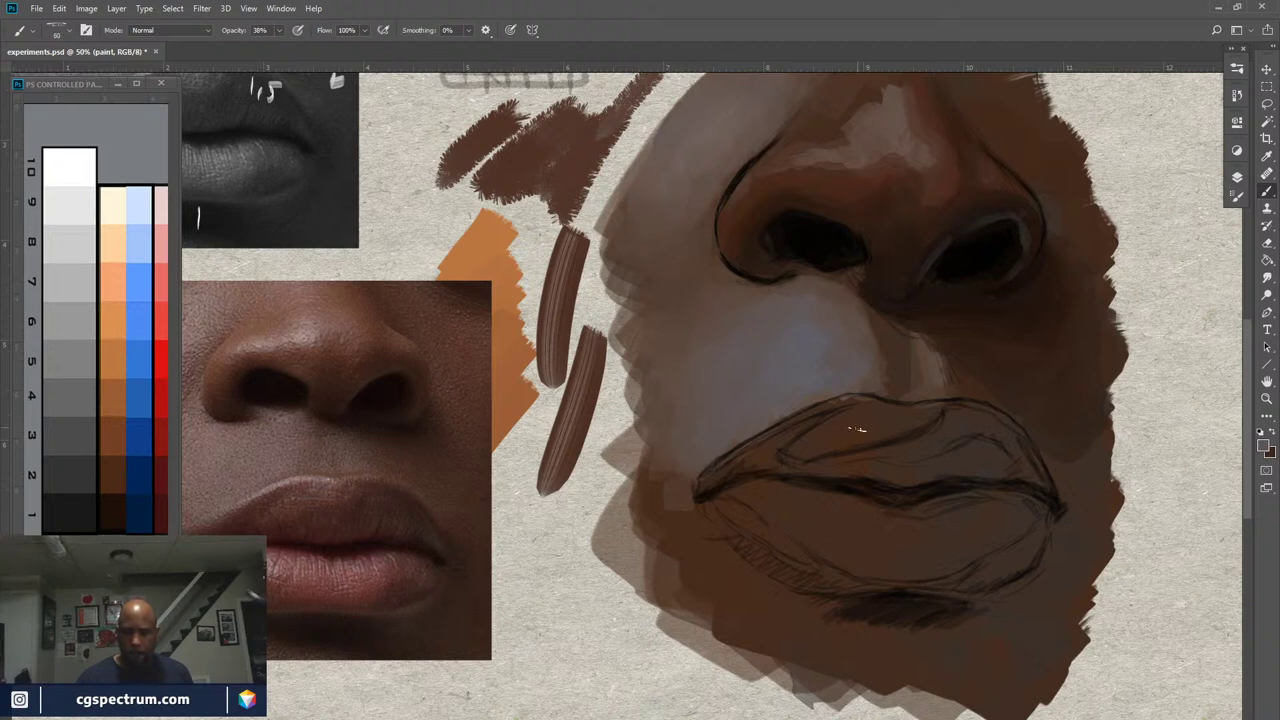
drag(232, 31, 240, 36)
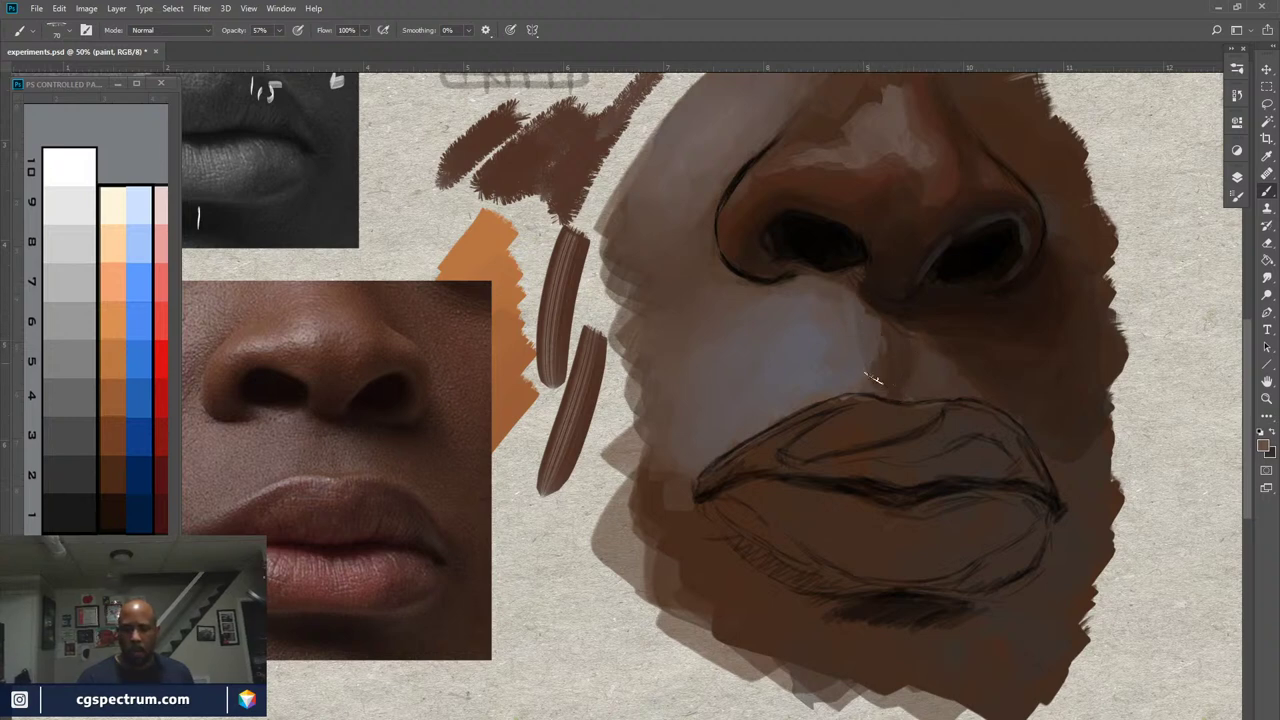
Blend the philtrum above the upper lip with a grey-brown sampled from the lit skin beside it
key(F5)
key(F5)
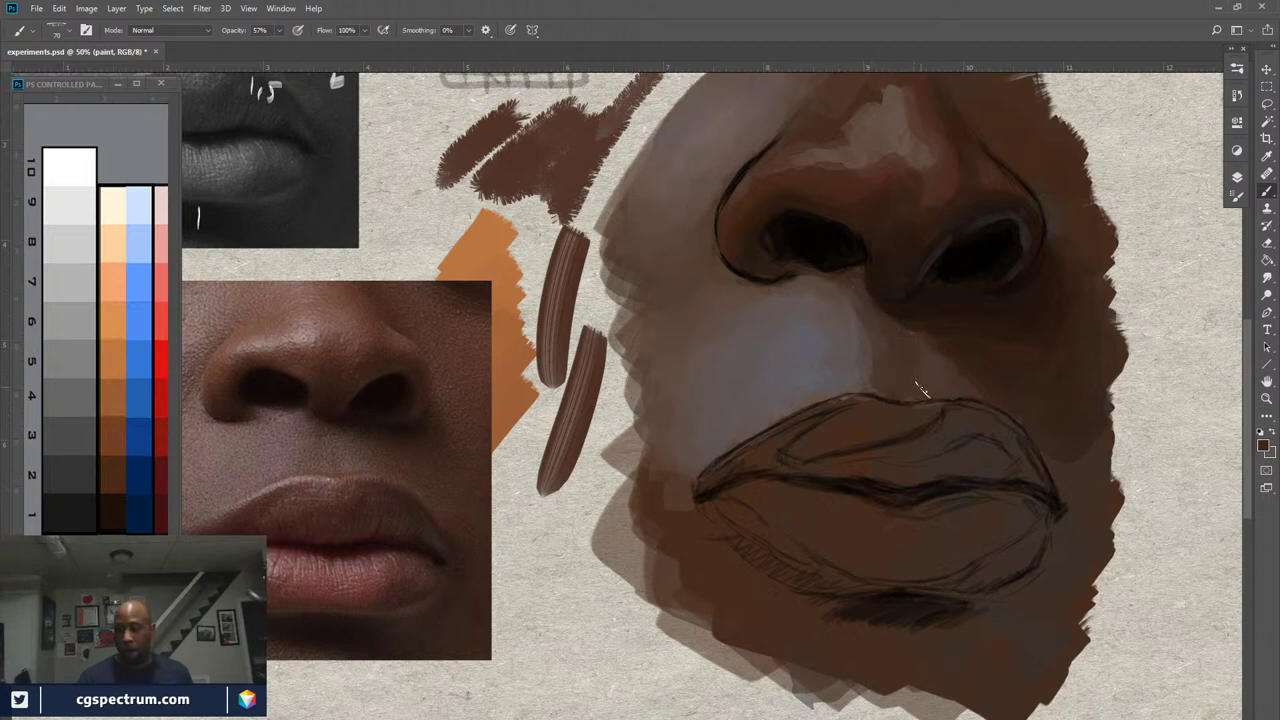
alt+click(866, 335)
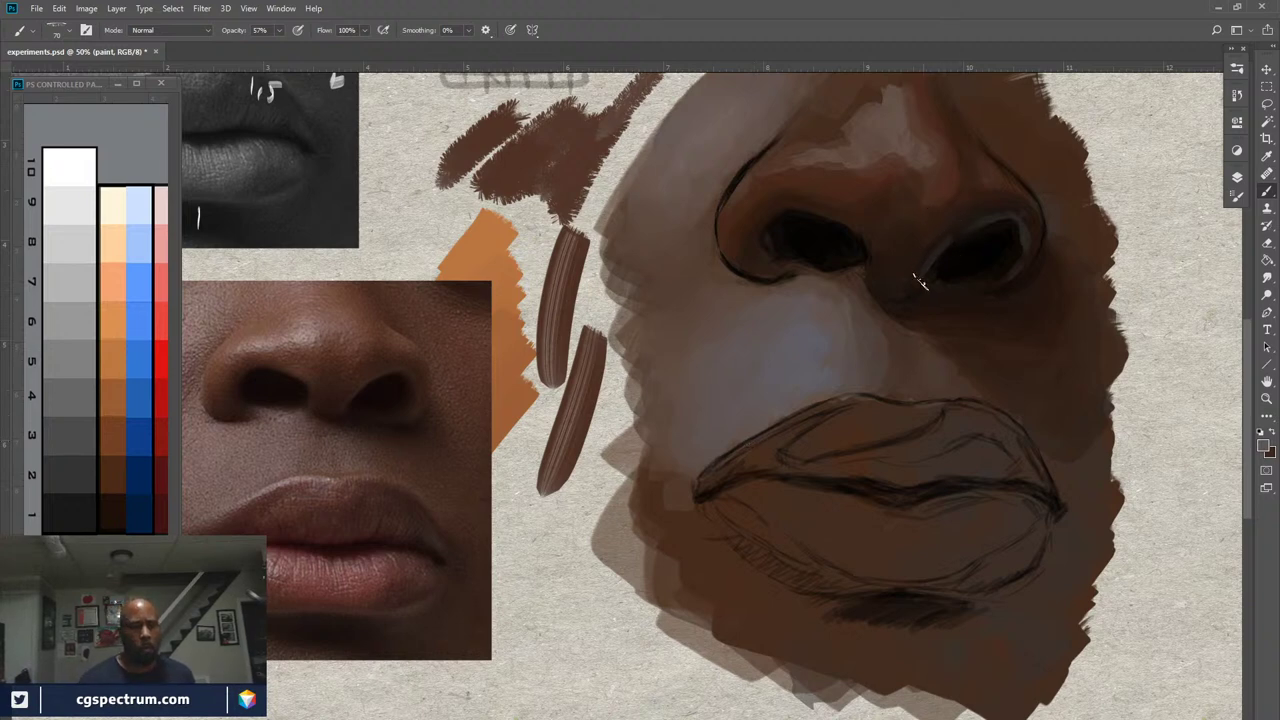
Soften the nose tip and paint over the upper outline of the left nostril wing with browns sampled from the nose
alt+click(883, 167)
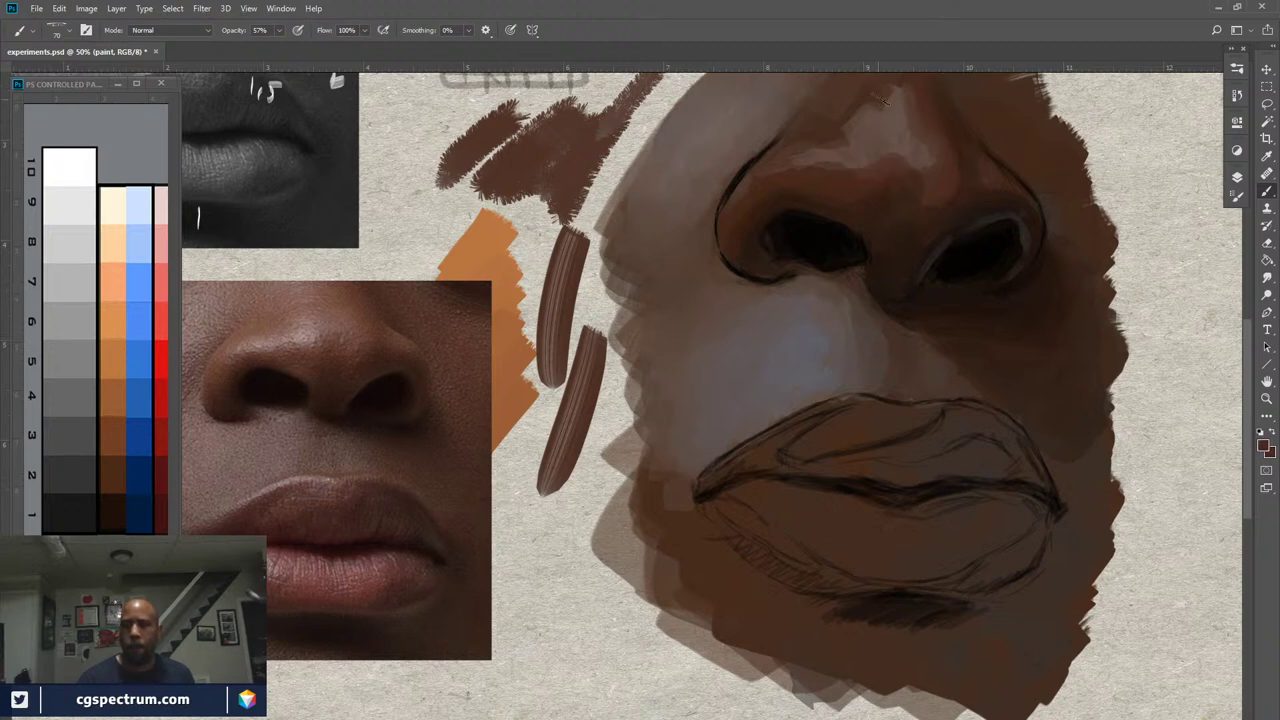
alt+click(895, 104)
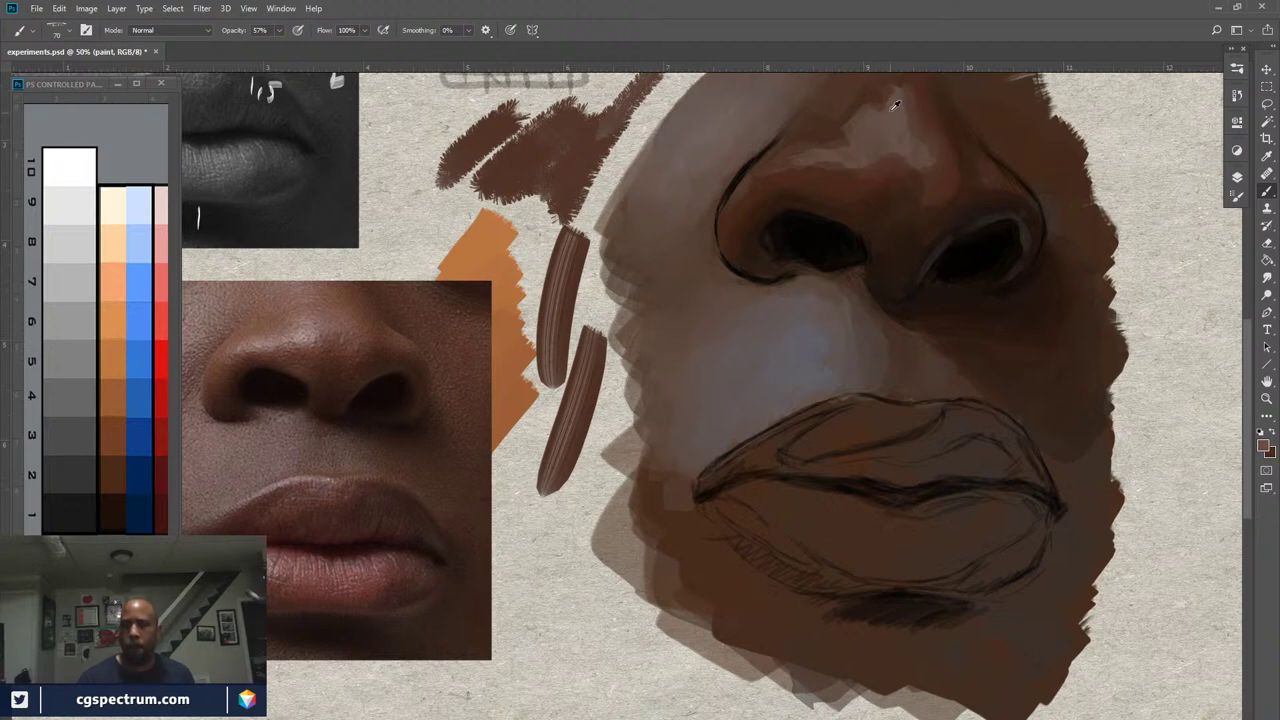
alt+click(855, 175)
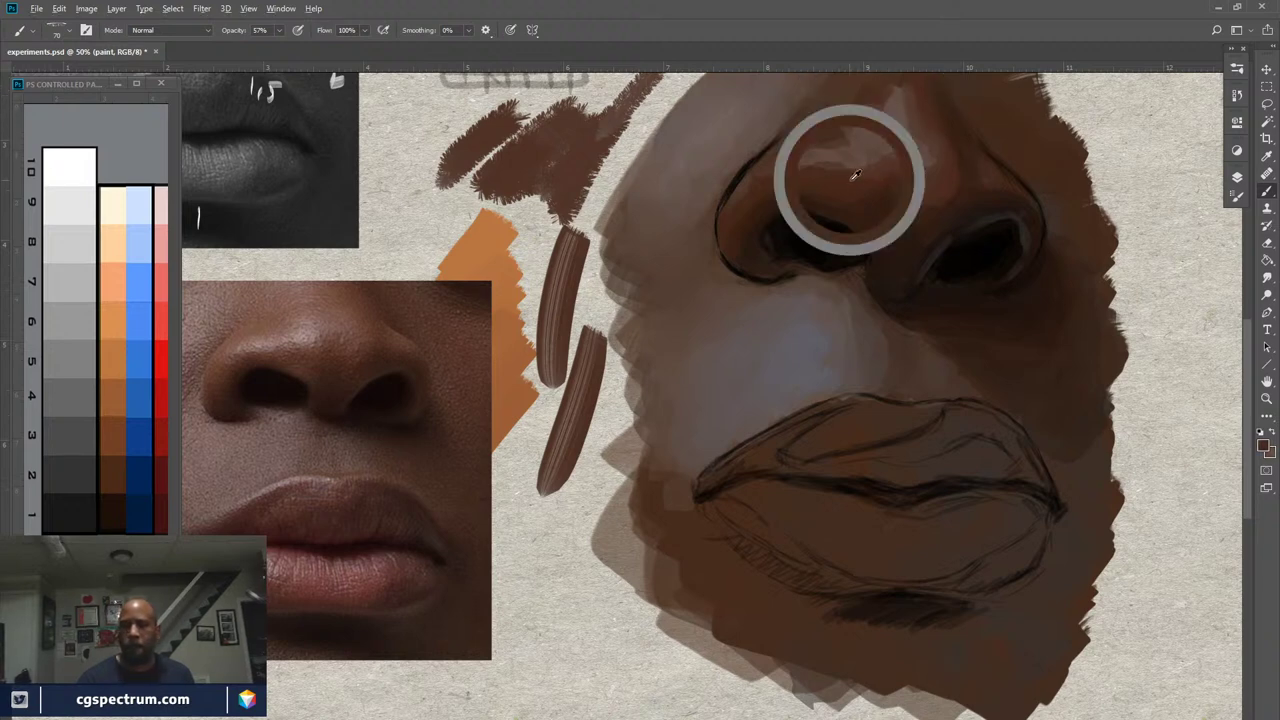
alt+click(895, 87)
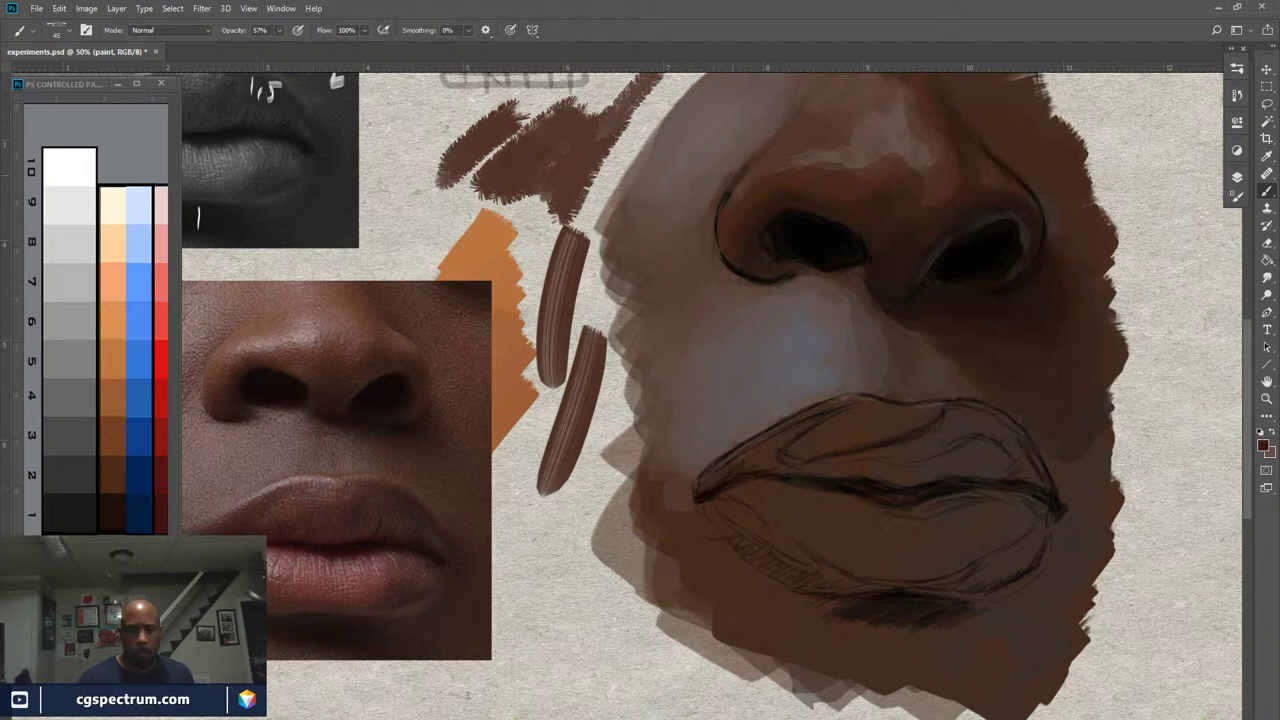
Paint the crease shadow beside the left nostril wing and blend it into the cheek with the sampled cheek tone
drag(718, 182, 708, 224)
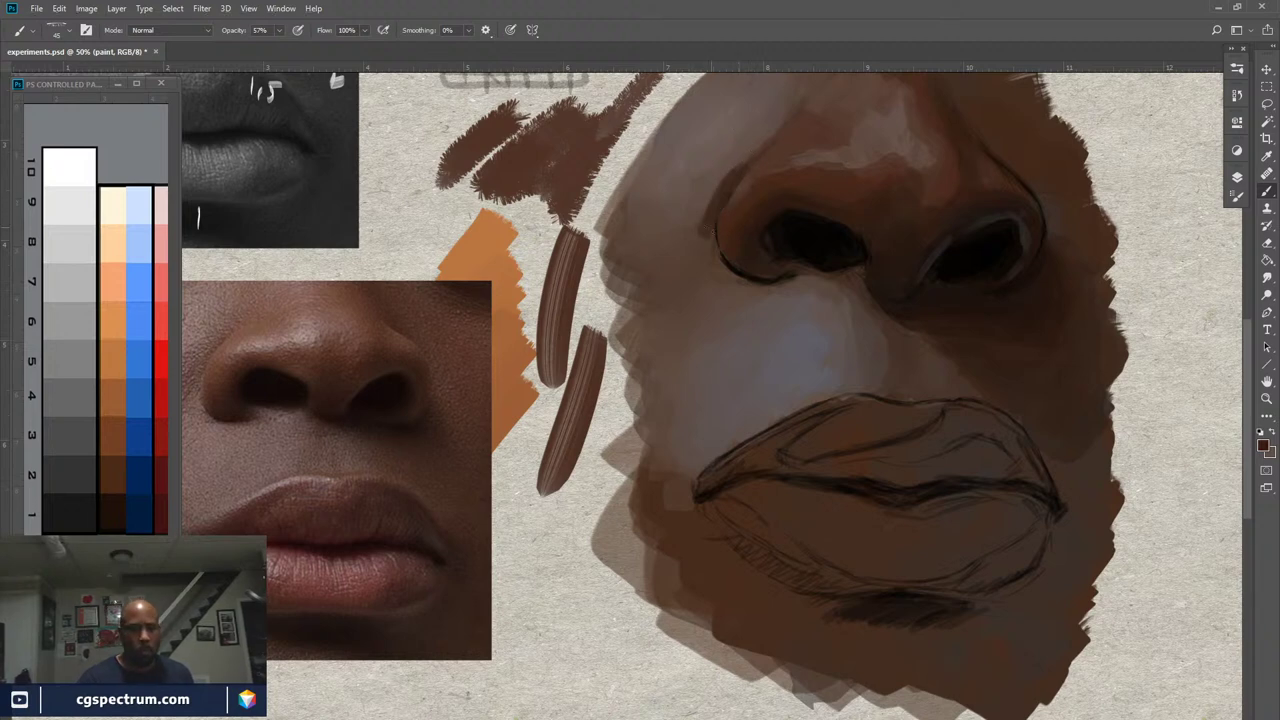
drag(744, 283, 843, 280)
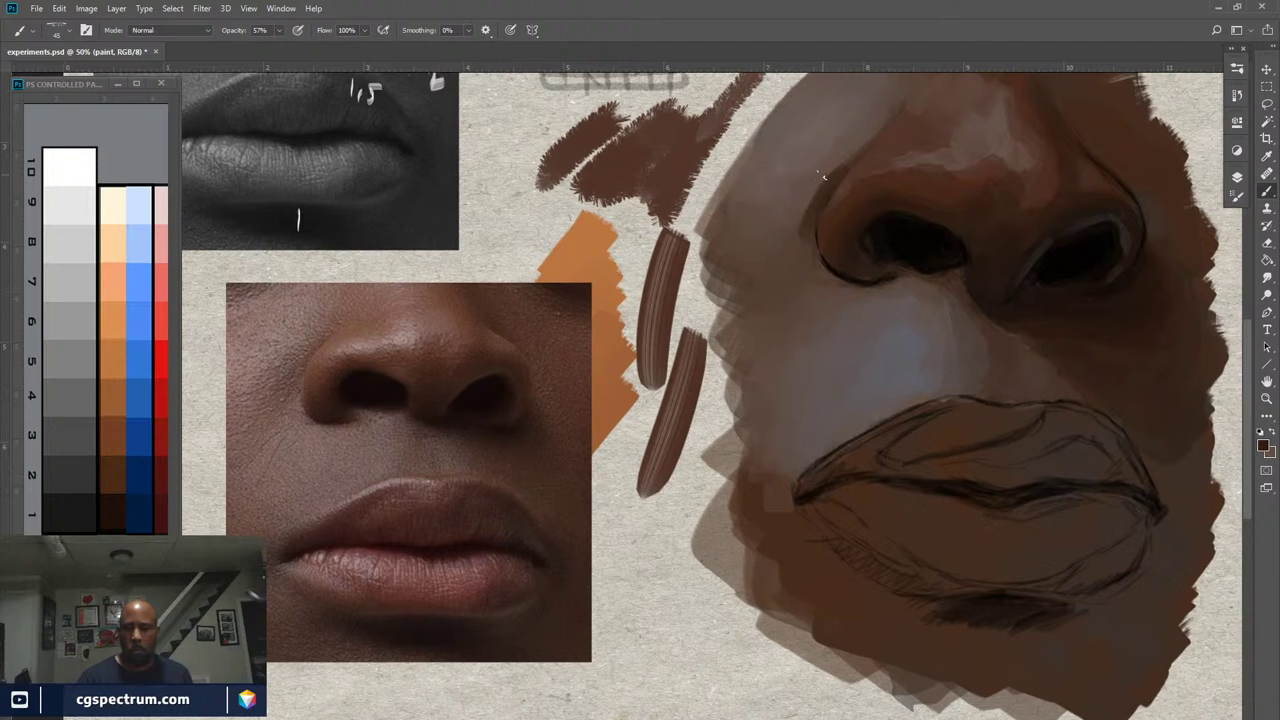
drag(826, 176, 800, 212)
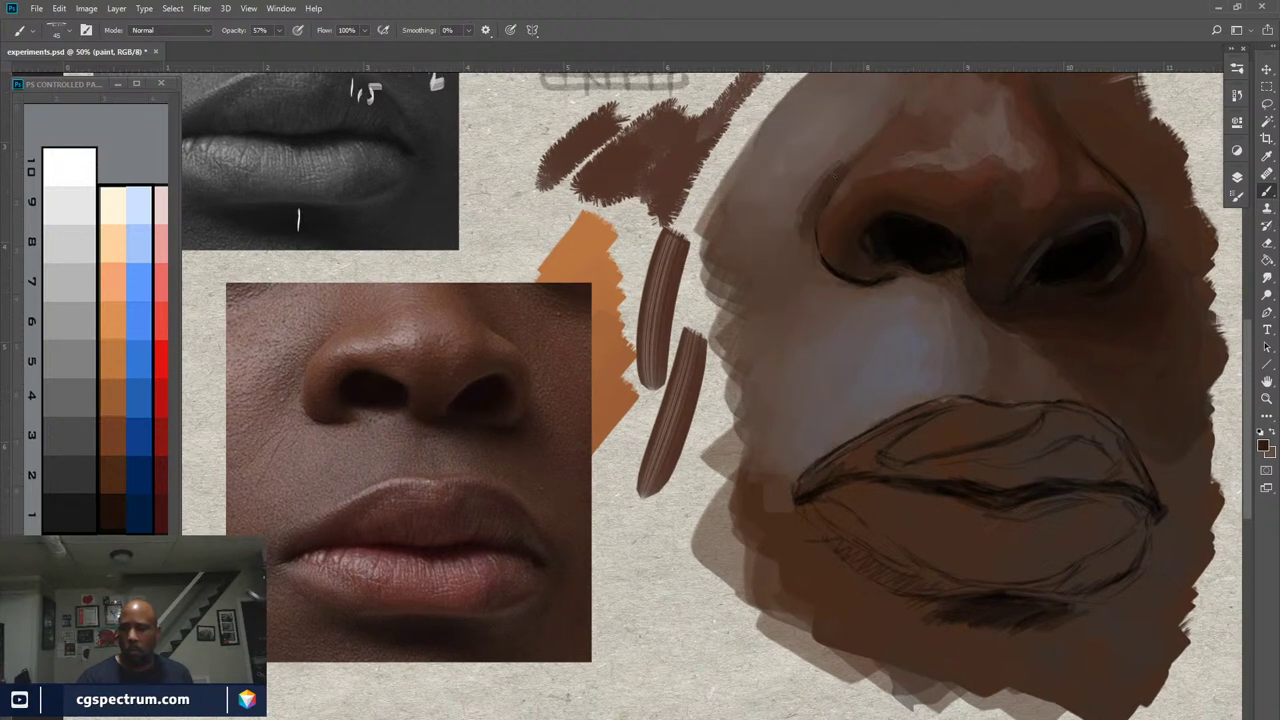
alt+click(794, 228)
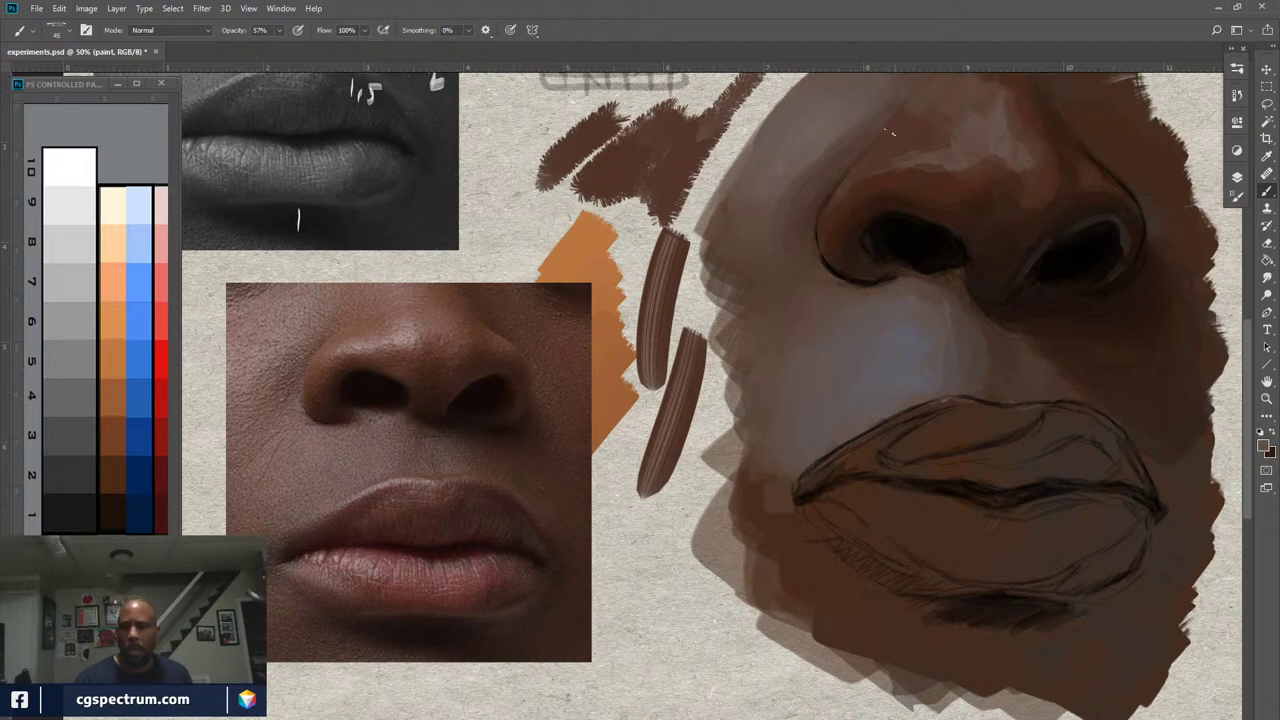
Cover the remaining sketch line around the left nostril wing with reddish and dark browns sampled from the nose
alt+click(909, 125)
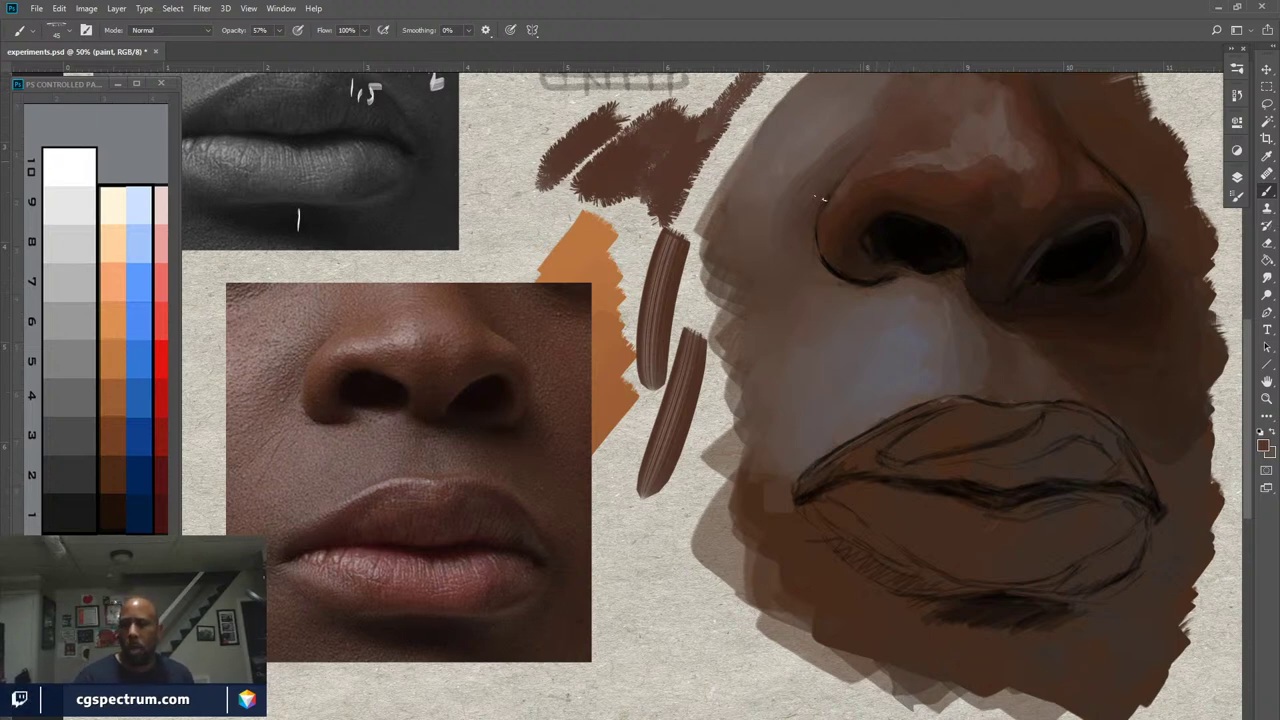
alt+click(851, 209)
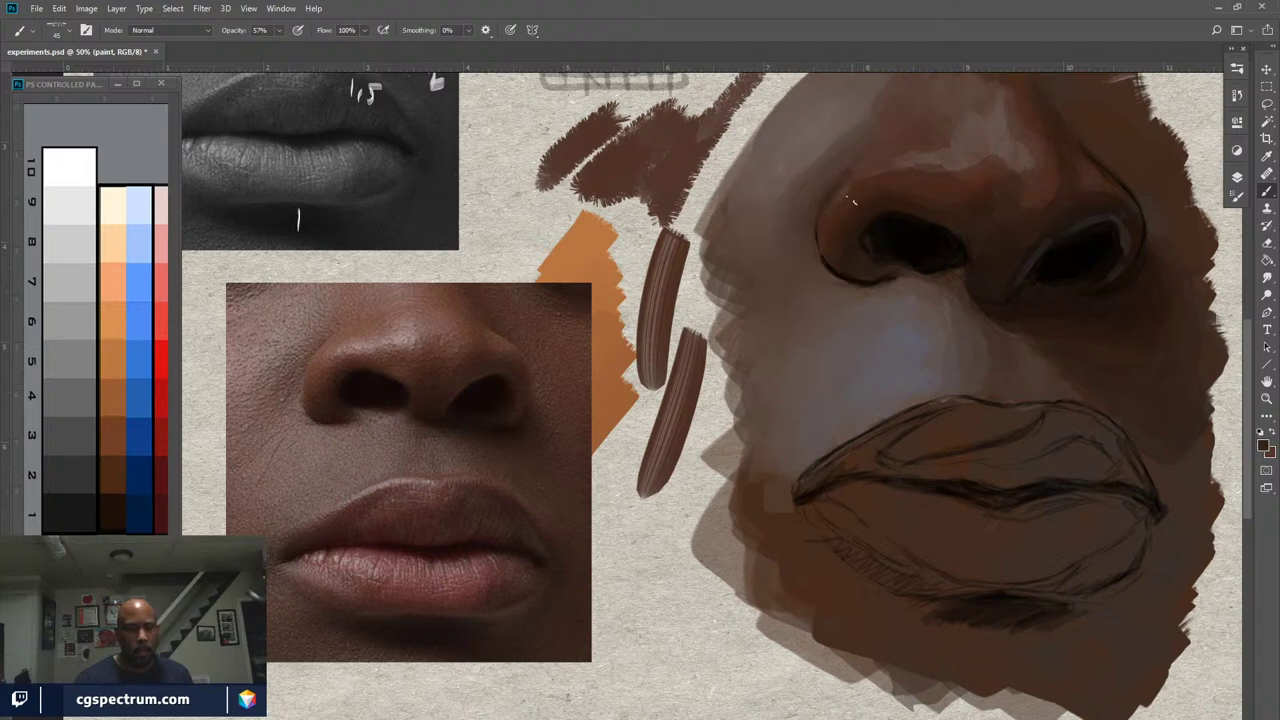
alt+click(891, 152)
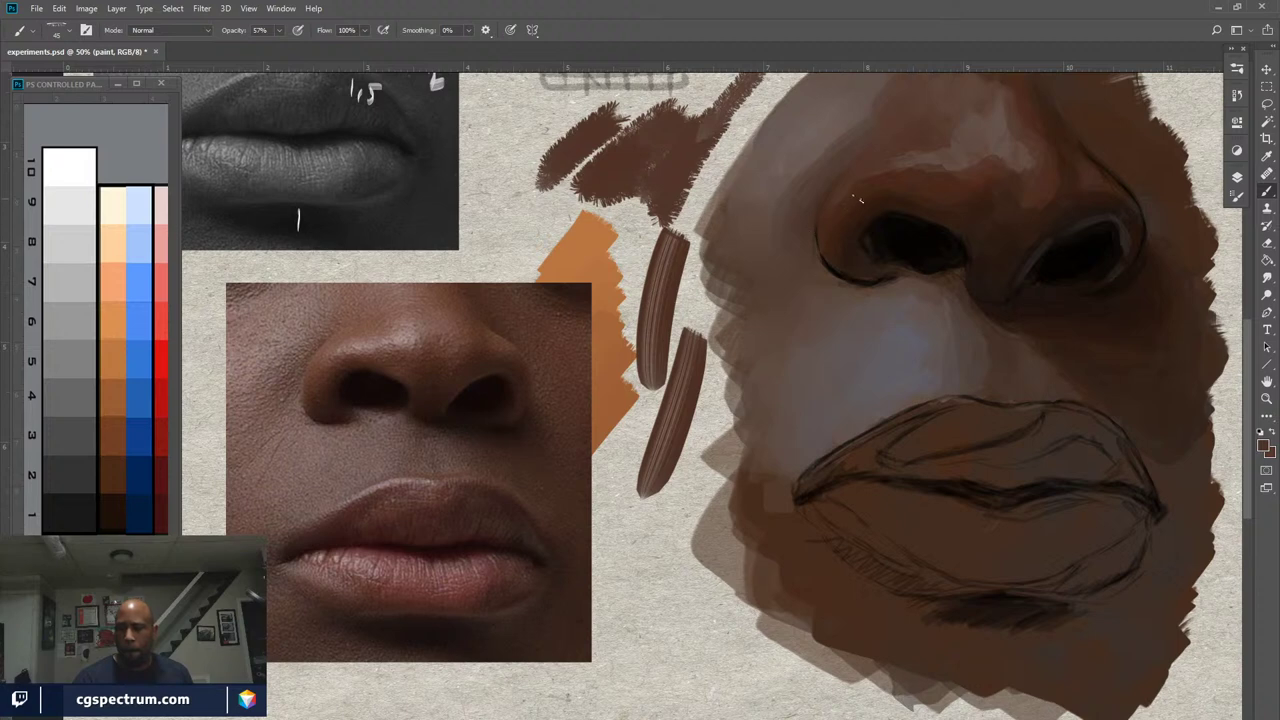
alt+click(864, 187)
alt+click(857, 229)
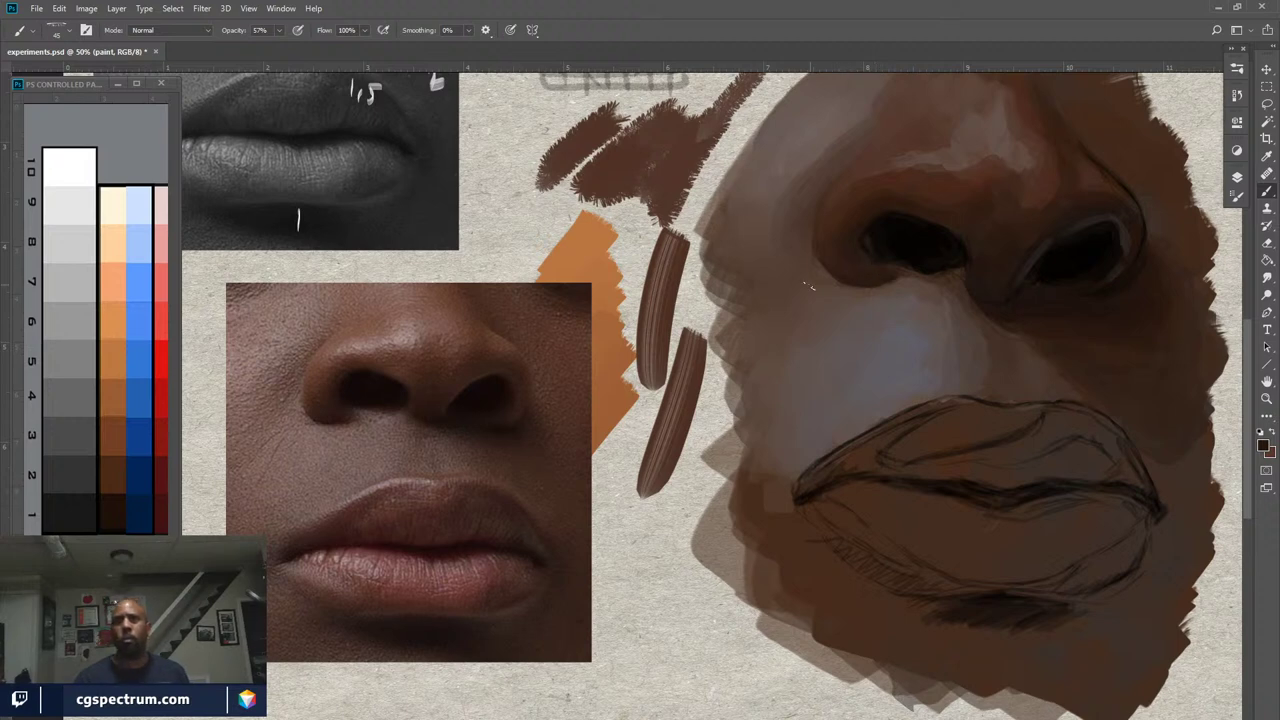
Set the brush opacity to 43% and soften the outer edge of the left nostril with sampled black and dark brown
right_click(925, 197)
click(868, 272)
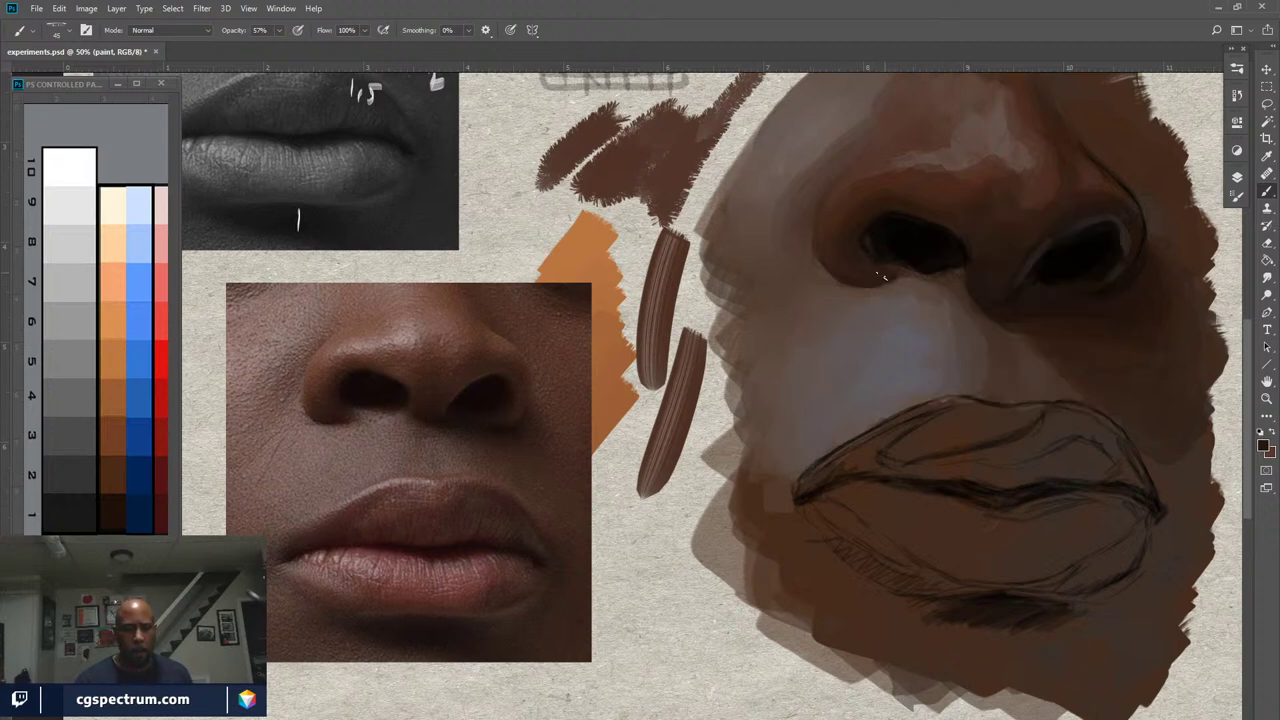
alt+click(884, 228)
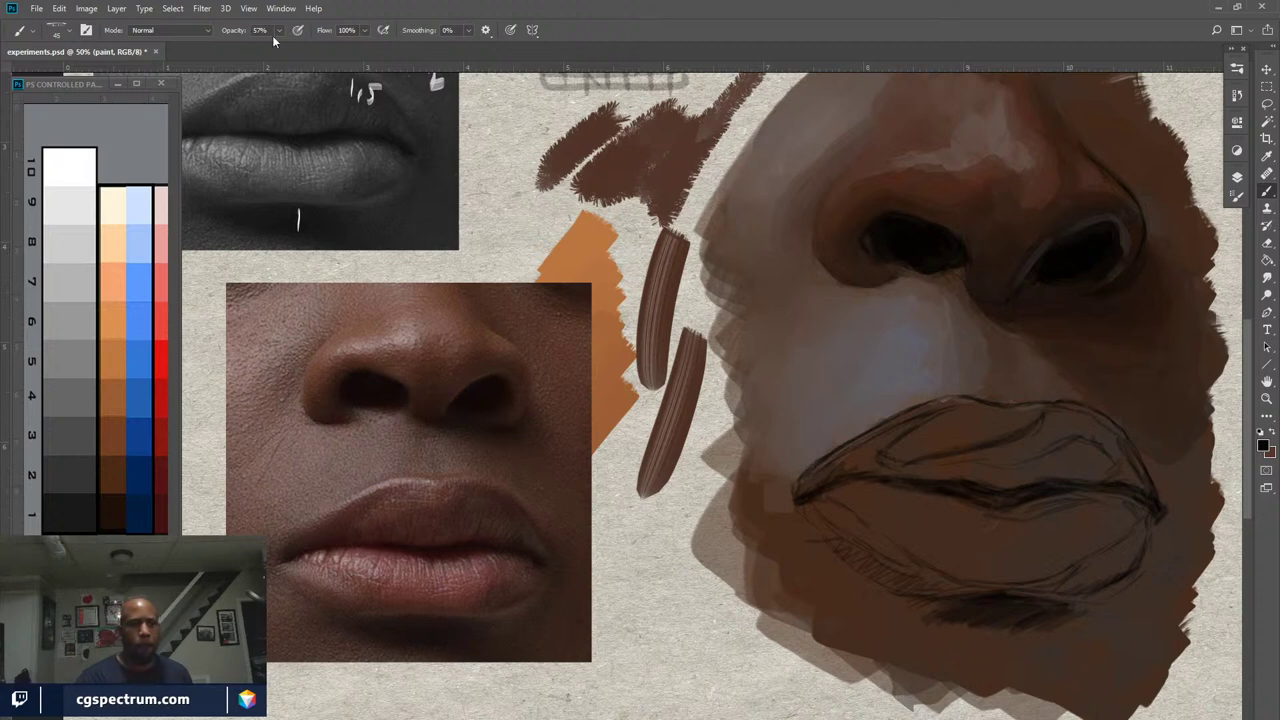
key(4)
key(3)
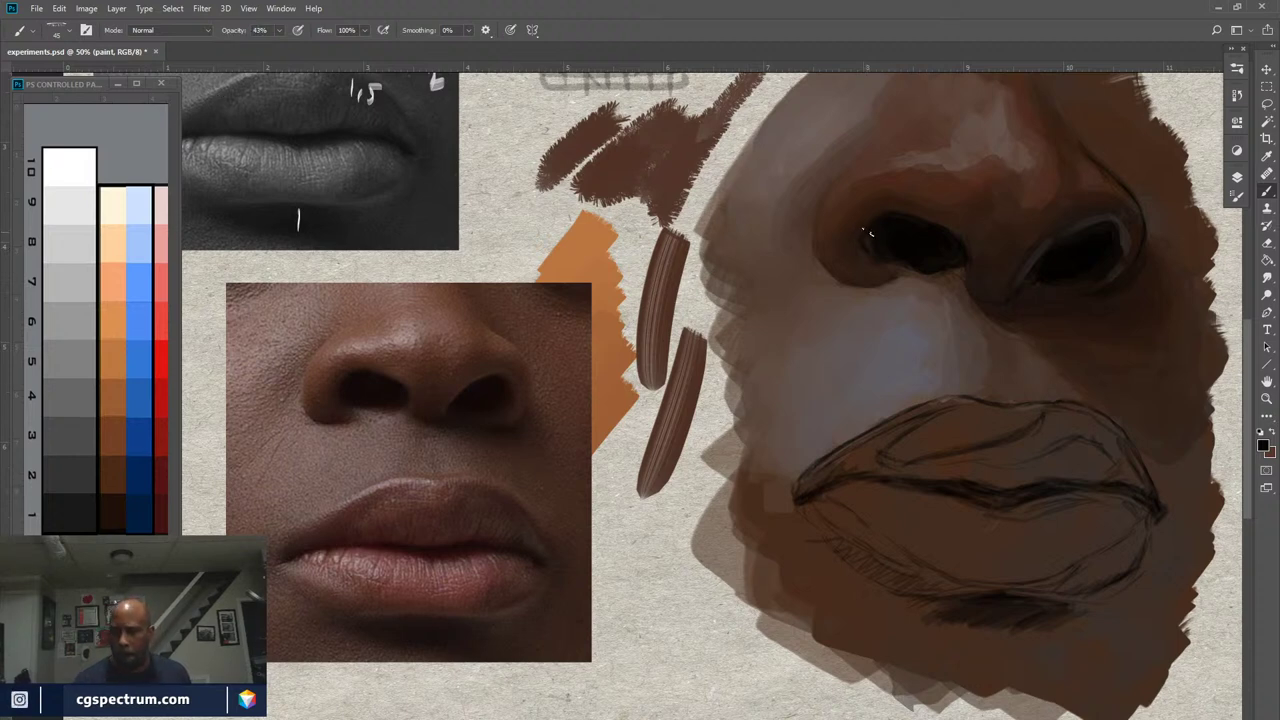
alt+click(872, 238)
key(x)
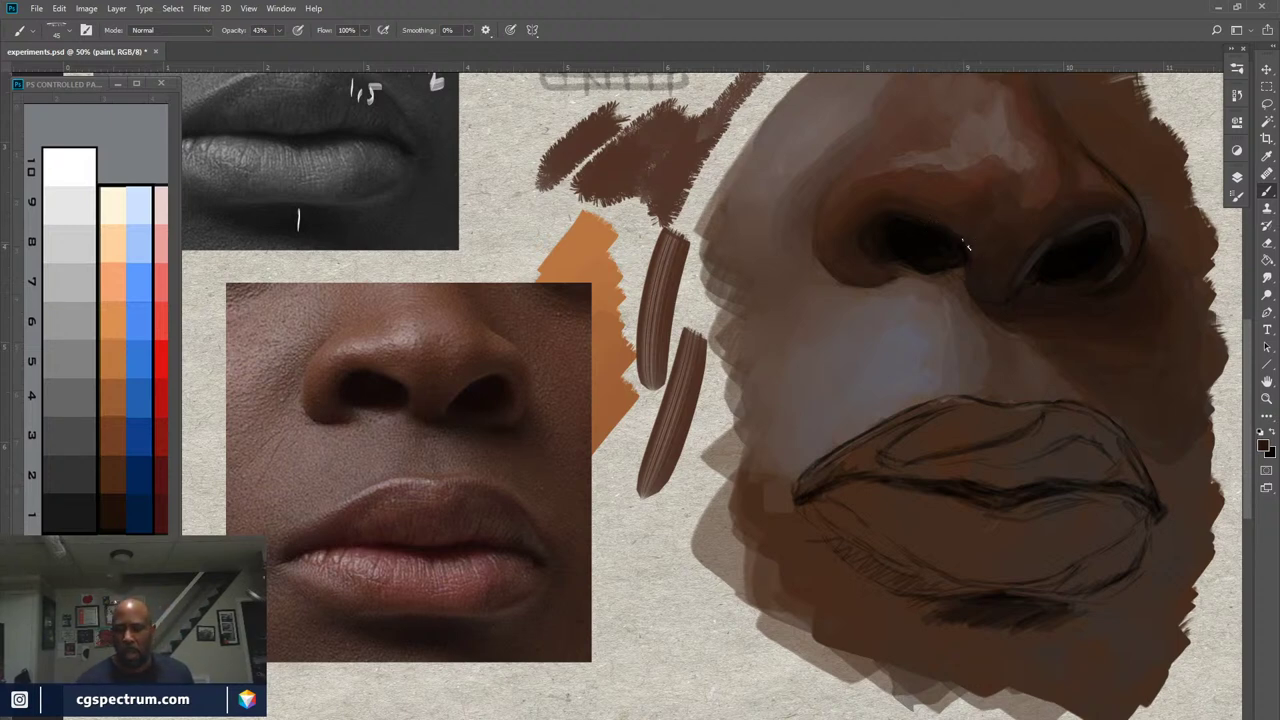
Refine the inner and lower edges of the left nostril with sampled dark browns and black
alt+click(855, 287)
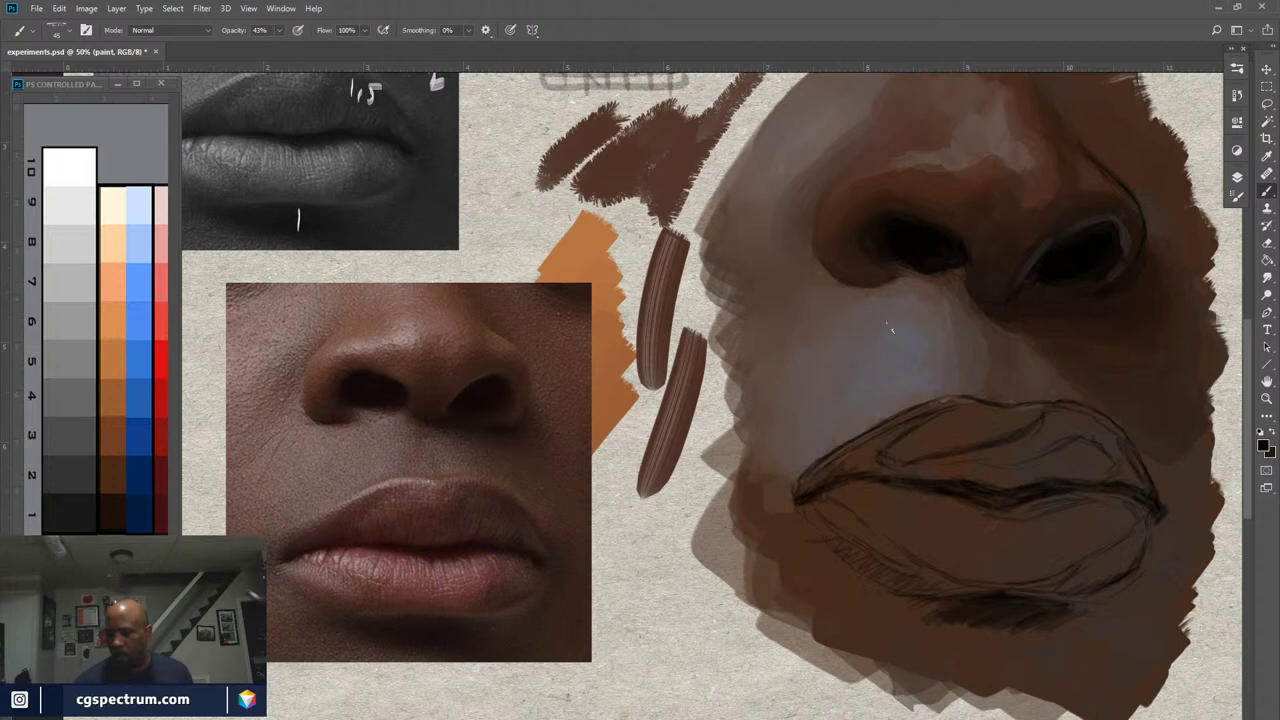
alt+click(966, 208)
alt+click(905, 213)
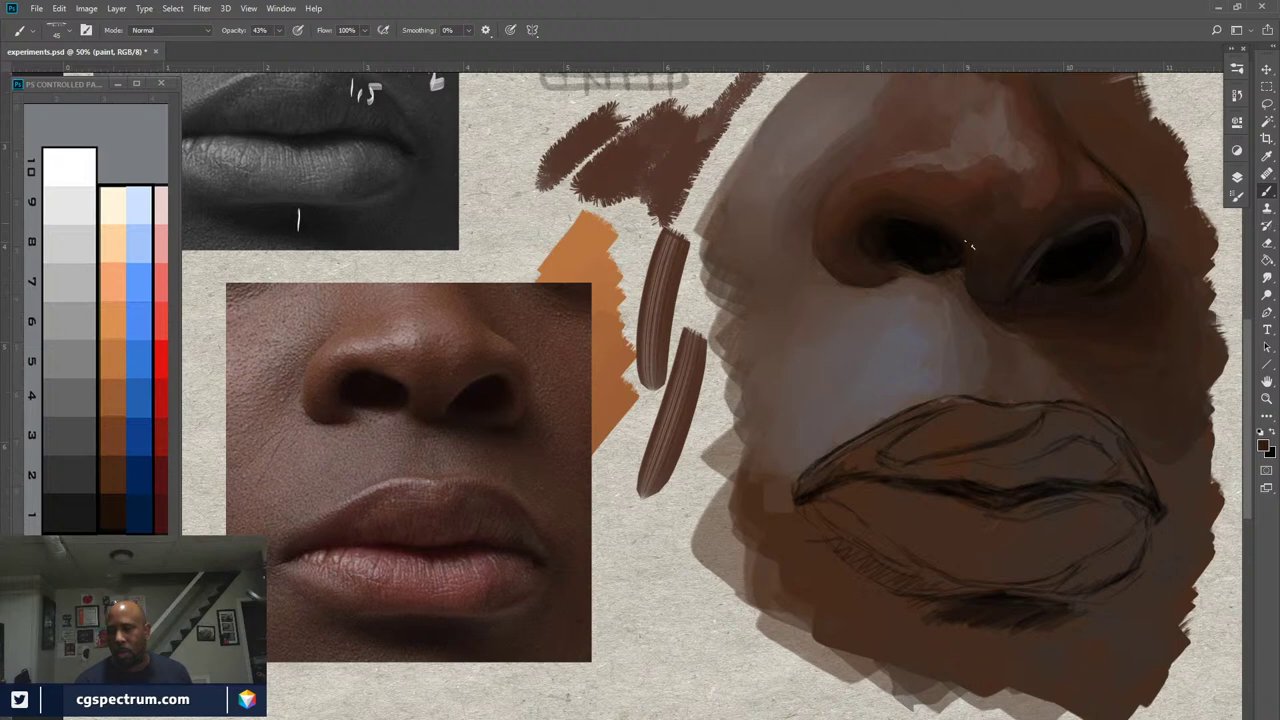
alt+click(990, 222)
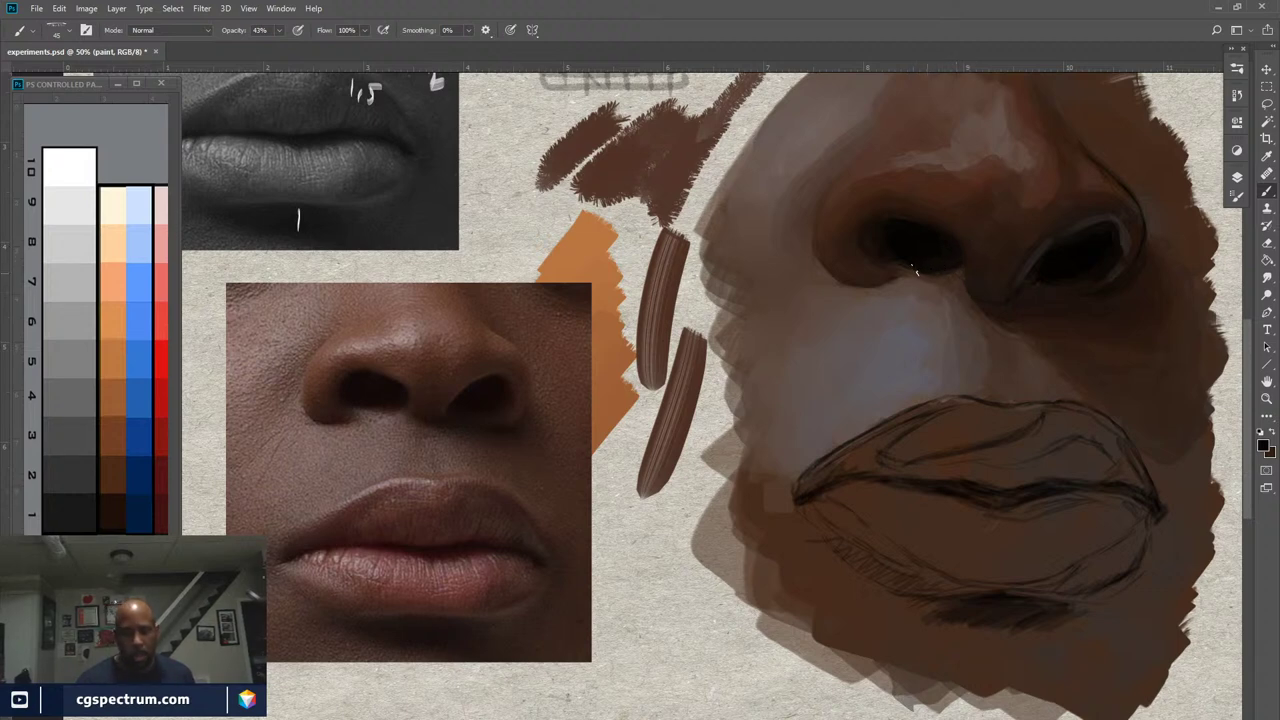
drag(928, 276, 950, 276)
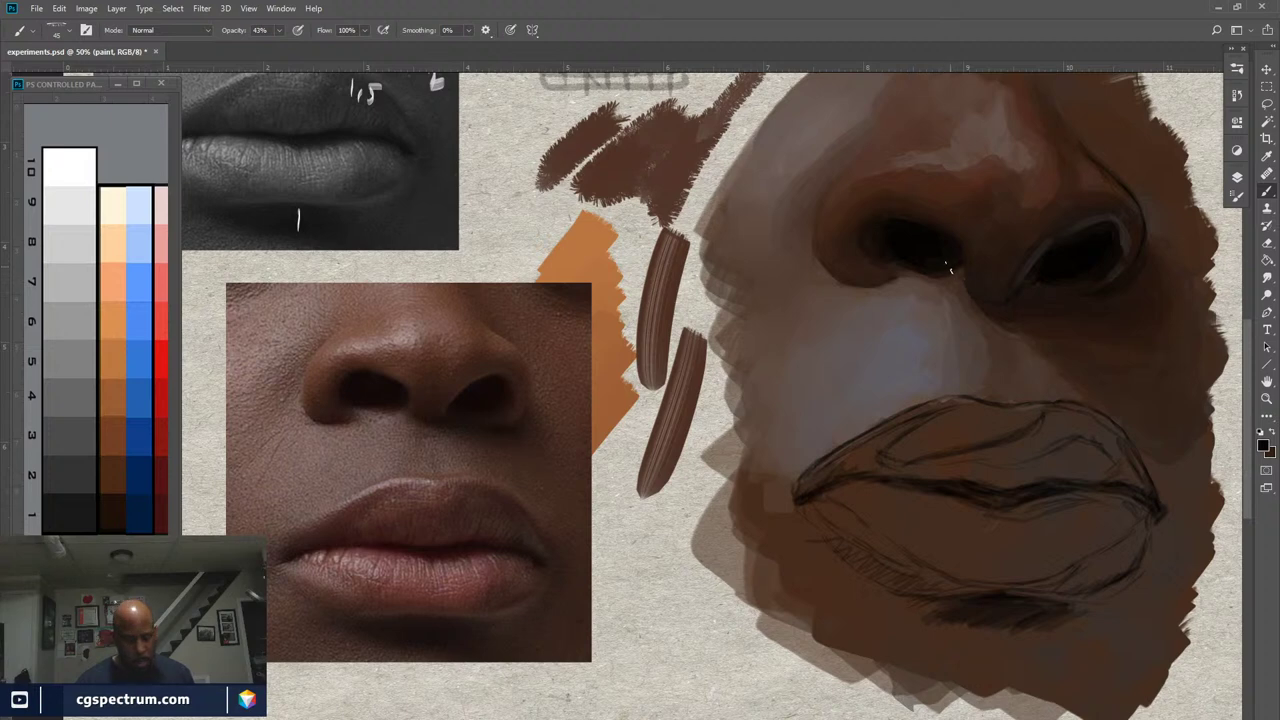
alt+click(950, 270)
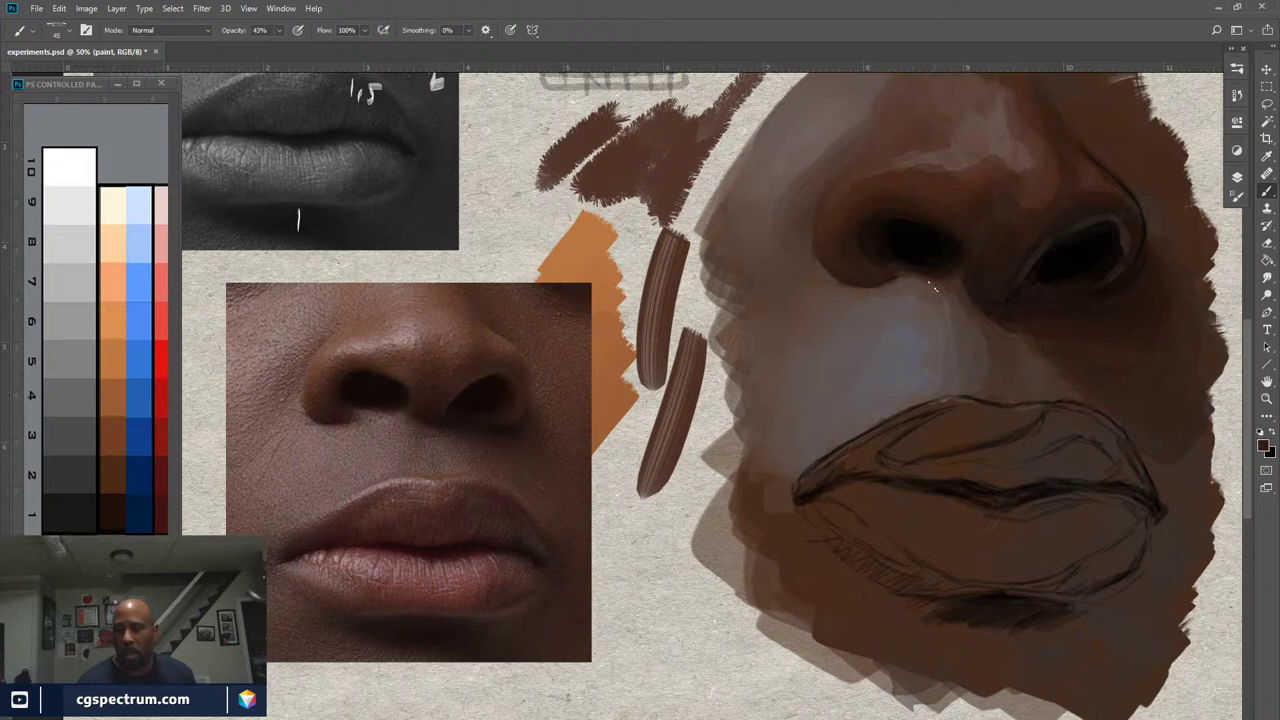
alt+click(887, 343)
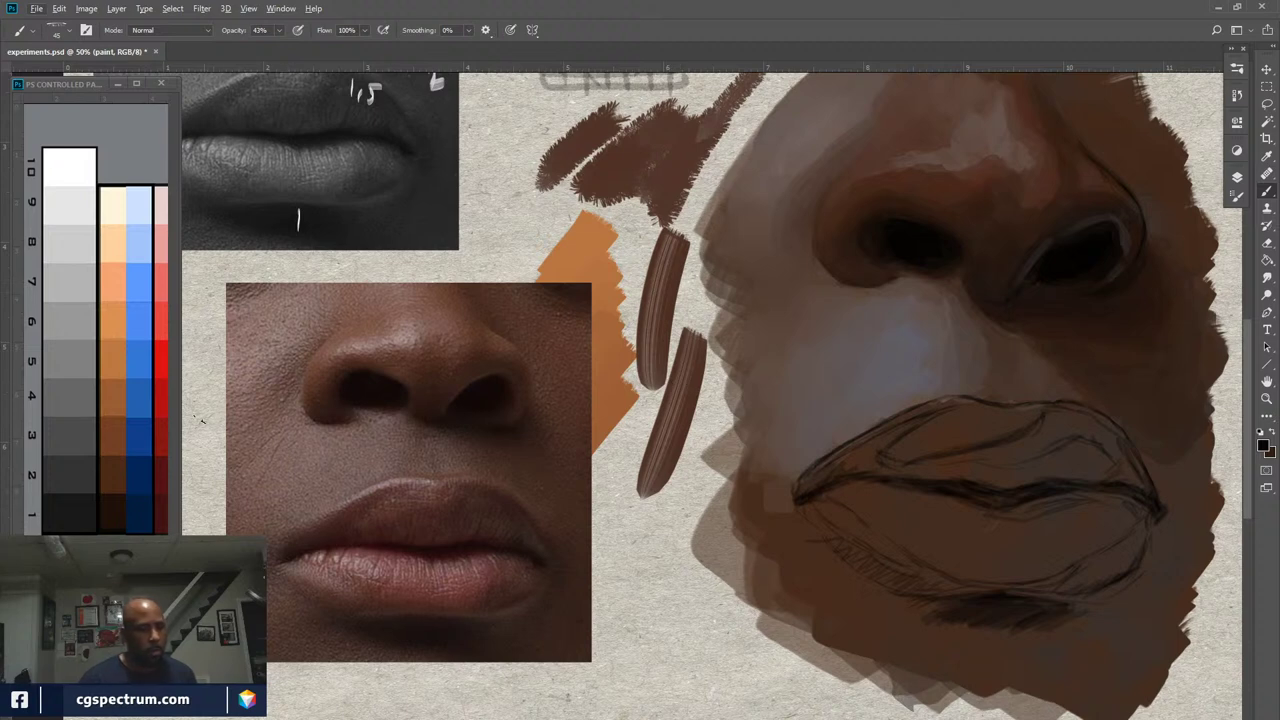
Sample a darker orange-brown from the controlled palette and set the brush opacity to 30%
alt+click(116, 395)
alt+click(963, 214)
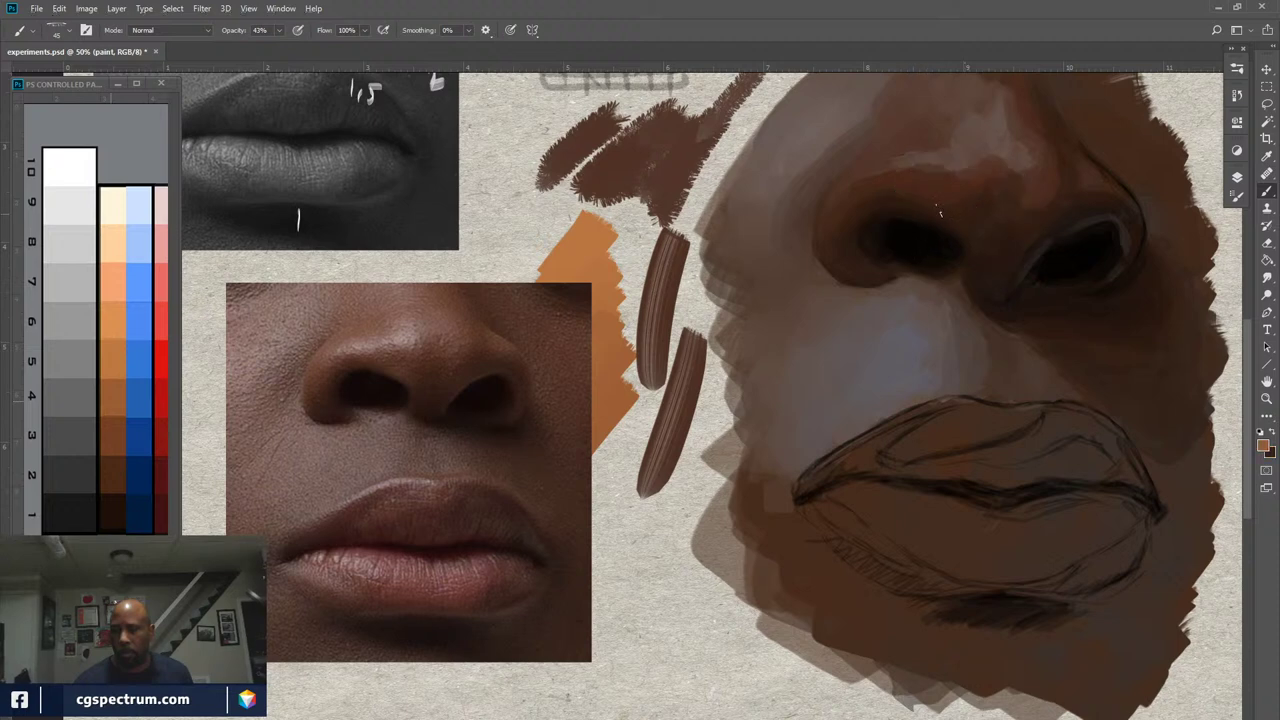
alt+click(118, 430)
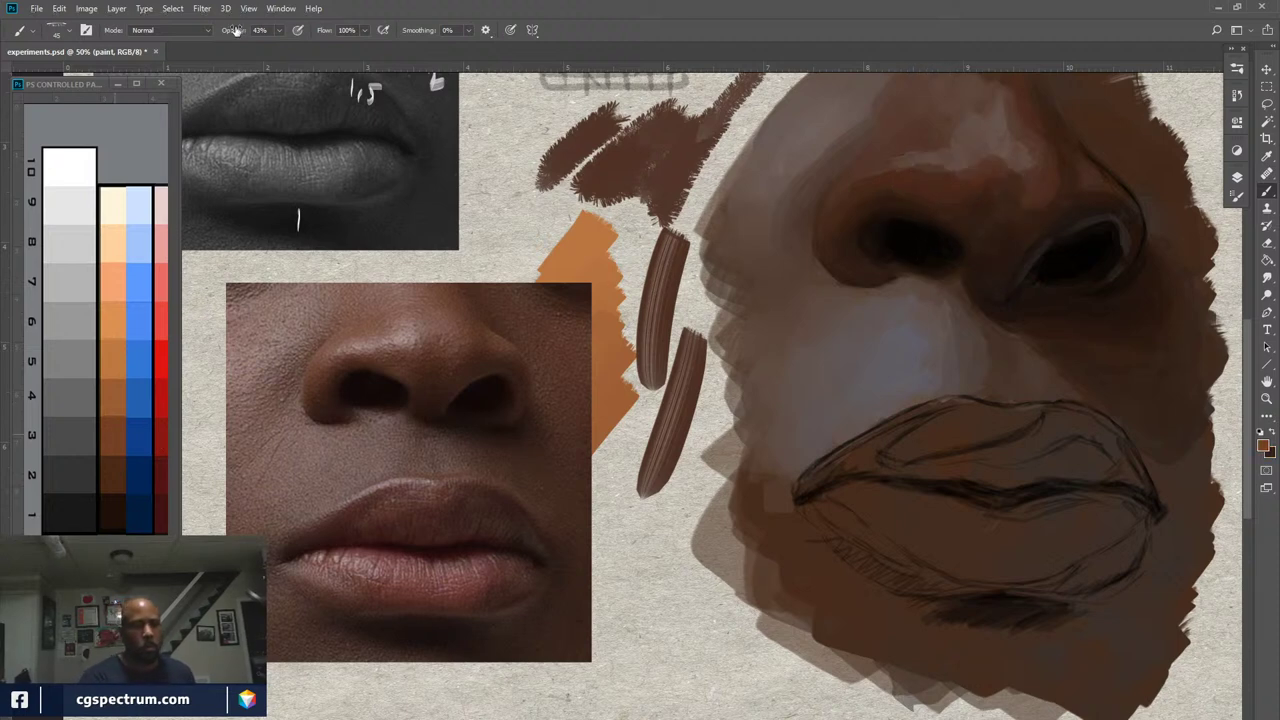
drag(236, 31, 229, 38)
text(30)
key(Return)
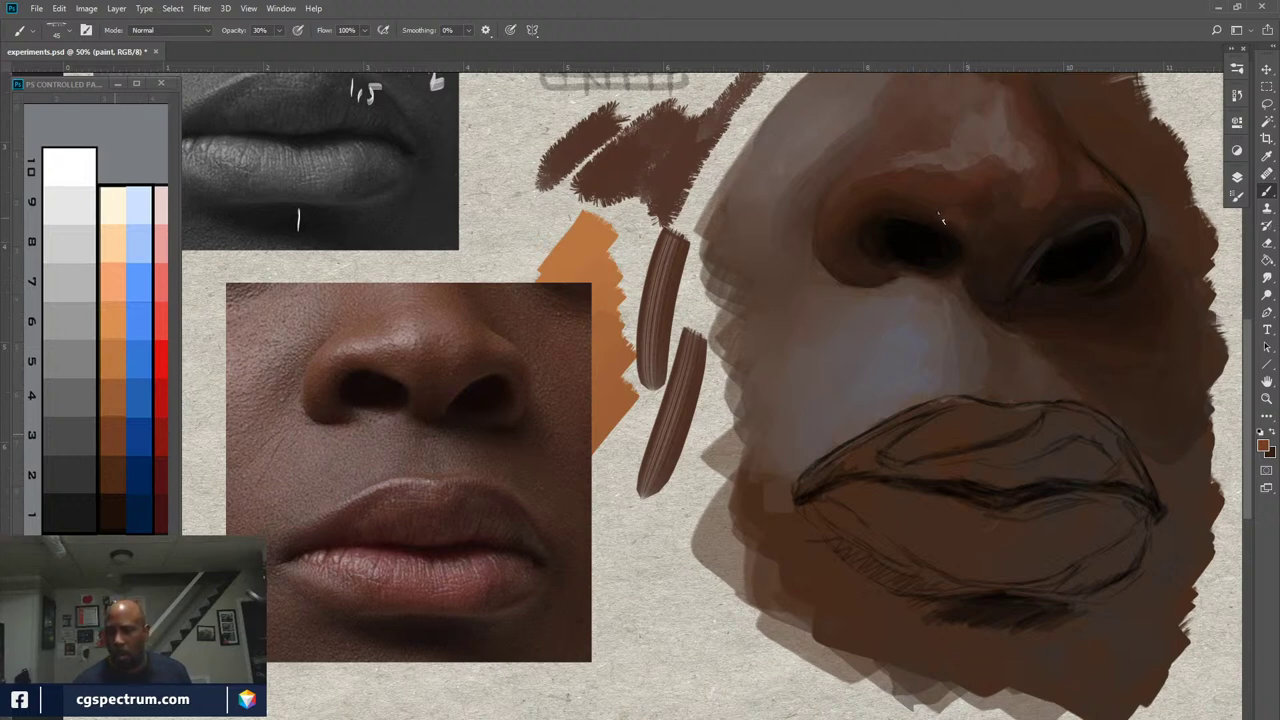
Blend the upper rim of the left nostril using dark and reddish browns sampled around the nose
alt+click(950, 222)
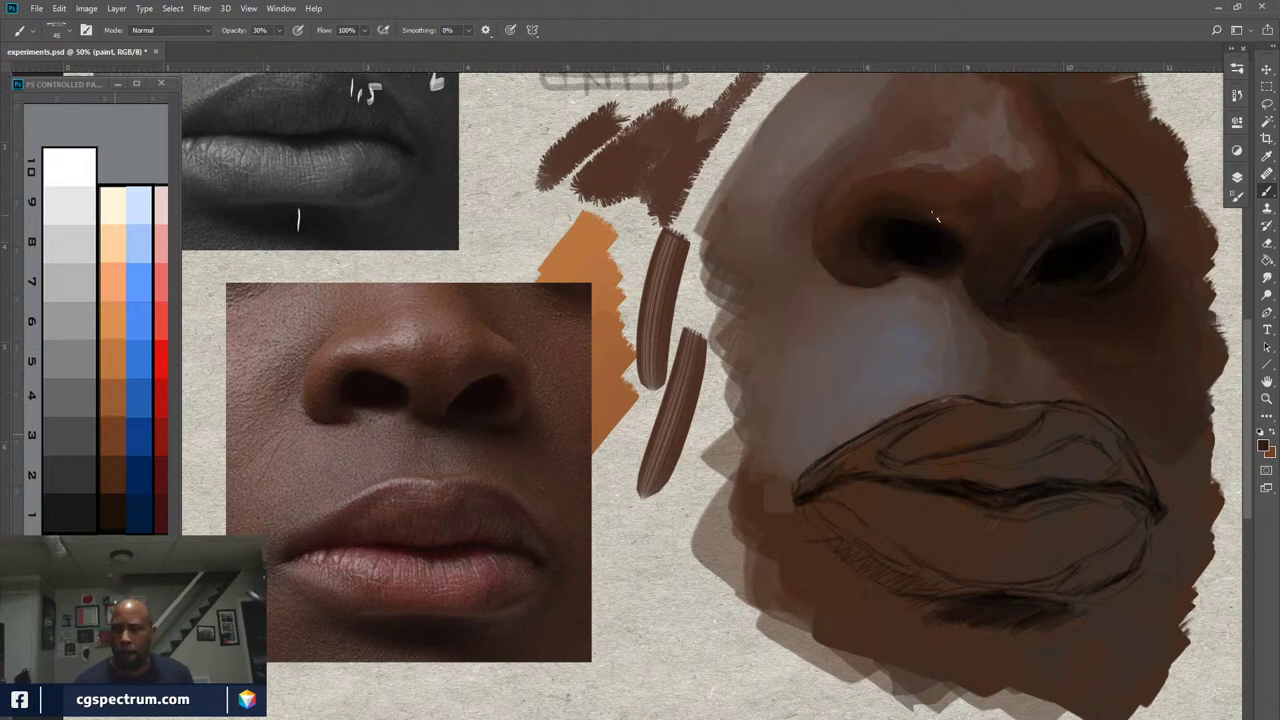
alt+click(991, 195)
alt+click(988, 197)
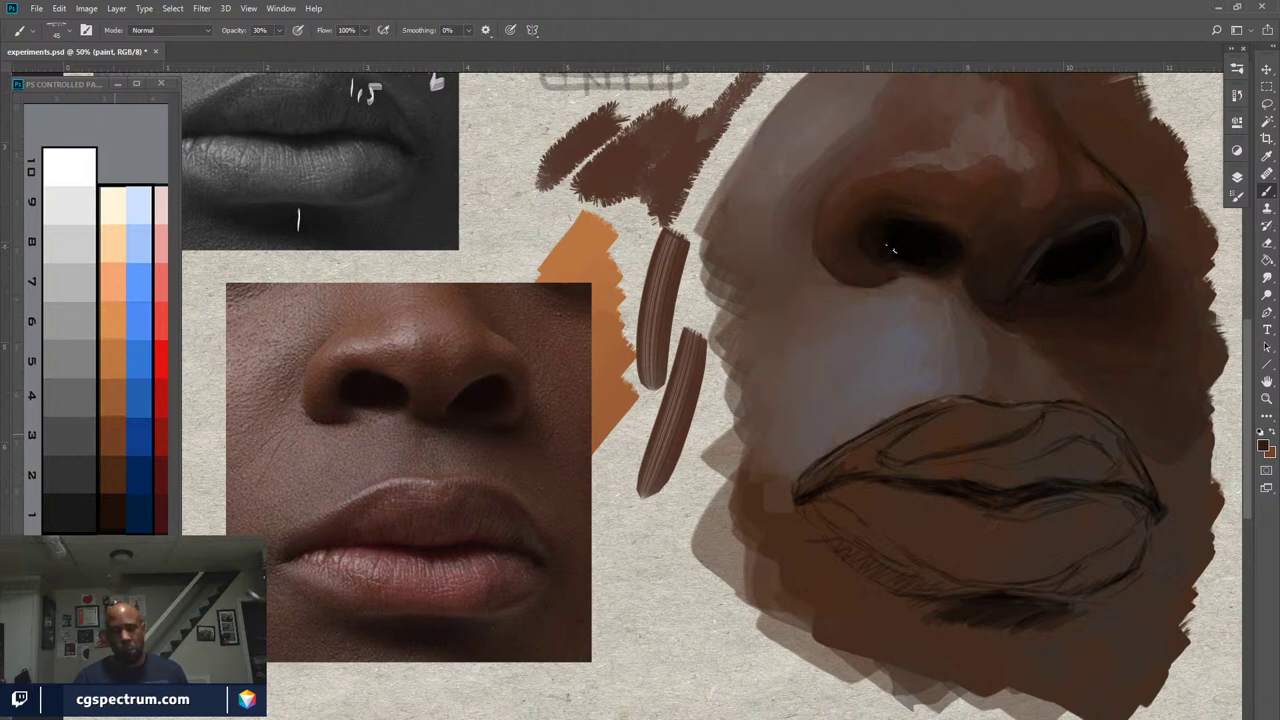
alt+click(1059, 197)
alt+click(1059, 203)
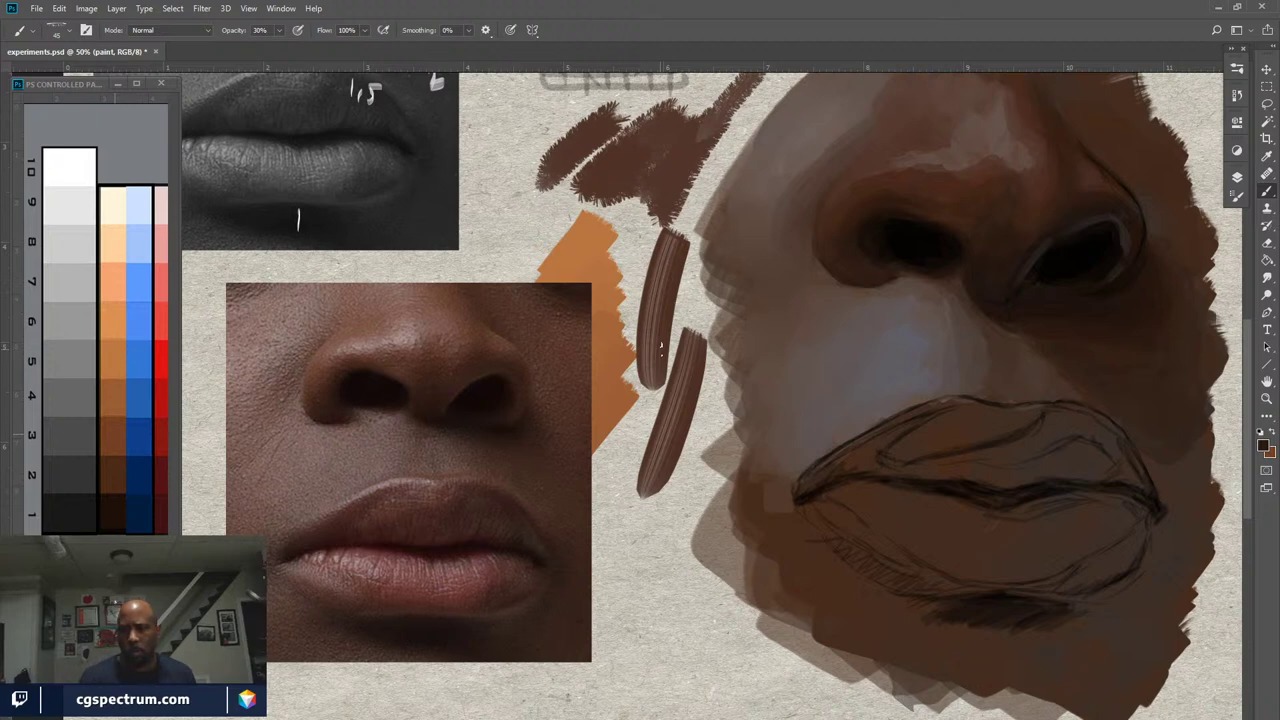
Sample the nose highlight colour and lighten it to 60% brightness for the foreground colour
alt+click(1003, 127)
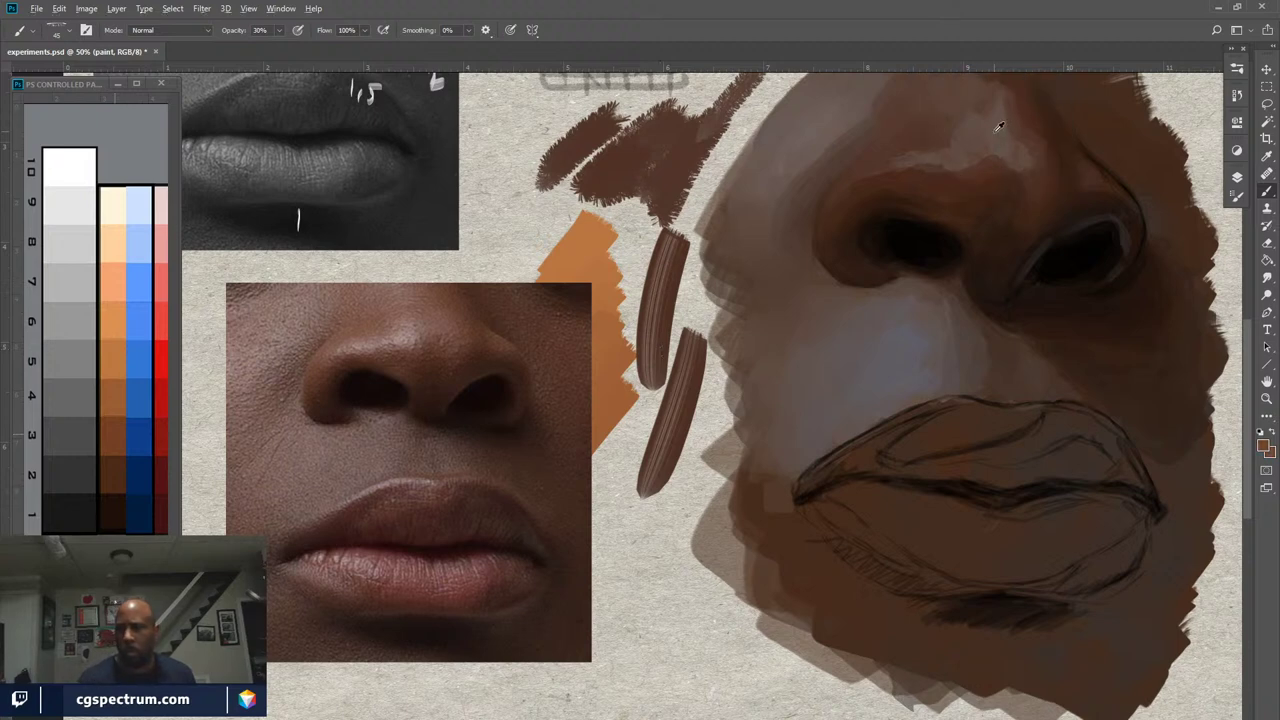
click(1263, 446)
drag(847, 419, 847, 381)
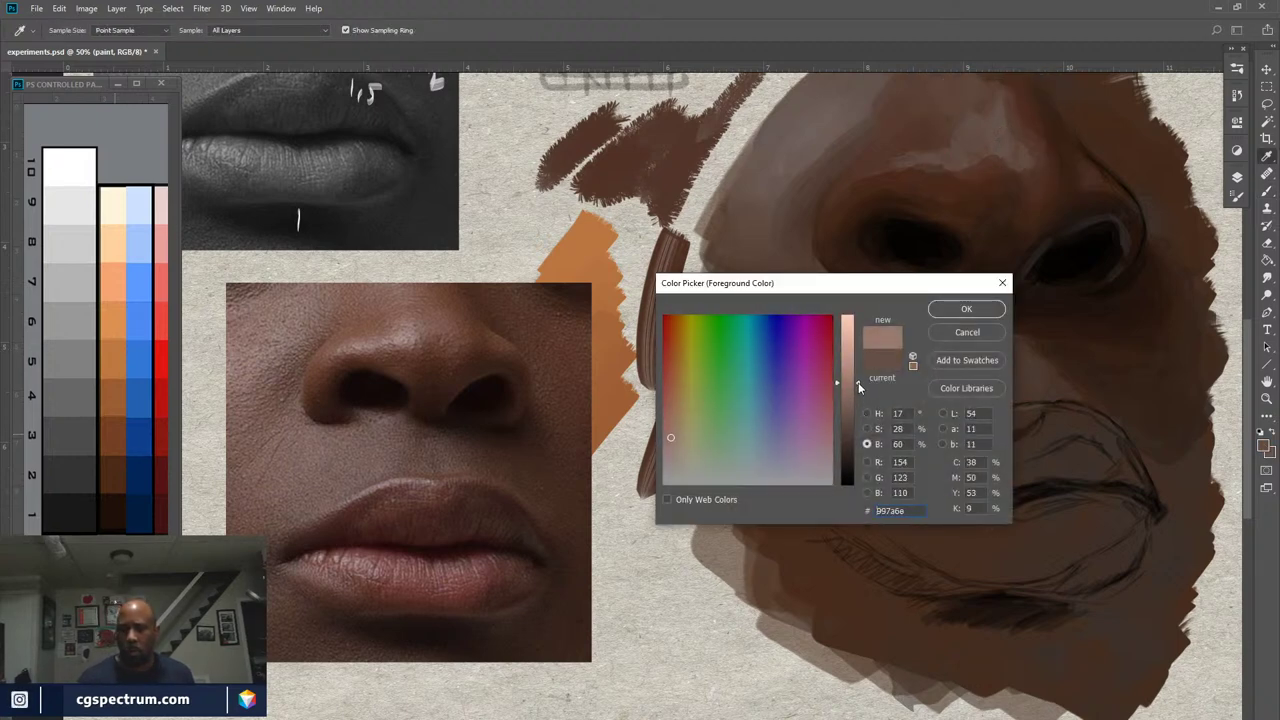
click(966, 310)
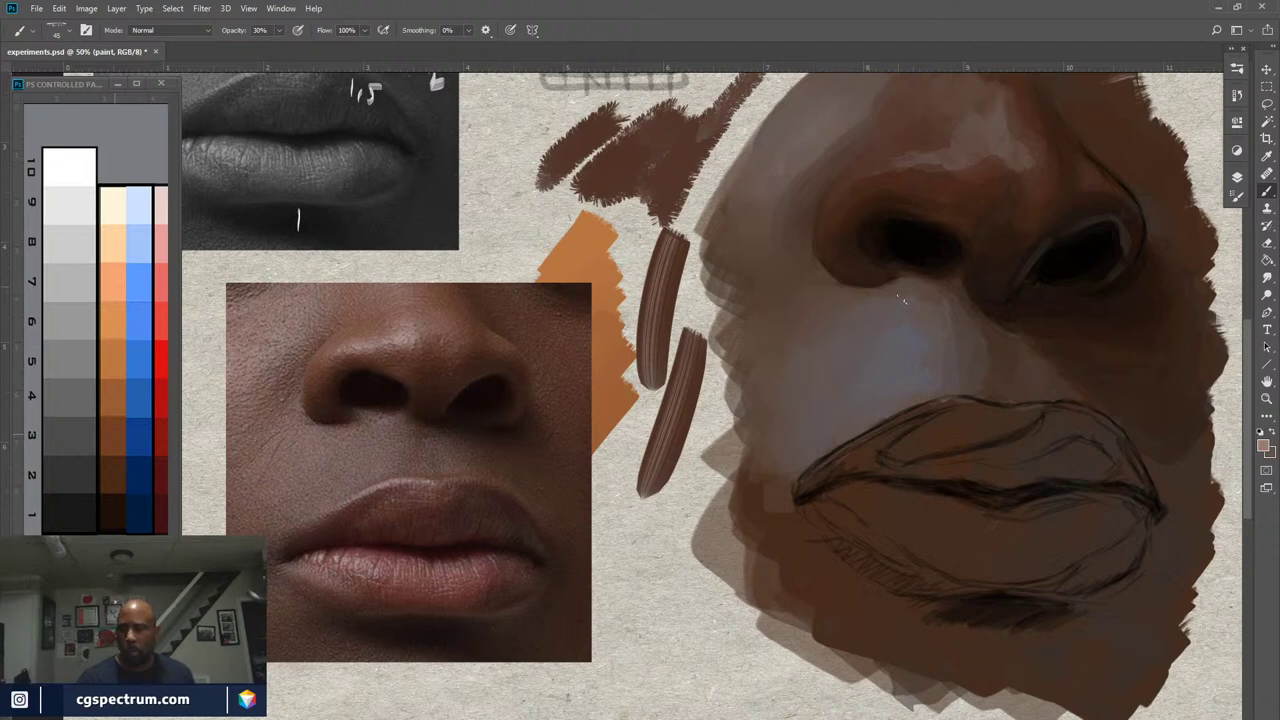
Show the layer list and toggle the paint layer off and on to compare the painting with the sketch
click(1237, 177)
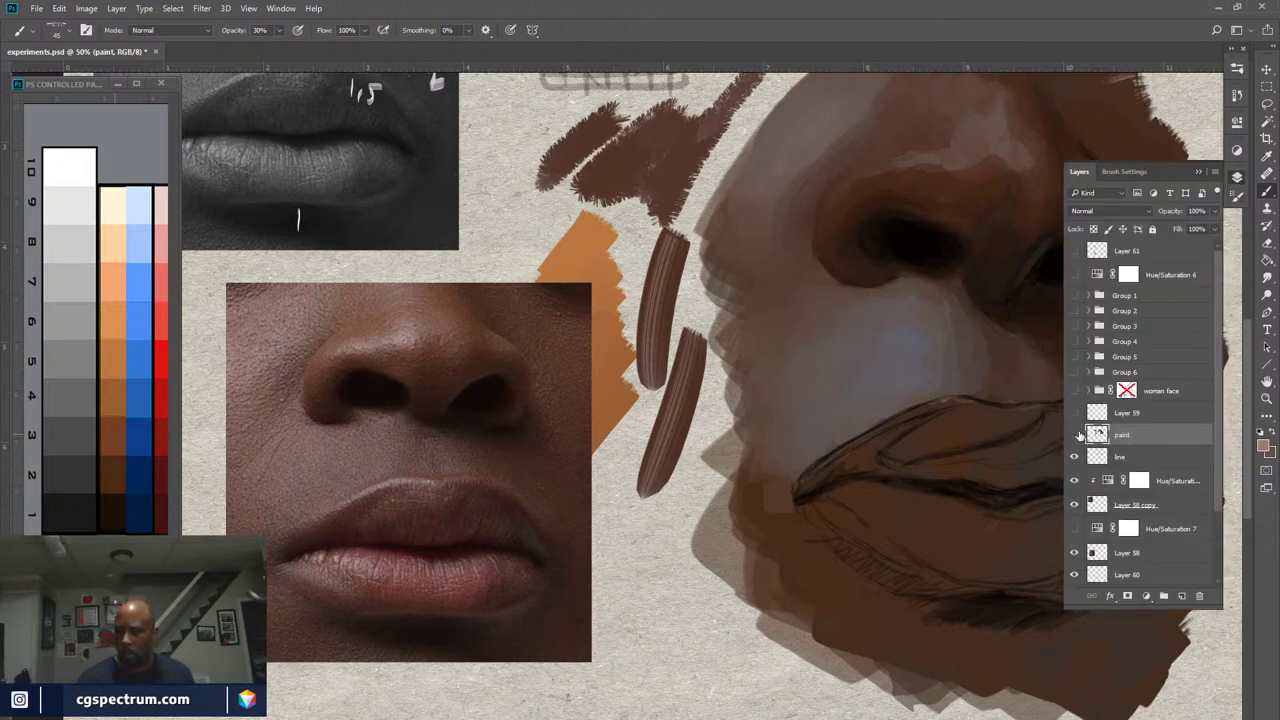
click(1074, 434)
click(1074, 434)
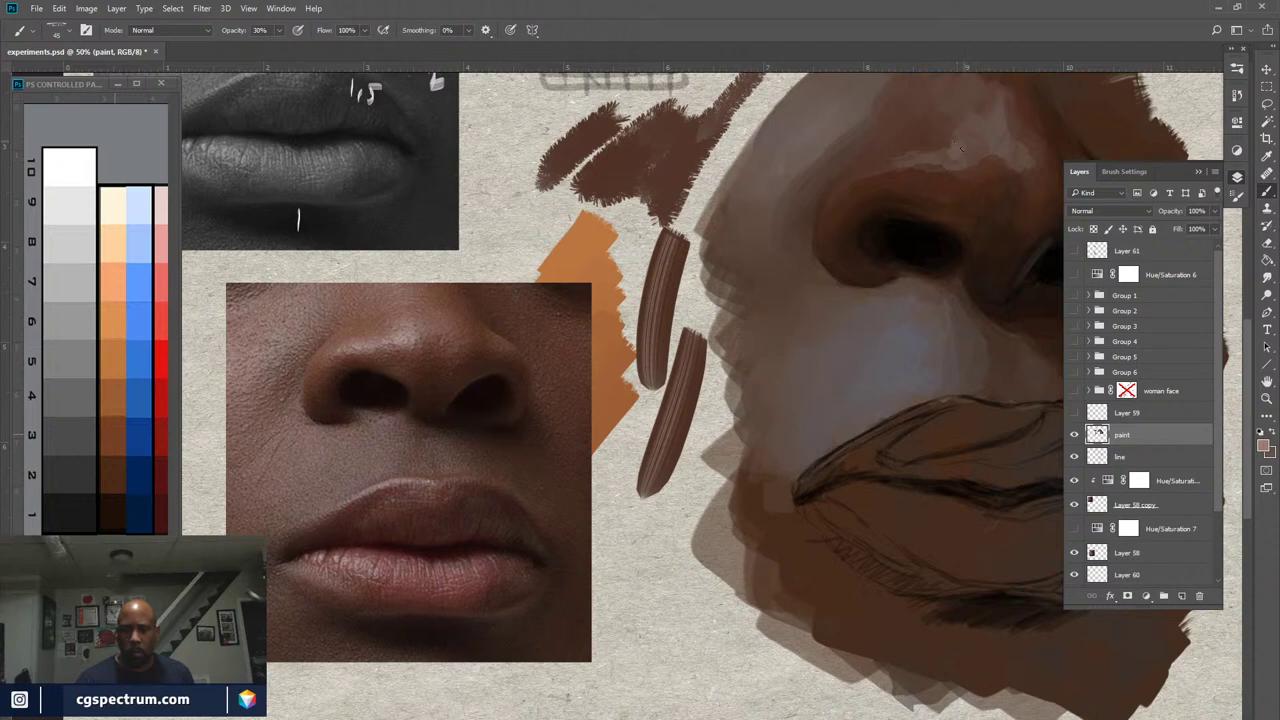
Dab a light highlight on the nose tip and change the foreground colour to a muted blue-grey with hue 205° and 61% brightness
mouse_move(956, 145)
mouse_down()
mouse_move(944, 143)
mouse_move(954, 128)
mouse_up()
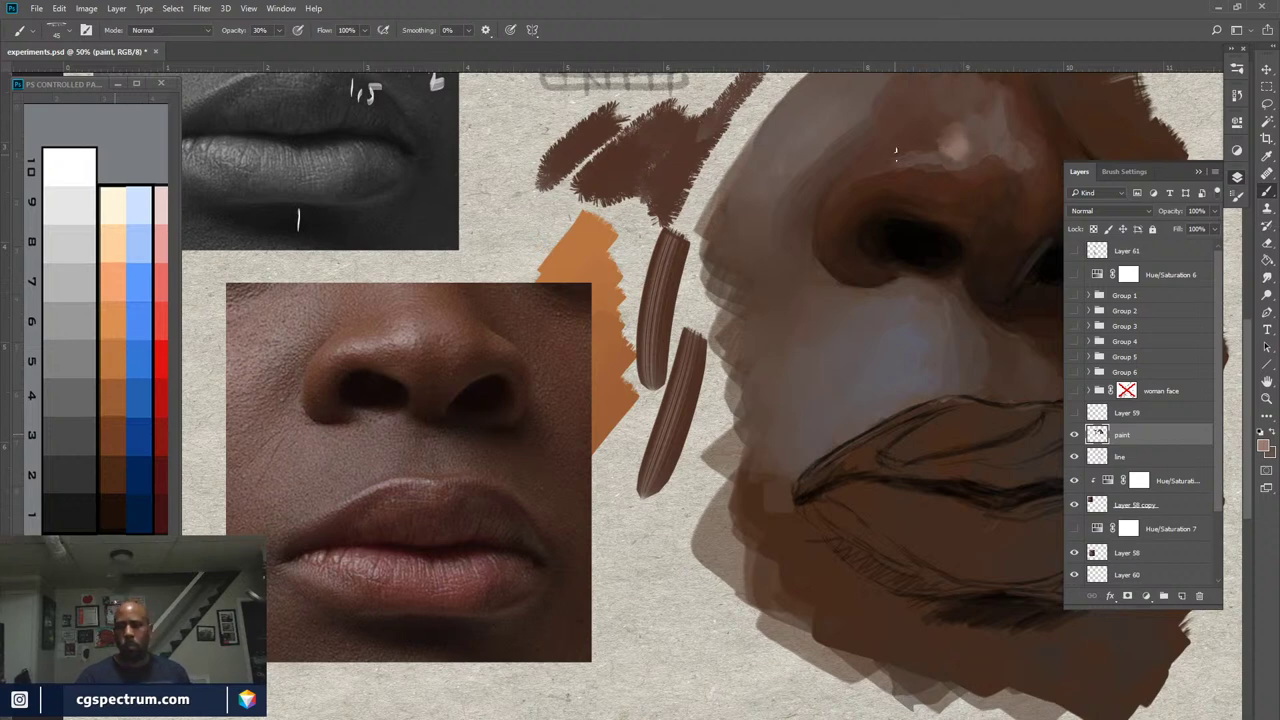
click(1263, 446)
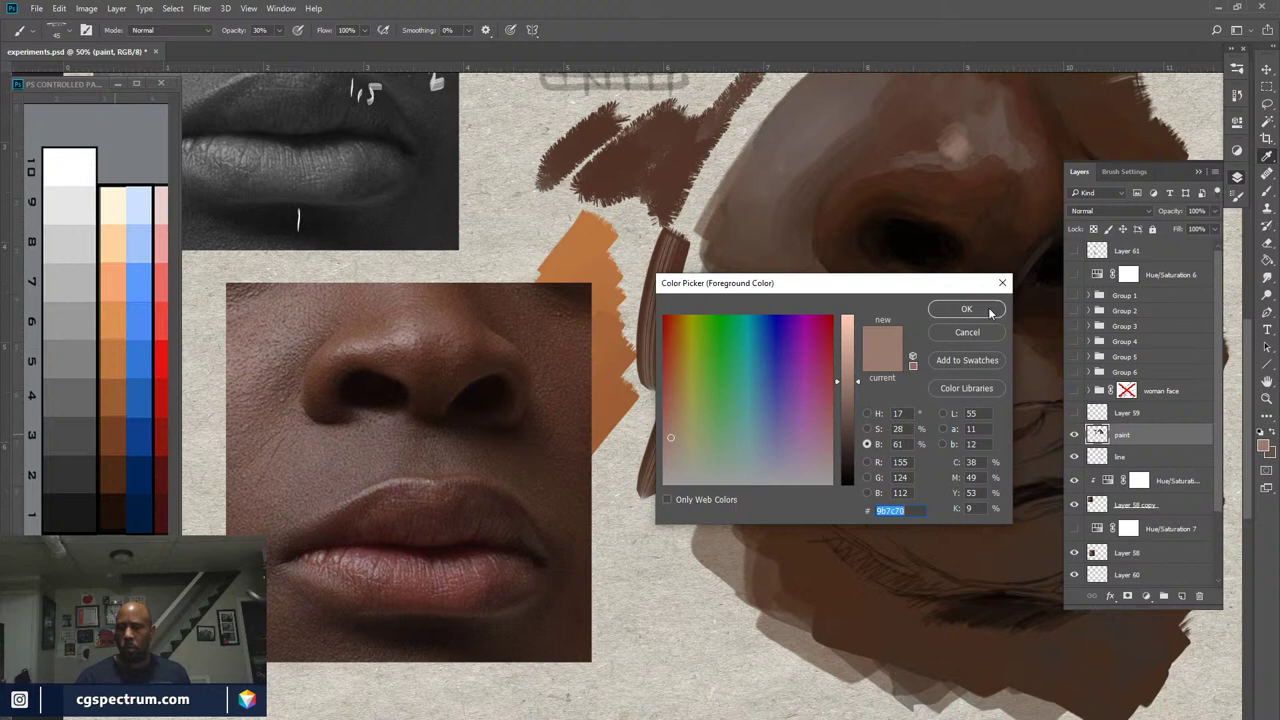
click(866, 429)
drag(857, 438, 858, 443)
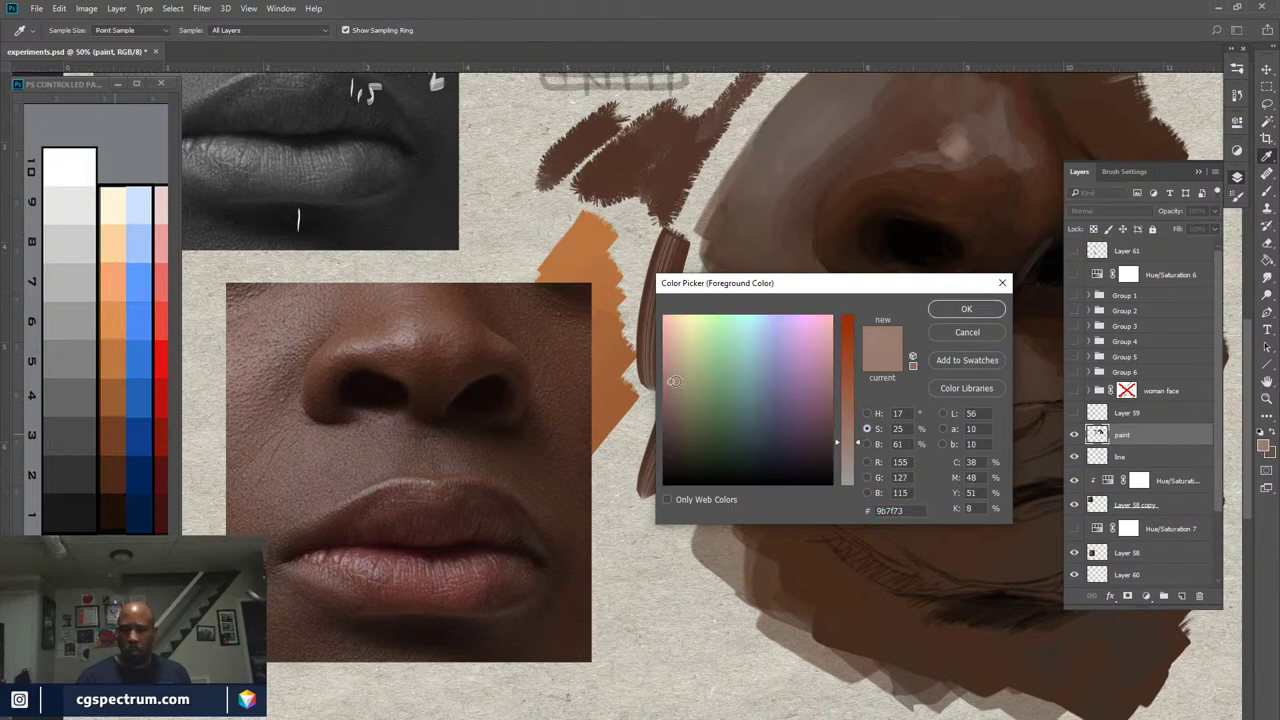
click(667, 382)
drag(667, 382, 752, 382)
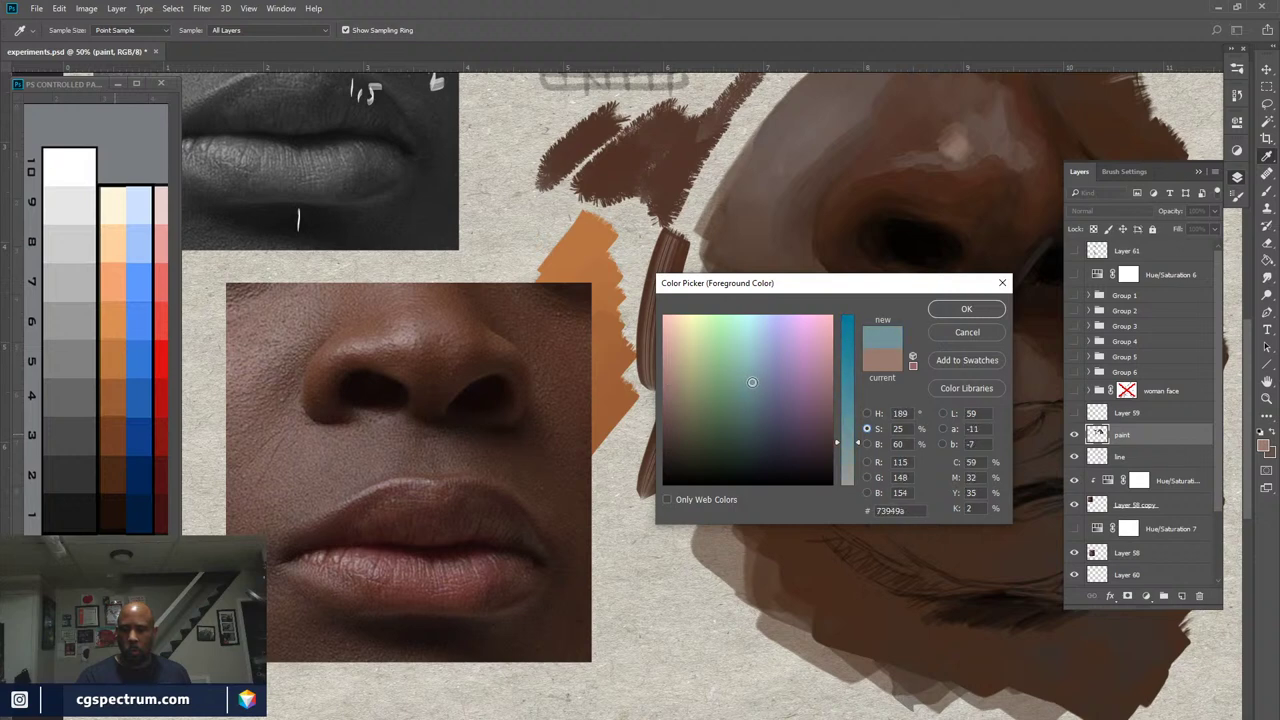
click(761, 381)
drag(761, 381, 759, 381)
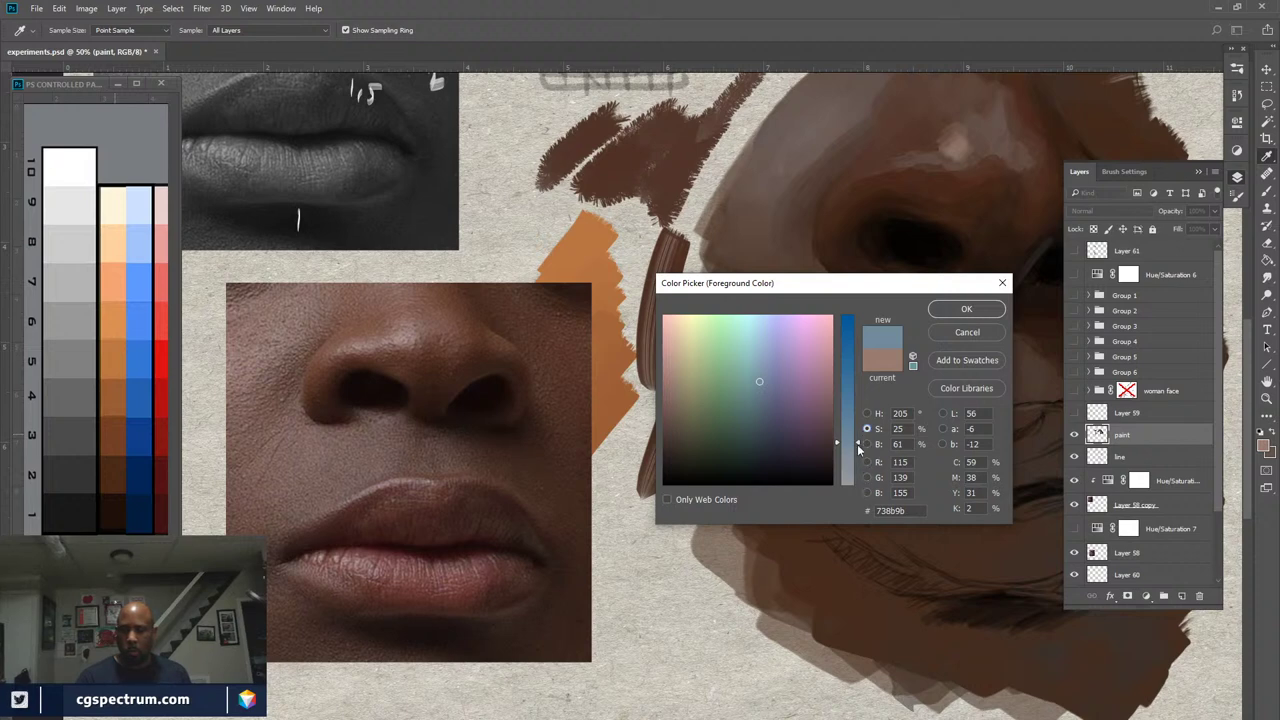
drag(858, 442, 858, 463)
click(966, 309)
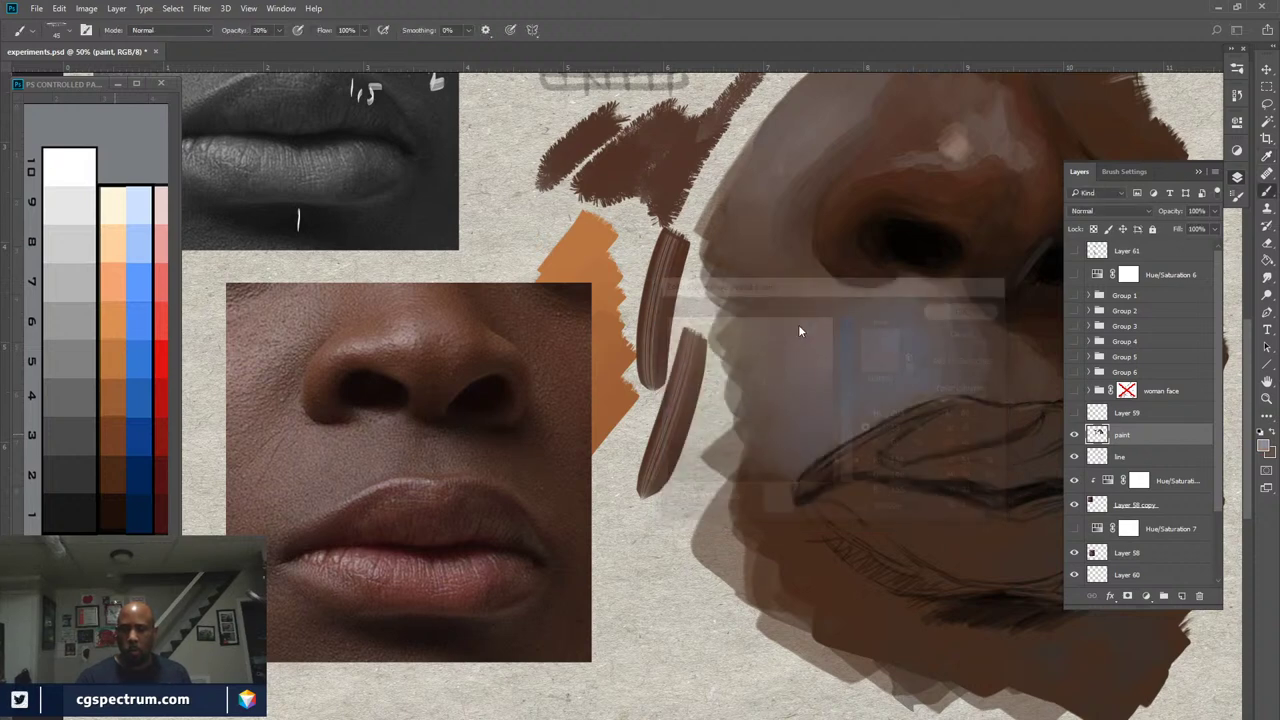
Paint the blue-grey highlight across the nose tip and soften its edges with colours sampled around it
mouse_move(957, 148)
mouse_down()
mouse_move(945, 145)
mouse_move(968, 155)
mouse_move(888, 165)
mouse_up()
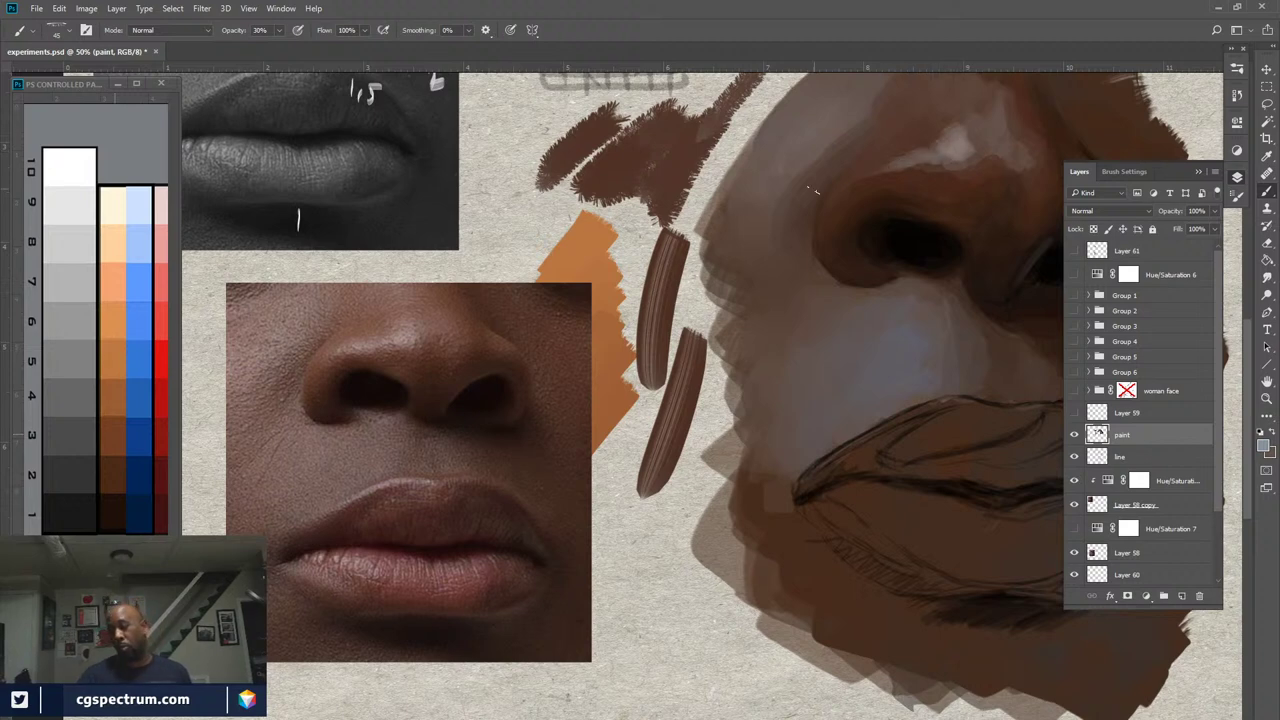
alt+click(966, 150)
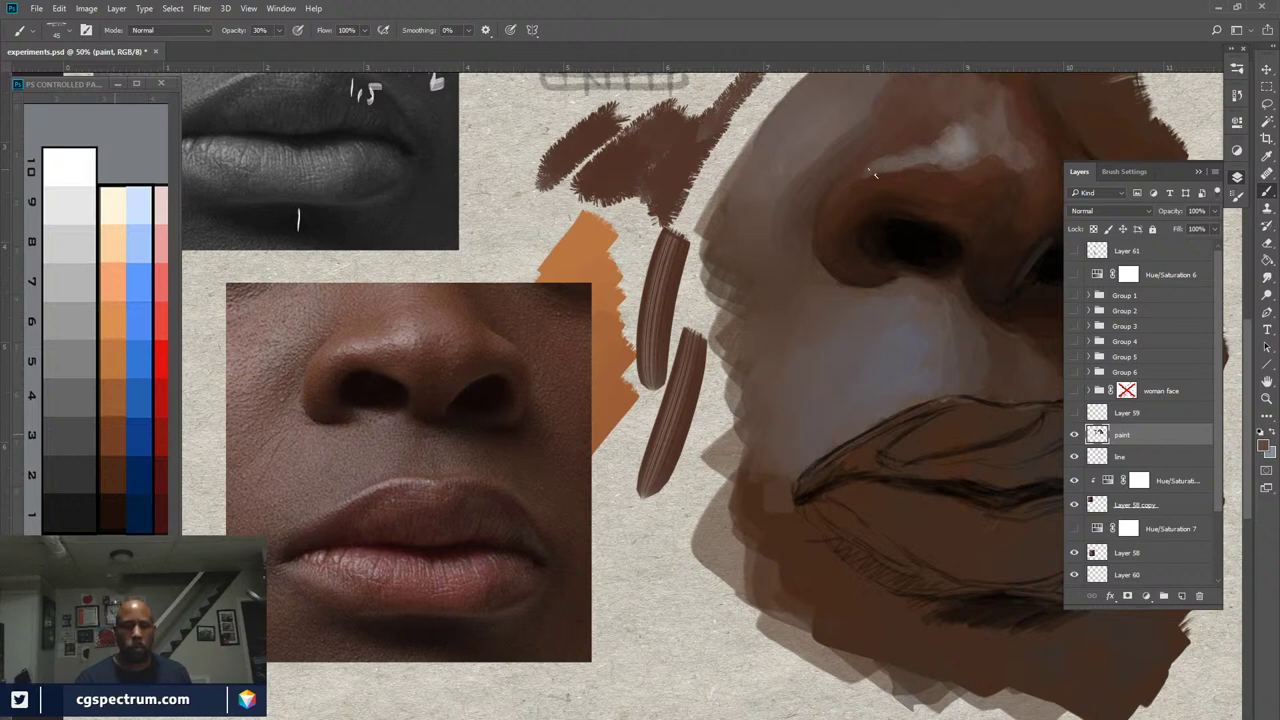
alt+click(986, 162)
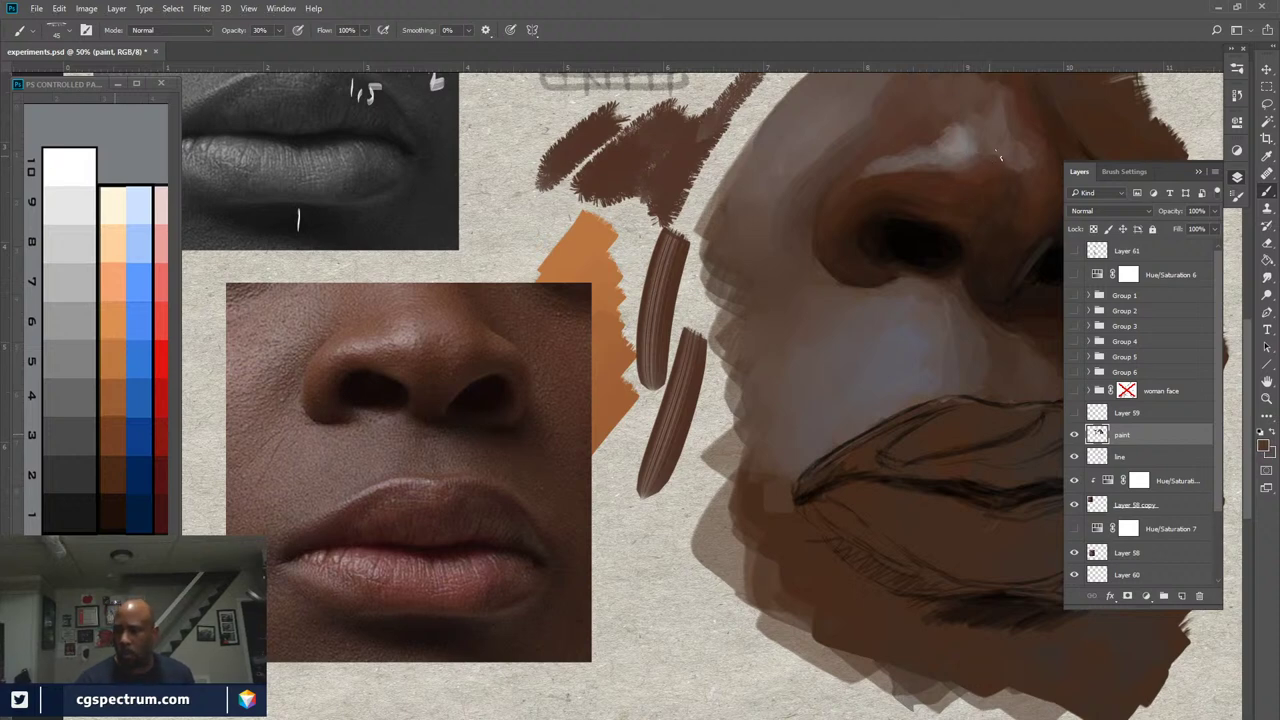
drag(993, 161, 988, 156)
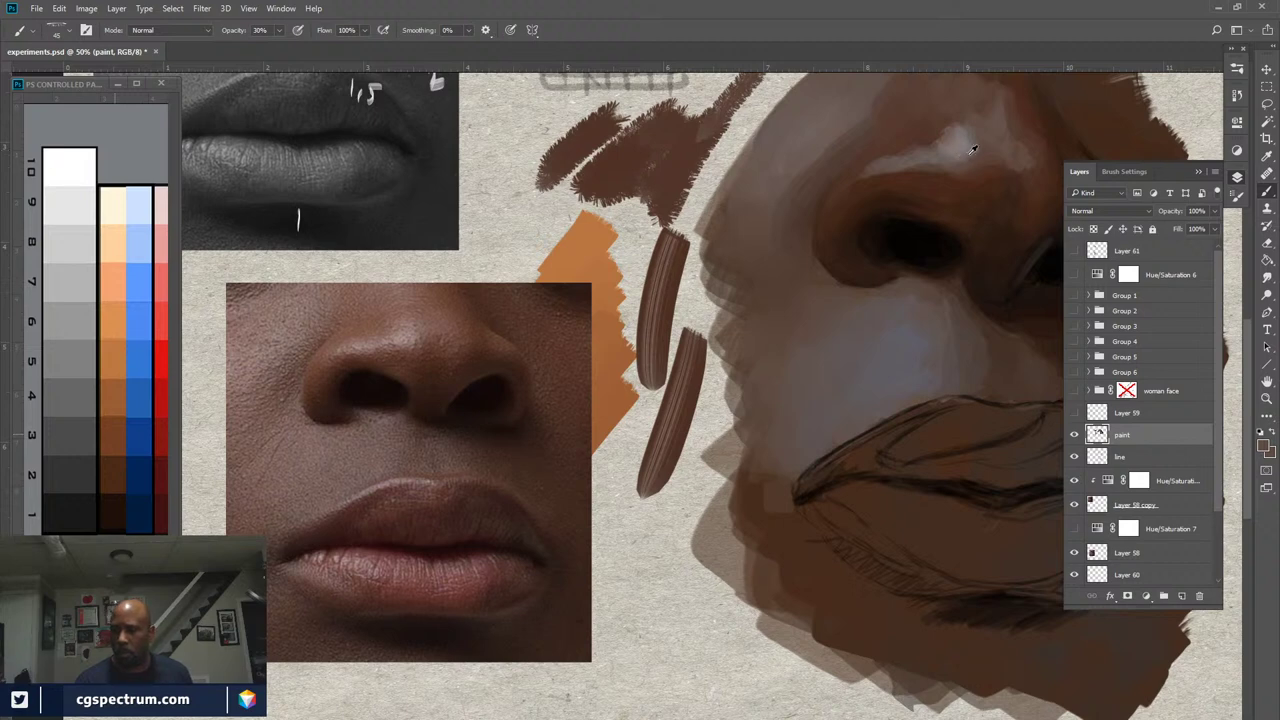
alt+click(968, 150)
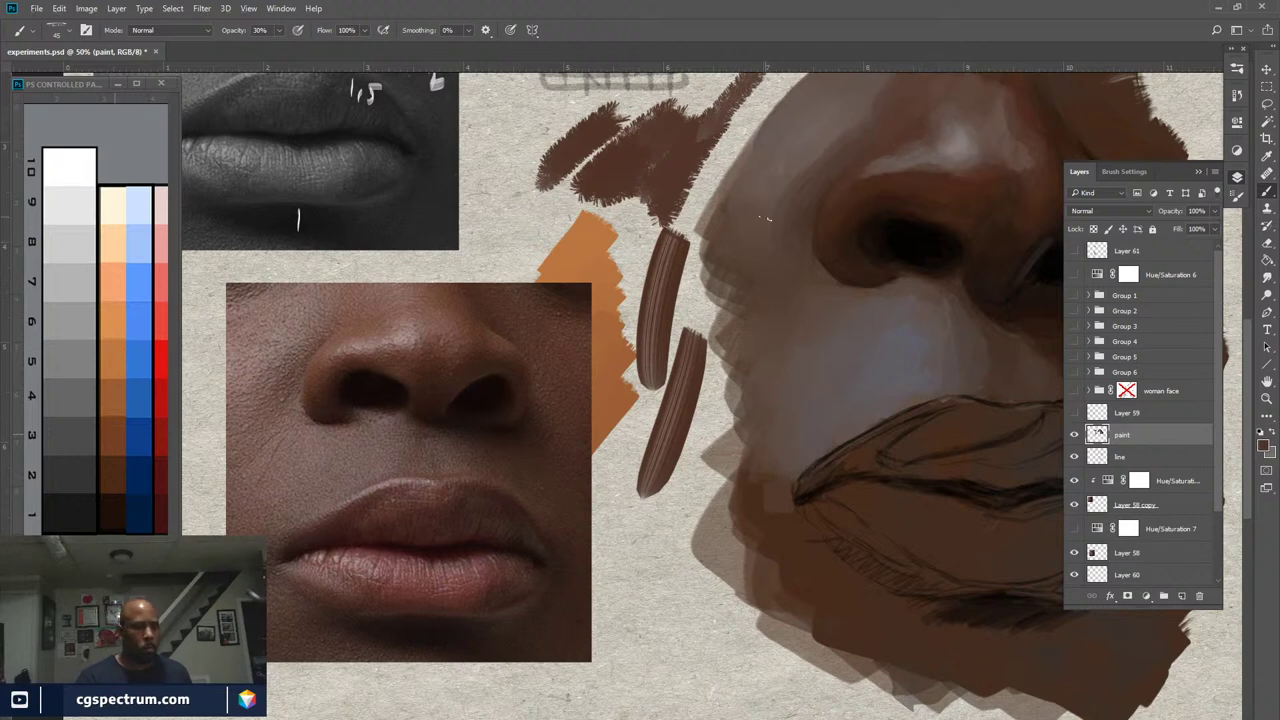
Glaze an orange-brown from the controlled palette beside the nose highlight and blend it with a darker brown
click(117, 415)
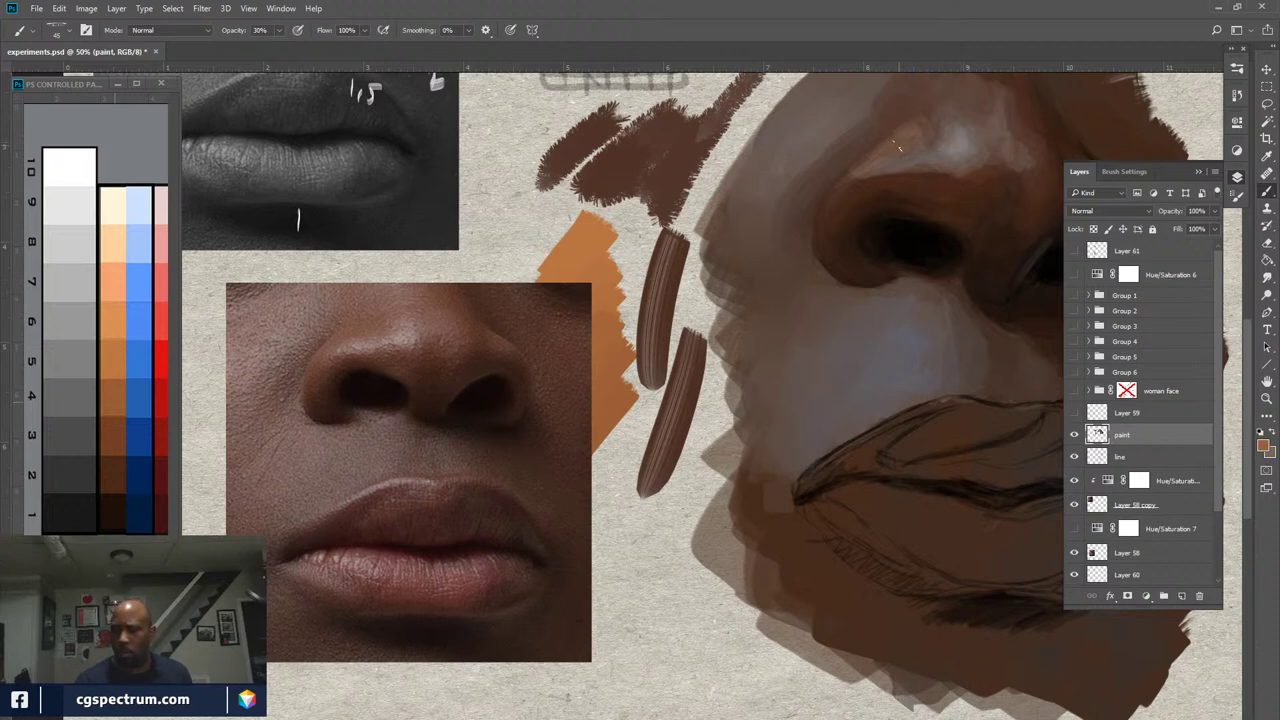
key(x)
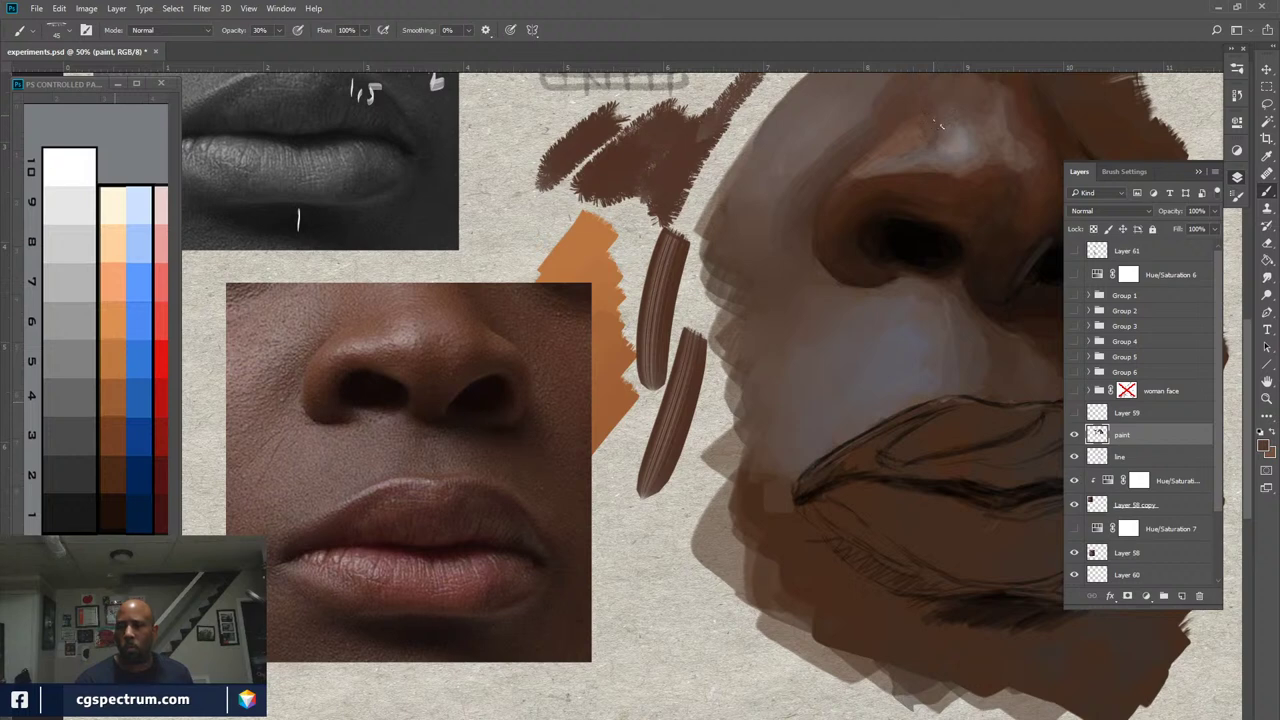
Smudge the nose and nostril transitions smooth at 58% strength, toggling the paint layer off and on to compare with the sketch
scroll(857, 294, up, 3)
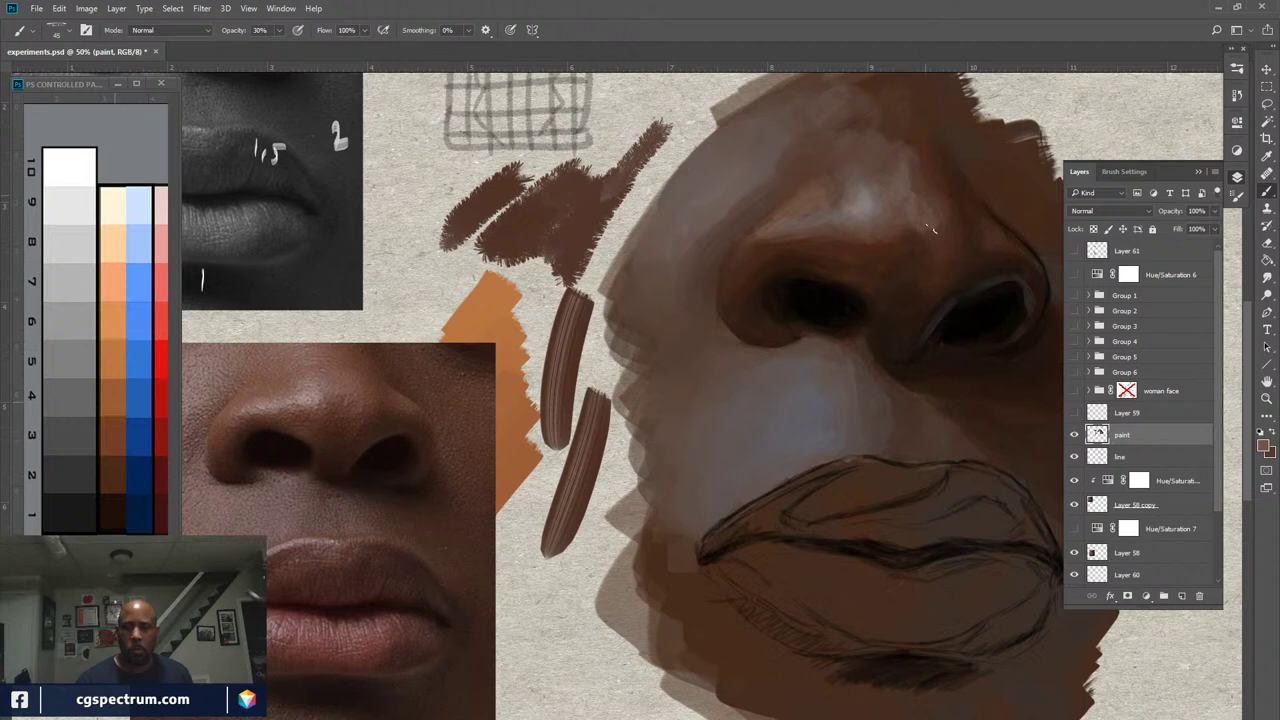
key(r)
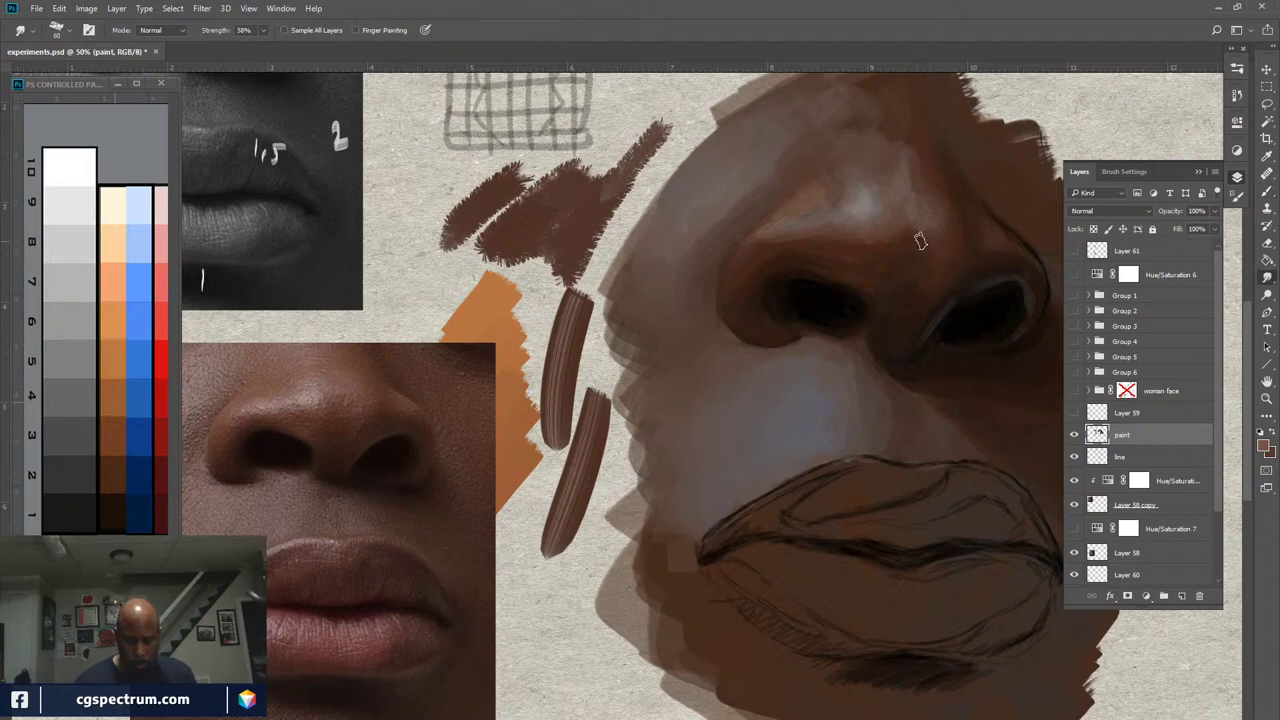
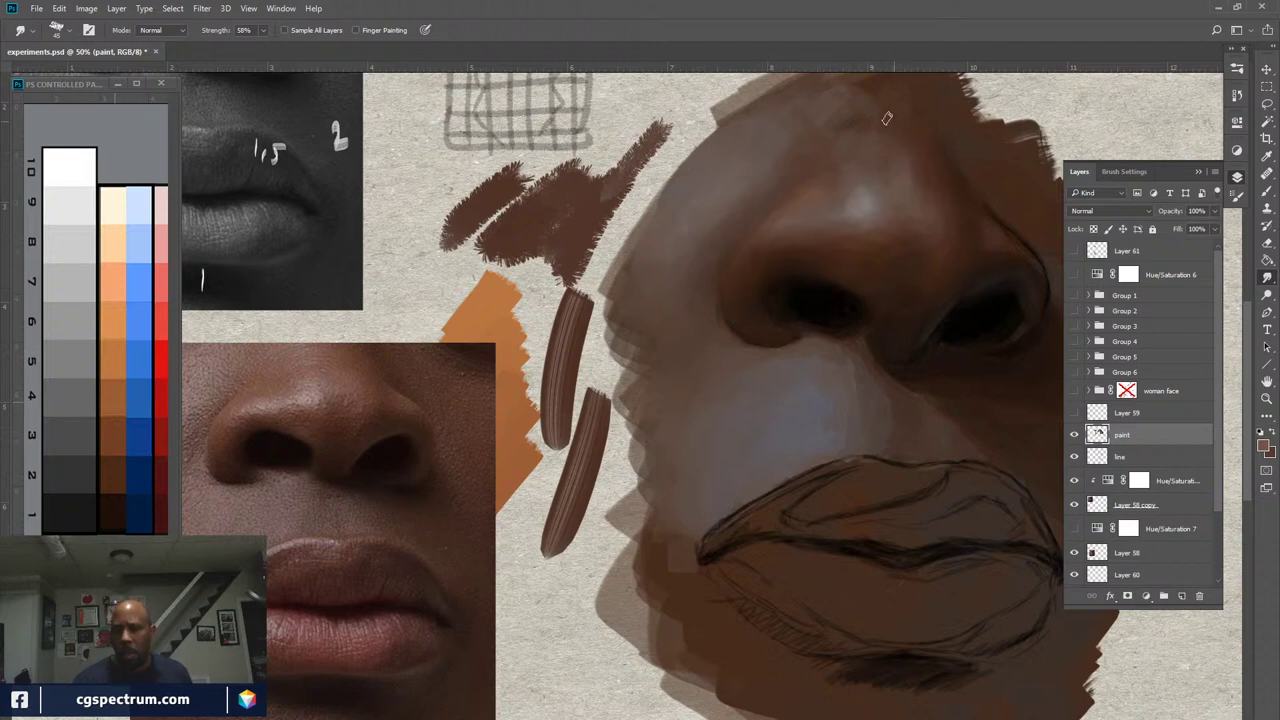
drag(934, 346, 895, 308)
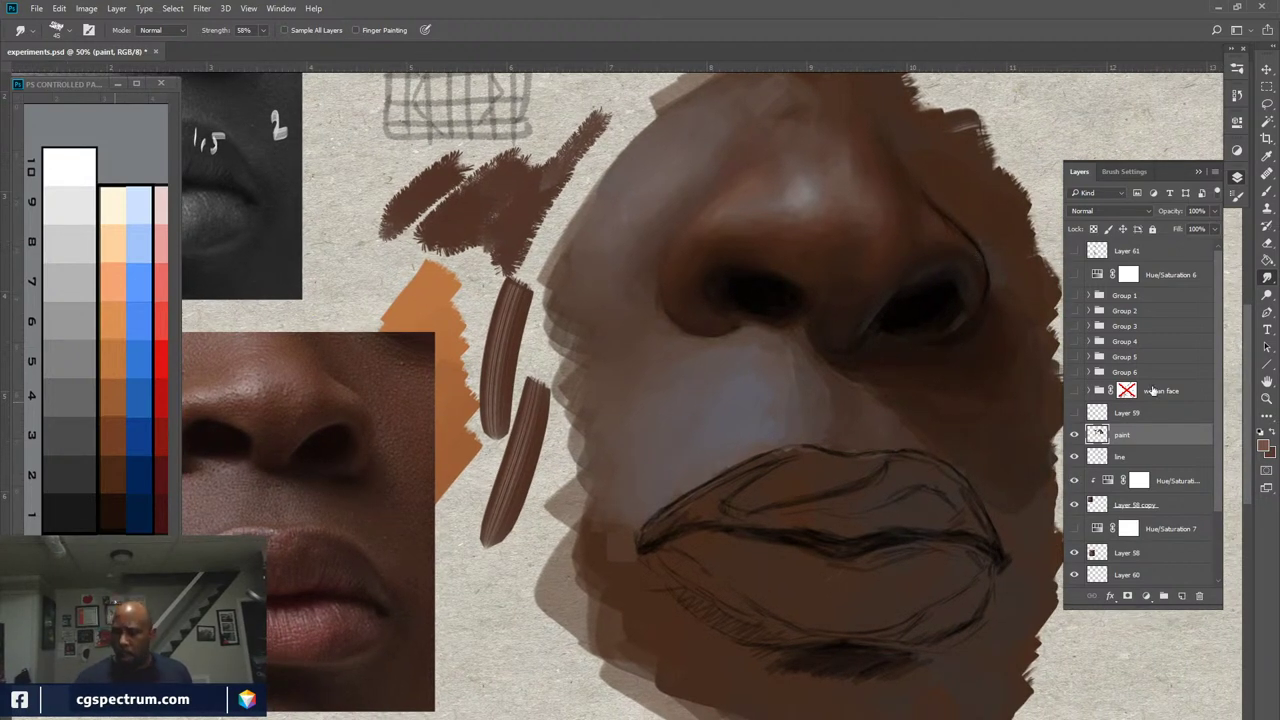
click(1073, 434)
click(1073, 434)
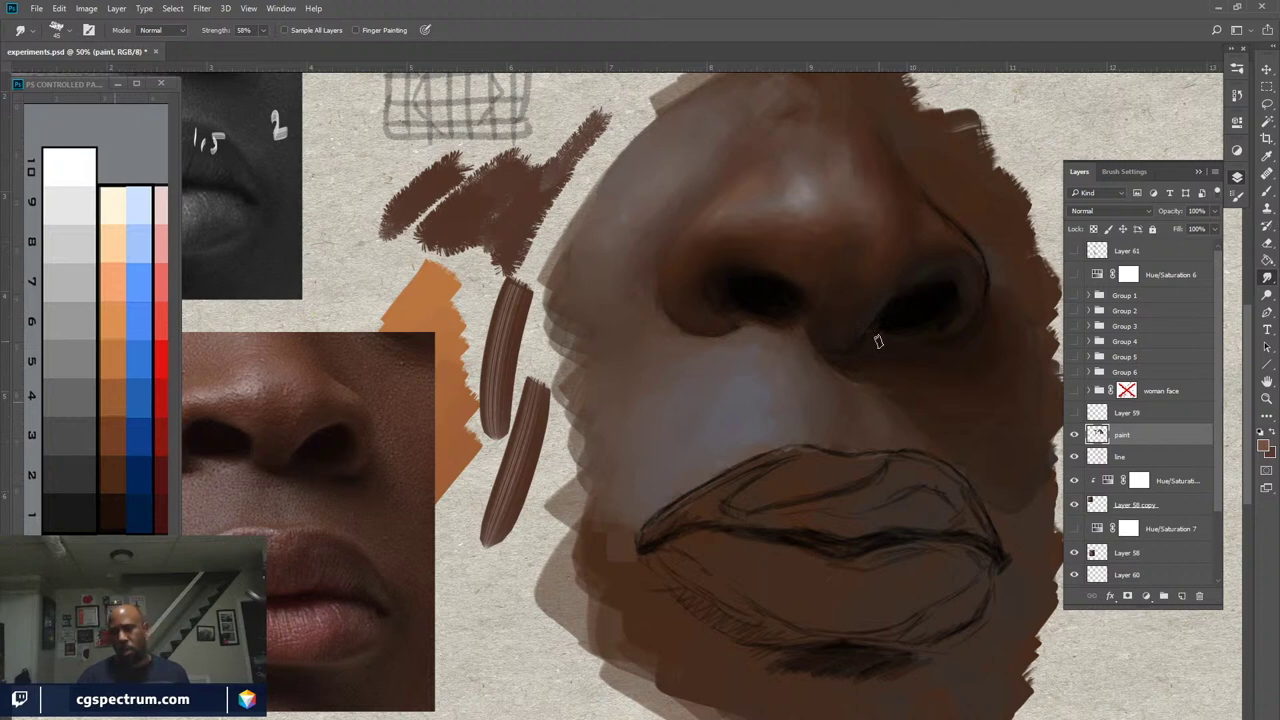
Return to the paint layer with the Brush tool and repaint the inner rim of the right nostril using sampled tones
scroll(1210, 480, down, 2)
click(1140, 547)
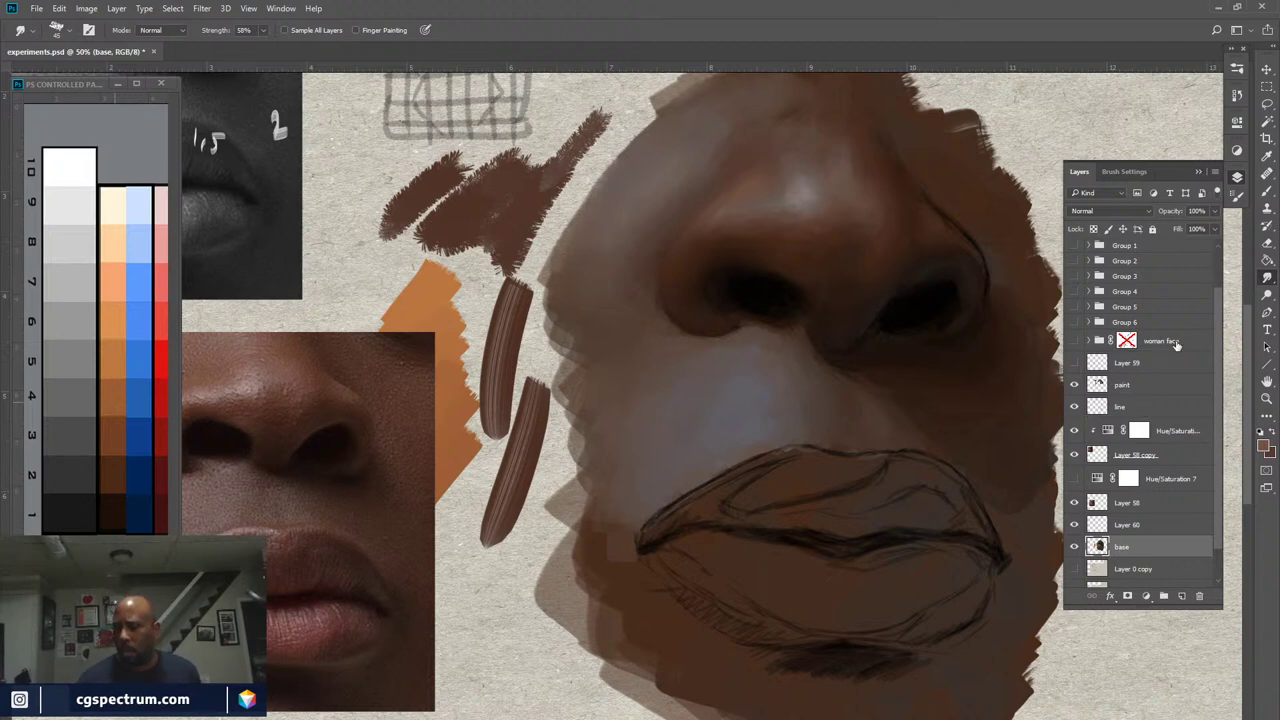
click(1140, 388)
key(b)
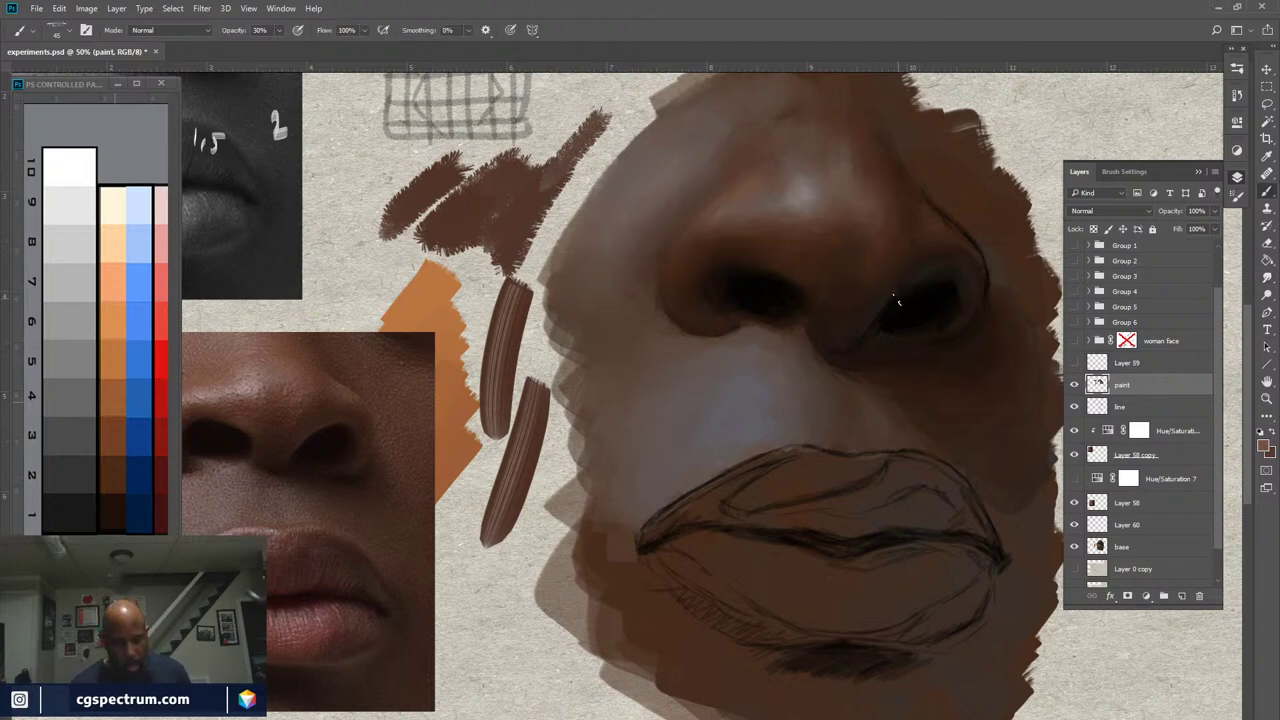
alt+click(906, 302)
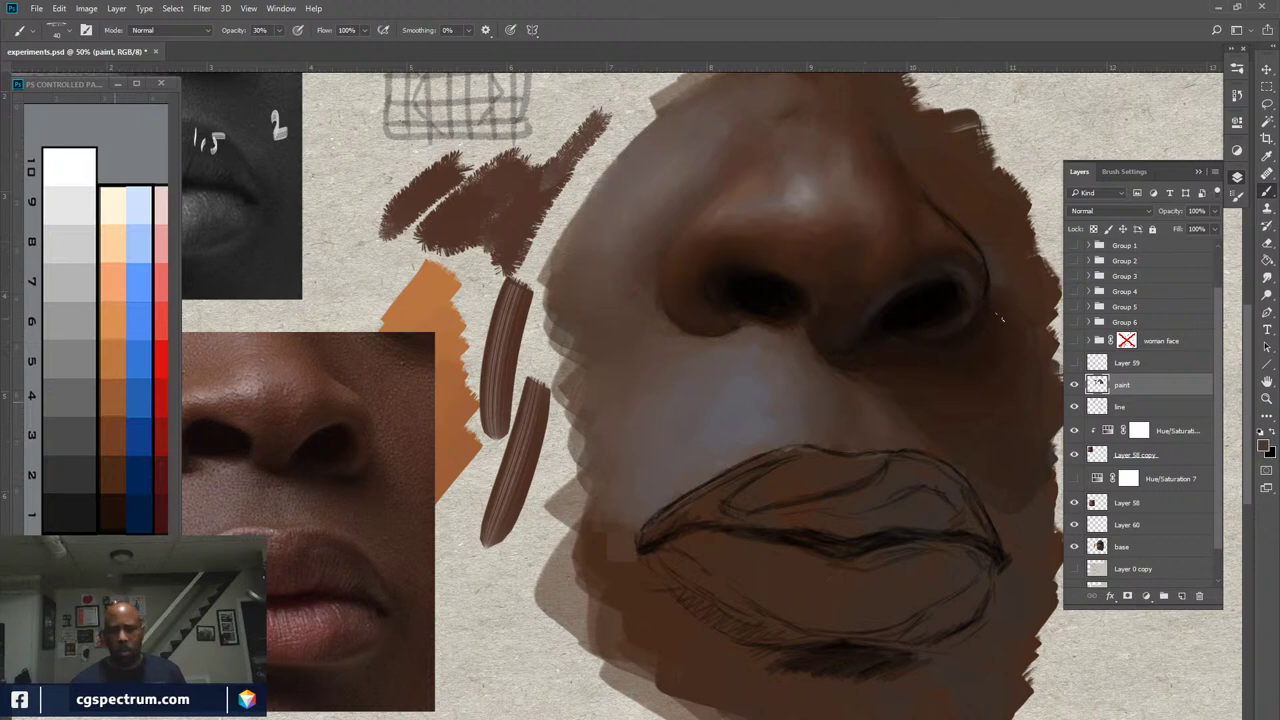
click(785, 218)
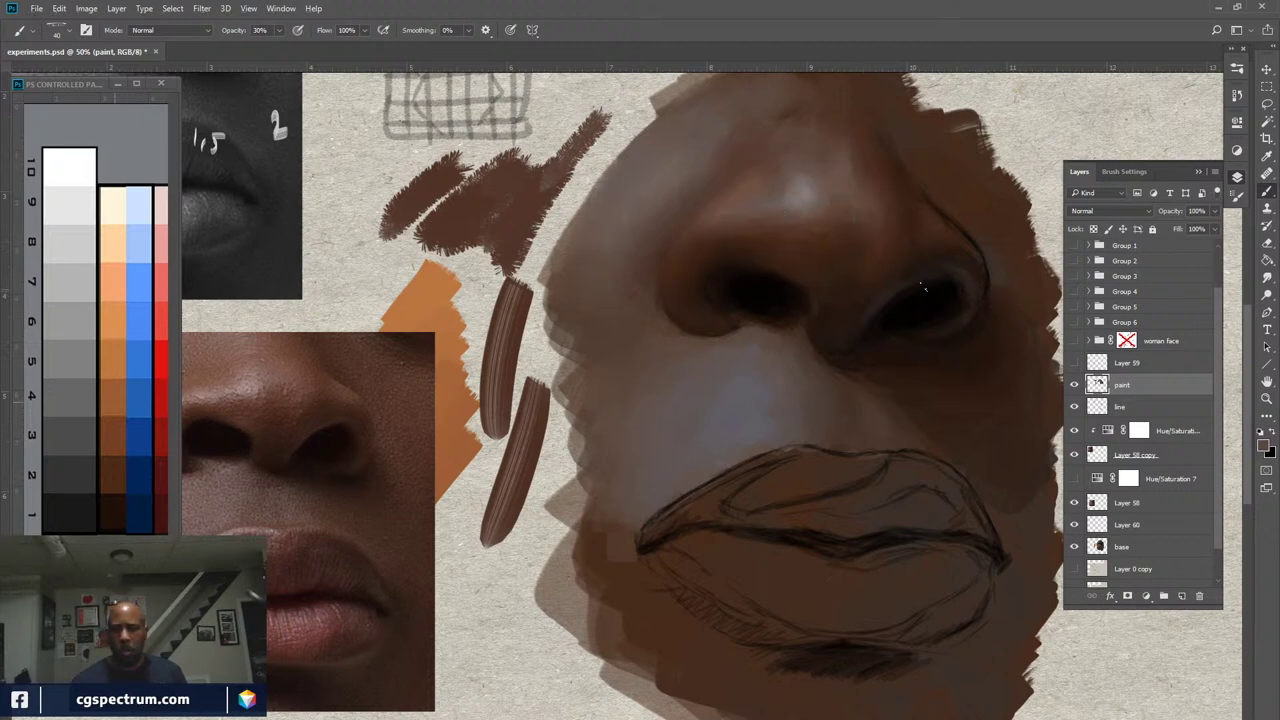
Paint over the sketch line around the right nostril wing with browns sampled from the nostril and cheek, and save the document
click(1003, 262)
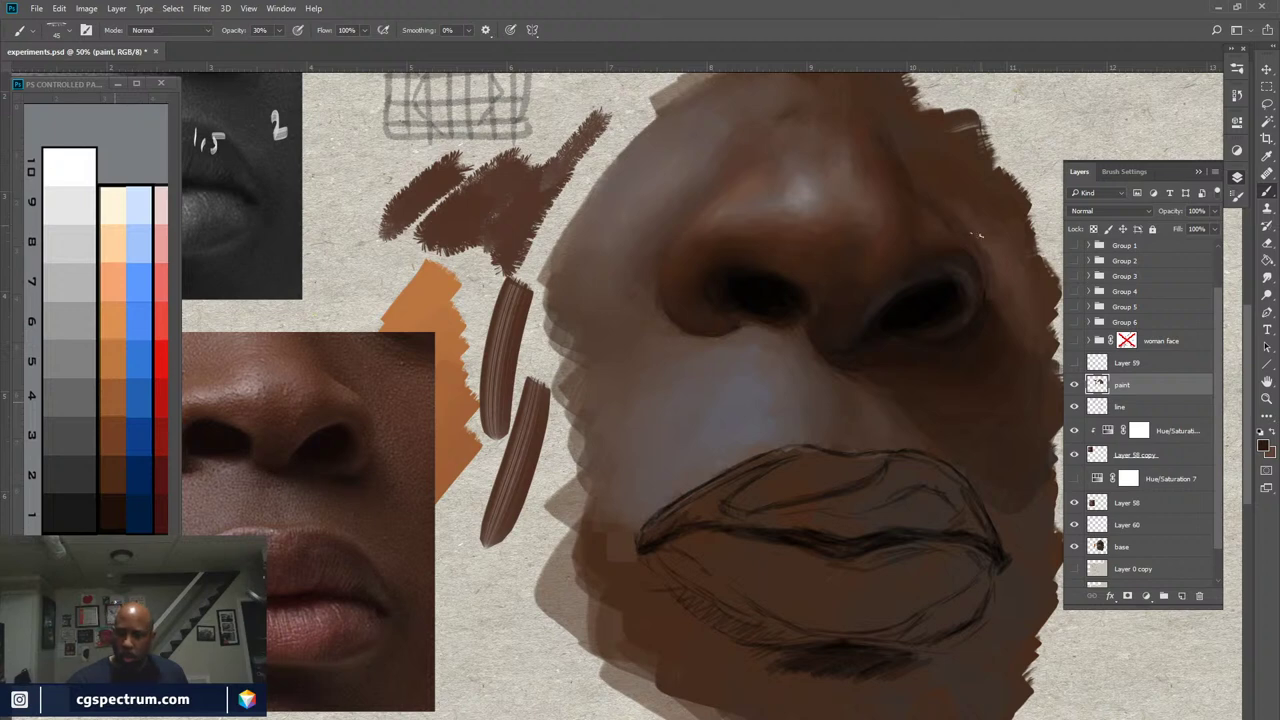
alt+click(953, 289)
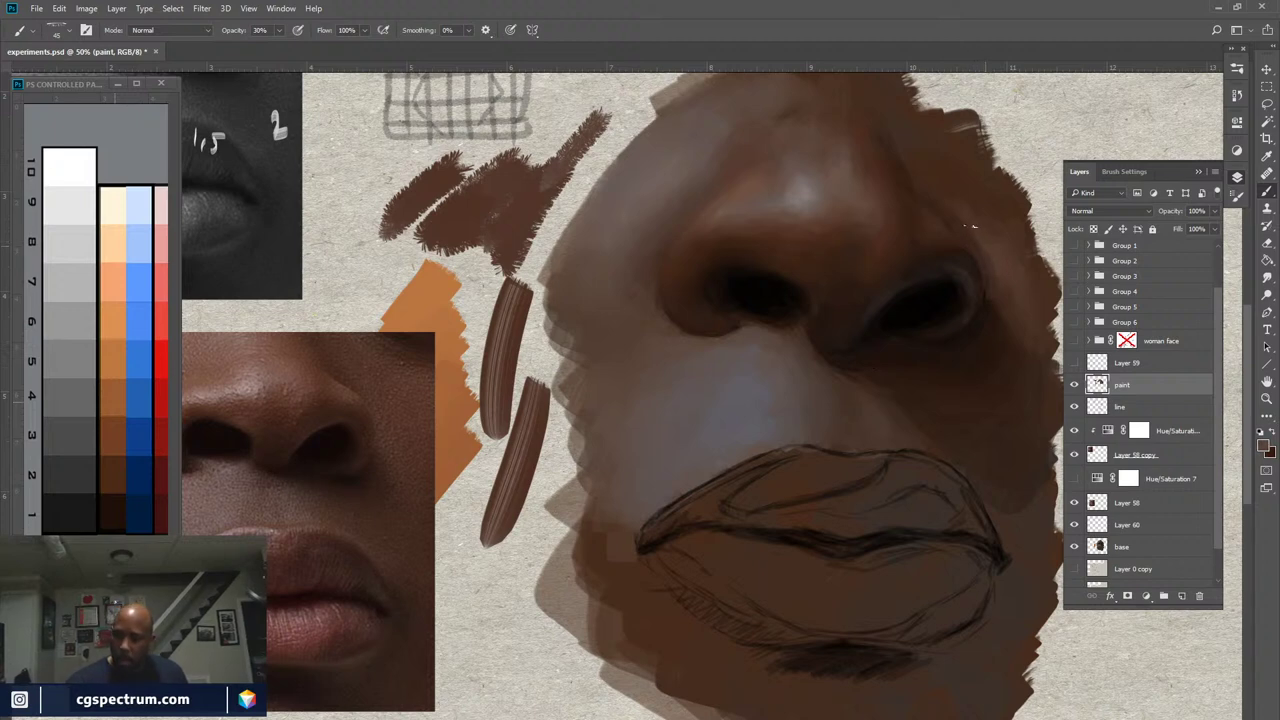
alt+click(994, 298)
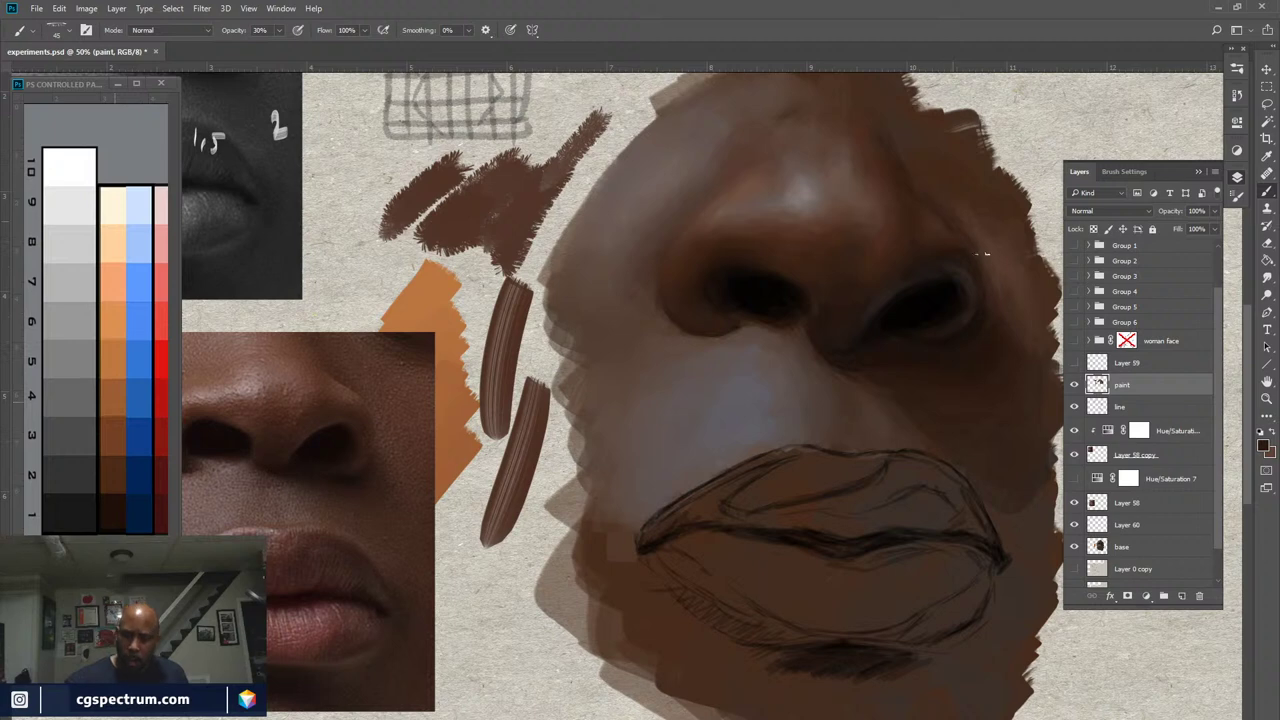
alt+click(993, 275)
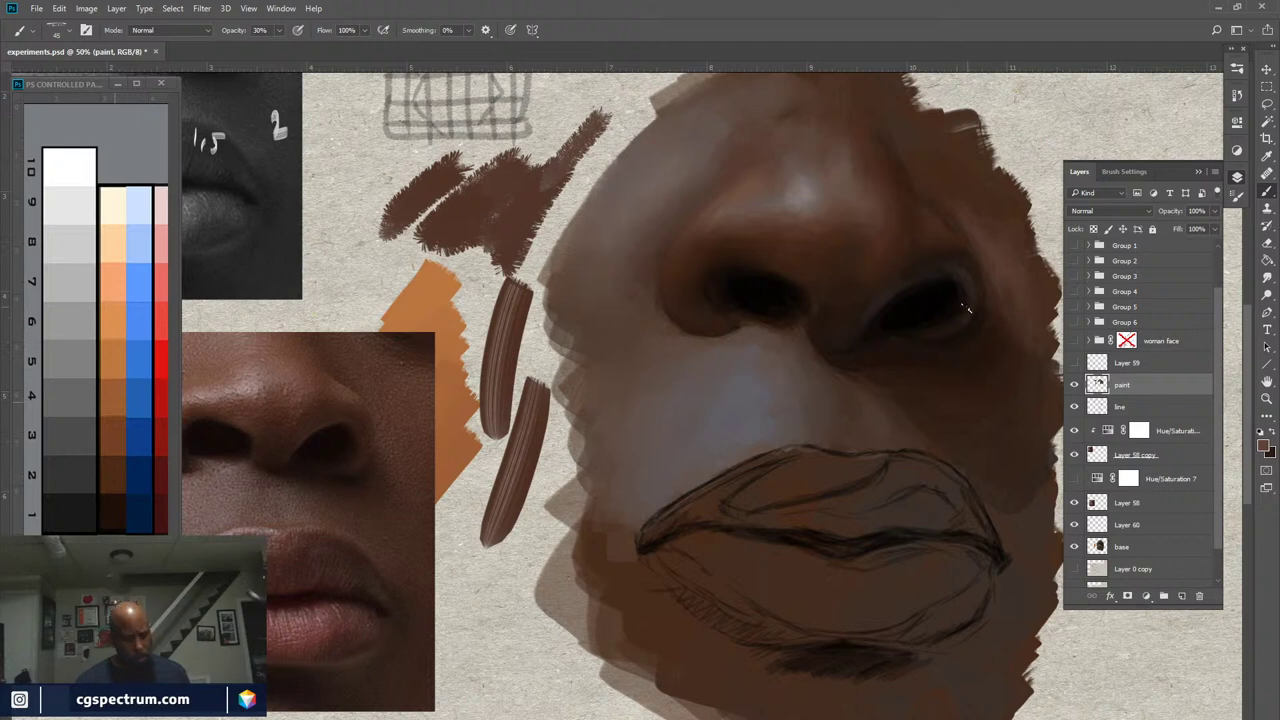
key(ctrl+s)
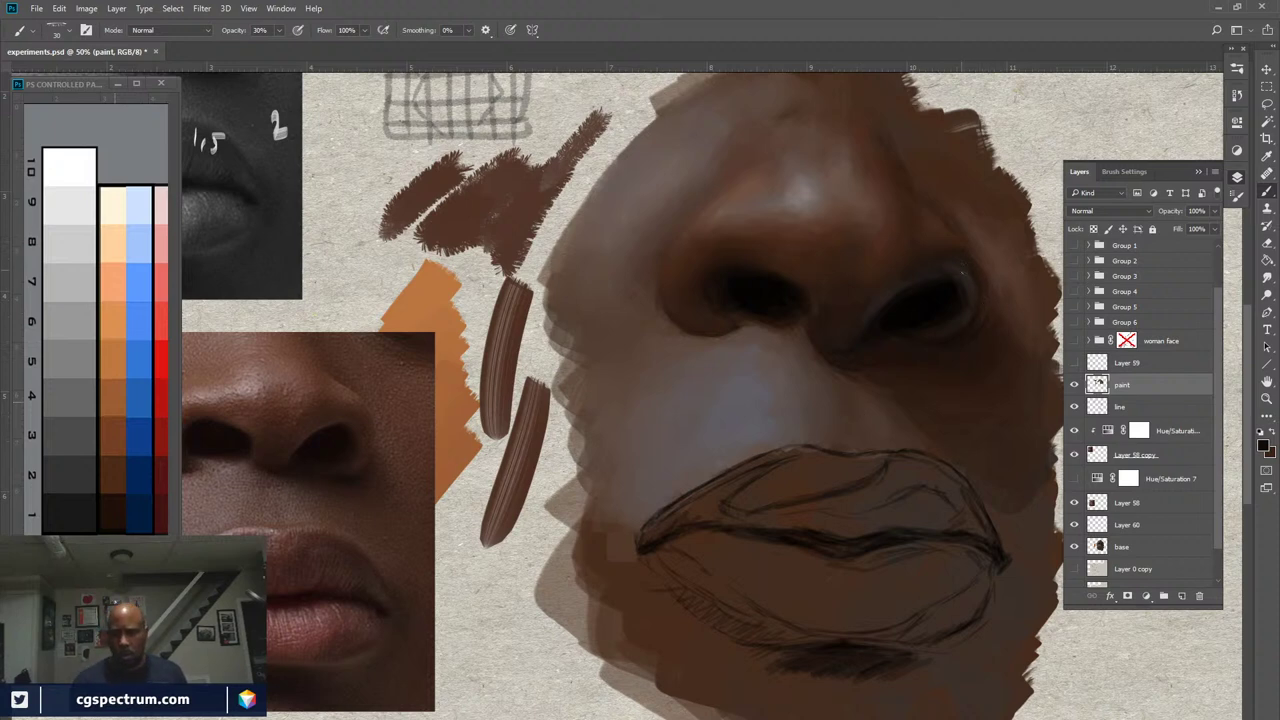
Blend the right nostril wing and the crease beside the nose tip using dark and reddish browns sampled from the nose
alt+click(845, 384)
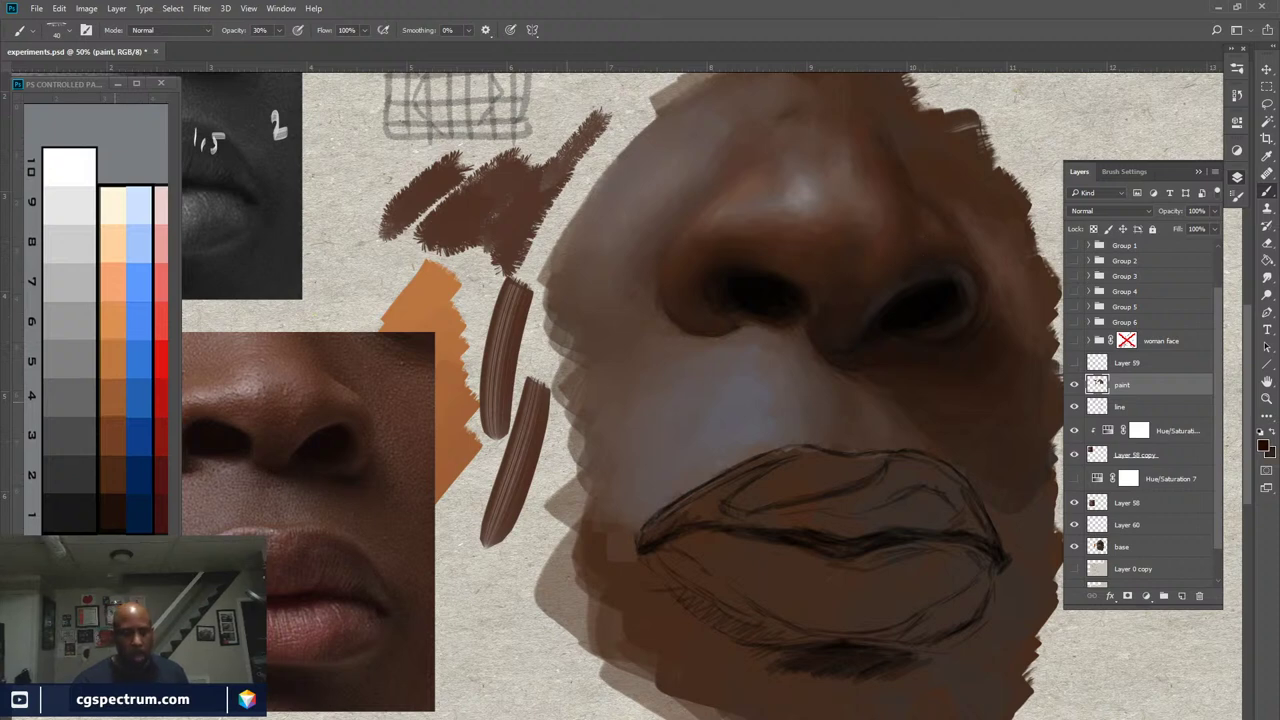
alt+click(731, 194)
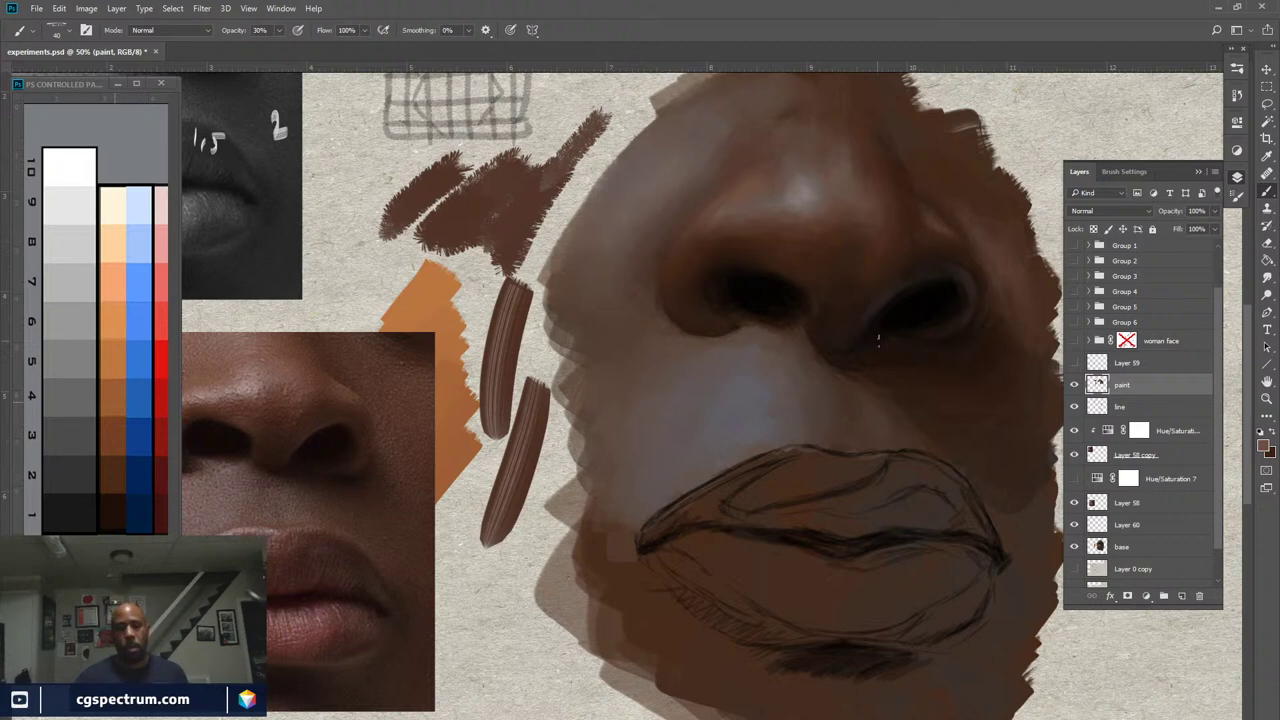
alt+click(931, 220)
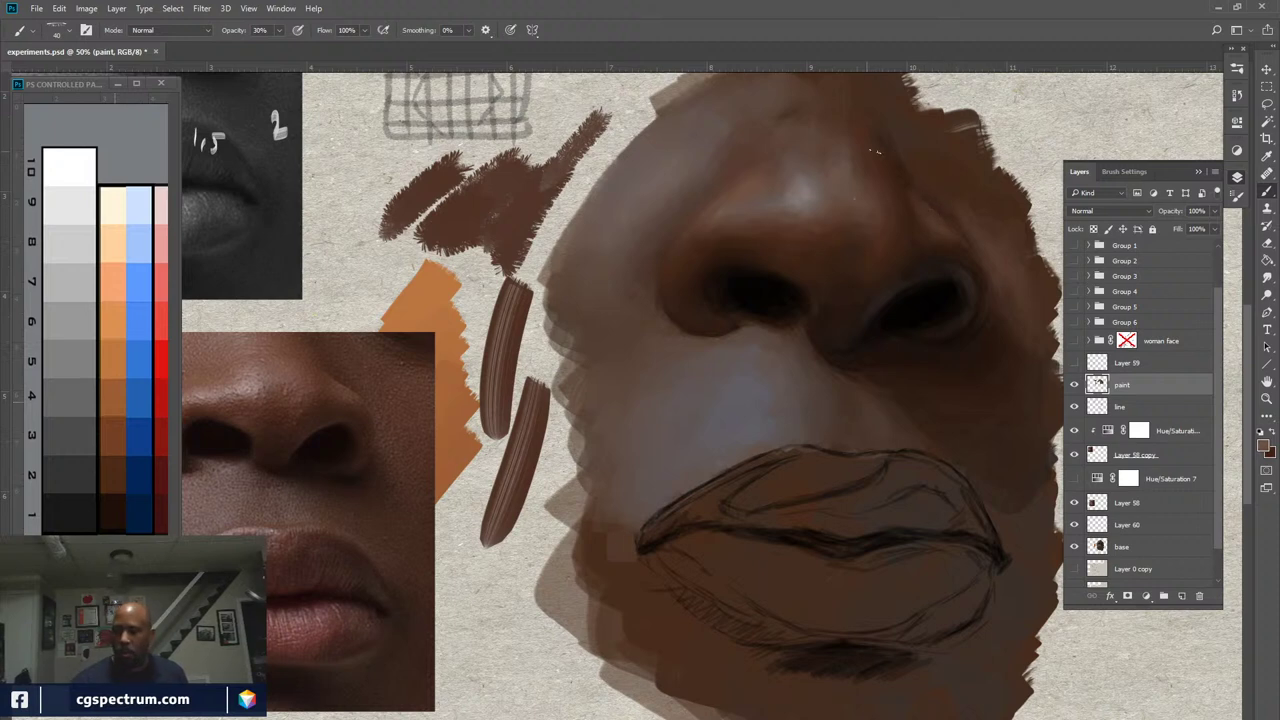
alt+click(941, 200)
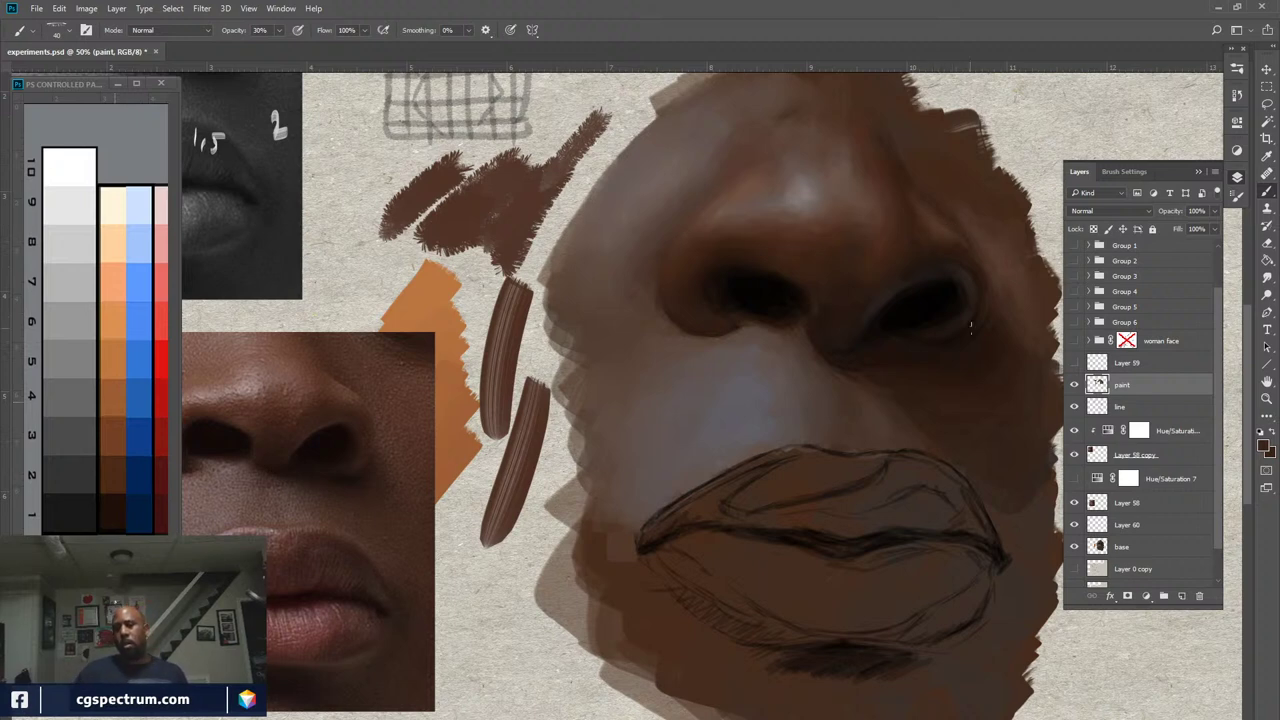
alt+click(930, 215)
alt+click(818, 224)
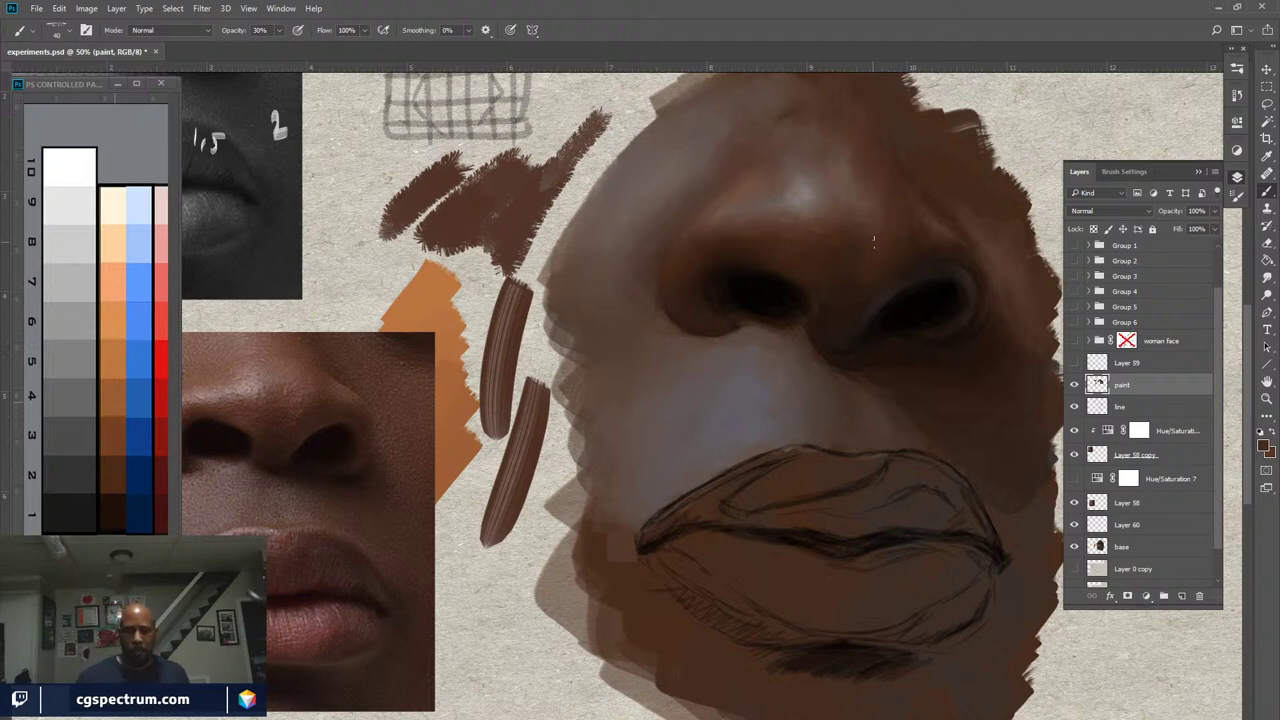
View the whole canvas at 25% to compare the painted nose with the reference photos
key(ctrl+minus)
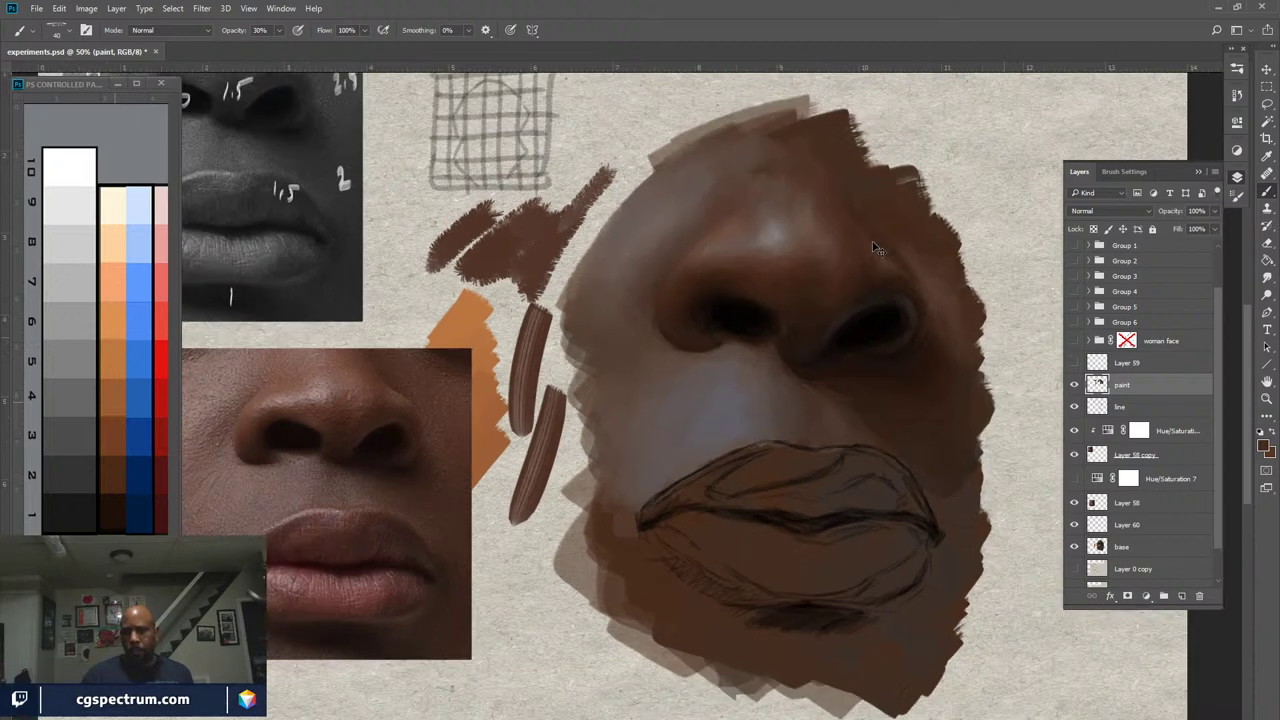
key(ctrl+plus)
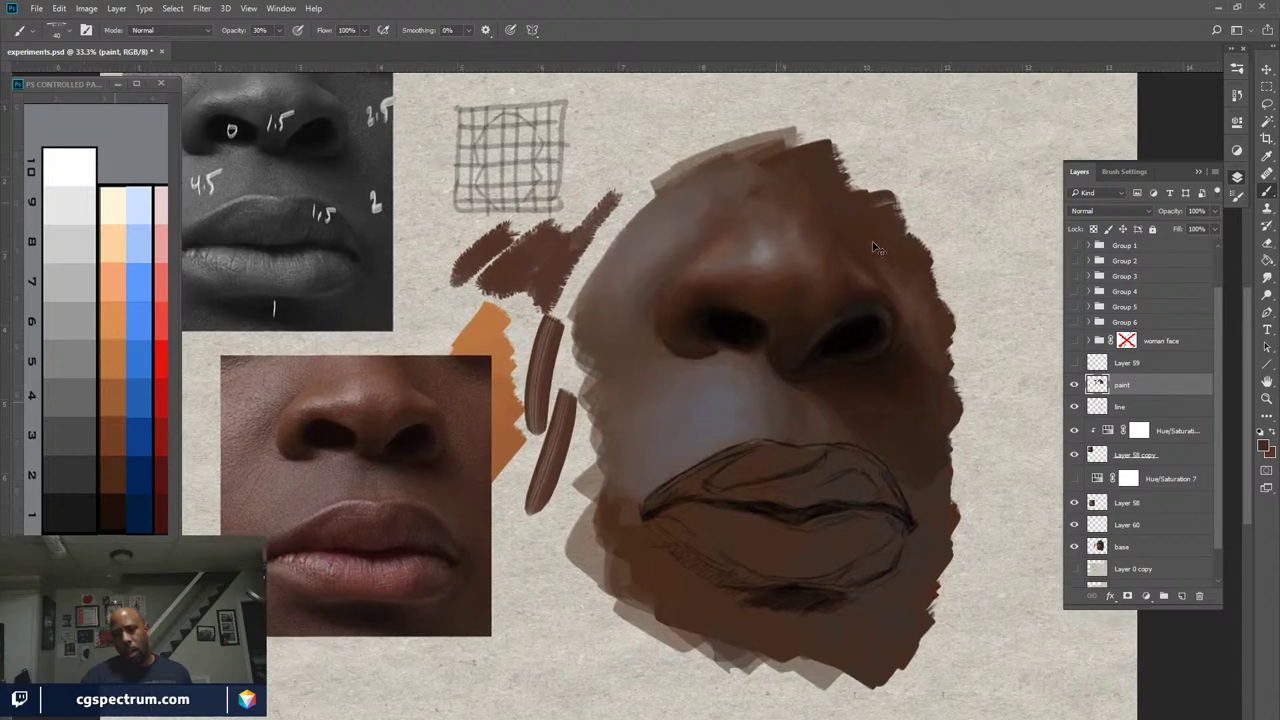
key(ctrl+plus)
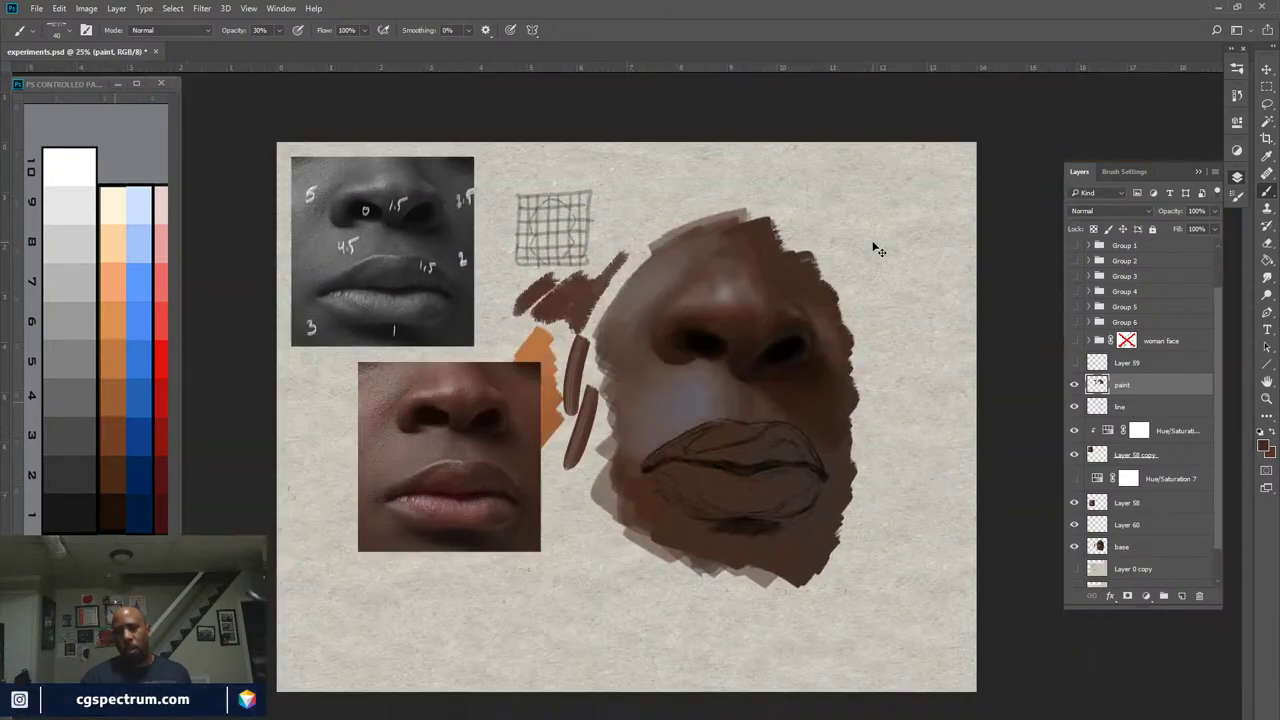
Inspect the painted nose and the unpainted lip sketch up close against the reference photos, and save the document
key(ctrl+minus)
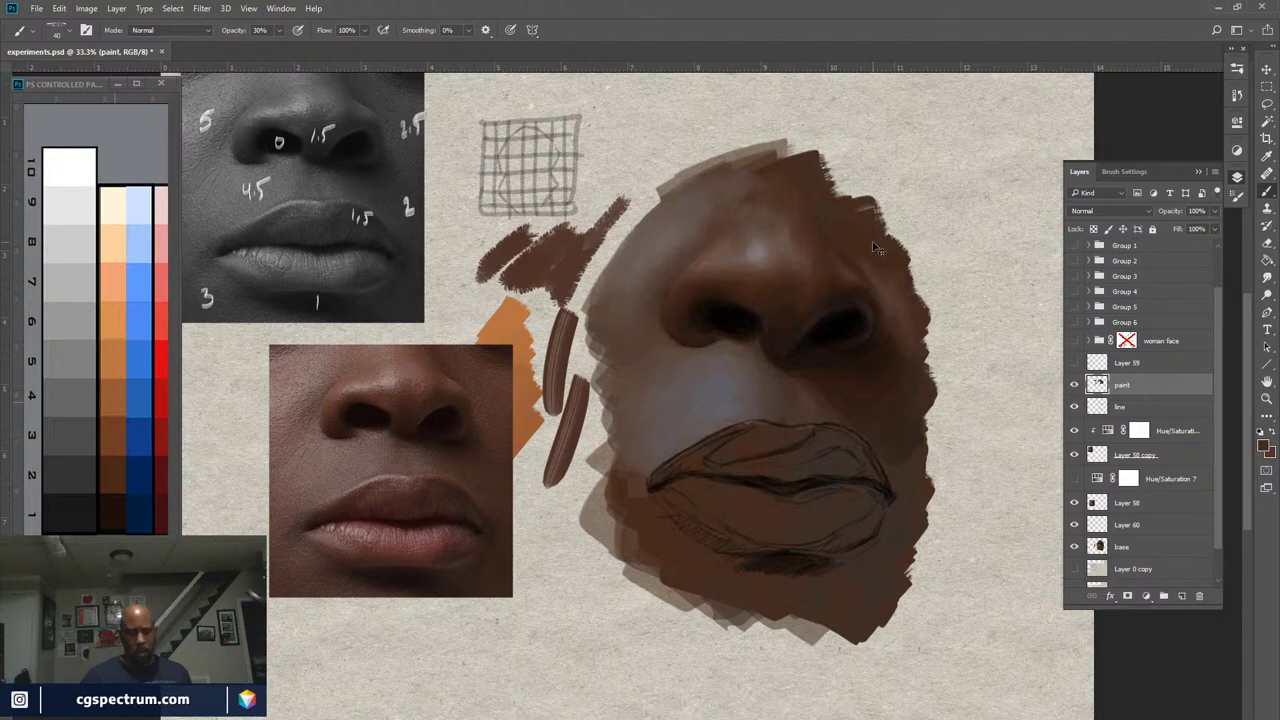
key(ctrl+plus)
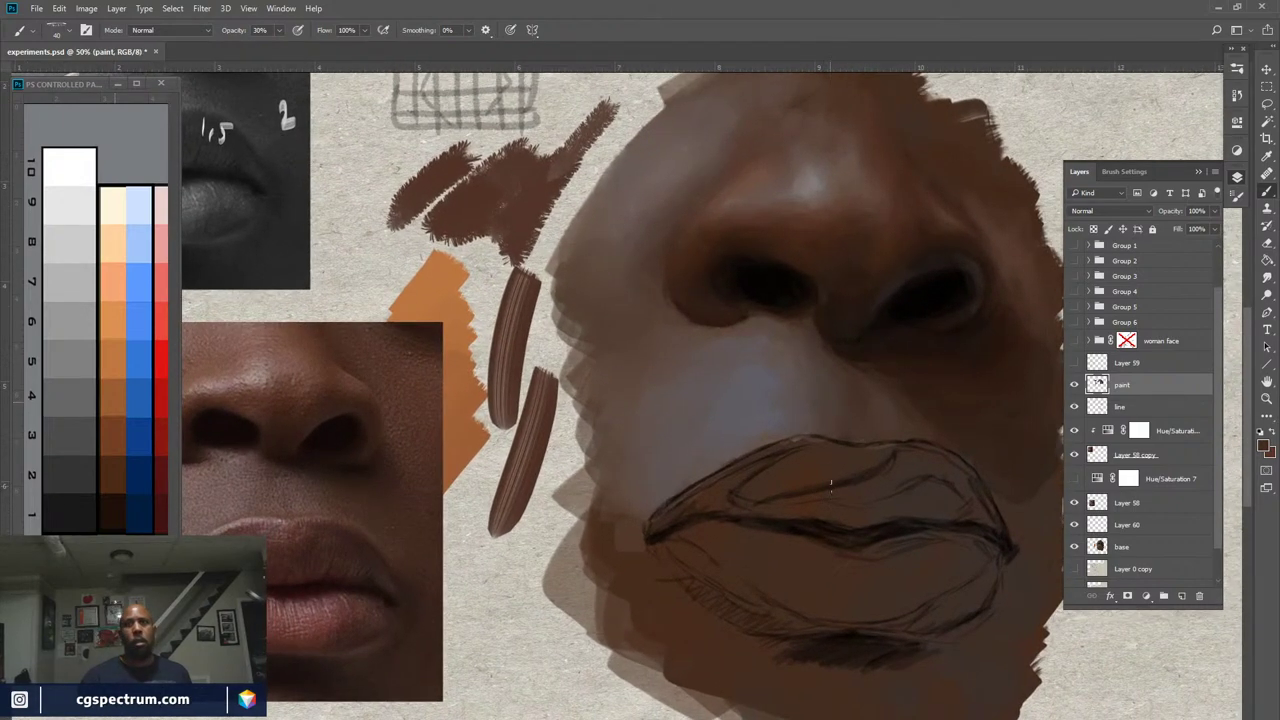
key(ctrl+minus)
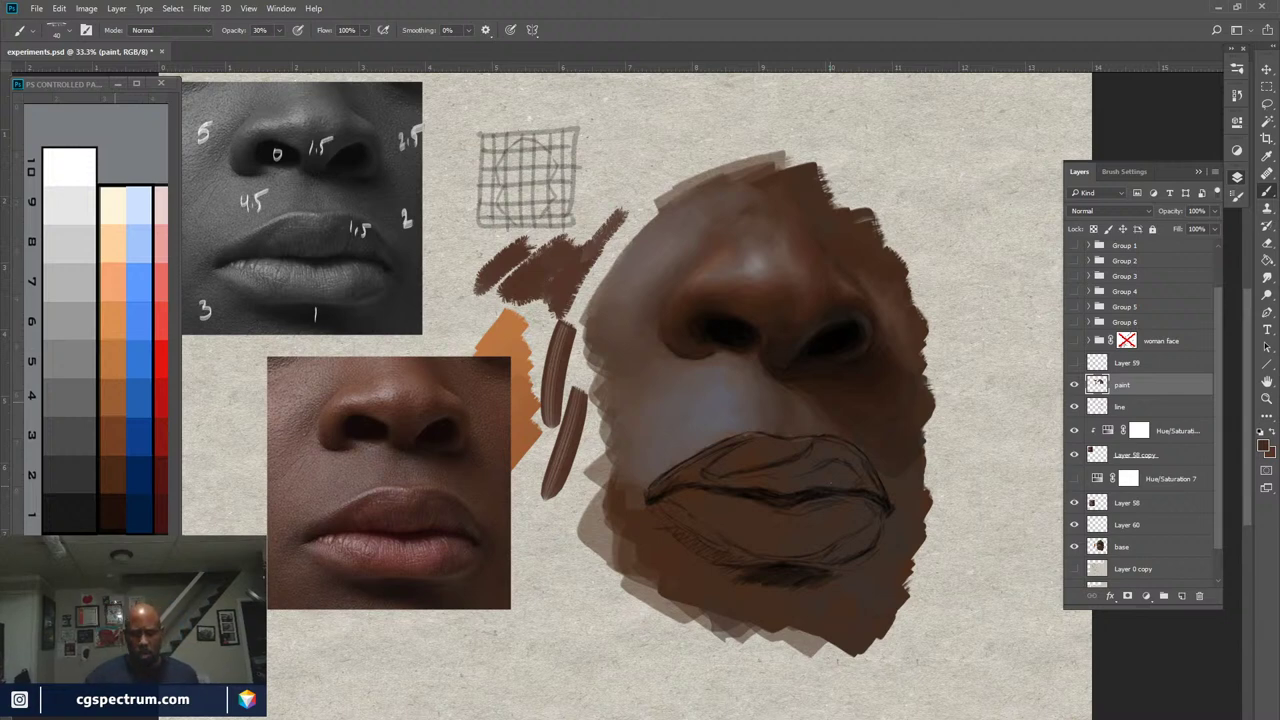
scroll(835, 490, up, 1)
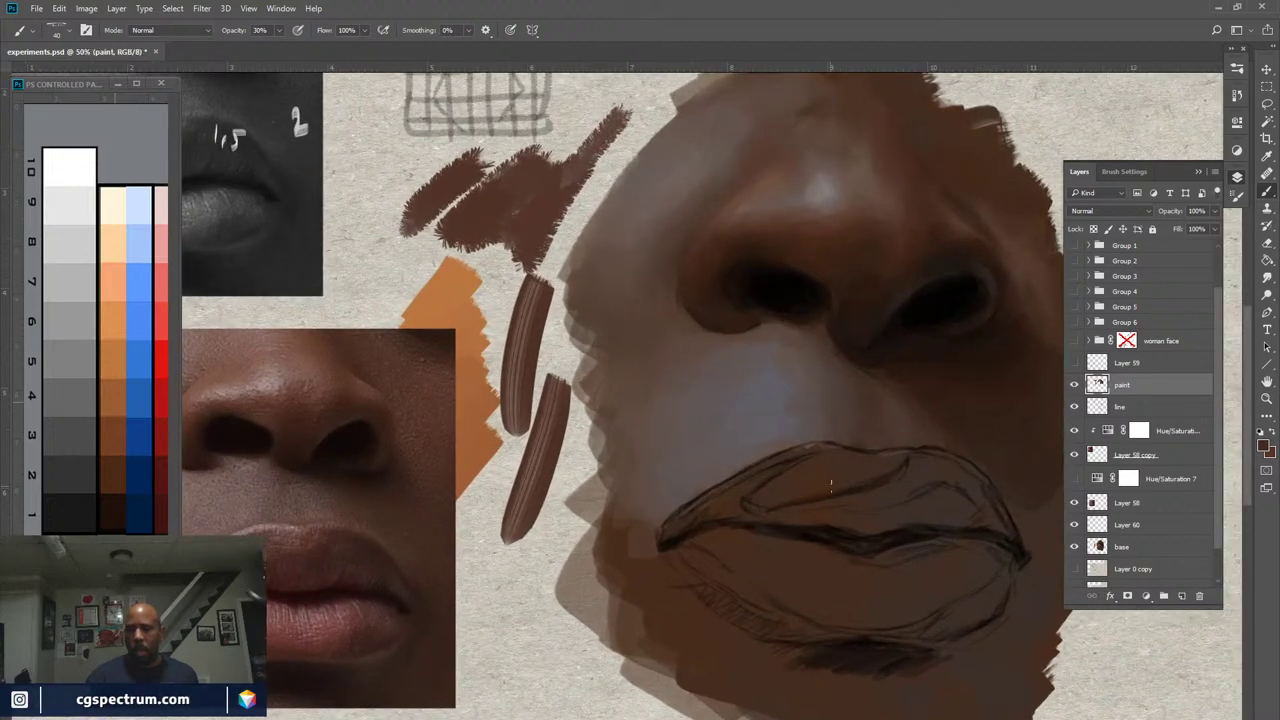
drag(889, 491, 851, 471)
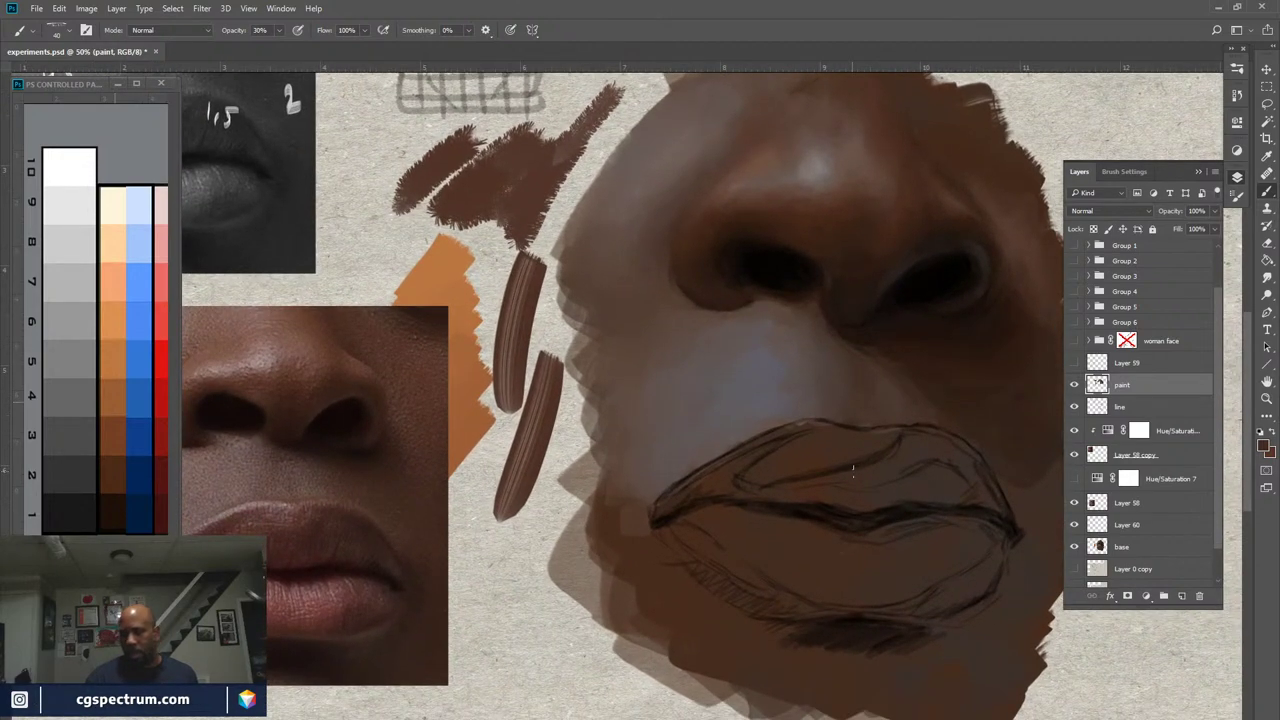
click(1237, 176)
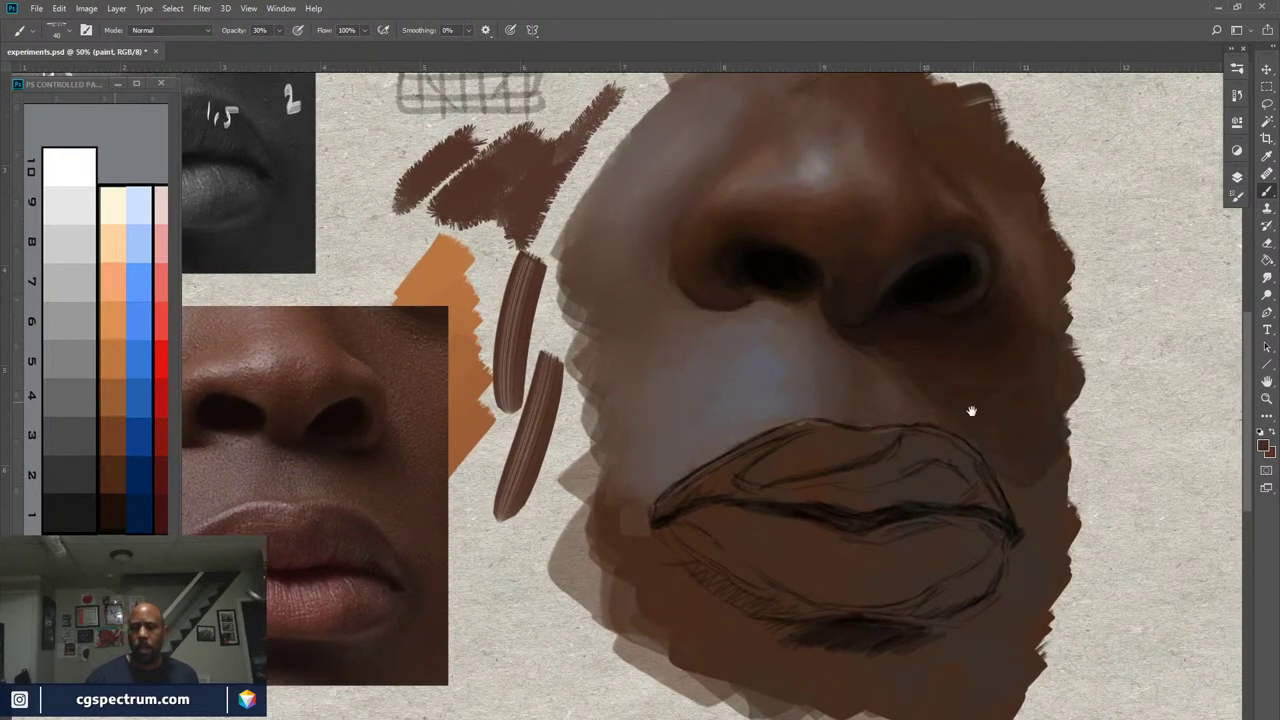
drag(971, 410, 1071, 466)
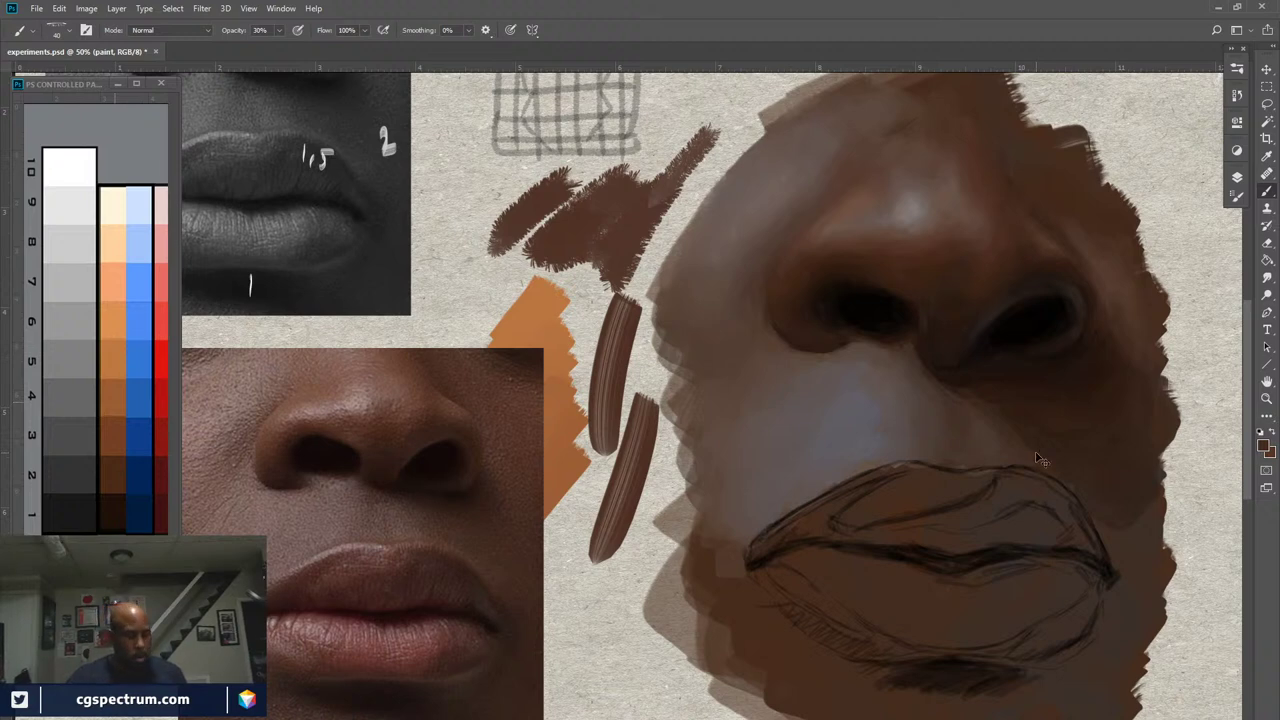
key(ctrl+s)
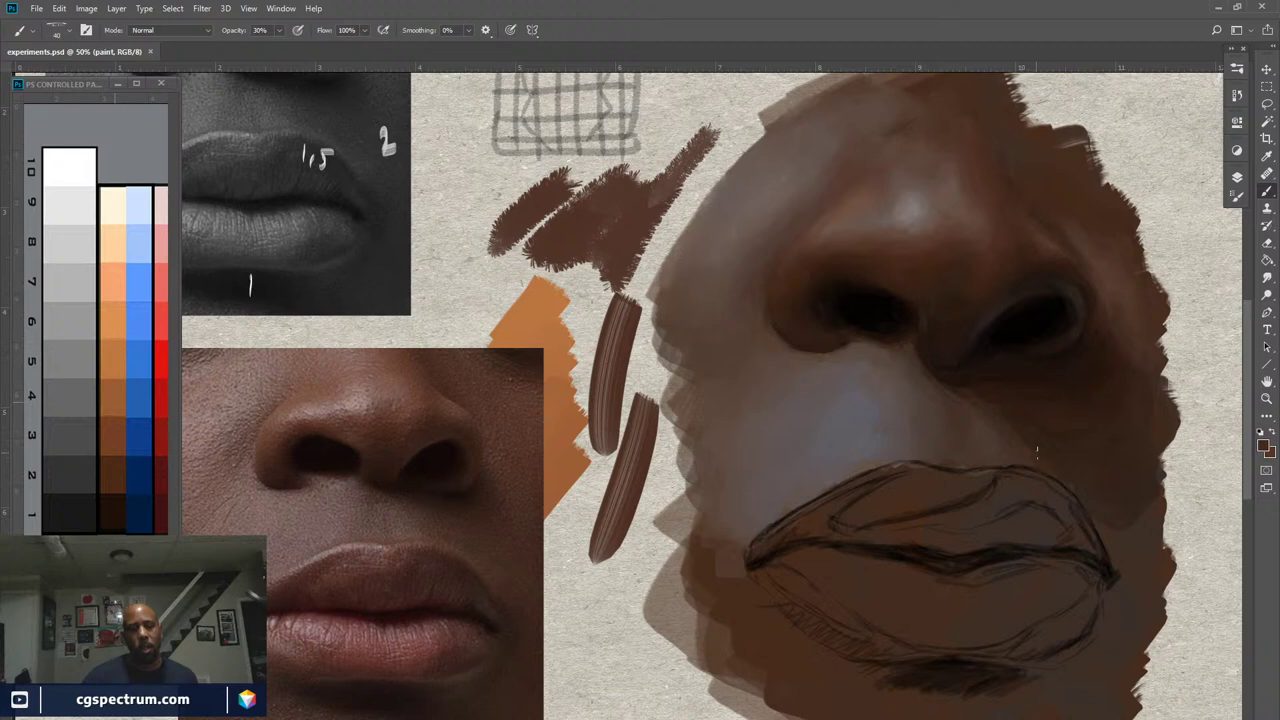
Toggle the base layer off and on to examine the nose brushwork on the paint layer separately from the underpainting
drag(940, 455, 970, 486)
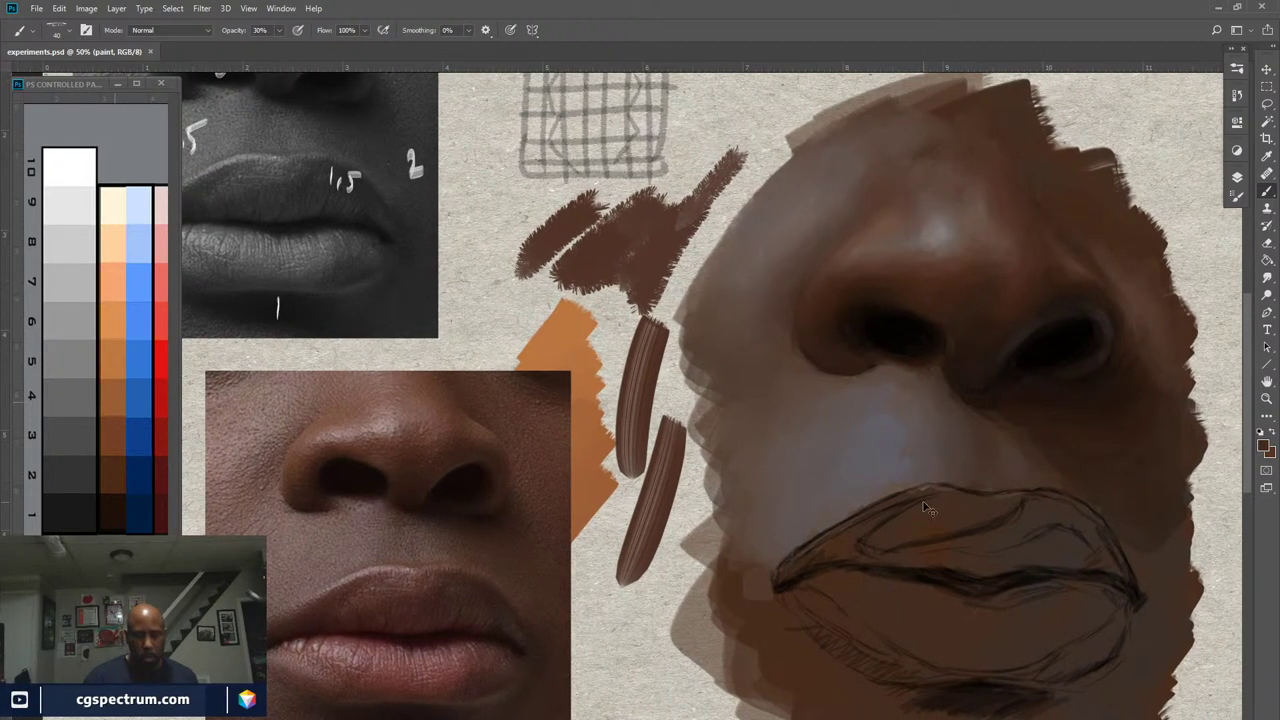
key(ctrl+minus)
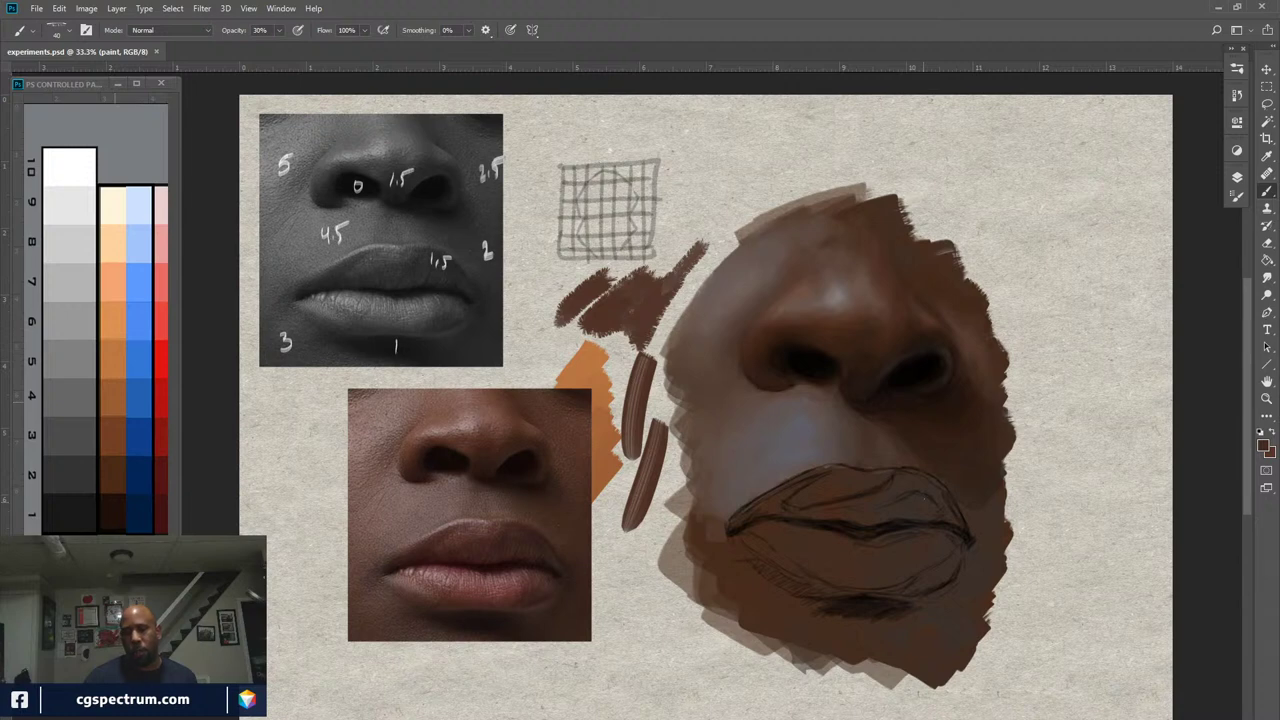
click(1236, 176)
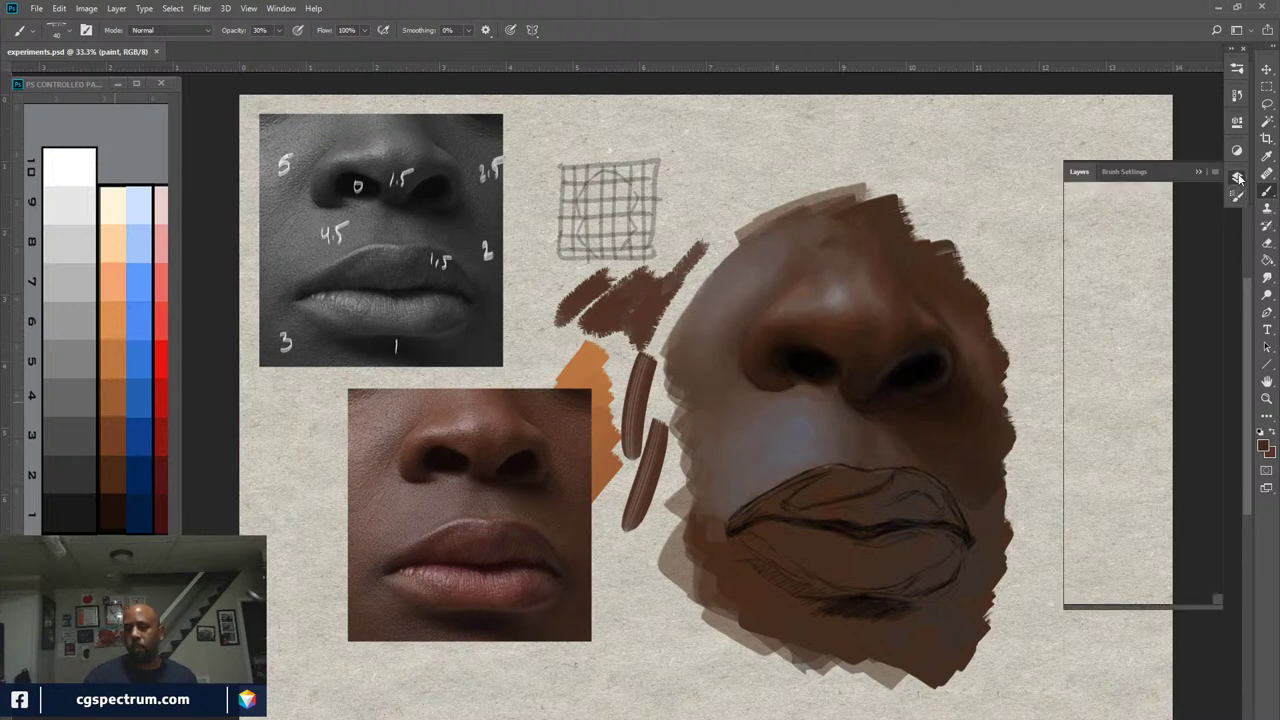
scroll(1190, 402, down, 2)
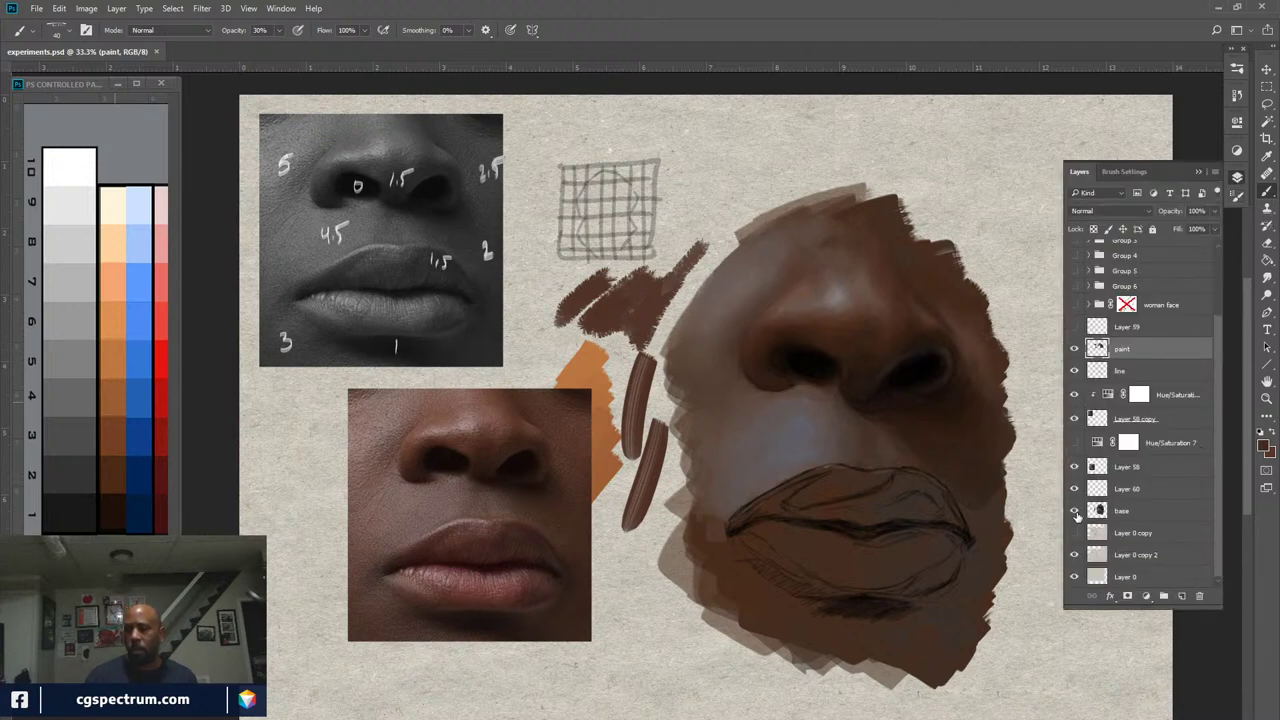
click(1075, 511)
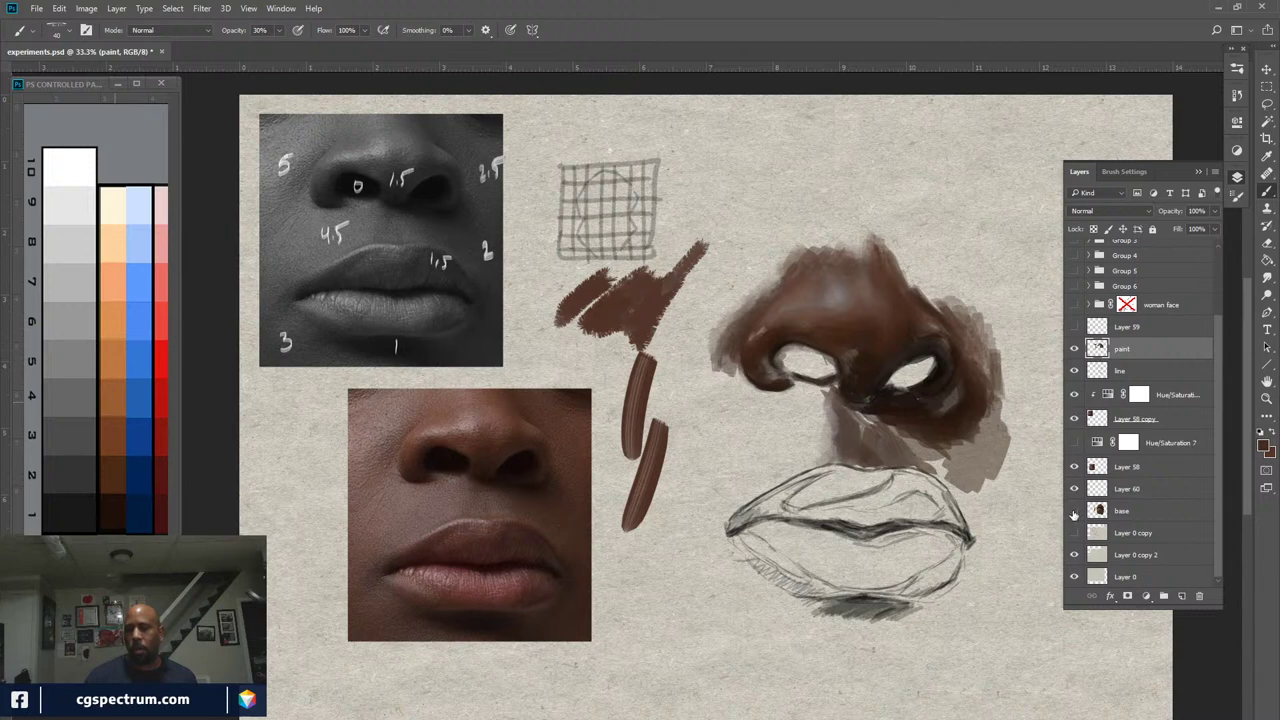
click(1074, 512)
click(1074, 512)
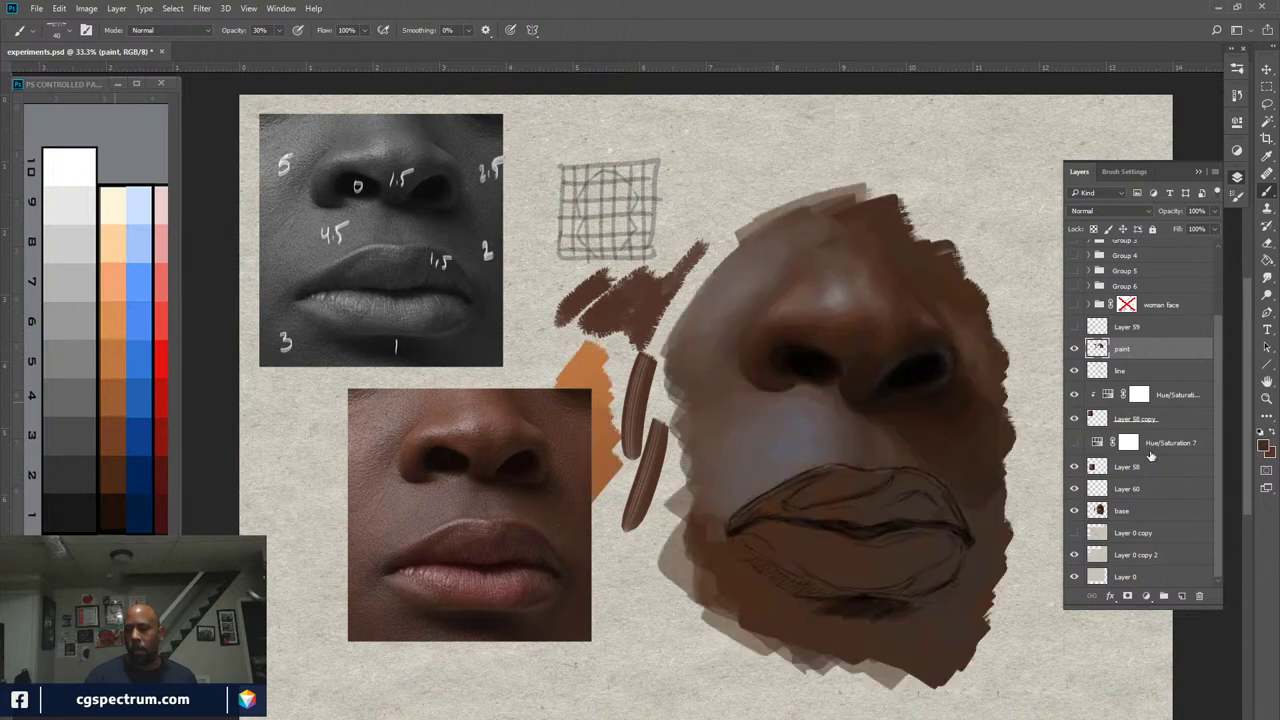
Check the painting without the line layer's sketch and notes, restore the layer's visibility and save the document
click(1074, 371)
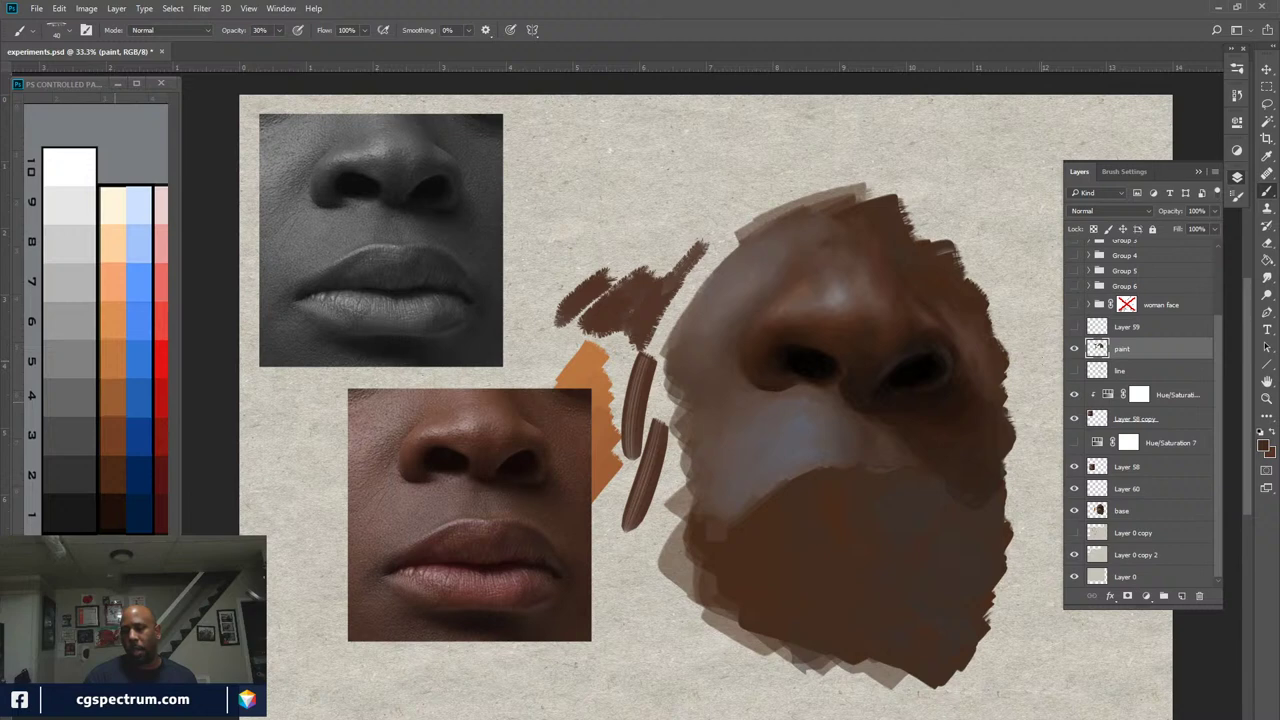
click(1074, 371)
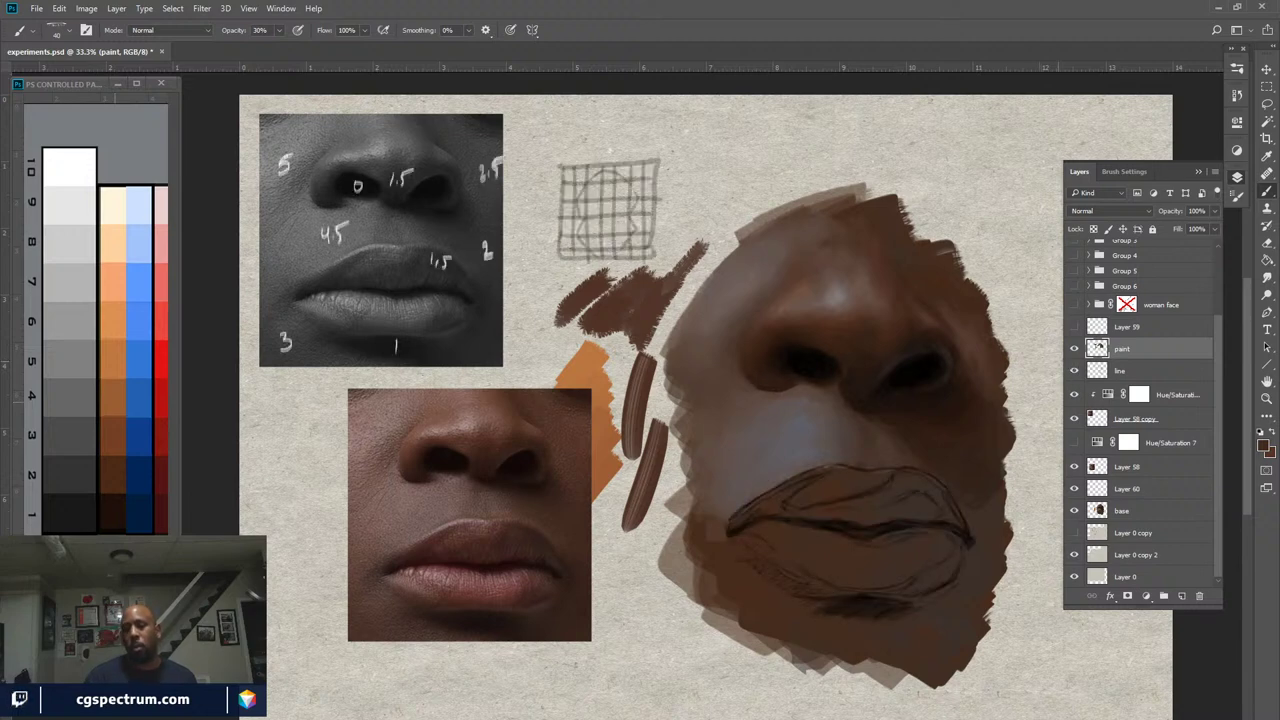
key(ctrl+s)
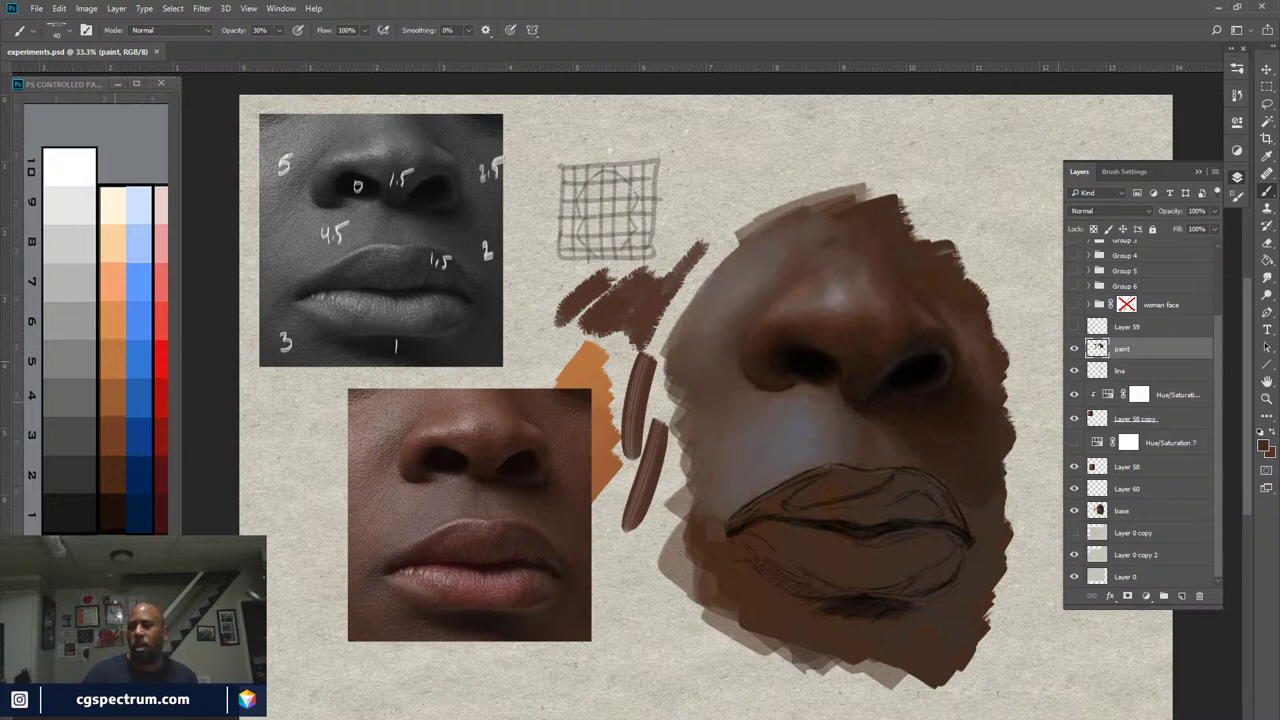
key(h)
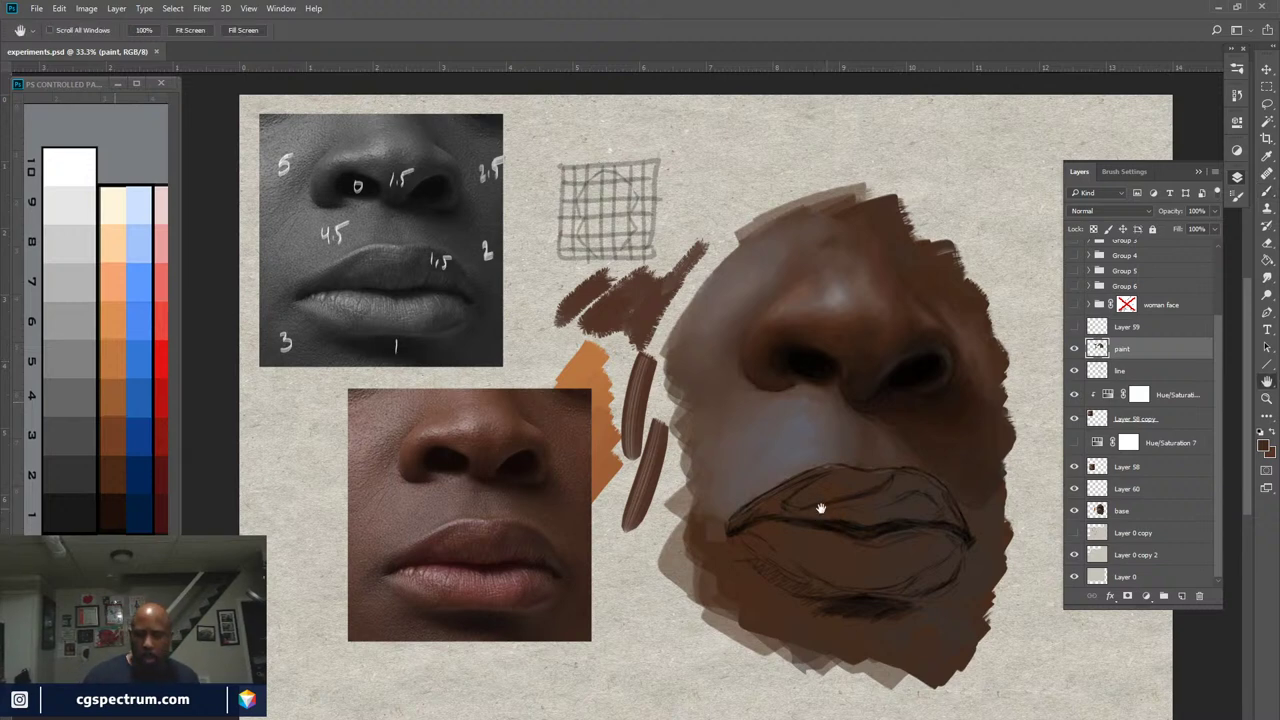